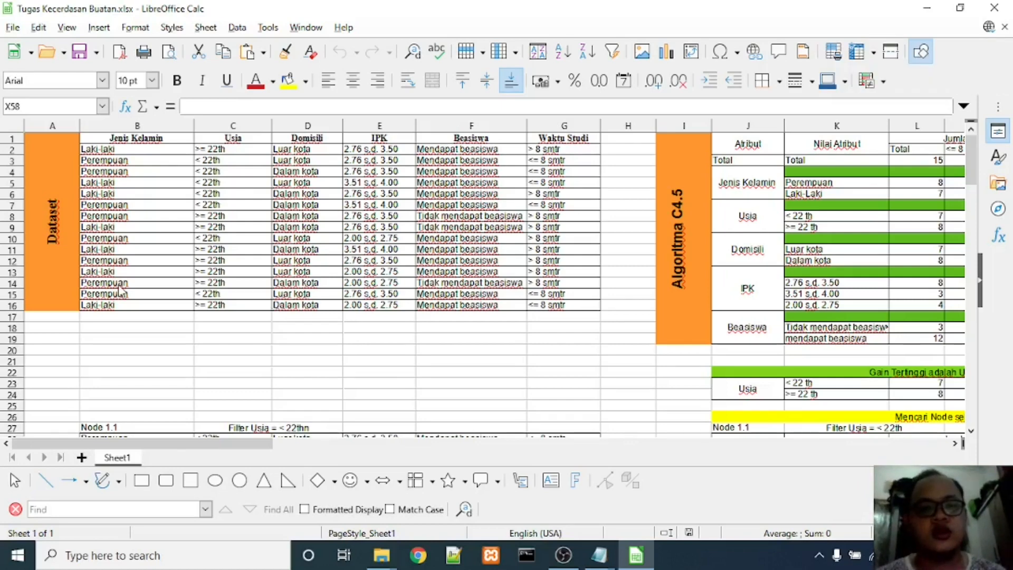
# - Go through the dataset's column headings in row 1, from Jenis Kelamin to Waktu Studi
pyautogui.click(76, 190)
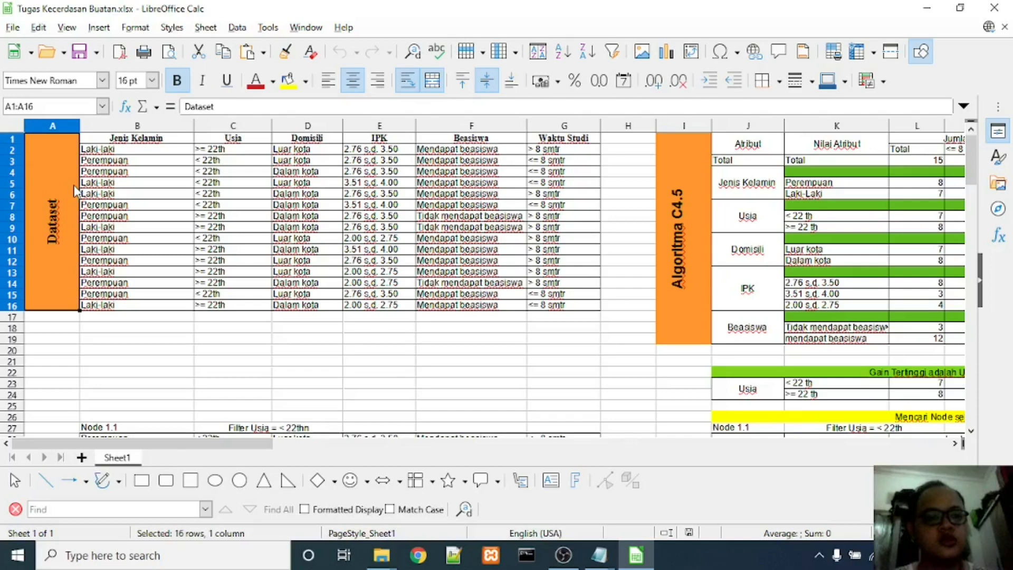
pyautogui.press('Right')
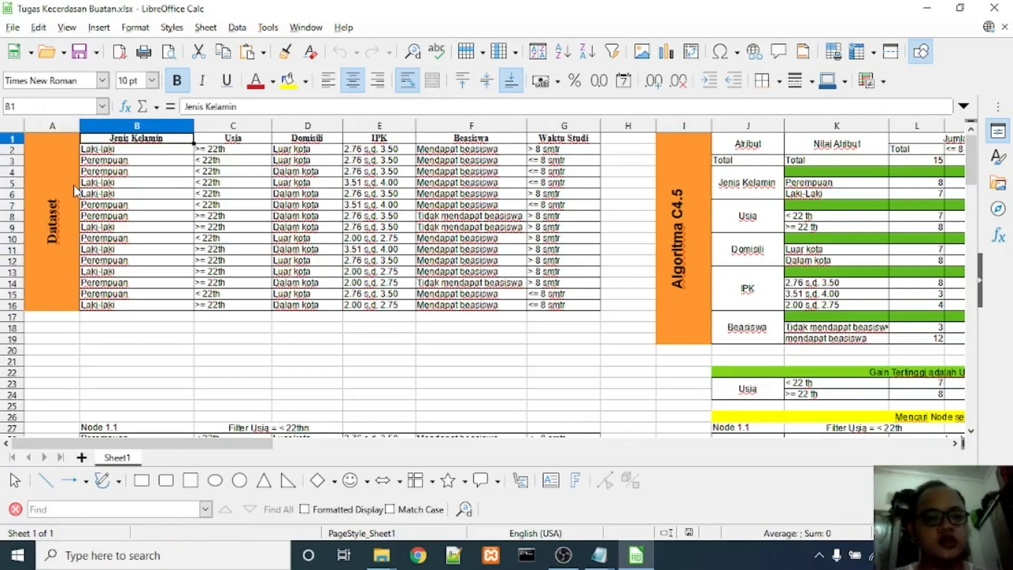
pyautogui.press('Right')
pyautogui.press('Right')
pyautogui.press('Right')
pyautogui.press('Right')
pyautogui.press('Right')
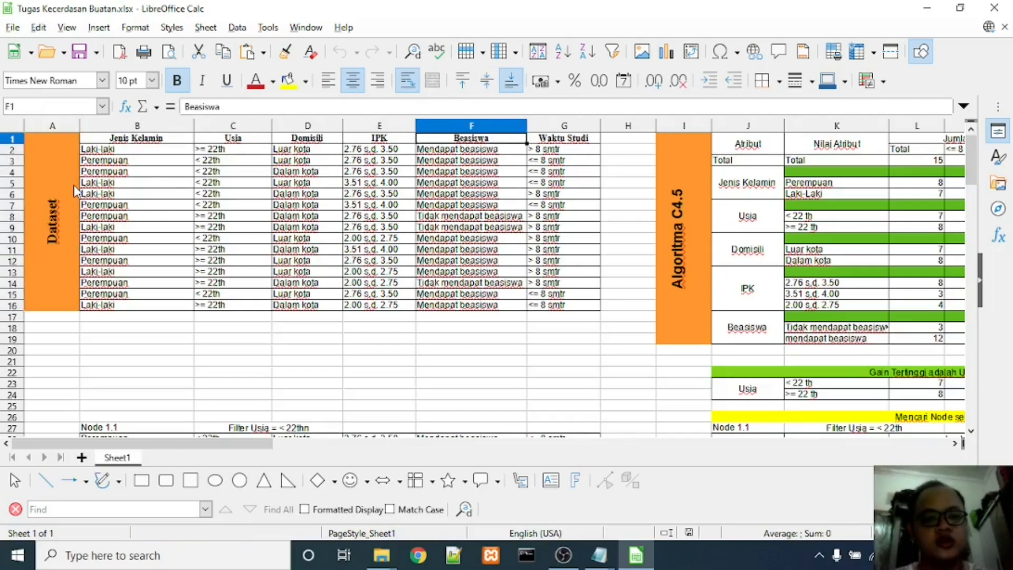
pyautogui.press('Left')
pyautogui.press('Left')
pyautogui.press('Left')
pyautogui.press('Left')
pyautogui.press('Left')
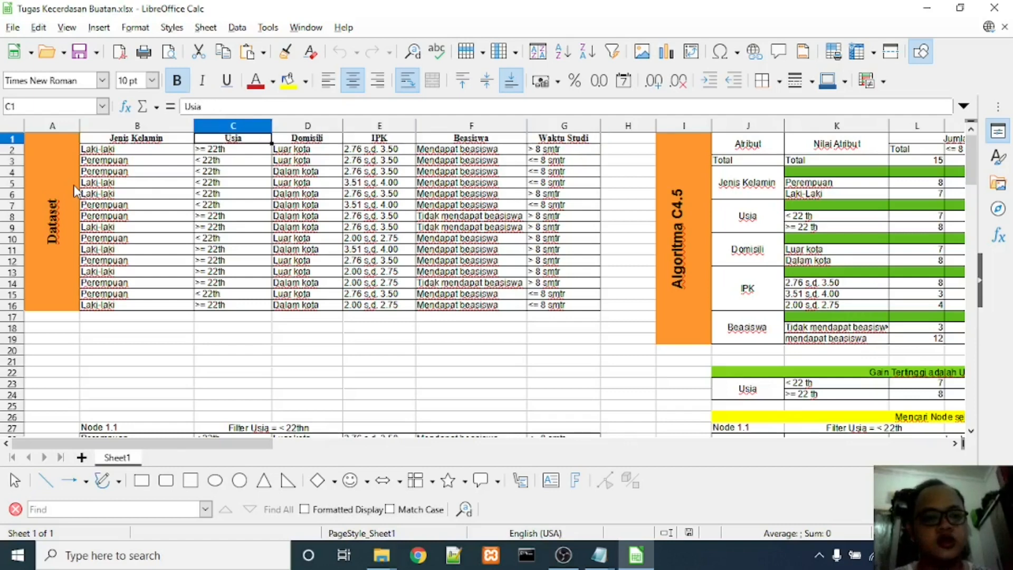
pyautogui.press('Right')
pyautogui.press('Right')
pyautogui.press('Right')
pyautogui.press('Right')
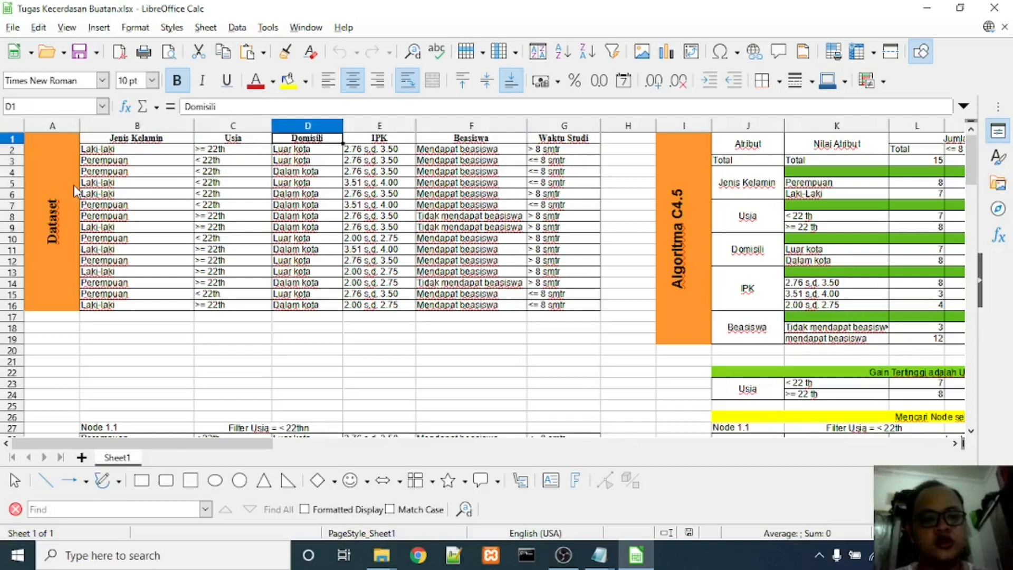
pyautogui.press('Right')
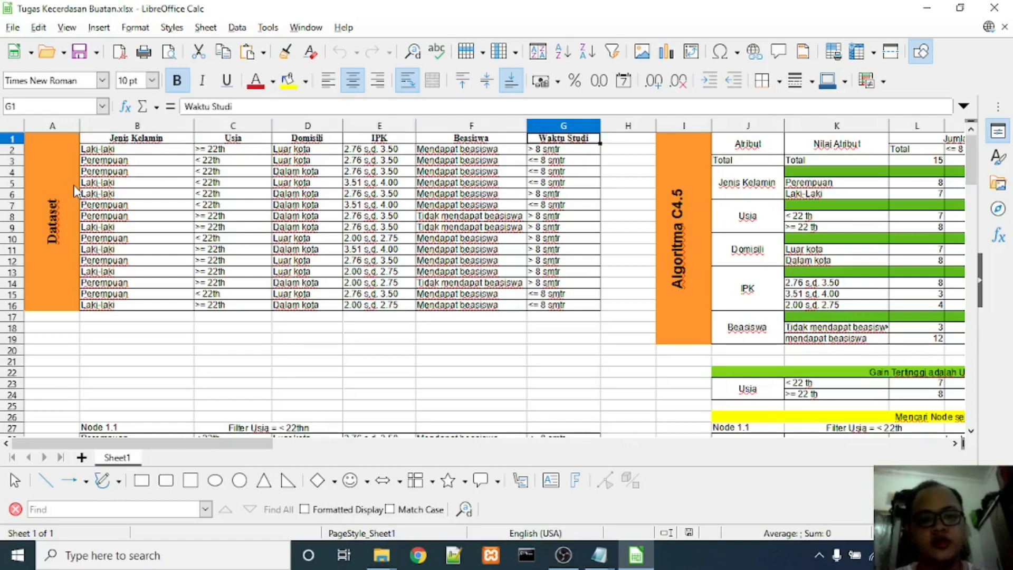
pyautogui.press('Left')
pyautogui.press('Left')
pyautogui.press('Left')
pyautogui.press('Left')
pyautogui.press('Left')
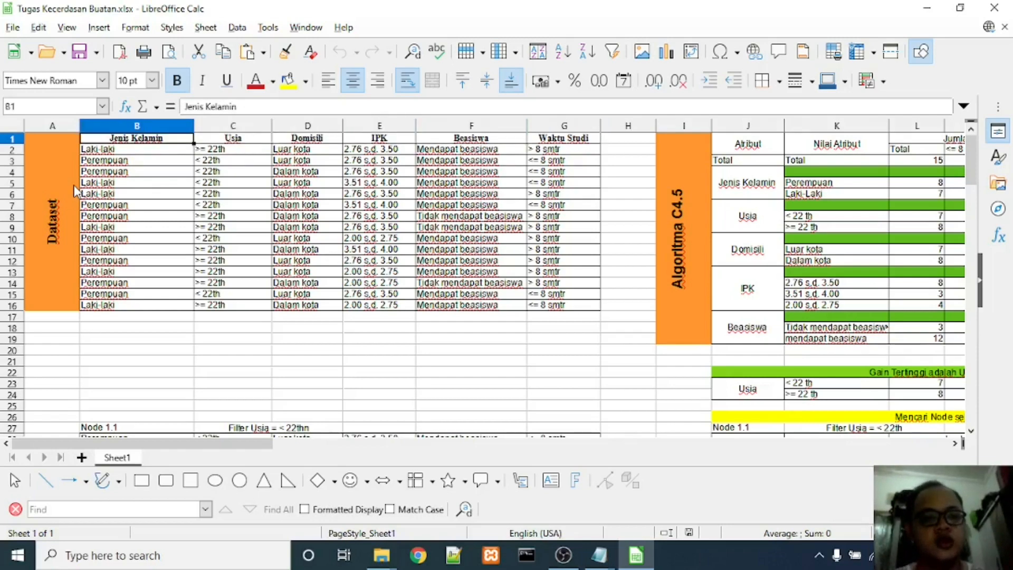
# - Examine the Algoritma C4.5 table's label and its Atribut, Nilai Atribut and Total headings
pyautogui.press('Left')
pyautogui.press('Left')
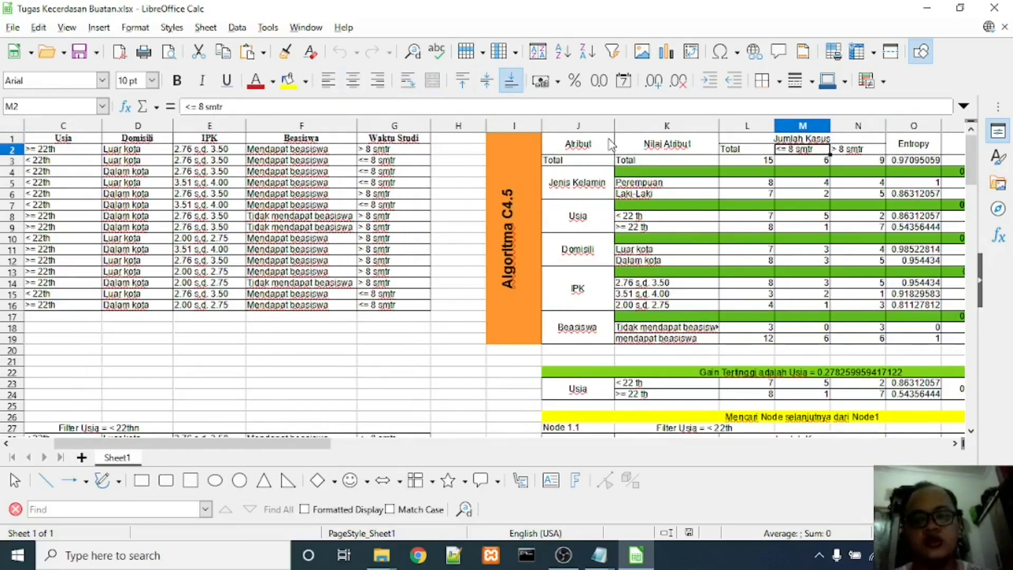
pyautogui.press('Left')
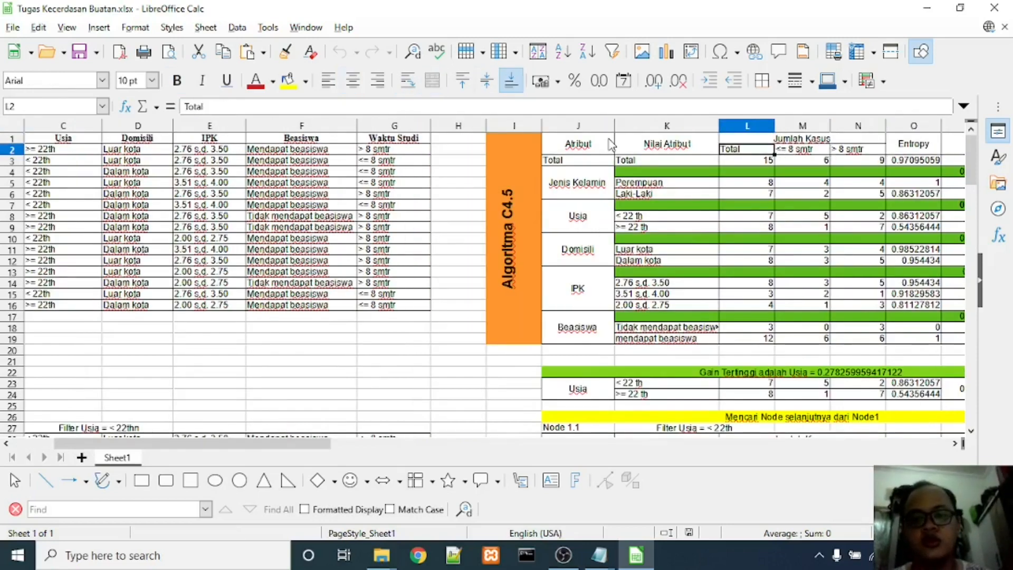
pyautogui.press('Left')
pyautogui.press('Left')
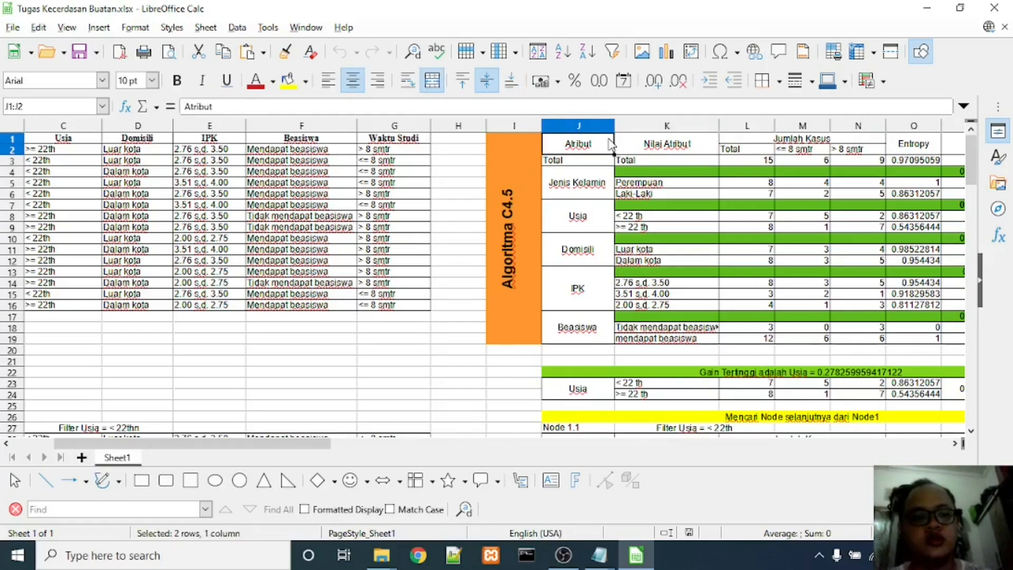
pyautogui.press('Left')
pyautogui.press('Left')
pyautogui.press('Left')
pyautogui.press('Right')
pyautogui.press('Right')
pyautogui.press('Right')
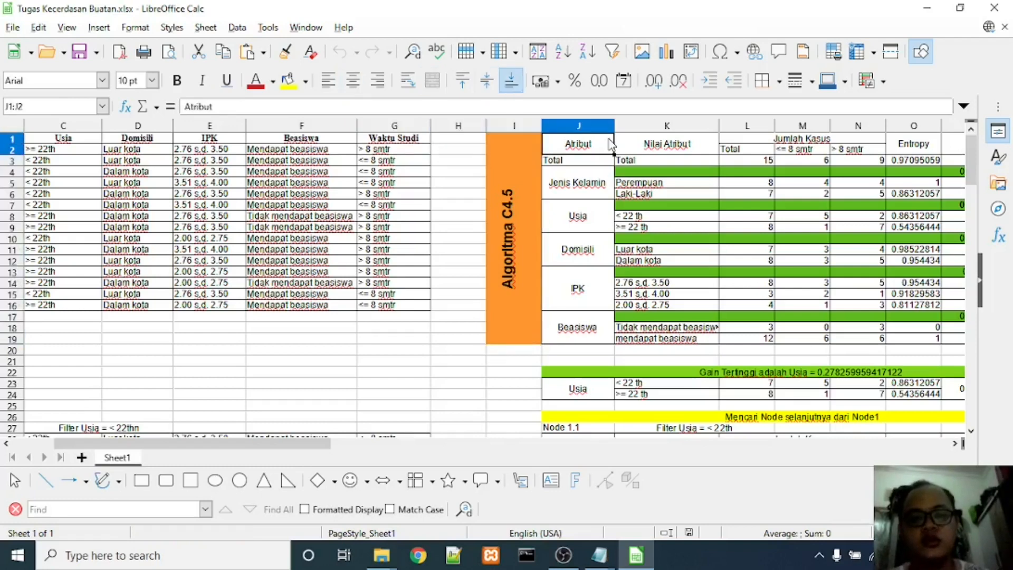
pyautogui.press('Right')
pyautogui.press('Left')
pyautogui.press('Left')
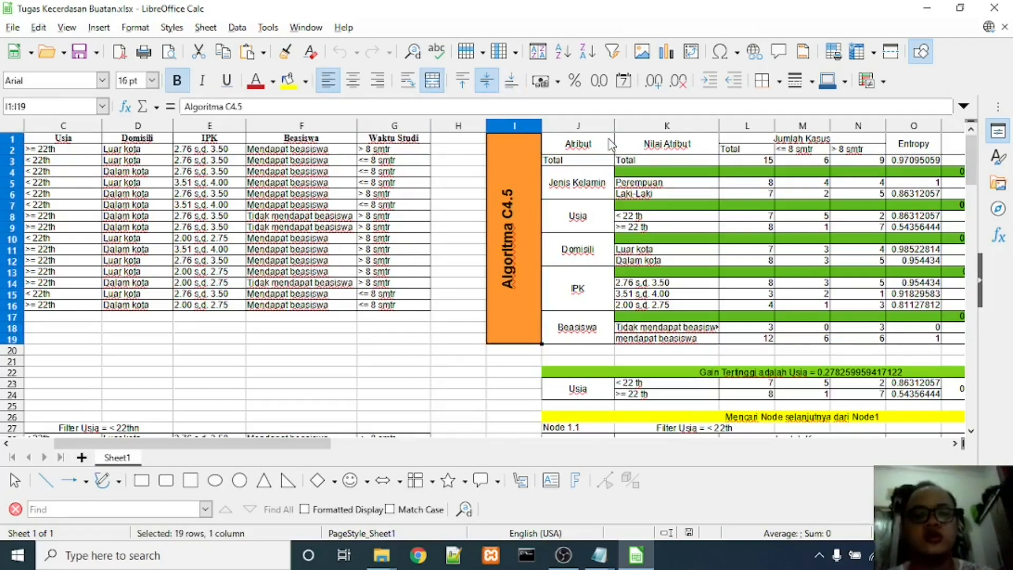
# - Go through the C4.5 table's headings across to Informasi Gain and return to the Atribut heading
pyautogui.press('Right')
pyautogui.press('Right')
pyautogui.press('Right')
pyautogui.press('Right')
pyautogui.press('Right')
pyautogui.press('Right')
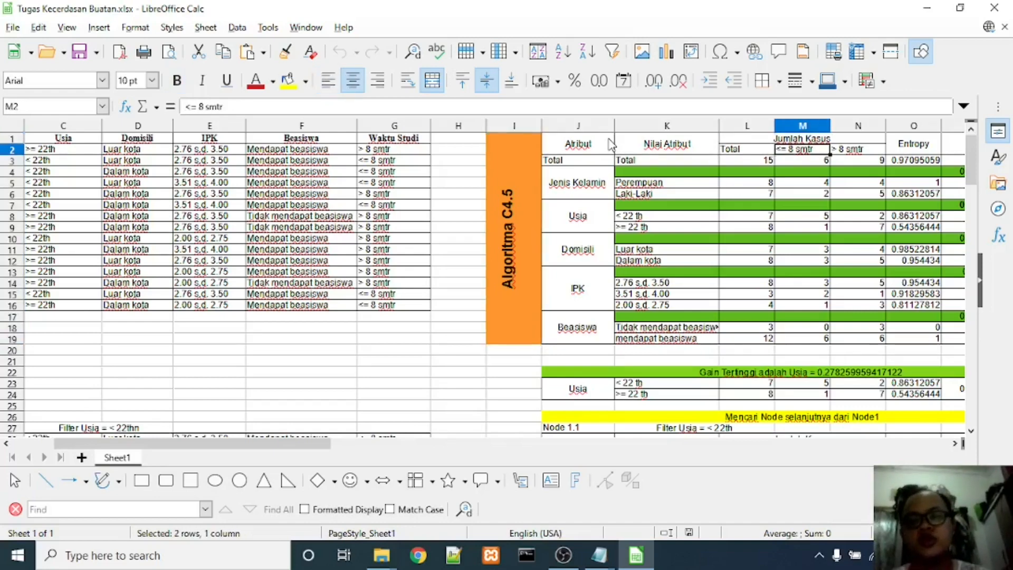
pyautogui.press('Right')
pyautogui.press('Right')
pyautogui.press('Right')
pyautogui.press('Left')
pyautogui.press('Left')
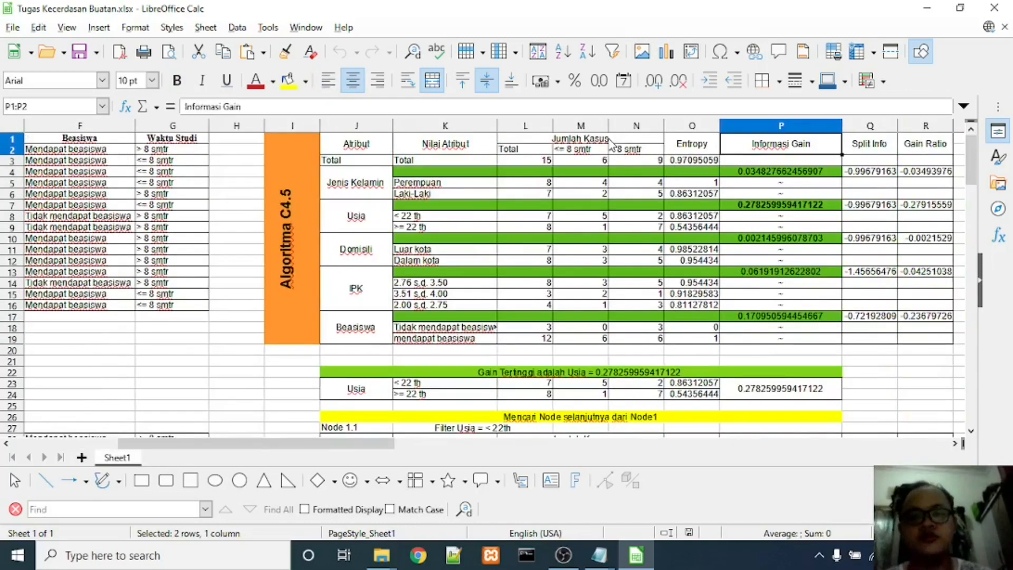
pyautogui.press('Left')
pyautogui.press('Left')
pyautogui.press('Left')
pyautogui.press('Left')
pyautogui.press('Left')
pyautogui.press('Left')
pyautogui.press('Left')
pyautogui.press('Right')
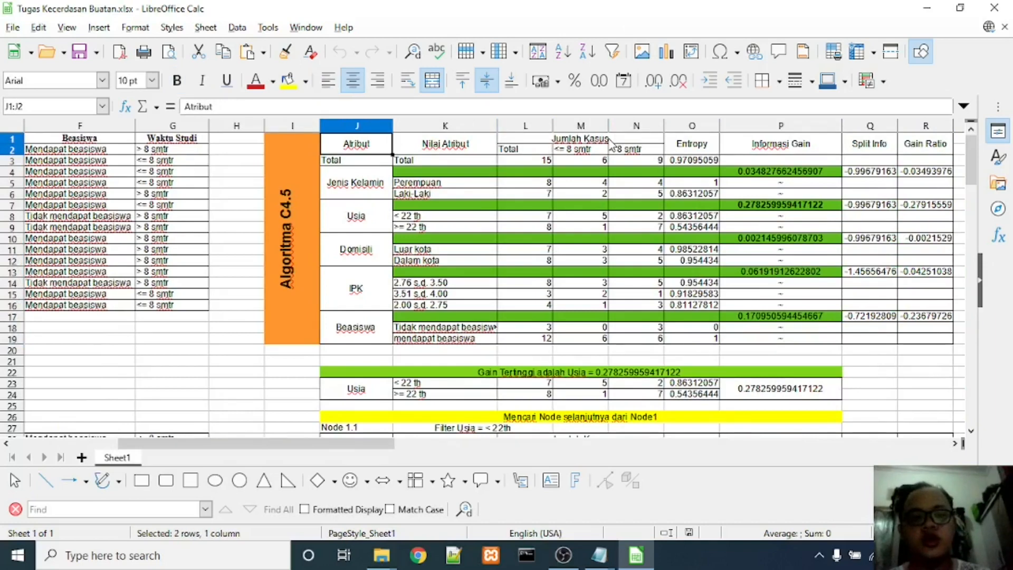
# - Select the C4.5 table's header cells from Atribut in J1 across the Jumlah Kasus columns
pyautogui.hotkey('shift', 'Right')
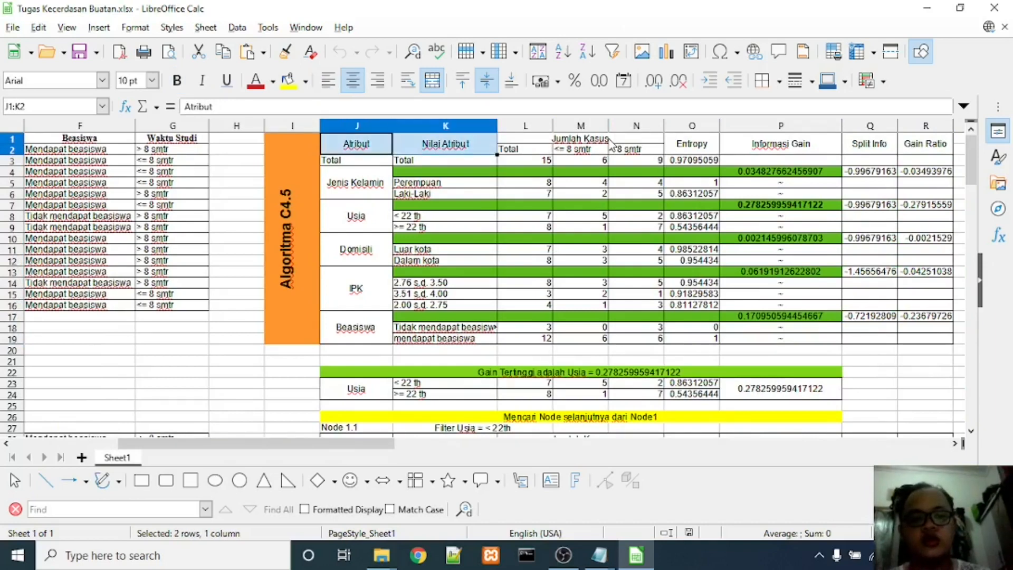
pyautogui.hotkey('shift', 'Right')
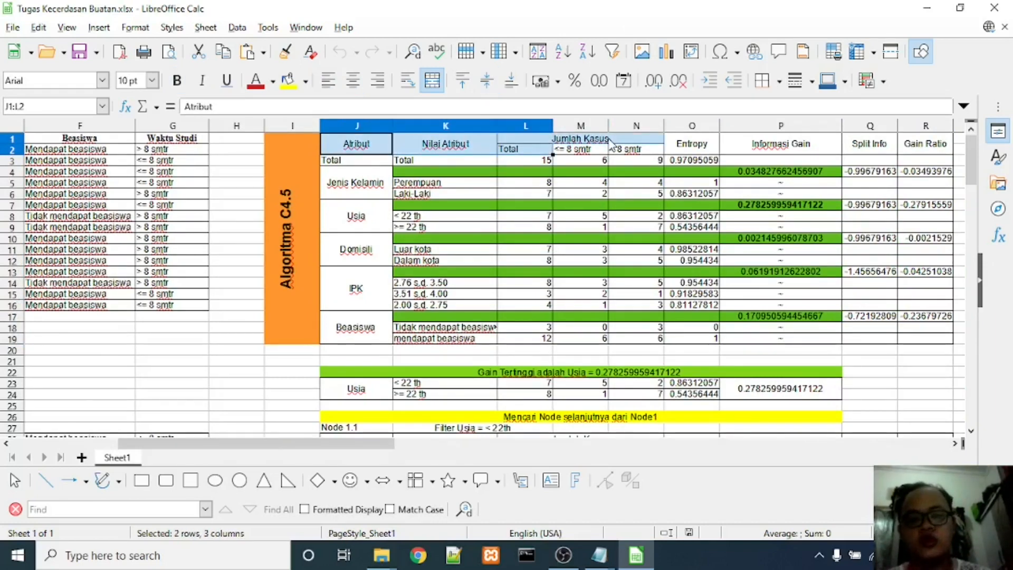
pyautogui.hotkey('shift', 'Right')
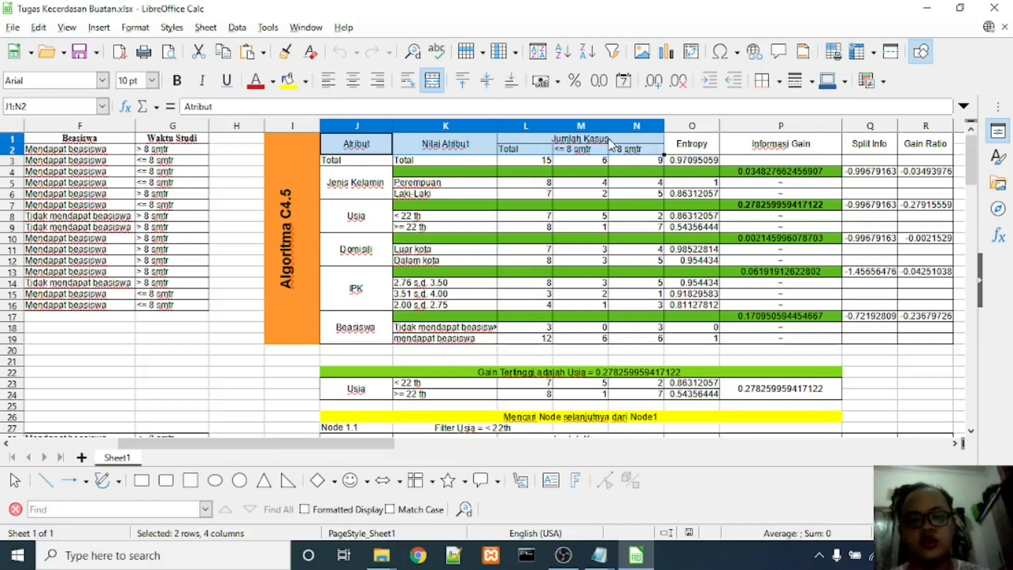
pyautogui.hotkey('shift', 'Right')
# - Compare the dataset's Waktu Studi heading with the <= 8 smtr and > 8 smtr columns under Jumlah Kasus
pyautogui.click(174, 138)
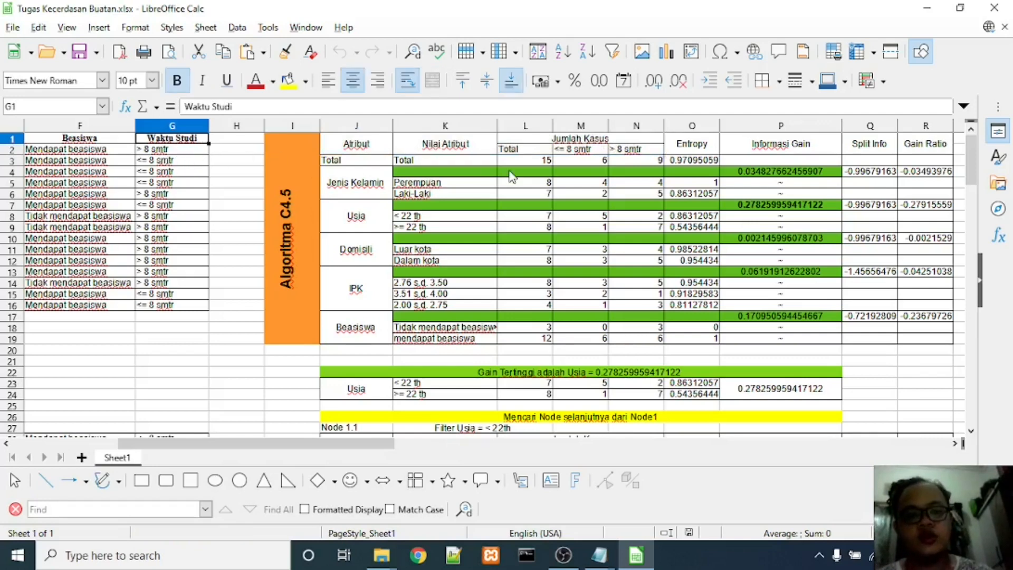
pyautogui.click(587, 150)
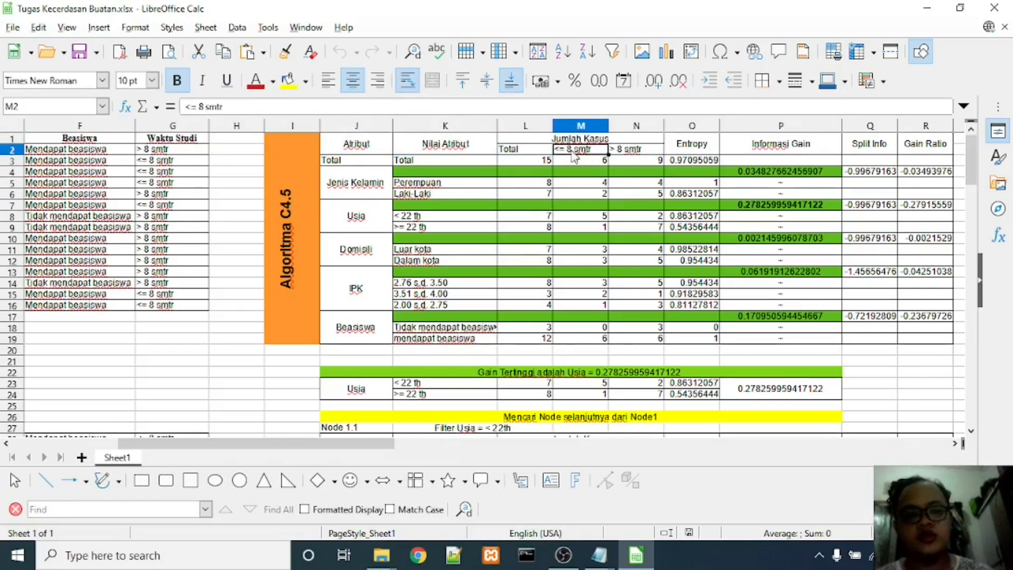
pyautogui.click(649, 152)
pyautogui.click(590, 152)
pyautogui.click(624, 150)
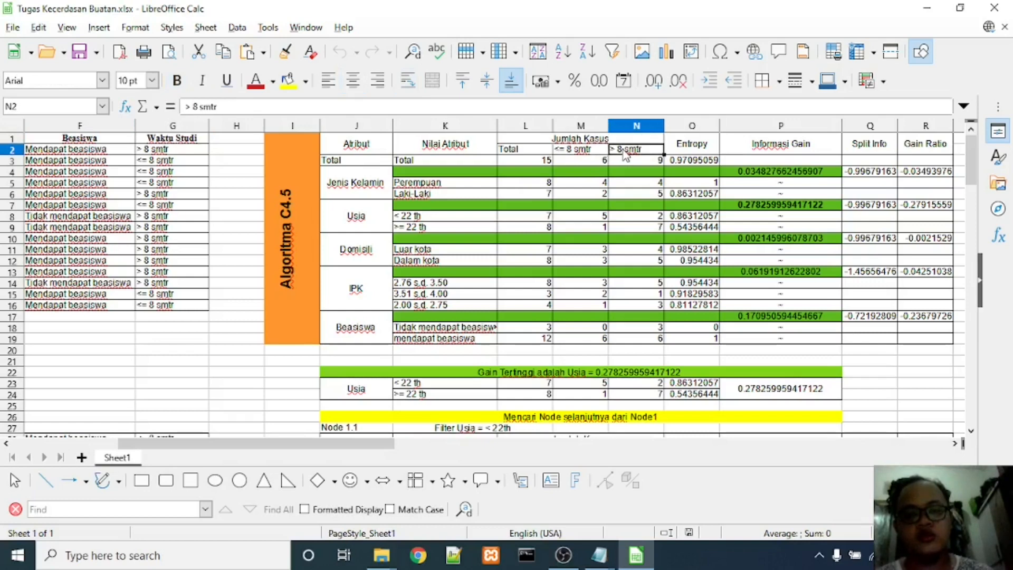
pyautogui.click(590, 153)
pyautogui.click(628, 152)
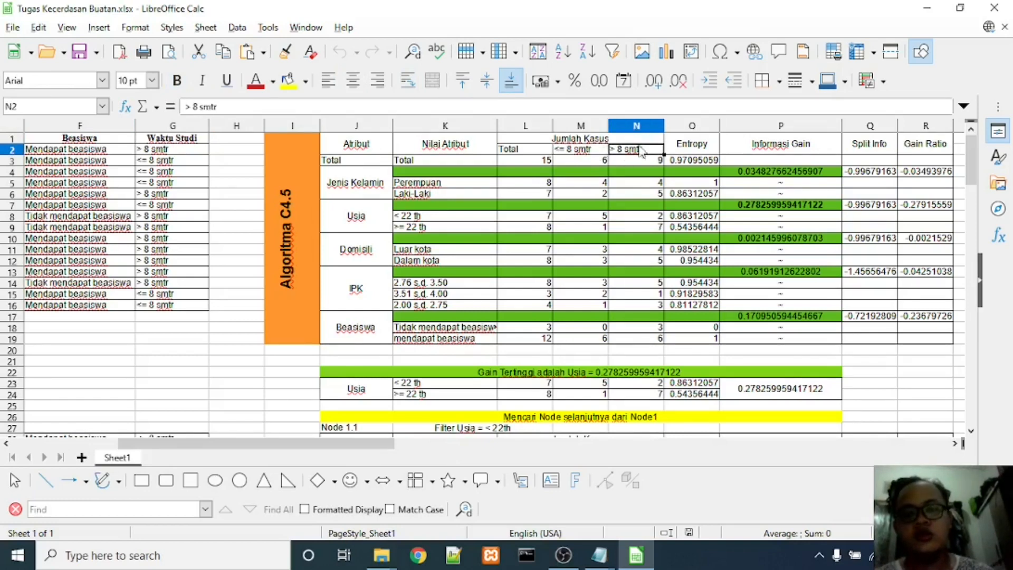
# - Examine the Entropy and Informasi Gain headings of the C4.5 table
pyautogui.click(705, 147)
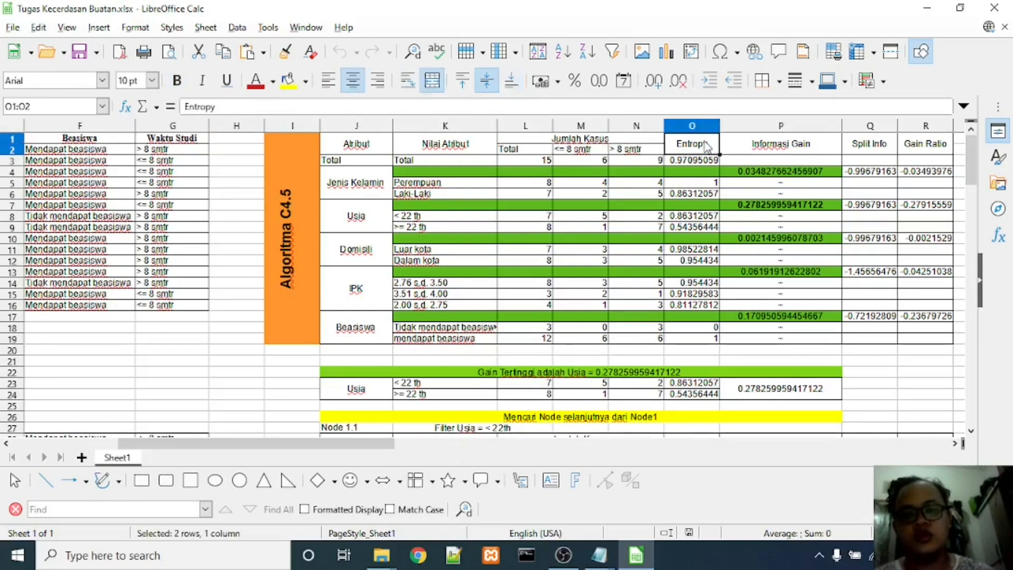
pyautogui.click(631, 152)
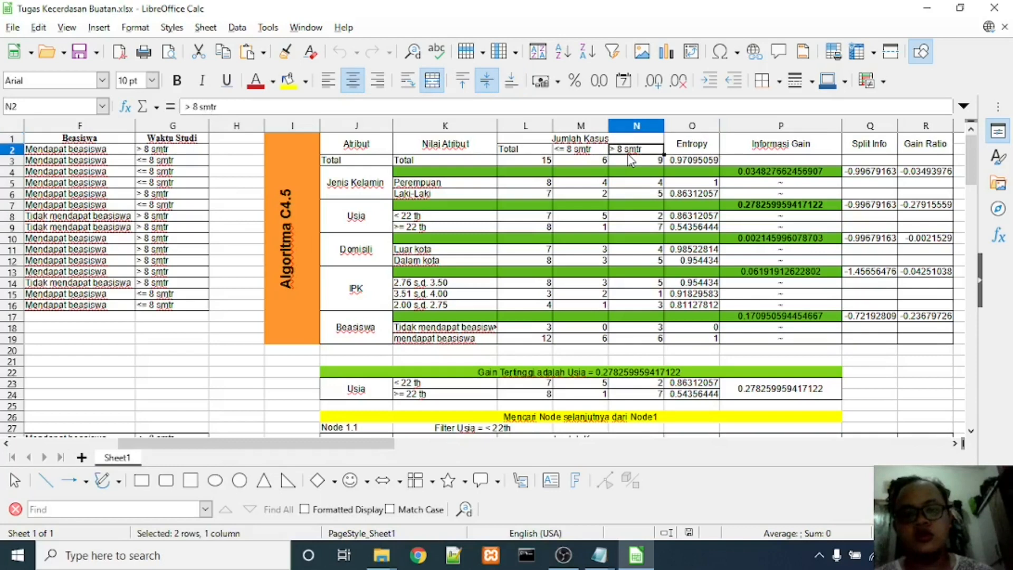
pyautogui.click(697, 153)
pyautogui.click(792, 148)
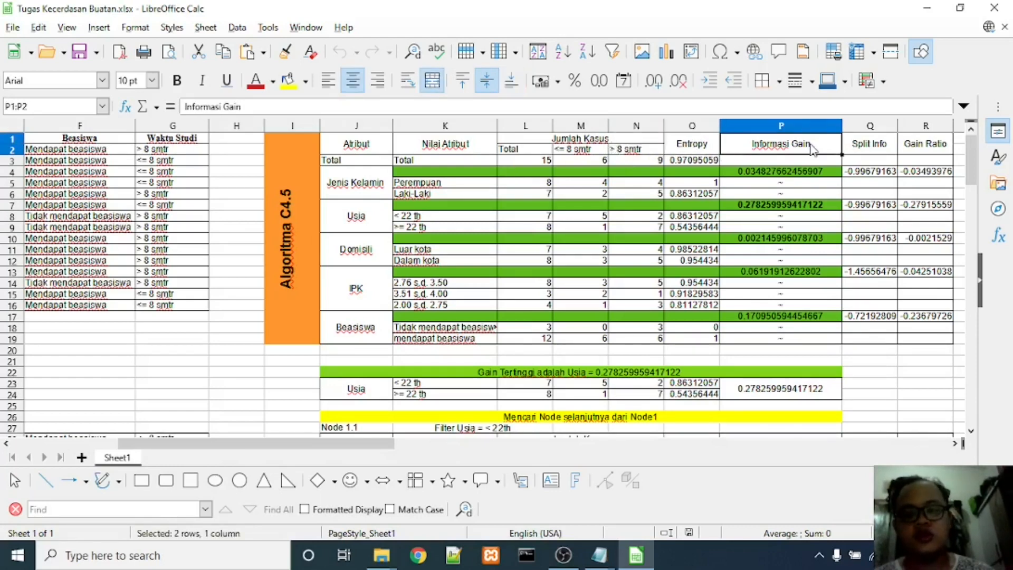
# - Locate the C4.5 table's Total row and select the dataset's Waktu Studi values in G2:G16
pyautogui.click(347, 161)
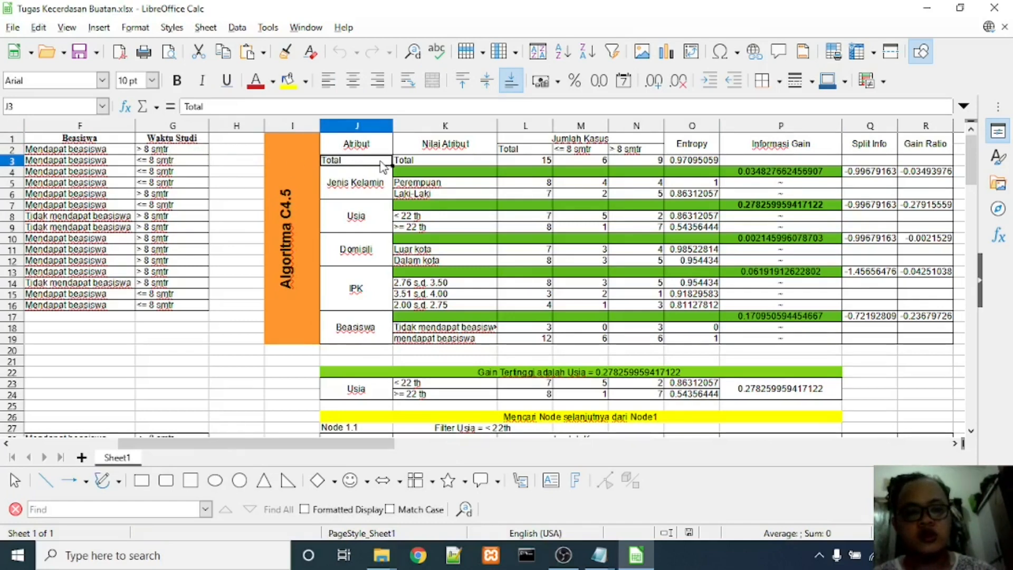
pyautogui.click(422, 163)
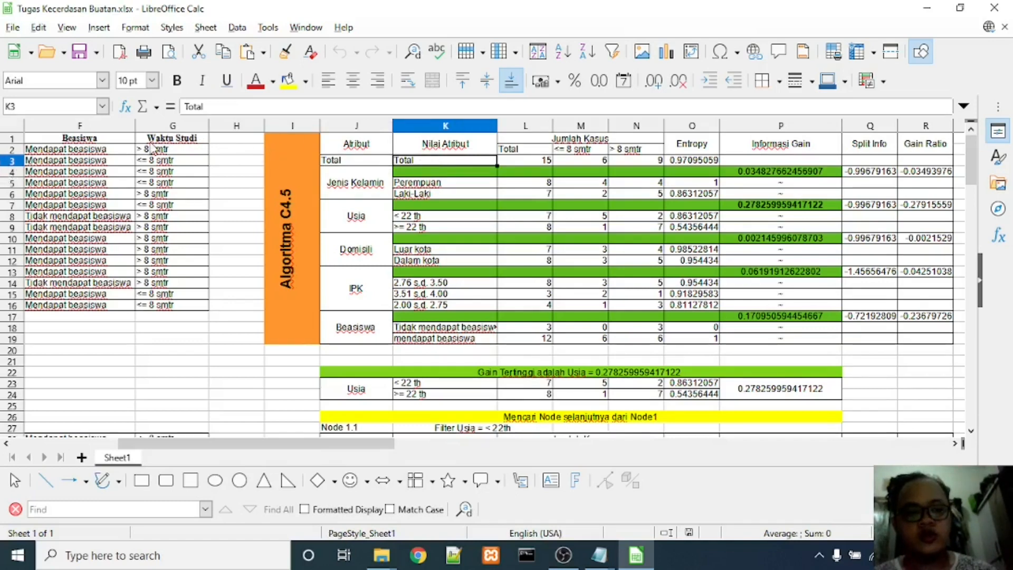
pyautogui.click(177, 139)
pyautogui.click(181, 149)
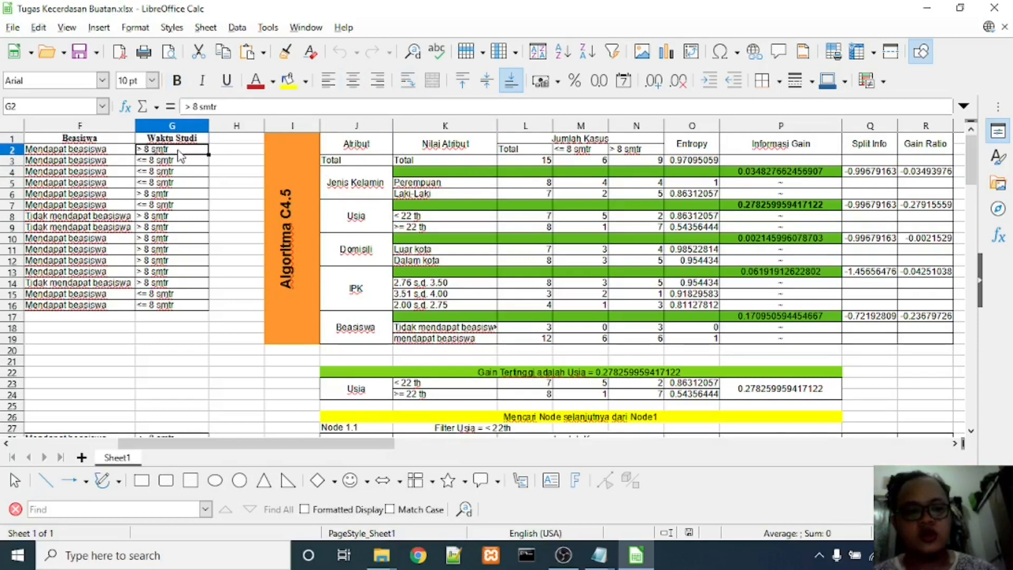
pyautogui.hotkey('shift', 'Down')
pyautogui.hotkey('shift', 'Down')
pyautogui.hotkey('shift', 'Down')
pyautogui.hotkey('shift', 'Down')
pyautogui.hotkey('shift', 'Down')
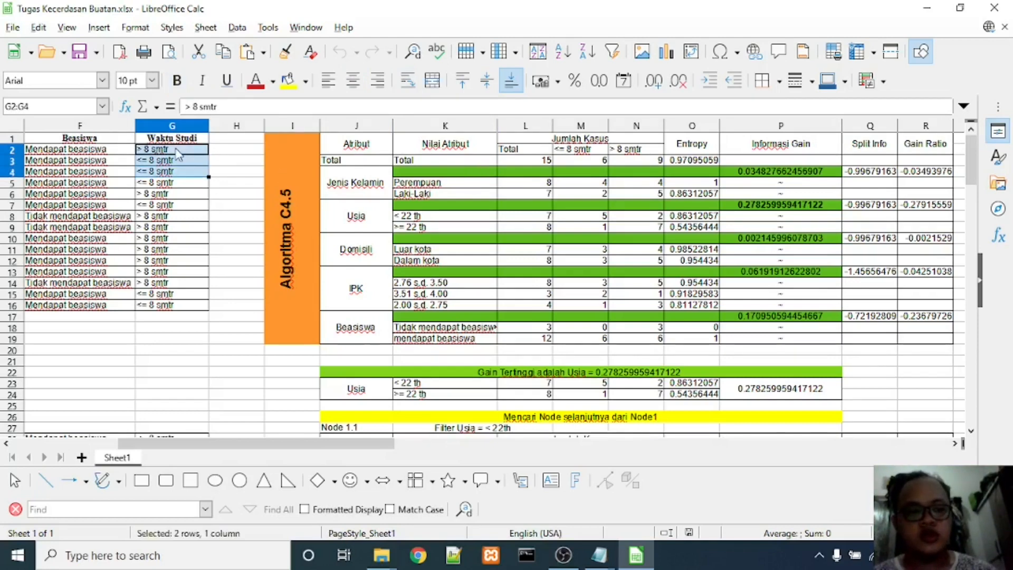
pyautogui.hotkey('shift', 'Down')
pyautogui.hotkey('shift', 'Down')
pyautogui.hotkey('shift', 'Down')
pyautogui.hotkey('shift', 'Down')
pyautogui.hotkey('shift', 'Down')
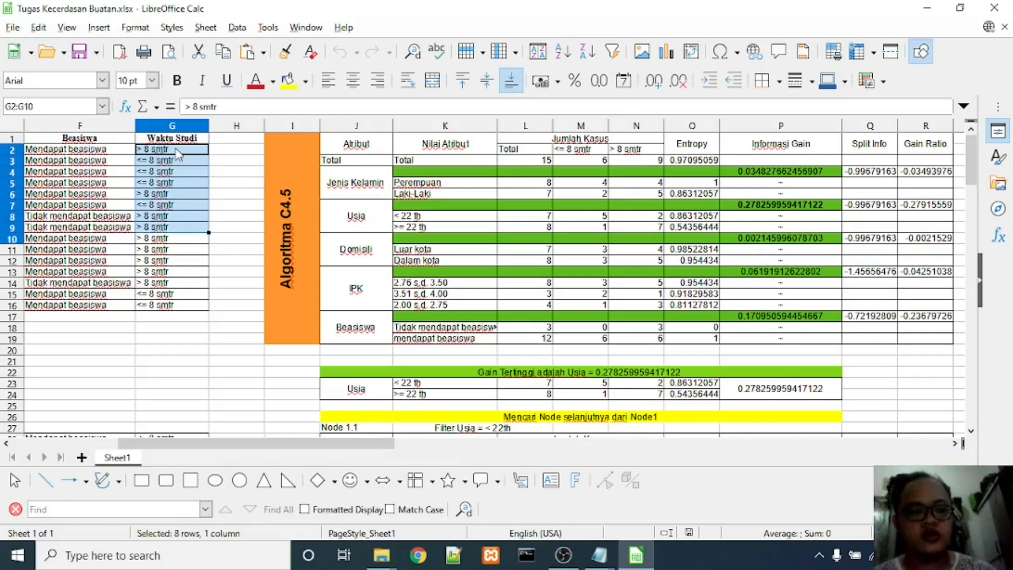
pyautogui.hotkey('shift', 'Down')
pyautogui.hotkey('shift', 'Down')
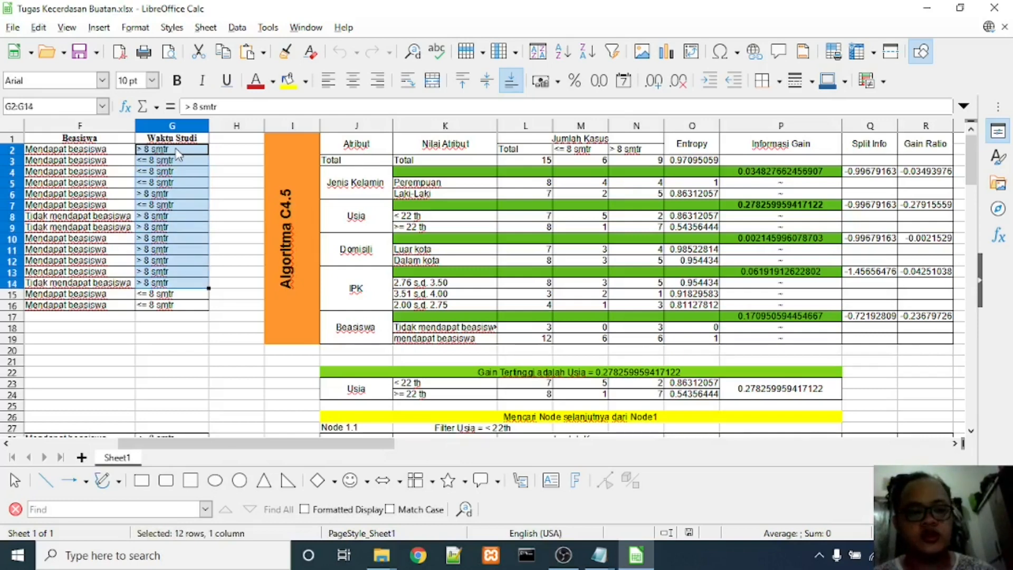
pyautogui.hotkey('shift', 'Down')
pyautogui.hotkey('shift', 'Down')
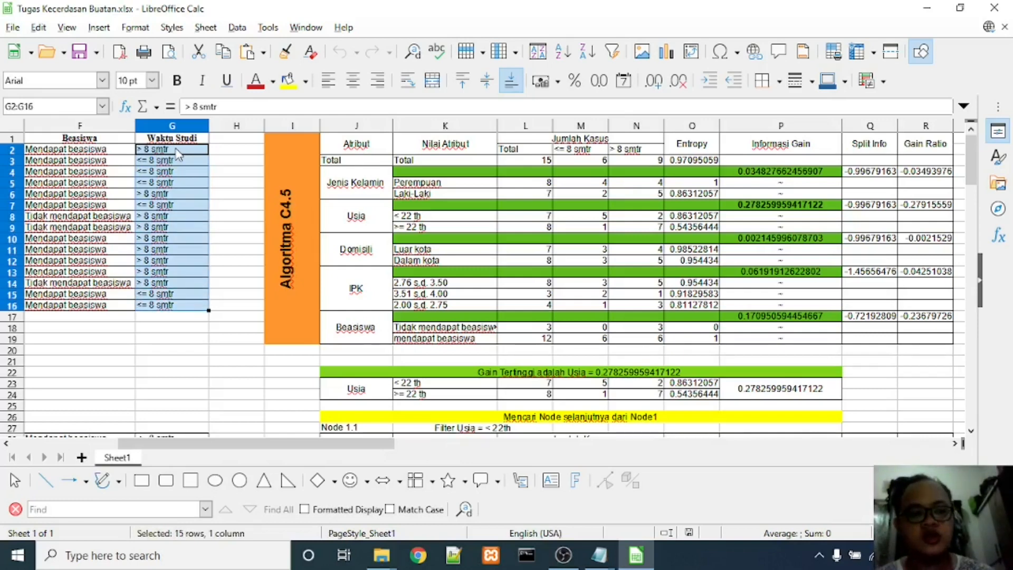
# - Inspect the COUNTA formula behind the overall total number of cases in cell L3
pyautogui.click(525, 162)
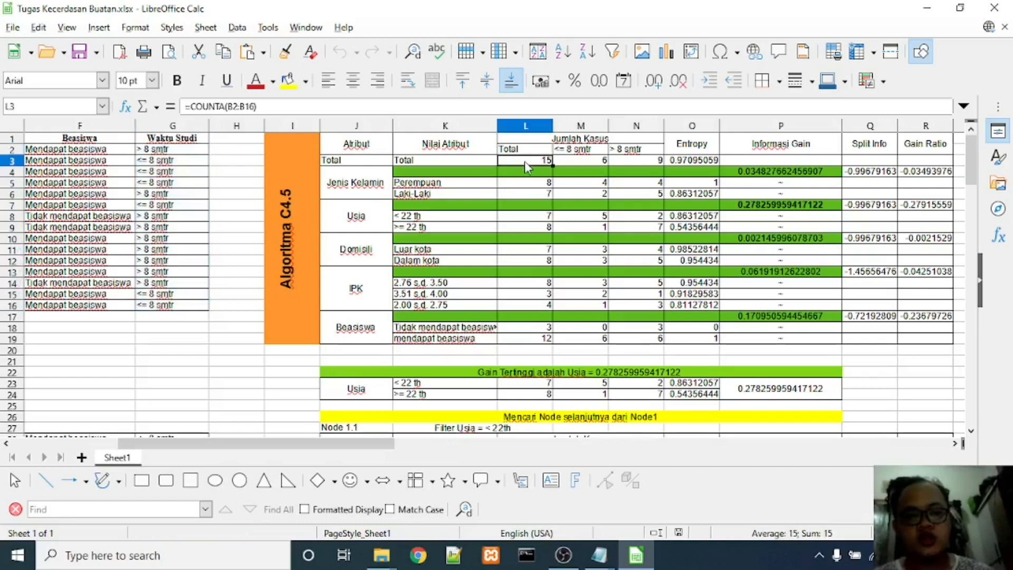
pyautogui.click(209, 107)
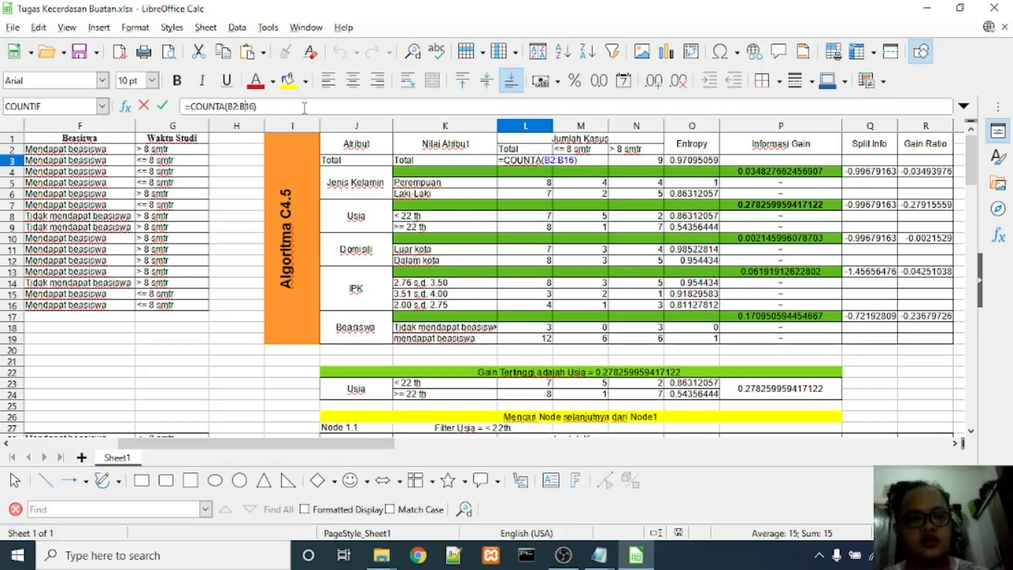
pyautogui.press('Escape')
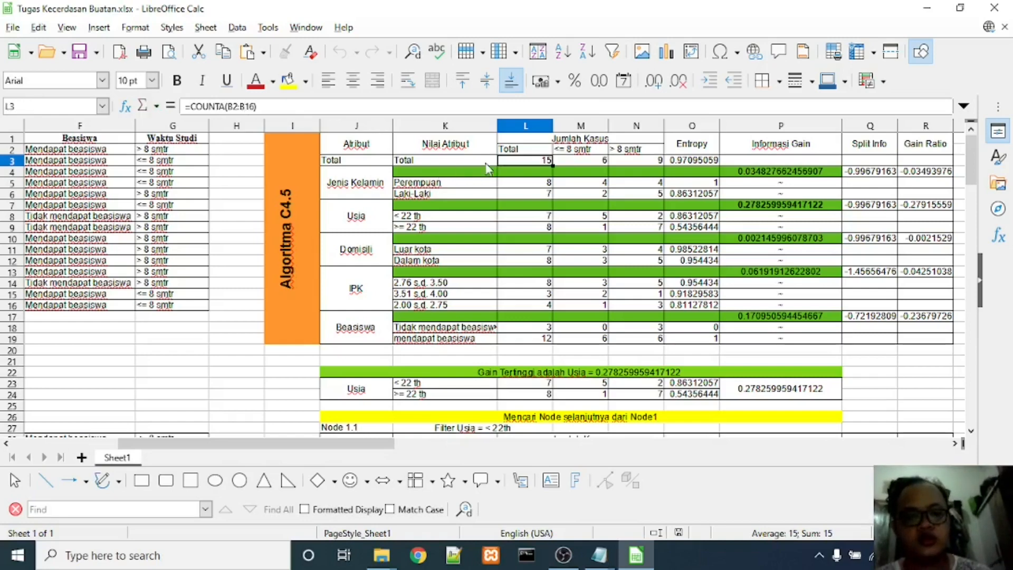
# - Trace the COUNTA(B2:B16) formula in L3 to the dataset's Jenis Kelamin column
pyautogui.click(252, 106)
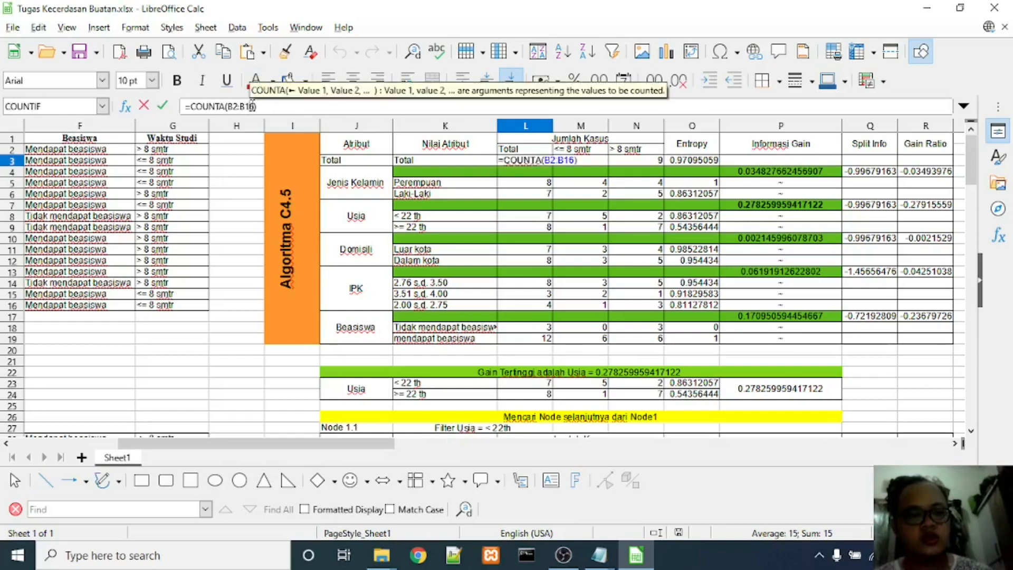
pyautogui.moveTo(220, 438); pyautogui.dragTo(133, 433)
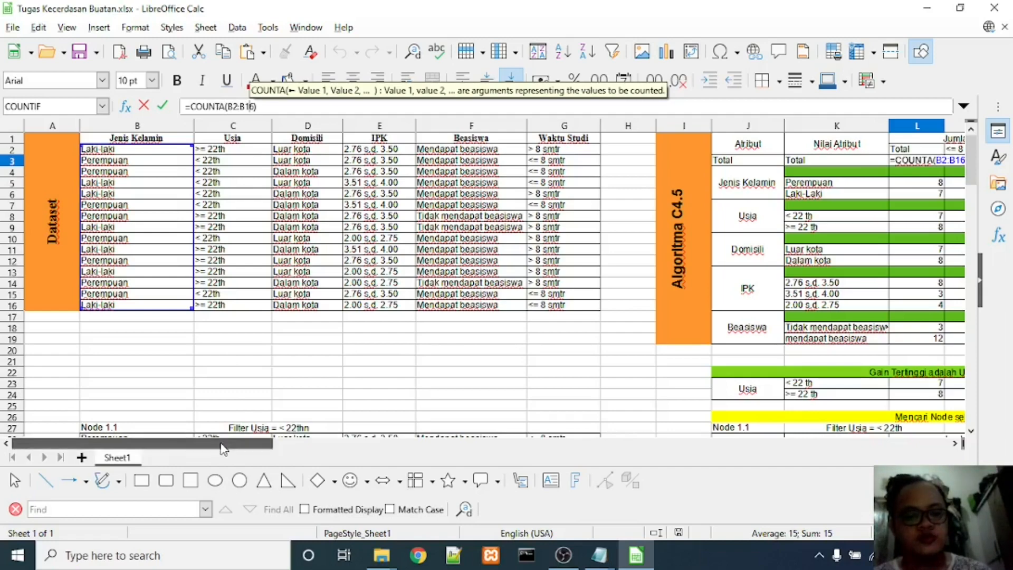
pyautogui.moveTo(224, 446); pyautogui.dragTo(345, 432)
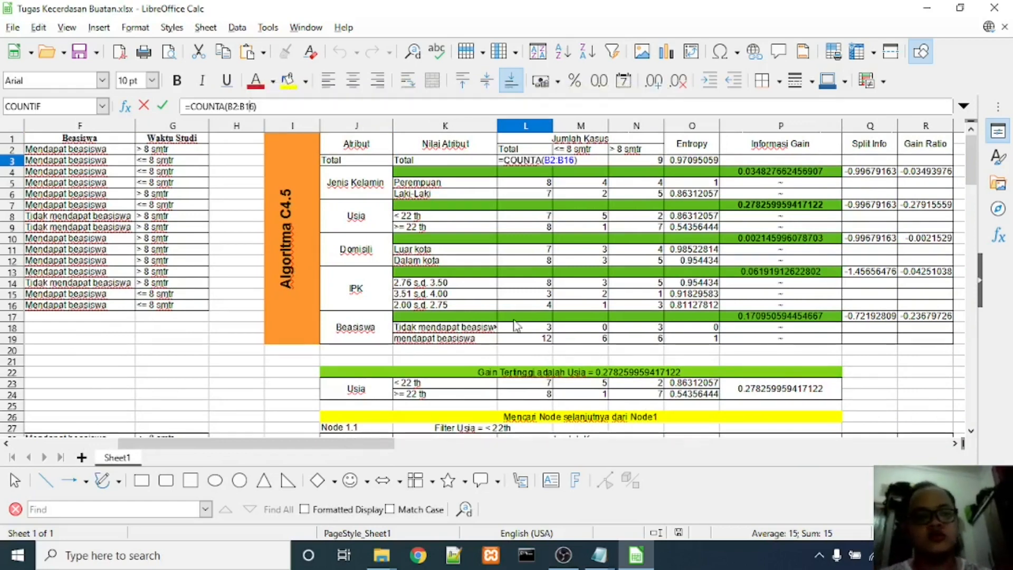
pyautogui.press('Return')
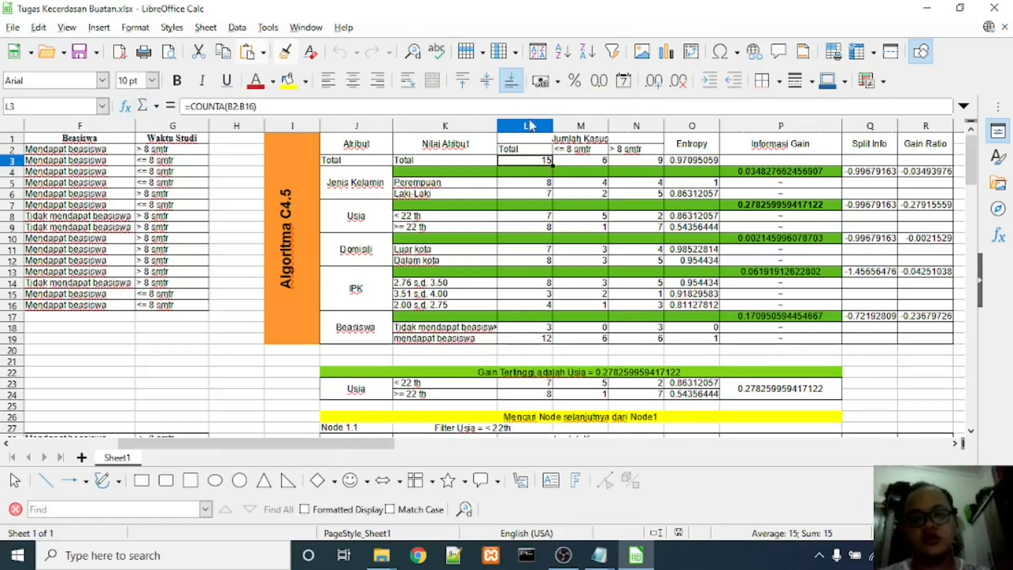
# - Check the <= 8 smtr total in M3 and copy the <= 8 smtr heading from M2
pyautogui.click(575, 162)
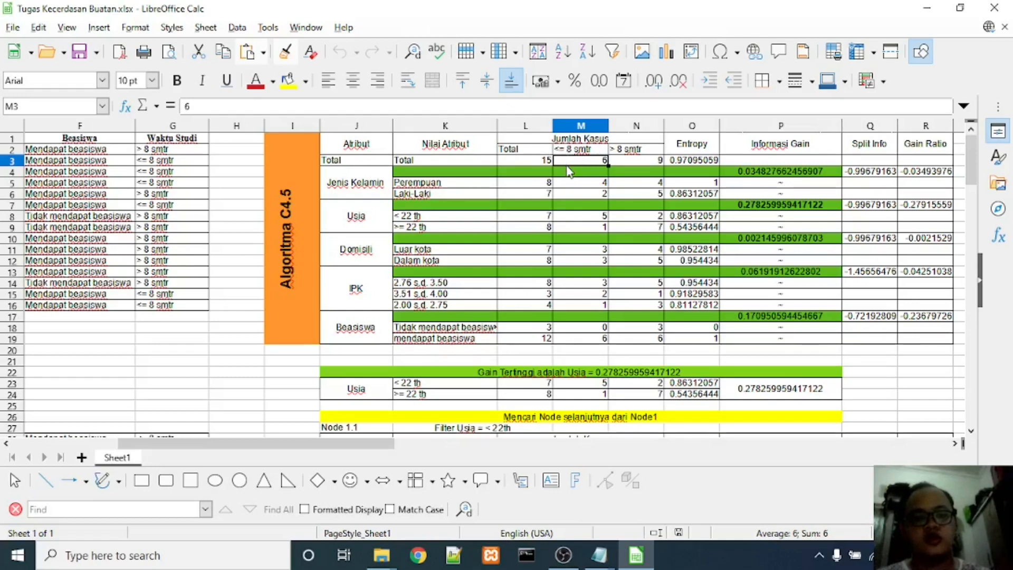
pyautogui.click(203, 107)
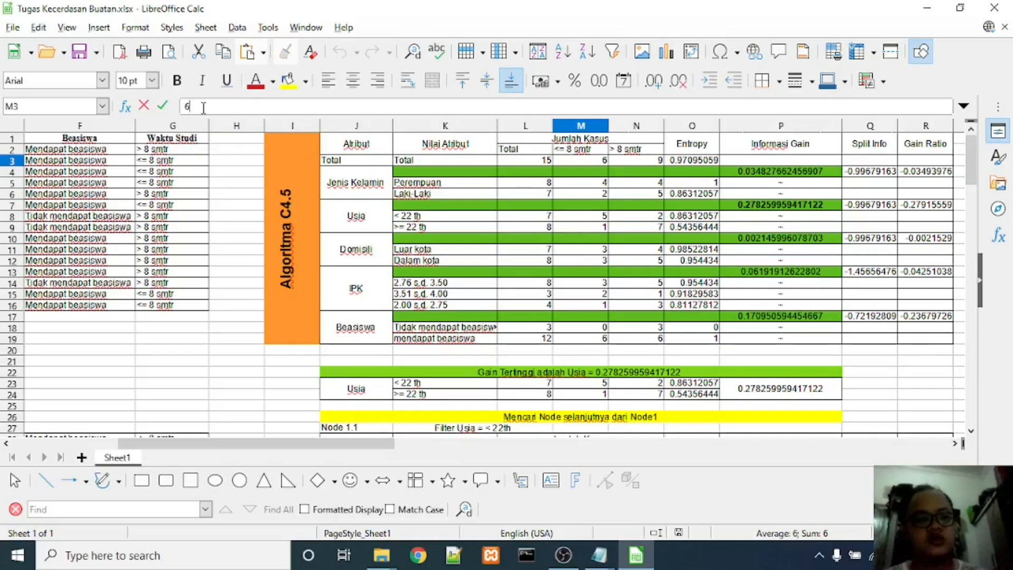
pyautogui.click(594, 153)
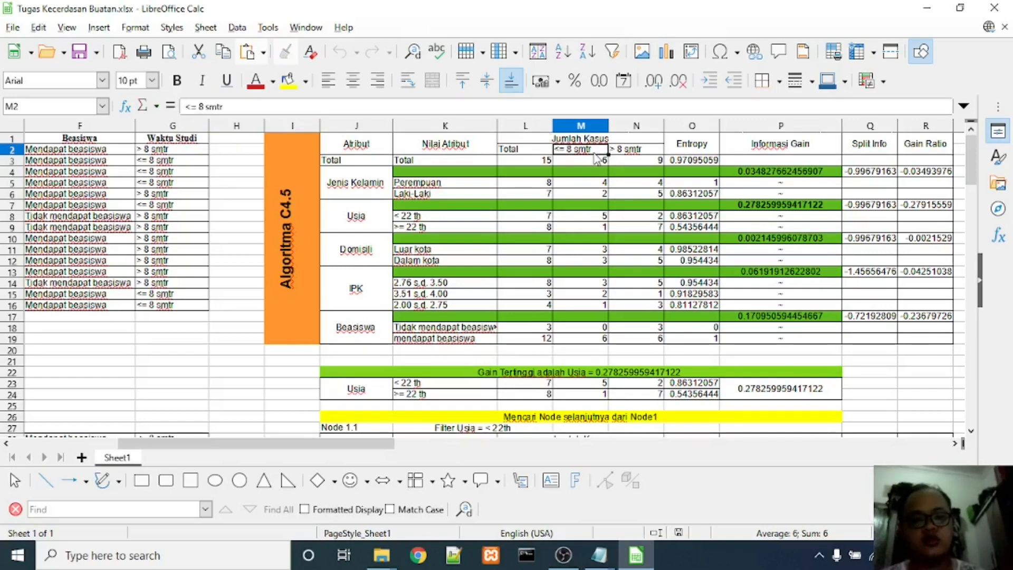
pyautogui.hotkey('ctrl', 'c')
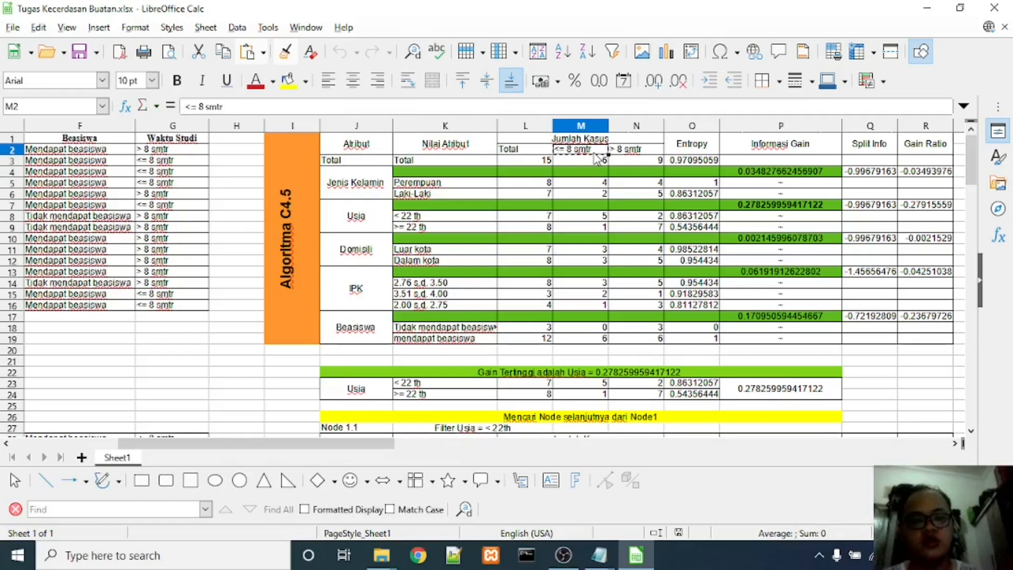
pyautogui.click(585, 161)
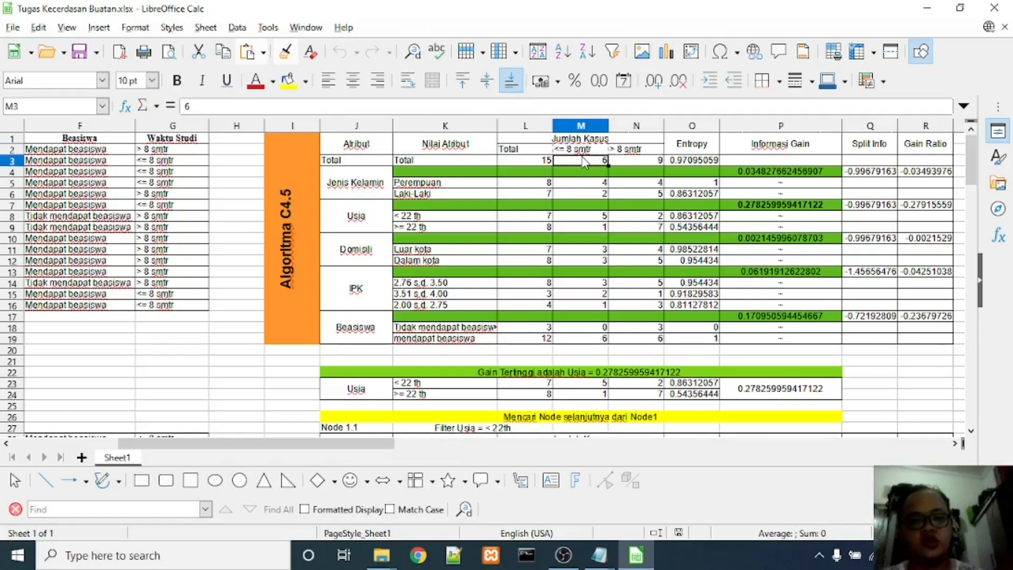
# - Replace the content of M3 with the start of a COUNTIF formula over the Waktu Studi range G2:G16
pyautogui.click(277, 106)
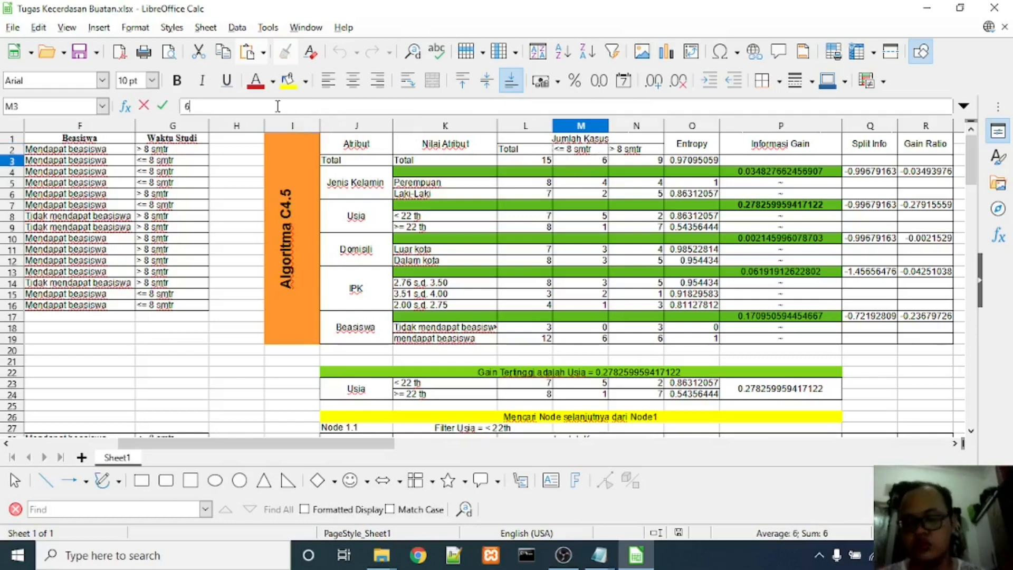
pyautogui.press('BackSpace')
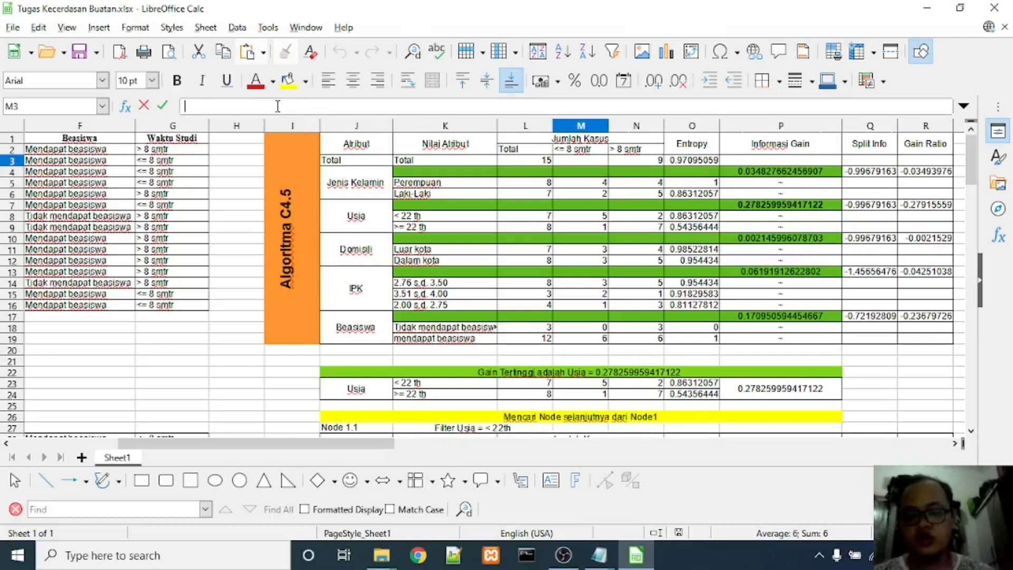
pyautogui.write('=')
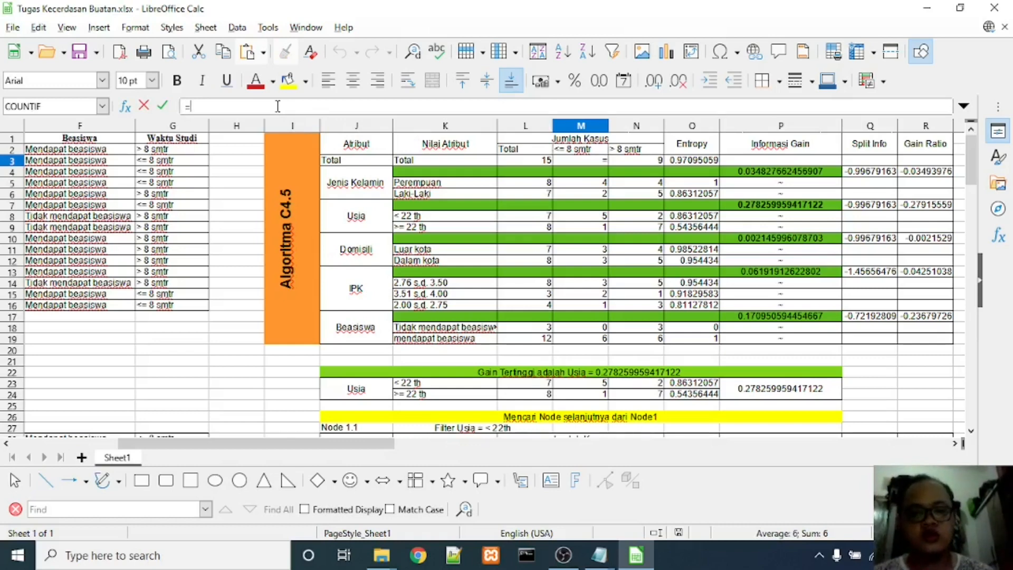
pyautogui.write('coun')
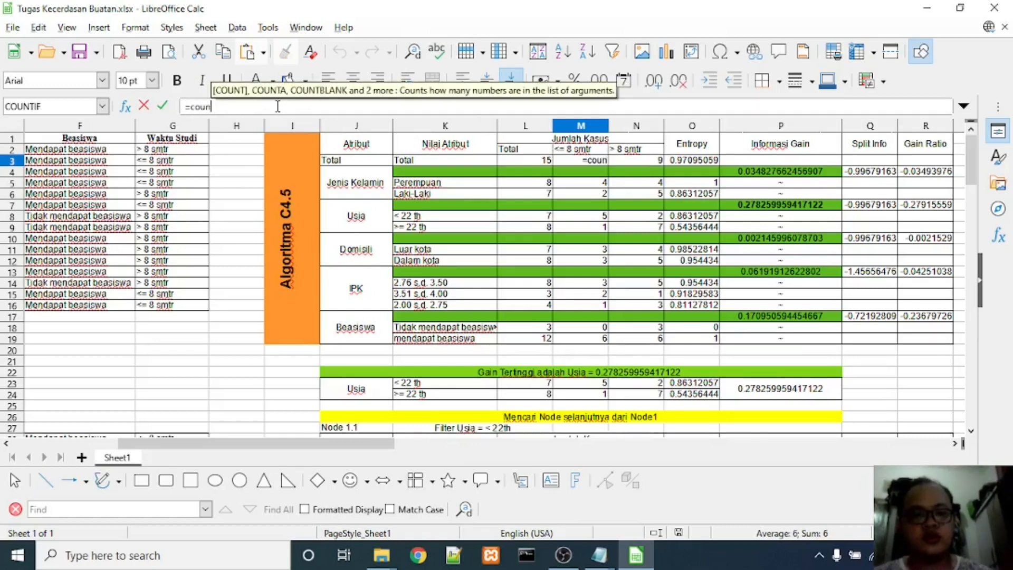
pyautogui.write('ti')
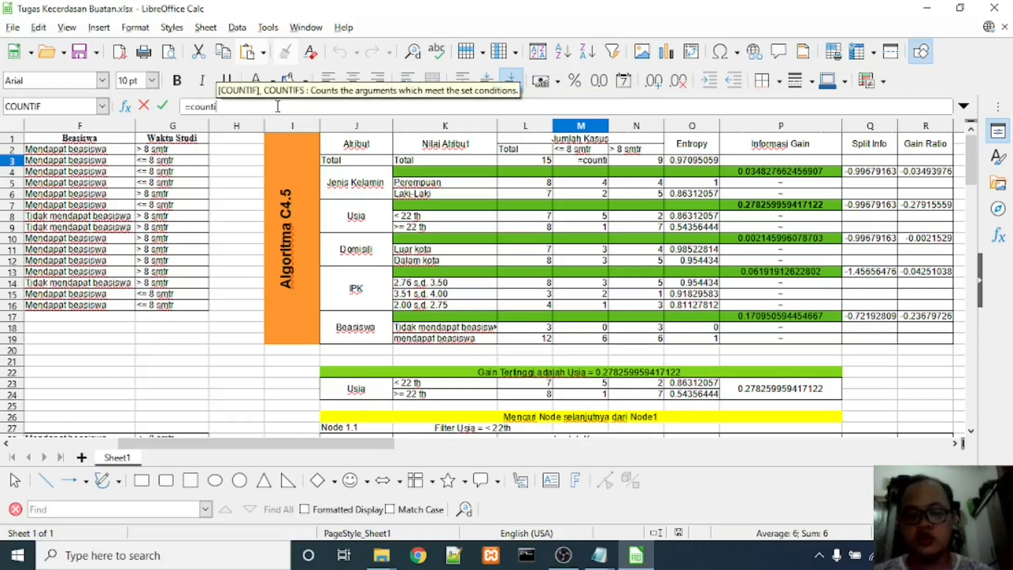
pyautogui.write('f')
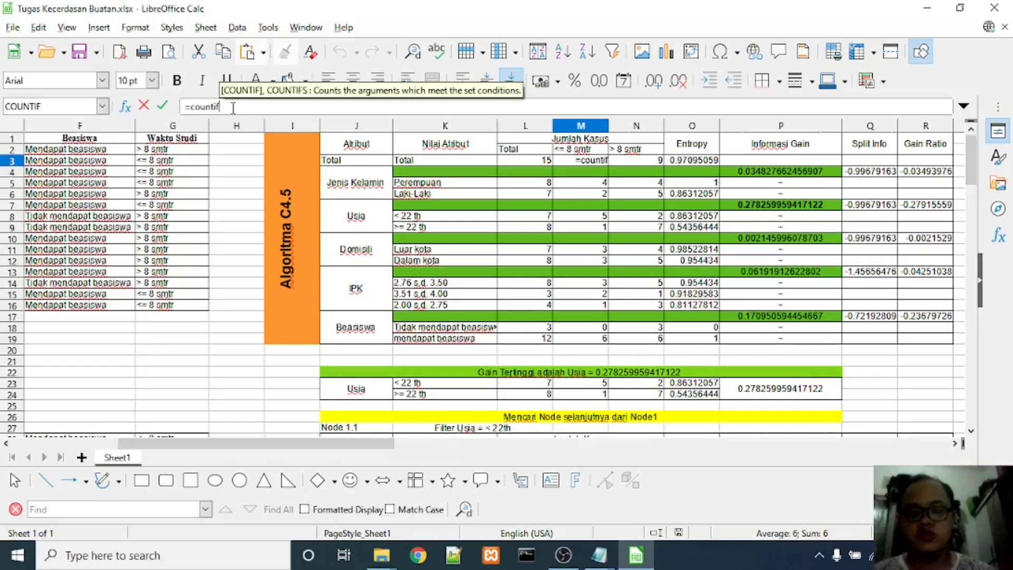
pyautogui.write('(')
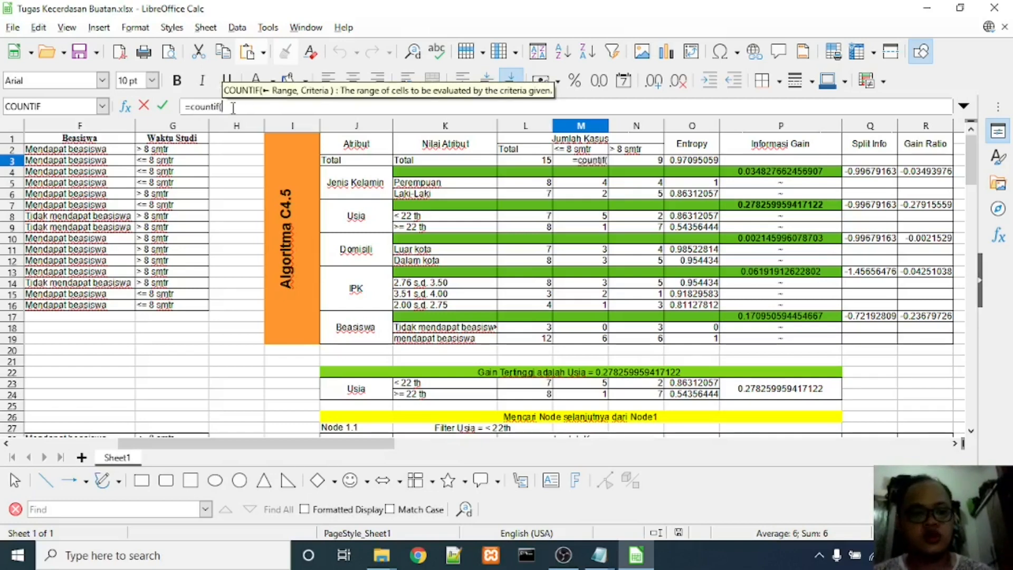
pyautogui.write('G')
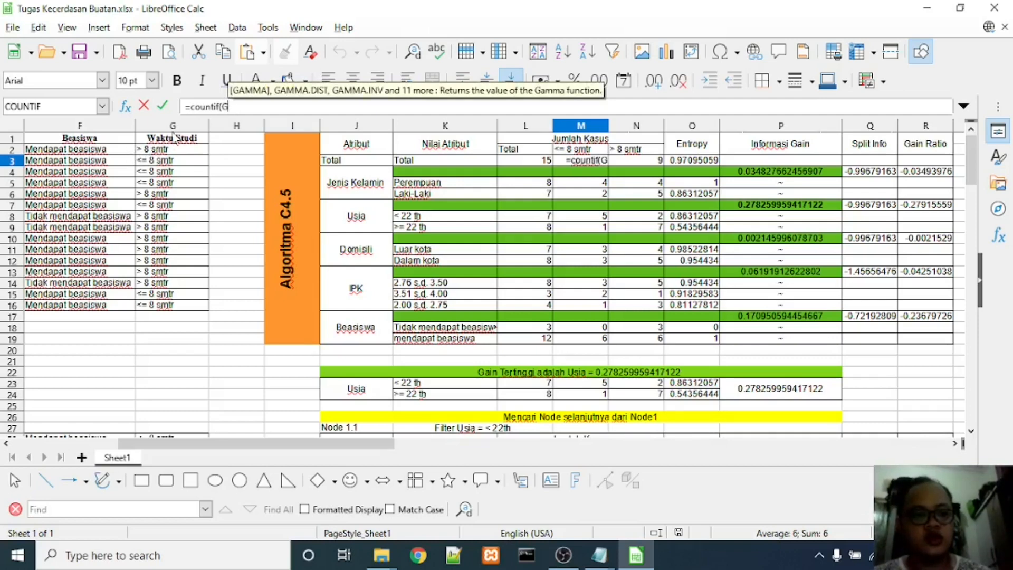
pyautogui.write('2')
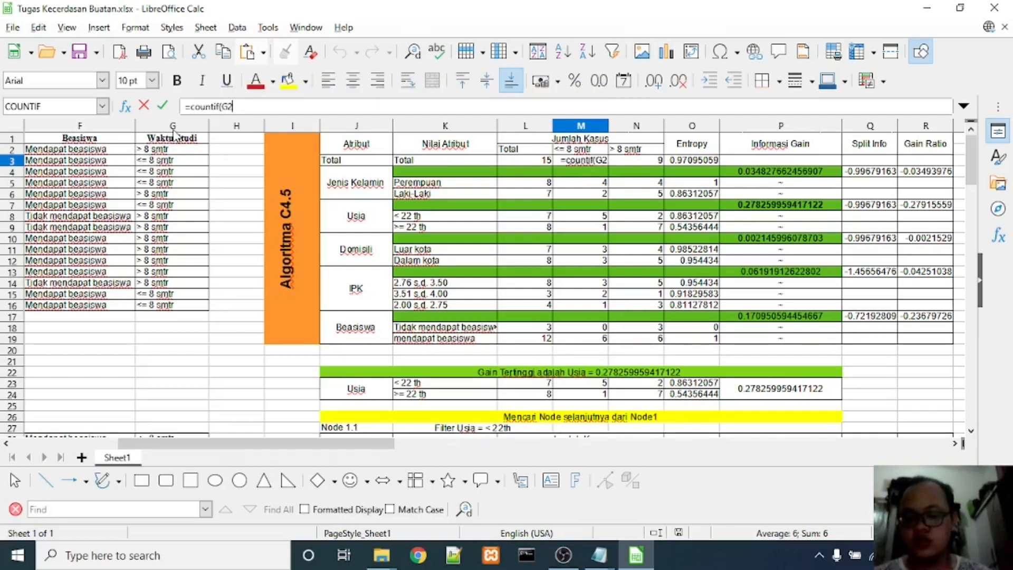
pyautogui.write(':G')
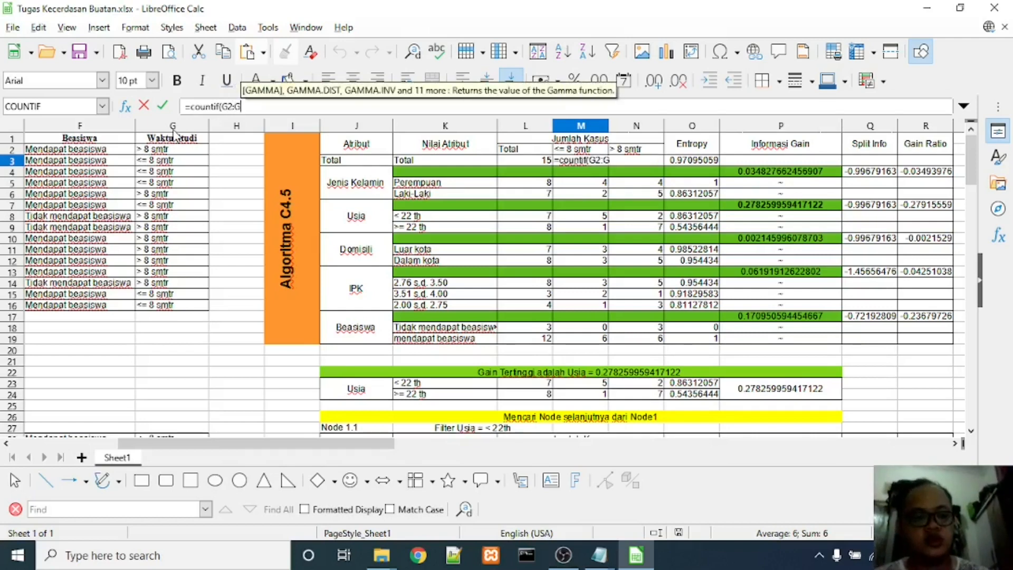
pyautogui.write('16')
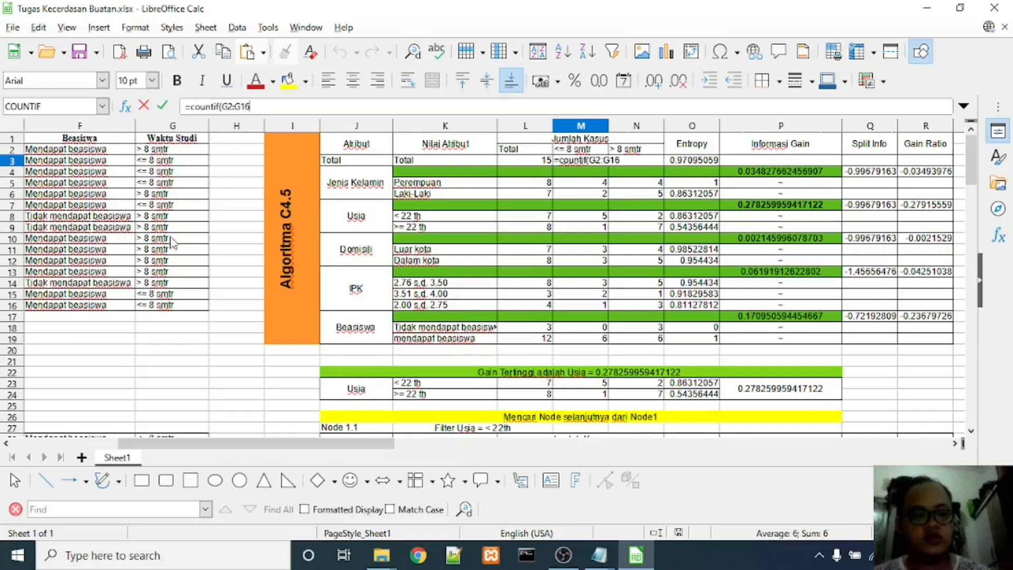
# - Try completing M3's COUNTIF formula with the criterion "<= 8 smtr ", and undo the entry
pyautogui.write(',')
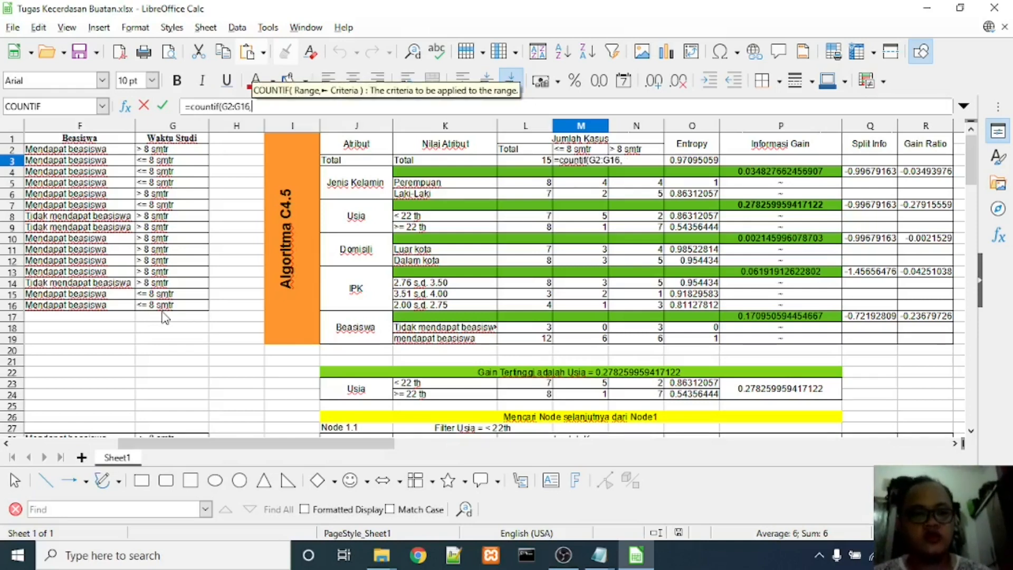
pyautogui.write('"')
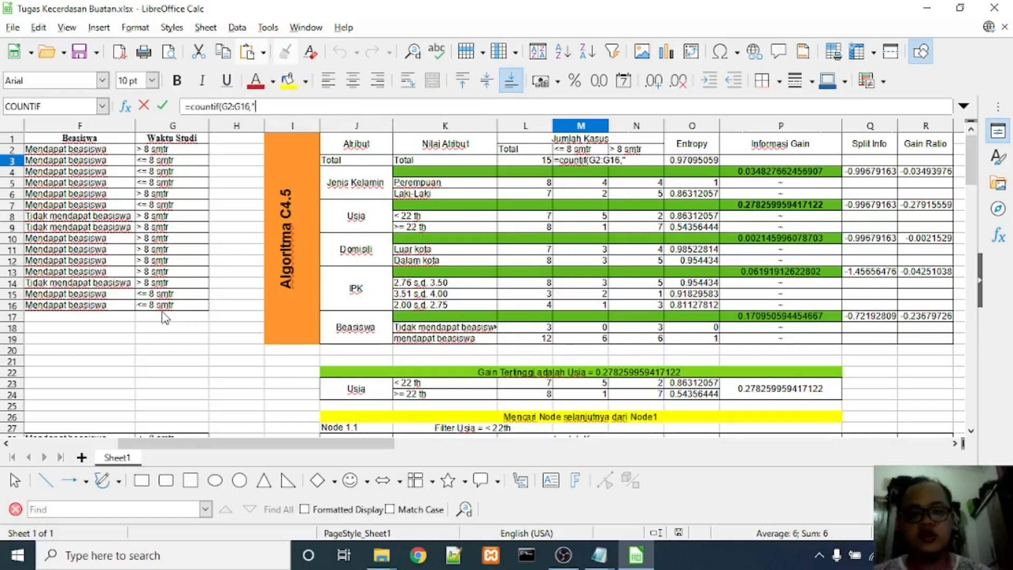
pyautogui.write('M')
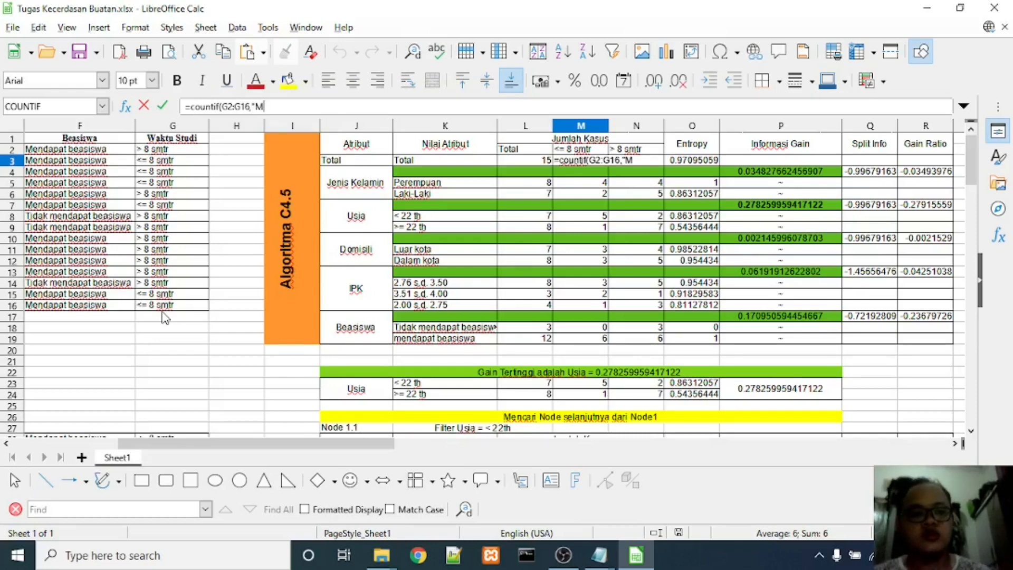
pyautogui.press('BackSpace')
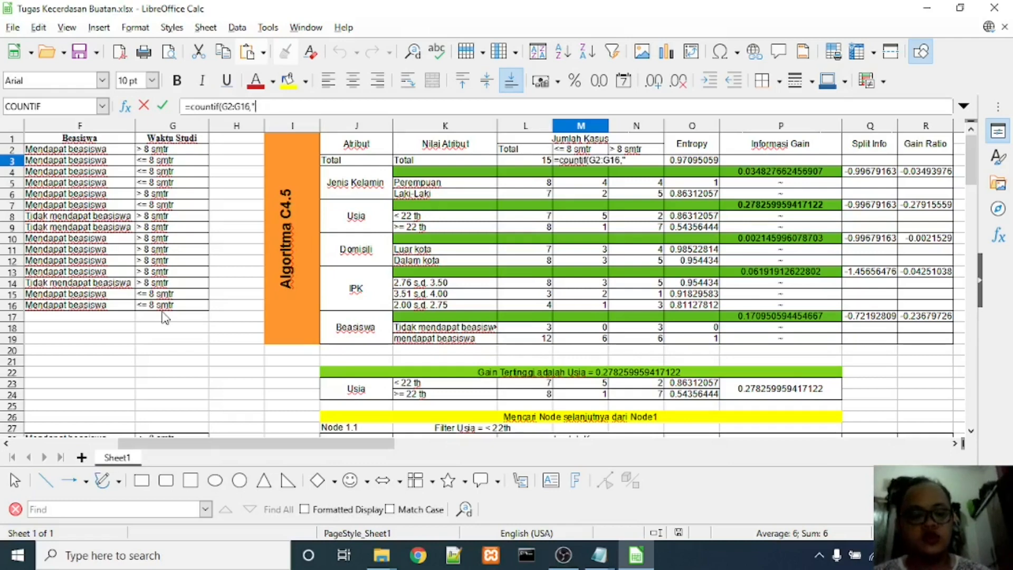
pyautogui.write('<= 8 smtr')
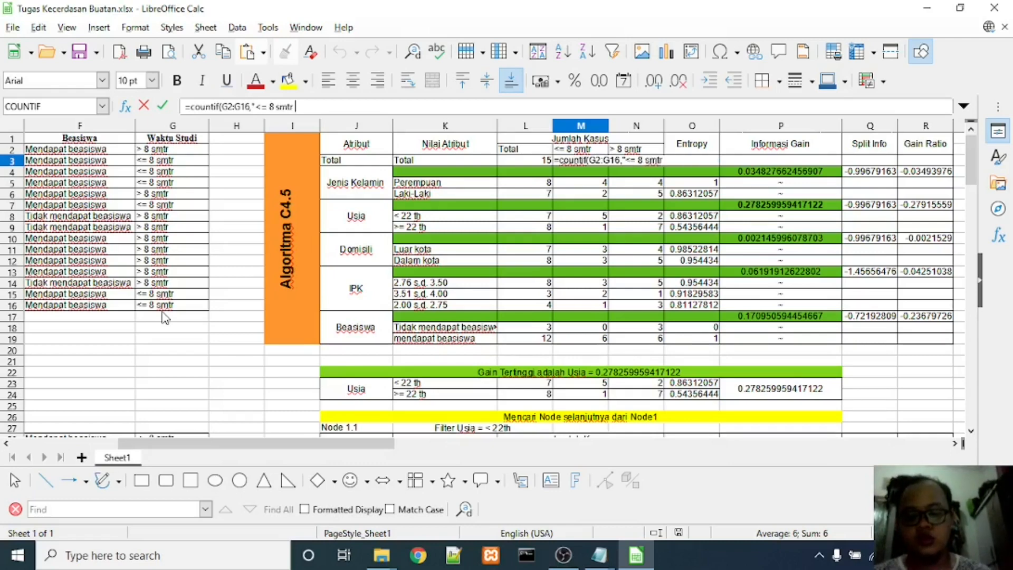
pyautogui.write(' ")')
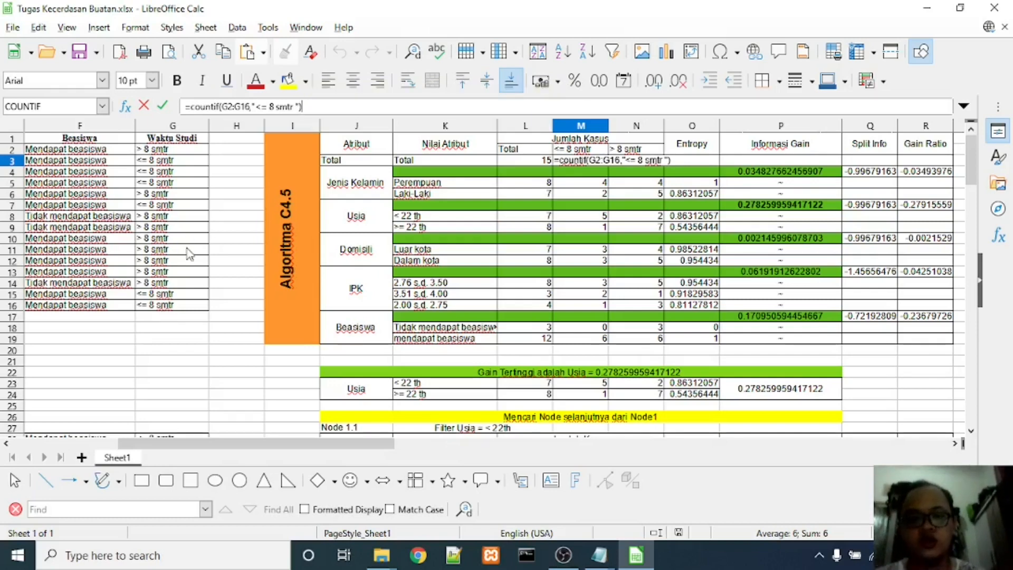
pyautogui.press('Return')
pyautogui.press('Up')
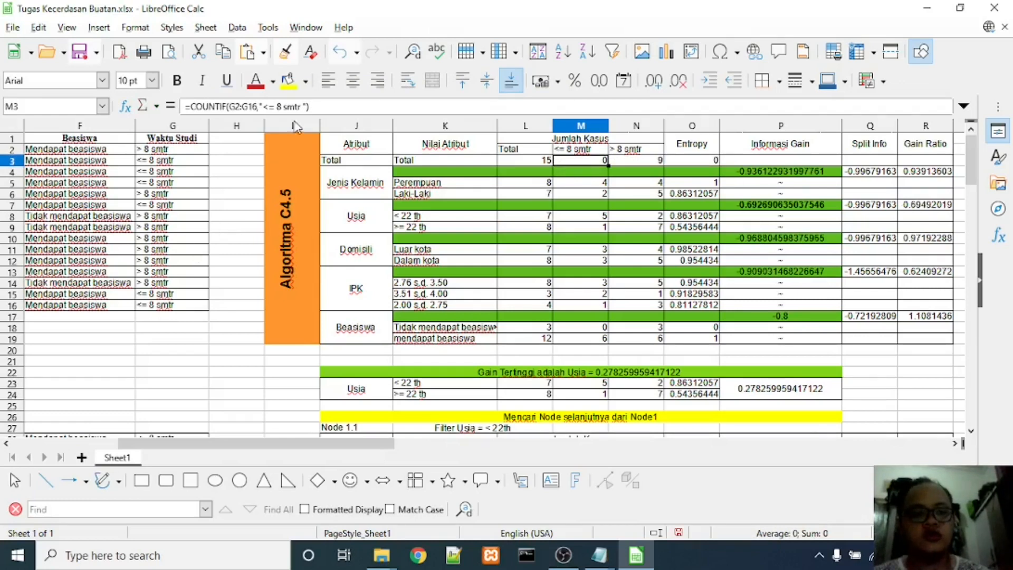
pyautogui.click(340, 53)
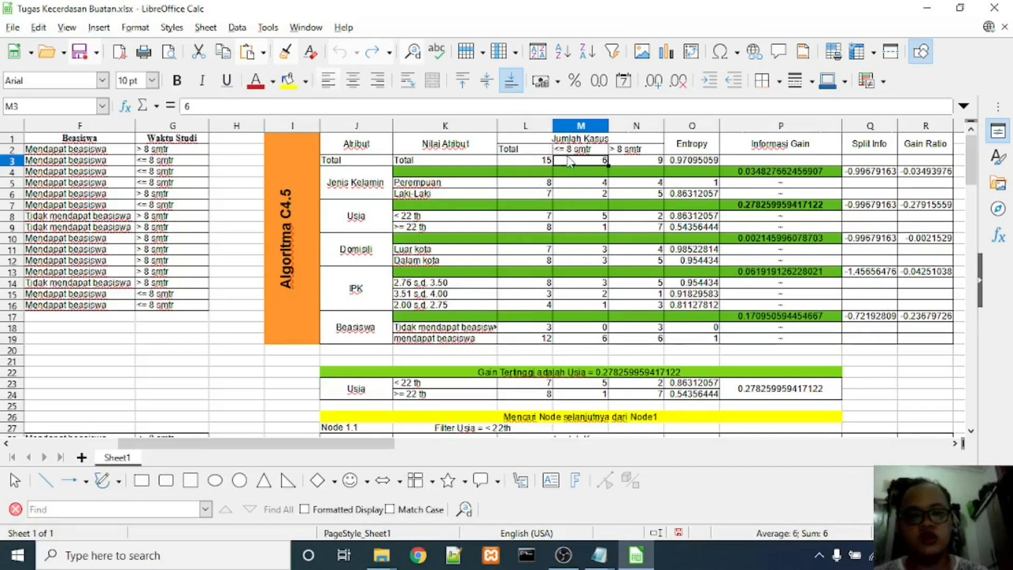
# - Review the Total row's case counts in L3, M3 and N3, including the COUNTA formula in L3
pyautogui.click(530, 160)
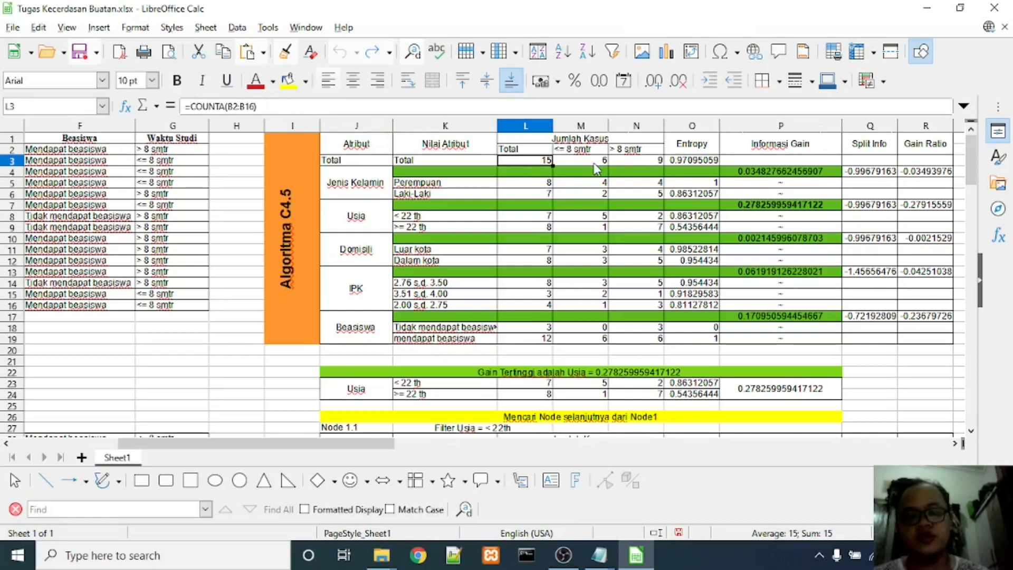
pyautogui.click(647, 161)
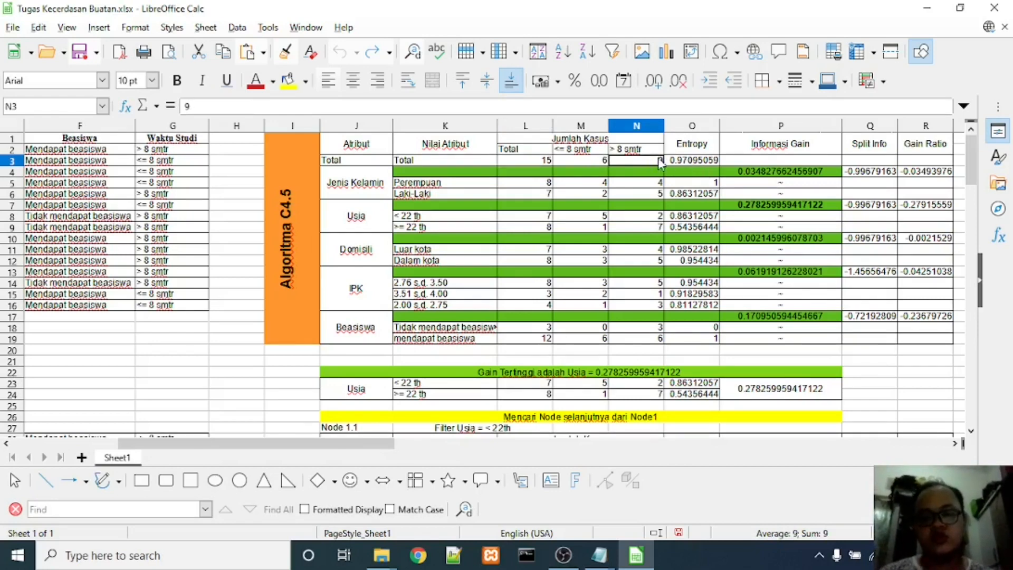
pyautogui.click(597, 160)
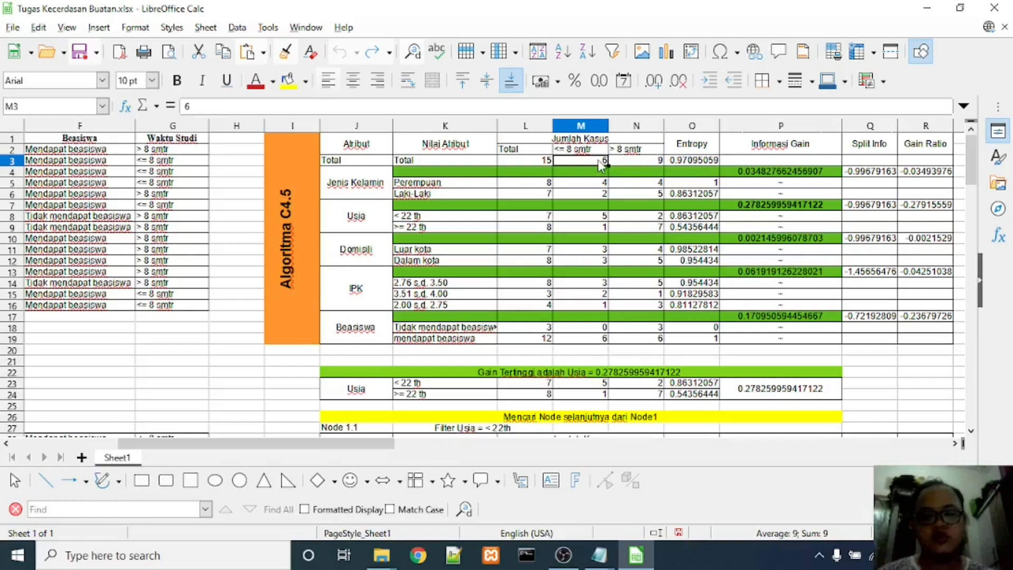
pyautogui.click(549, 162)
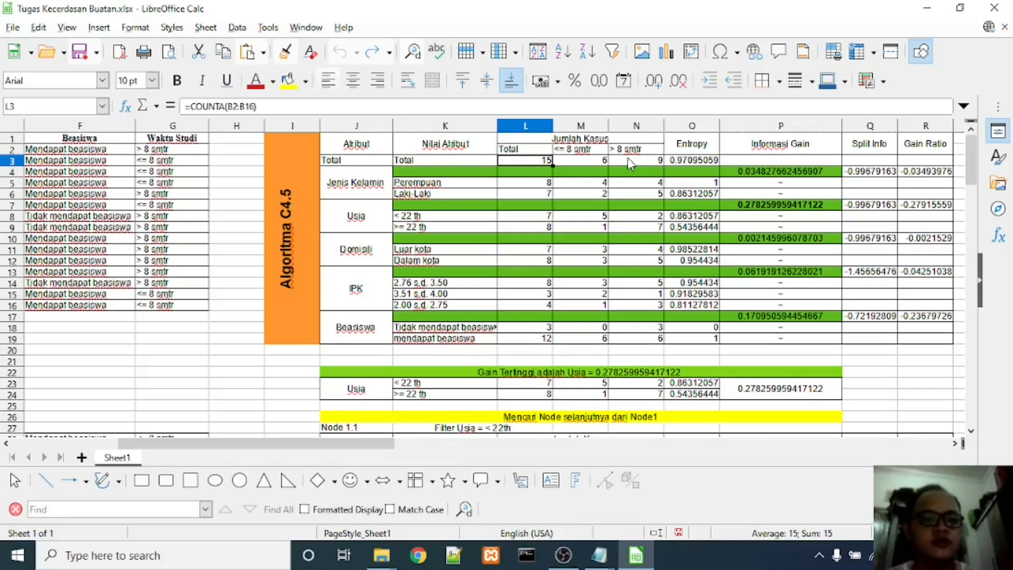
pyautogui.click(237, 104)
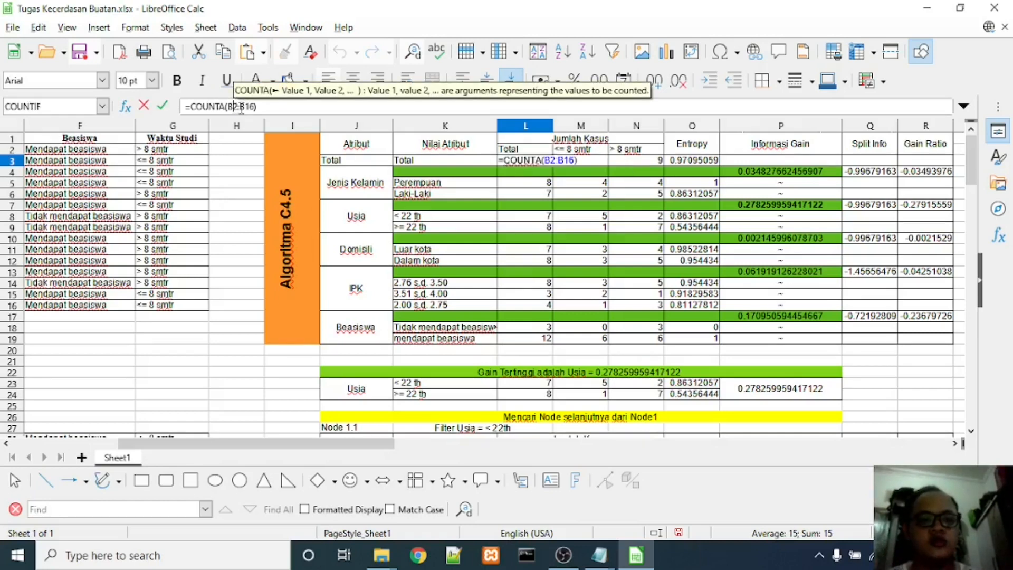
pyautogui.press('Return')
pyautogui.click(602, 163)
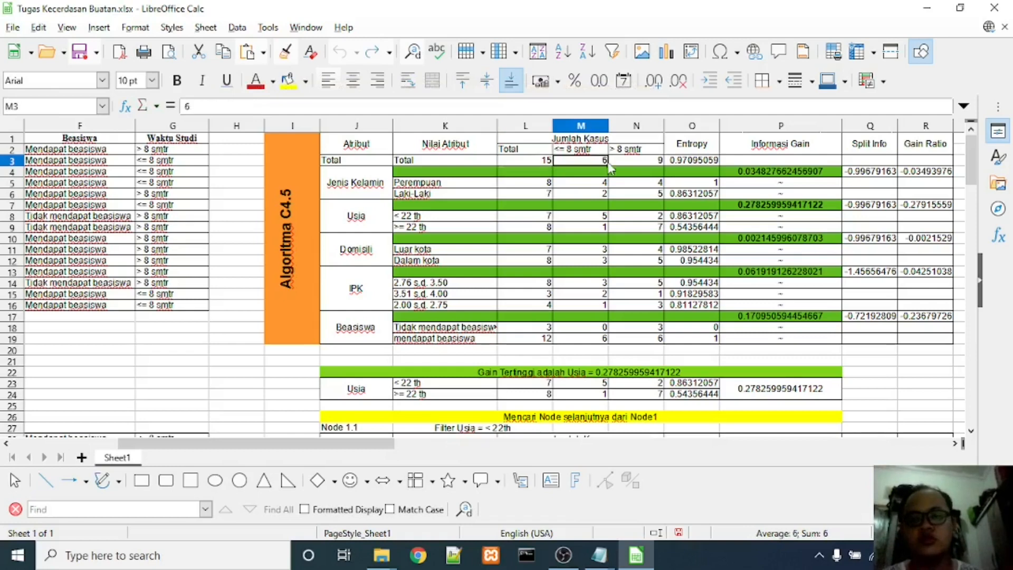
pyautogui.click(642, 163)
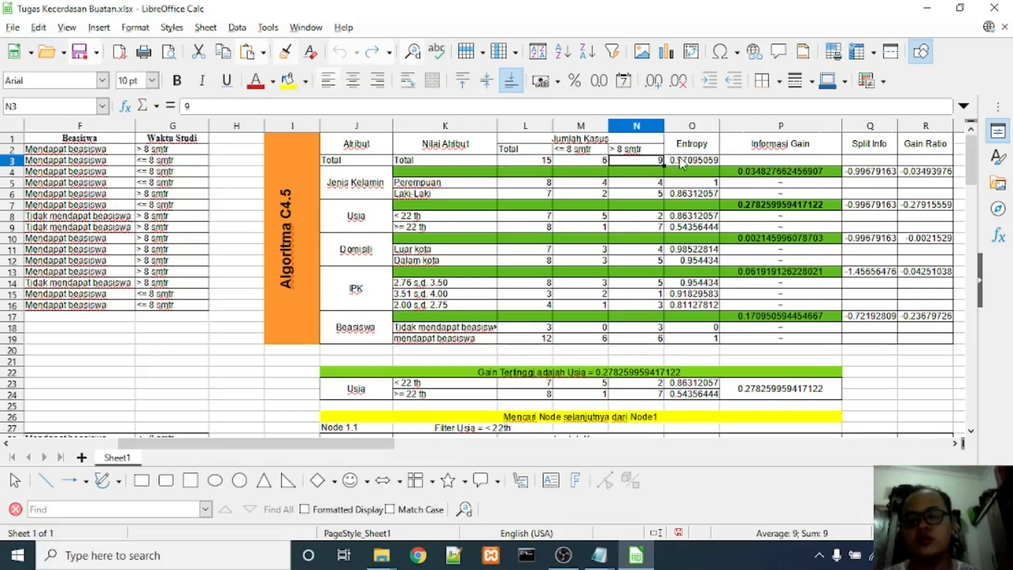
# - Compare the Total row's case counts in M3 and N3 and show the Entropy formula in O3
pyautogui.click(584, 165)
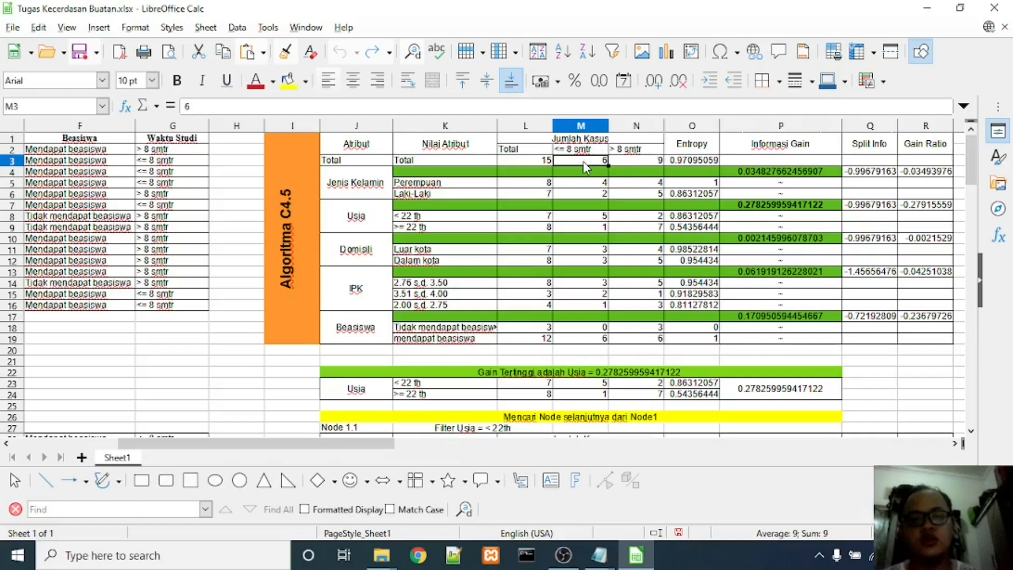
pyautogui.click(640, 160)
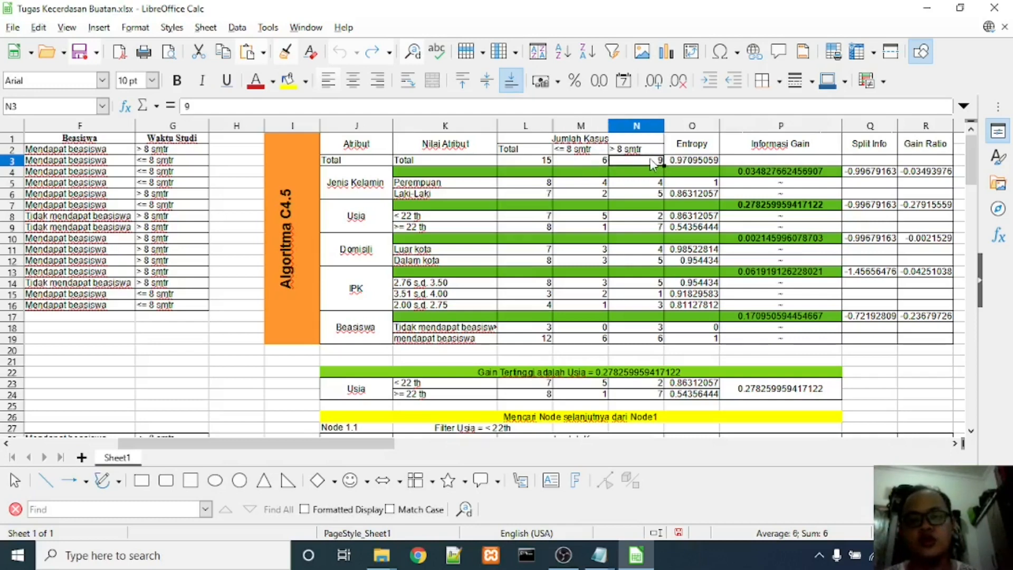
pyautogui.click(688, 162)
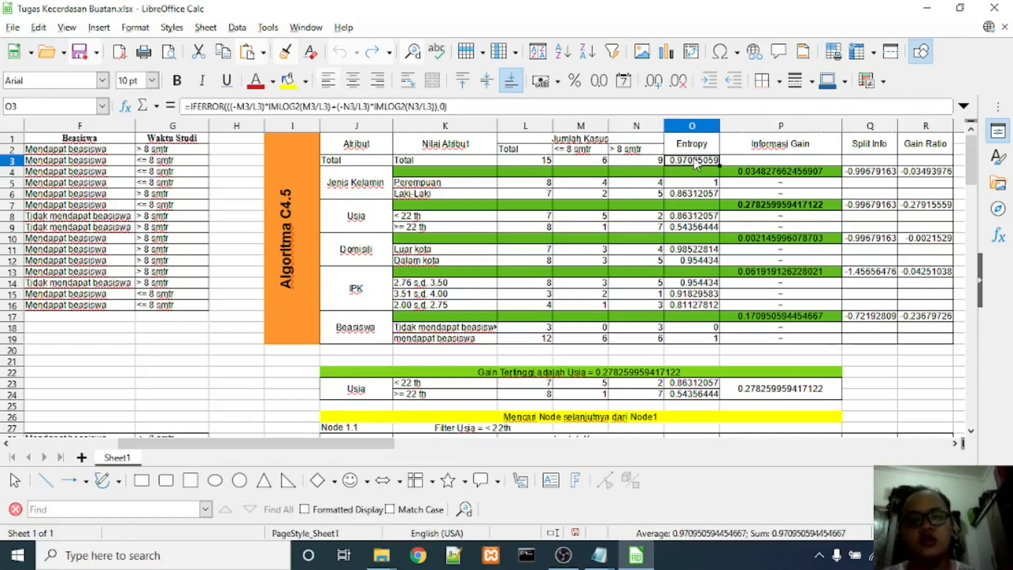
# - Examine the first term of O3's entropy formula, (-M3/L3)*IMLOG2(M3/L3), and the plus sign that follows it
pyautogui.click(240, 108)
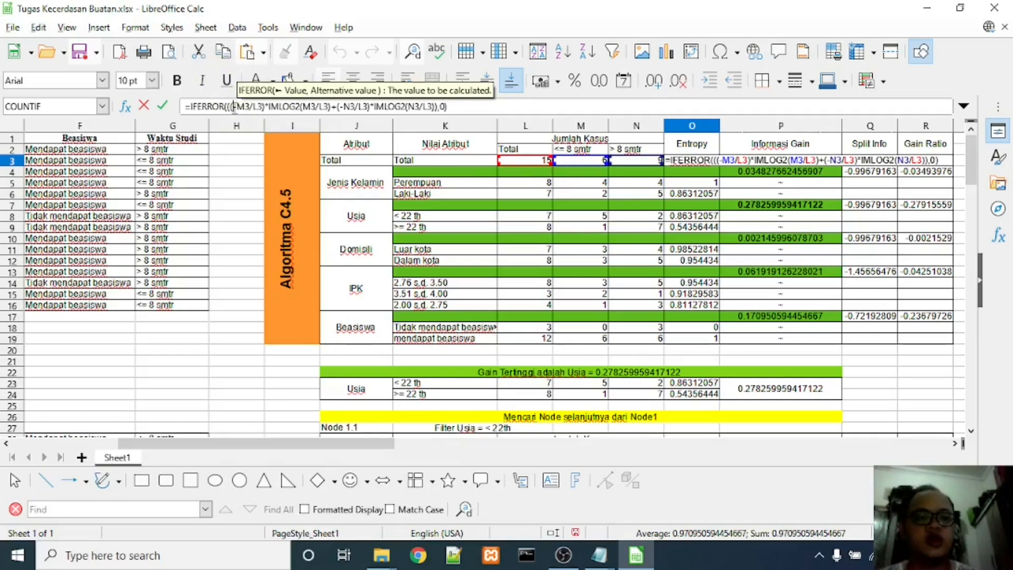
pyautogui.moveTo(235, 106); pyautogui.dragTo(246, 108)
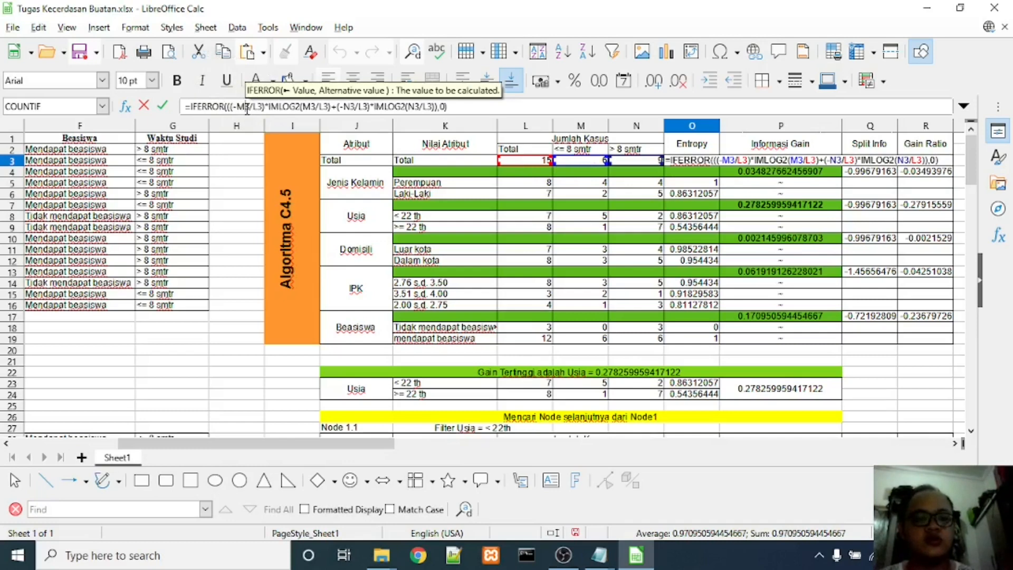
pyautogui.click(253, 108)
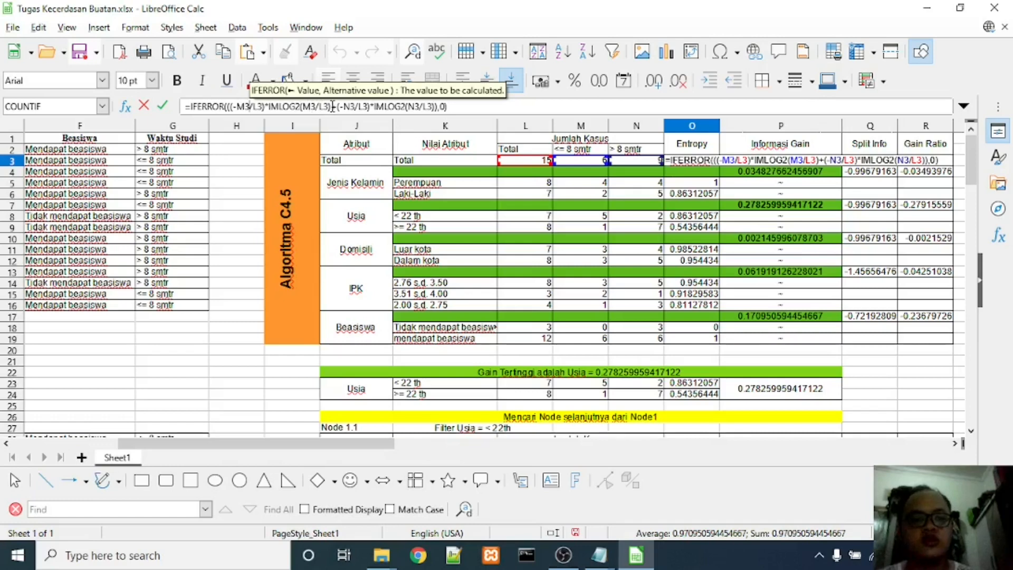
pyautogui.click(315, 107)
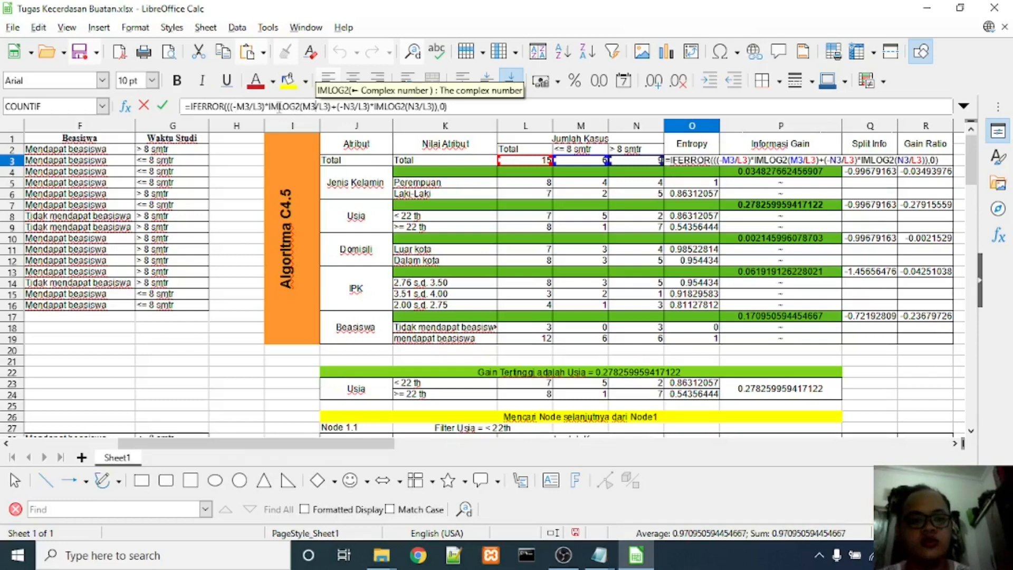
pyautogui.click(327, 107)
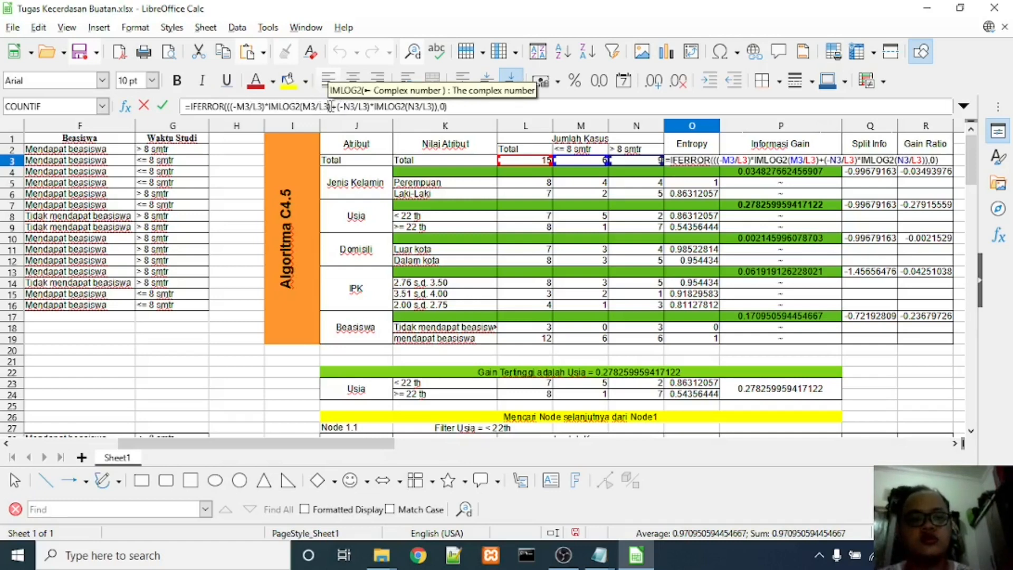
pyautogui.click(338, 107)
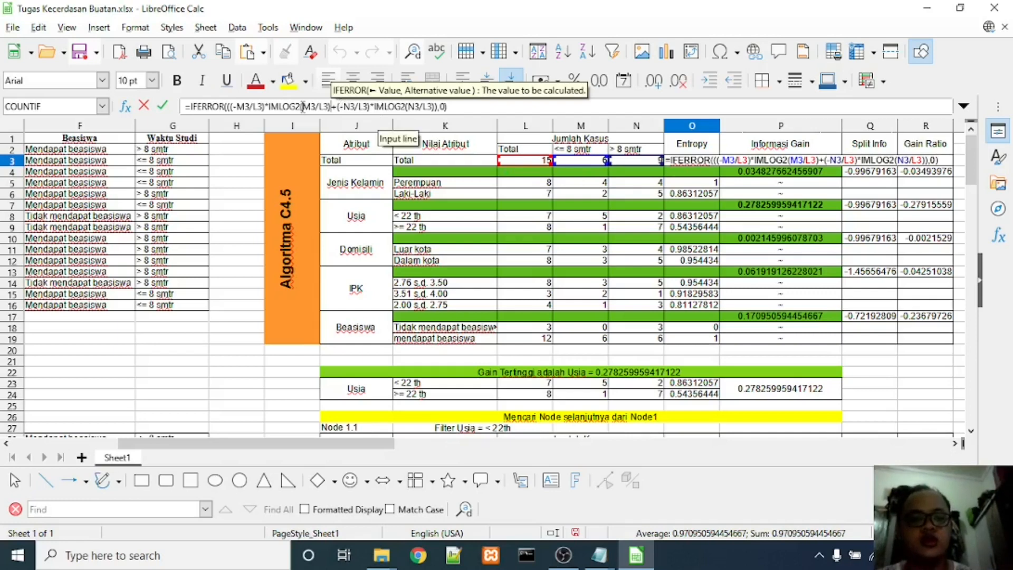
# - Examine the second term of O3's entropy formula, (-N3/L3)*IMLOG2(N3/L3), and its cell references, leaving the formula as it is
pyautogui.click(400, 107)
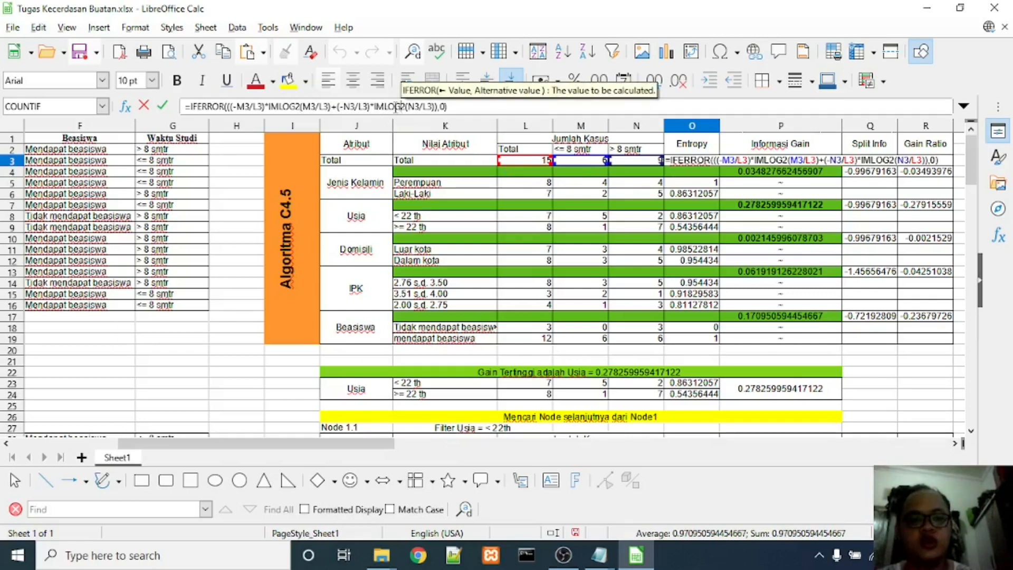
pyautogui.click(345, 107)
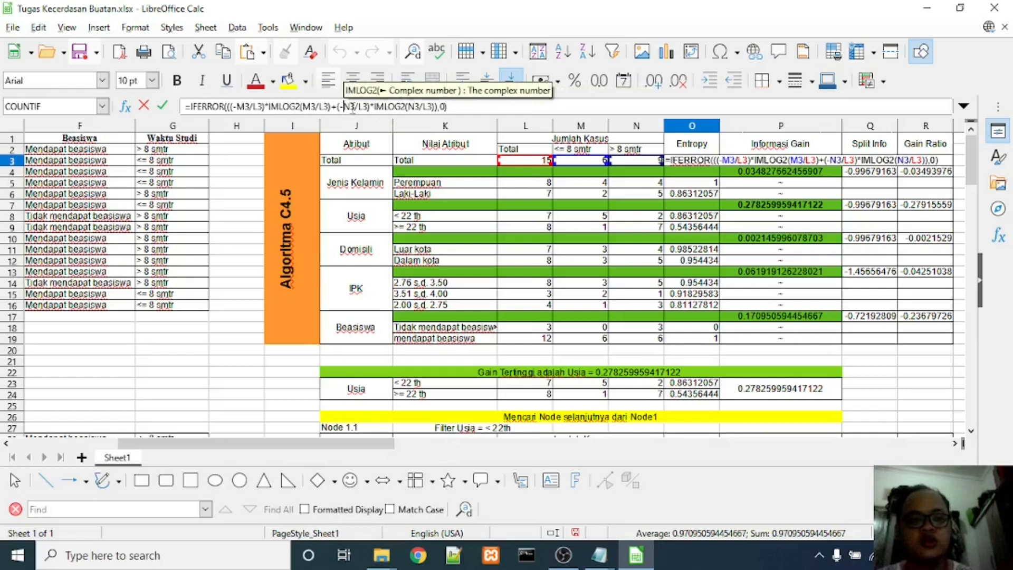
pyautogui.click(351, 107)
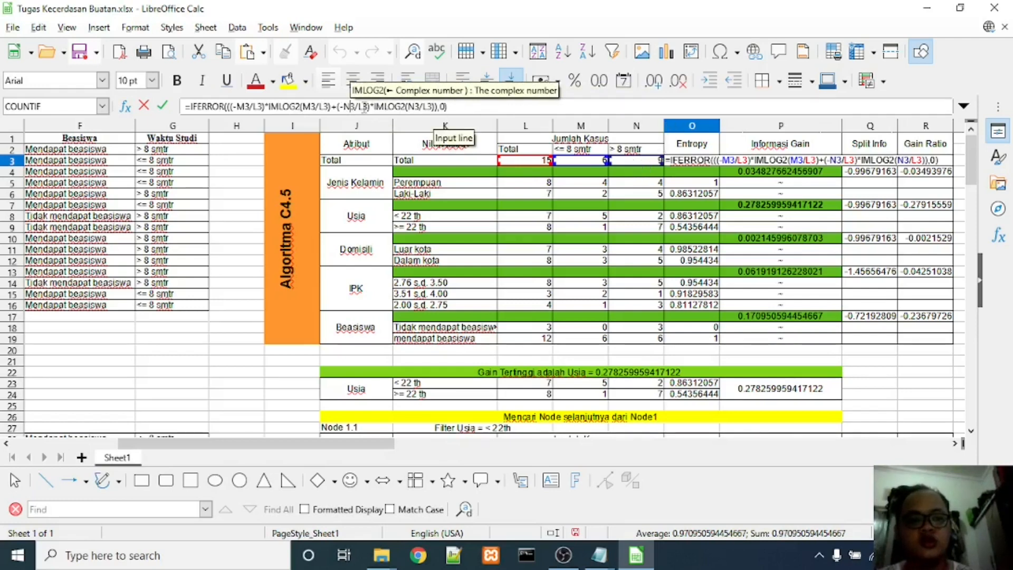
pyautogui.click(364, 107)
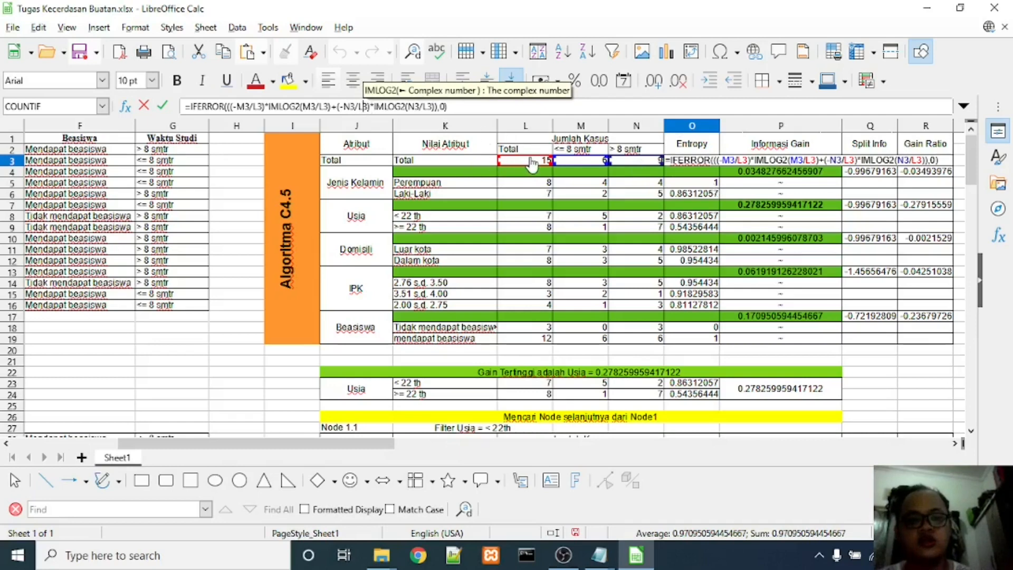
pyautogui.click(397, 107)
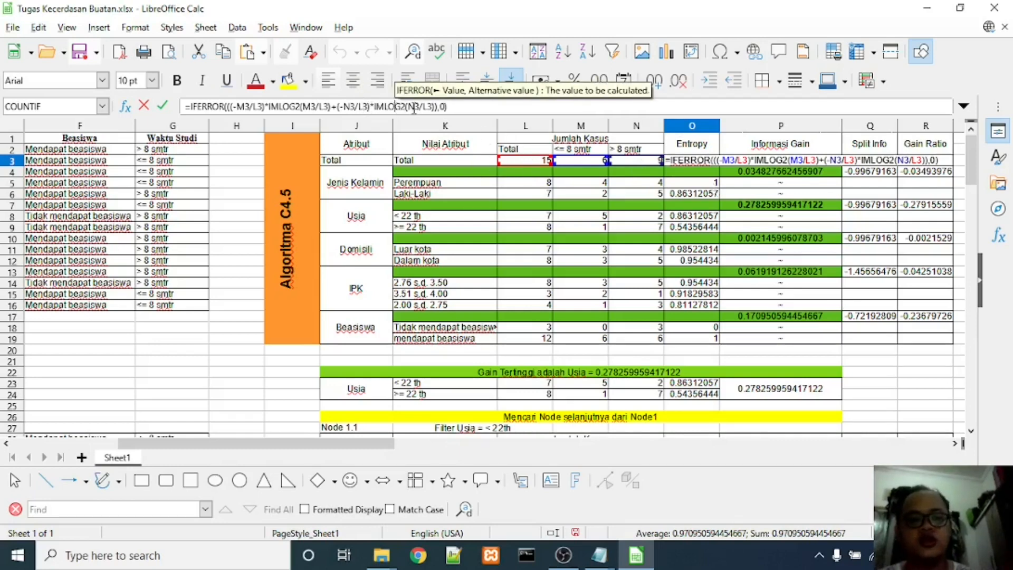
pyautogui.click(417, 107)
pyautogui.click(344, 107)
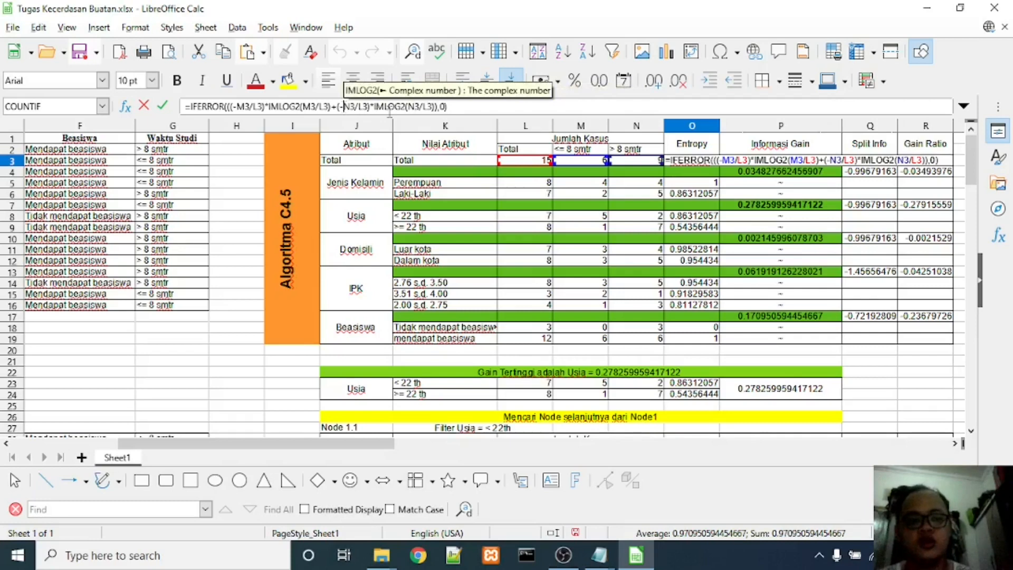
pyautogui.click(429, 107)
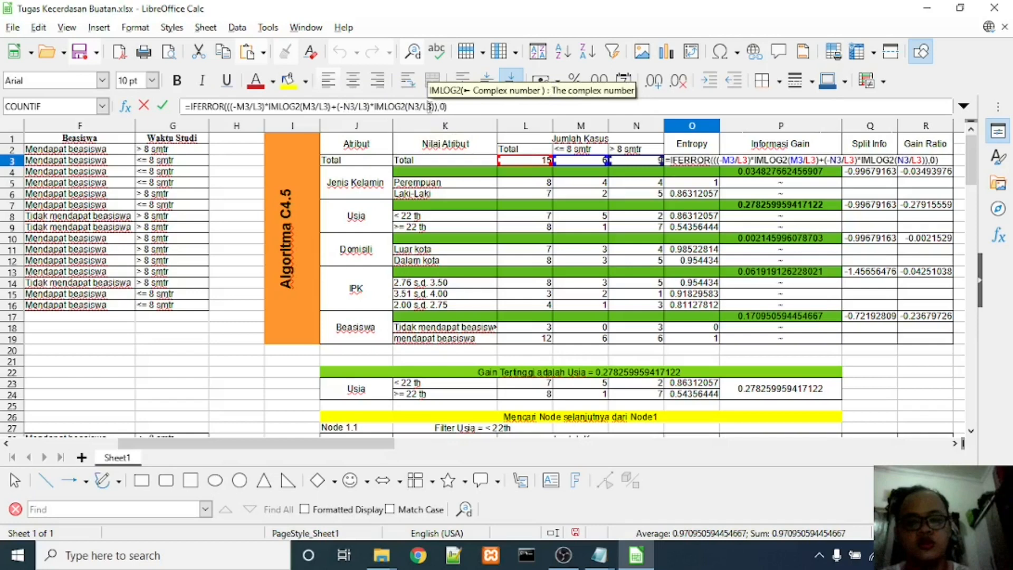
pyautogui.press('Return')
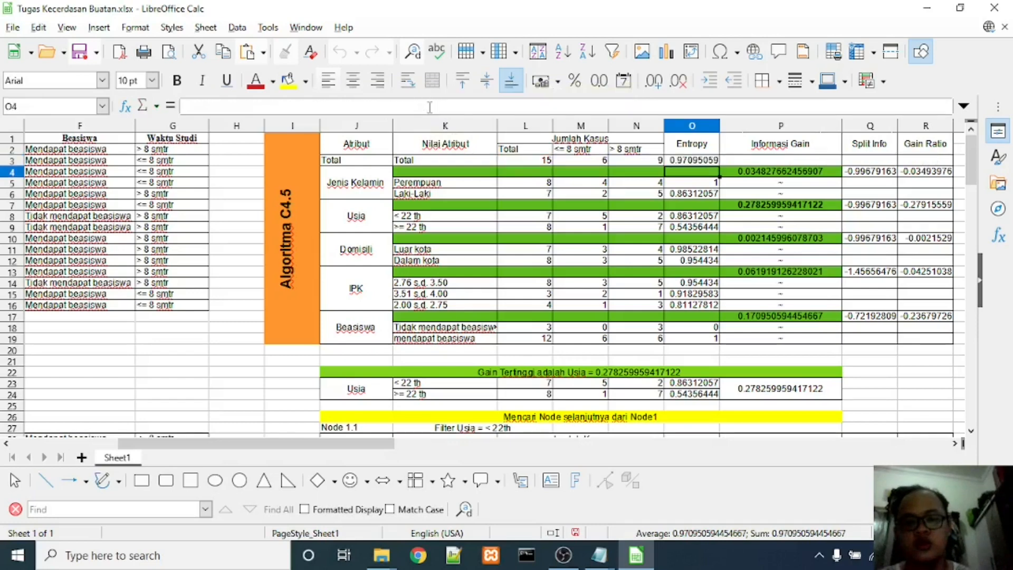
pyautogui.press('Up')
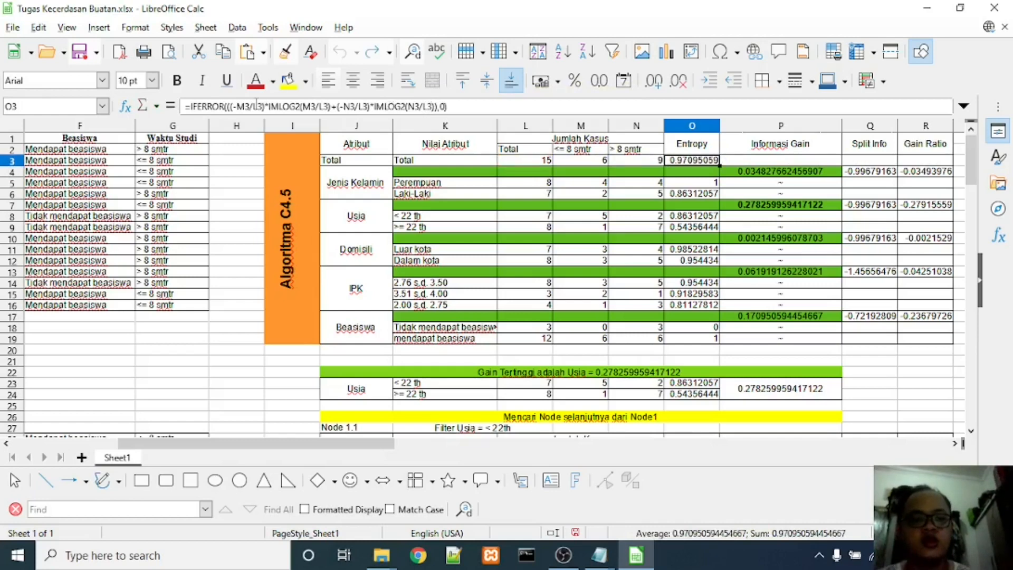
pyautogui.press('F2')
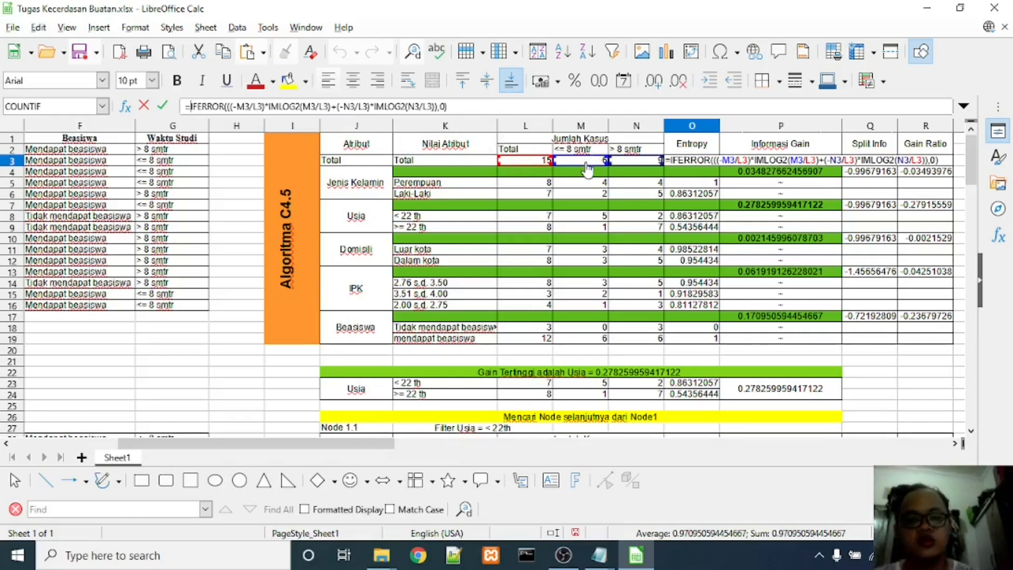
pyautogui.press('Escape')
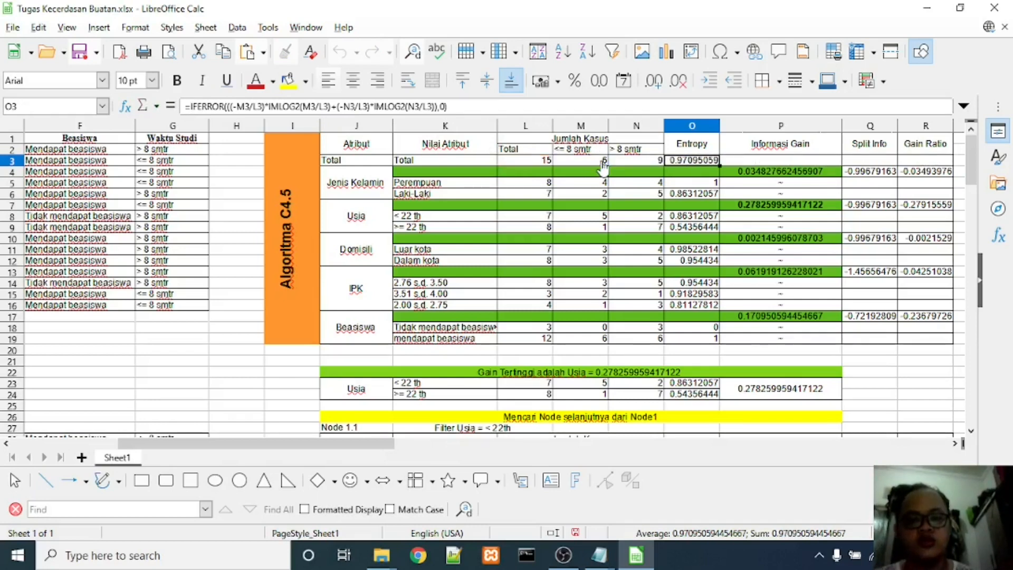
# - Set the Total row's <= 8 smtr count in M3 to 0 and check the entropy in O3
pyautogui.click(605, 165)
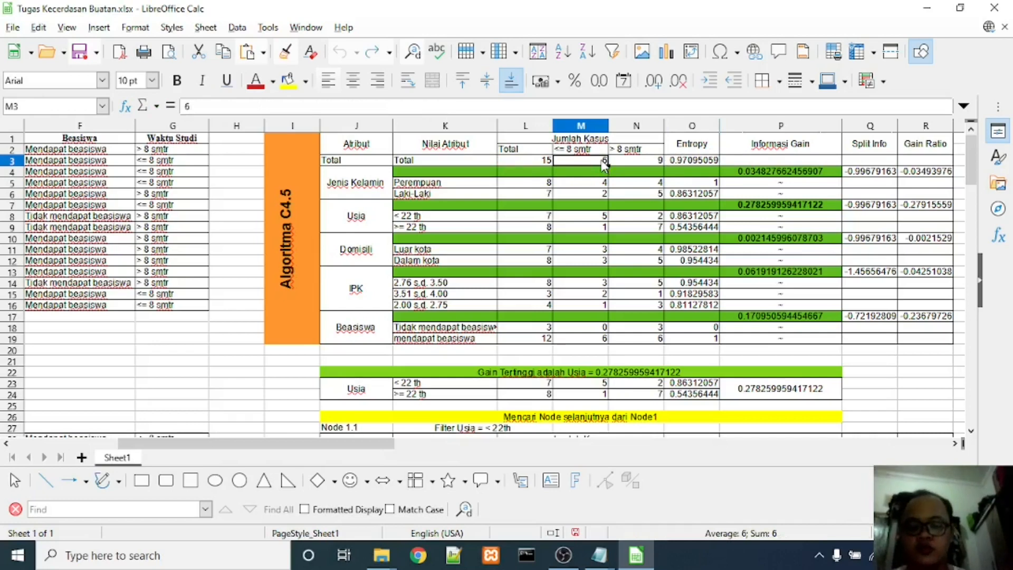
pyautogui.write('0')
pyautogui.press('Return')
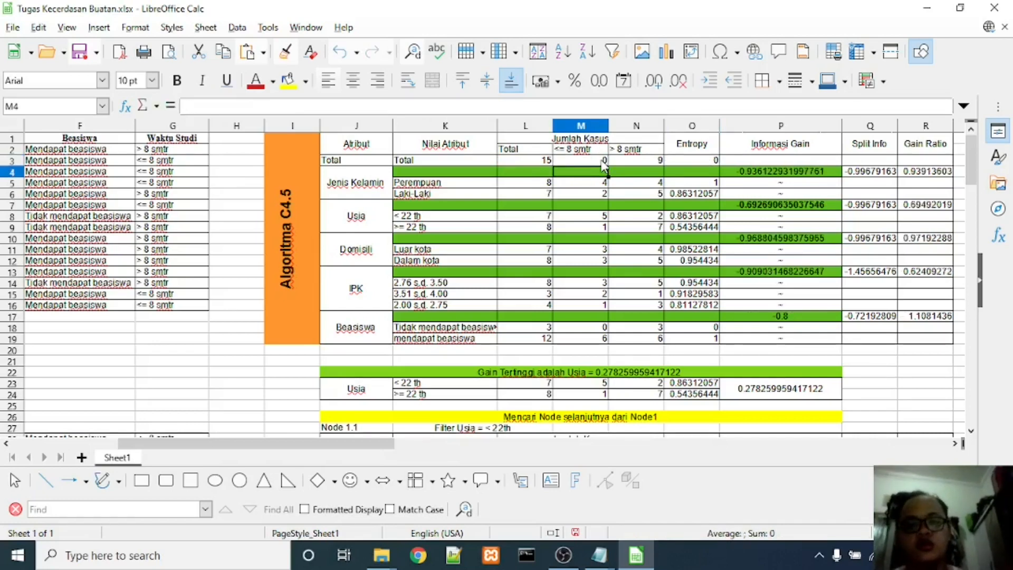
pyautogui.press('Right')
pyautogui.press('Up')
pyautogui.press('Right')
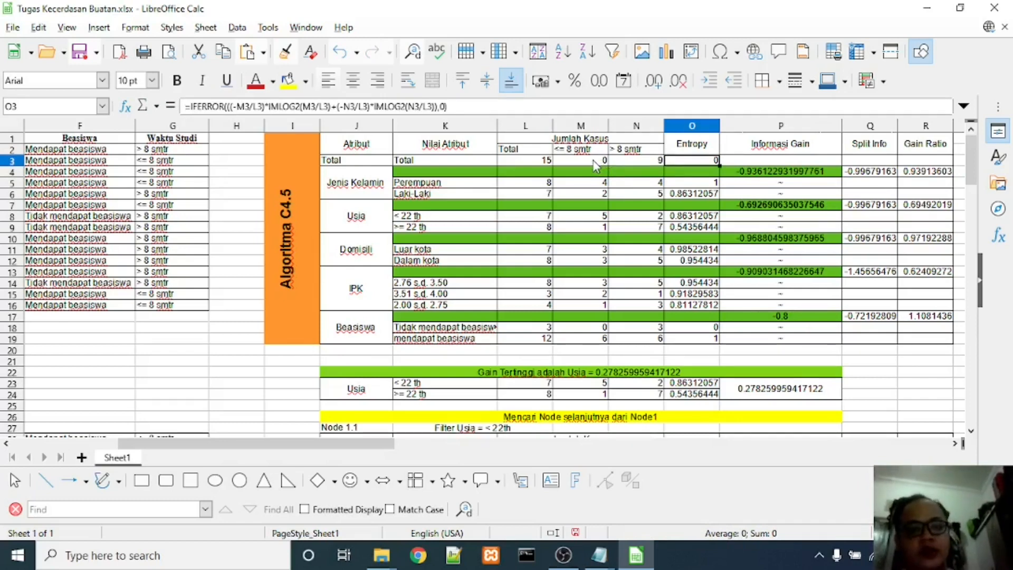
# - Remove the IFERROR wrapper and its alternative value 0 from O3, leaving =((-M3/L3)*IMLOG2(M3/L3)+(-N3/L3)*IMLOG2(N3/L3))
pyautogui.click(459, 111)
pyautogui.hotkey('shift', 'Left')
pyautogui.hotkey('shift', 'Left')
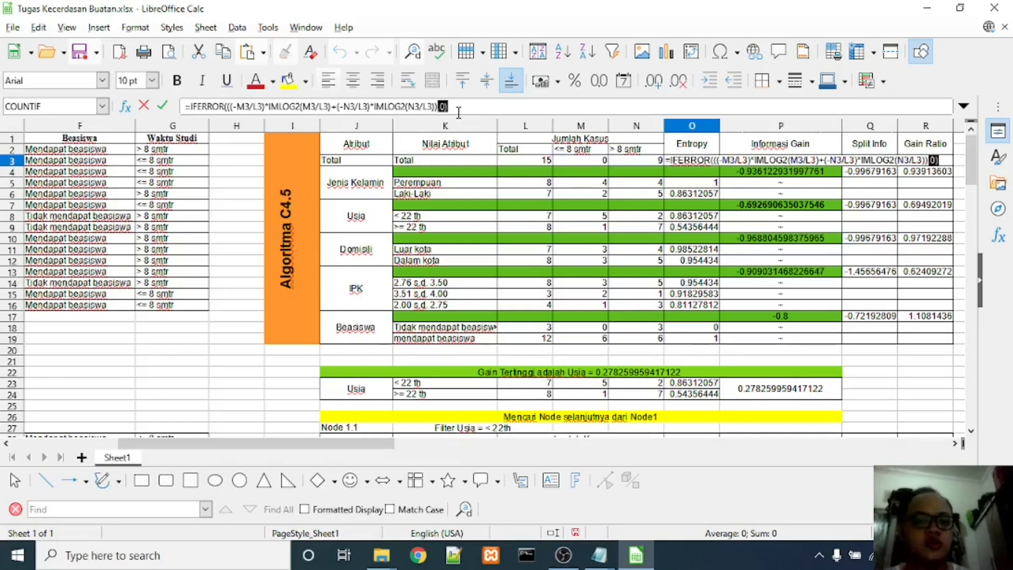
pyautogui.press('BackSpace')
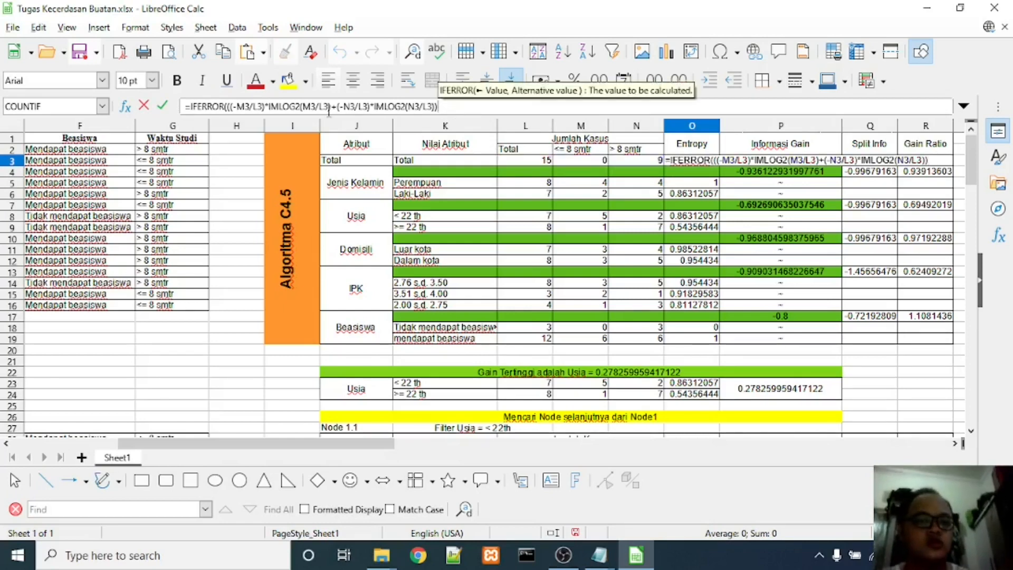
pyautogui.hotkey('shift', 'Left')
pyautogui.hotkey('shift', 'Left')
pyautogui.hotkey('shift', 'Left')
pyautogui.hotkey('shift', 'Left')
pyautogui.hotkey('shift', 'Left')
pyautogui.hotkey('shift', 'Left')
pyautogui.hotkey('shift', 'Left')
pyautogui.hotkey('shift', 'Left')
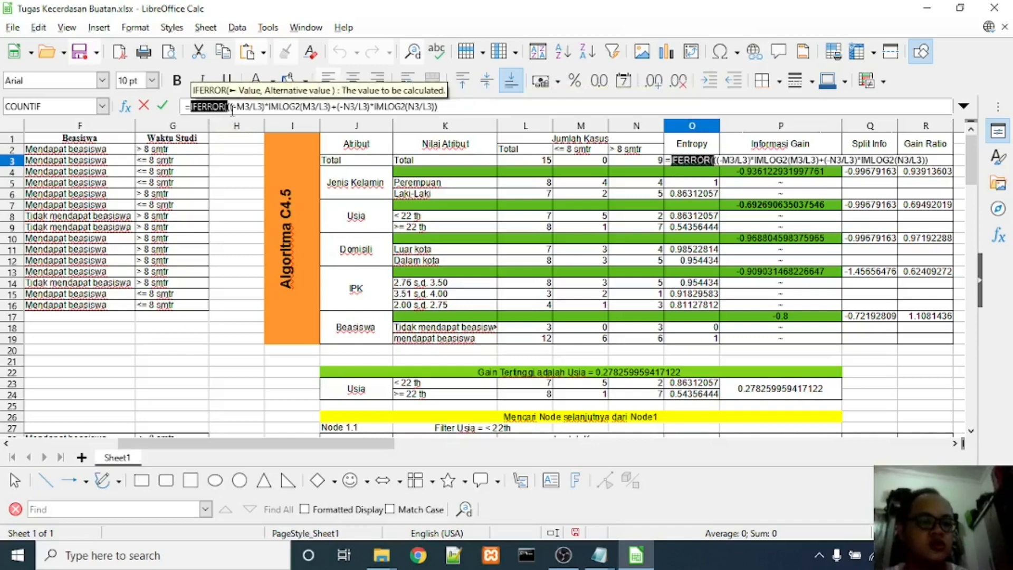
pyautogui.press('BackSpace')
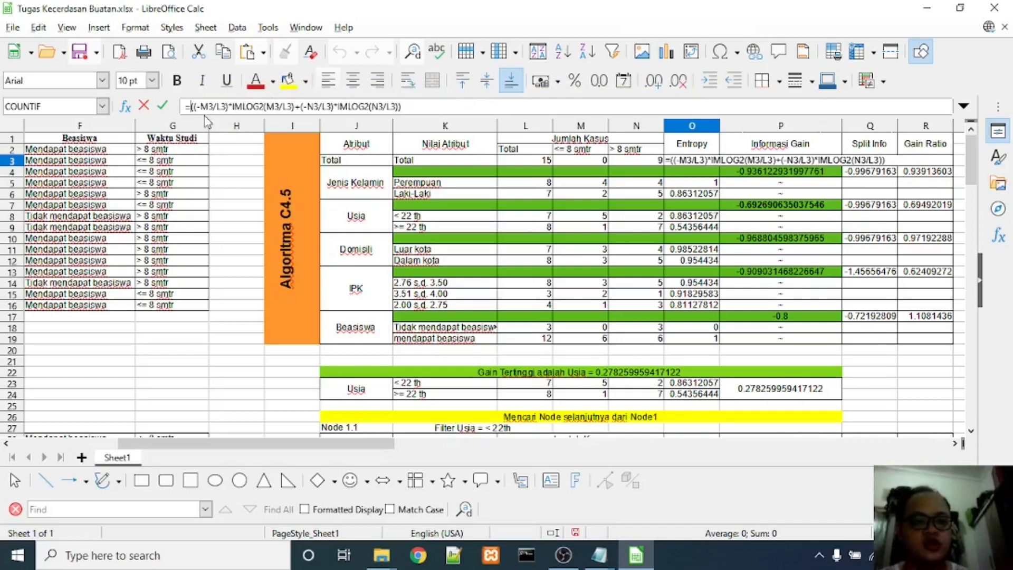
pyautogui.click(328, 101)
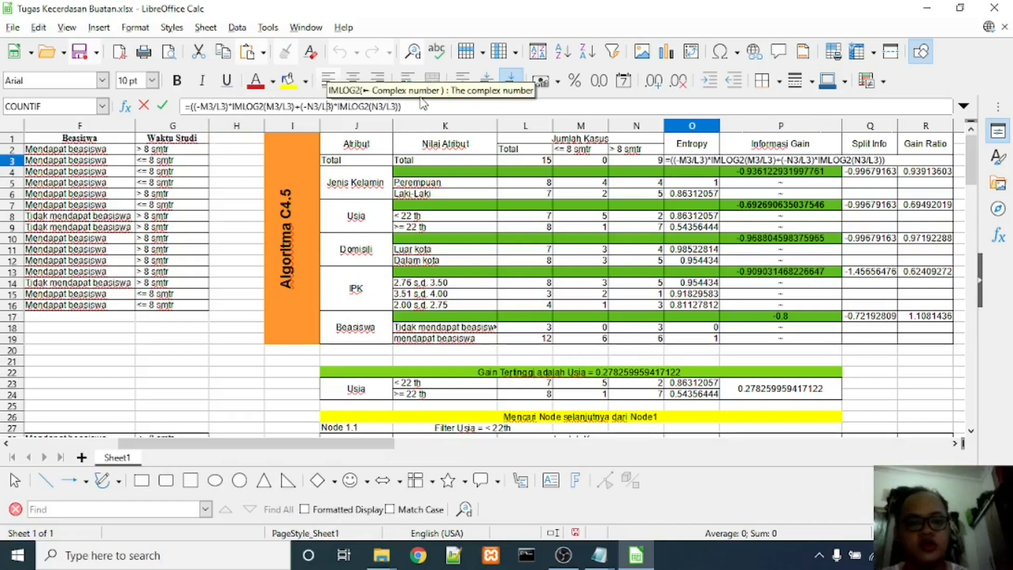
pyautogui.press('Return')
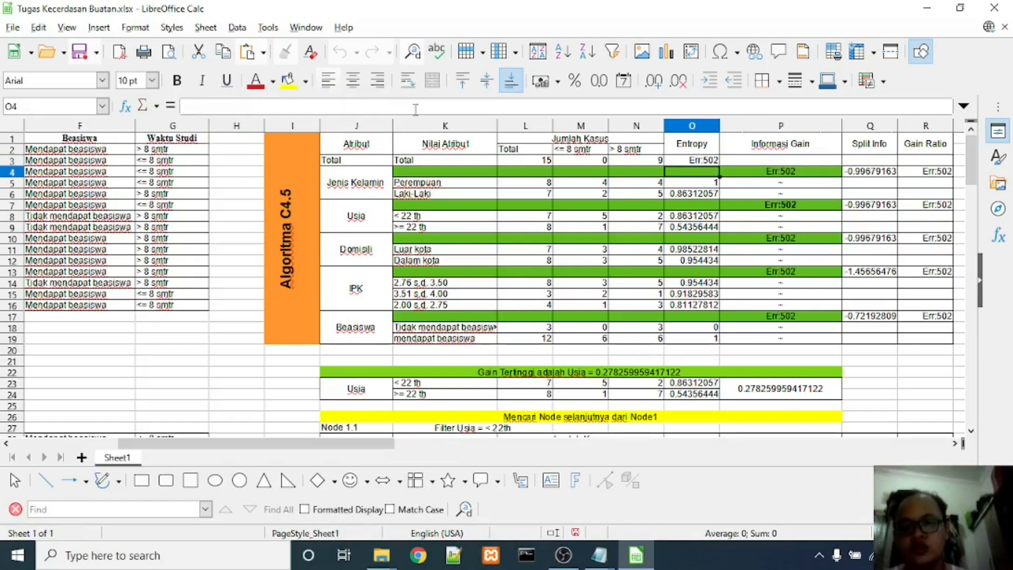
# - Check the Informasi Gain formula in P4 and the entropy formula in O3 without IFERROR
pyautogui.press('Right')
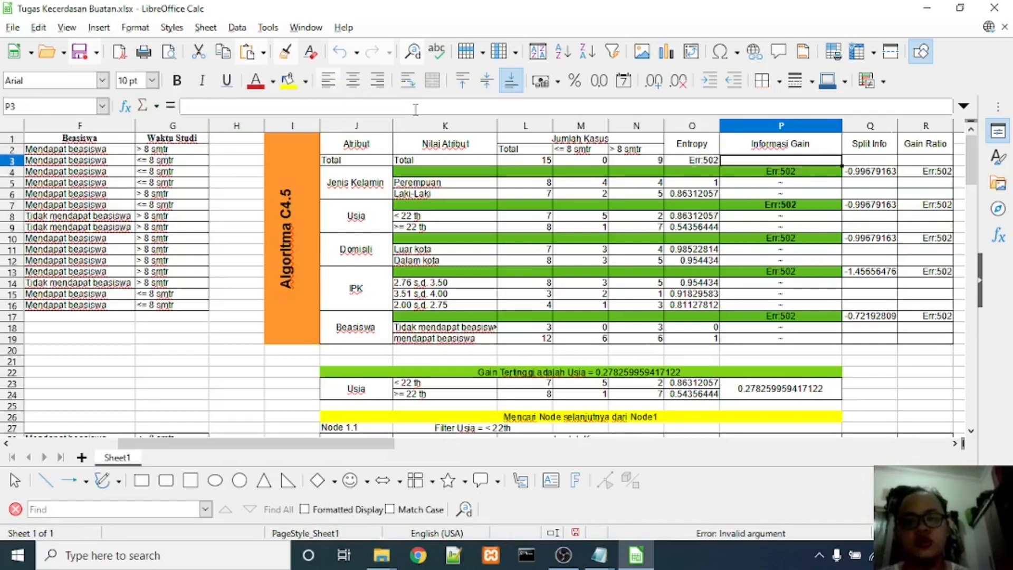
pyautogui.press('Down')
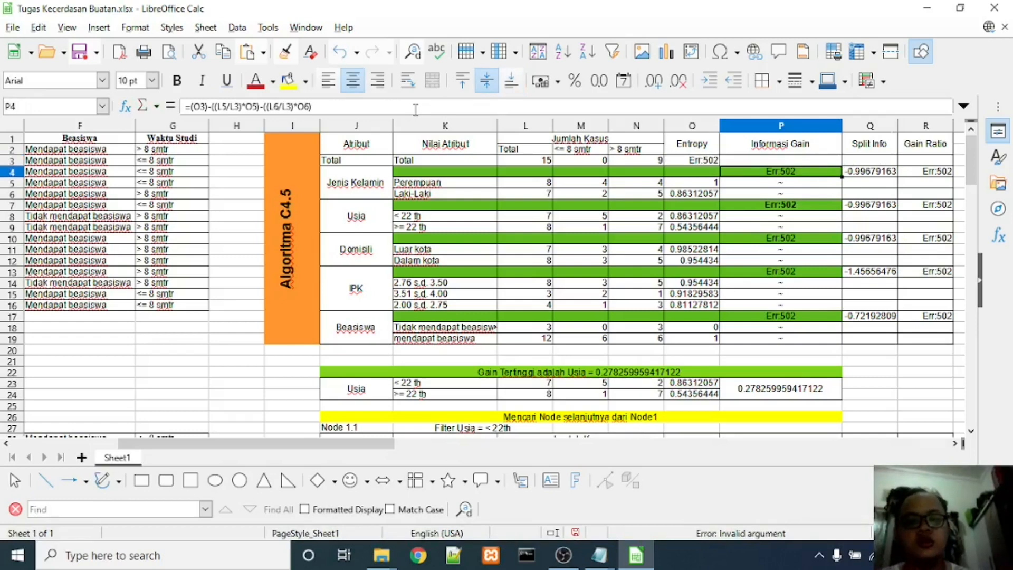
pyautogui.press('Left')
pyautogui.press('Up')
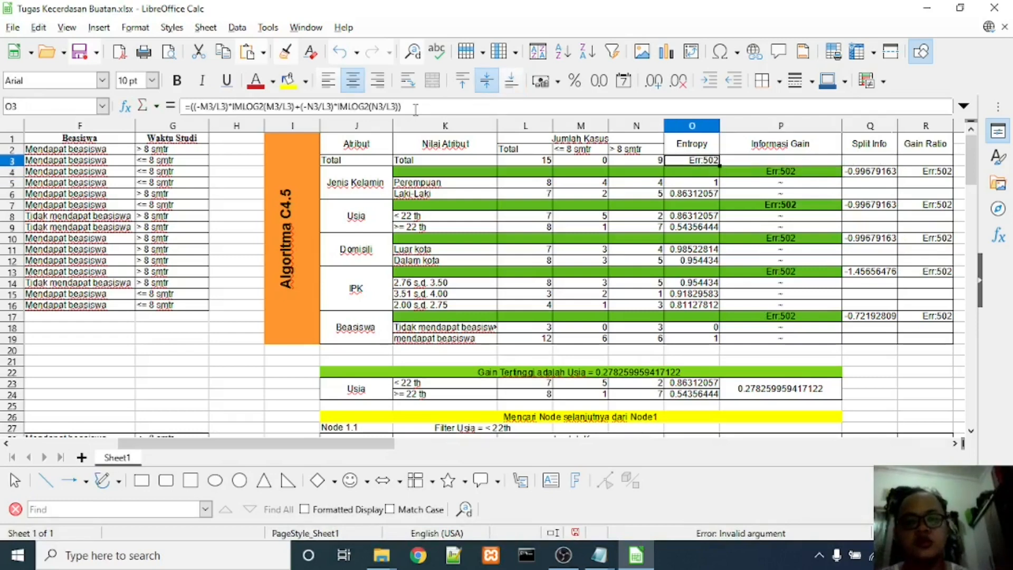
# - Examine the whole entropy formula in O3 without IFERROR, then re-enter it as it stands
pyautogui.moveTo(403, 108); pyautogui.dragTo(193, 109)
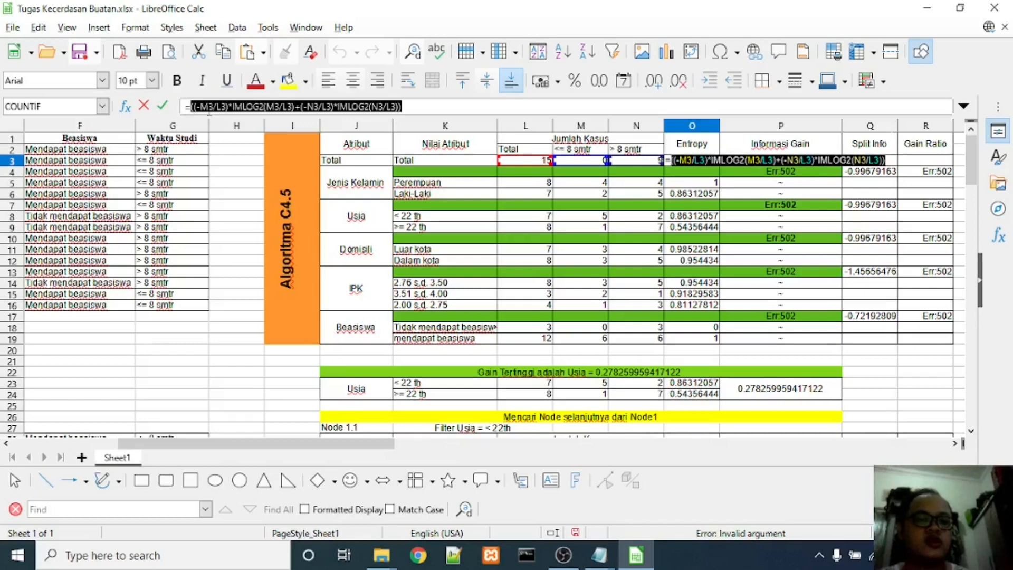
pyautogui.click(402, 106)
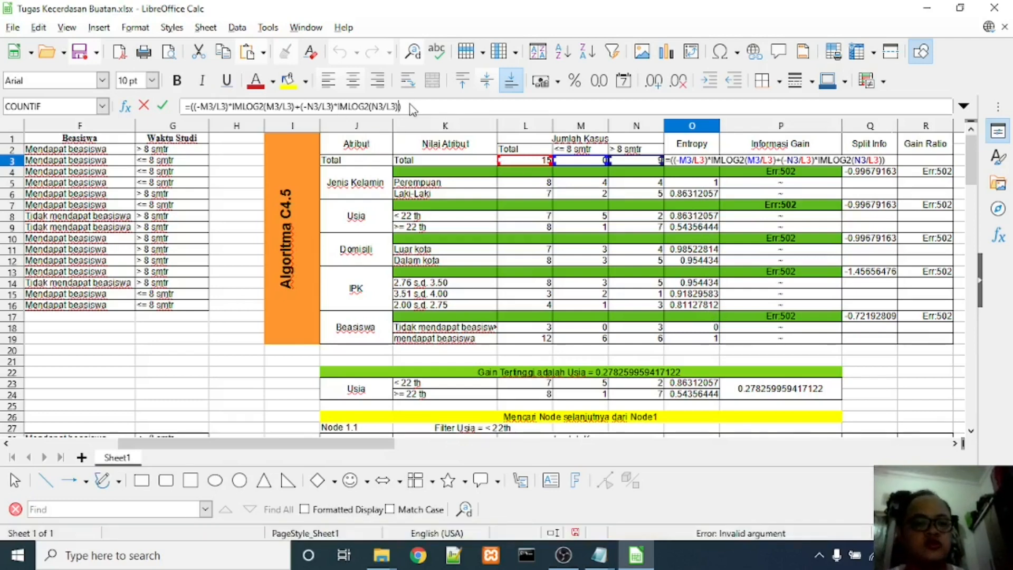
pyautogui.write(')')
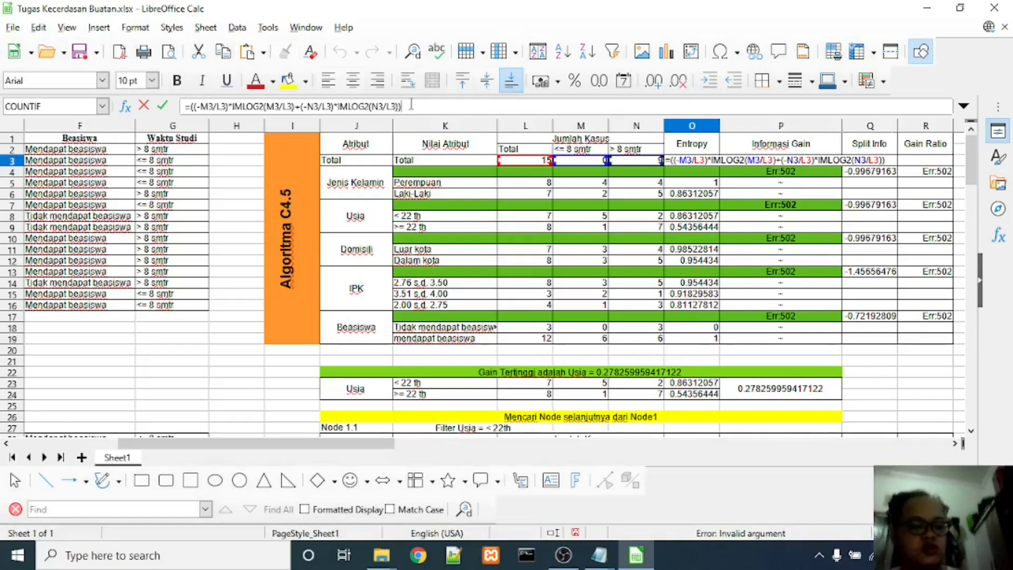
pyautogui.press('Return')
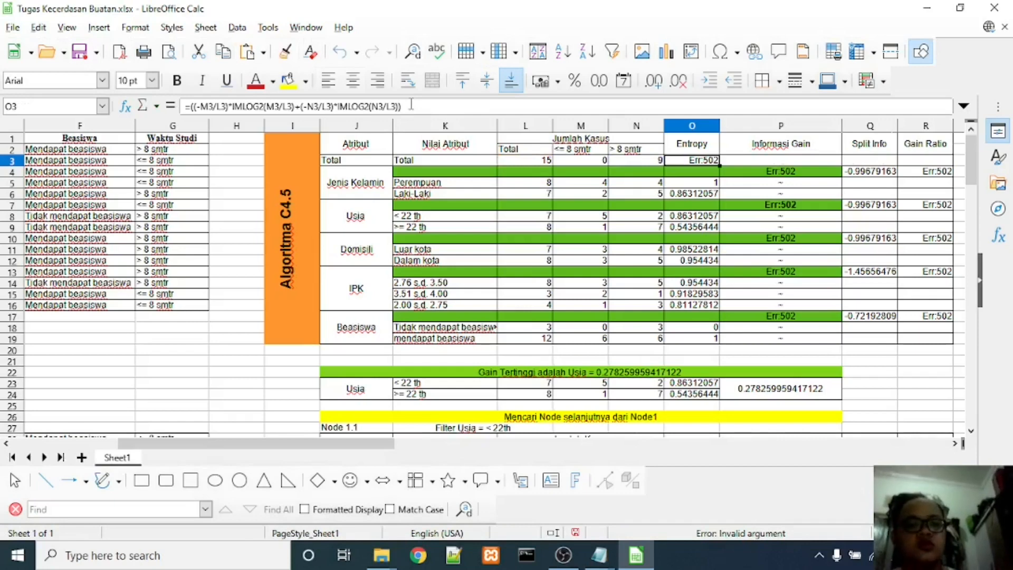
# - Undo the IFERROR removal in O3 and the zero count in M3, then check the restored entropy formula in O3
pyautogui.click(336, 55)
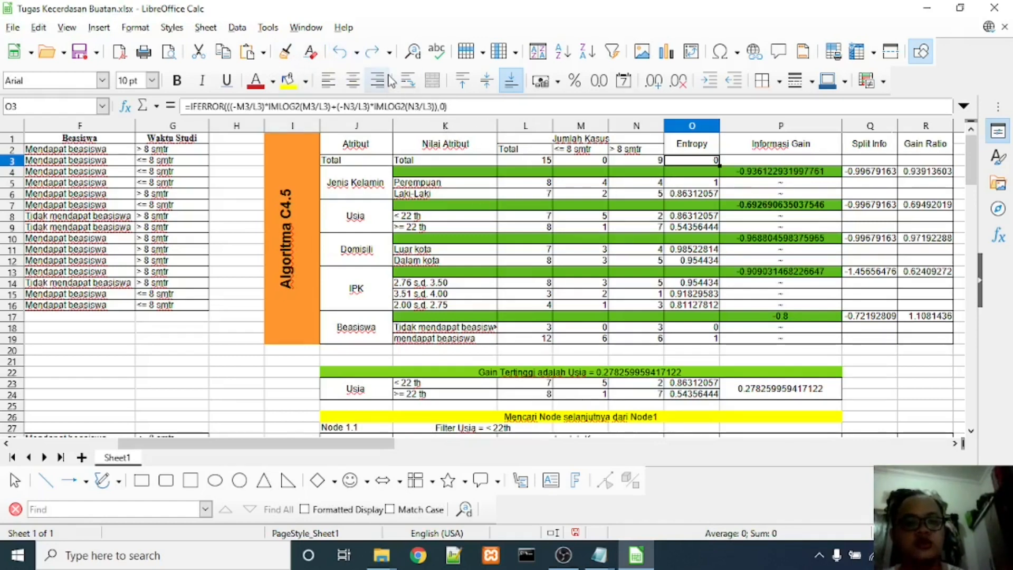
pyautogui.click(339, 51)
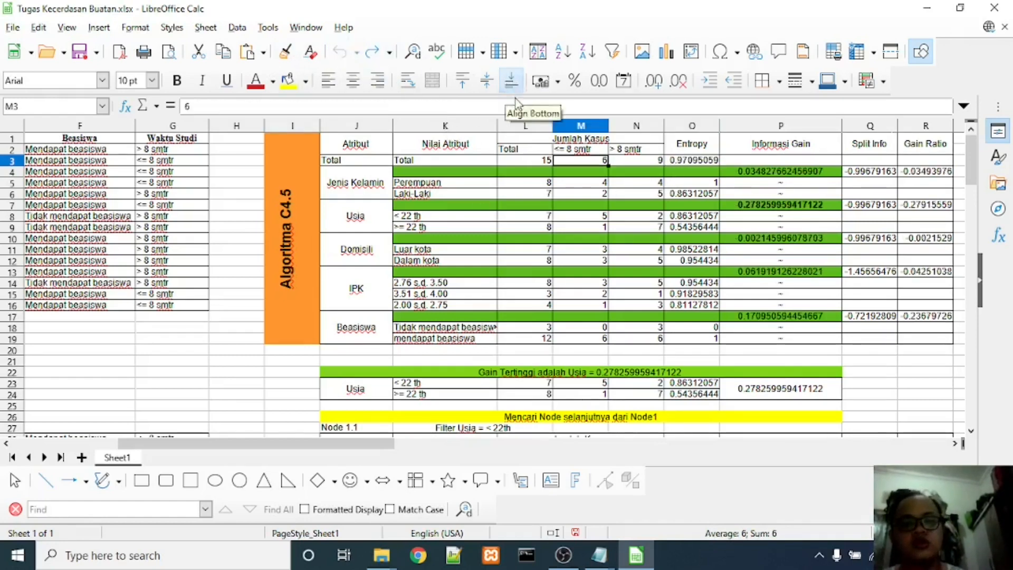
pyautogui.click(690, 163)
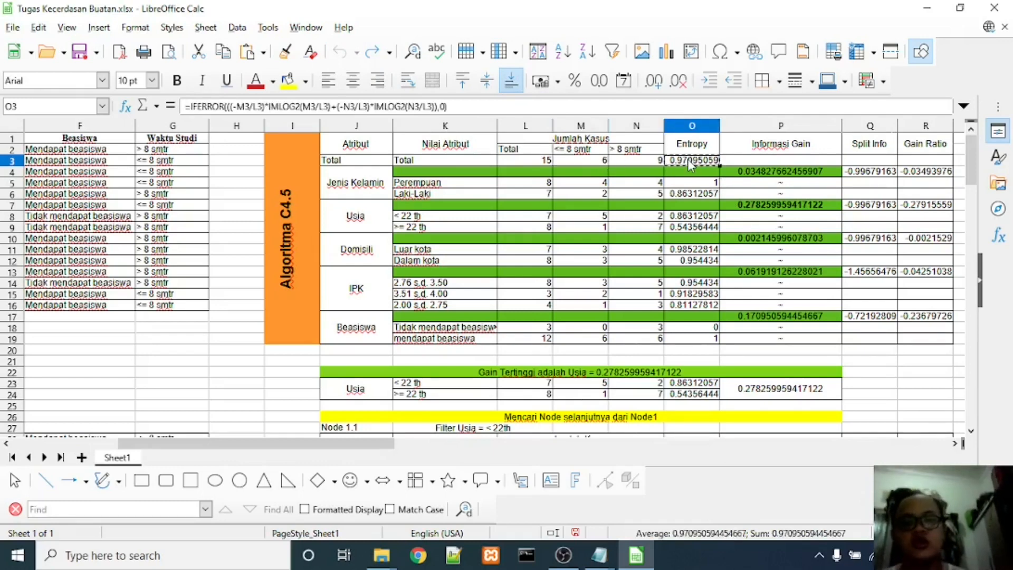
# - Check the IFERROR-wrapped entropy formulas for Perempuan in O5 and Laki-Laki in O6, leaving both without edits
pyautogui.press('Down')
pyautogui.press('Down')
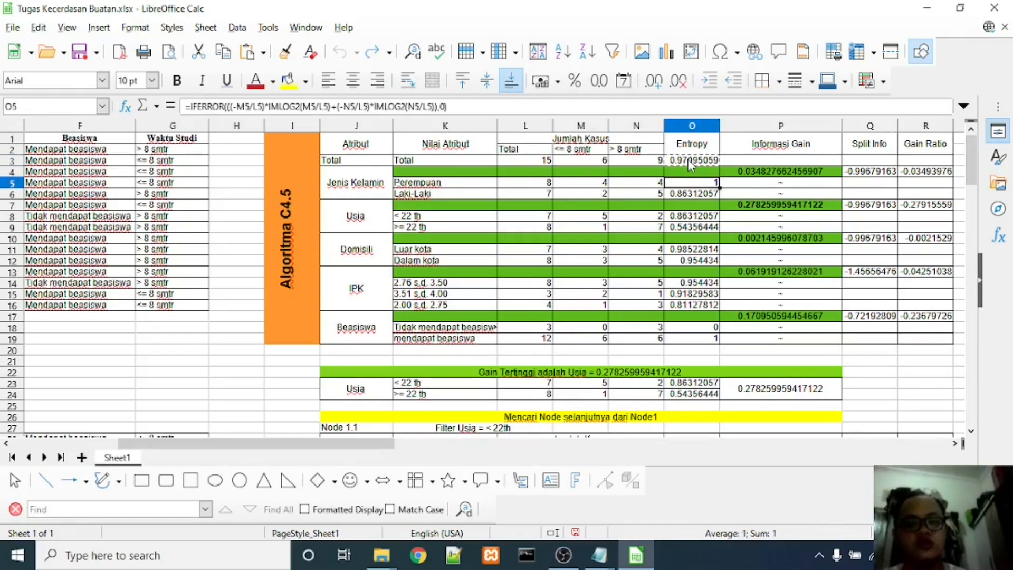
pyautogui.press('Down')
pyautogui.press('Up')
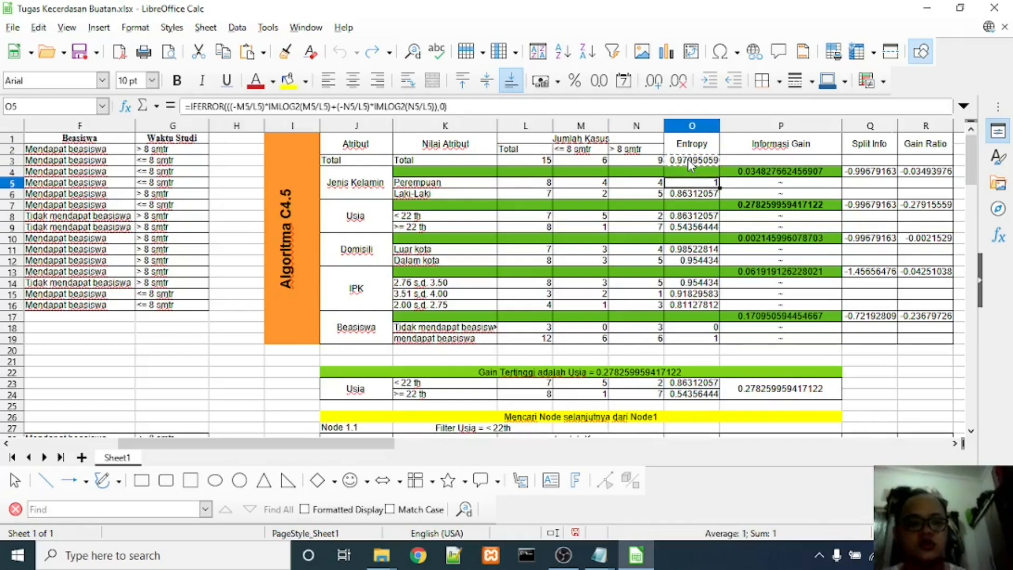
pyautogui.hotkey('shift', 'Down')
pyautogui.hotkey('shift', 'Up')
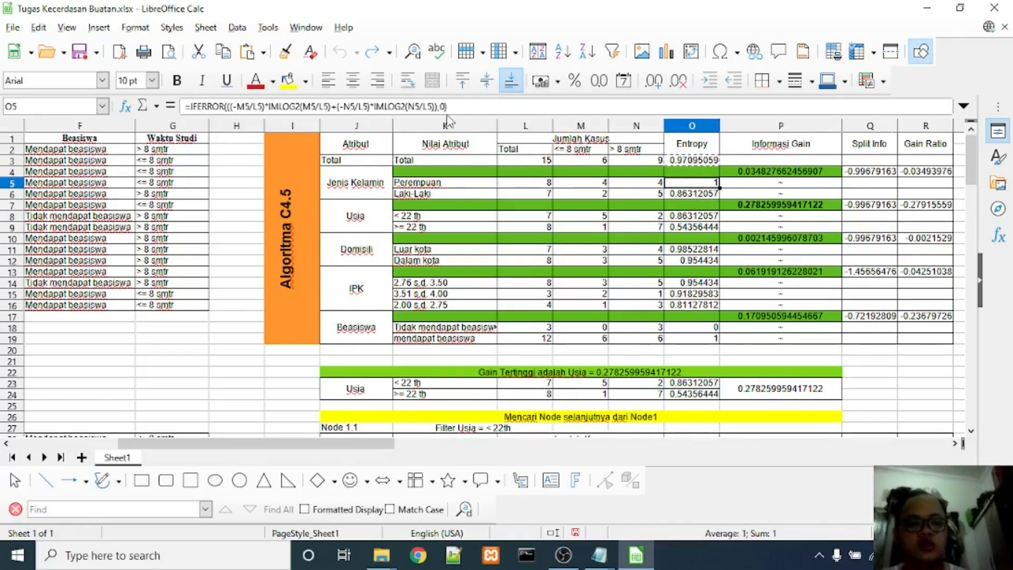
pyautogui.press('F2')
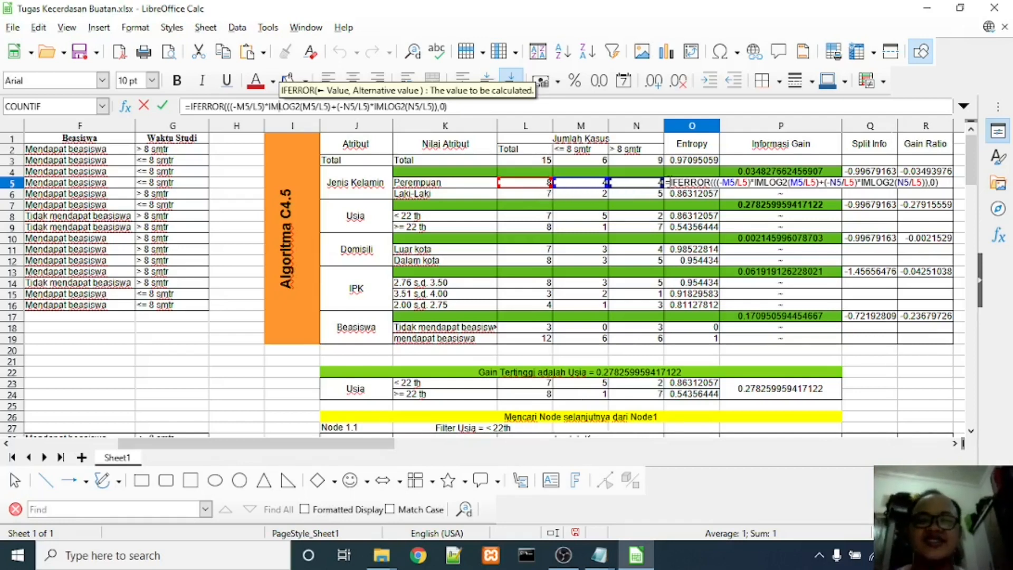
pyautogui.press('Escape')
pyautogui.press('Escape')
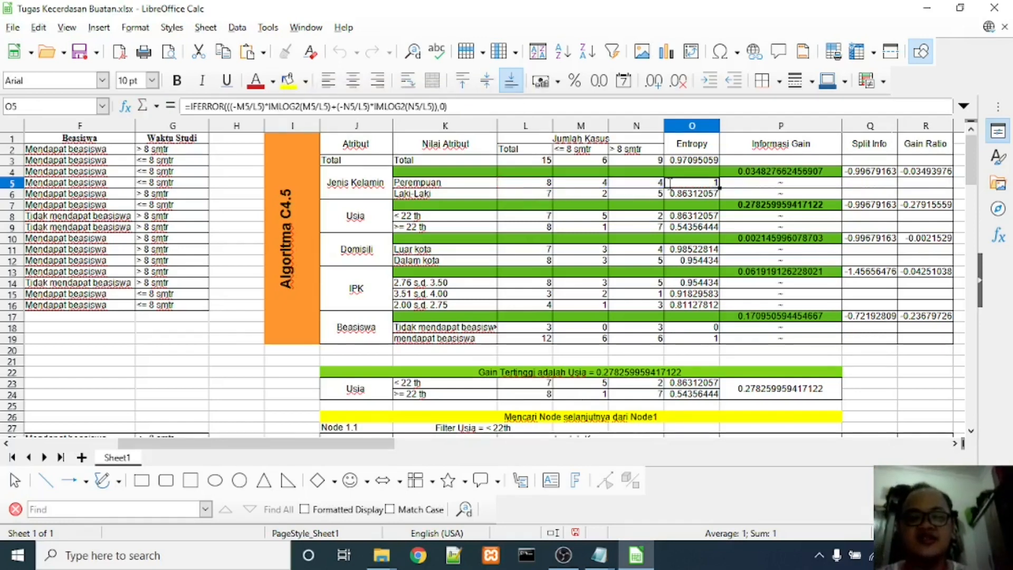
pyautogui.click(674, 195)
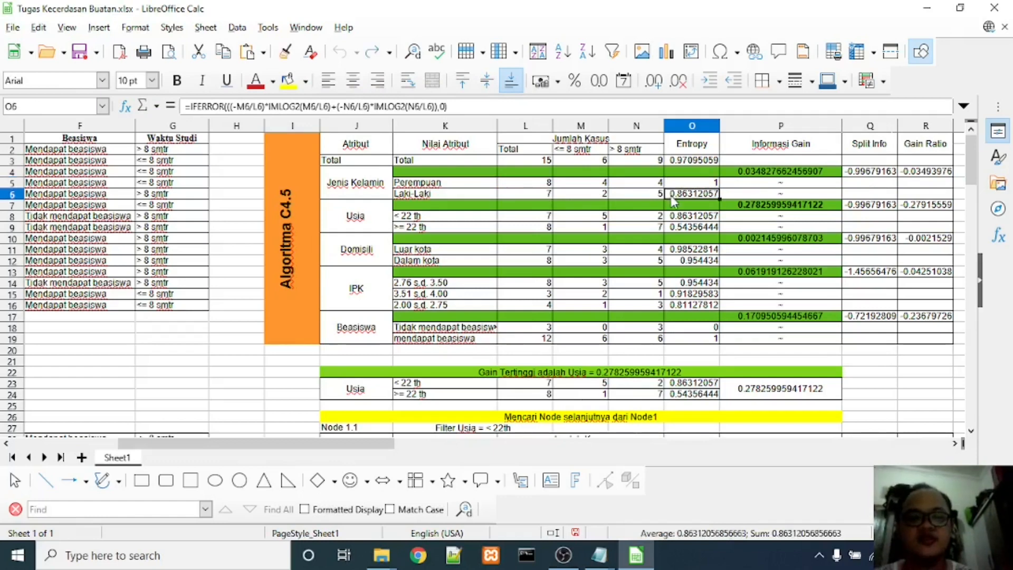
pyautogui.click(260, 103)
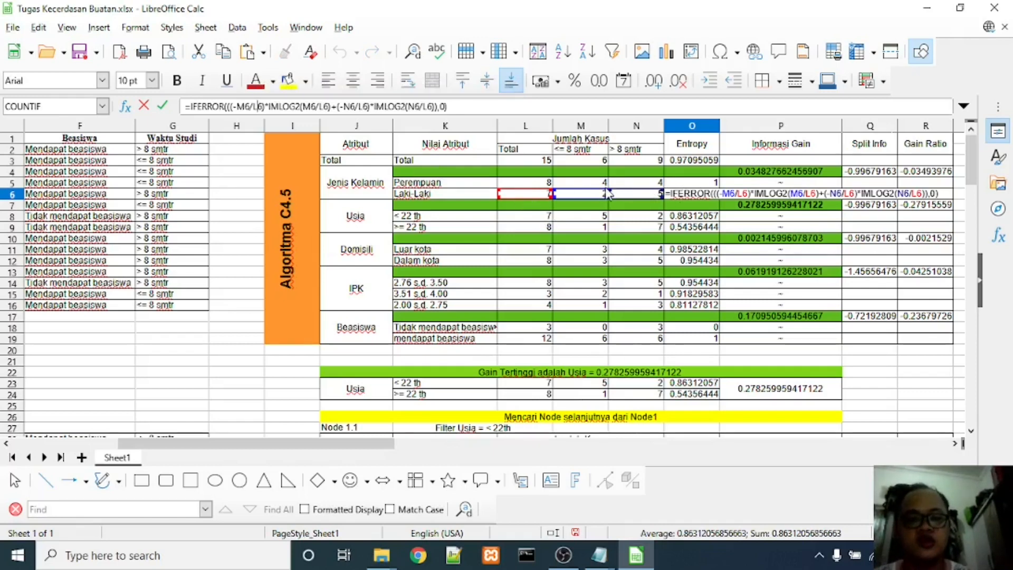
pyautogui.press('Escape')
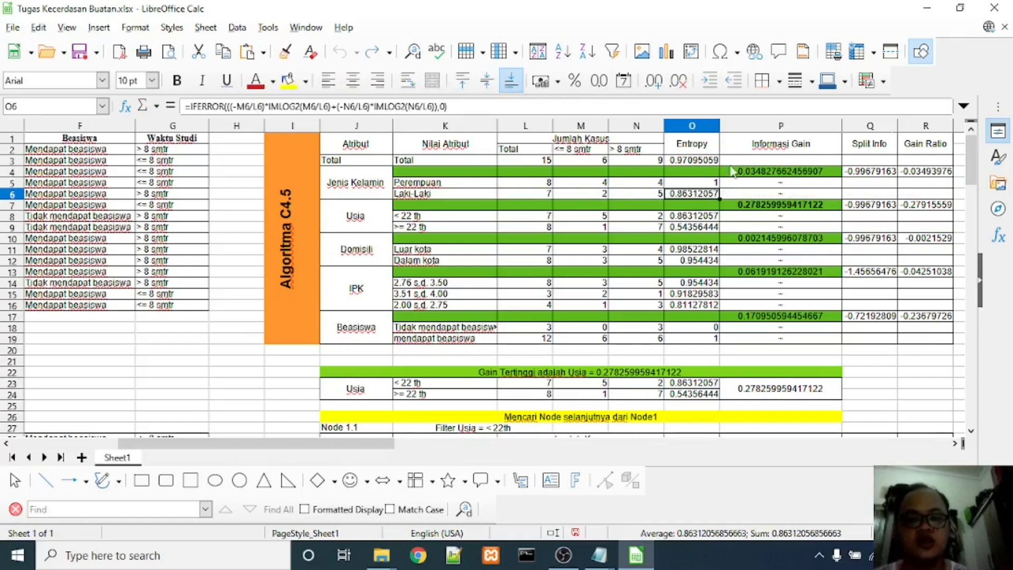
# - Review the Informasi Gain formulas of the five attributes in P4, P7, P10, P13 and P17
pyautogui.click(733, 171)
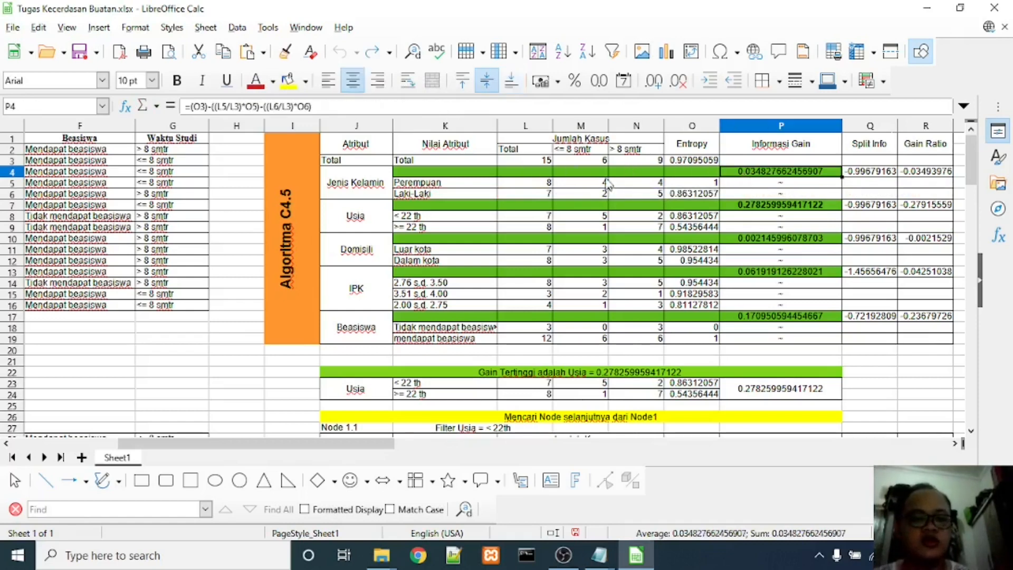
pyautogui.click(794, 210)
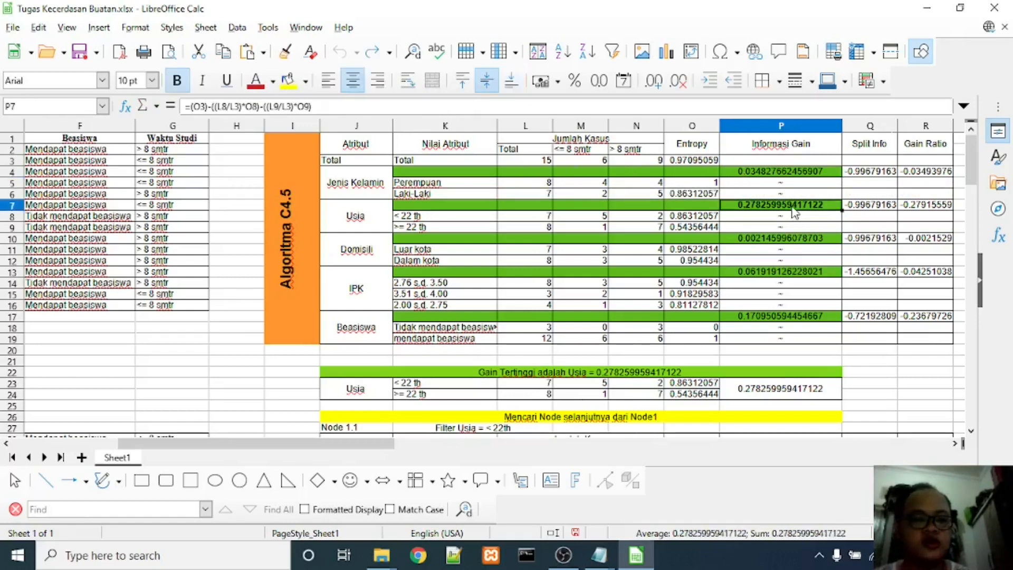
pyautogui.click(781, 242)
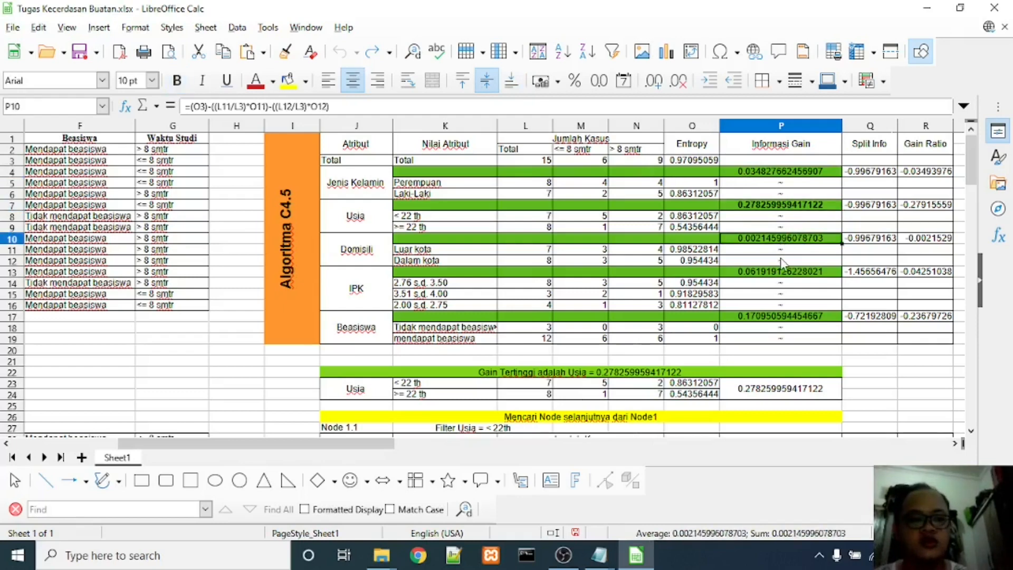
pyautogui.click(781, 273)
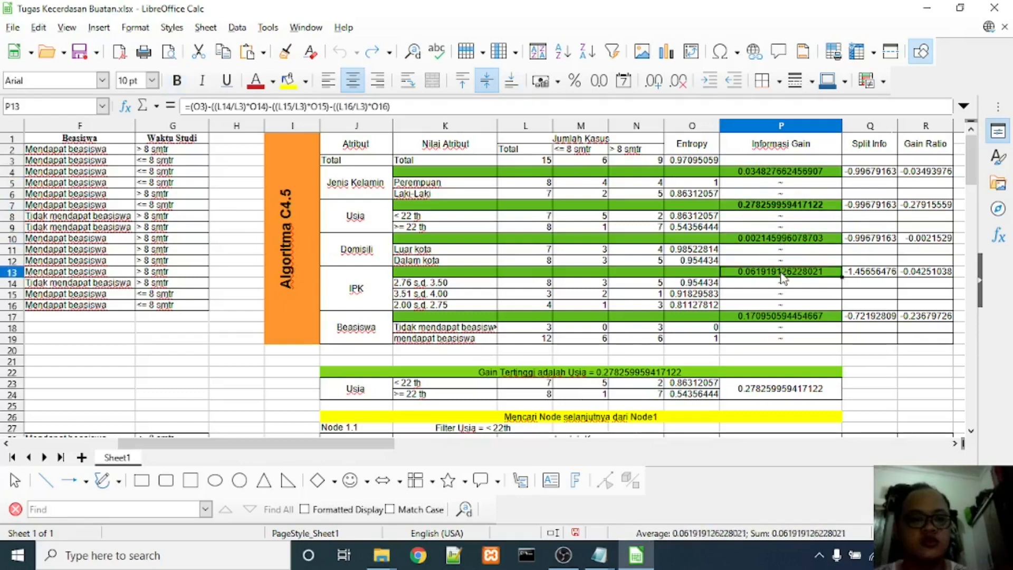
pyautogui.click(782, 318)
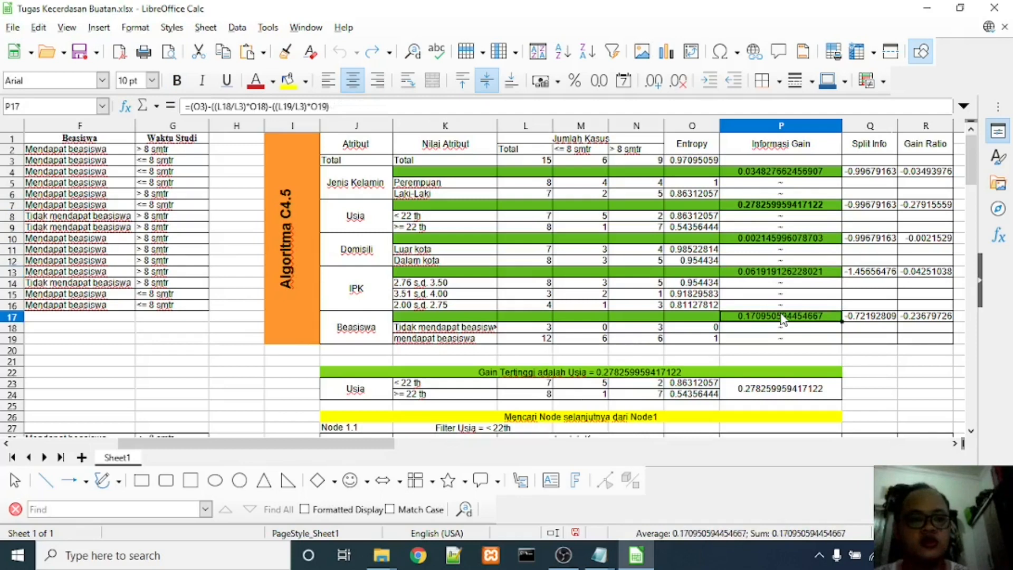
# - Examine the absolute $L$3 reference in the Split Info formula in Q4, and check the formulas in Q7 and O8
pyautogui.click(856, 172)
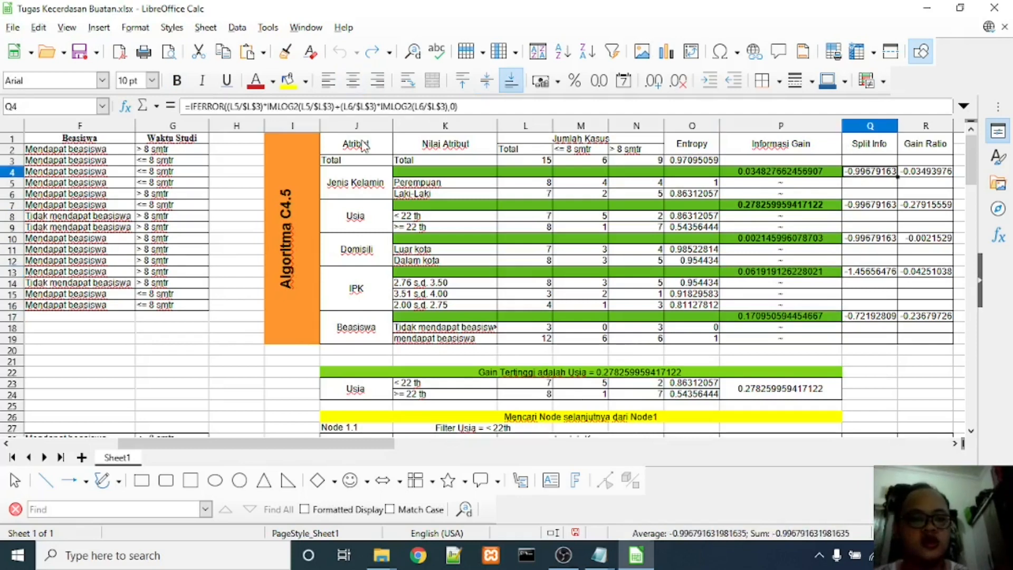
pyautogui.click(245, 106)
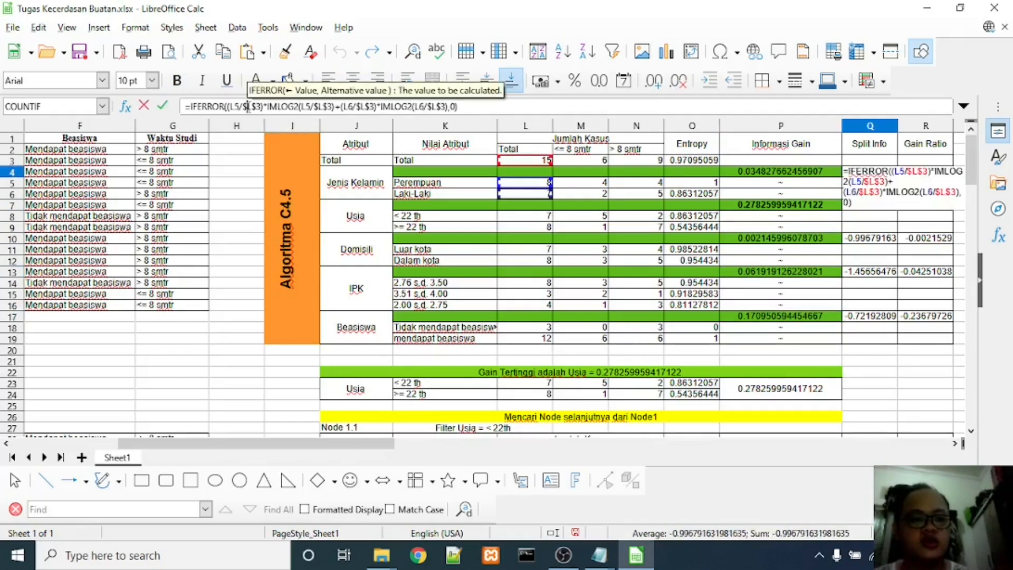
pyautogui.moveTo(243, 106); pyautogui.dragTo(264, 106)
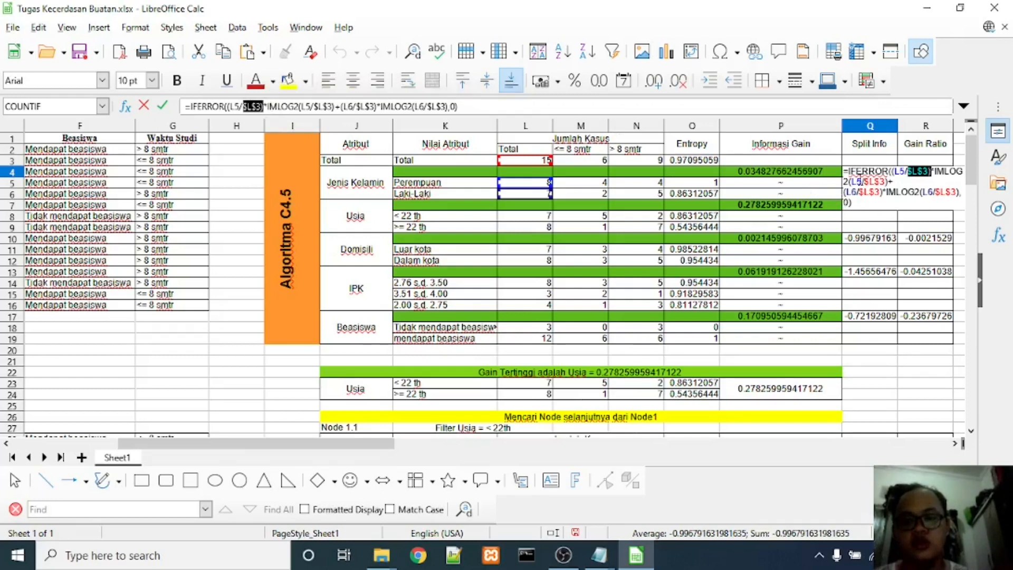
pyautogui.press('Escape')
pyautogui.click(861, 209)
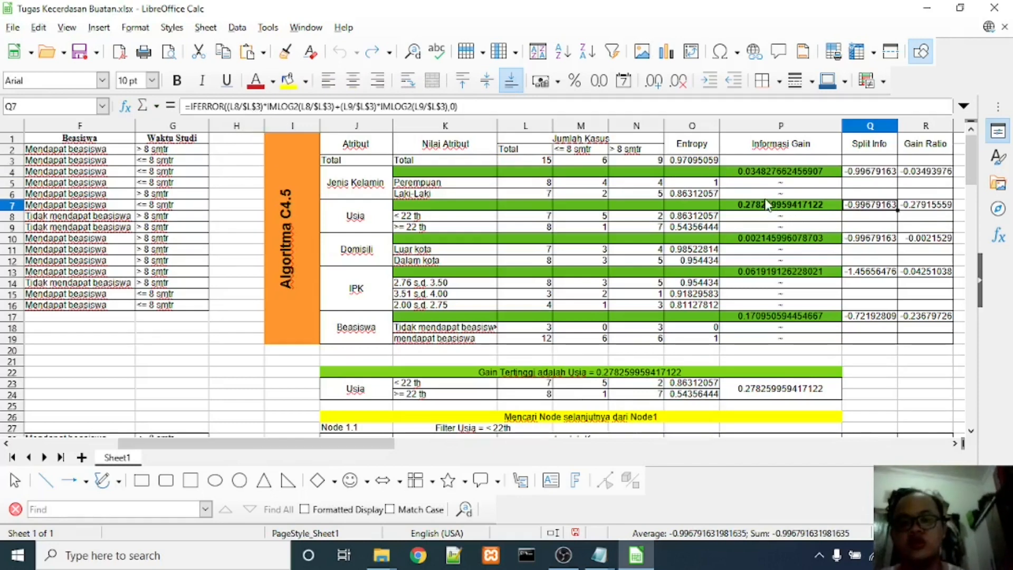
pyautogui.click(682, 219)
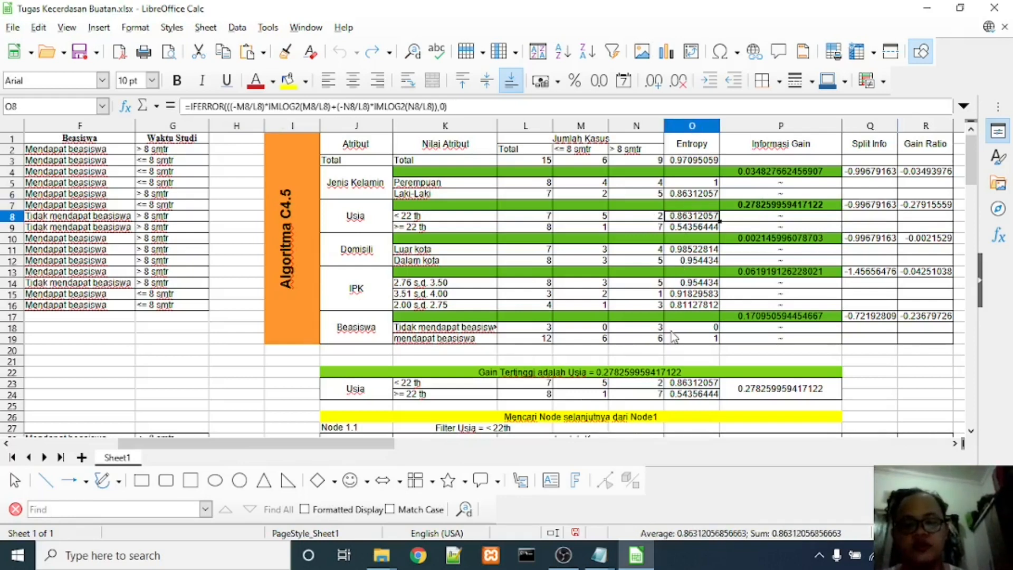
# - Compare the Jenis Kelamin counts for Perempuan: the COUNTIF total in L5 and the <= 8 smtr and > 8 smtr entries in M5 and N5
pyautogui.click(372, 188)
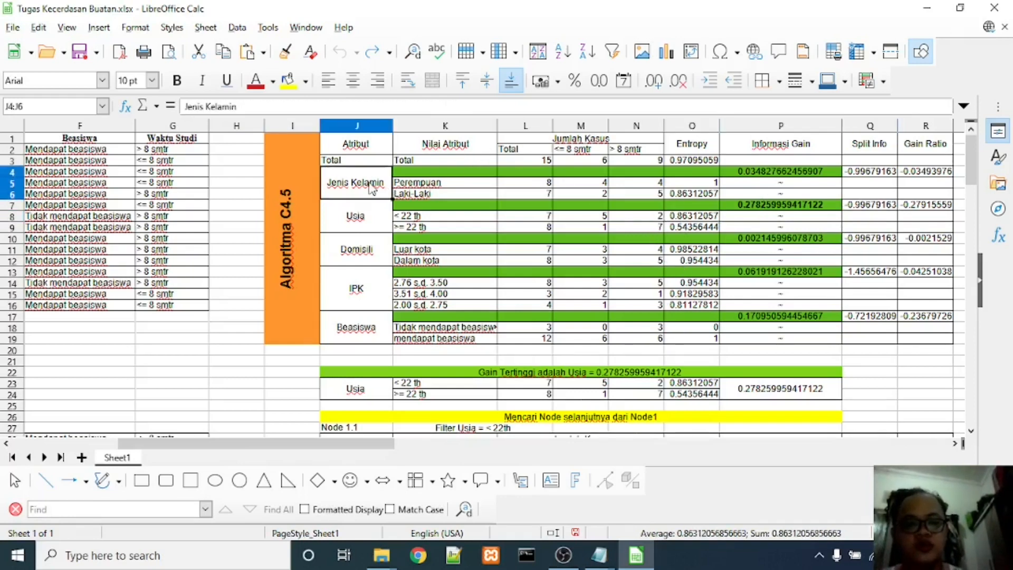
pyautogui.press('Right')
pyautogui.press('Right')
pyautogui.press('Down')
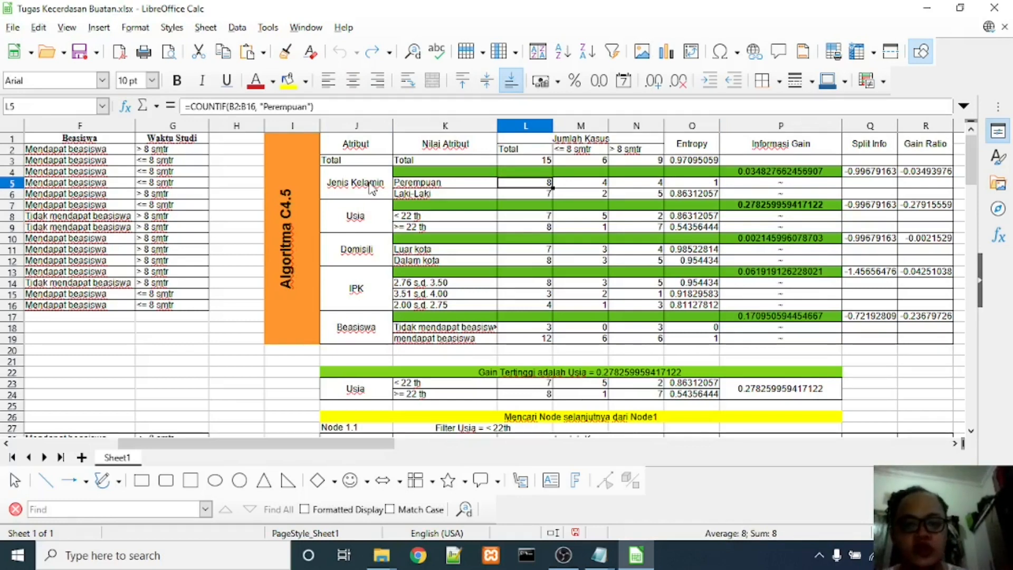
pyautogui.press('Right')
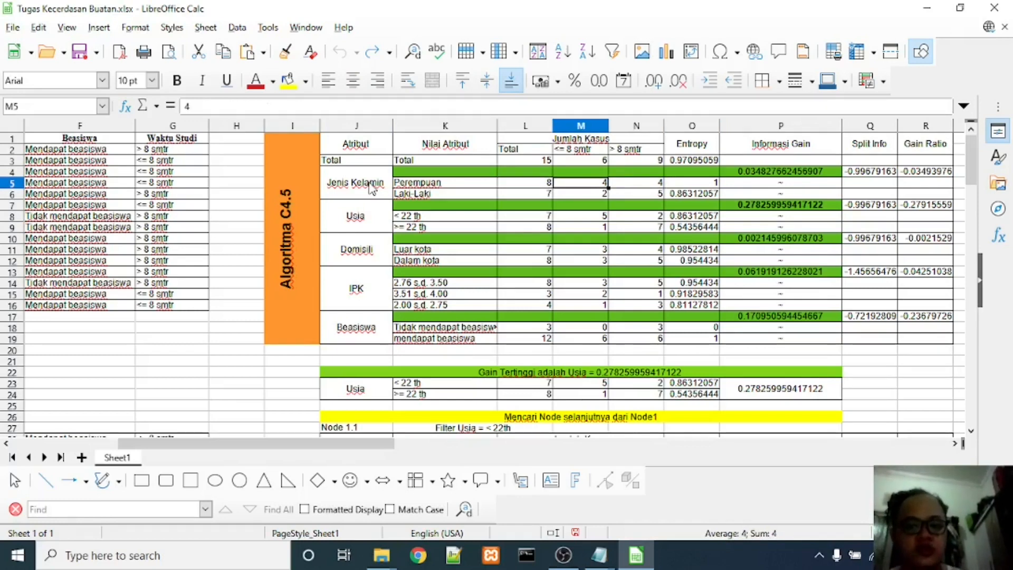
pyautogui.press('Left')
pyautogui.press('Right')
pyautogui.press('Right')
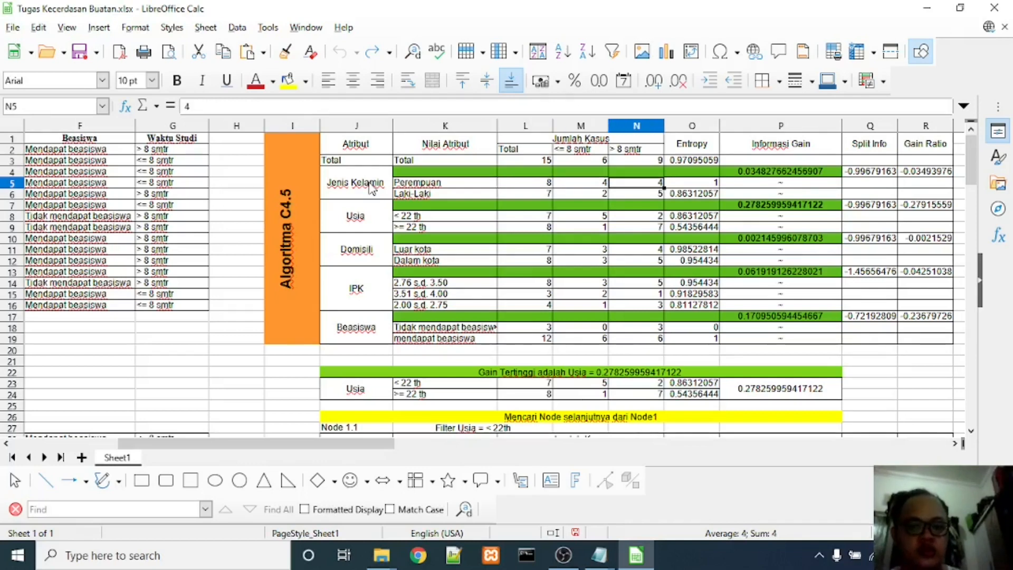
pyautogui.press('Left')
pyautogui.press('Right')
pyautogui.press('Left')
pyautogui.press('Right')
pyautogui.press('Left')
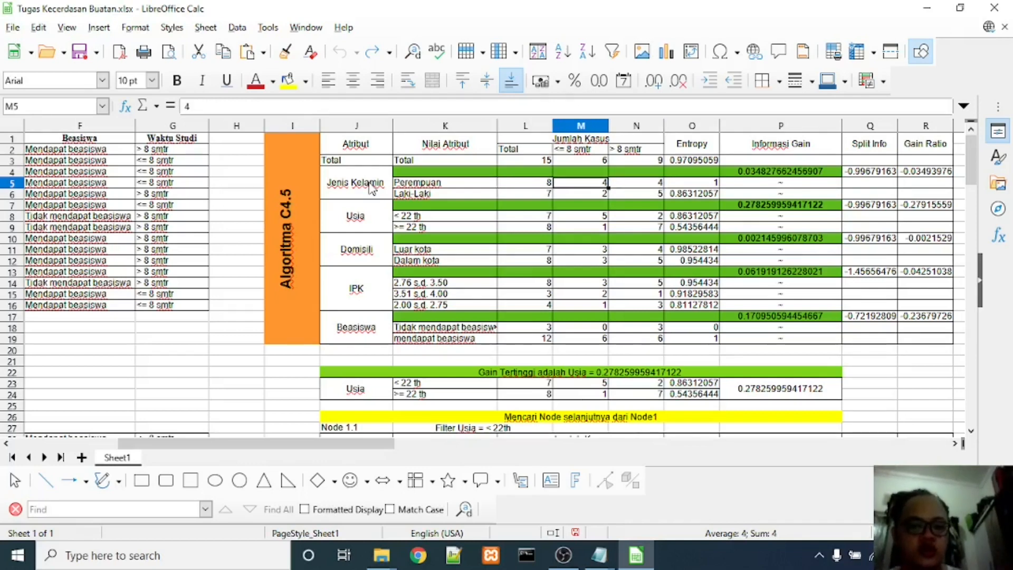
pyautogui.press('Left')
pyautogui.press('Left')
pyautogui.press('Right')
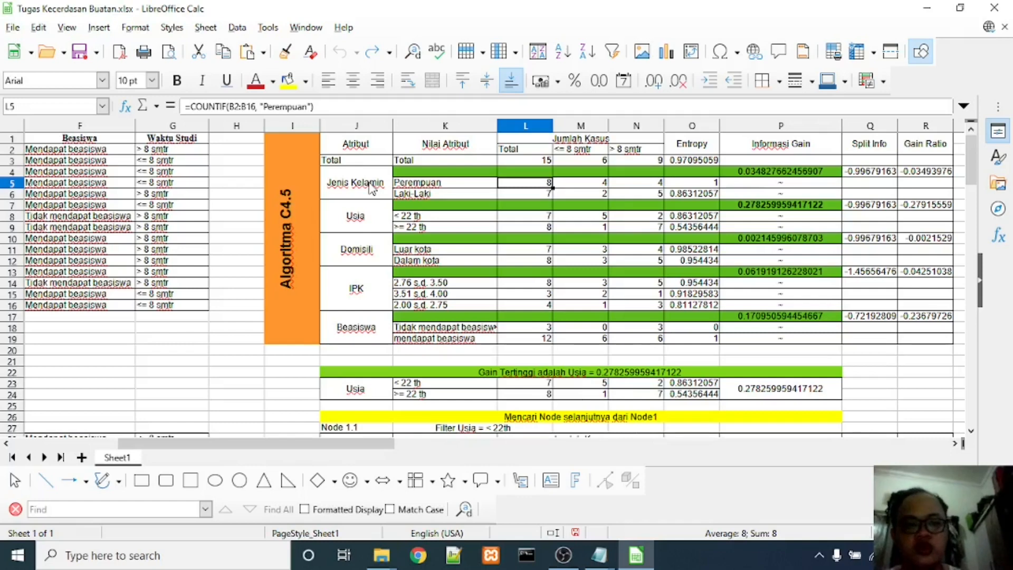
pyautogui.press('Right')
pyautogui.press('Left')
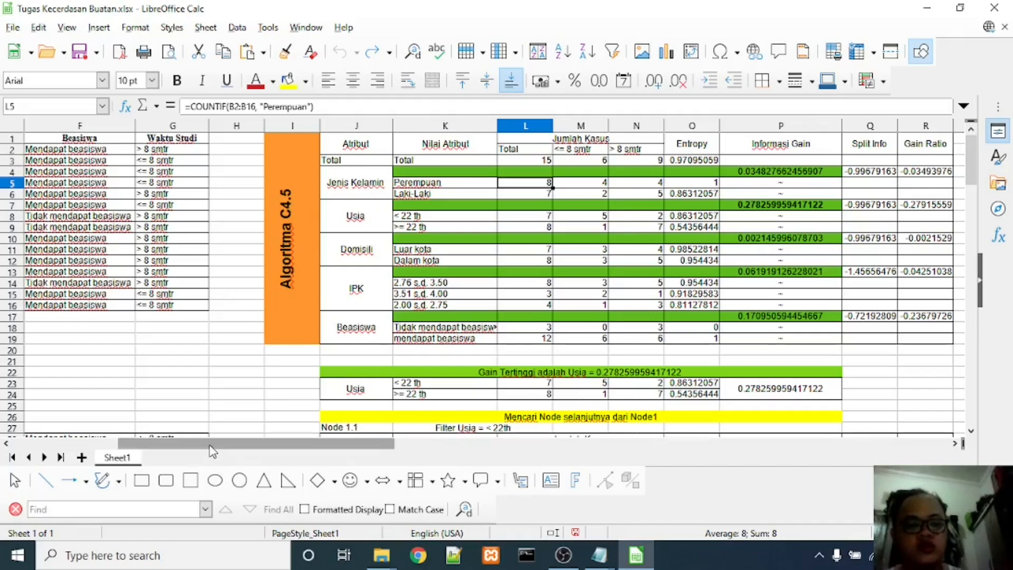
# - Check the COUNTIF formula for Perempuan in L5 against its B2:B16 range in the dataset, leaving the formula without edits
pyautogui.moveTo(209, 445); pyautogui.dragTo(50, 450)
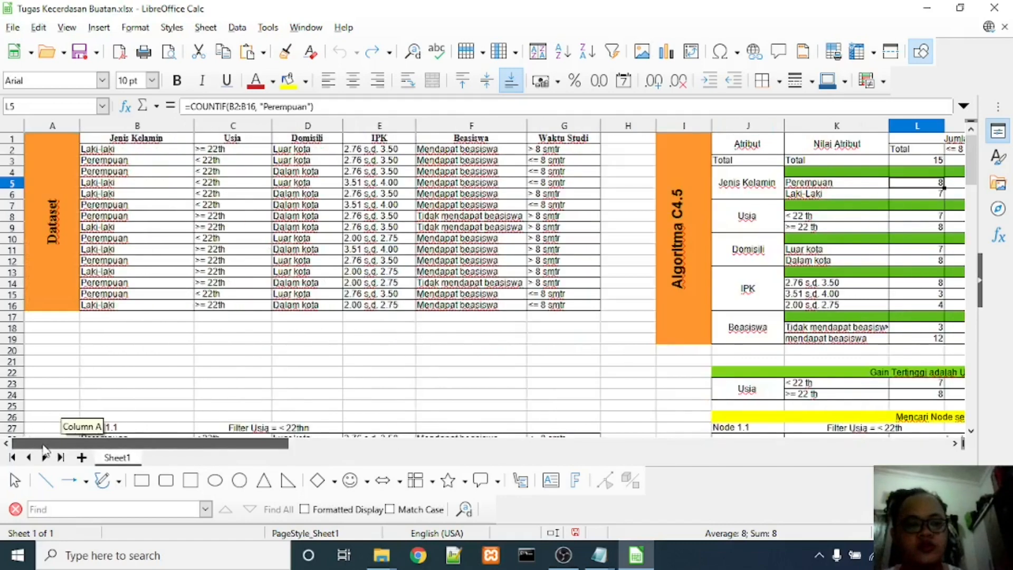
pyautogui.click(277, 106)
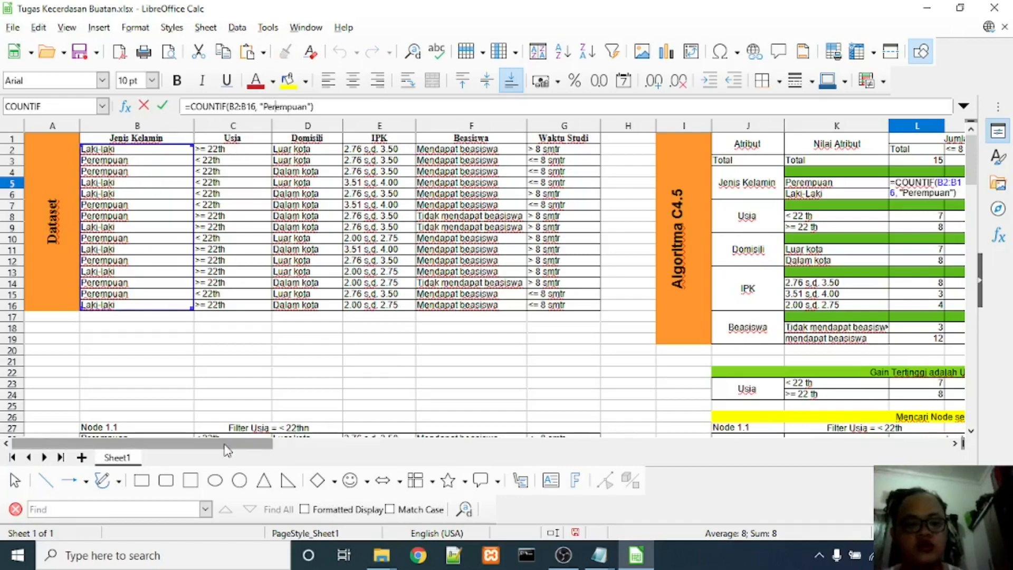
pyautogui.moveTo(232, 447); pyautogui.dragTo(380, 449)
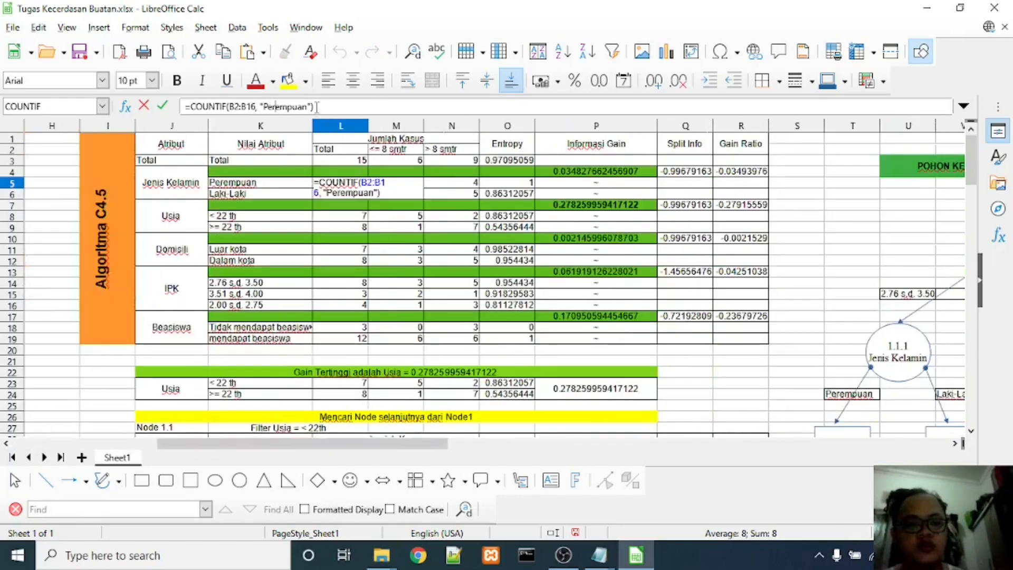
pyautogui.press('Return')
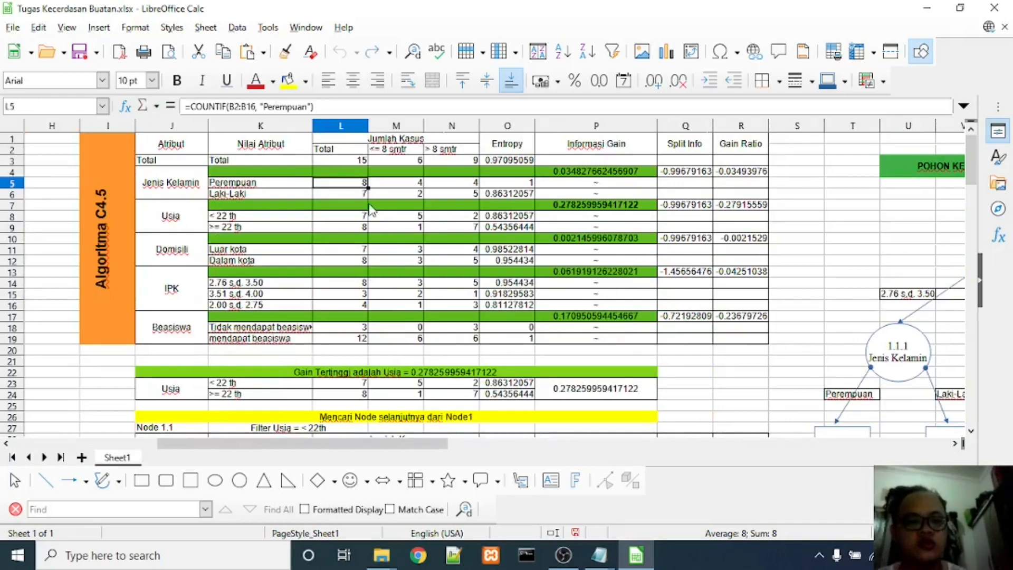
# - Examine the Perempuan entry in M5 together with its <= 8 smtr column heading in M2
pyautogui.click(383, 186)
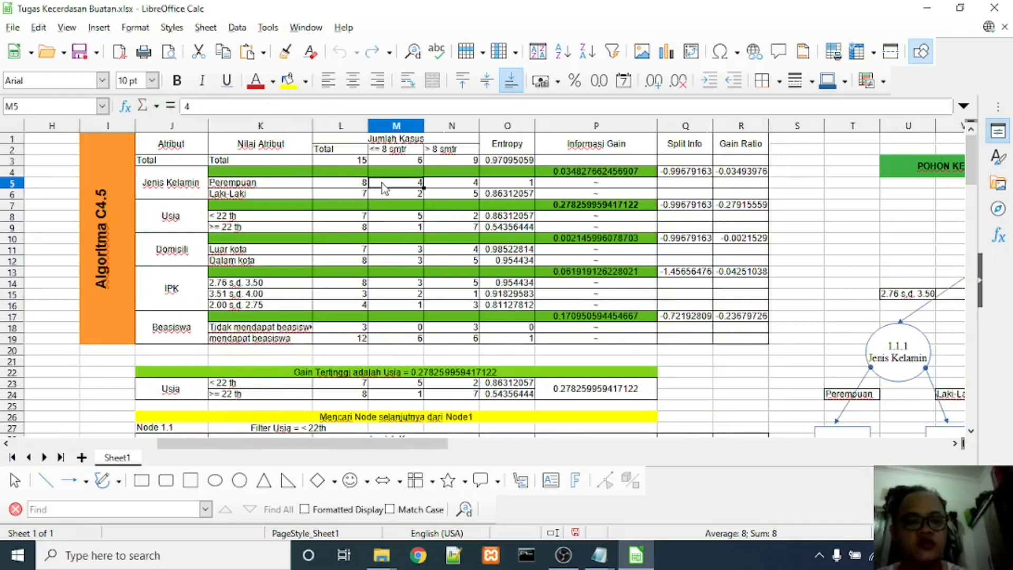
pyautogui.click(384, 153)
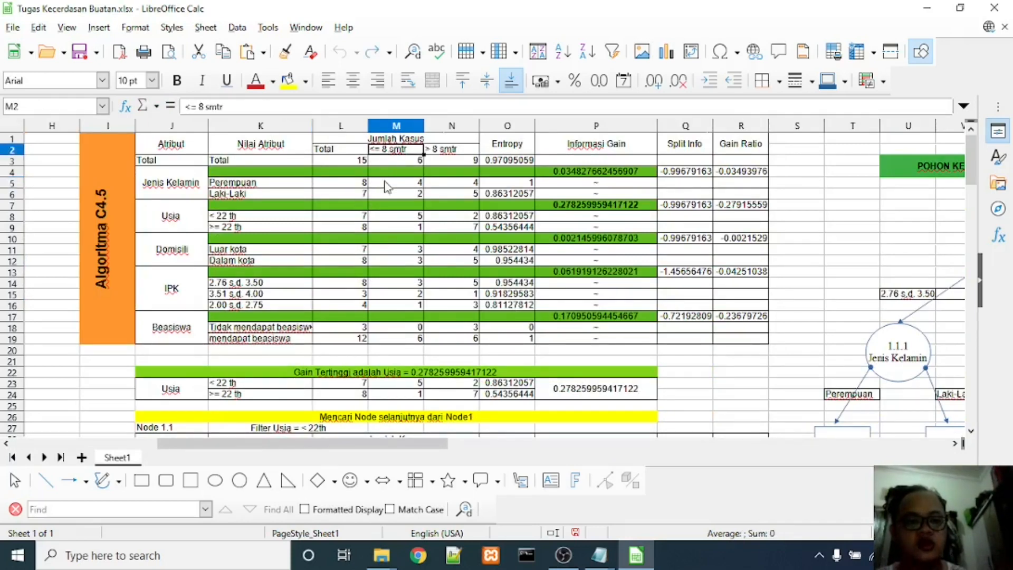
pyautogui.click(383, 180)
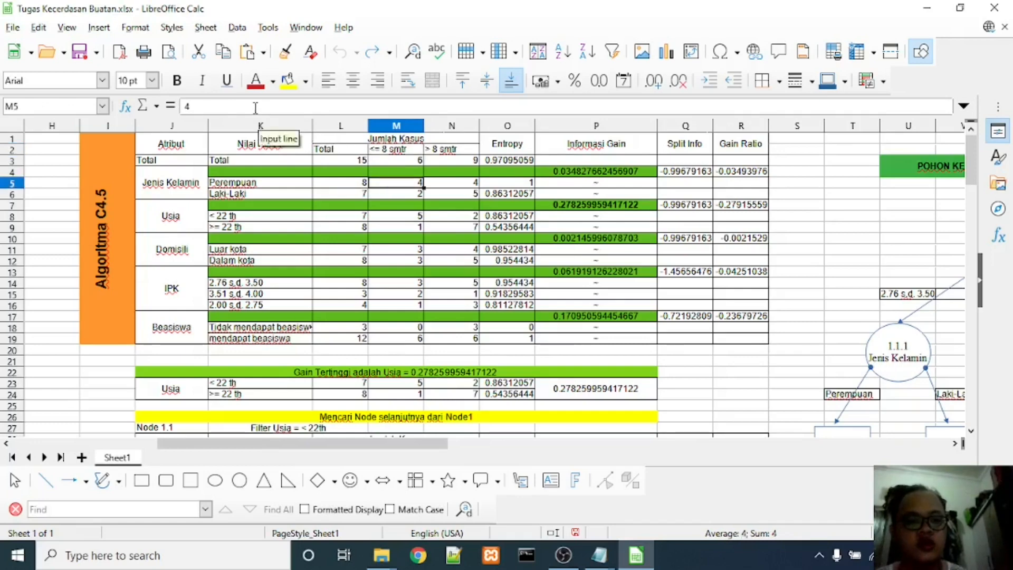
pyautogui.click(255, 108)
pyautogui.click(413, 185)
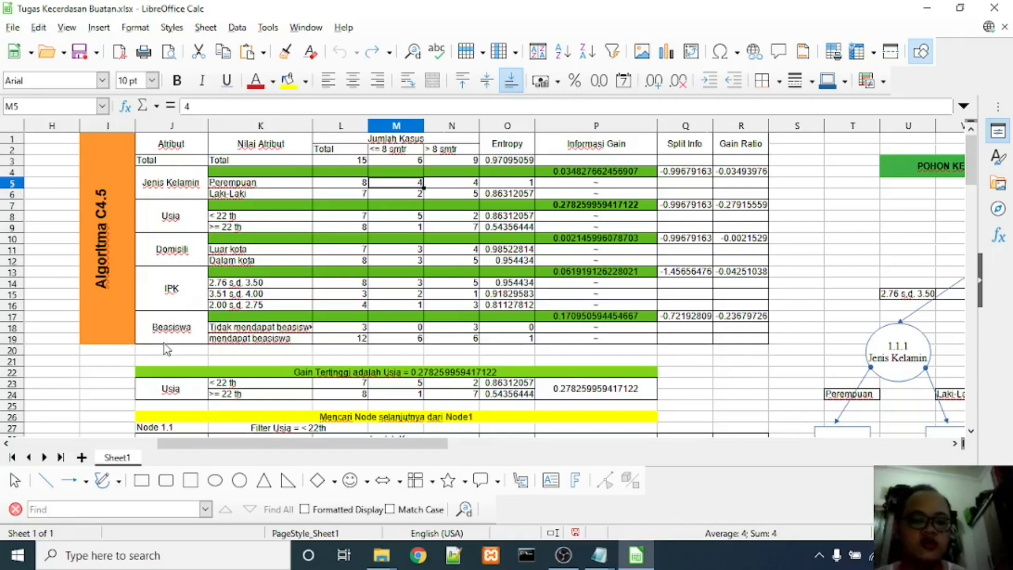
# - Select all Perempuan entries in the dataset's Jenis Kelamin column: B3, B4, B7, B8, B10, B12, B14 and B15
pyautogui.moveTo(167, 444); pyautogui.dragTo(38, 419)
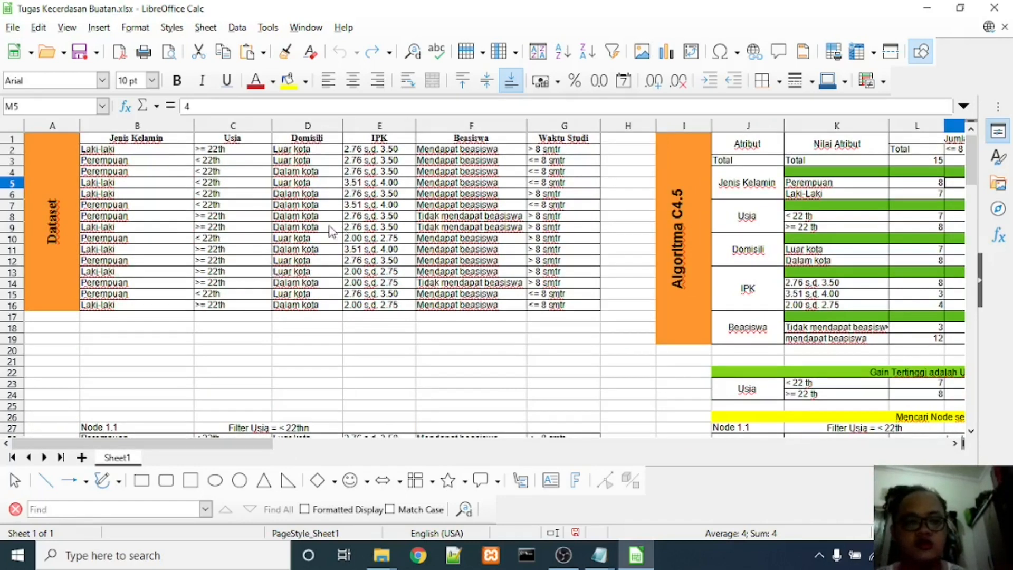
pyautogui.click(104, 161)
pyautogui.keyDown('ctrl'); pyautogui.click(107, 171); pyautogui.keyUp('ctrl')
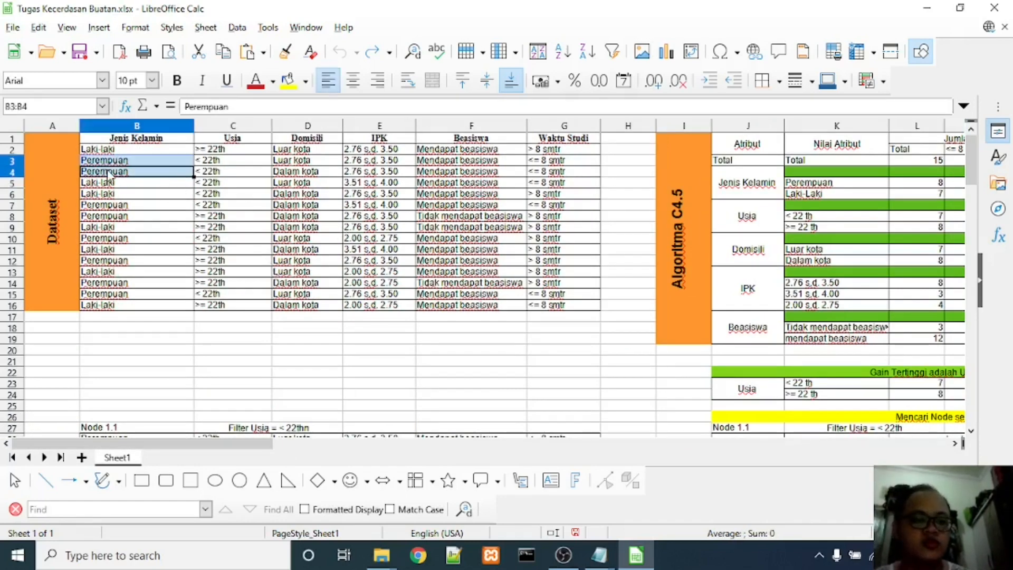
pyautogui.keyDown('ctrl'); pyautogui.click(113, 205); pyautogui.keyUp('ctrl')
pyautogui.click(123, 219)
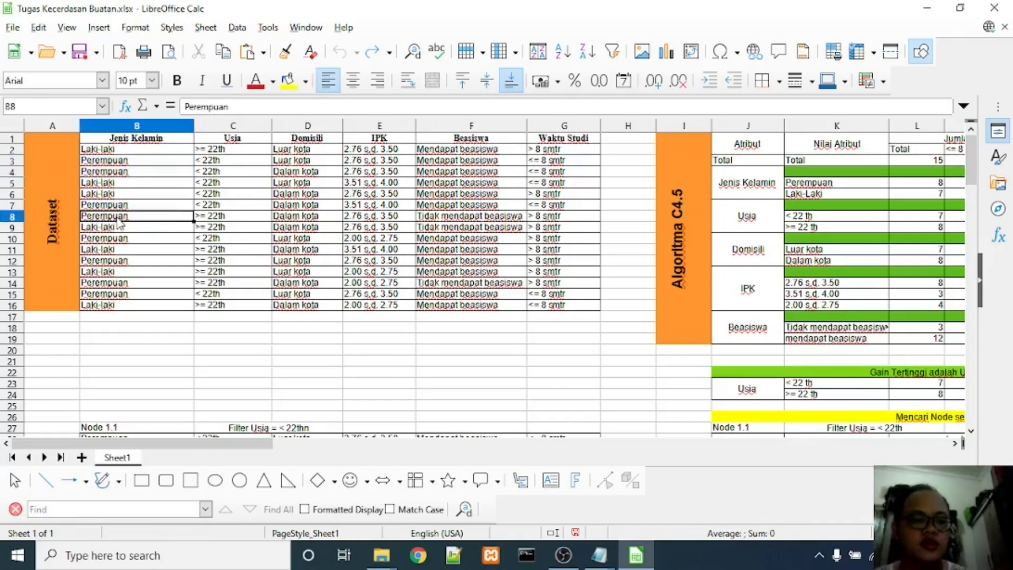
pyautogui.click(128, 207)
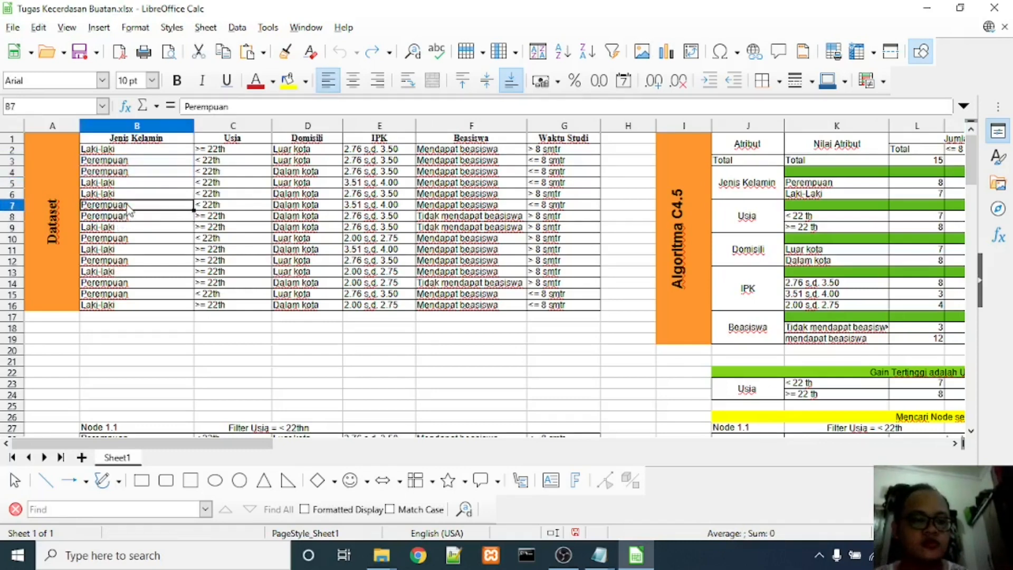
pyautogui.keyDown('shift'); pyautogui.click(129, 221); pyautogui.keyUp('shift')
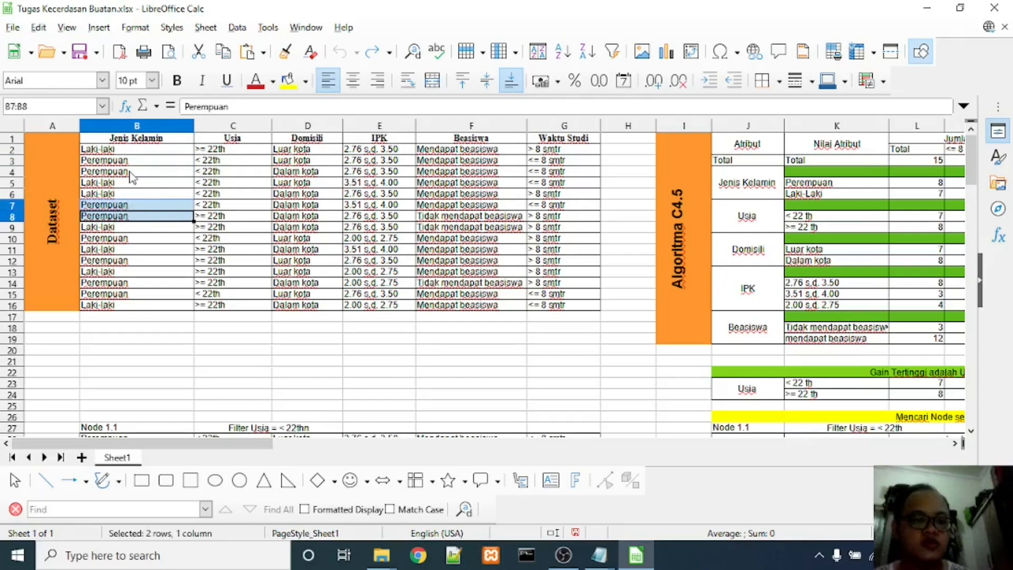
pyautogui.moveTo(130, 161); pyautogui.dragTo(133, 170)
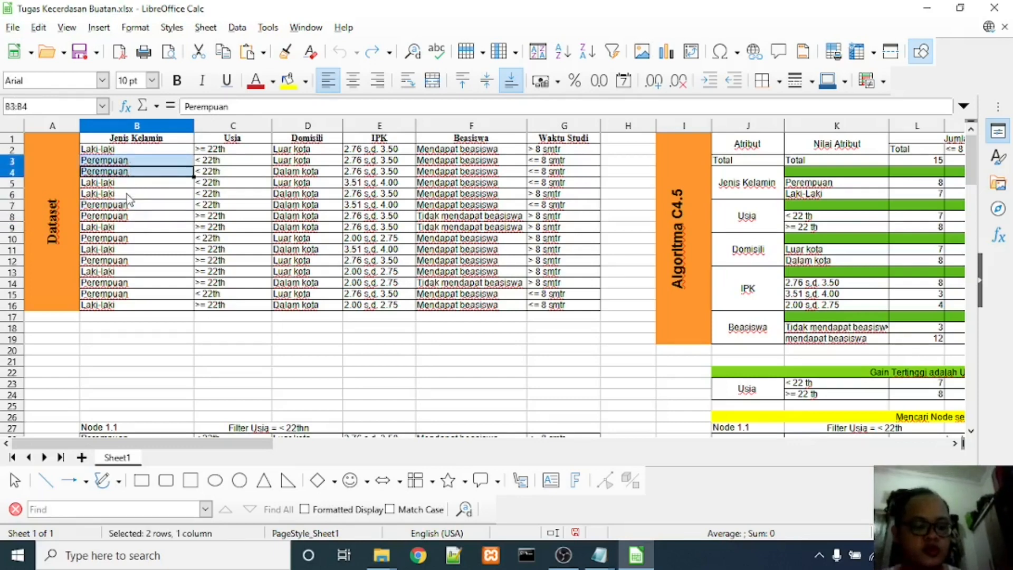
pyautogui.moveTo(136, 210); pyautogui.dragTo(140, 291)
pyautogui.keyDown('ctrl'); pyautogui.click(138, 252); pyautogui.keyUp('ctrl')
pyautogui.keyDown('ctrl'); pyautogui.click(138, 261); pyautogui.keyUp('ctrl')
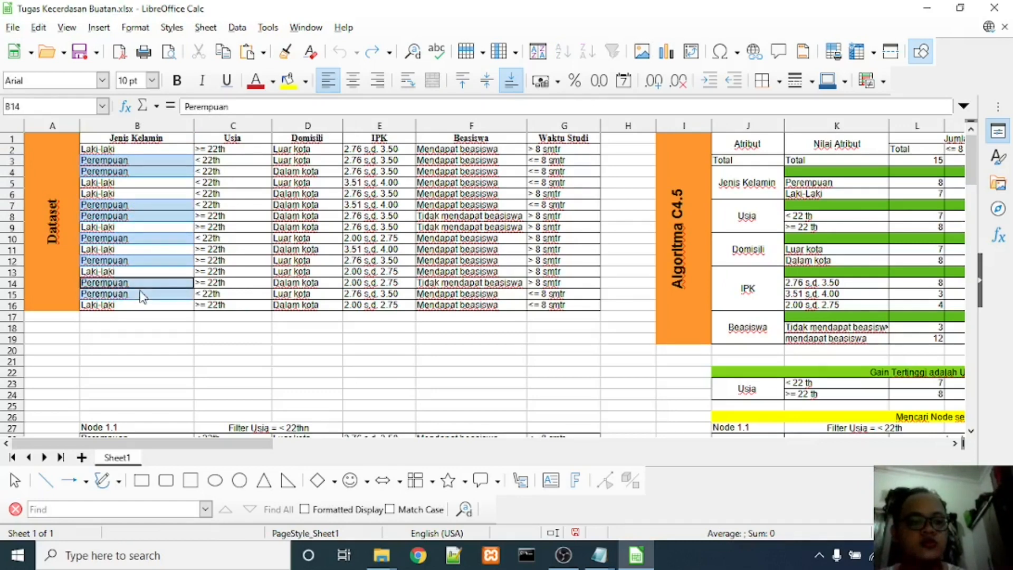
# - Add the <= 8 smtr Waktu Studi cells of the Perempuan rows, G15, G7, G4 and G3, to the selection
pyautogui.keyDown('ctrl'); pyautogui.click(549, 294); pyautogui.keyUp('ctrl')
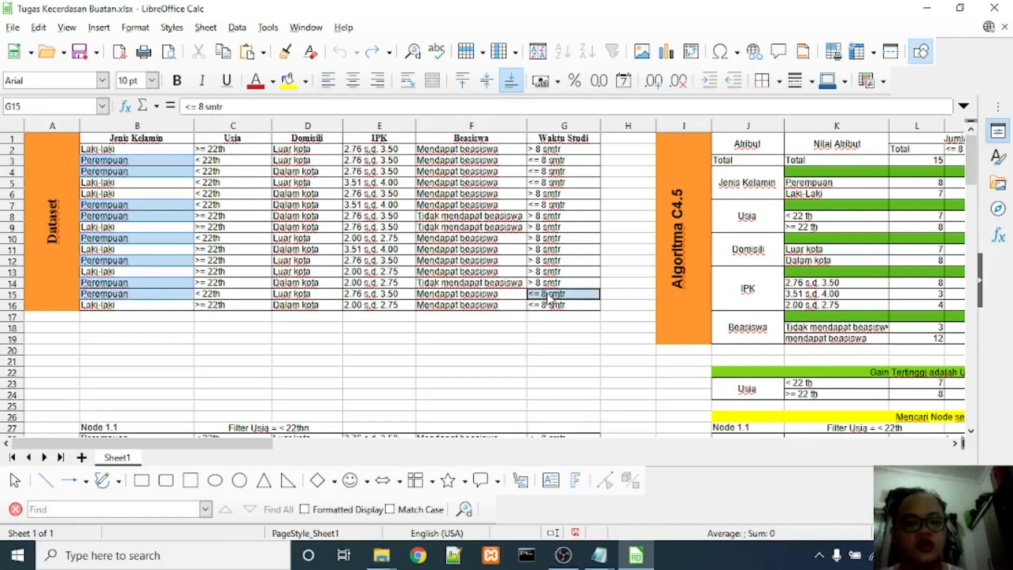
pyautogui.keyDown('ctrl'); pyautogui.click(549, 208); pyautogui.keyUp('ctrl')
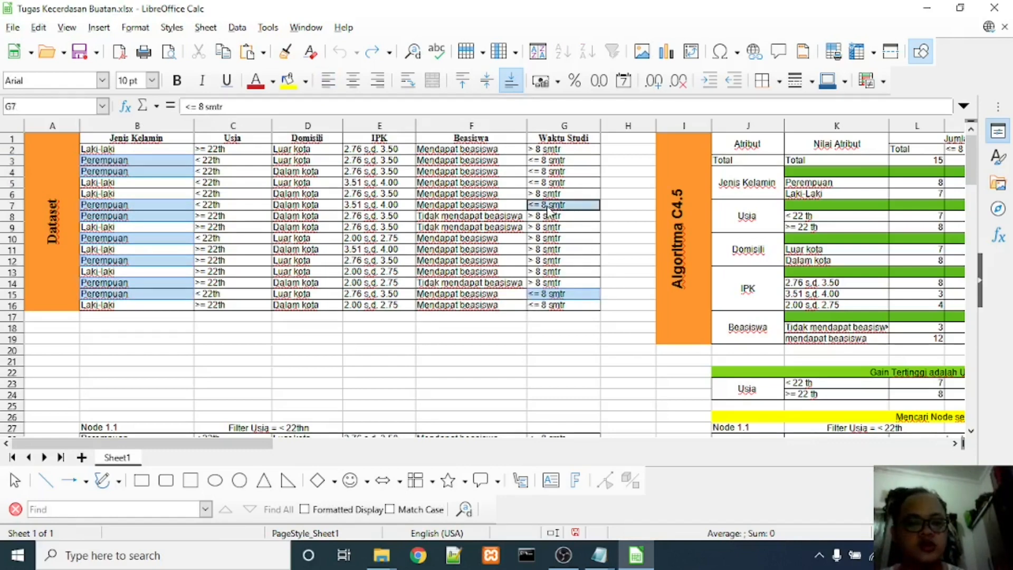
pyautogui.keyDown('ctrl'); pyautogui.click(554, 172); pyautogui.keyUp('ctrl')
pyautogui.keyDown('ctrl'); pyautogui.click(556, 161); pyautogui.keyUp('ctrl')
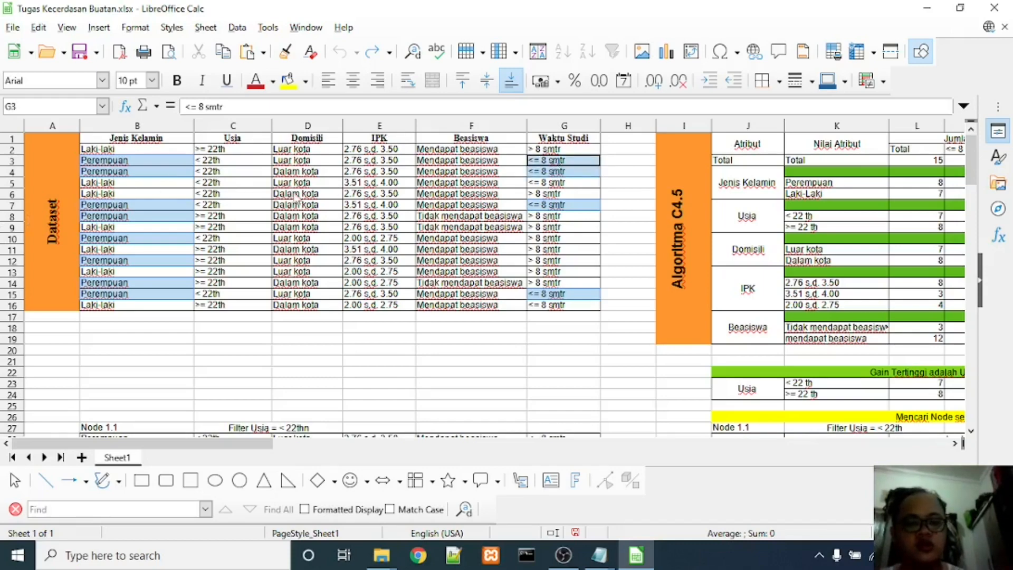
# - Compare the highlighted dataset rows with the Perempuan case counts in L5, M5 and N5
pyautogui.moveTo(254, 453); pyautogui.dragTo(379, 443)
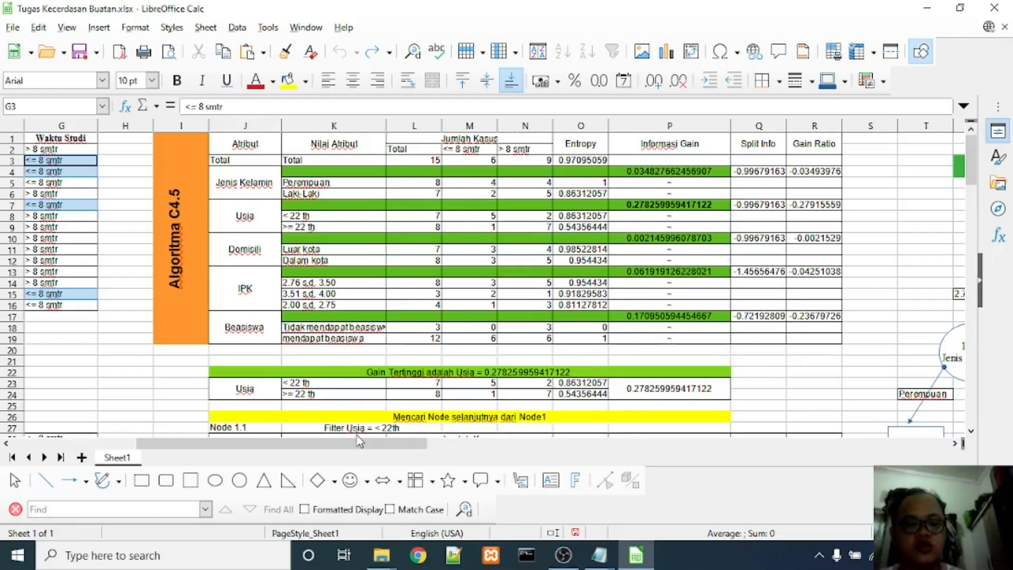
pyautogui.moveTo(357, 442); pyautogui.dragTo(235, 444)
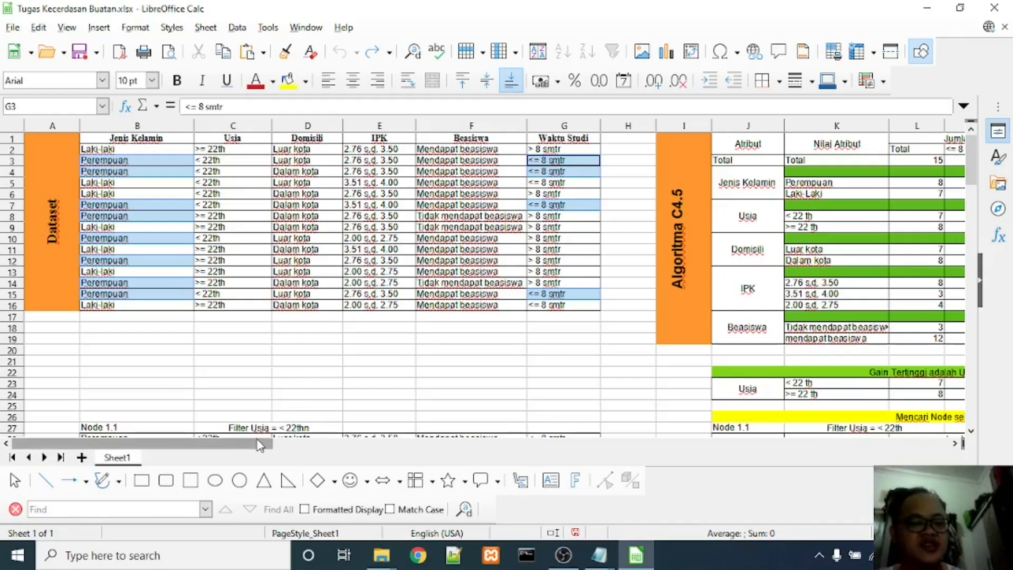
pyautogui.moveTo(261, 446); pyautogui.dragTo(420, 443)
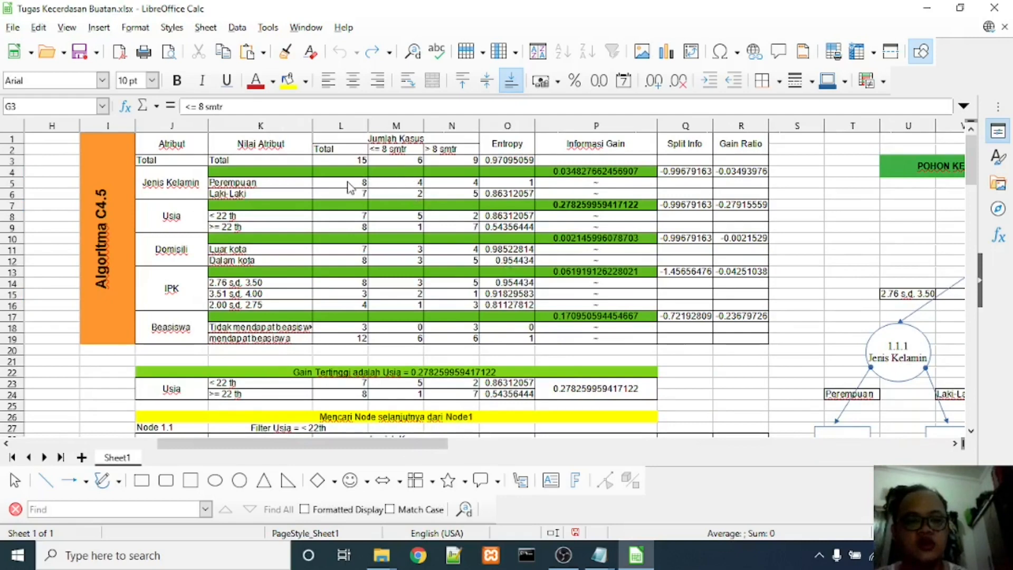
pyautogui.click(365, 183)
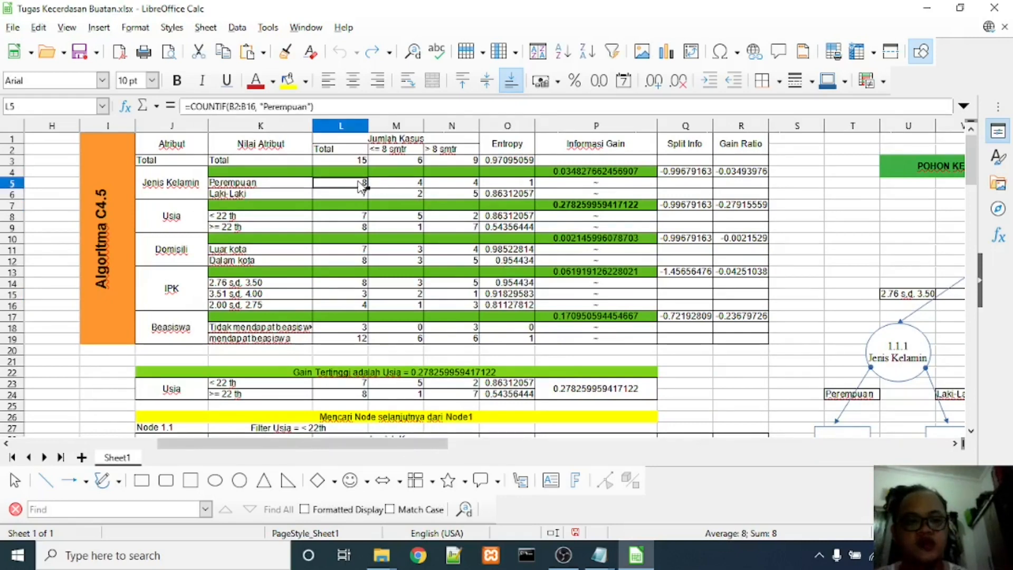
pyautogui.click(413, 186)
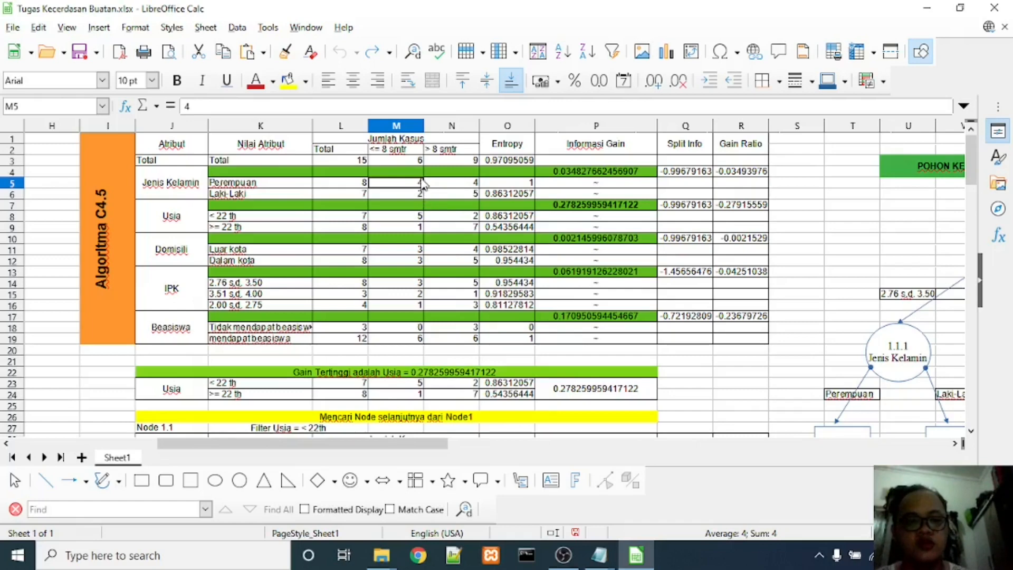
pyautogui.click(469, 183)
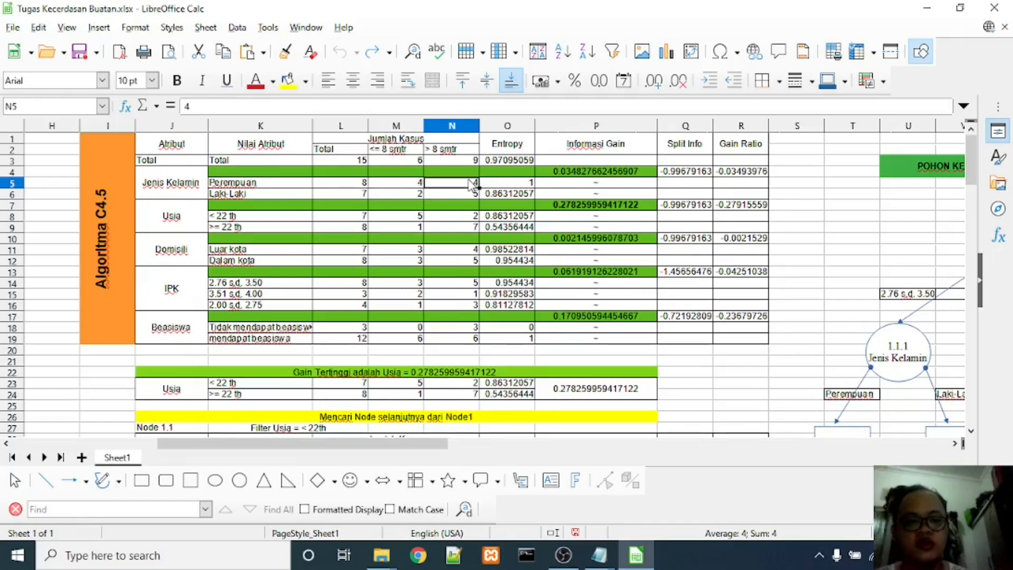
pyautogui.click(355, 183)
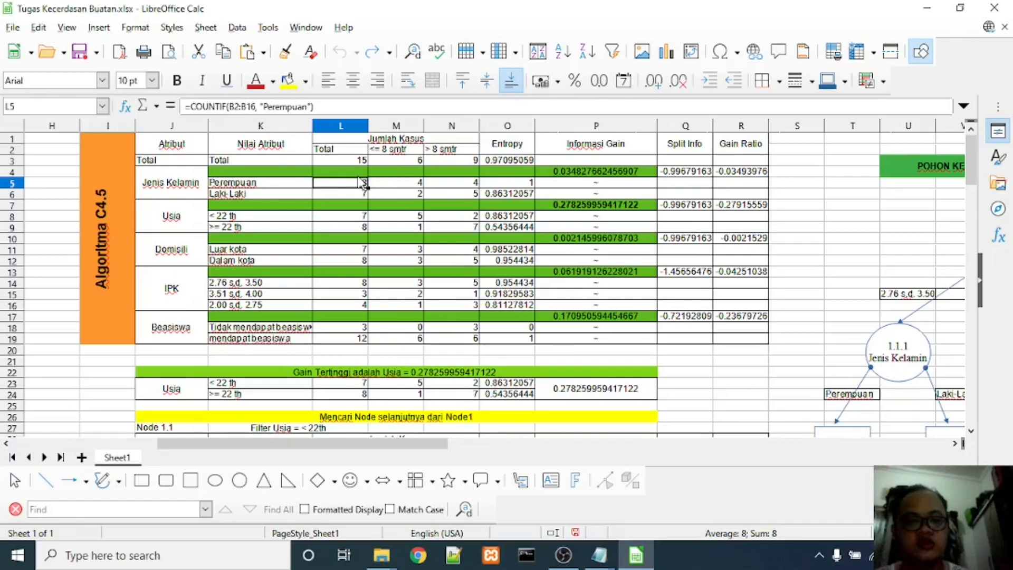
# - Check the Laki-Laki total in L6 and the Usia totals for < 22 th and >= 22 th in L8 and L9
pyautogui.click(365, 194)
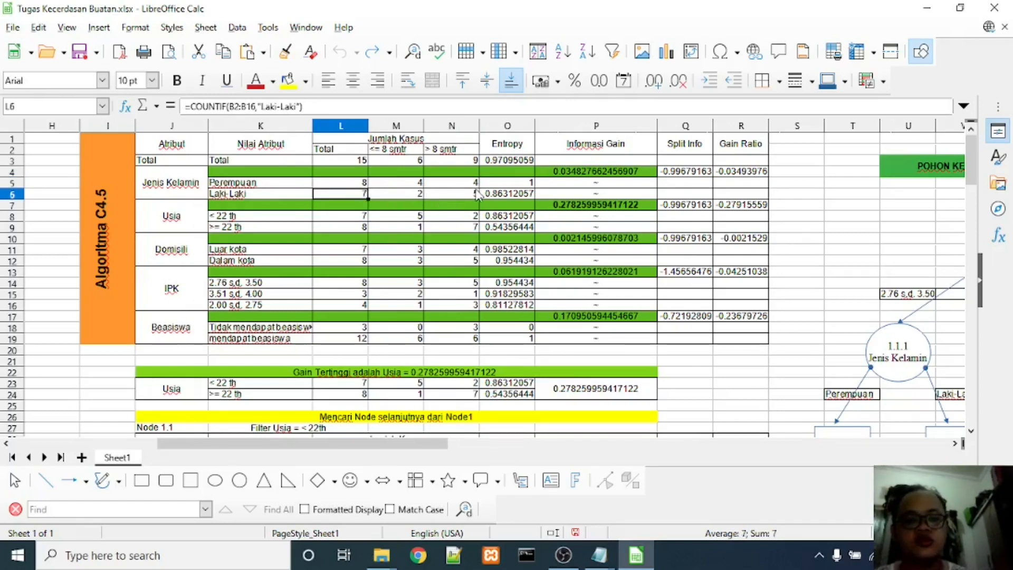
pyautogui.click(336, 219)
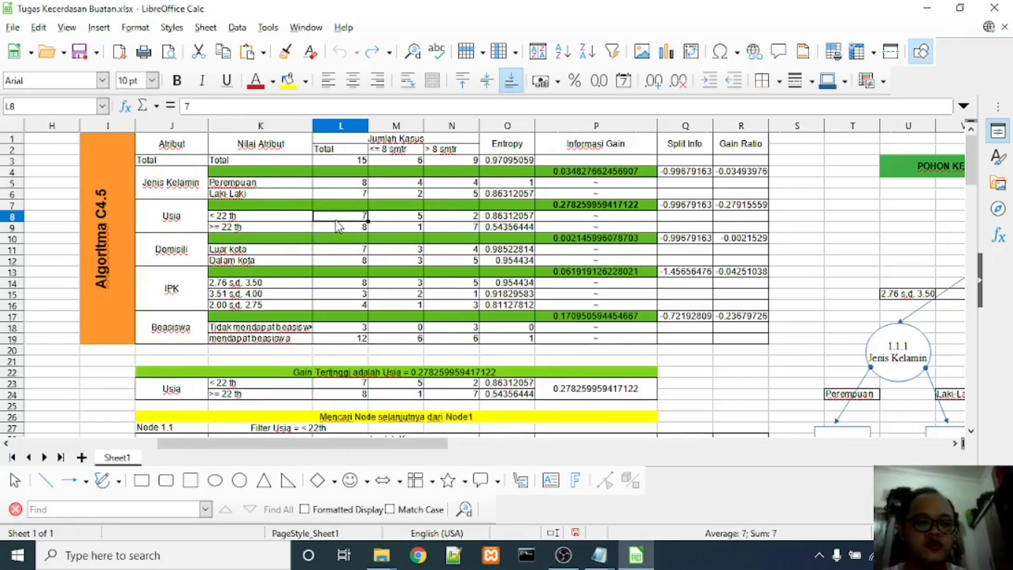
pyautogui.click(338, 227)
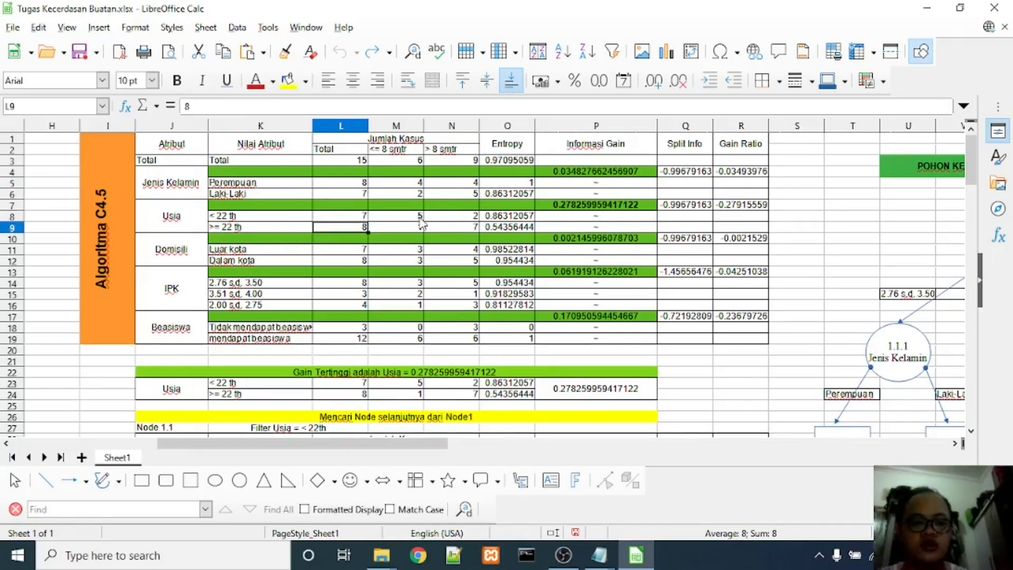
pyautogui.click(173, 217)
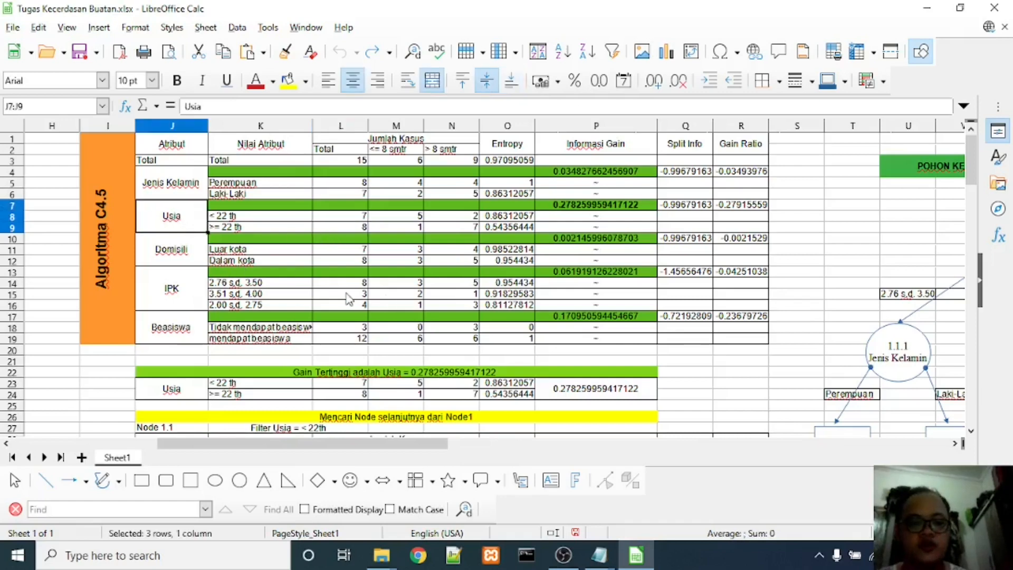
# - Review the IPK case counts for 2.76 s.d. 3.50 in L14, M14 and N14 and for 3.51 s.d. 4.00 in L15 and N15
pyautogui.click(365, 293)
pyautogui.click(364, 285)
pyautogui.click(402, 285)
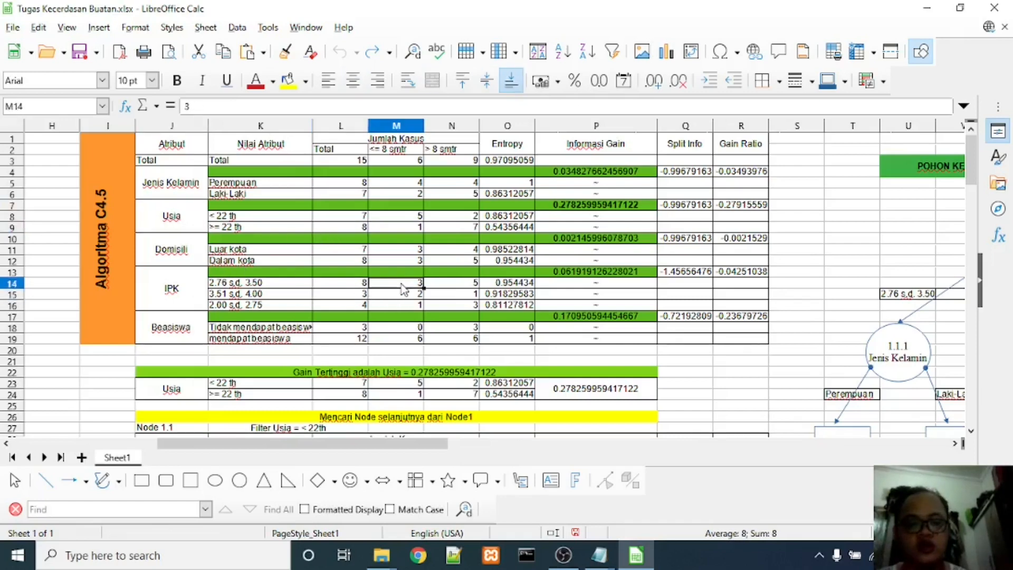
pyautogui.click(463, 287)
pyautogui.click(410, 285)
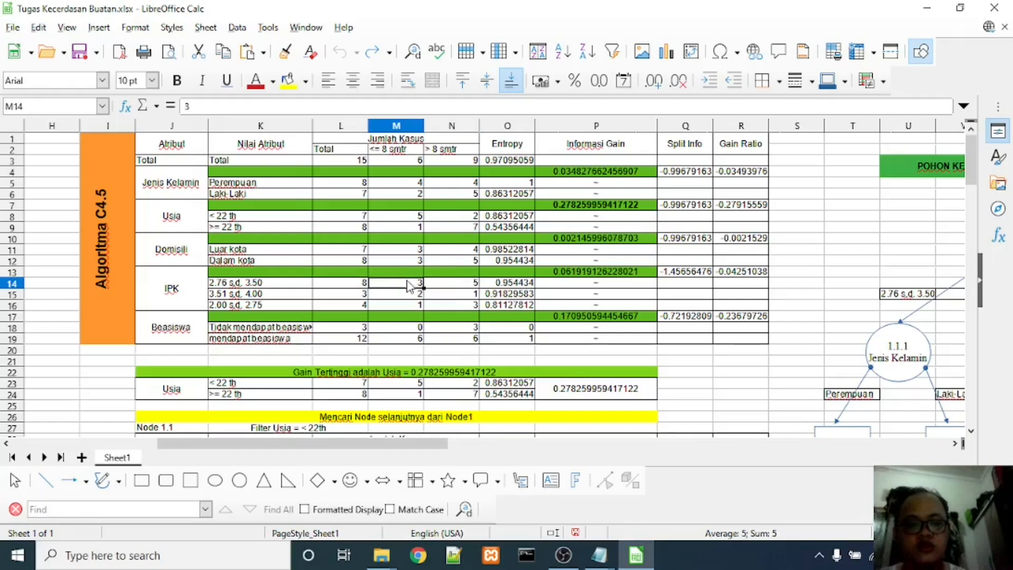
pyautogui.click(447, 299)
pyautogui.click(416, 285)
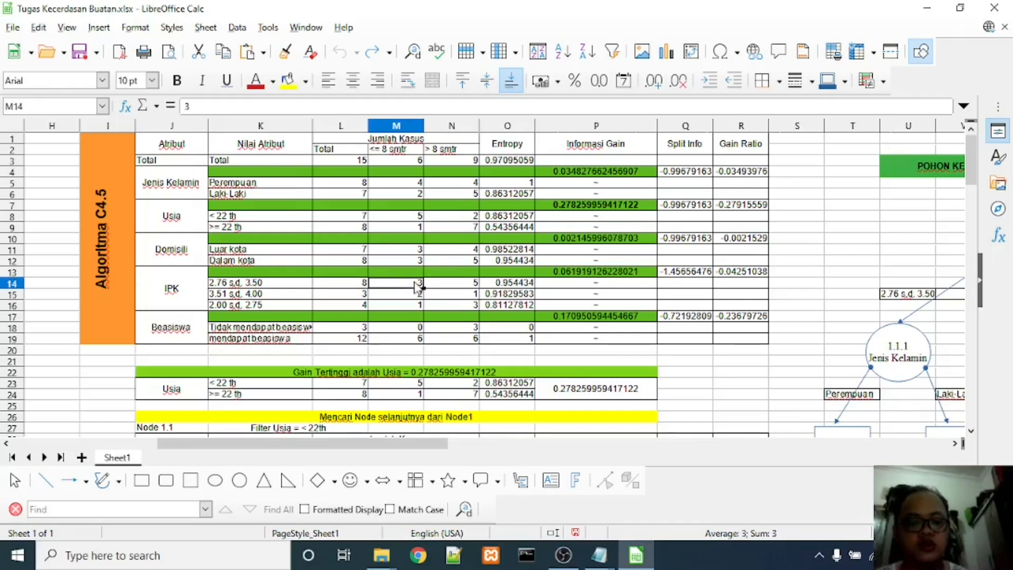
# - Highlight all attribute case counts in L5:N19, and select the Jenis Kelamin block with its totals in J4:L6
pyautogui.moveTo(472, 339); pyautogui.dragTo(359, 184)
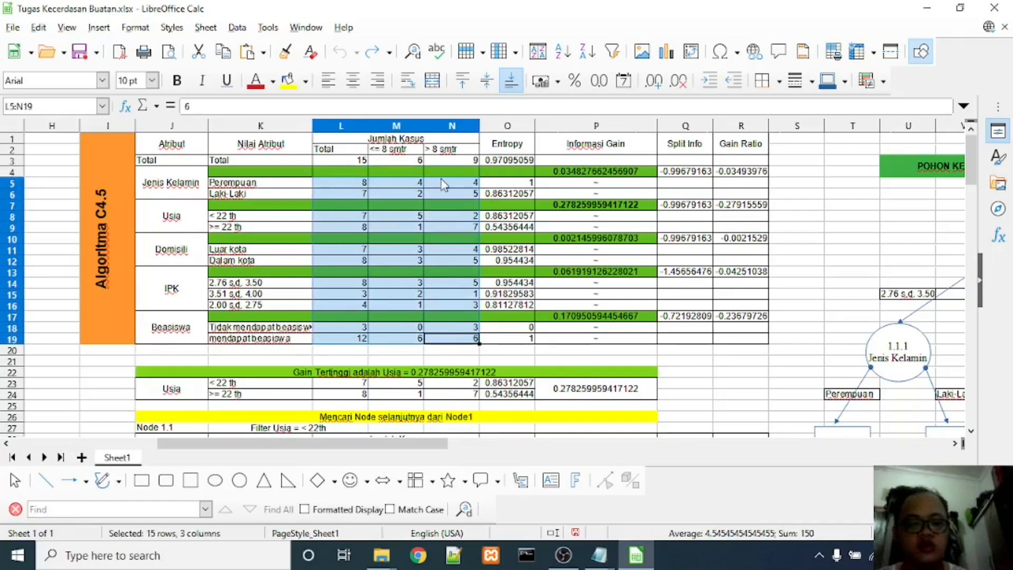
pyautogui.click(338, 184)
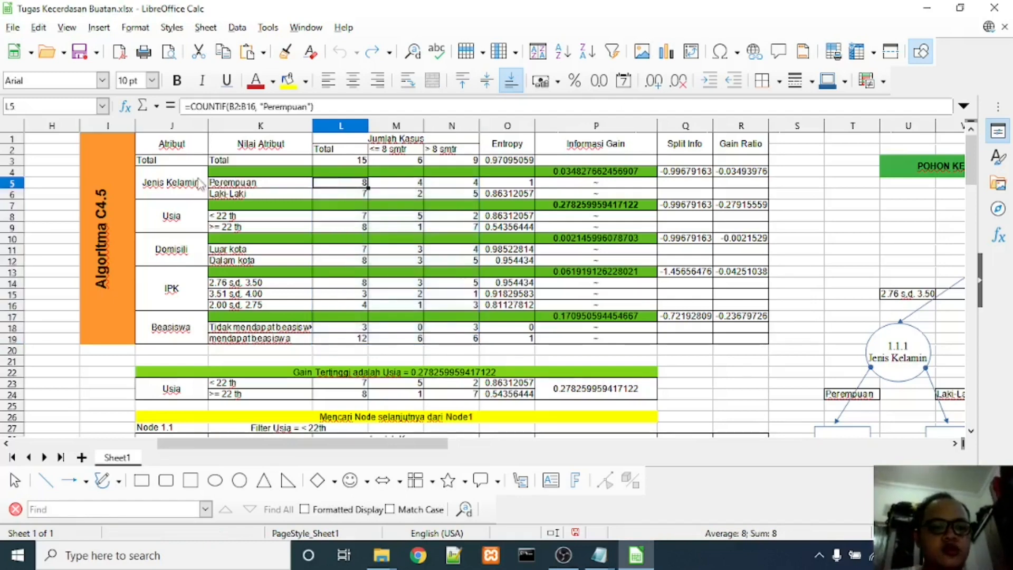
pyautogui.click(178, 189)
pyautogui.hotkey('shift', 'Right')
pyautogui.hotkey('shift', 'Right')
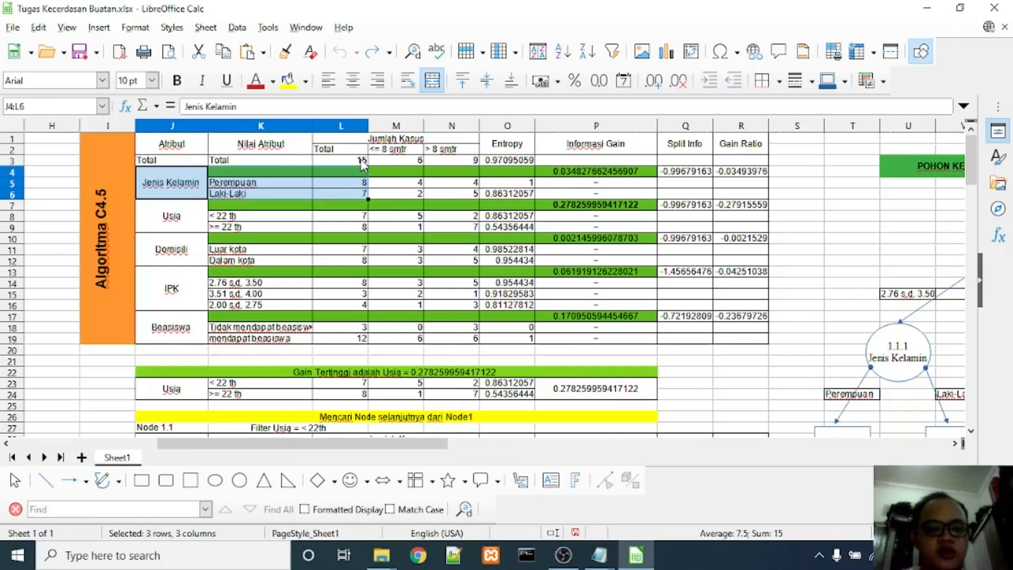
# - Review the case totals for Usia, Domisili and IPK in the attribute table, ending on the IPK attribute cell
pyautogui.click(342, 219)
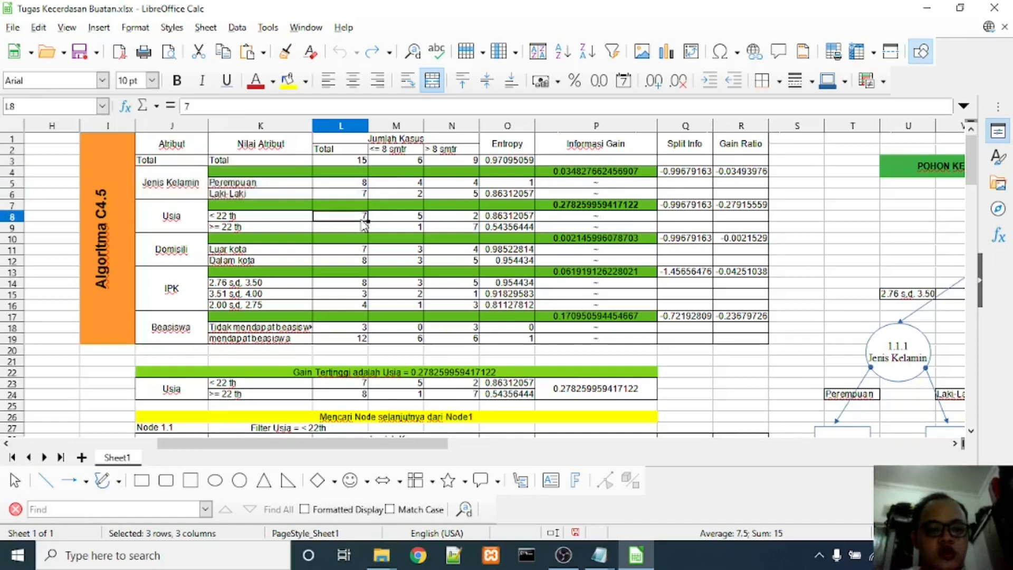
pyautogui.click(342, 249)
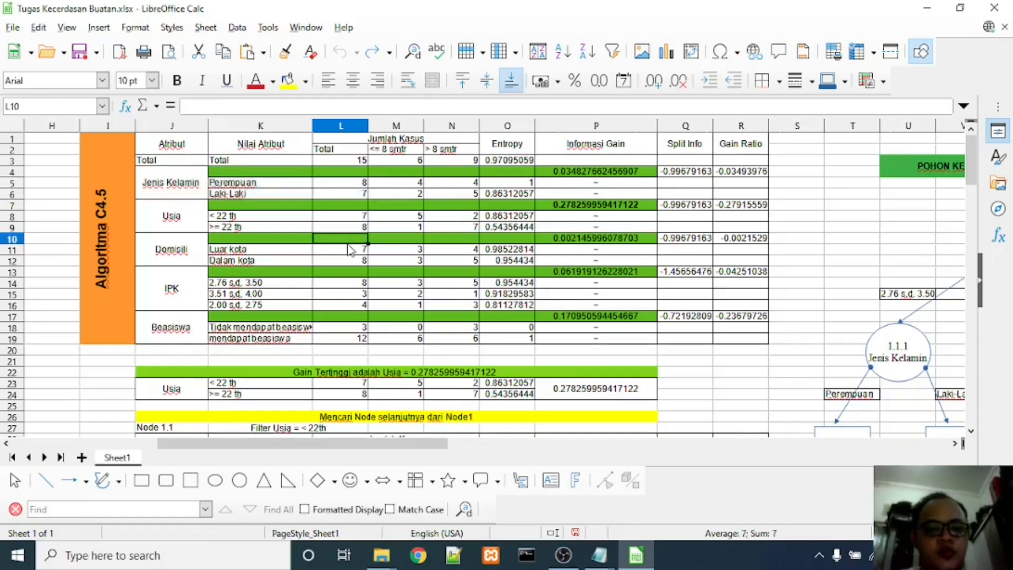
pyautogui.click(344, 284)
pyautogui.click(182, 304)
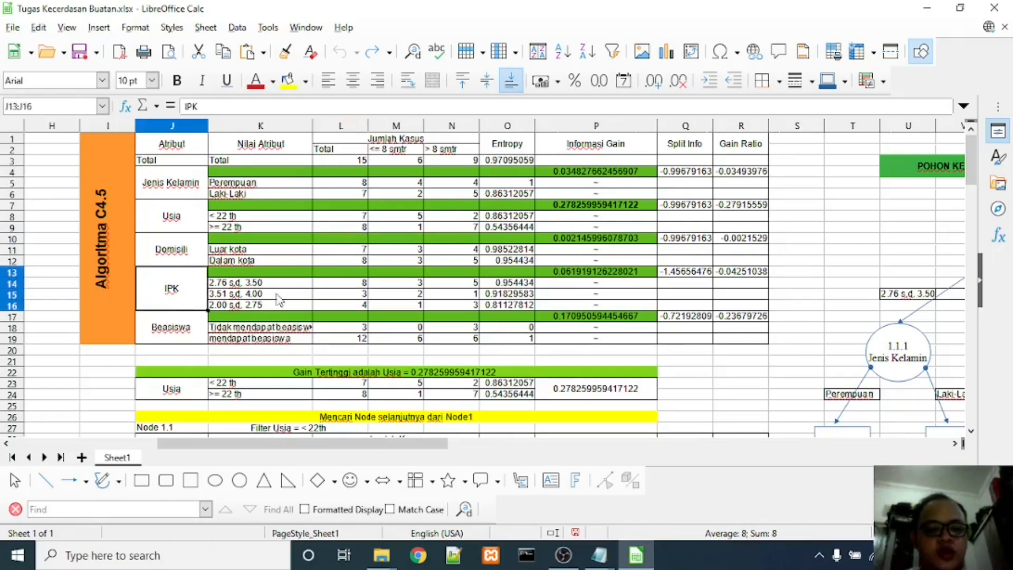
# - Check the Beasiswa totals in L18 and L19 and the IPK 2.76 s.d. 3.50 total in L14
pyautogui.click(186, 341)
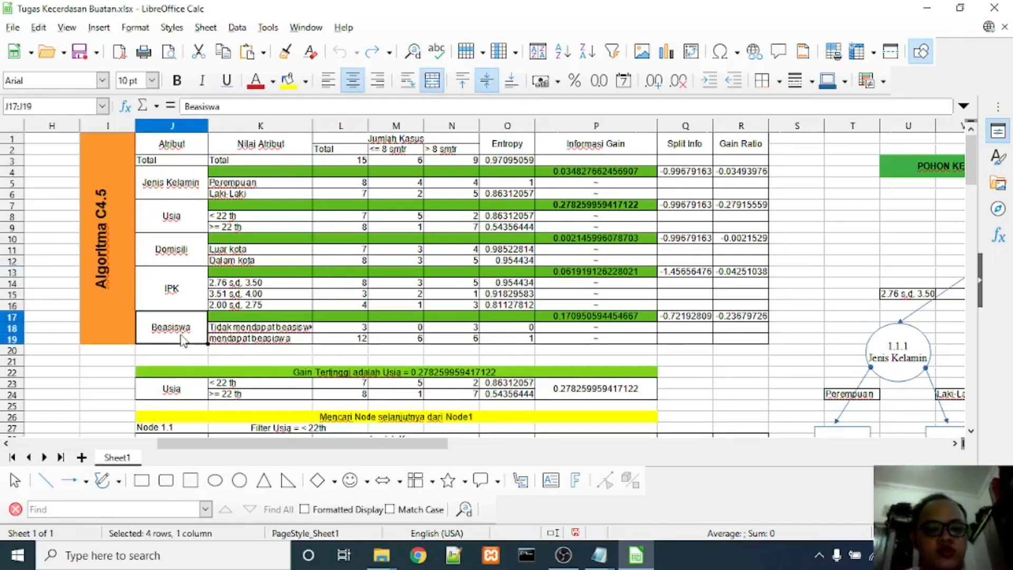
pyautogui.click(379, 331)
pyautogui.click(353, 338)
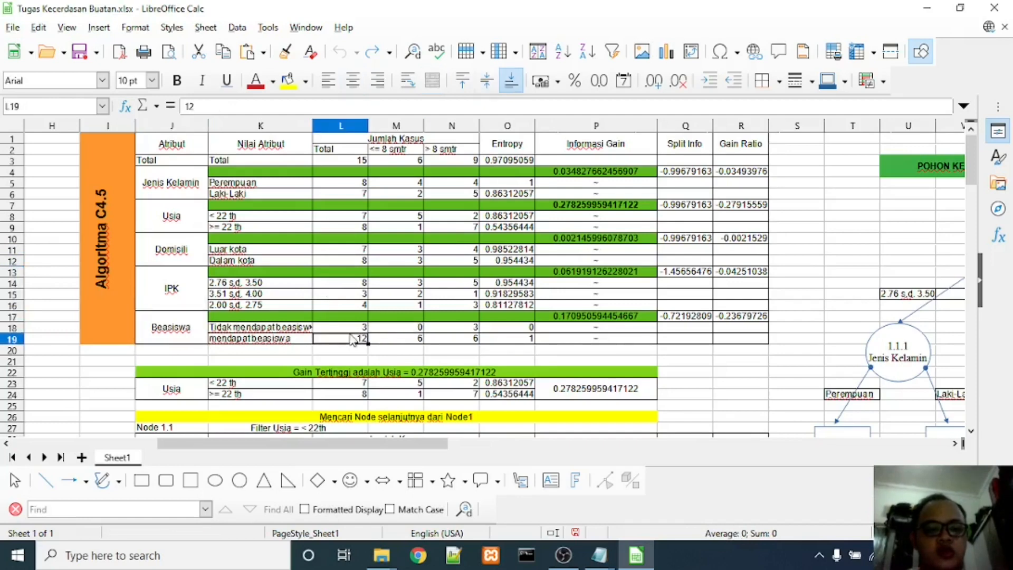
pyautogui.doubleClick(363, 327)
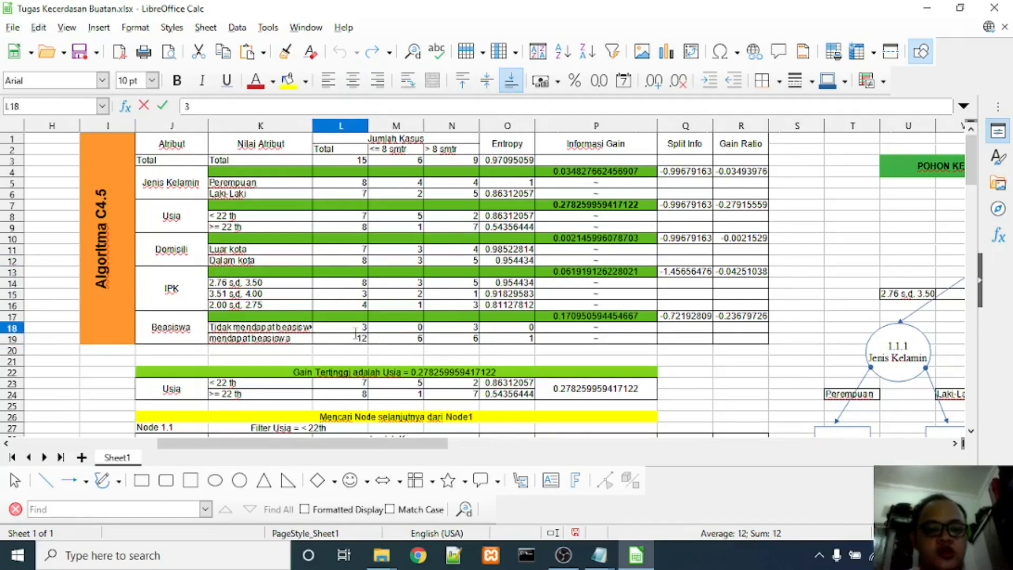
pyautogui.click(350, 340)
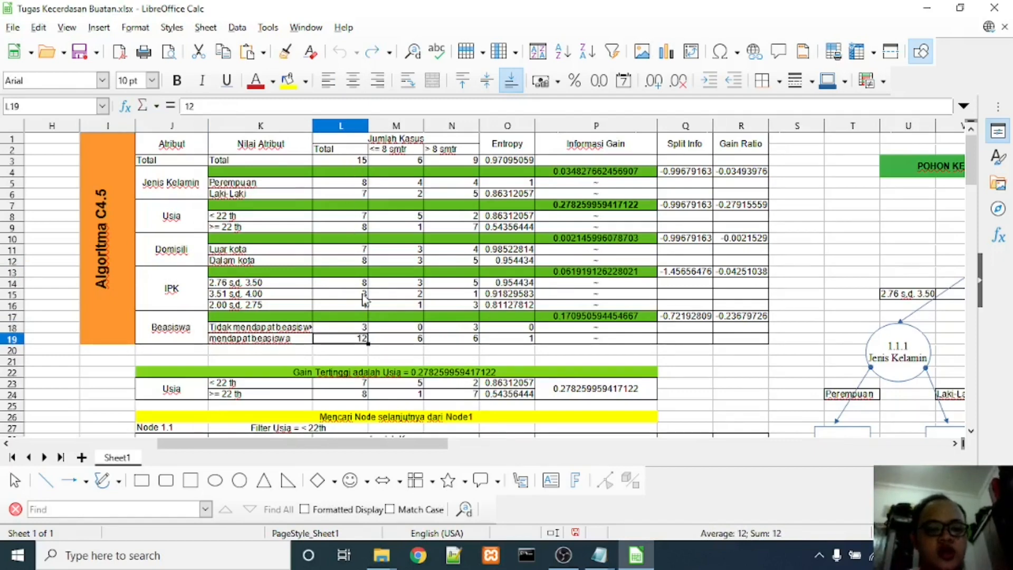
pyautogui.click(194, 305)
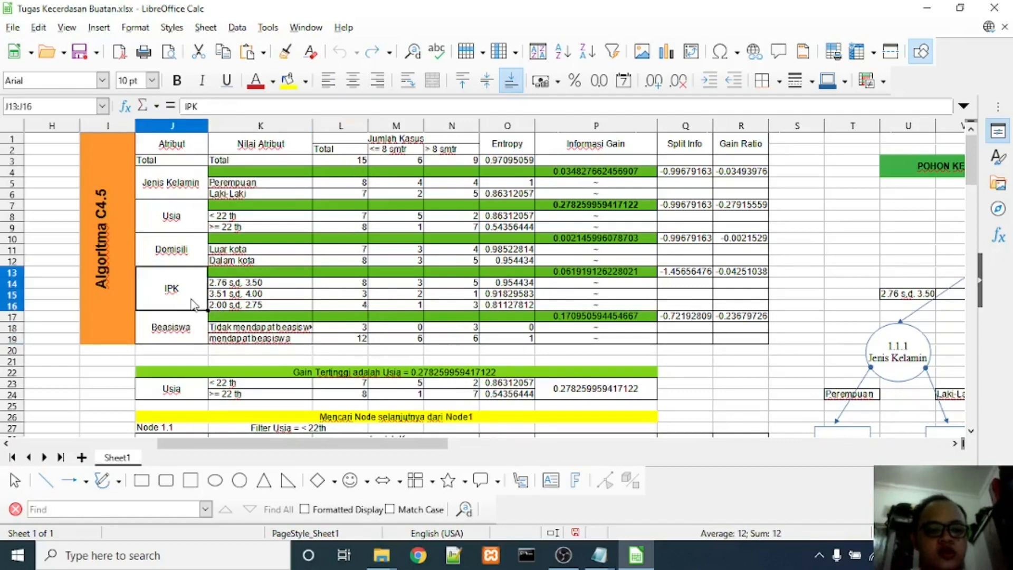
pyautogui.click(347, 286)
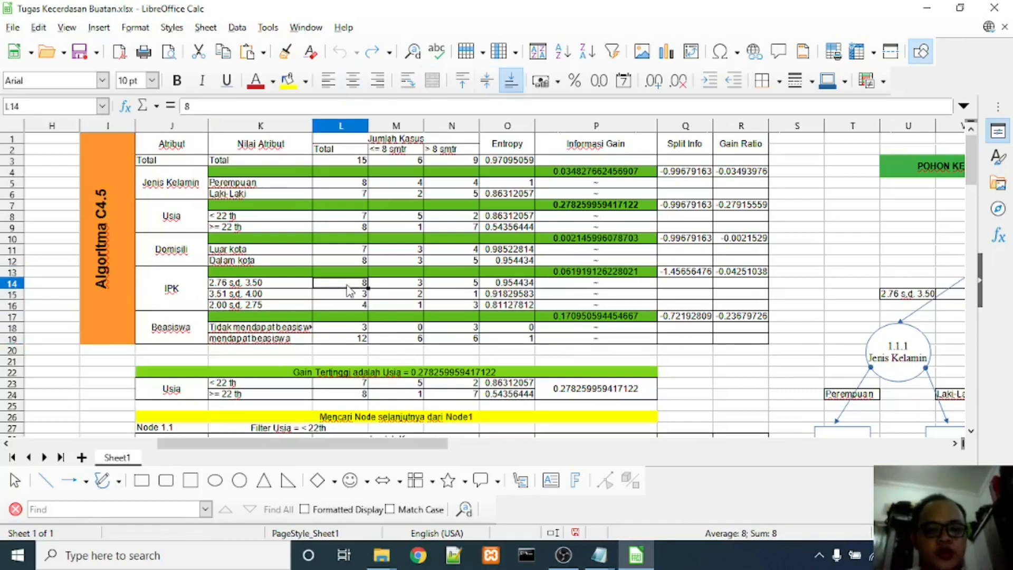
# - Inspect the counting formulas for the overall total in L3, Perempuan in L5 and Laki-Laki in L6
pyautogui.click(349, 159)
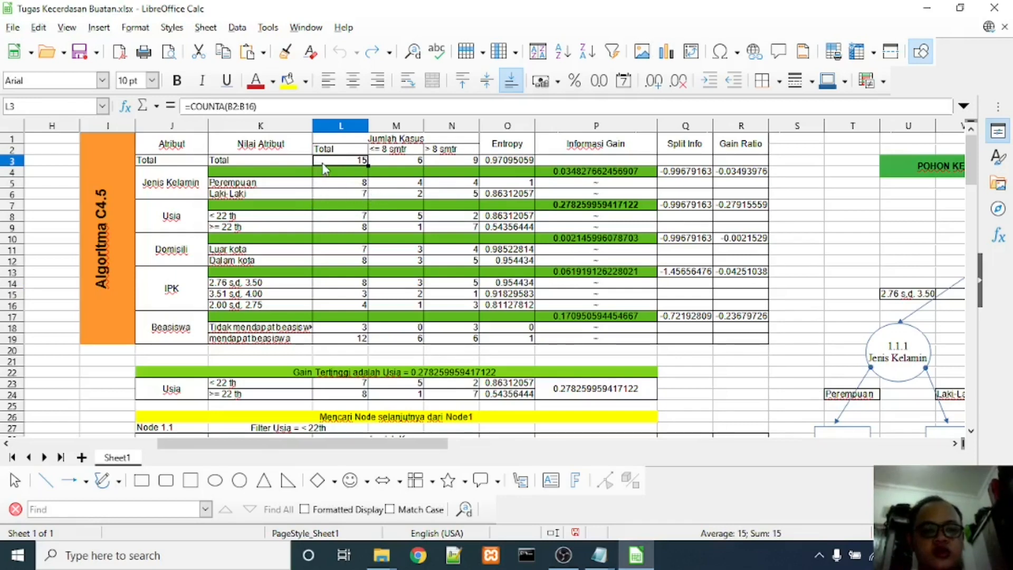
pyautogui.click(361, 185)
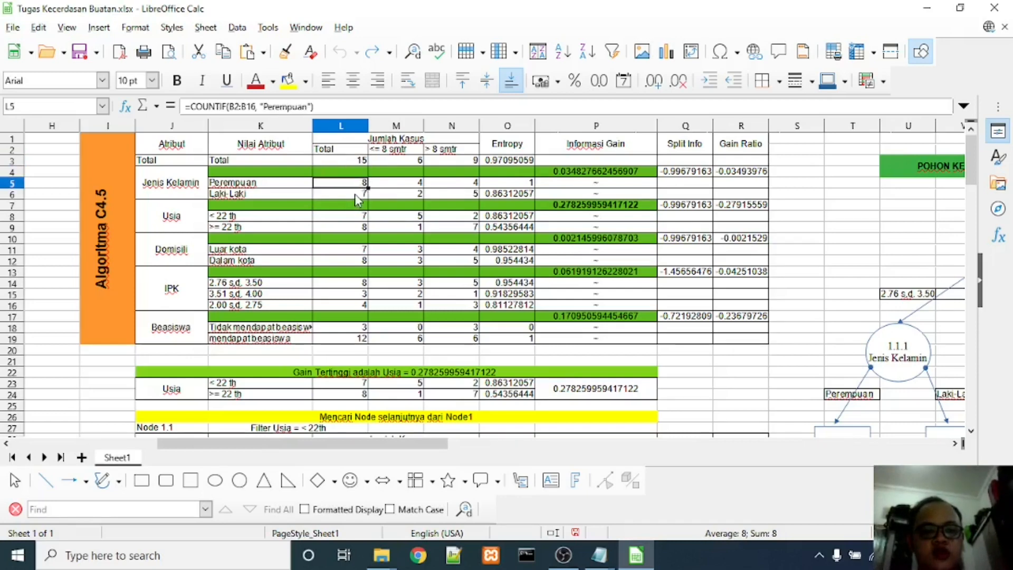
pyautogui.click(351, 195)
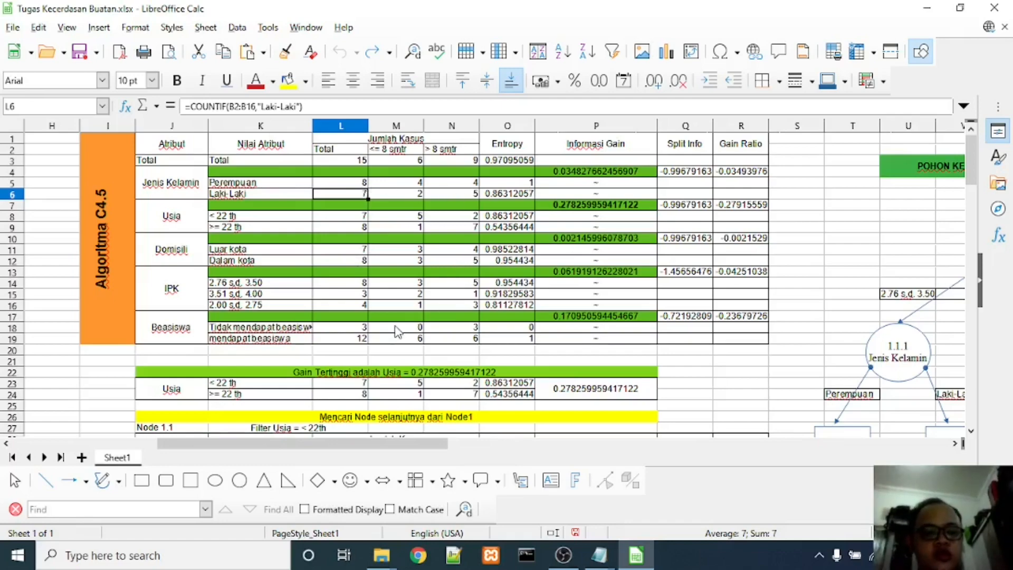
pyautogui.hotkey('shift', 'Down')
pyautogui.hotkey('shift', 'Right')
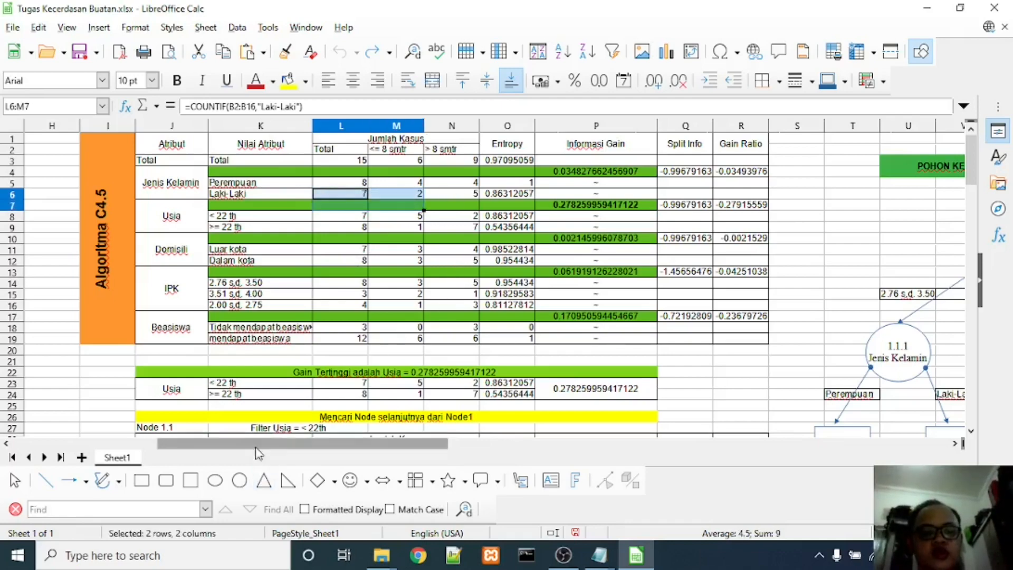
# - Compare the Atribut column with the dataset by highlighting the attribute headings from Jenis Kelamin to Beasiswa in B1:F1
pyautogui.moveTo(257, 448); pyautogui.dragTo(125, 456)
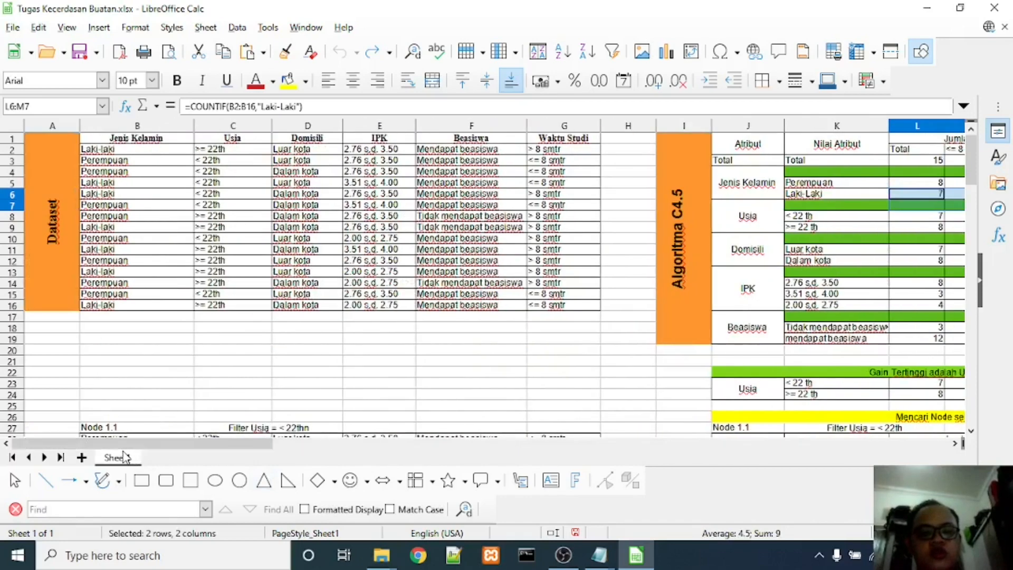
pyautogui.click(749, 152)
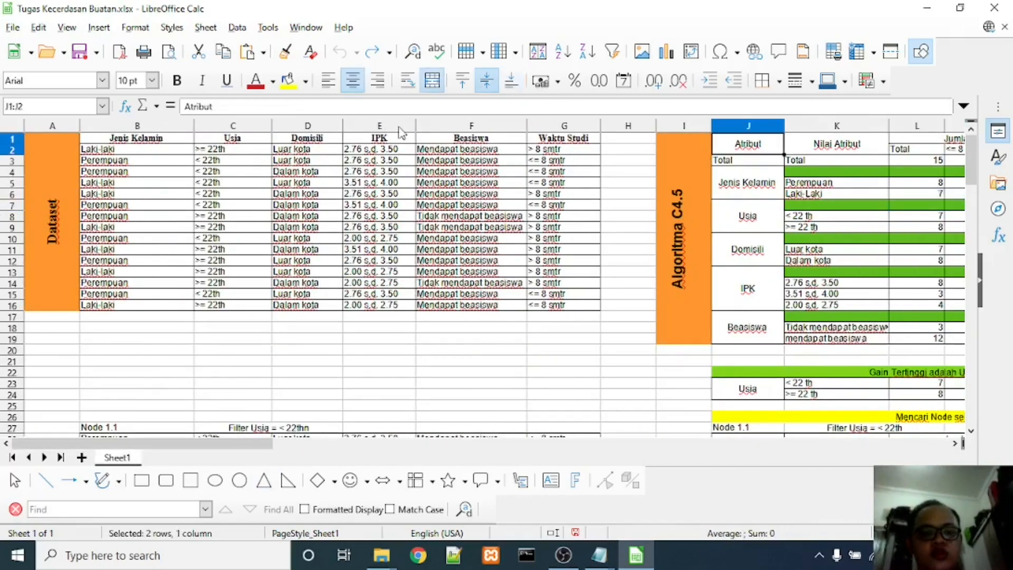
pyautogui.click(129, 140)
pyautogui.hotkey('shift', 'Right')
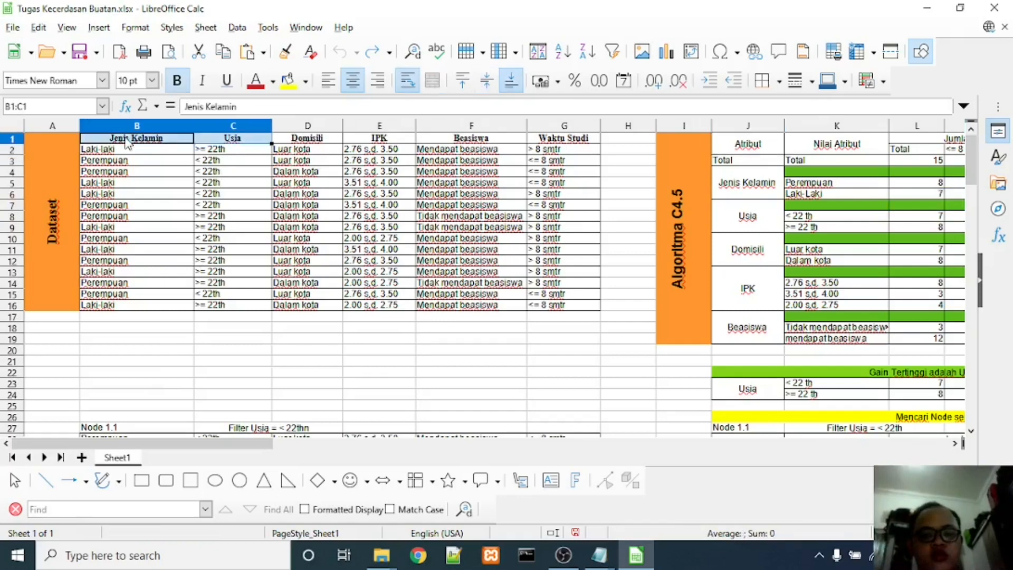
pyautogui.hotkey('shift', 'Right')
pyautogui.hotkey('shift', 'Right')
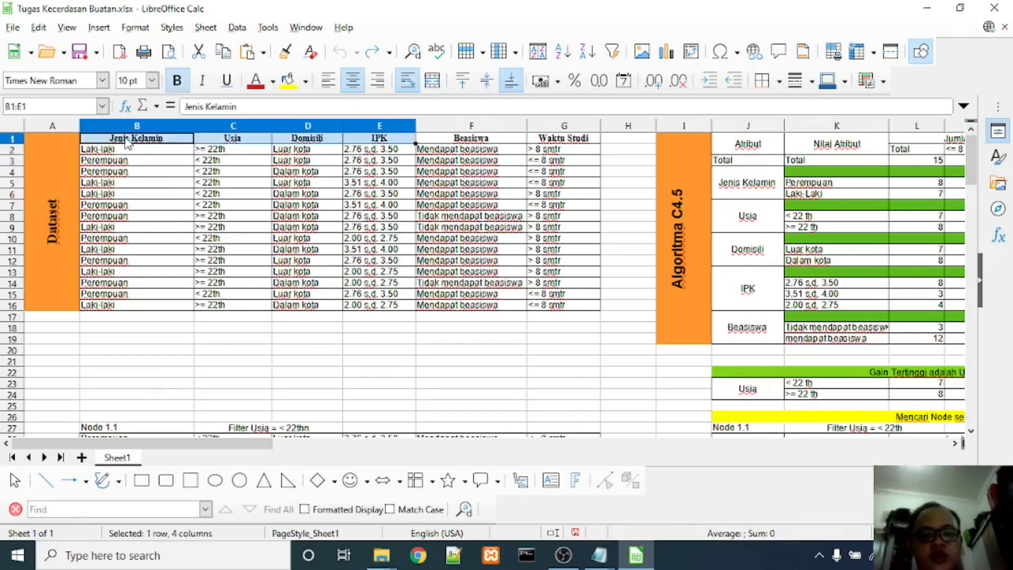
pyautogui.hotkey('shift', 'Right')
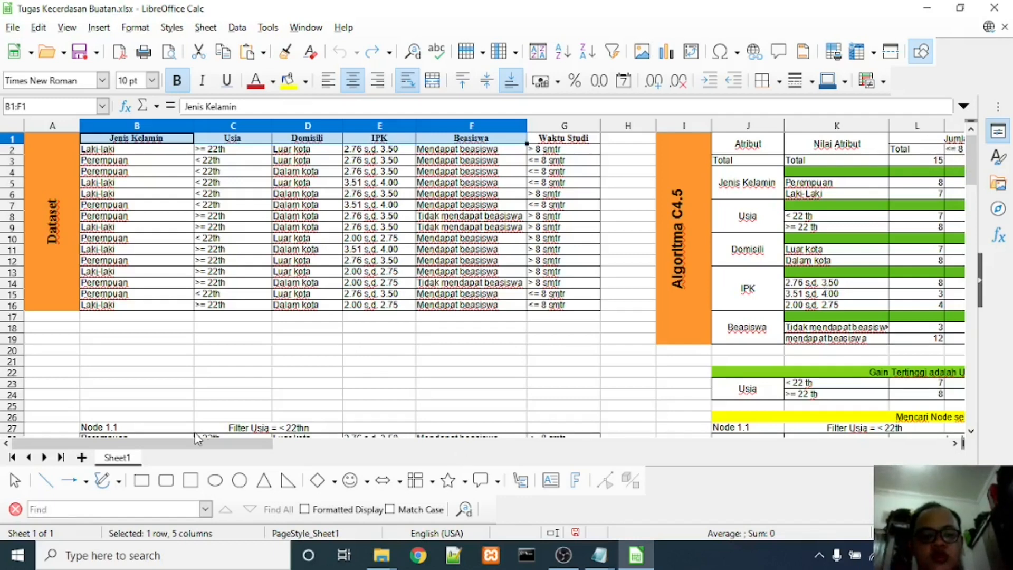
# - Open the Jenis Kelamin information gain formula in P4 and examine its O3 and (L5/L3) terms
pyautogui.moveTo(191, 450); pyautogui.dragTo(323, 457)
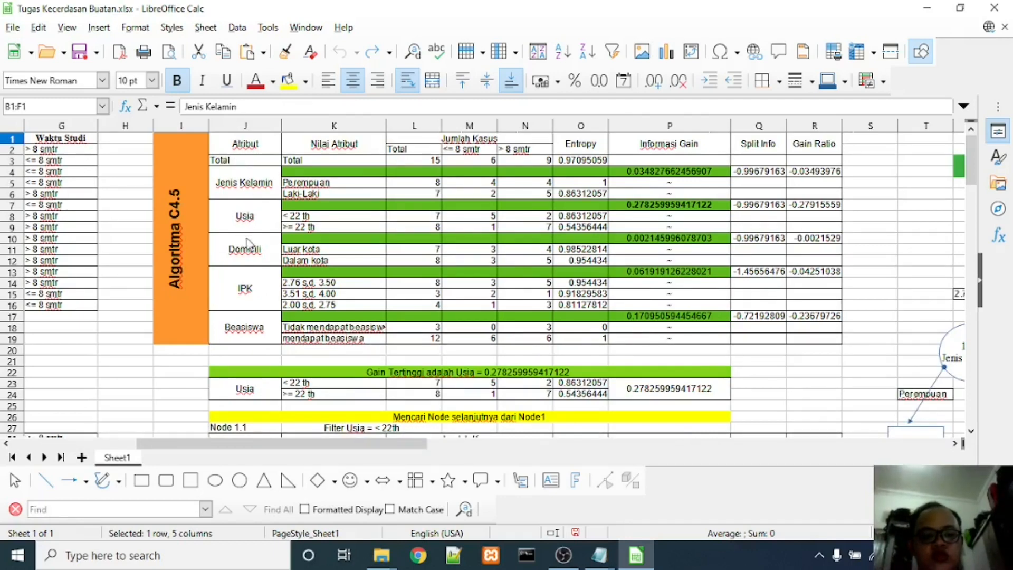
pyautogui.click(644, 174)
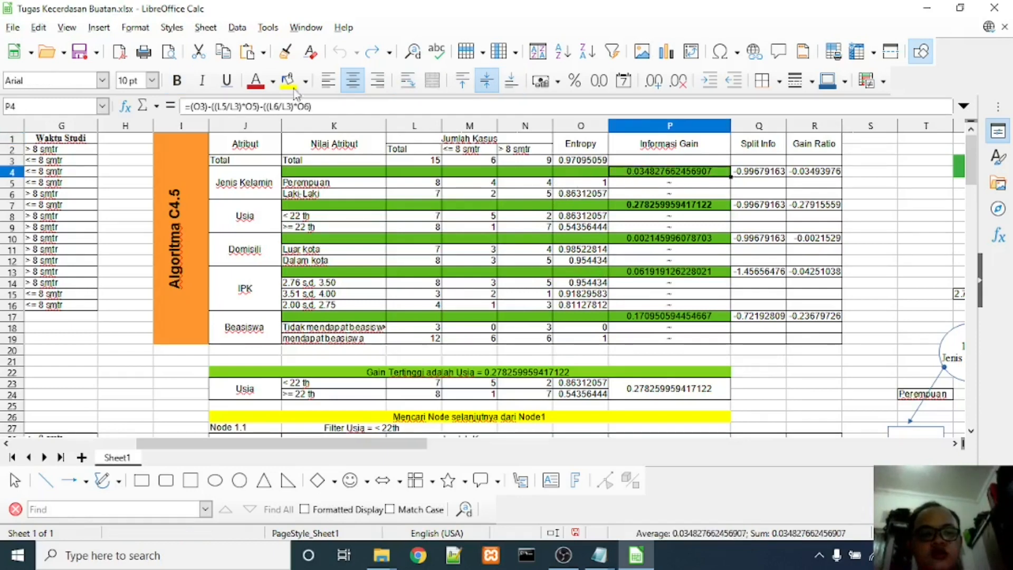
pyautogui.click(194, 104)
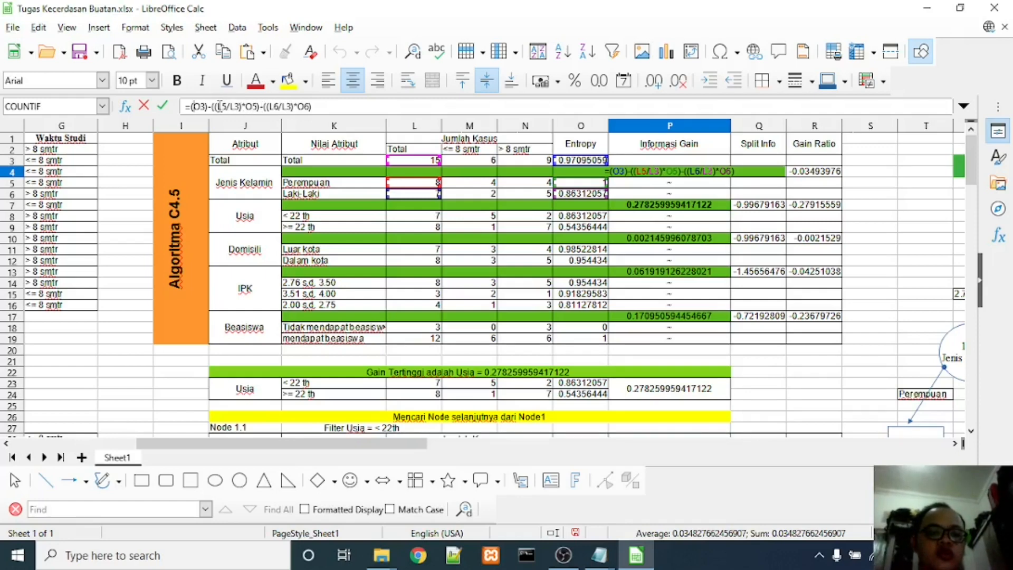
pyautogui.moveTo(213, 106)
pyautogui.mouseDown()
pyautogui.moveTo(252, 107)
pyautogui.moveTo(226, 107)
pyautogui.mouseUp()
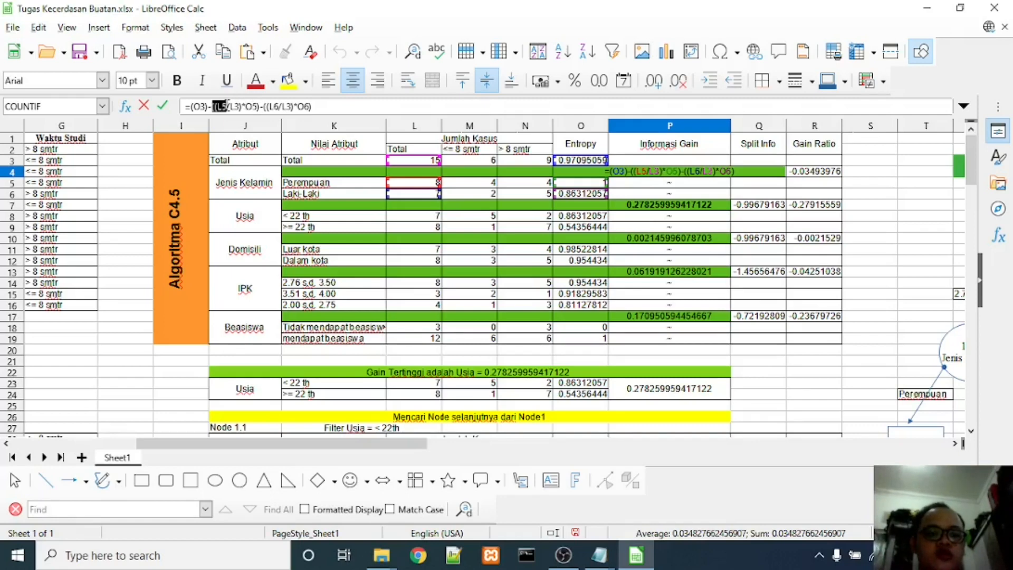
pyautogui.moveTo(231, 106); pyautogui.dragTo(244, 106)
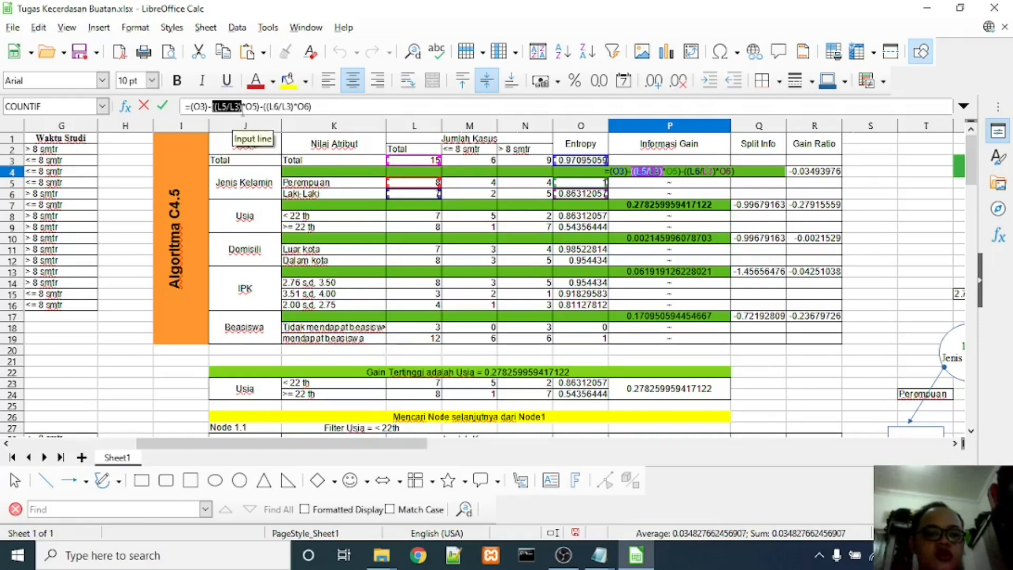
pyautogui.click(231, 107)
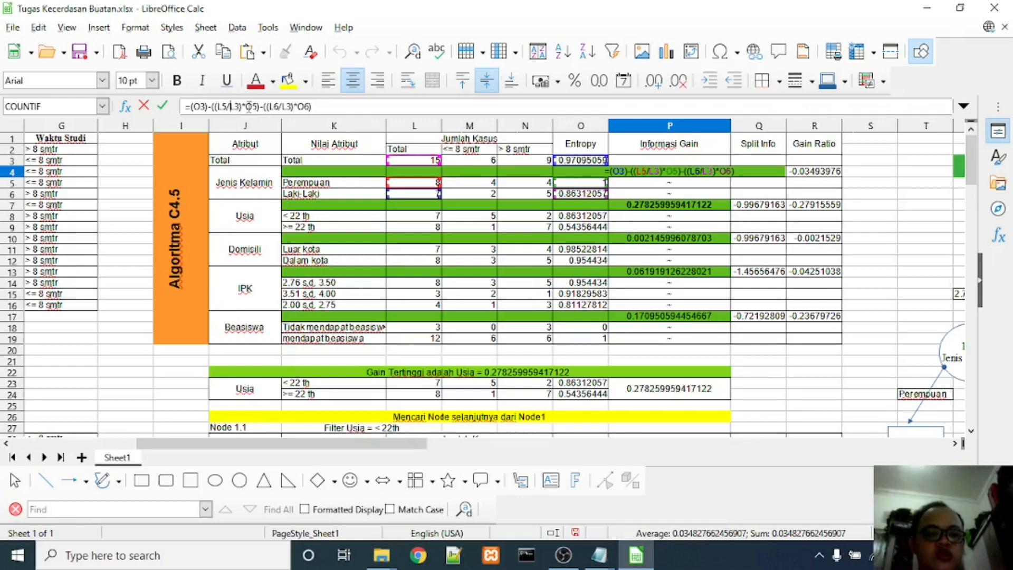
# - Examine the L6/L3 and L5/L3 ratios and the entropy references O5 and O6 in the P4 formula
pyautogui.moveTo(274, 107); pyautogui.dragTo(292, 107)
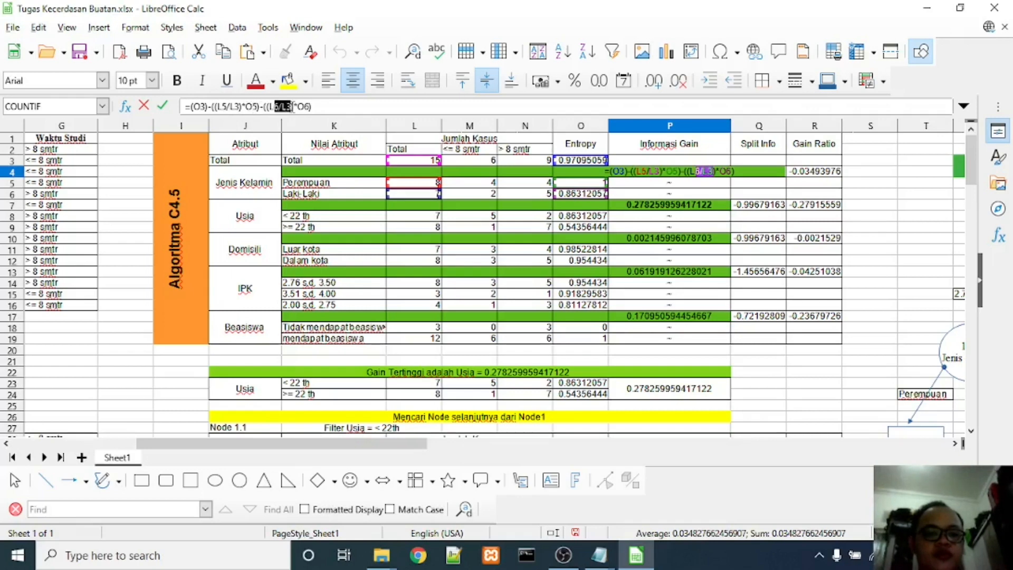
pyautogui.click(271, 107)
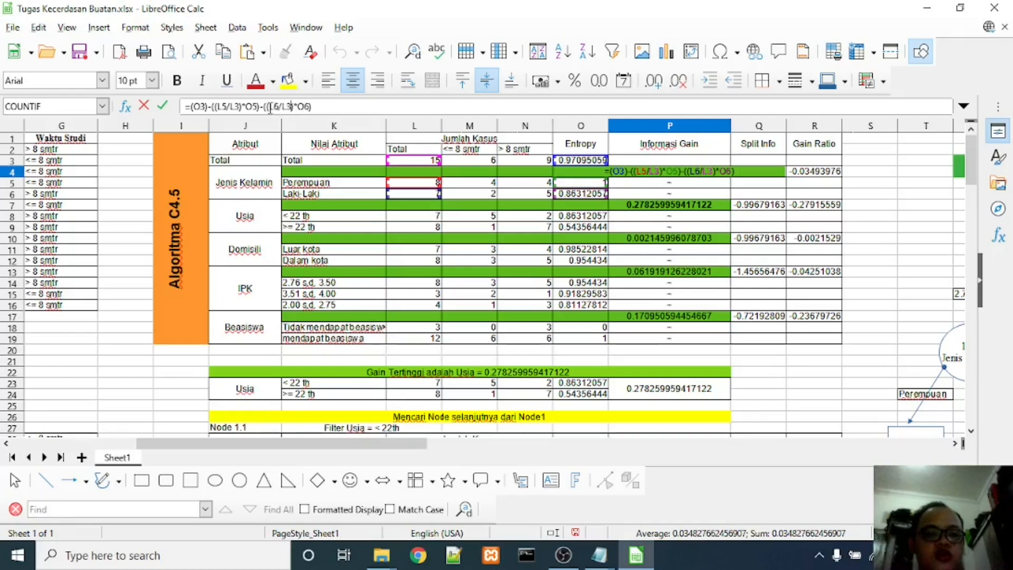
pyautogui.moveTo(243, 107); pyautogui.dragTo(222, 112)
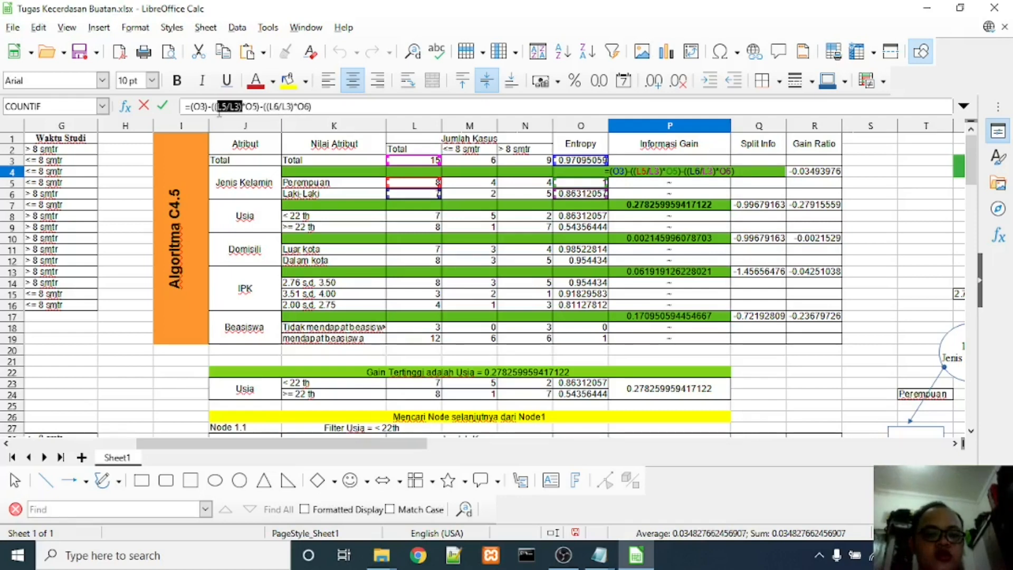
pyautogui.click(222, 108)
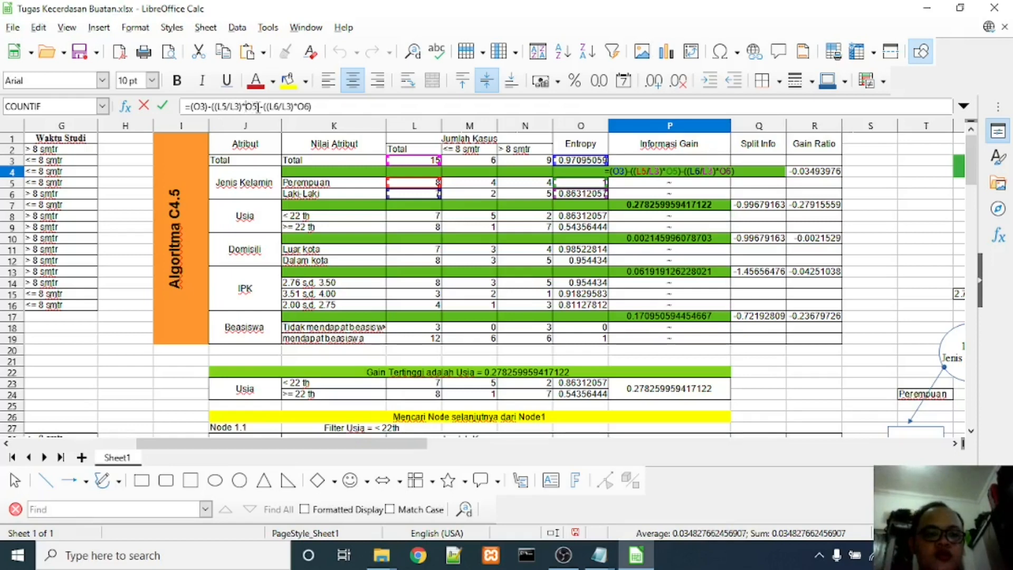
pyautogui.moveTo(258, 108); pyautogui.dragTo(242, 107)
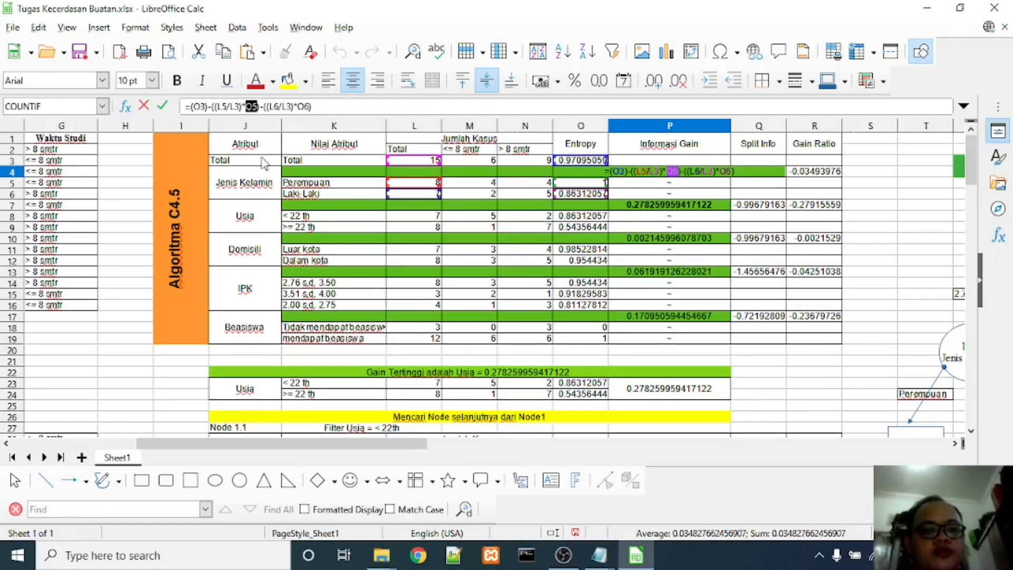
pyautogui.doubleClick(303, 106)
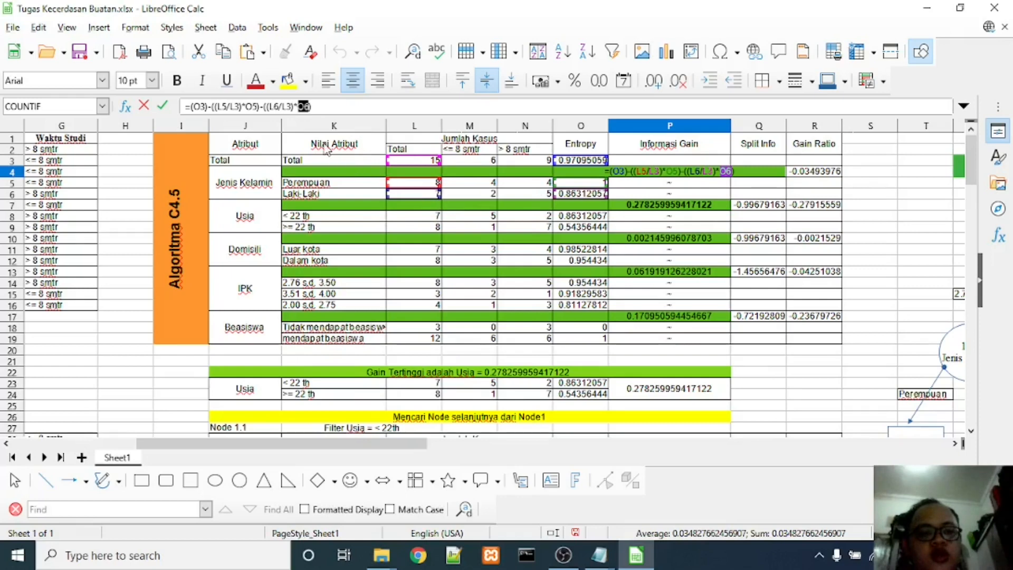
# - Try extending the P4 information gain formula with a third term, -((L7/L3)*O7), and undo the addition
pyautogui.click(321, 106)
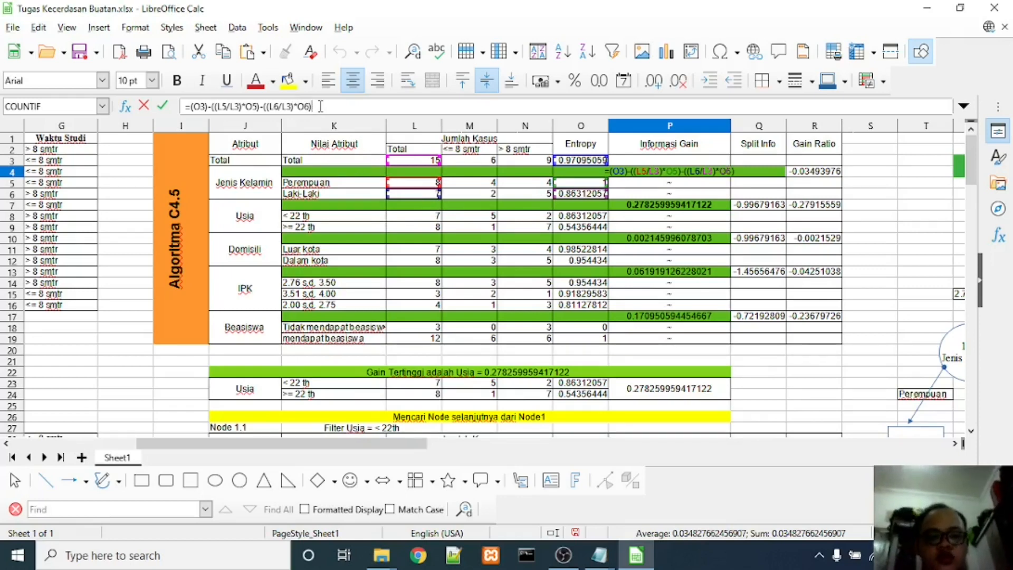
pyautogui.write('-')
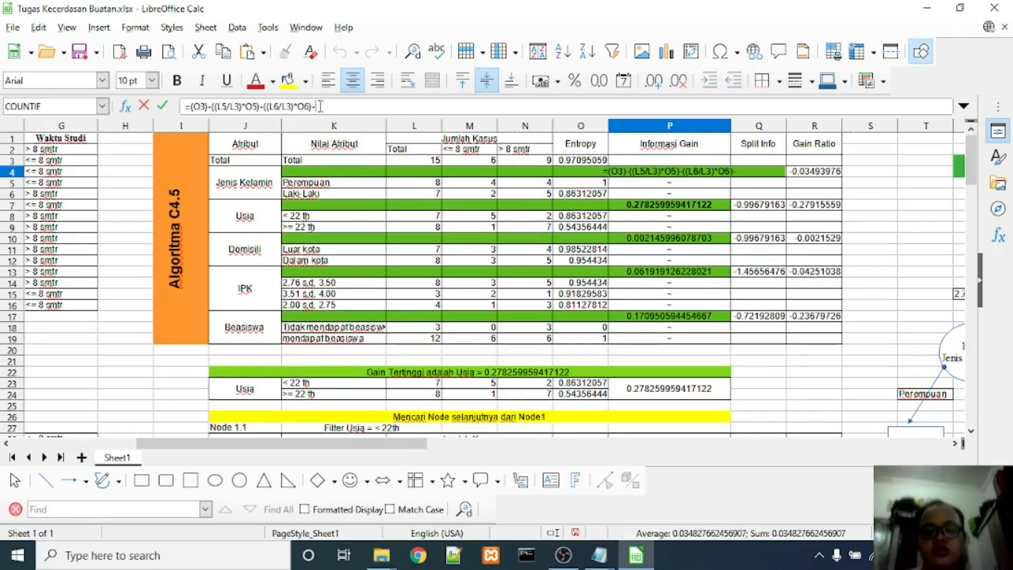
pyautogui.write('((L')
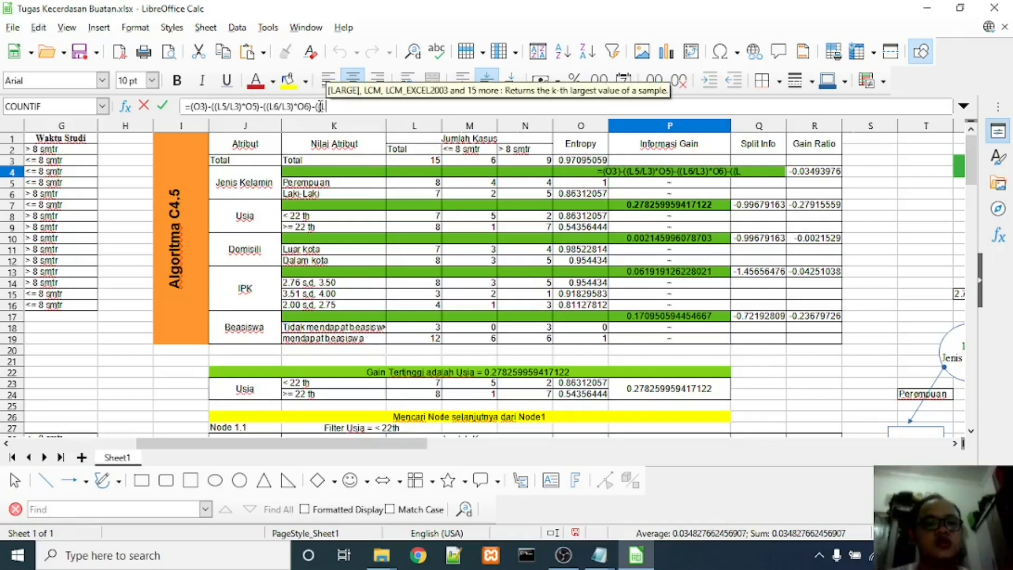
pyautogui.write('7')
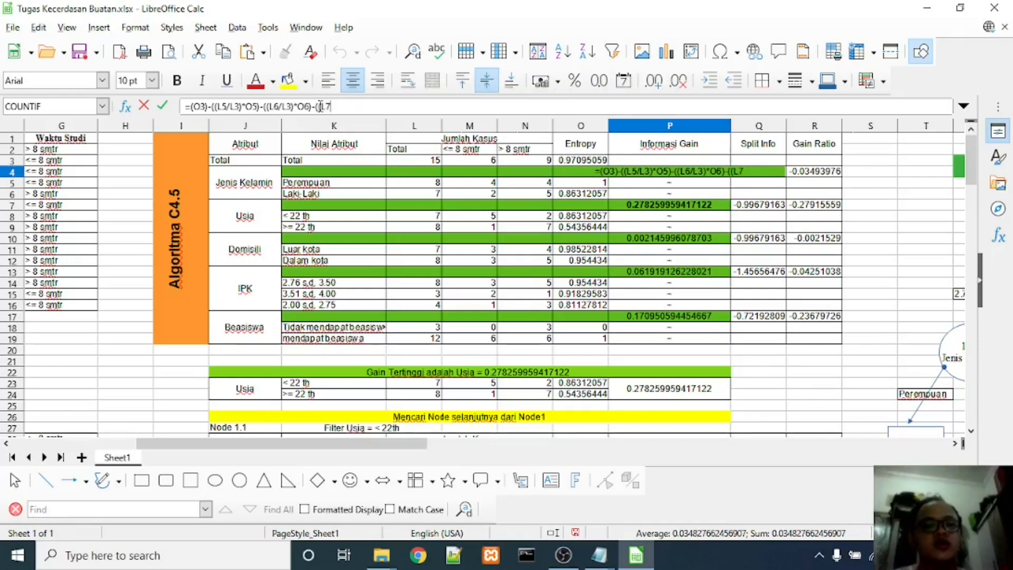
pyautogui.write('/')
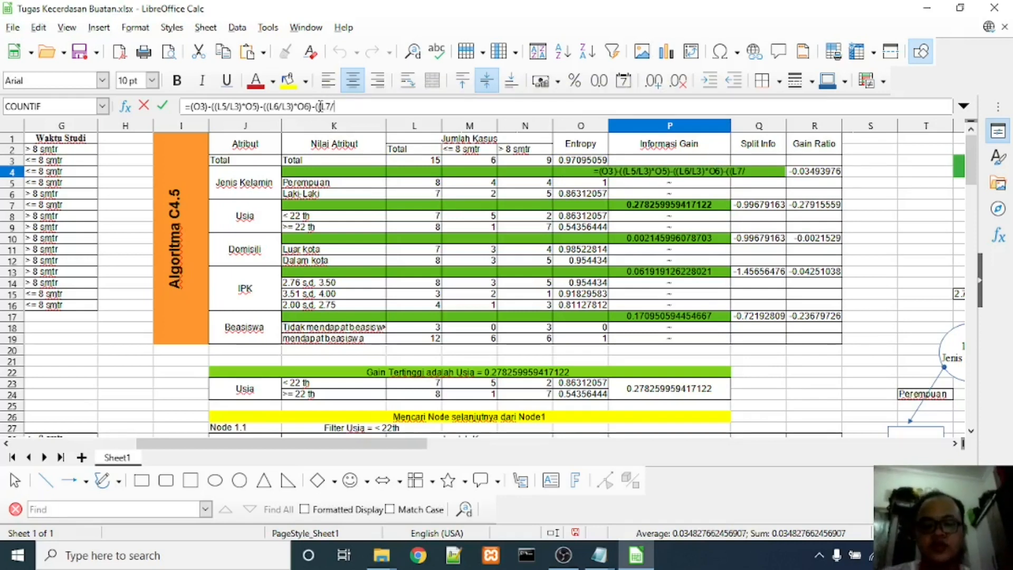
pyautogui.write('L3')
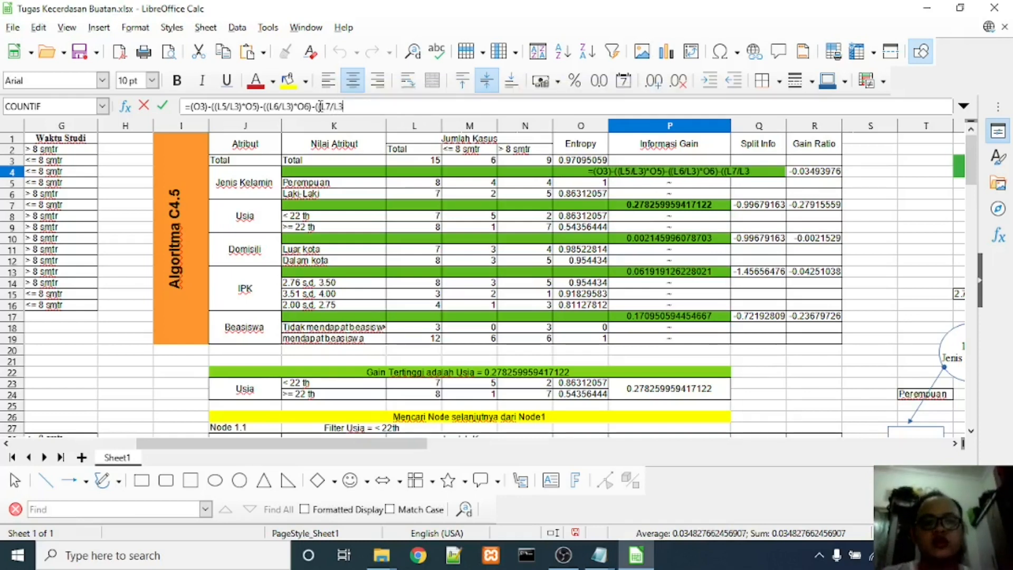
pyautogui.write(')*')
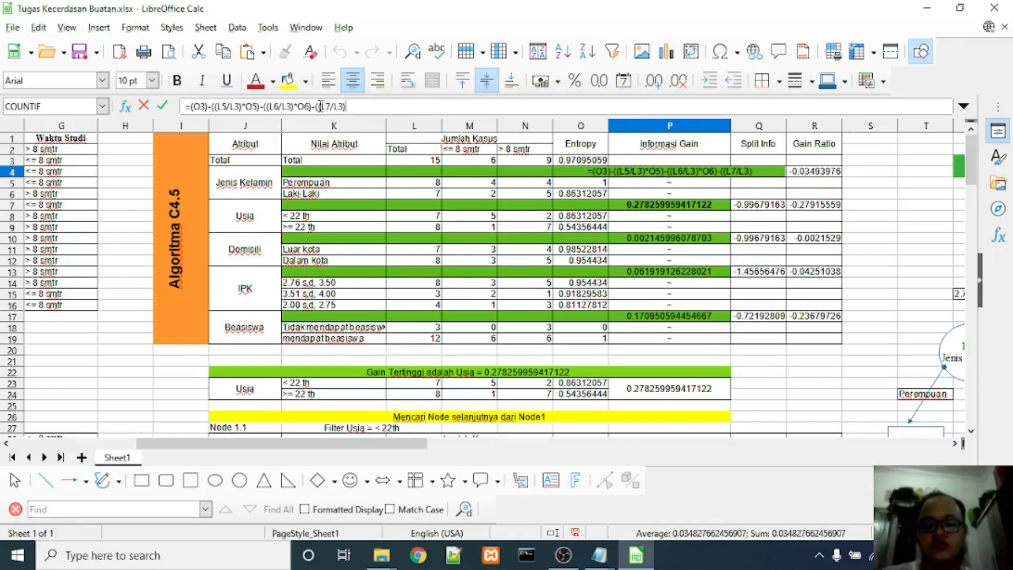
pyautogui.write('OO')
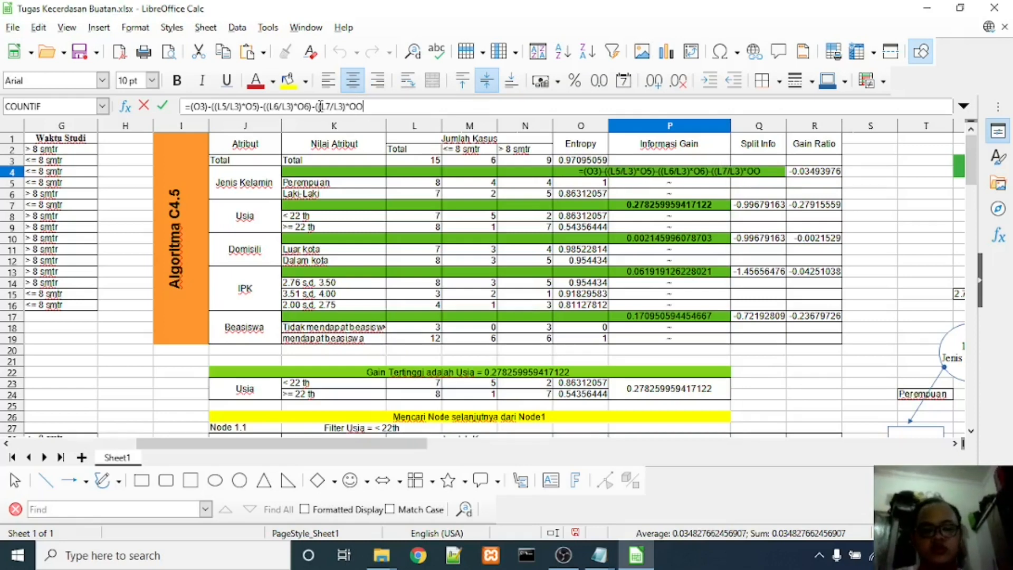
pyautogui.write('7')
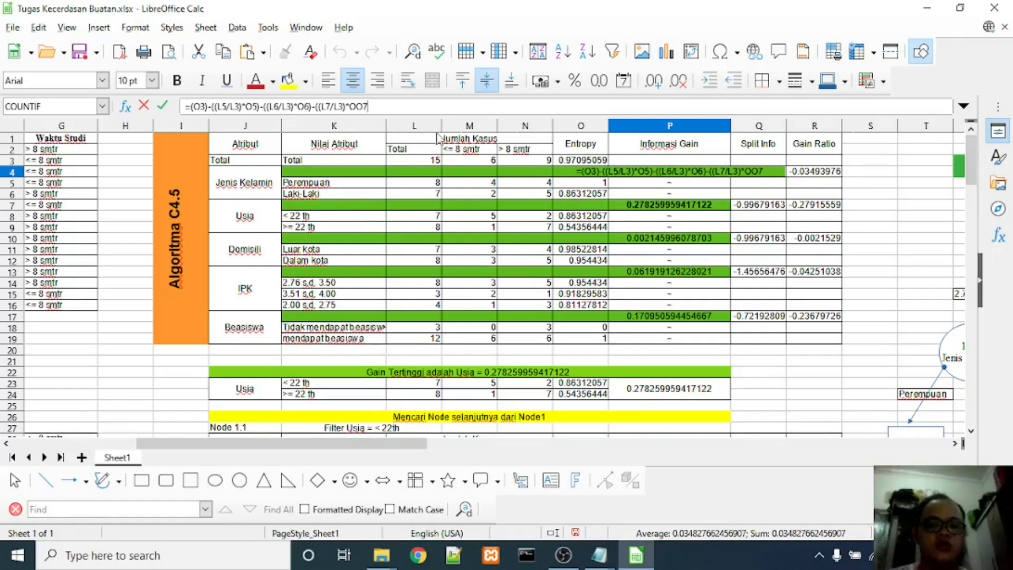
pyautogui.press('BackSpace')
pyautogui.press('BackSpace')
pyautogui.write('7)')
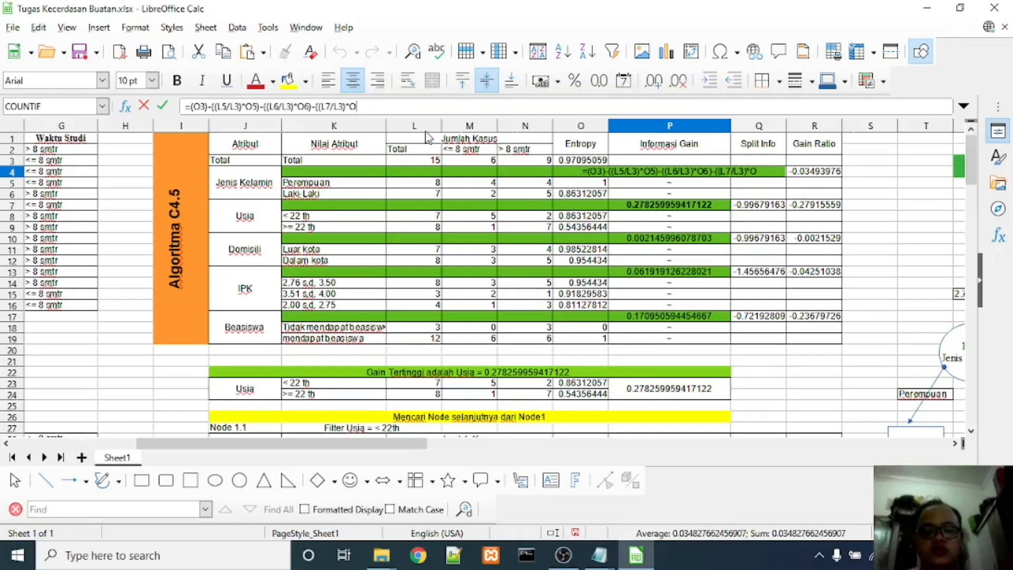
pyautogui.press('Return')
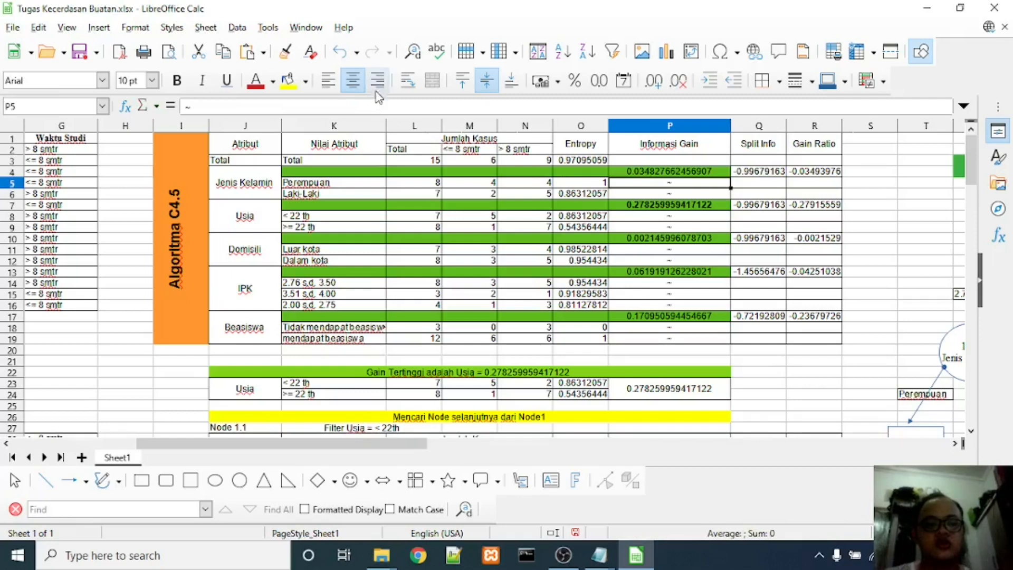
pyautogui.press('Up')
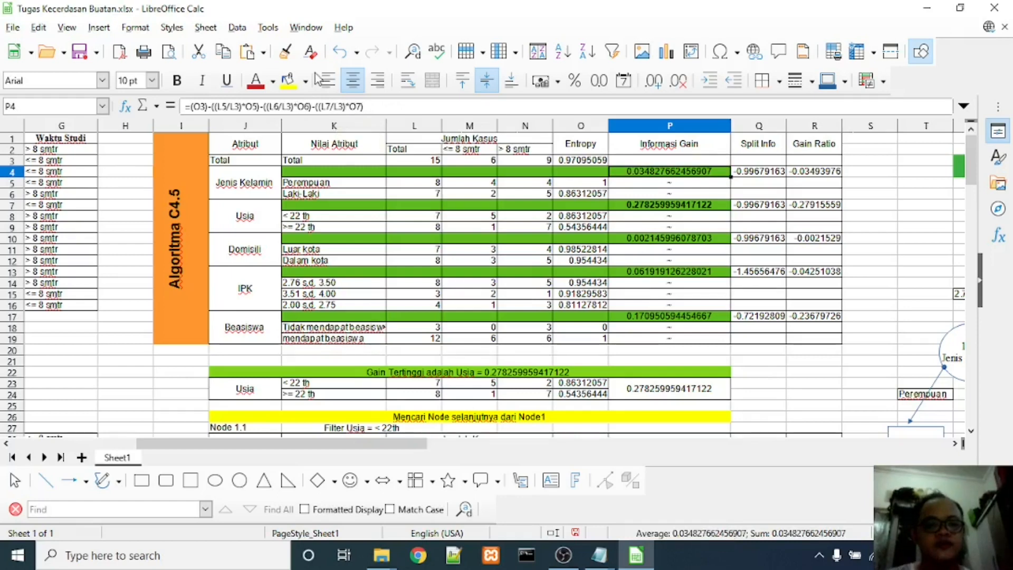
pyautogui.click(341, 53)
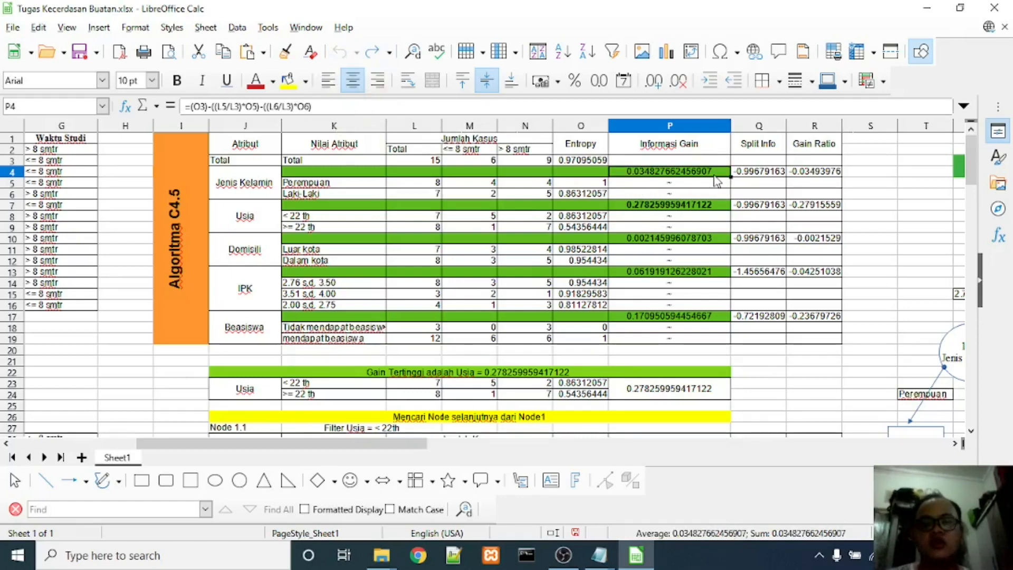
# - Open the Jenis Kelamin split info formula in Q4 and examine its (L5/$L$3)*IMLOG2(L5/$L$3) part
pyautogui.press('Right')
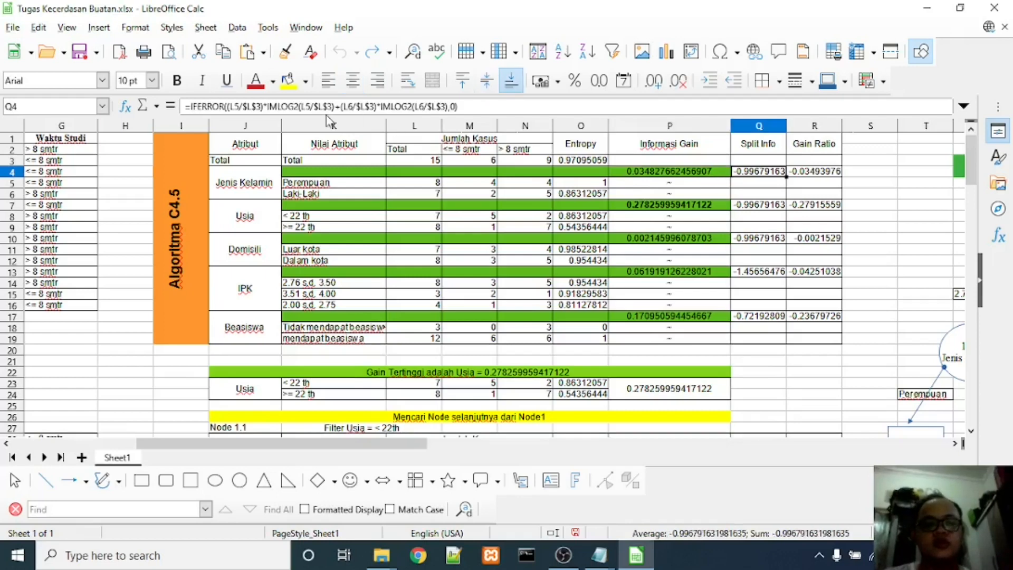
pyautogui.click(258, 106)
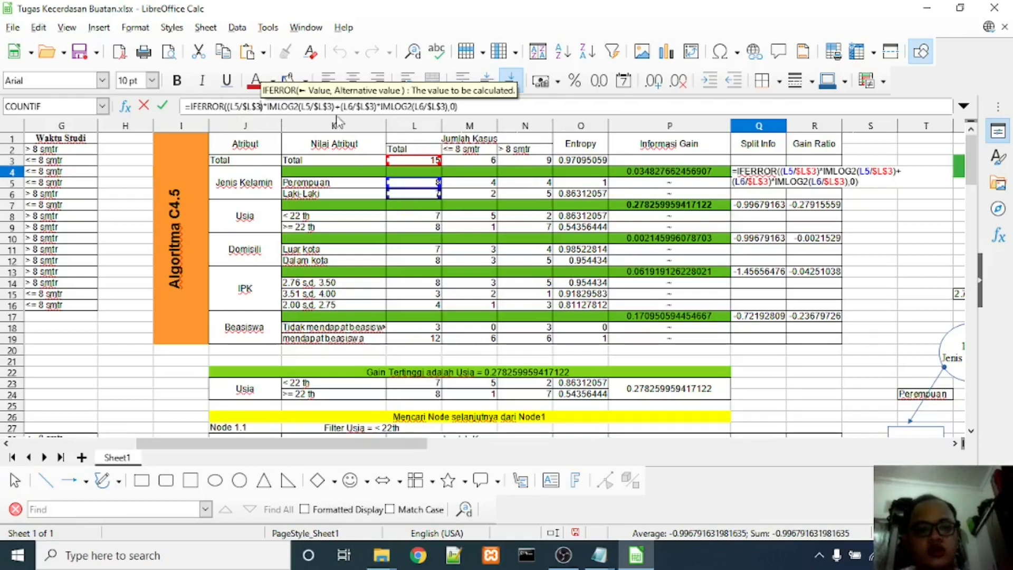
pyautogui.click(249, 107)
pyautogui.moveTo(268, 109); pyautogui.dragTo(243, 106)
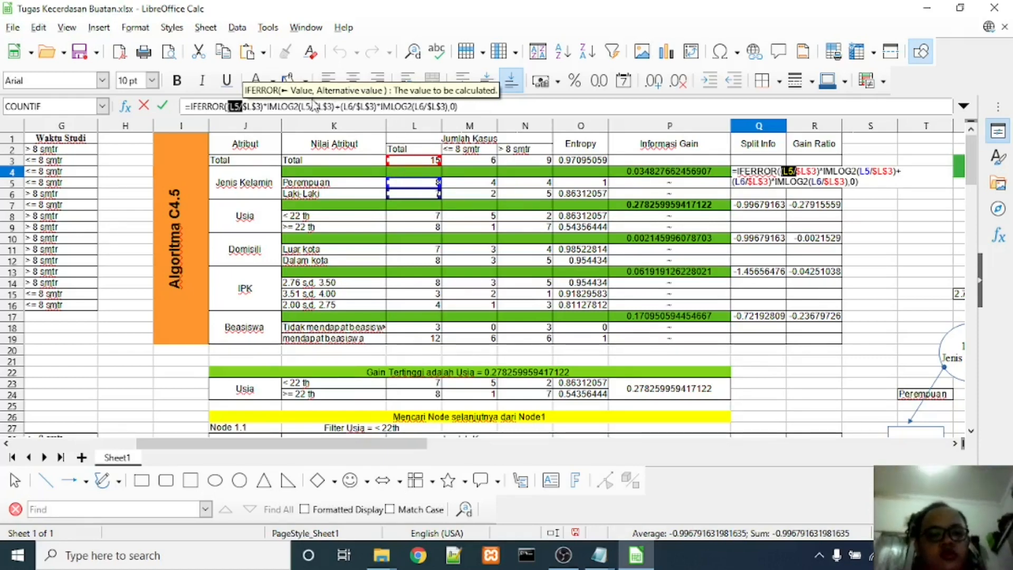
pyautogui.write('(')
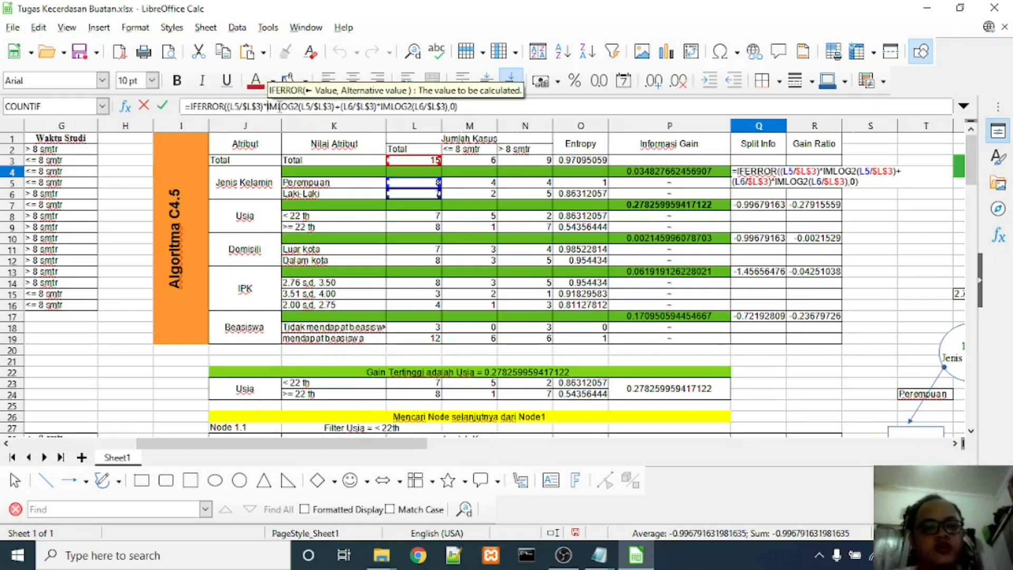
pyautogui.click(310, 106)
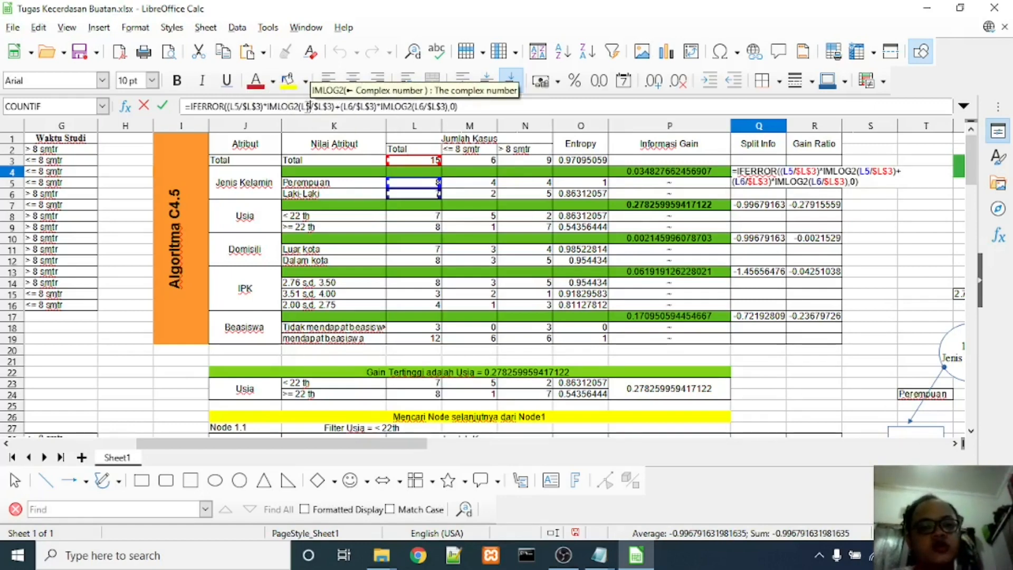
pyautogui.click(237, 107)
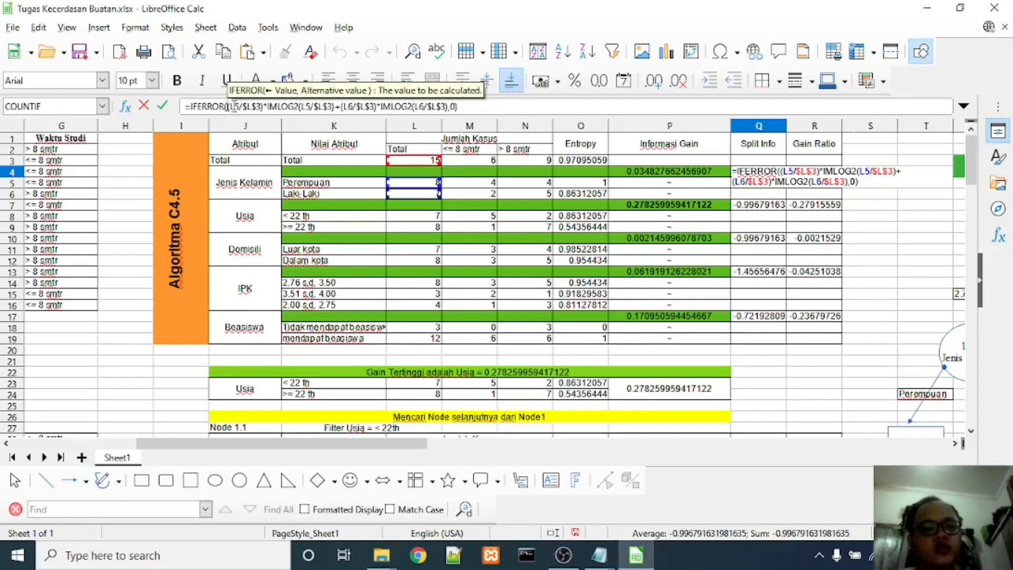
pyautogui.click(232, 106)
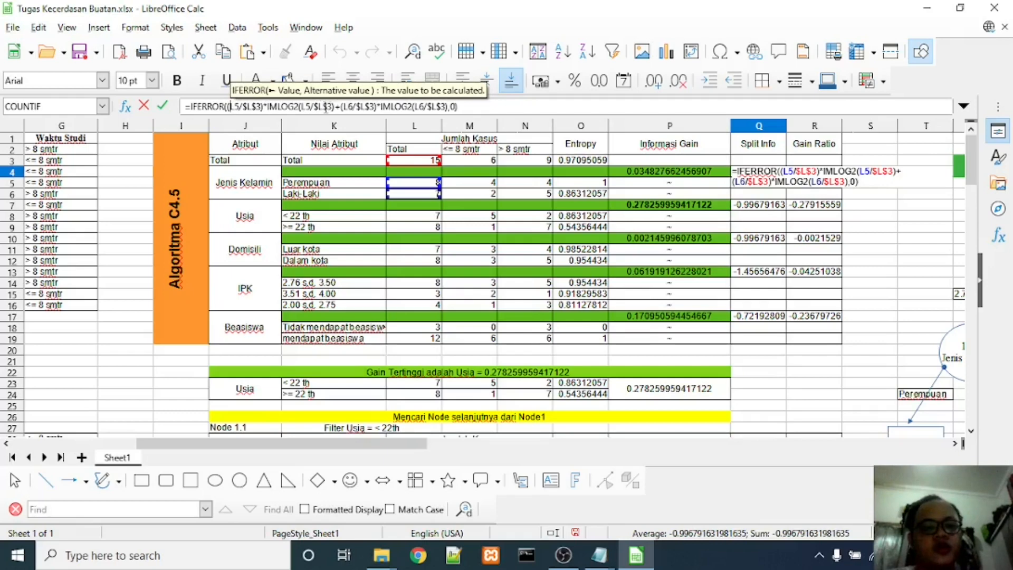
pyautogui.click(320, 106)
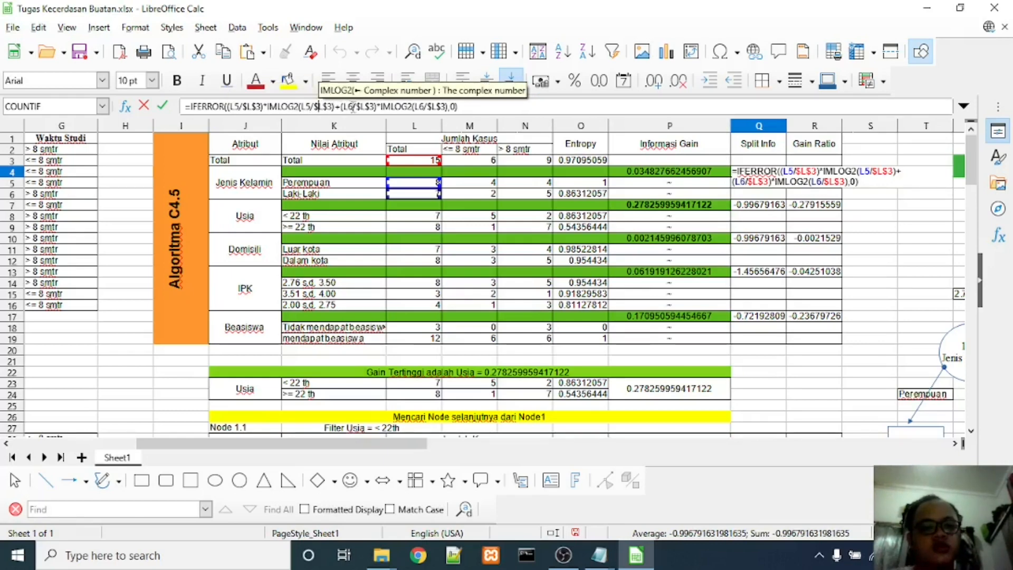
# - Examine the (L6/$L$3)*IMLOG2(L6/$L$3) part of the Q4 formula and close the formula without changes
pyautogui.click(354, 107)
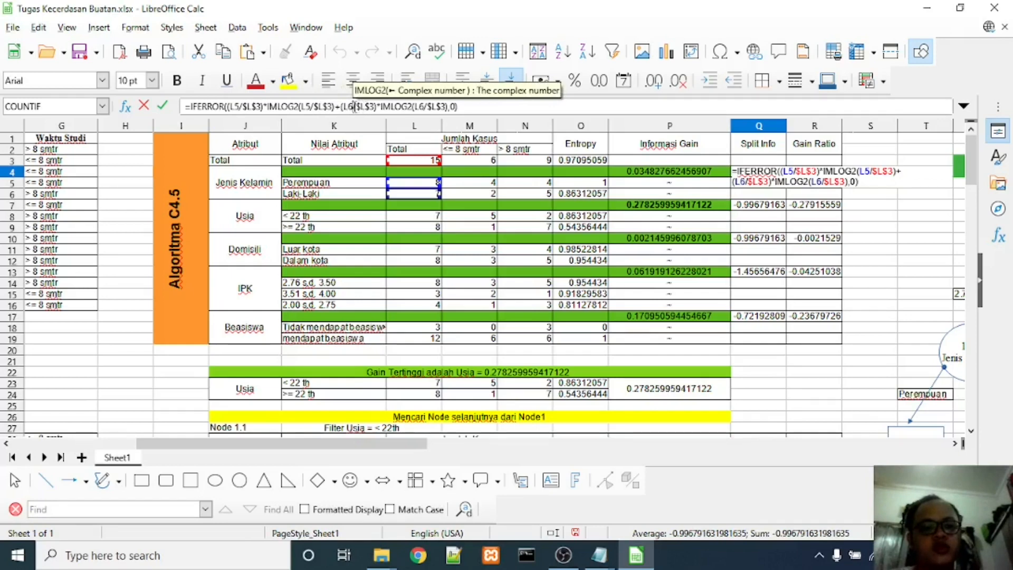
pyautogui.moveTo(343, 107); pyautogui.dragTo(467, 109)
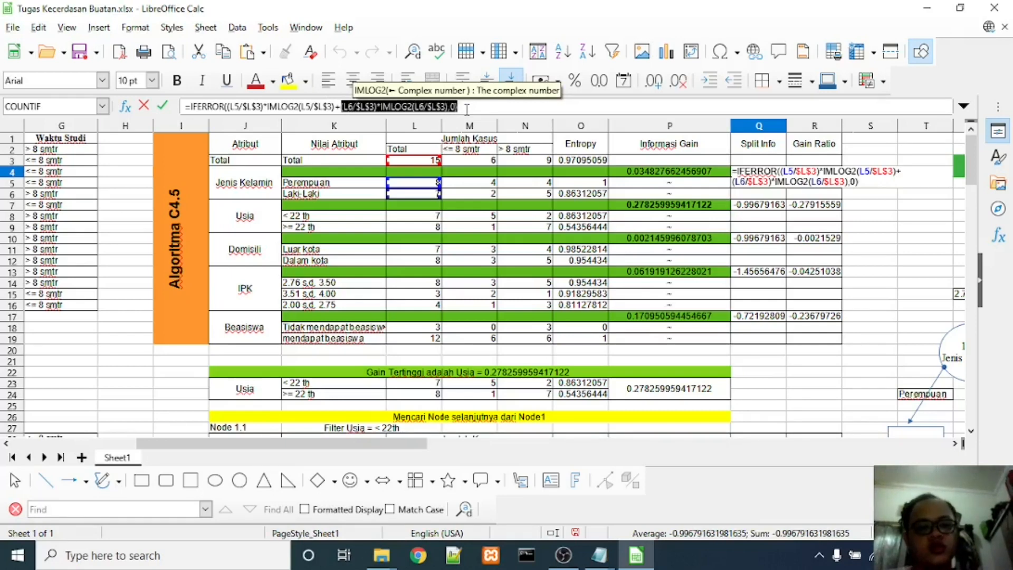
pyautogui.click(467, 109)
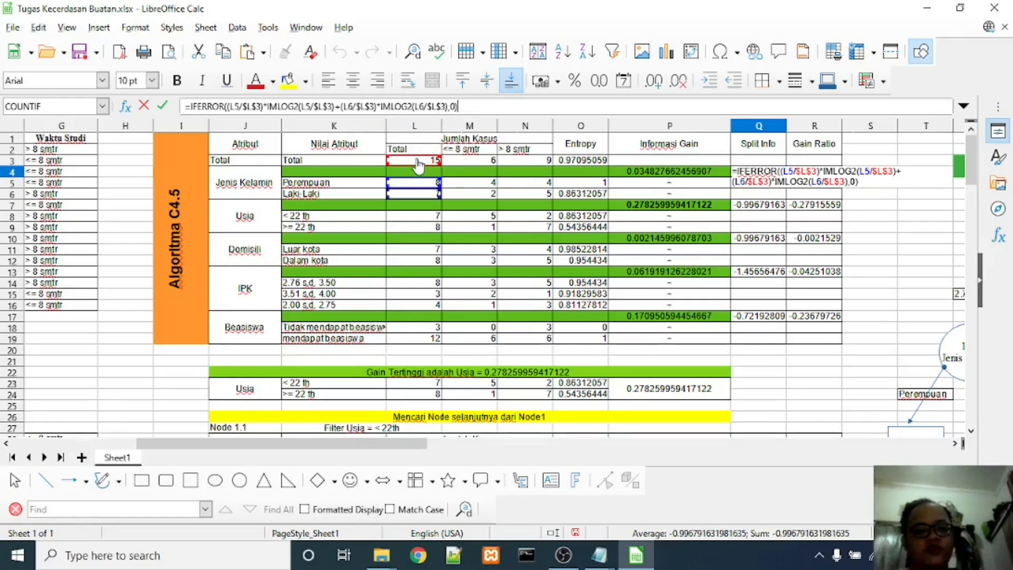
pyautogui.press('Return')
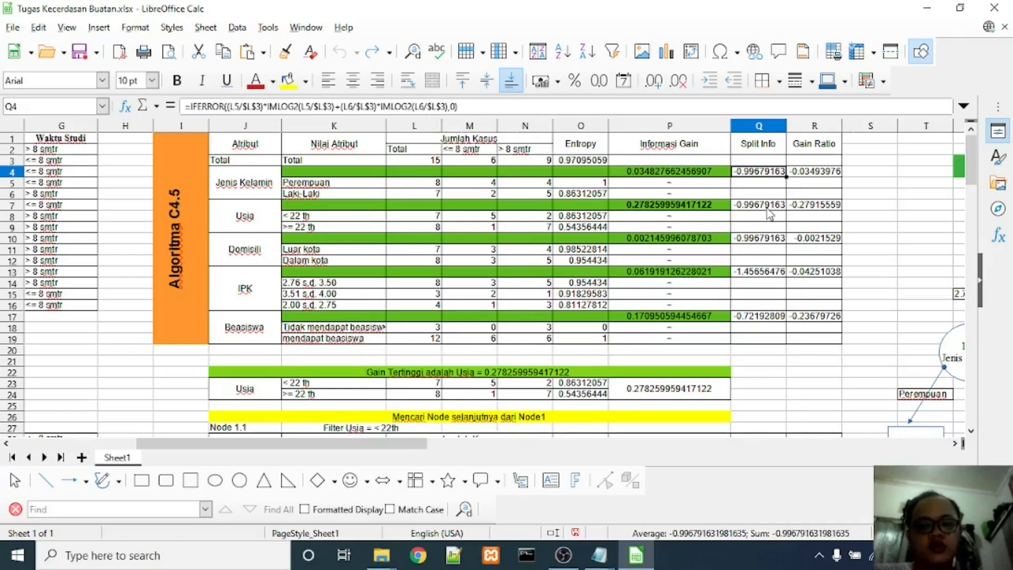
# - Compare the information gain formulas of Jenis Kelamin in P4 and Usia in P7
pyautogui.click(679, 170)
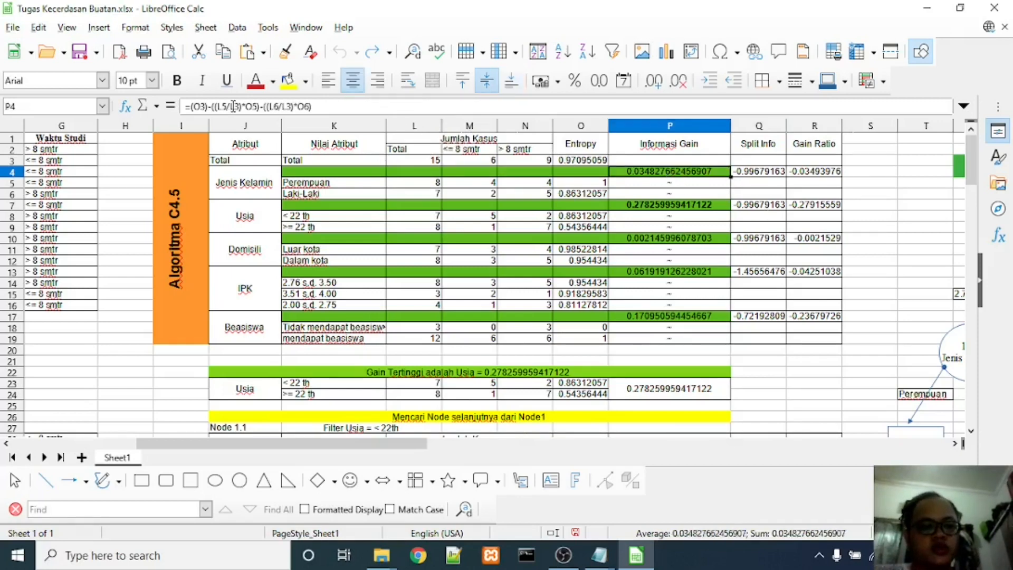
pyautogui.click(628, 205)
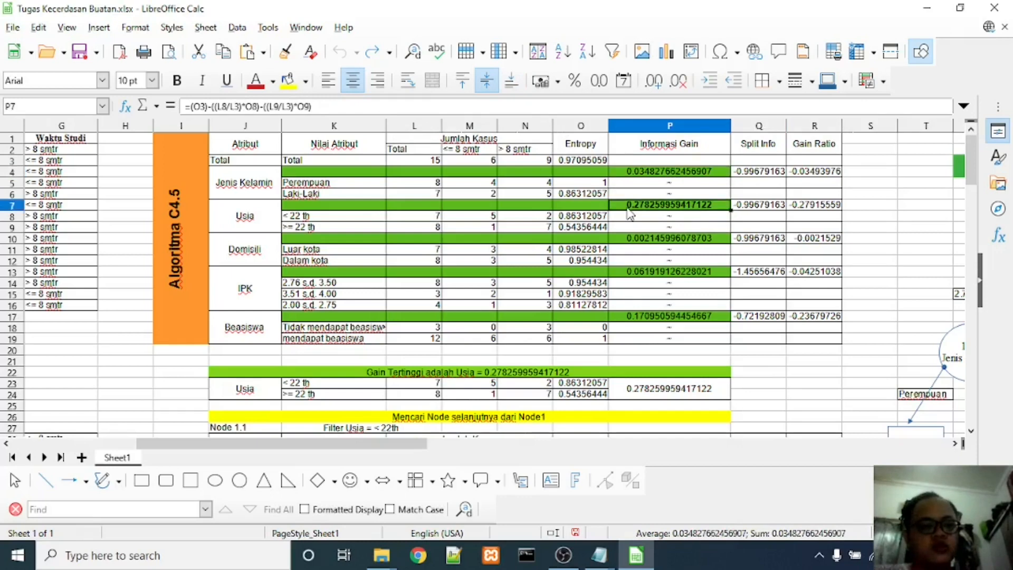
pyautogui.click(640, 175)
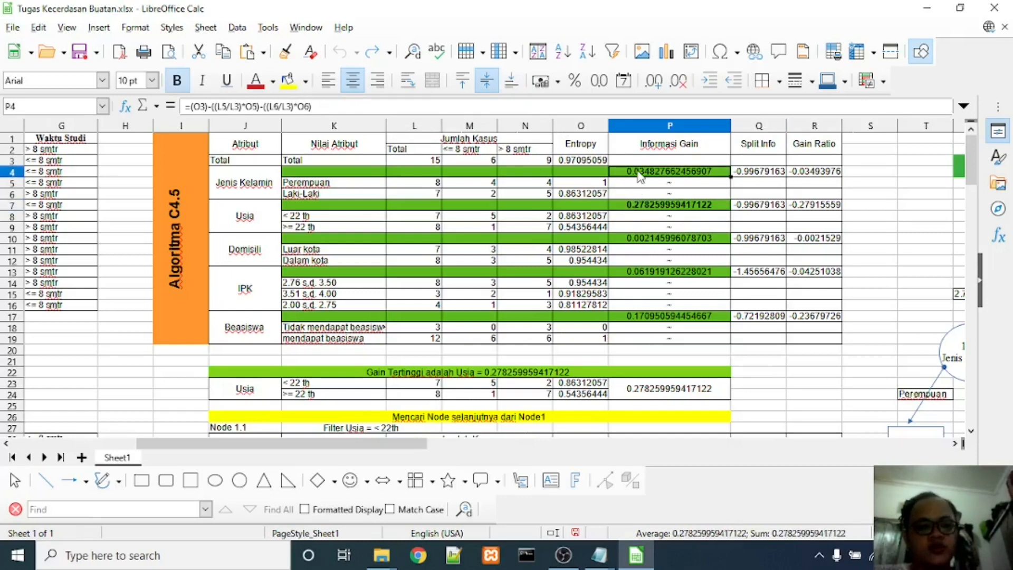
pyautogui.click(638, 211)
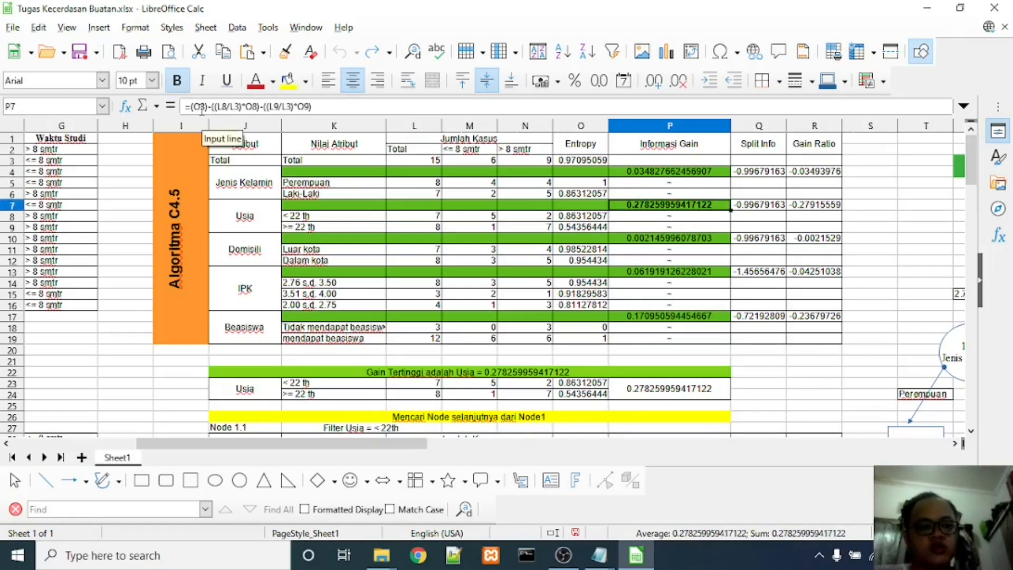
pyautogui.click(646, 176)
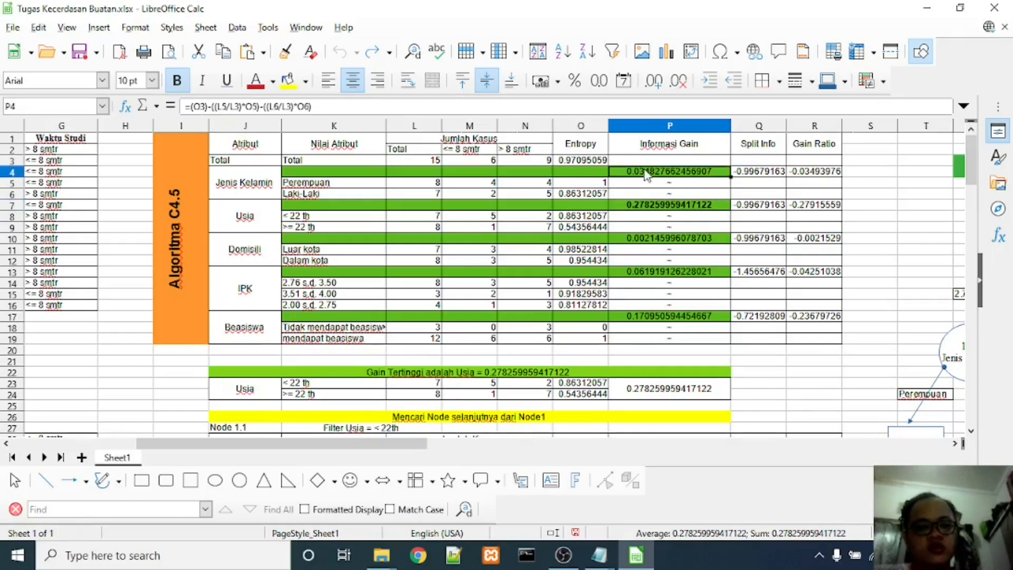
pyautogui.click(685, 210)
pyautogui.click(677, 173)
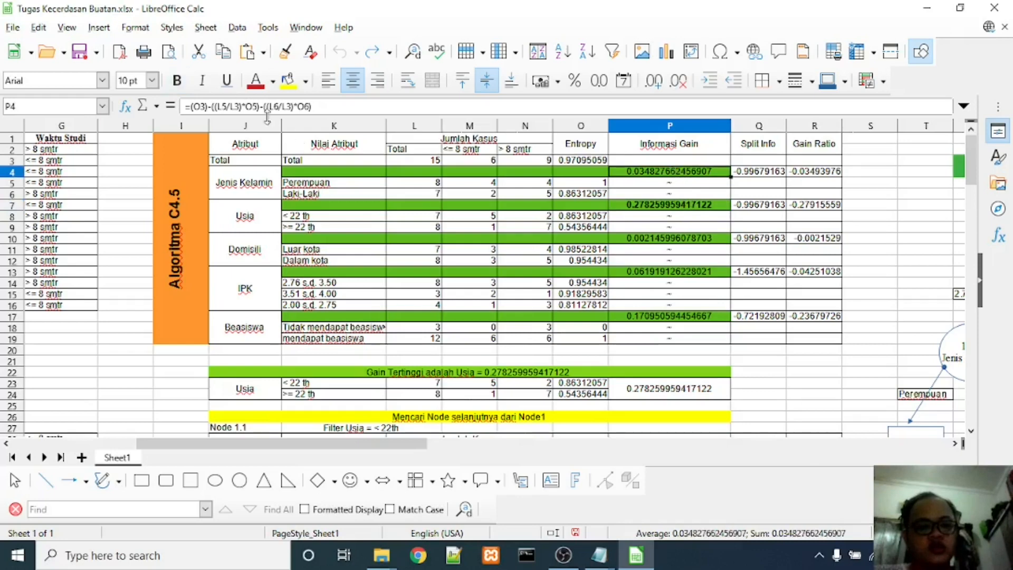
pyautogui.click(638, 205)
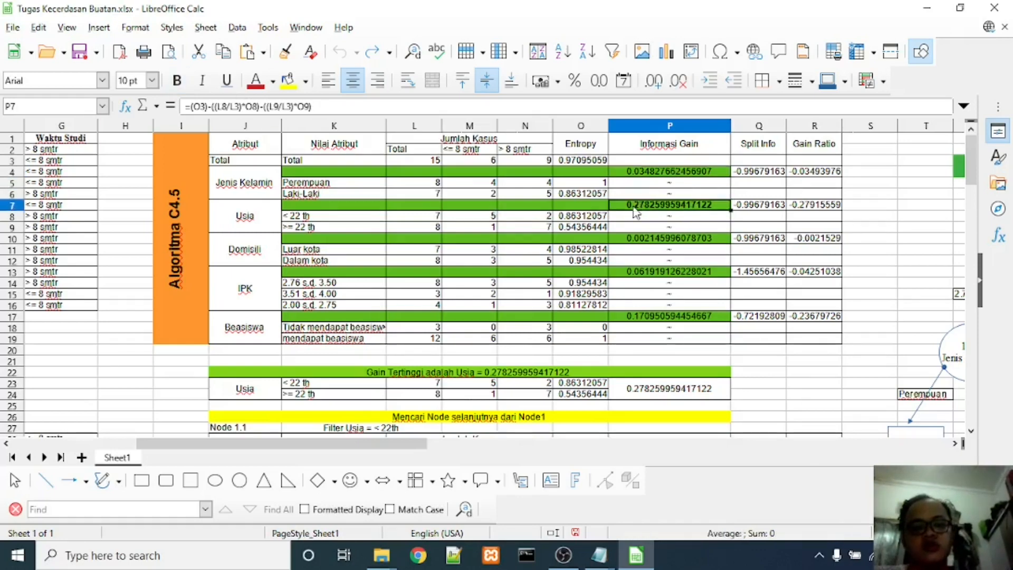
# - Inspect the Jenis Kelamin gain ratio formula in R4 and the split info cell Q4 it refers to
pyautogui.click(810, 172)
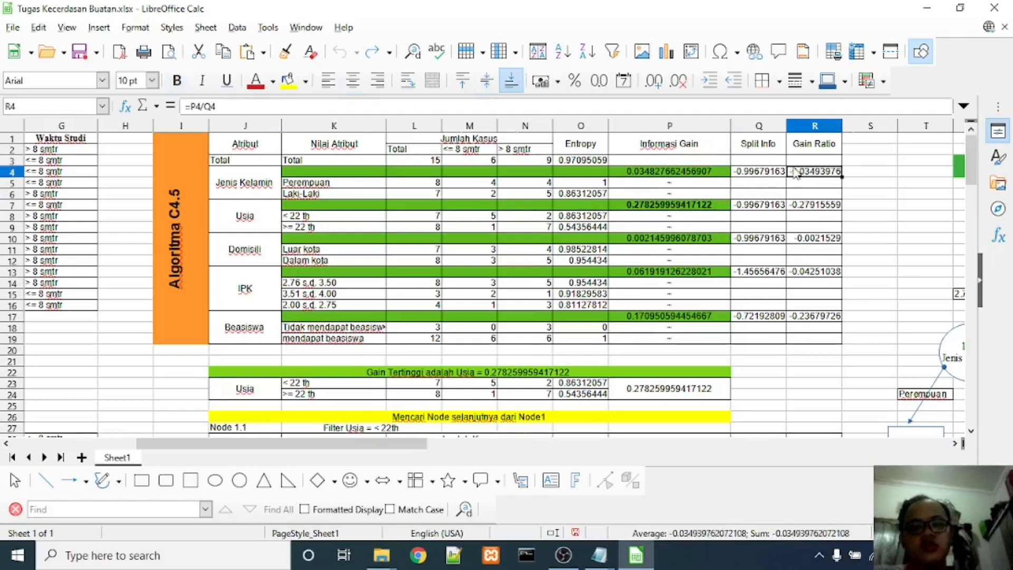
pyautogui.click(762, 143)
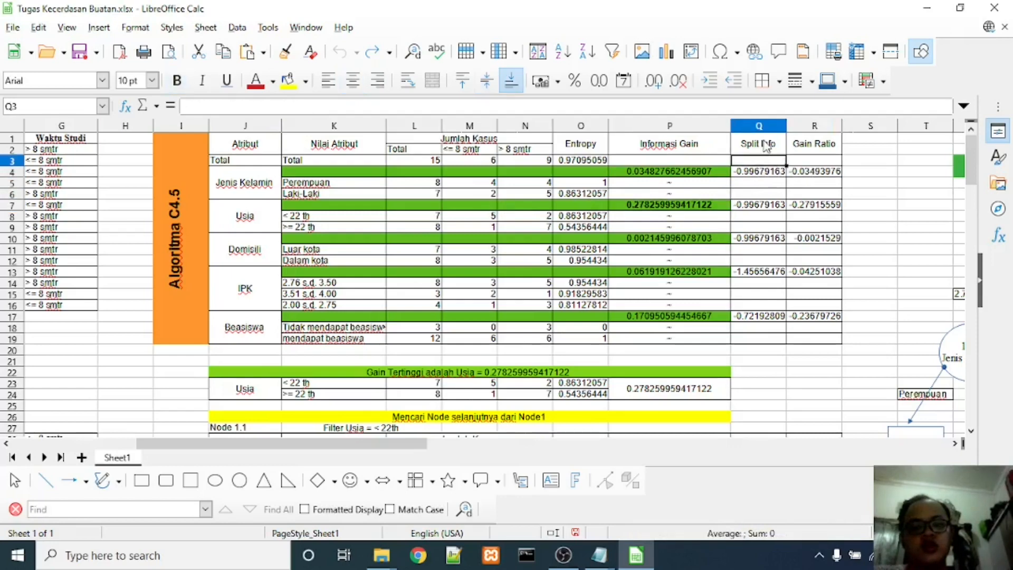
pyautogui.click(764, 172)
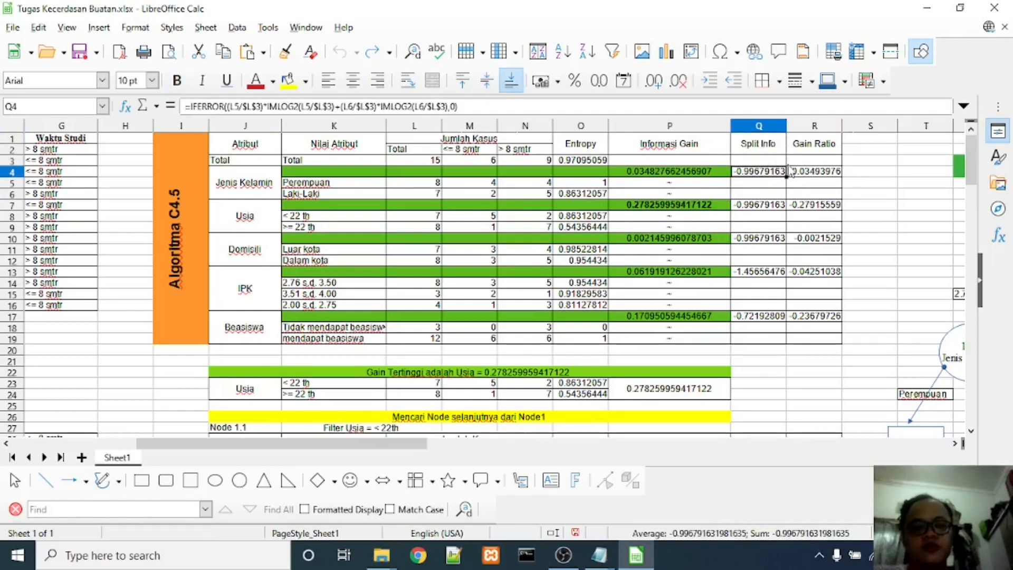
# - Open the Jenis Kelamin gain ratio formula =P4/Q4 in R4, examine its two references and close it without changes
pyautogui.click(810, 172)
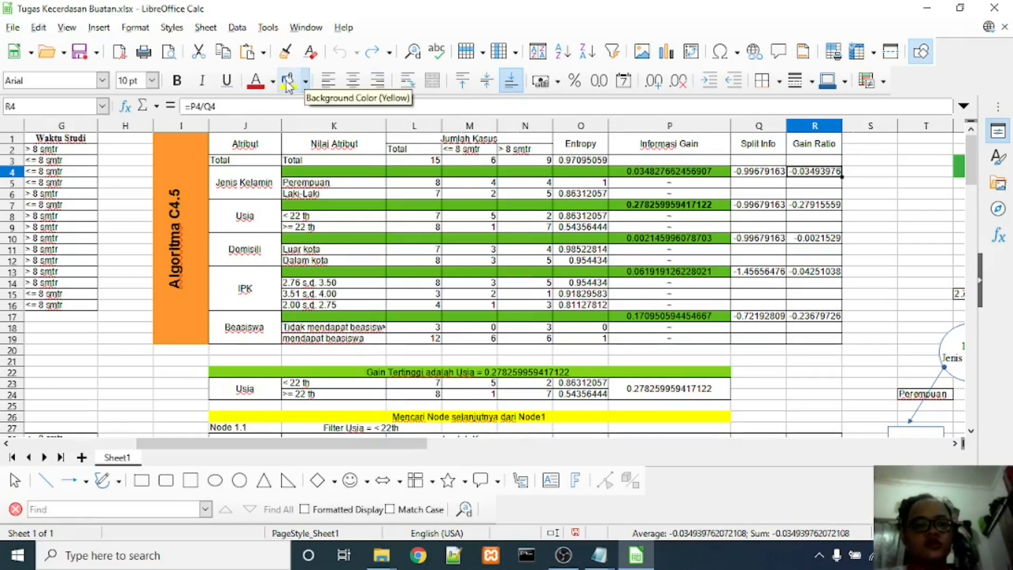
pyautogui.click(194, 106)
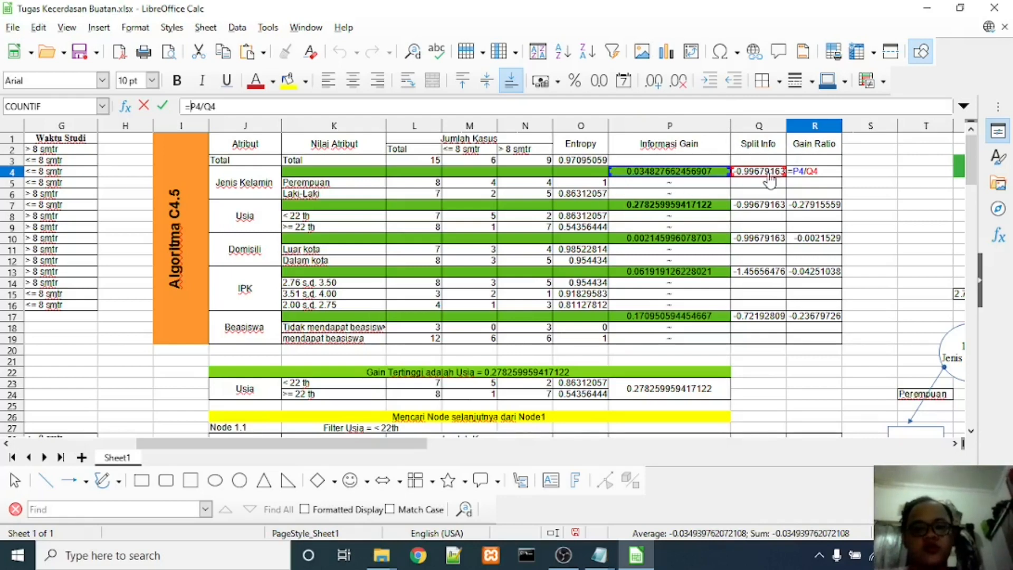
pyautogui.press('Return')
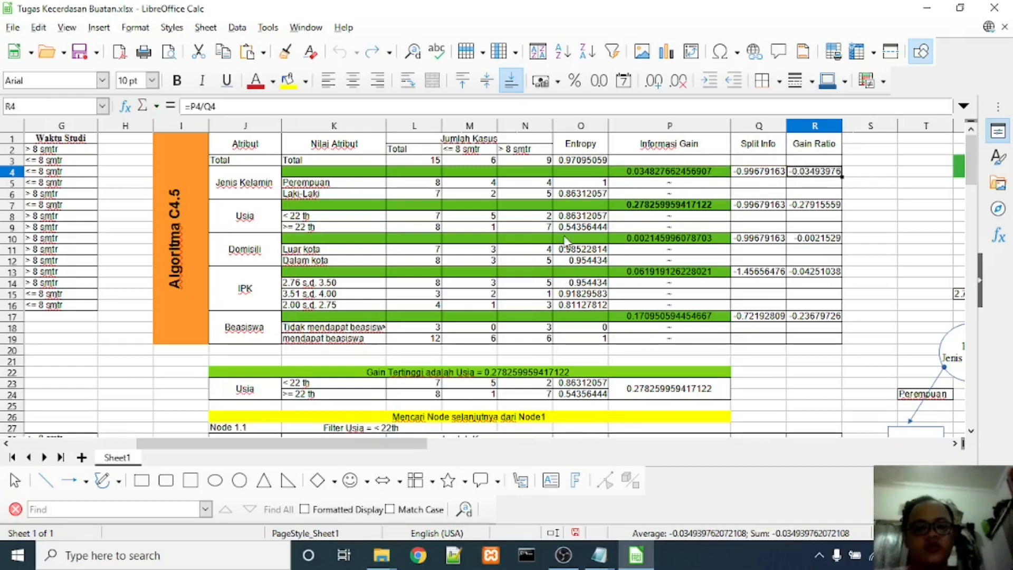
# - Review the Usia, Domisili and Jenis Kelamin attributes in the C4.5 table against the source data columns
pyautogui.click(257, 214)
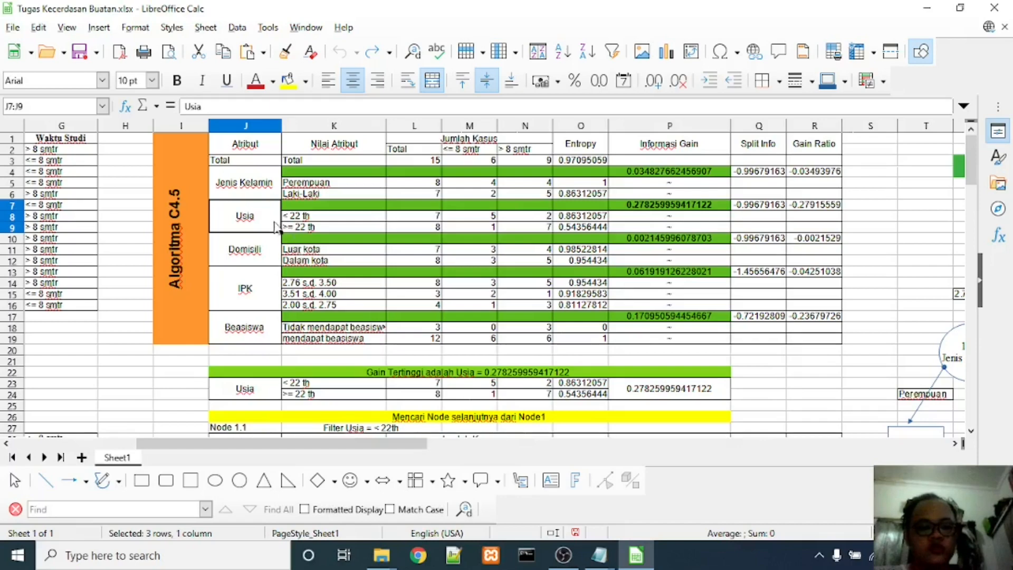
pyautogui.moveTo(213, 445); pyautogui.dragTo(123, 444)
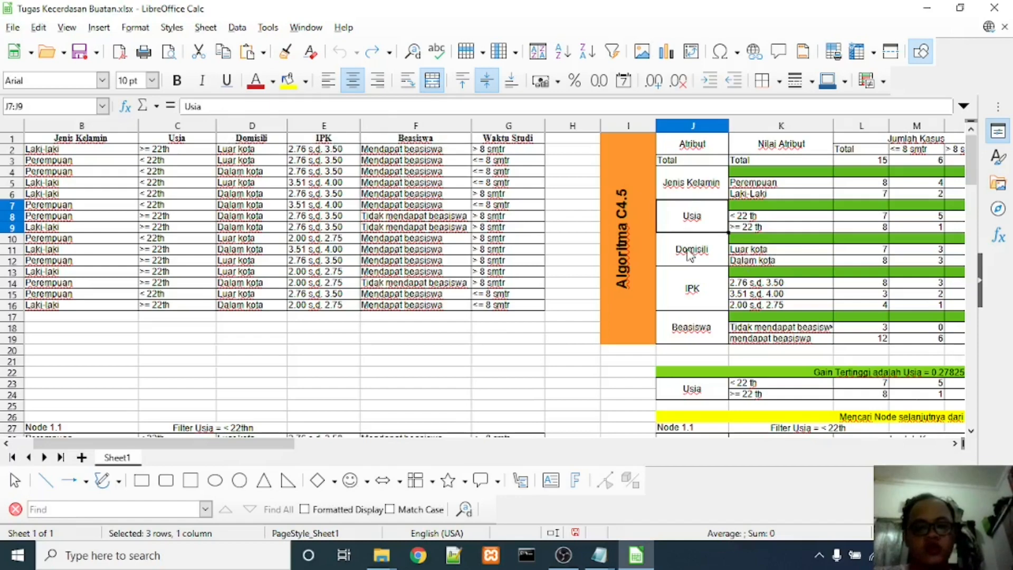
pyautogui.moveTo(253, 446); pyautogui.dragTo(339, 450)
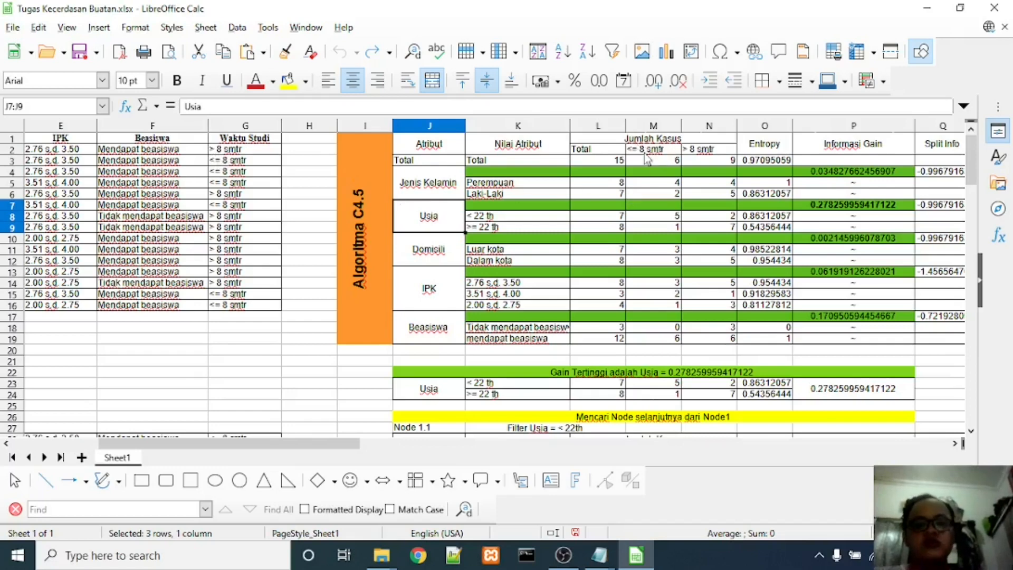
pyautogui.click(430, 235)
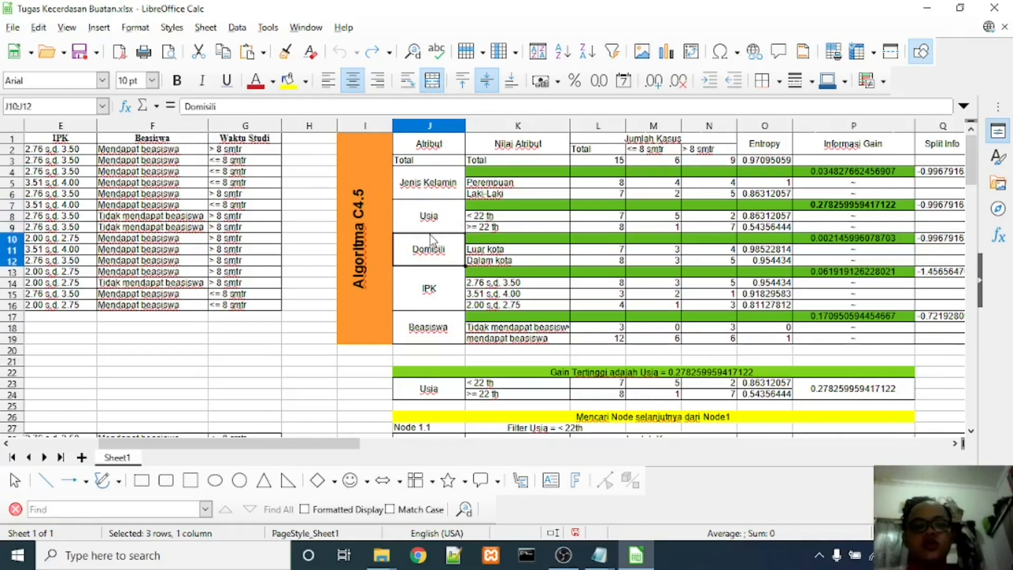
pyautogui.click(486, 254)
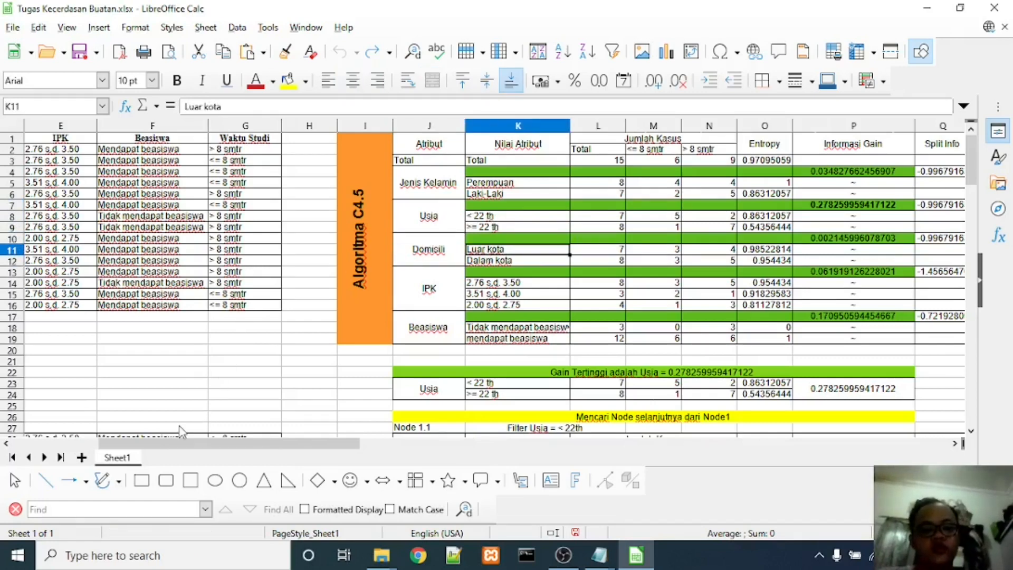
pyautogui.click(434, 182)
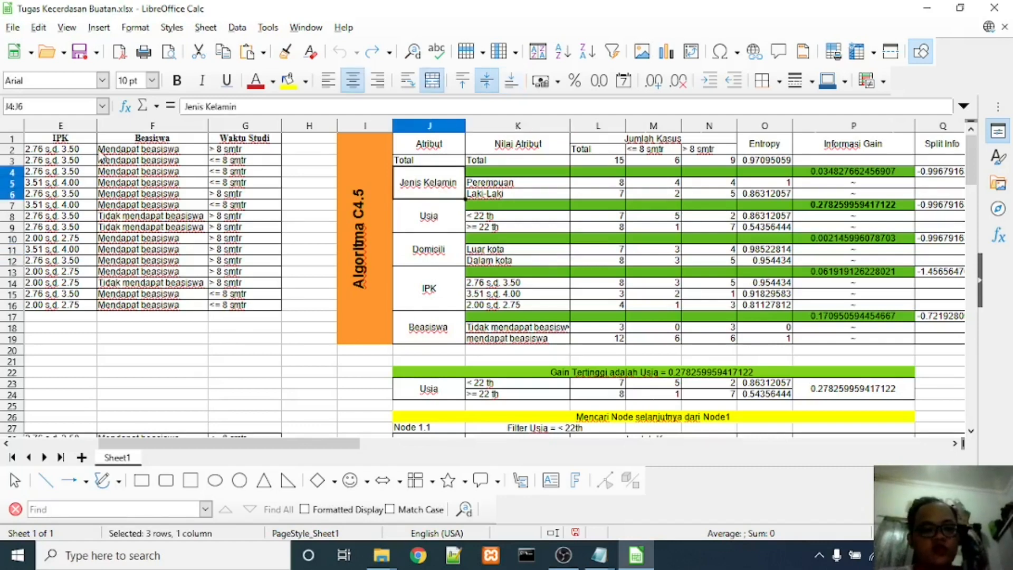
# - Highlight the Tidak mendapat beasiswa records with their Waktu Studi values and compare them with the > 8 smtr count in N18
pyautogui.click(430, 340)
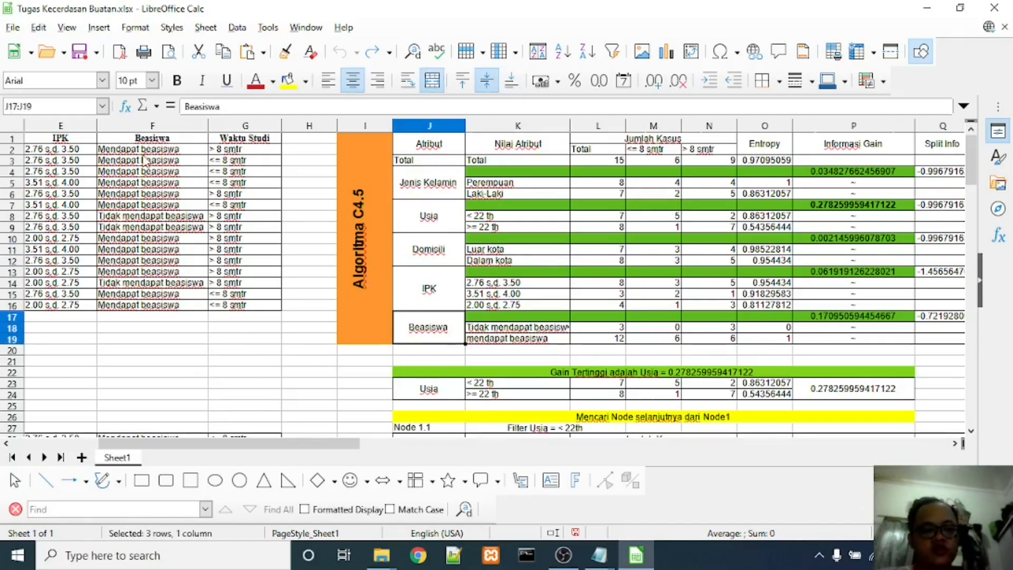
pyautogui.click(143, 152)
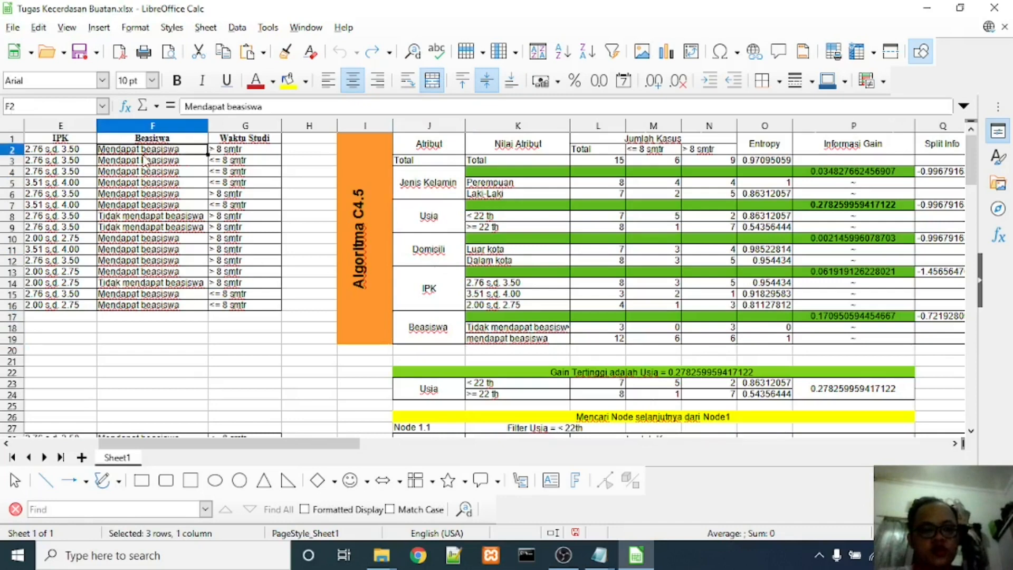
pyautogui.click(163, 217)
pyautogui.keyDown('shift'); pyautogui.click(168, 227); pyautogui.keyUp('shift')
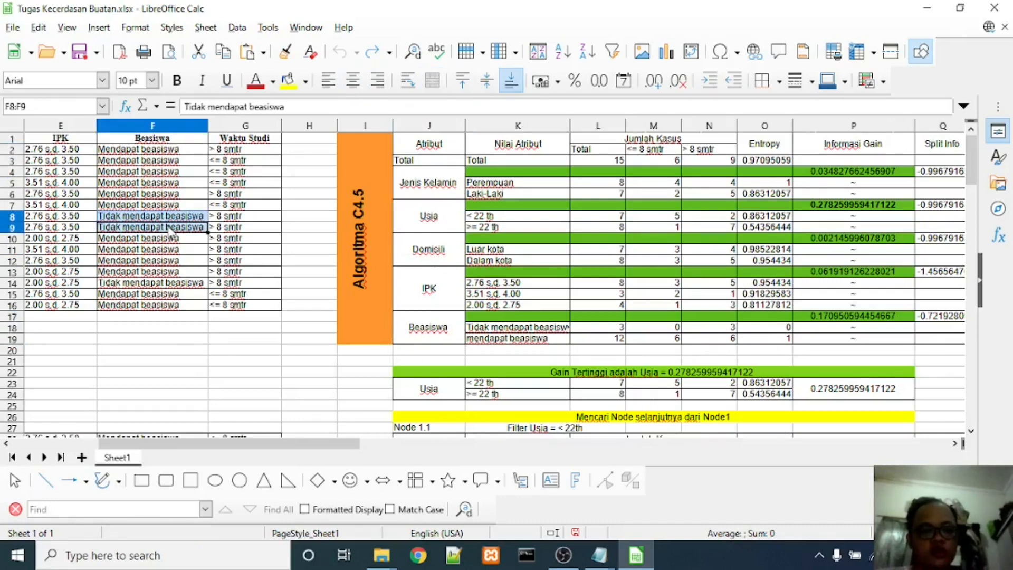
pyautogui.keyDown('ctrl'); pyautogui.click(183, 286); pyautogui.keyUp('ctrl')
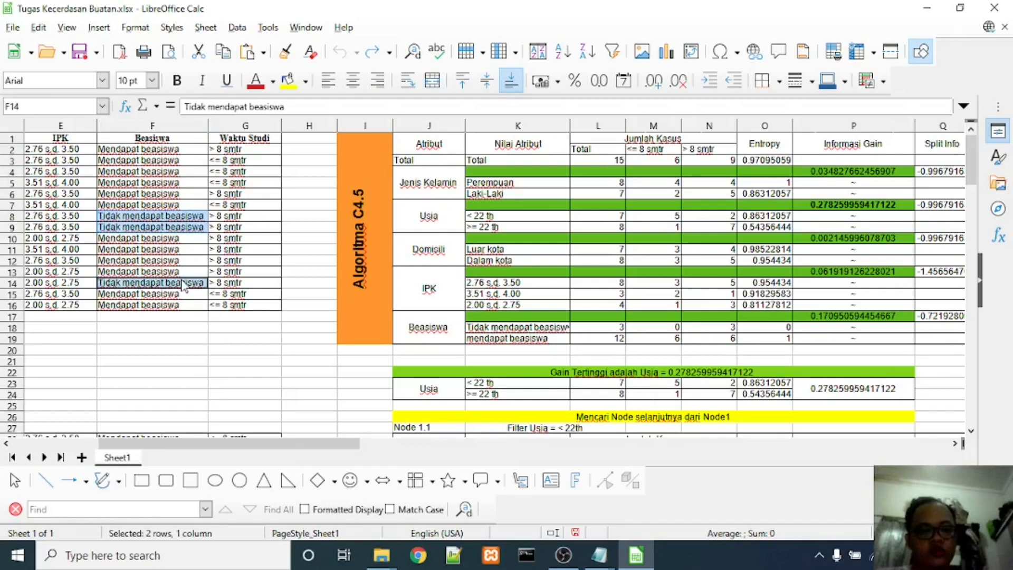
pyautogui.keyDown('ctrl'); pyautogui.click(224, 285); pyautogui.keyUp('ctrl')
pyautogui.moveTo(232, 217); pyautogui.dragTo(232, 229)
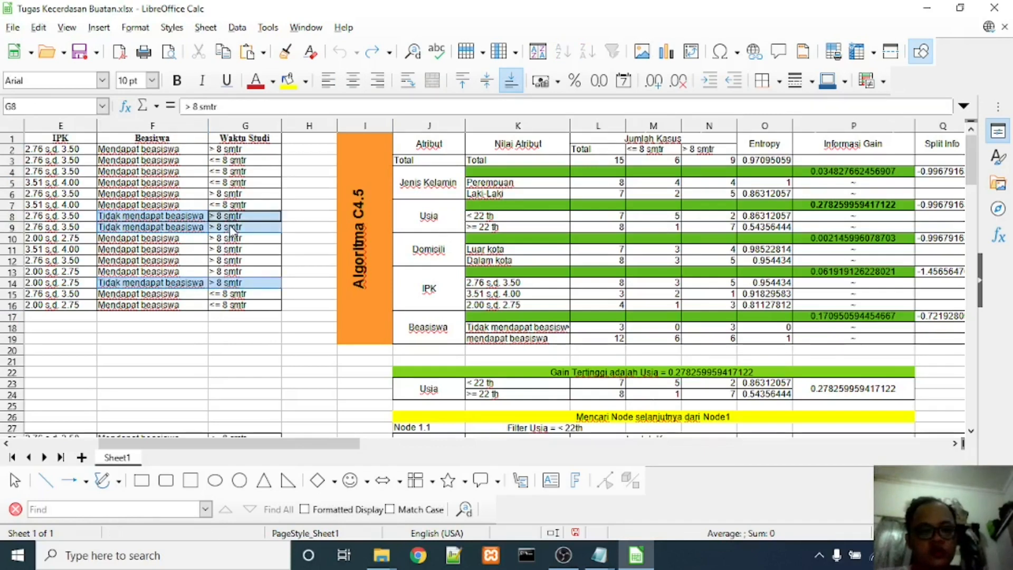
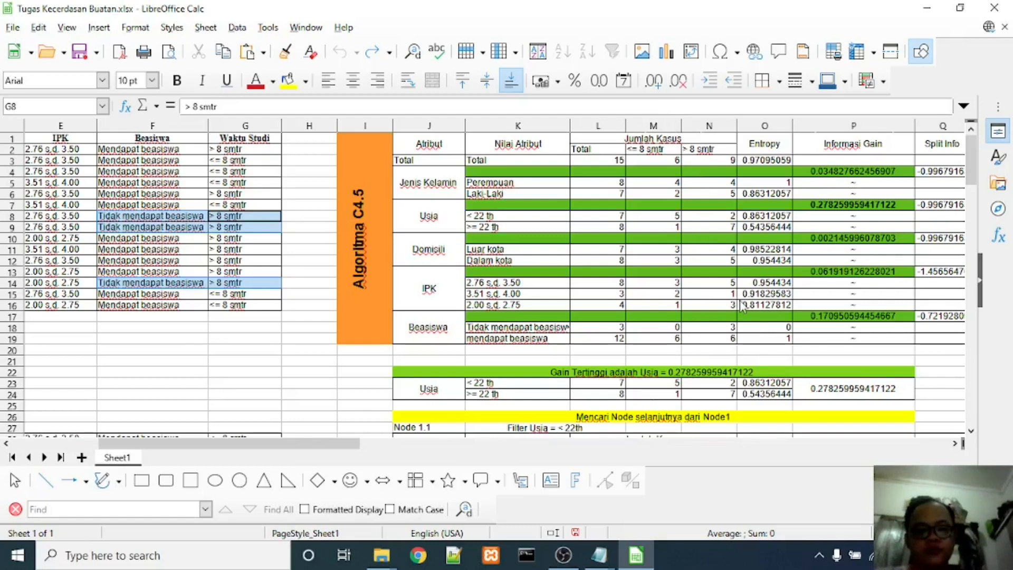
pyautogui.click(734, 327)
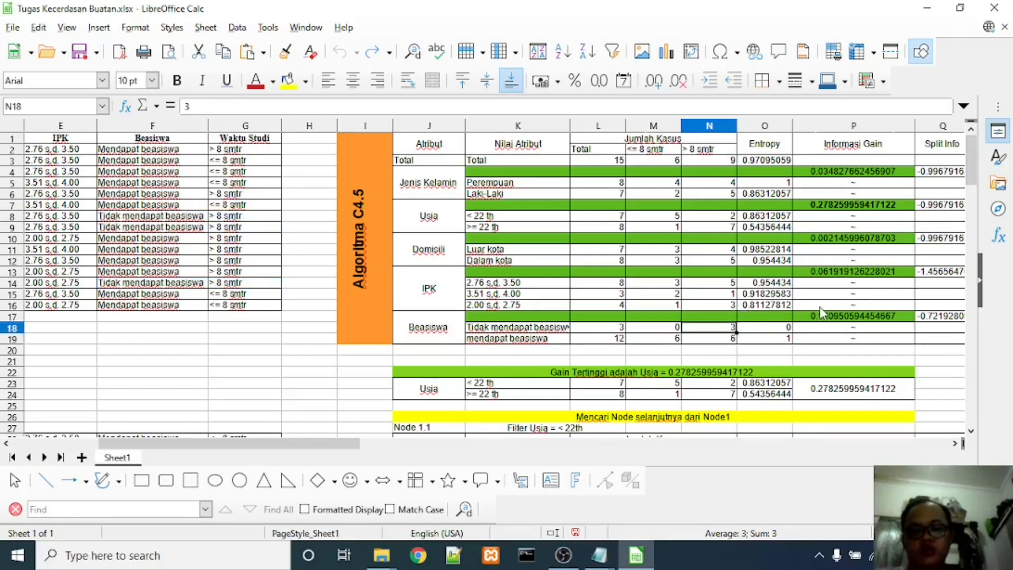
# - Select P4:R19 to review the information gain, split info and gain ratio of all attributes
pyautogui.moveTo(352, 444); pyautogui.dragTo(411, 443)
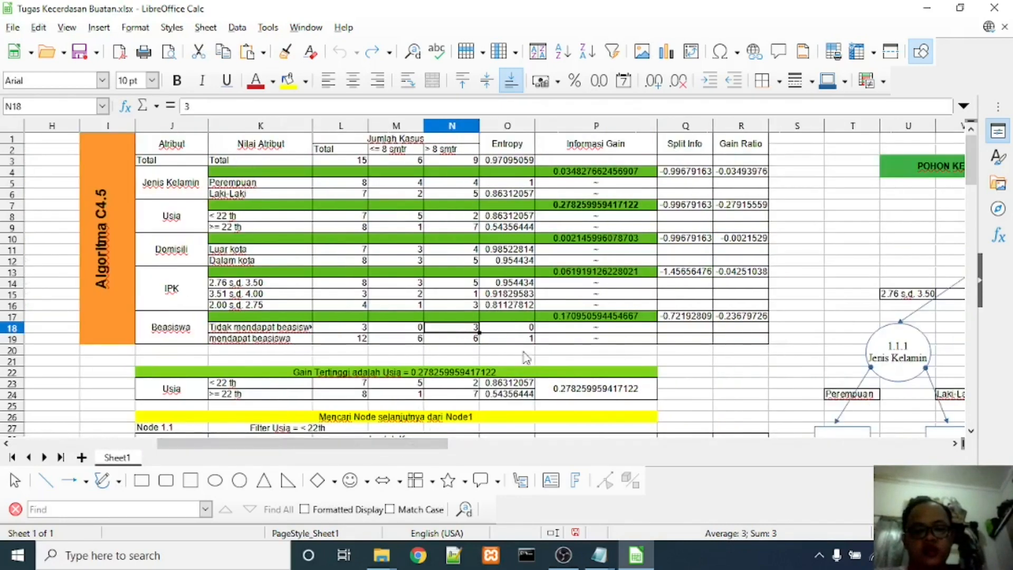
pyautogui.click(585, 317)
pyautogui.moveTo(596, 338); pyautogui.dragTo(731, 181)
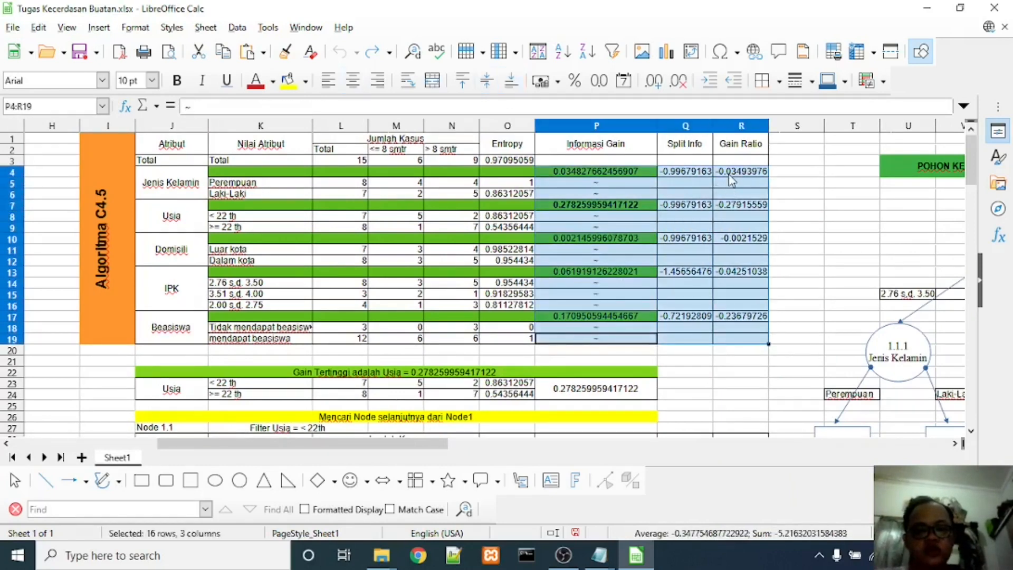
# - Copy the Usia block J7:P9, from the attribute name through its information gain
pyautogui.click(571, 210)
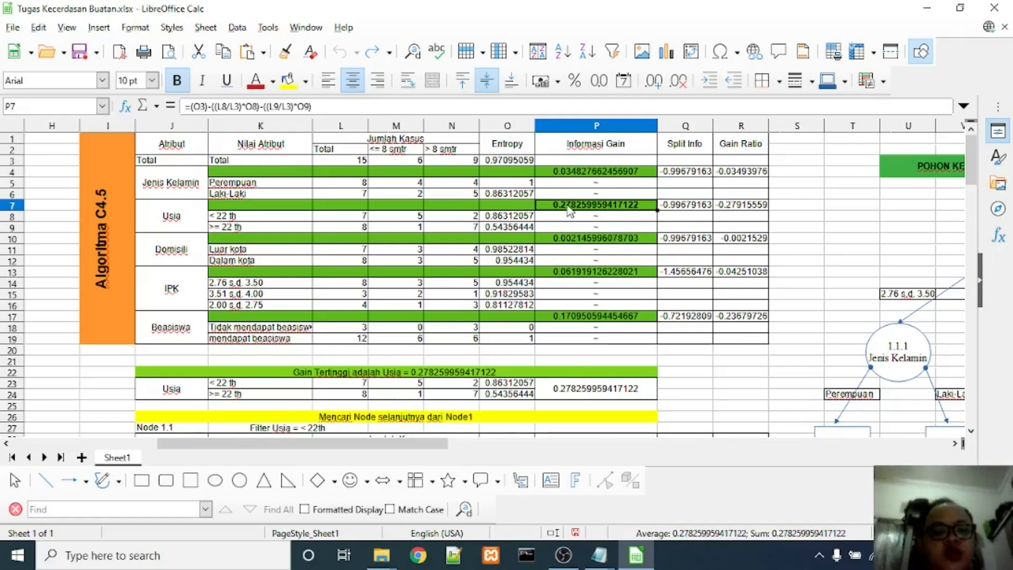
pyautogui.press('Left')
pyautogui.press('Left')
pyautogui.press('Left')
pyautogui.press('Left')
pyautogui.press('Left')
pyautogui.press('Left')
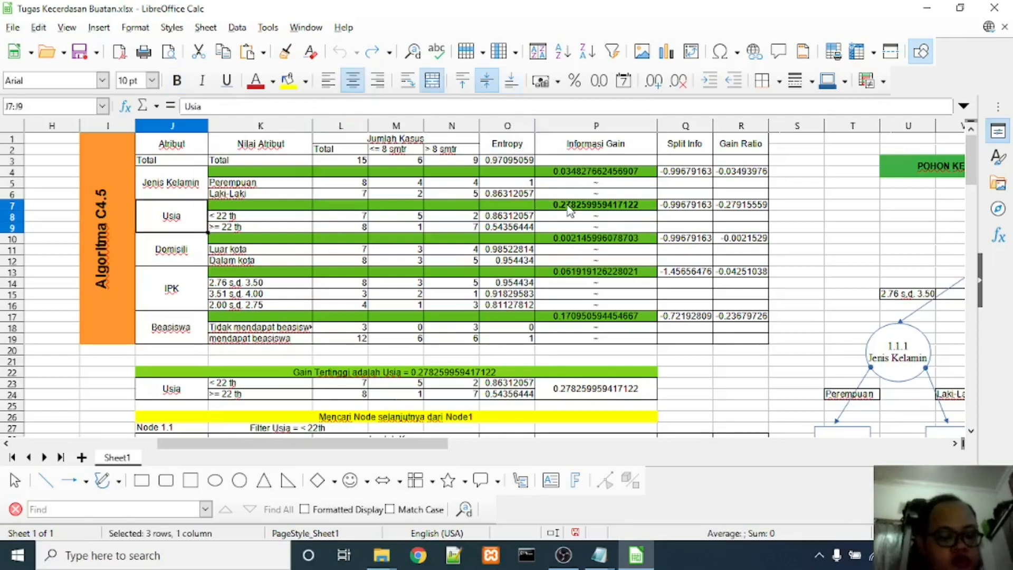
pyautogui.hotkey('shift', 'Right')
pyautogui.hotkey('shift', 'Right')
pyautogui.hotkey('shift', 'Right')
pyautogui.hotkey('shift', 'Right')
pyautogui.hotkey('shift', 'Right')
pyautogui.hotkey('shift', 'Right')
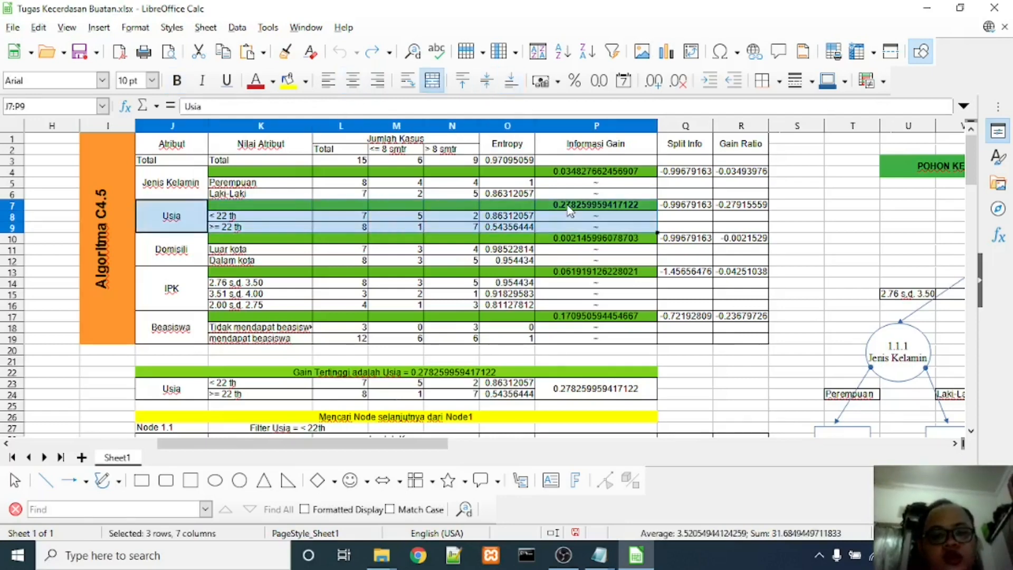
pyautogui.hotkey('ctrl', 'c')
# - Examine the Usia summary in rows 23 and 24 and its Gain Tertinggi heading in row 22
pyautogui.press('Down')
pyautogui.press('Down')
pyautogui.press('Down')
pyautogui.press('Down')
pyautogui.press('Down')
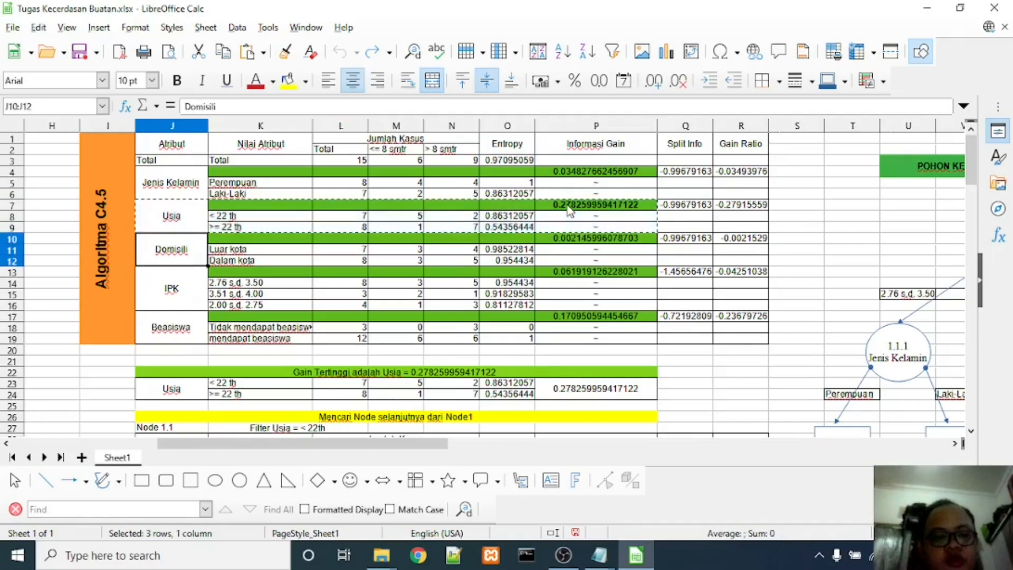
pyautogui.press('Down')
pyautogui.press('Down')
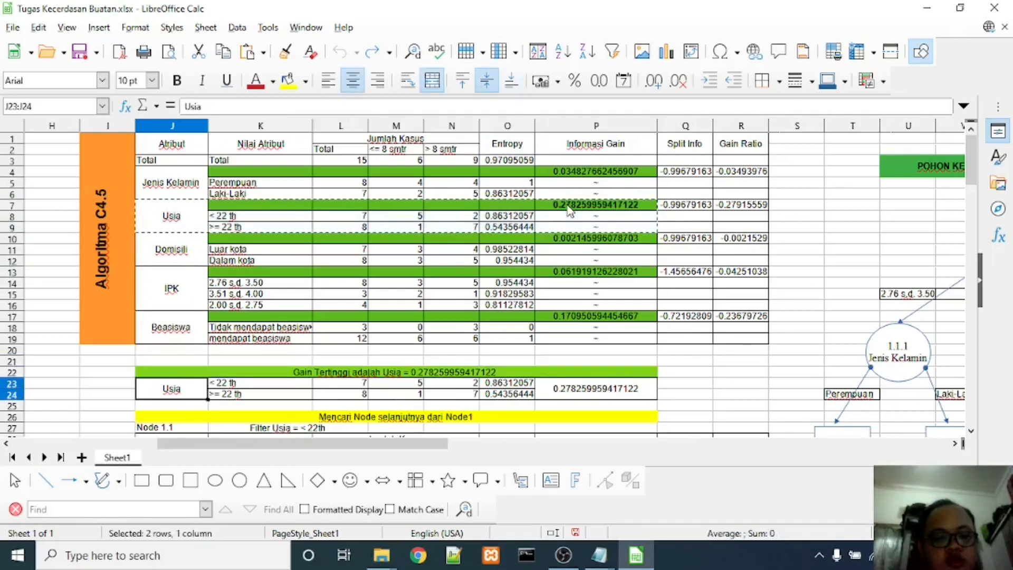
pyautogui.hotkey('ctrl', 'Right')
pyautogui.hotkey('ctrl', 'Left')
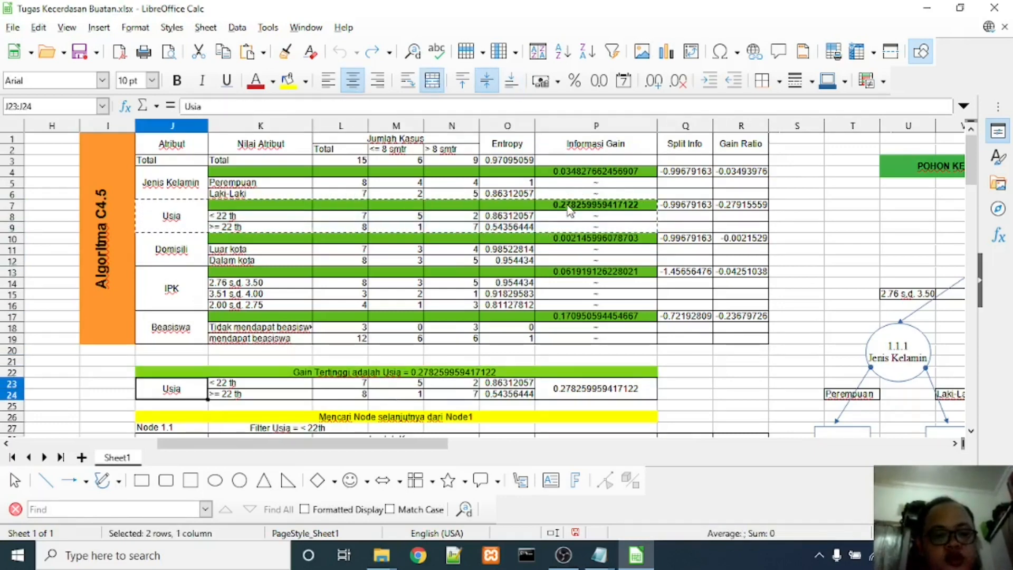
pyautogui.press('Up')
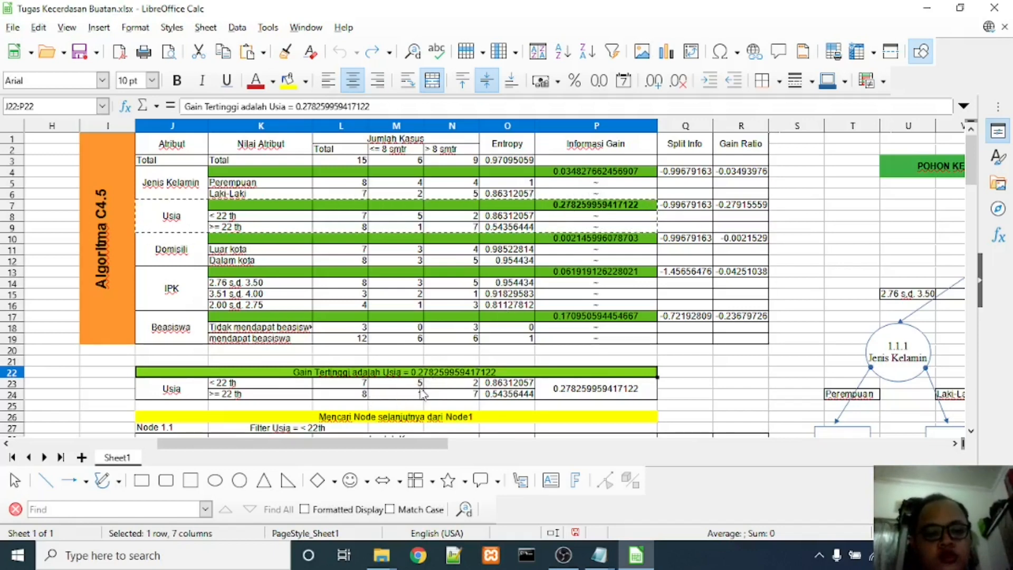
# - Examine the POHON KEPUTUSAN diagram and select its root node 1 Usia
pyautogui.moveTo(347, 450); pyautogui.dragTo(480, 436)
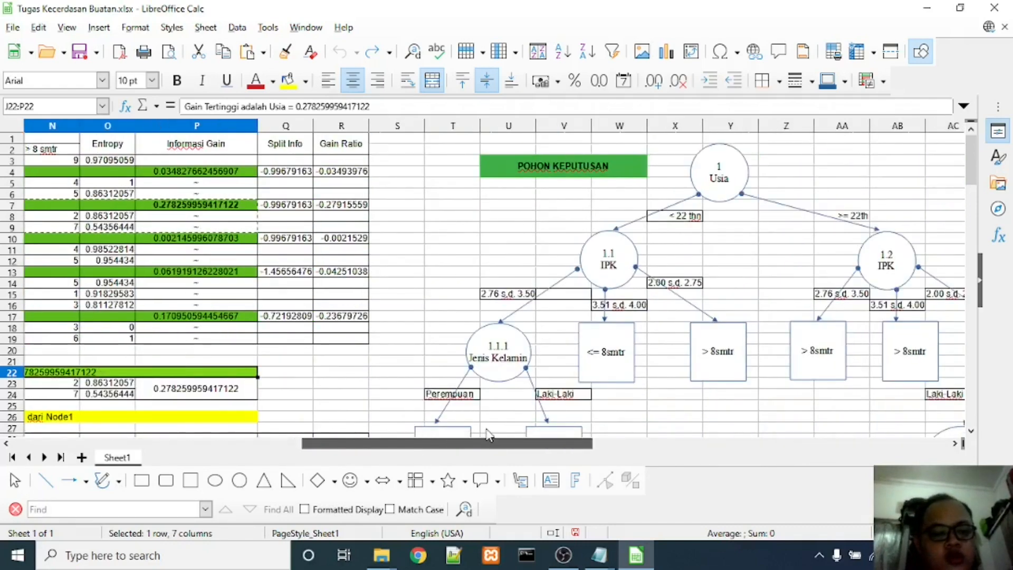
pyautogui.click(585, 161)
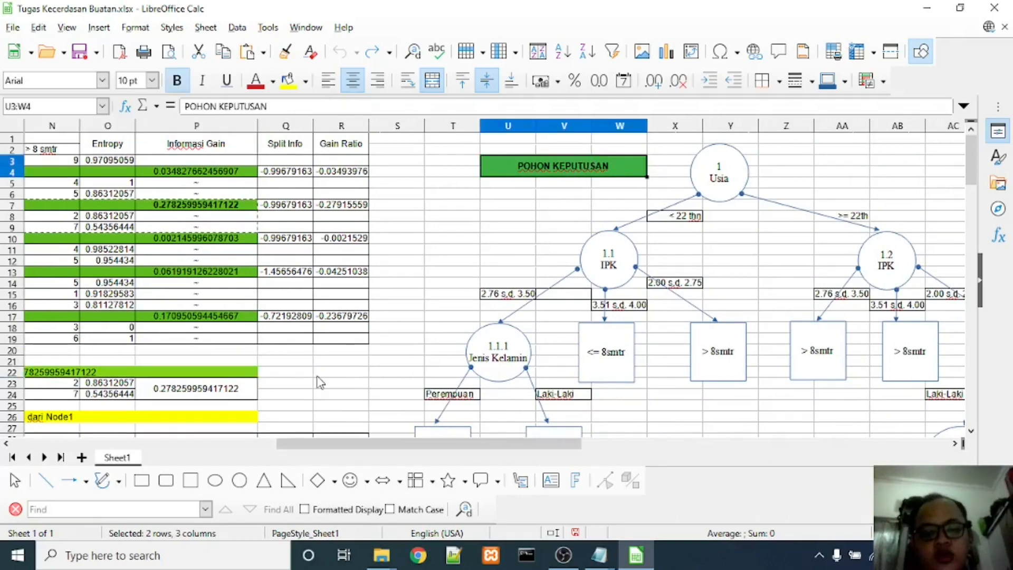
pyautogui.moveTo(299, 452); pyautogui.dragTo(372, 448)
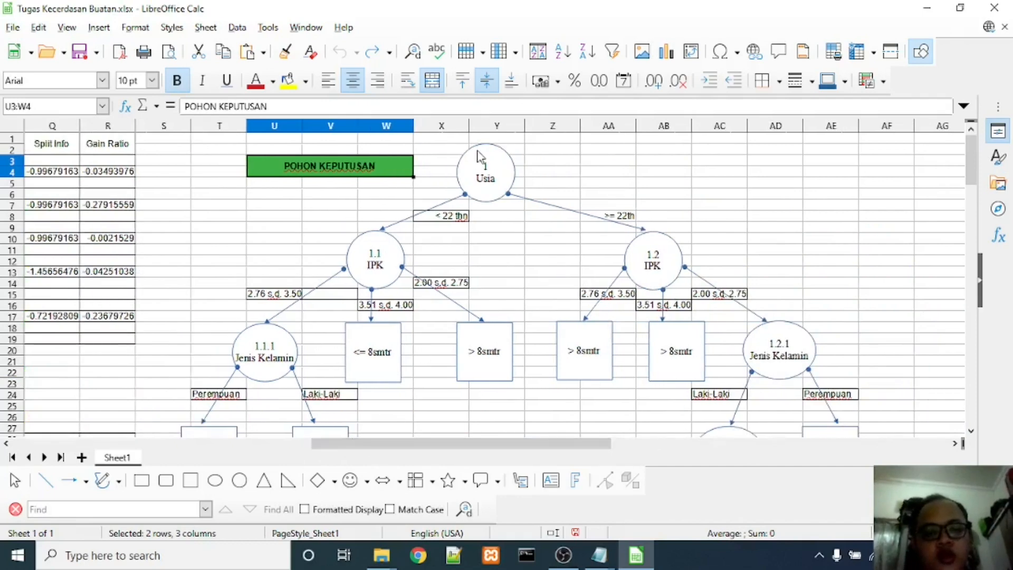
pyautogui.click(448, 173)
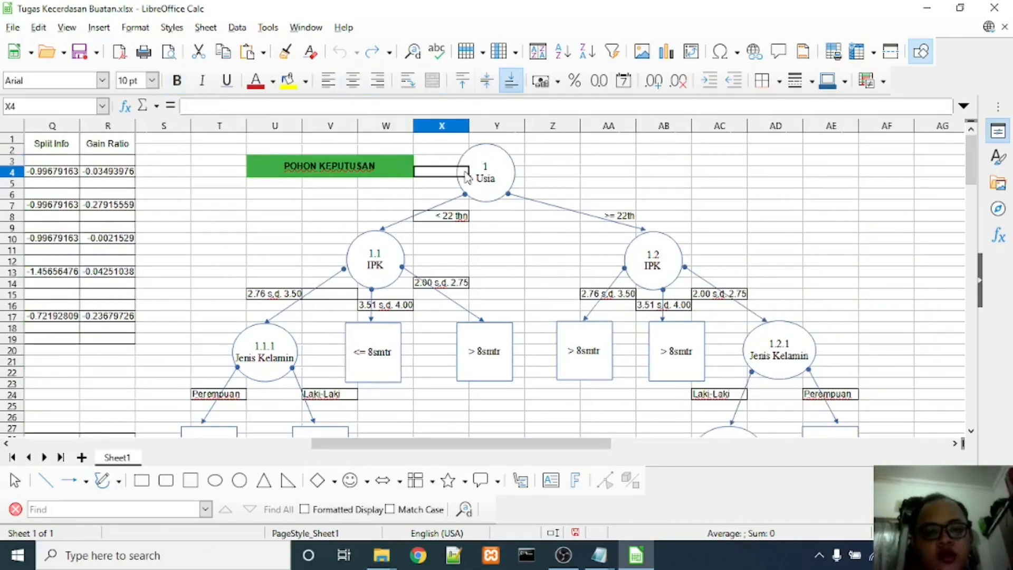
pyautogui.click(489, 176)
pyautogui.click(538, 183)
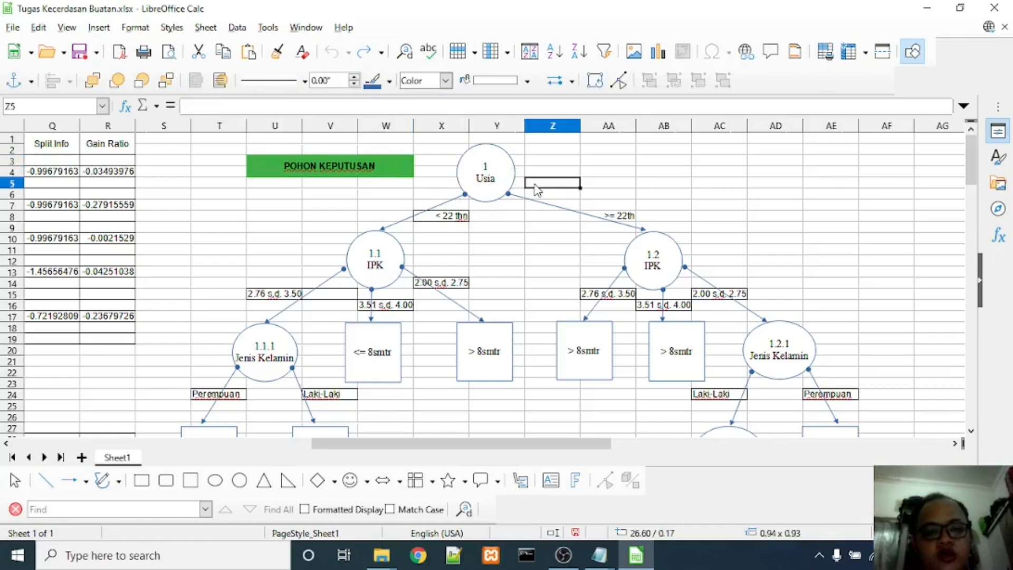
pyautogui.click(477, 162)
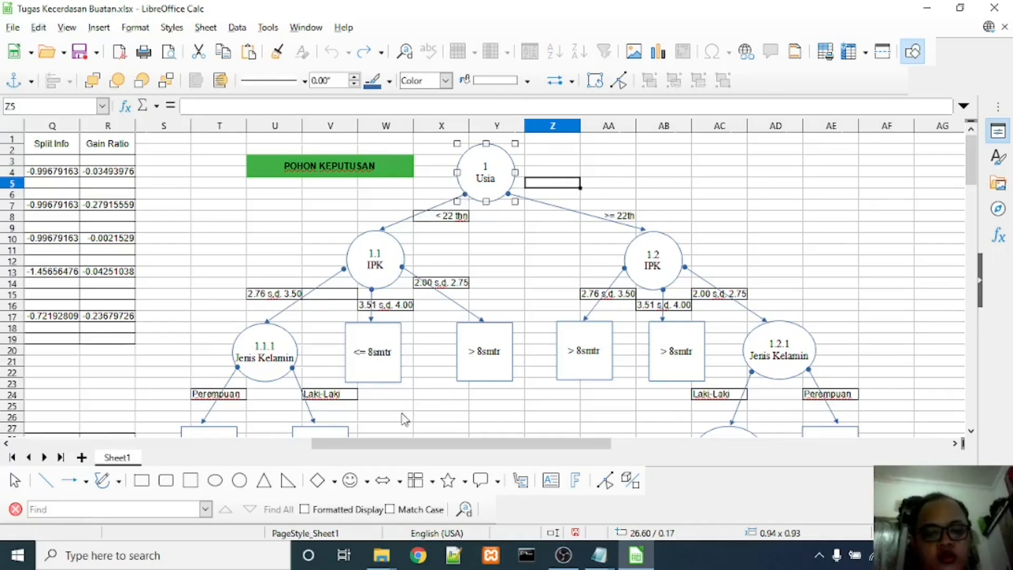
# - Compare the <= 8 smtr and > 8 smtr case counts for < 22 th and >= 22 th in the Usia summary
pyautogui.moveTo(389, 445); pyautogui.dragTo(273, 455)
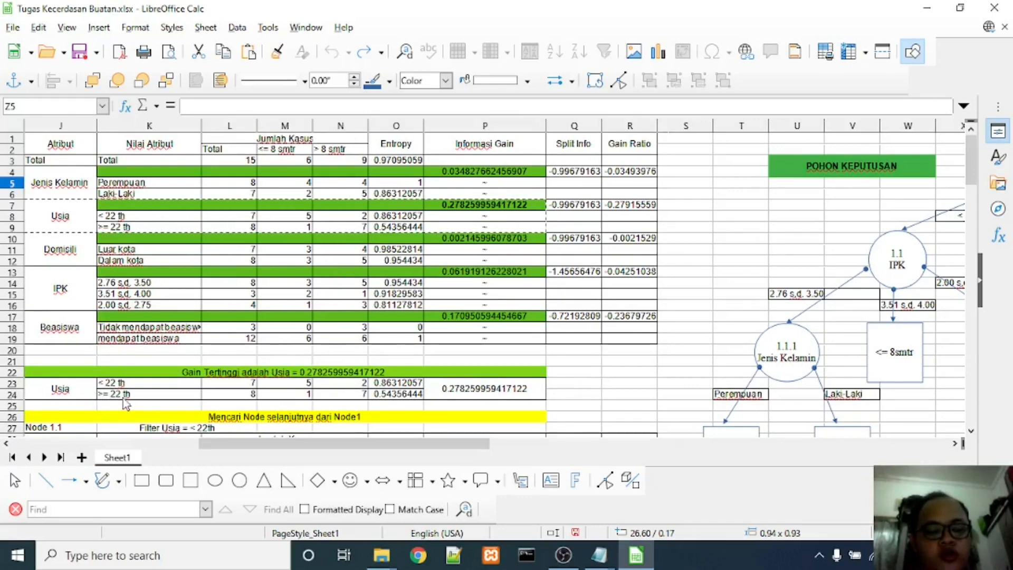
pyautogui.click(296, 384)
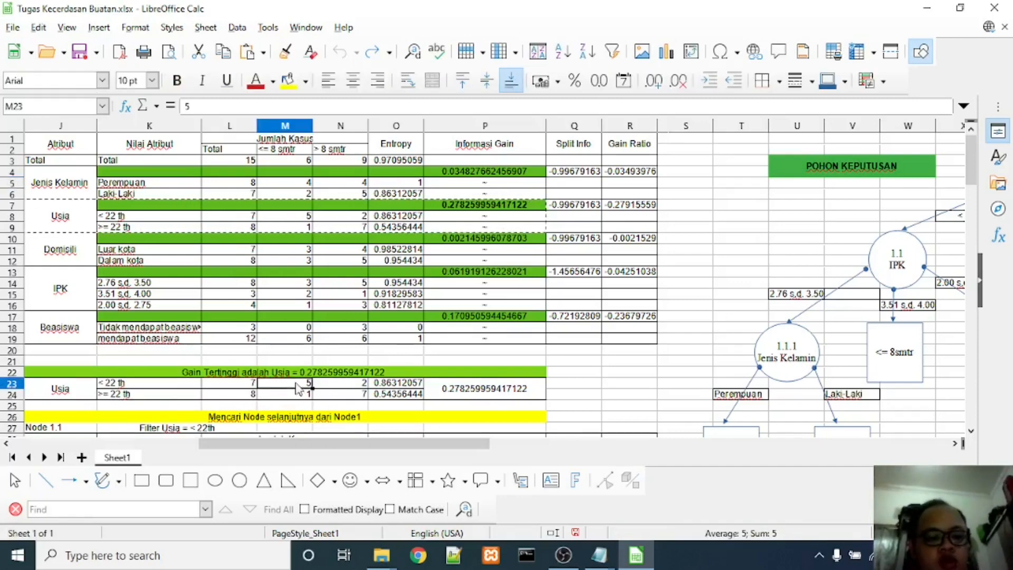
pyautogui.hotkey('shift', 'Right')
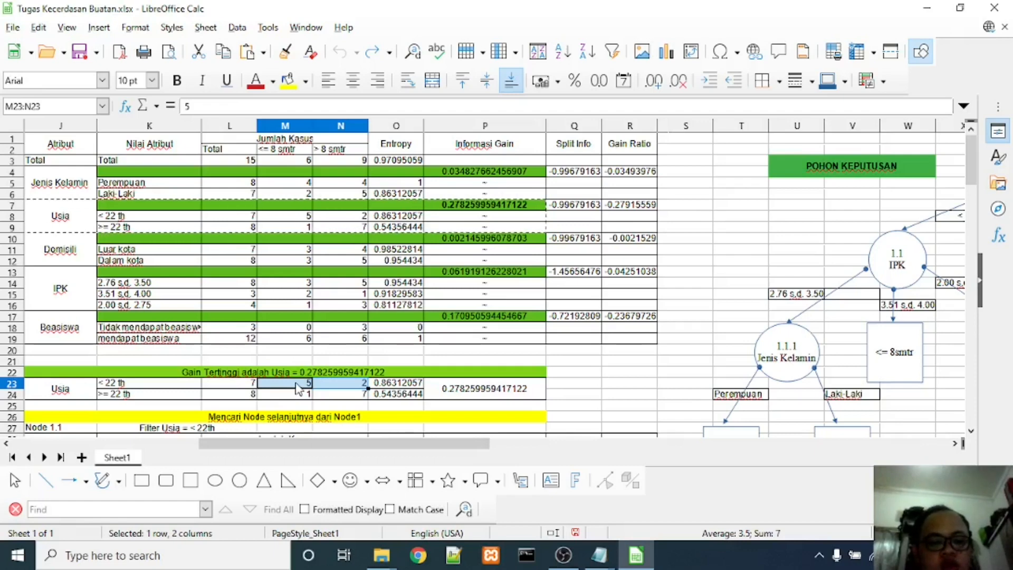
pyautogui.press('Down')
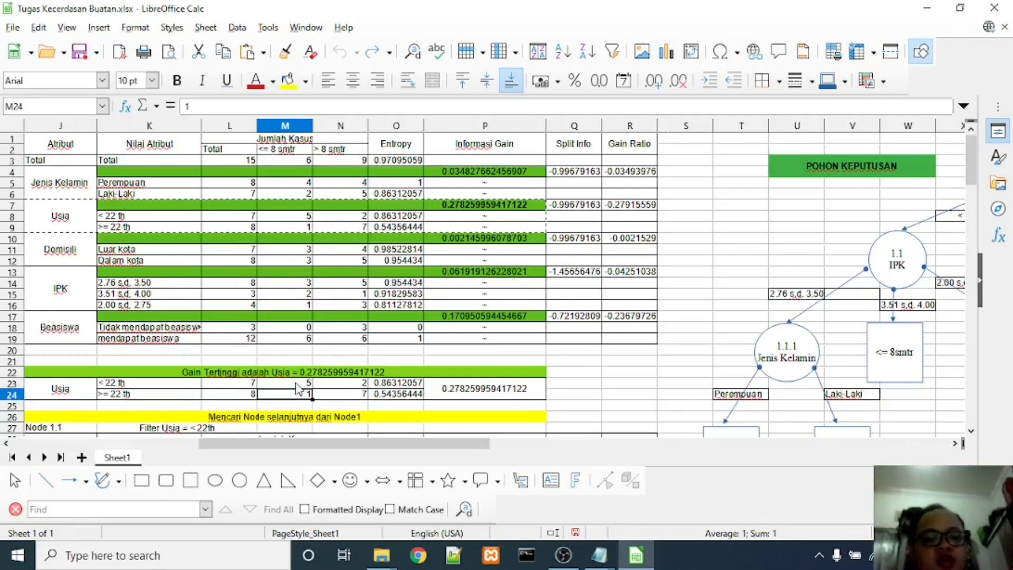
# - Select the >= 22 th case counts in M24:N24, and examine IPK nodes 1.2 and 1.1 in the decision tree
pyautogui.hotkey('shift', 'Right')
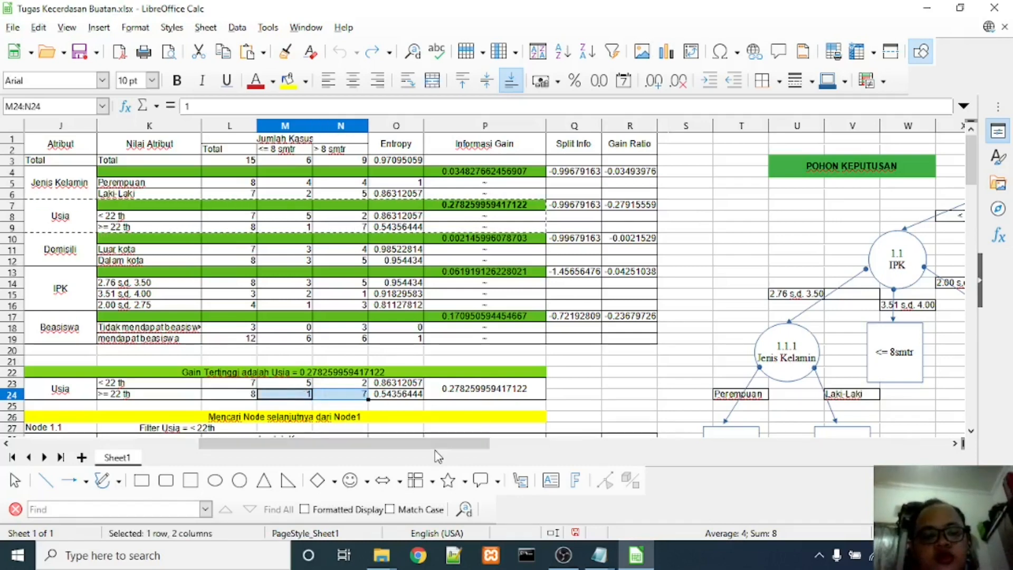
pyautogui.moveTo(436, 446); pyautogui.dragTo(539, 431)
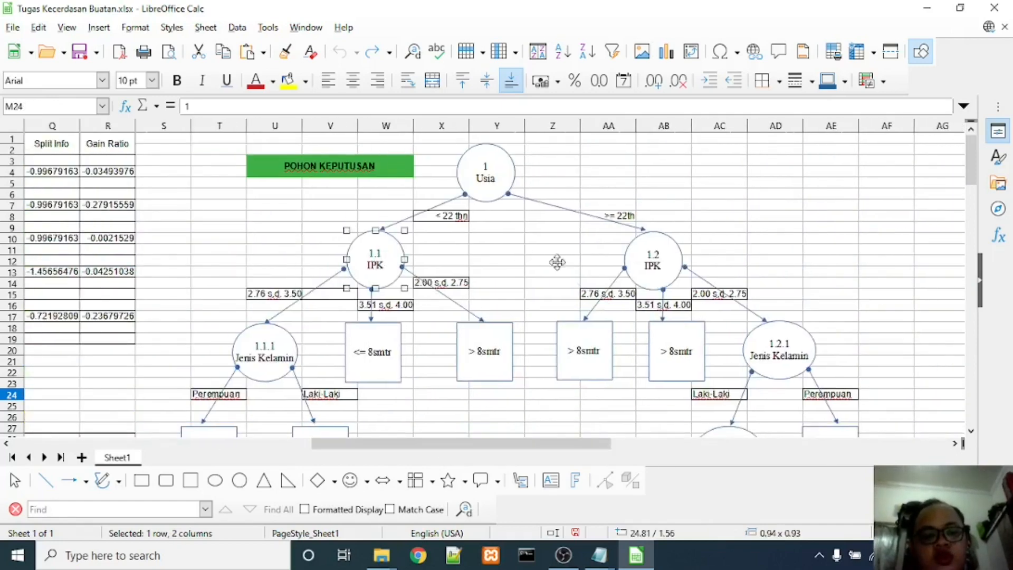
pyautogui.click(654, 267)
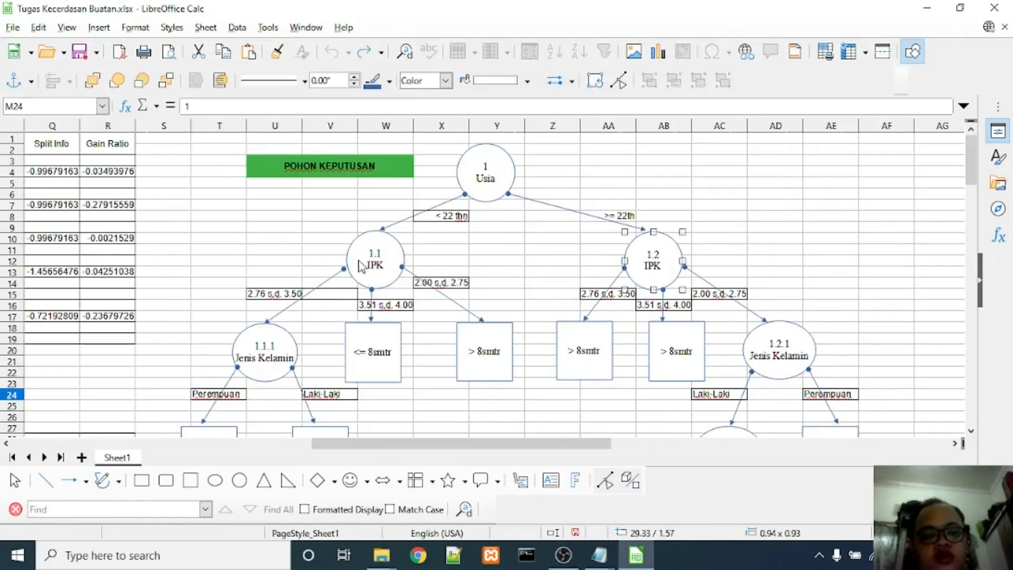
pyautogui.click(373, 268)
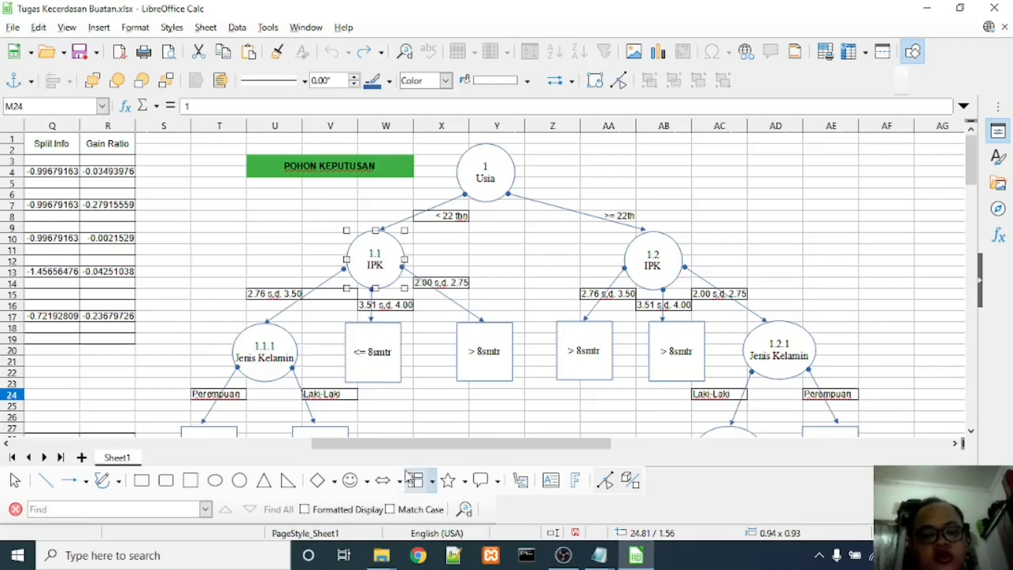
# - Examine the Node 1.1 heading Filter Usia = < 22th and the matching < 22 th row in the Usia summary
pyautogui.moveTo(404, 447); pyautogui.dragTo(231, 455)
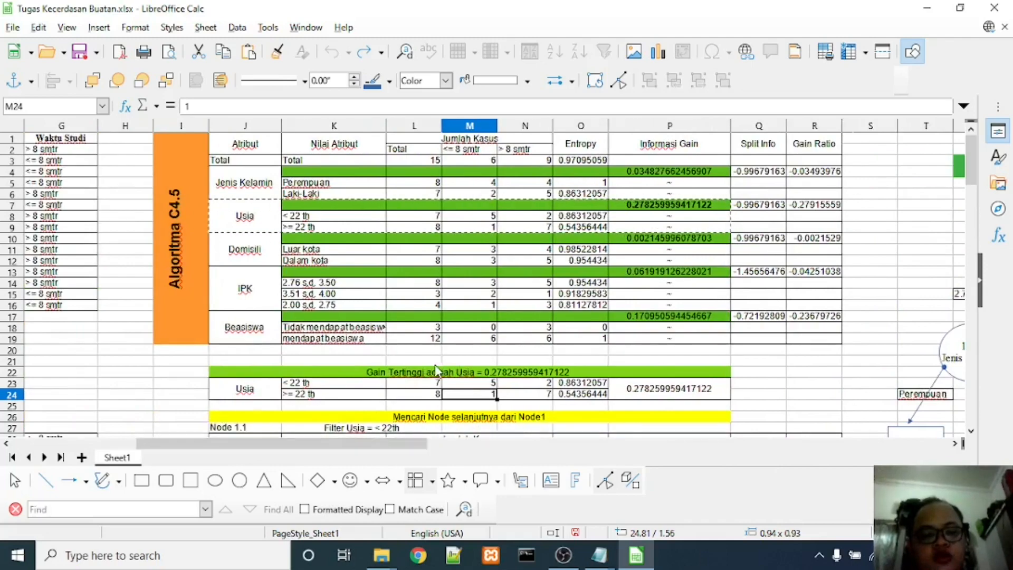
pyautogui.scroll(-1, 462, 371)
pyautogui.scroll(-1, 462, 371)
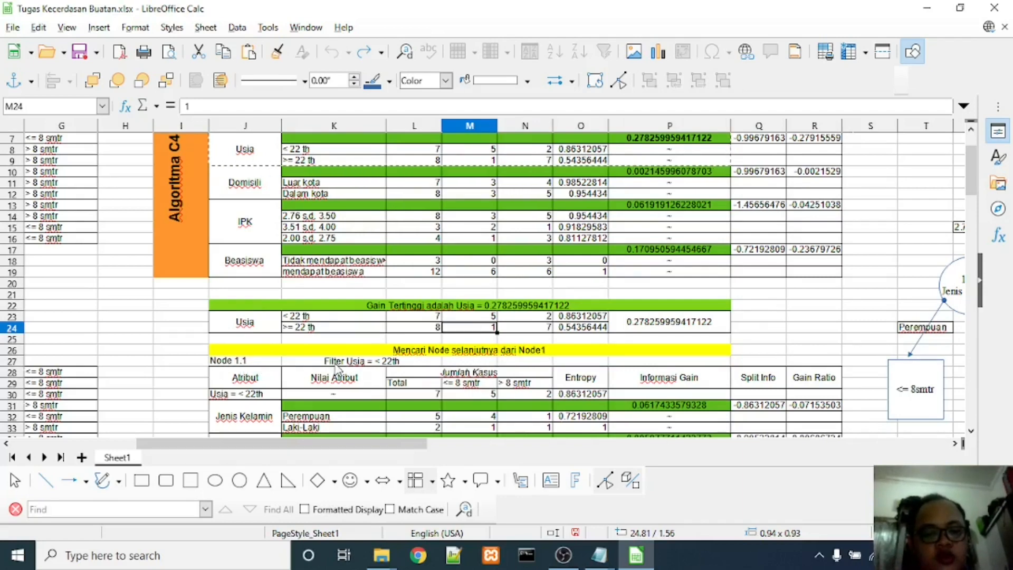
pyautogui.click(385, 362)
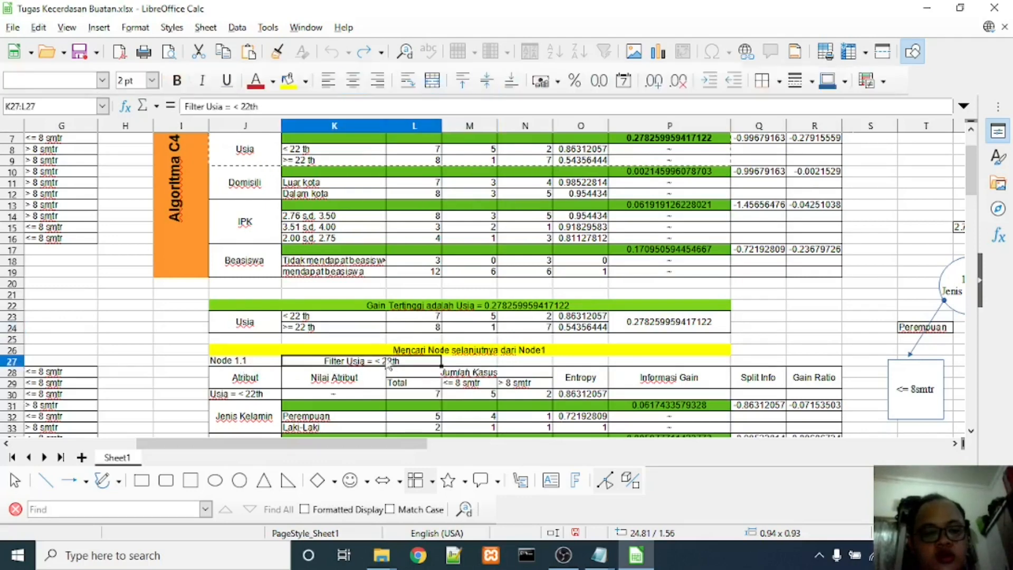
pyautogui.click(314, 316)
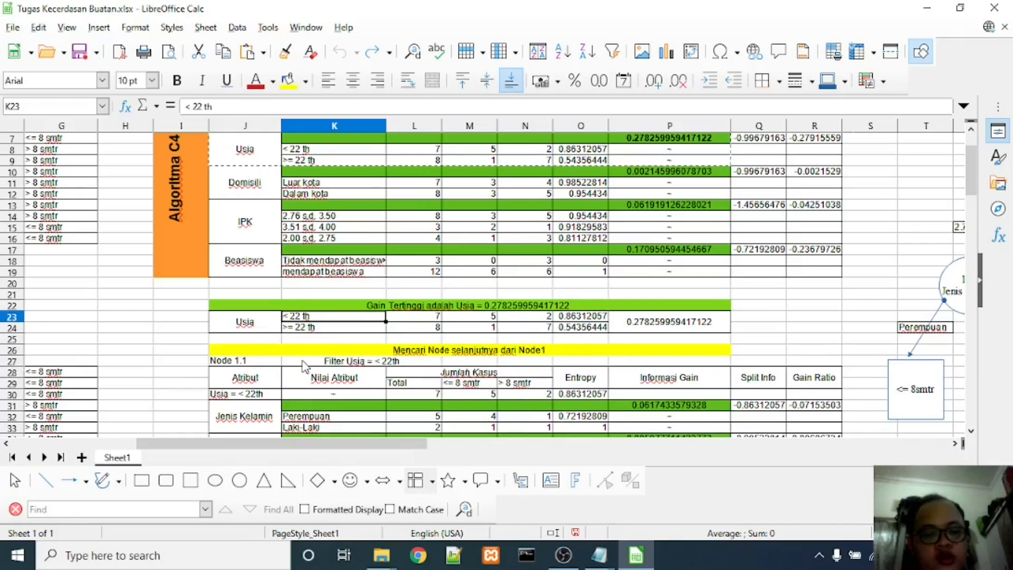
# - Examine the Total, <= 8 smtr and > 8 smtr case counts in row 30 for Usia = < 22th
pyautogui.click(248, 398)
pyautogui.click(248, 387)
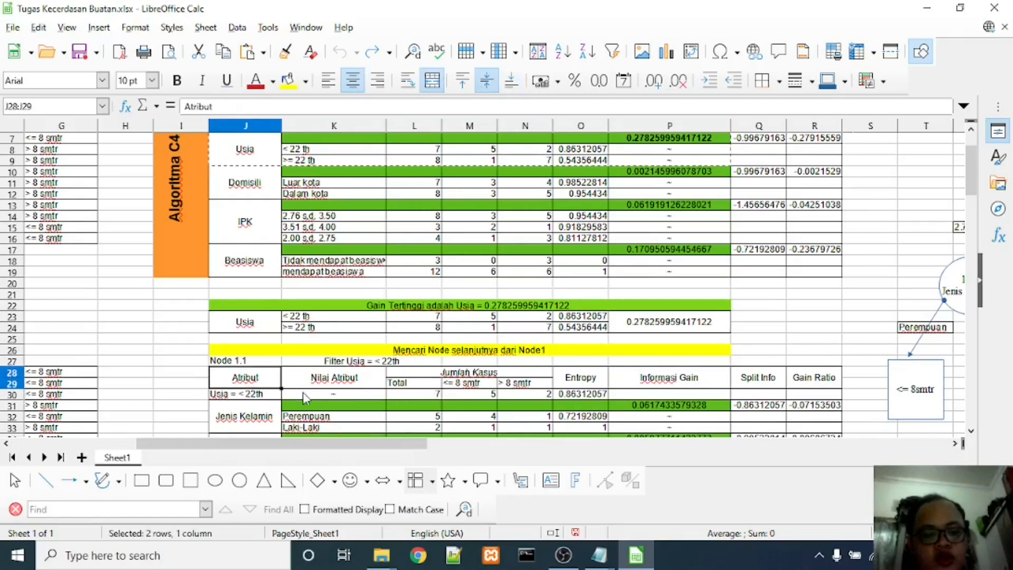
pyautogui.click(422, 394)
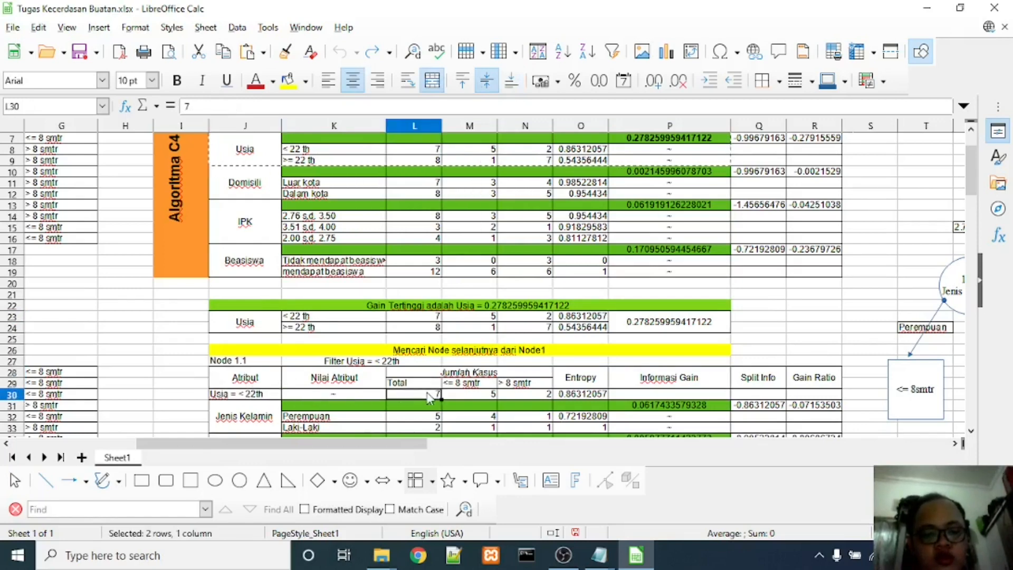
pyautogui.click(479, 398)
pyautogui.click(525, 398)
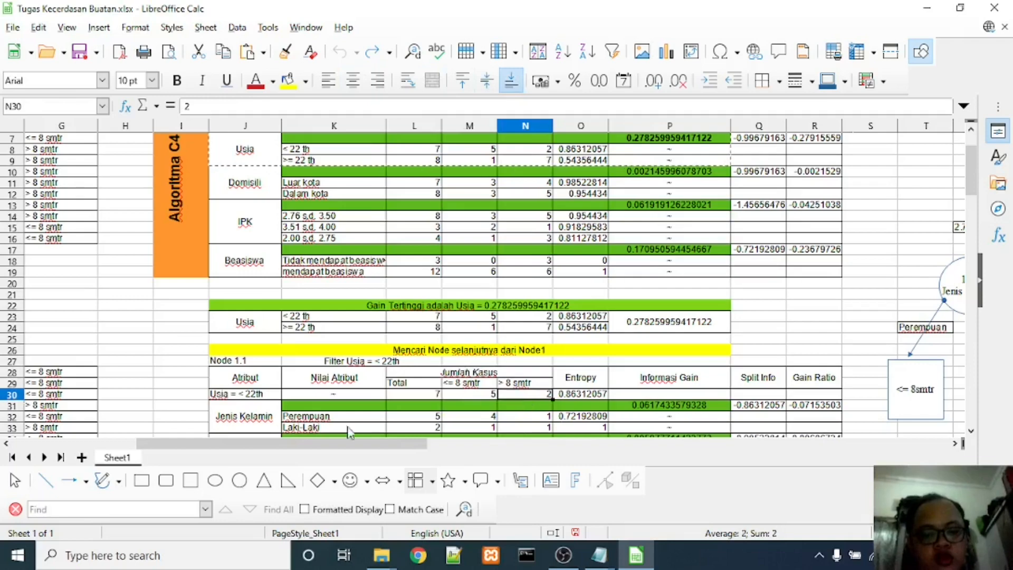
# - Copy all < 22th records from the Dataset table: B3:G7, B10:G10 and B15:G15
pyautogui.moveTo(328, 448); pyautogui.dragTo(198, 432)
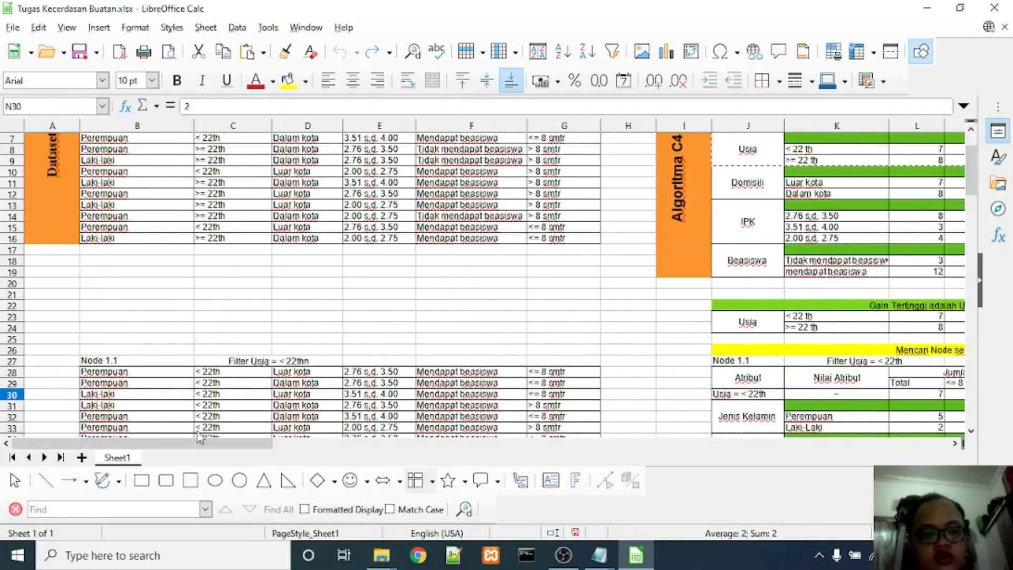
pyautogui.scroll(2, 211, 205)
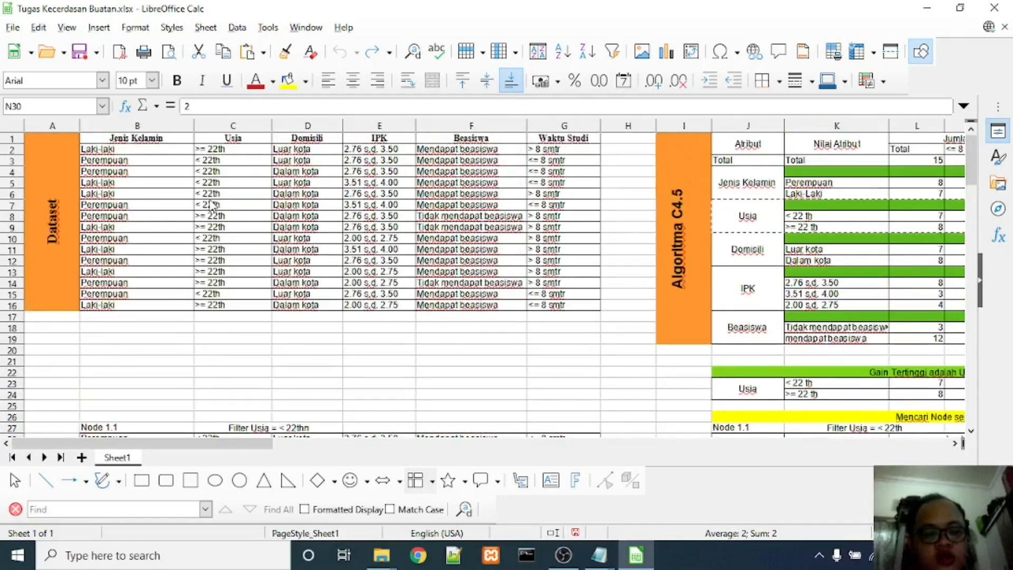
pyautogui.click(205, 163)
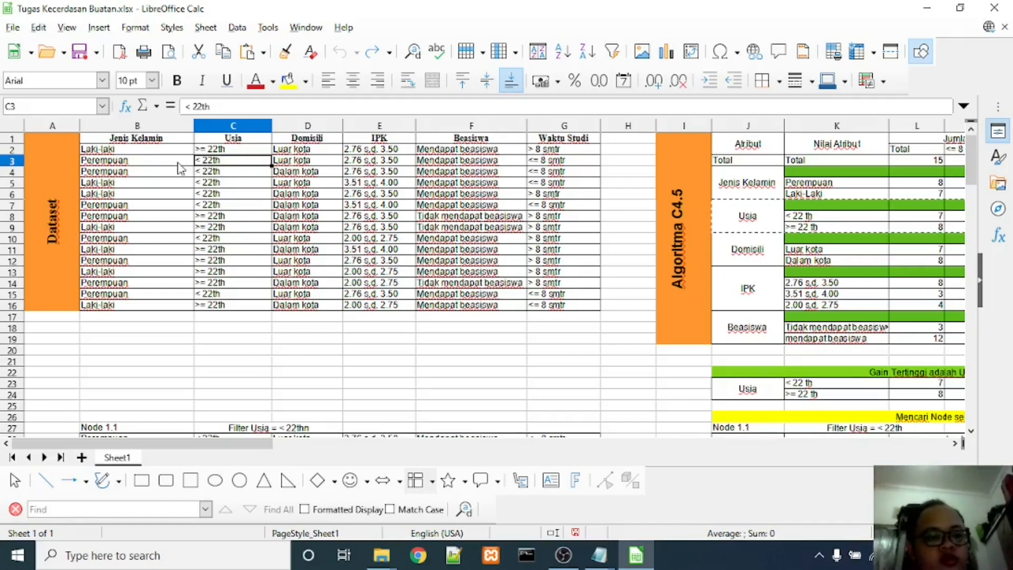
pyautogui.press('Left')
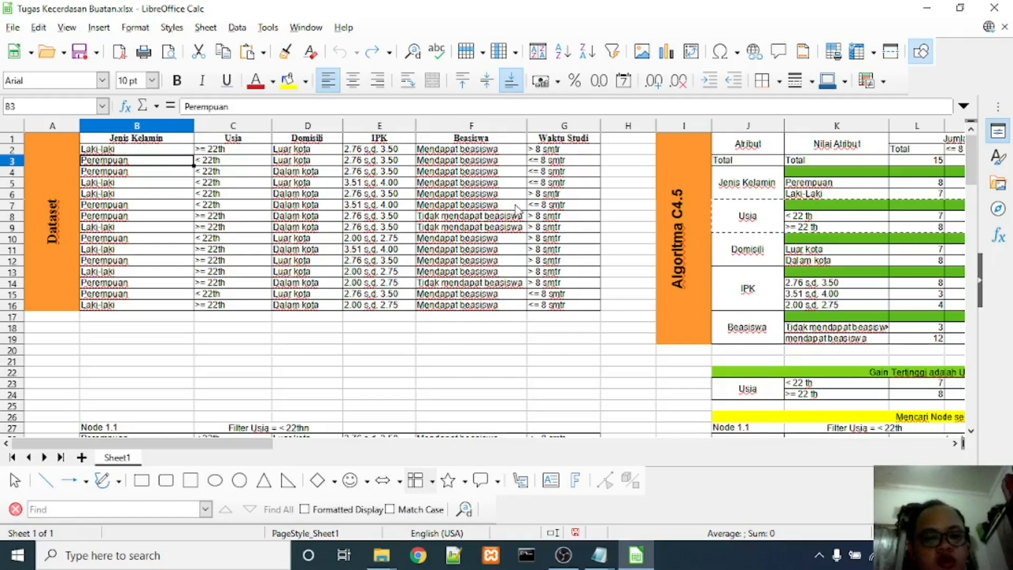
pyautogui.keyDown('shift'); pyautogui.click(543, 209); pyautogui.keyUp('shift')
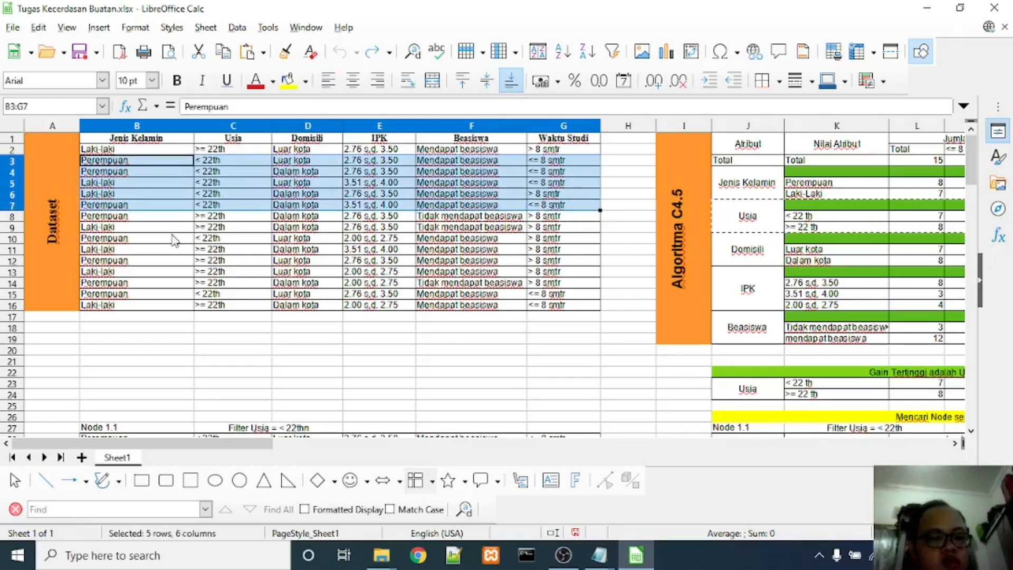
pyautogui.keyDown('ctrl'); pyautogui.moveTo(153, 244); pyautogui.dragTo(522, 242); pyautogui.keyUp('ctrl')
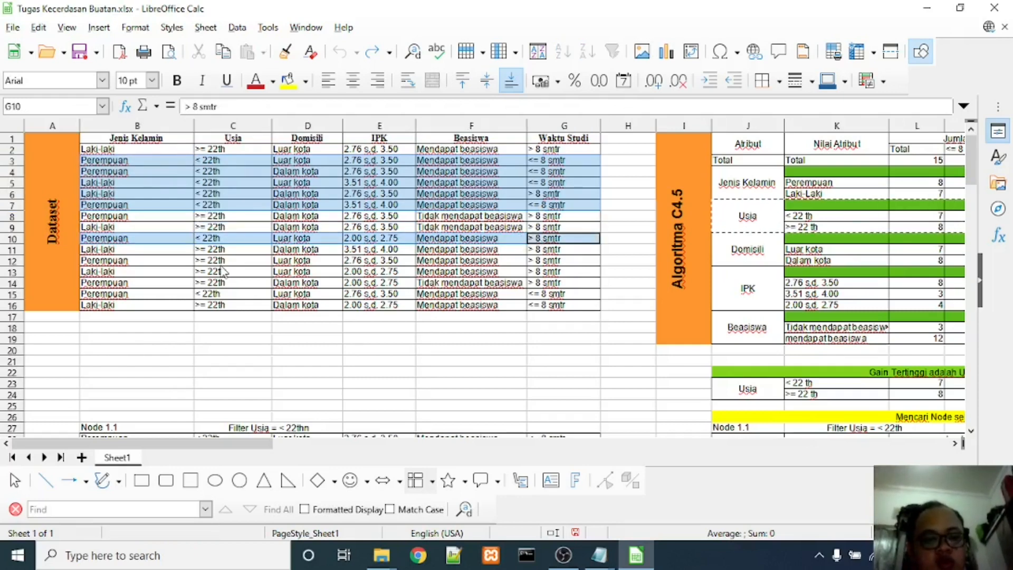
pyautogui.moveTo(153, 297); pyautogui.dragTo(552, 302)
pyautogui.hotkey('ctrl', 'c')
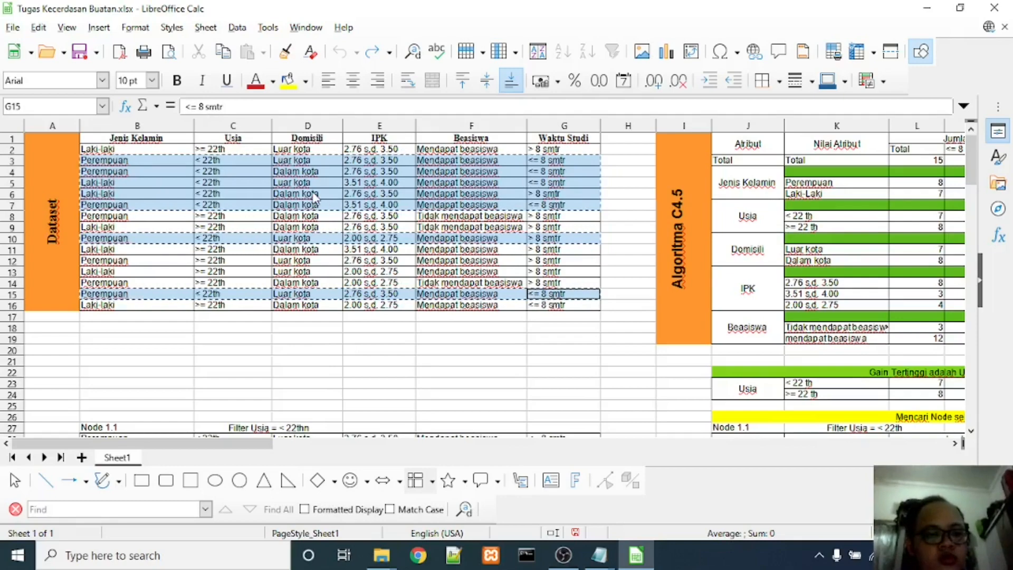
# - Examine the filtered Node 1.1 records, starting at cell B28 under Filter Usia = < 22thn
pyautogui.scroll(-8, 314, 198)
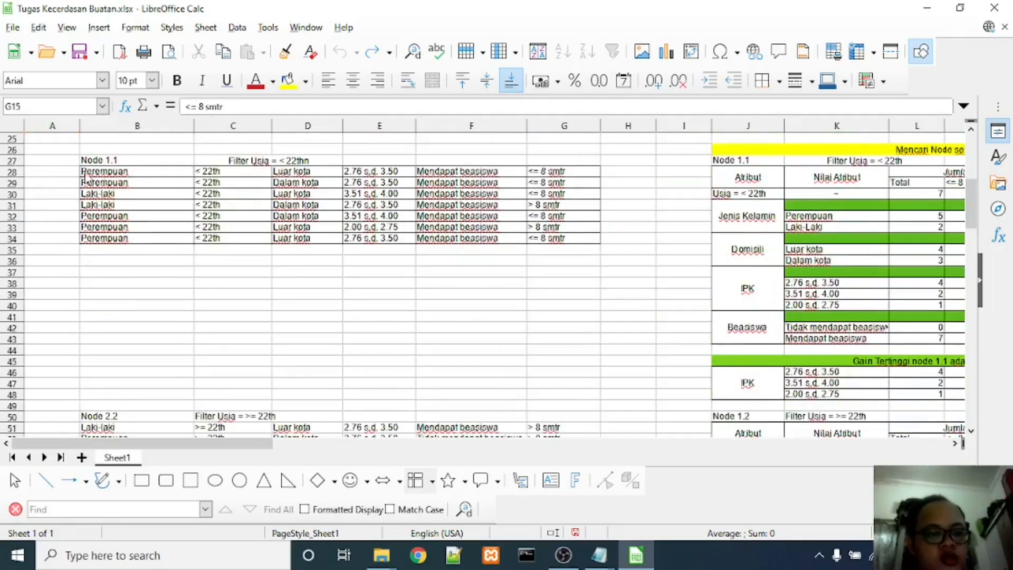
pyautogui.click(114, 175)
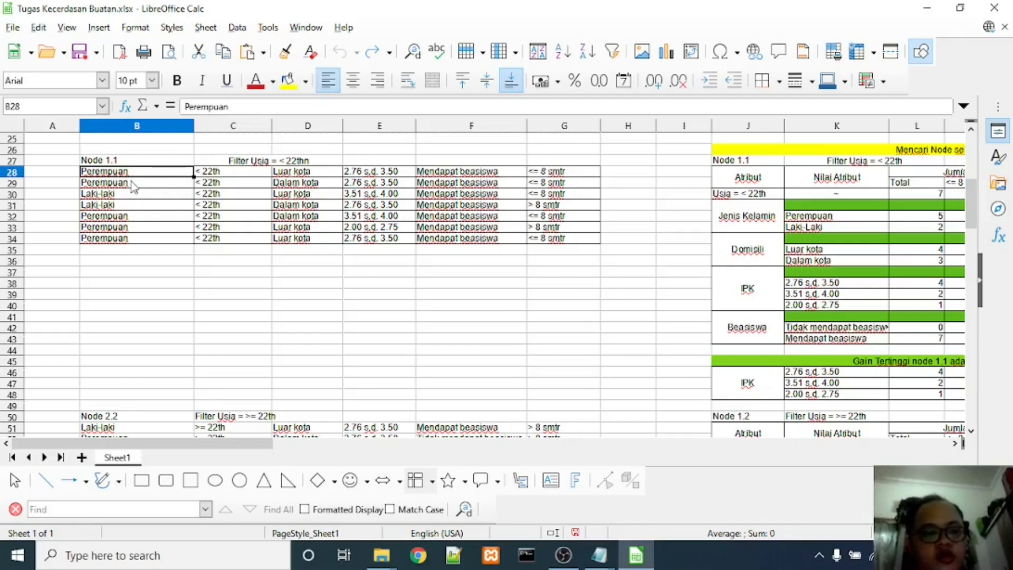
pyautogui.scroll(1, 133, 186)
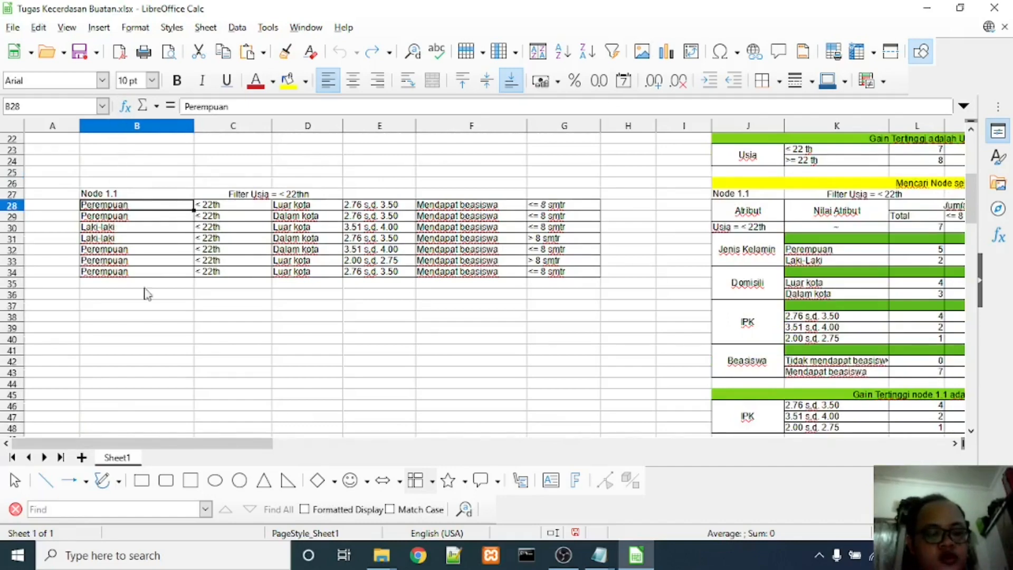
# - Review the Node 1.1 table's overall case counts in L30, M30 and N30
pyautogui.moveTo(165, 446); pyautogui.dragTo(317, 420)
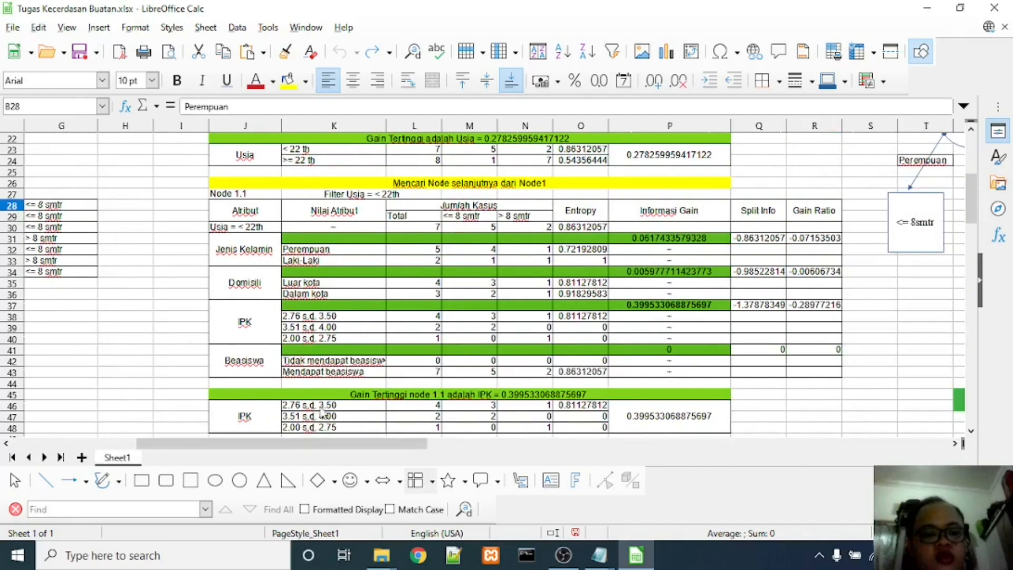
pyautogui.click(411, 230)
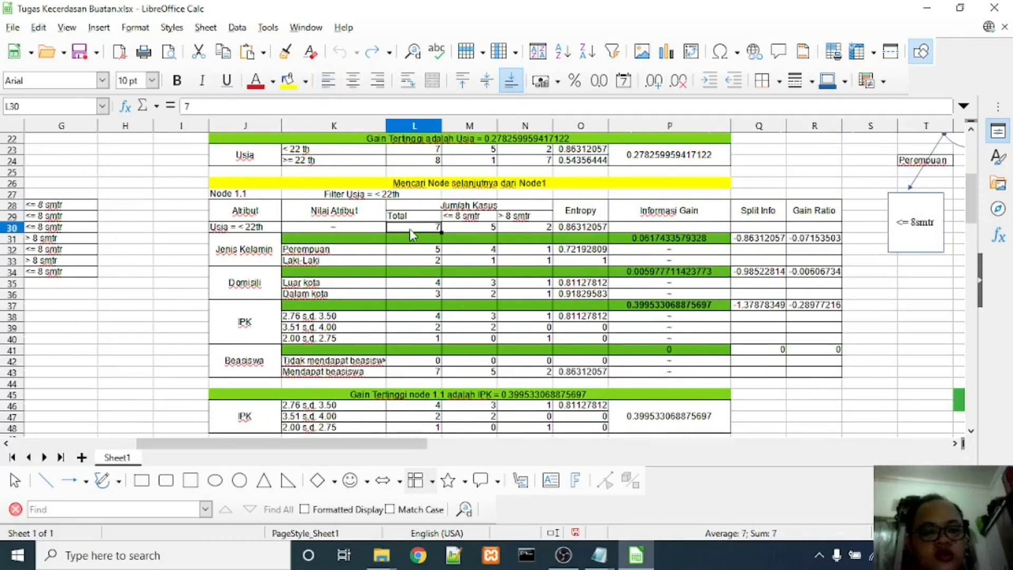
pyautogui.click(464, 230)
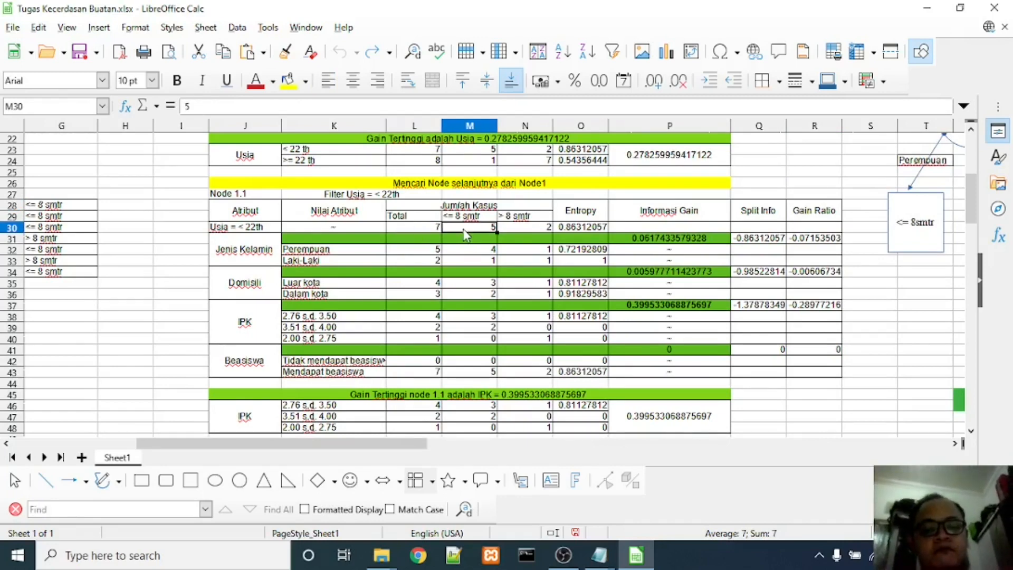
pyautogui.click(517, 228)
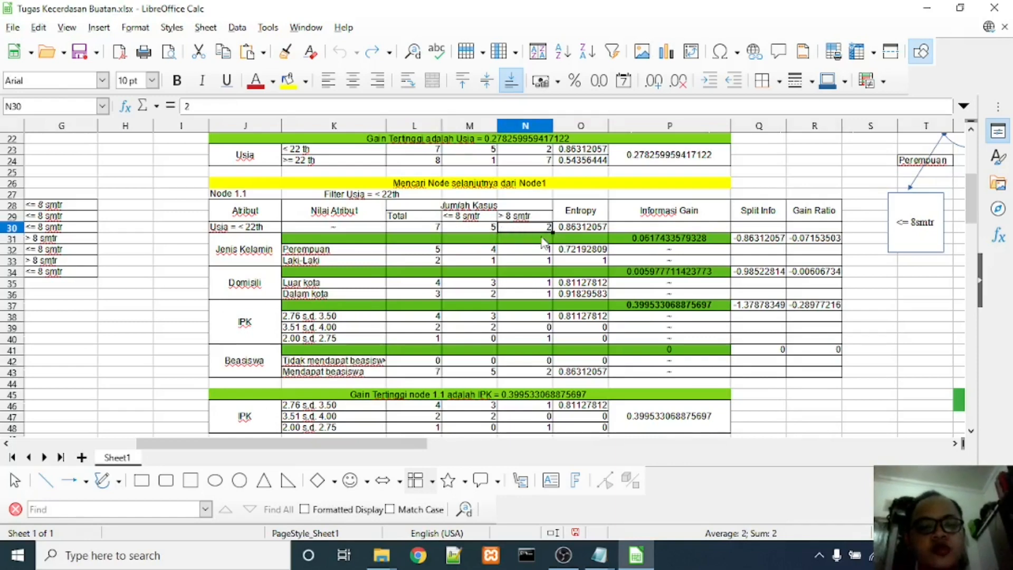
# - Compare the Node 1.1 attributes Jenis Kelamin, Domisili and Beasiswa with the first C4.5 table's attribute list, including Usia
pyautogui.click(246, 251)
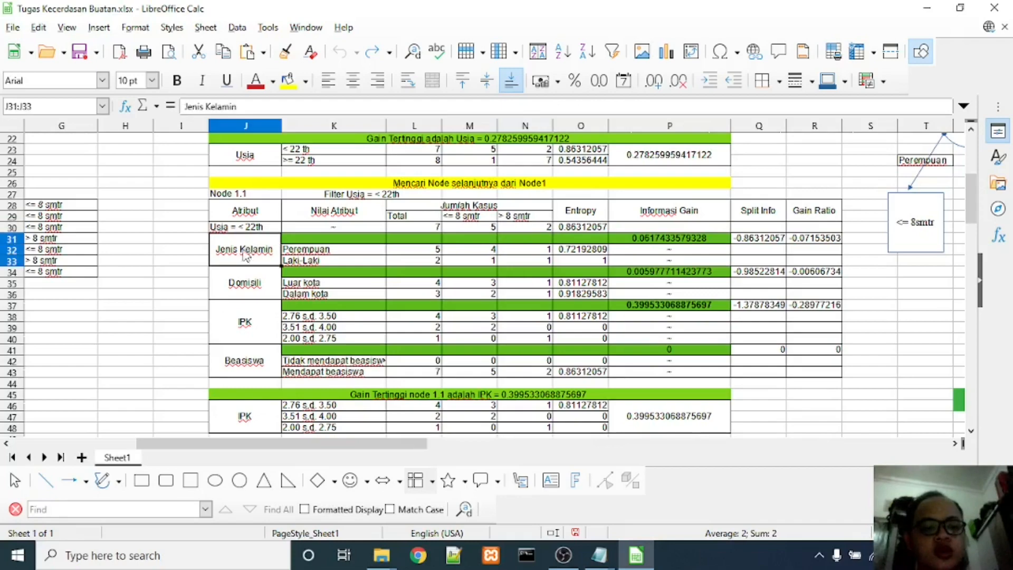
pyautogui.click(237, 285)
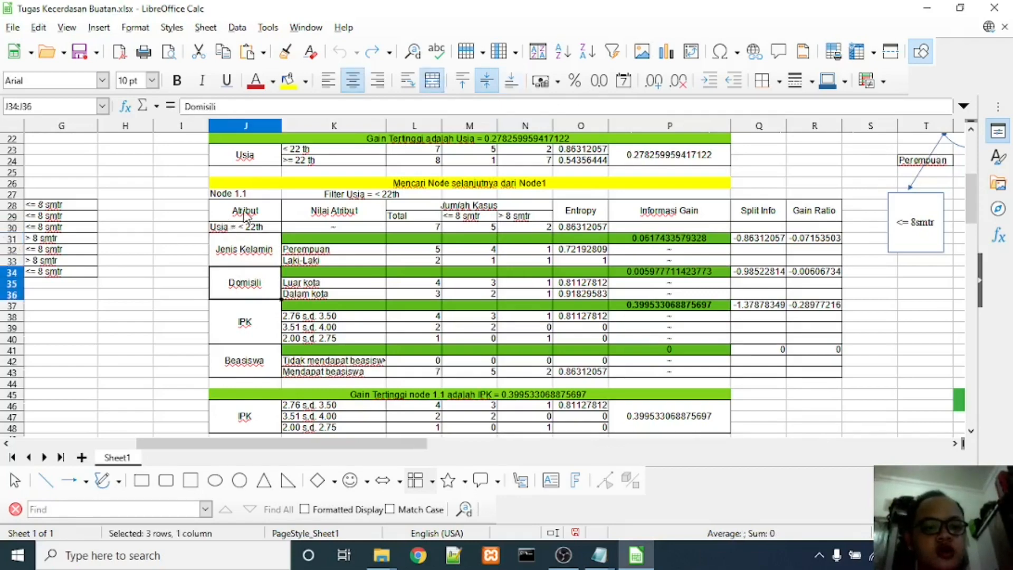
pyautogui.click(224, 363)
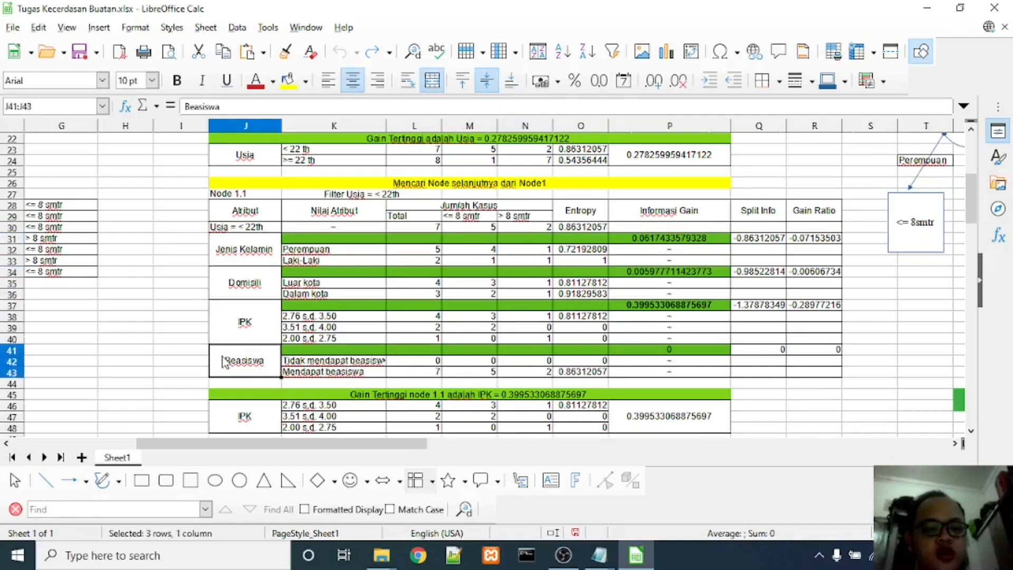
pyautogui.scroll(7, 224, 363)
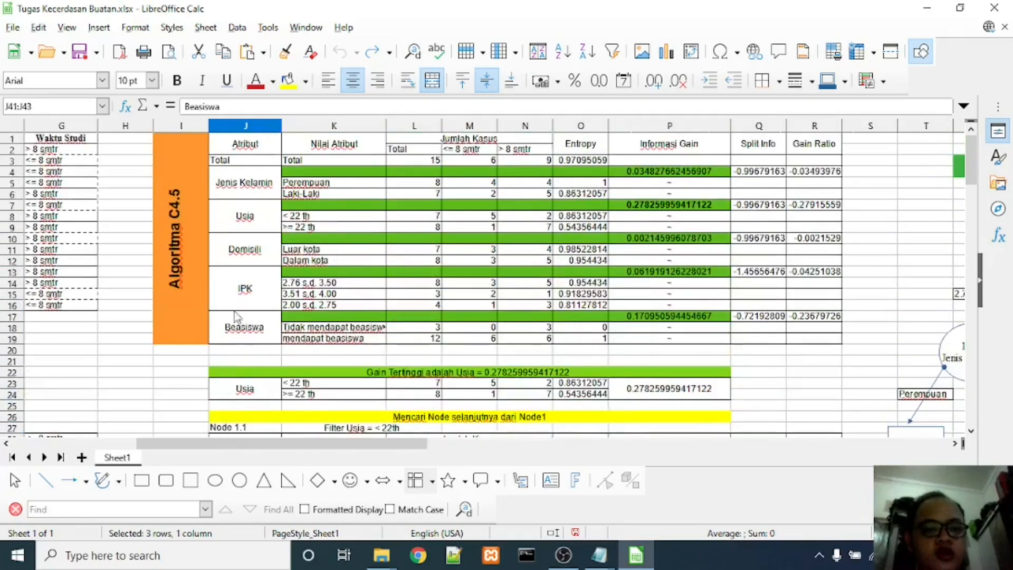
pyautogui.click(220, 226)
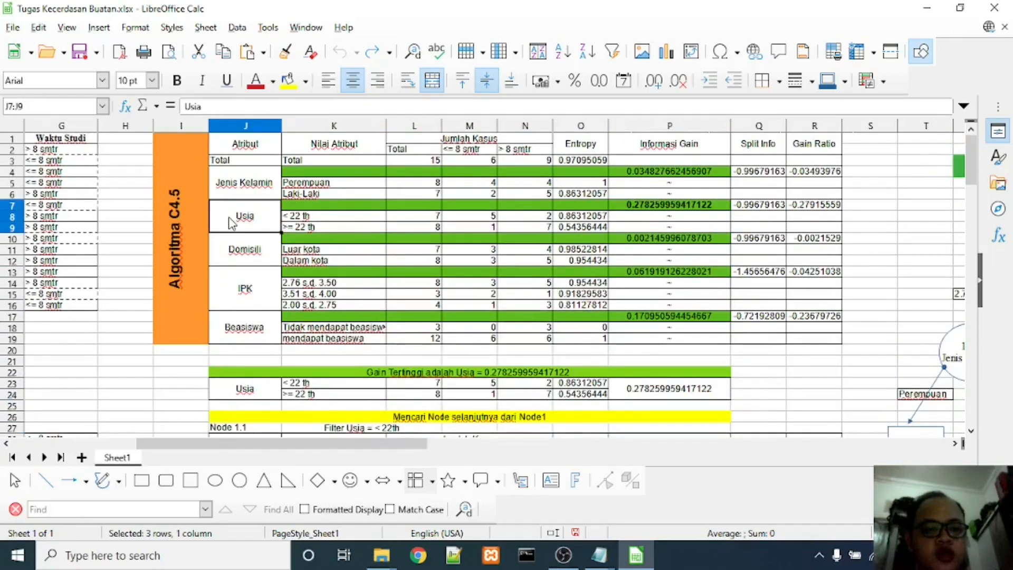
pyautogui.scroll(-1, 231, 223)
pyautogui.scroll(-6, 230, 223)
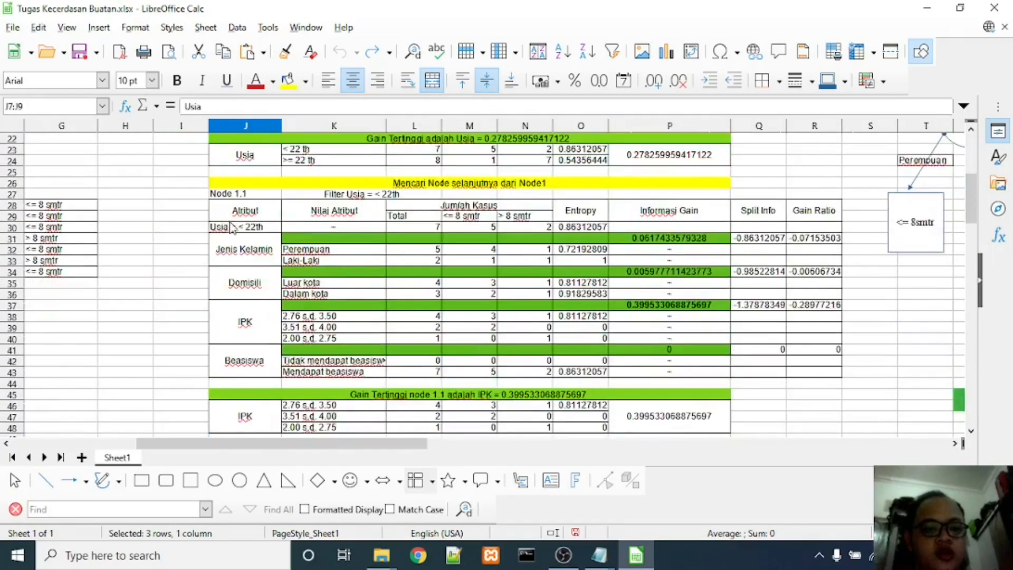
# - Review Jenis Kelamin, Domisili and Usia = < 22th in the Node 1.1 table, plus its <= 8 smtr and > 8 smtr headings
pyautogui.click(234, 252)
pyautogui.click(234, 287)
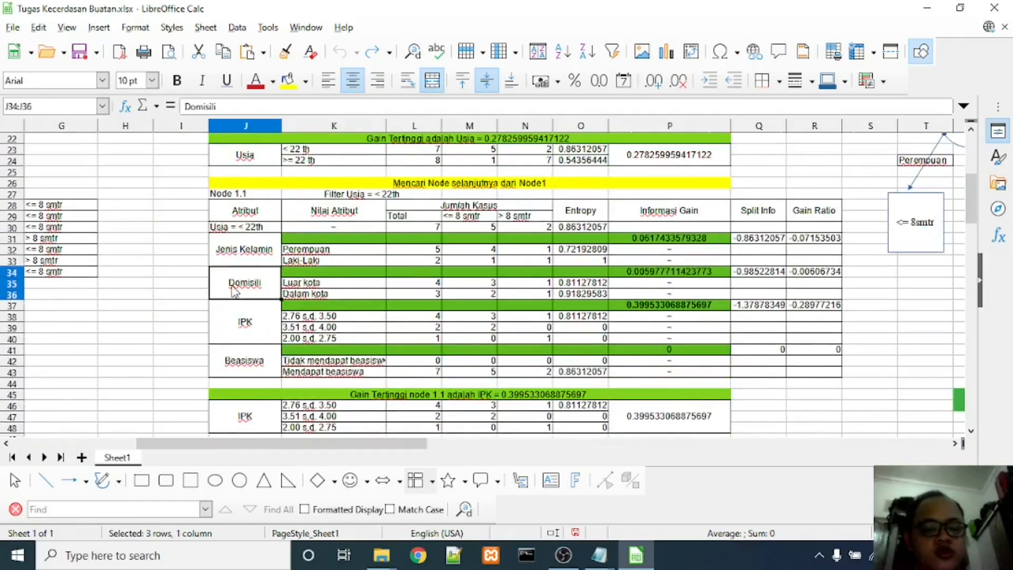
pyautogui.click(245, 233)
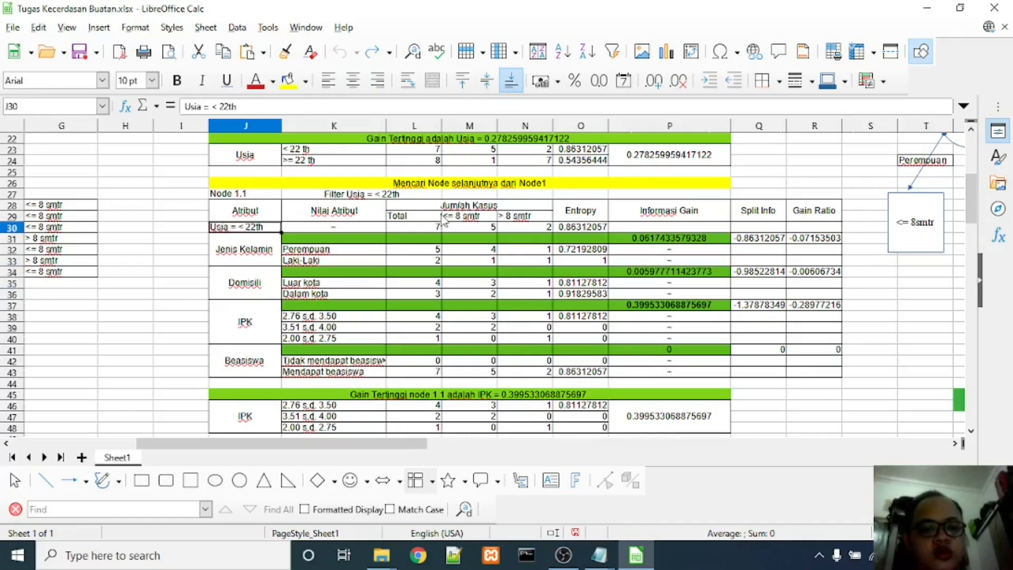
pyautogui.click(466, 218)
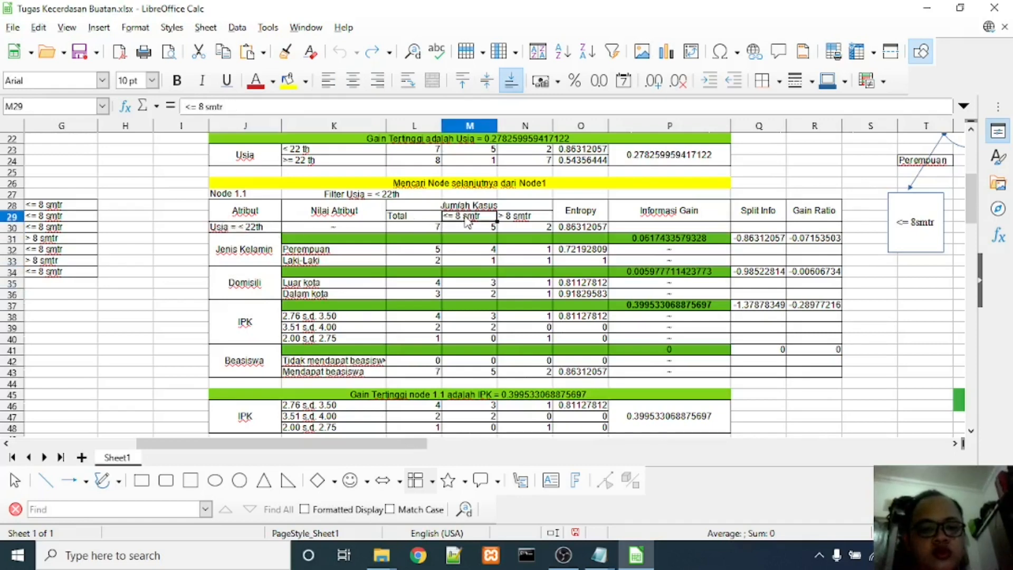
pyautogui.click(515, 218)
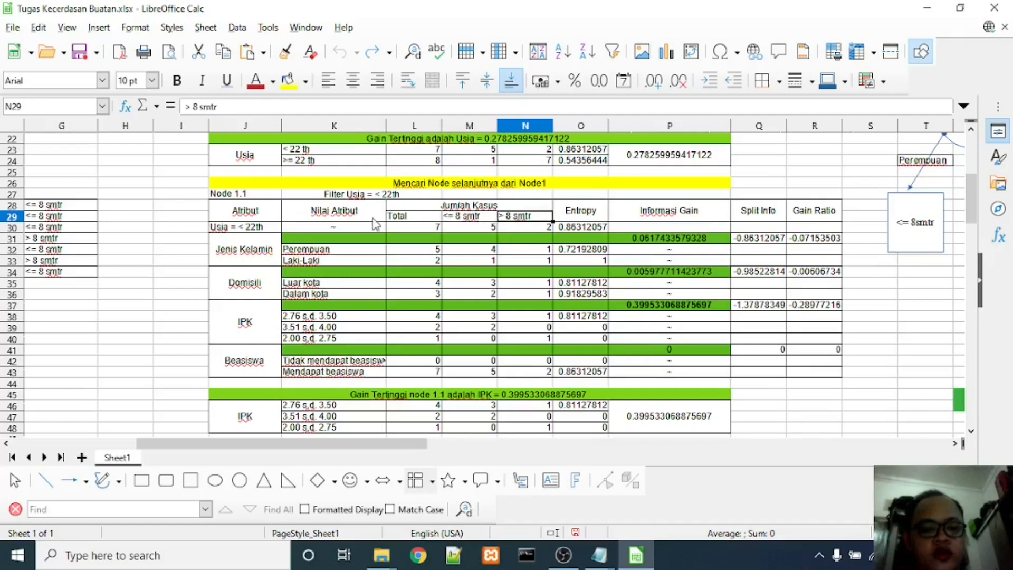
# - Review the Node 1.1 attribute list, covering Jenis Kelamin, Domisili, IPK and Beasiswa
pyautogui.click(225, 376)
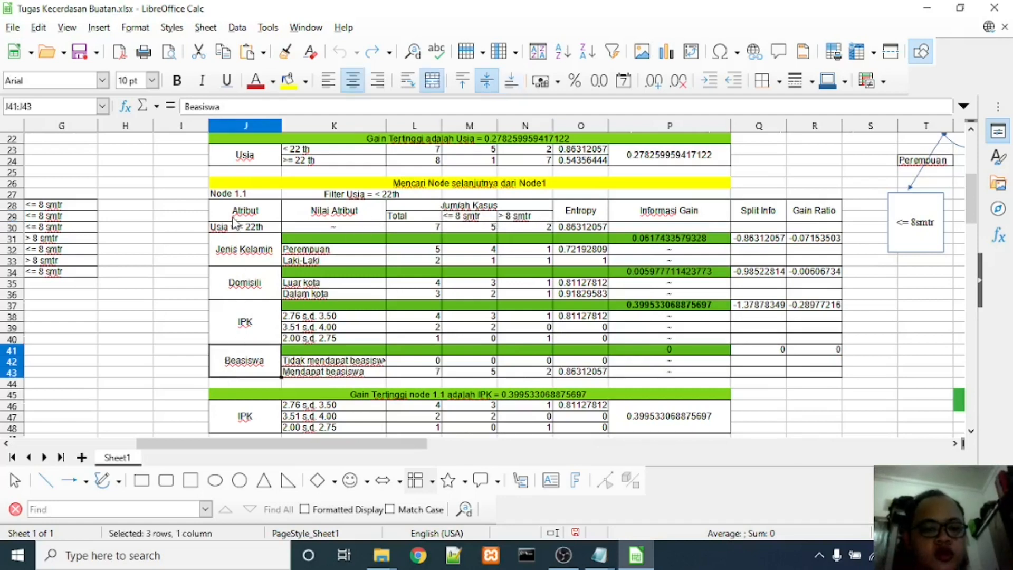
pyautogui.click(228, 256)
pyautogui.click(226, 282)
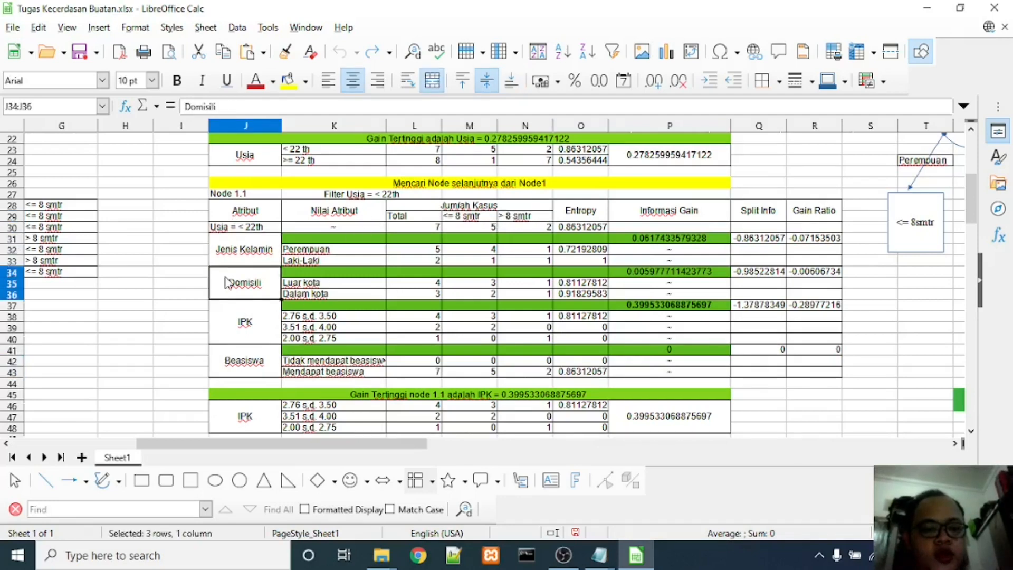
pyautogui.click(220, 311)
pyautogui.moveTo(225, 260); pyautogui.dragTo(227, 275)
pyautogui.click(228, 280)
pyautogui.click(230, 332)
pyautogui.click(229, 368)
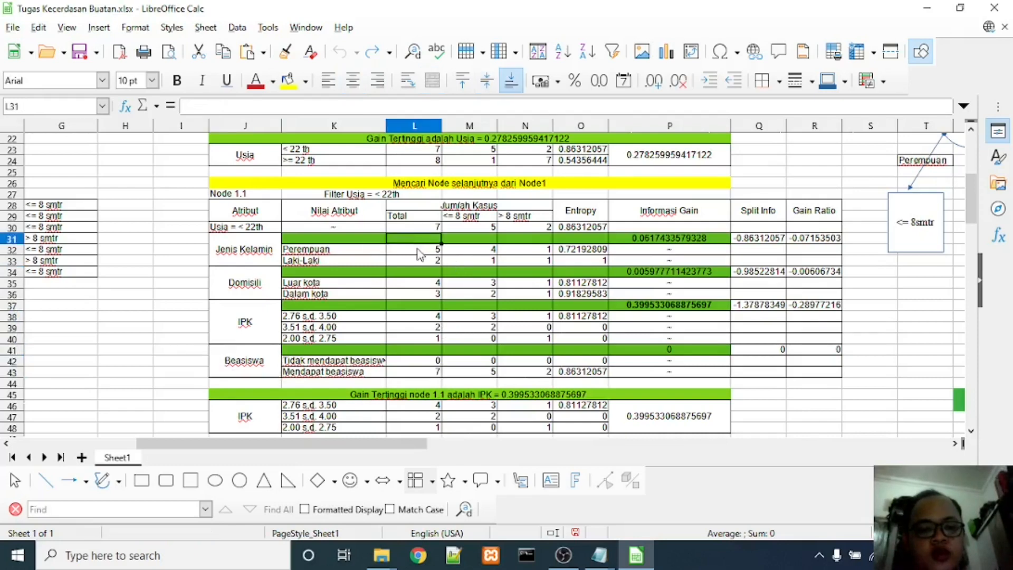
# - Compare the Node 1.1 case counts in L32:N43 with the filtered records for Usia < 22th, focusing on Perempuan's total in L32
pyautogui.moveTo(421, 249); pyautogui.dragTo(525, 376)
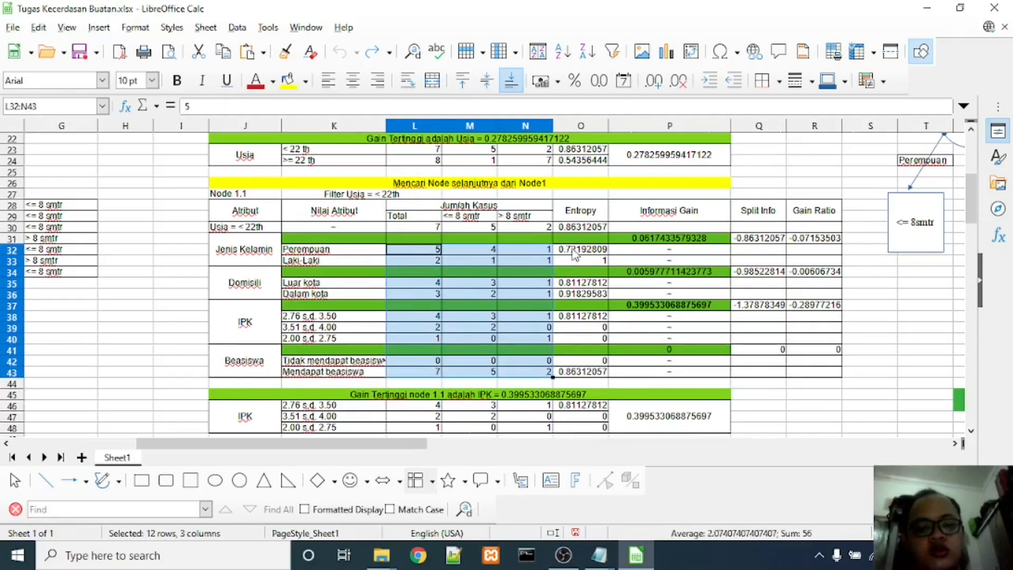
pyautogui.moveTo(408, 448); pyautogui.dragTo(261, 430)
pyautogui.scroll(1, 303, 205)
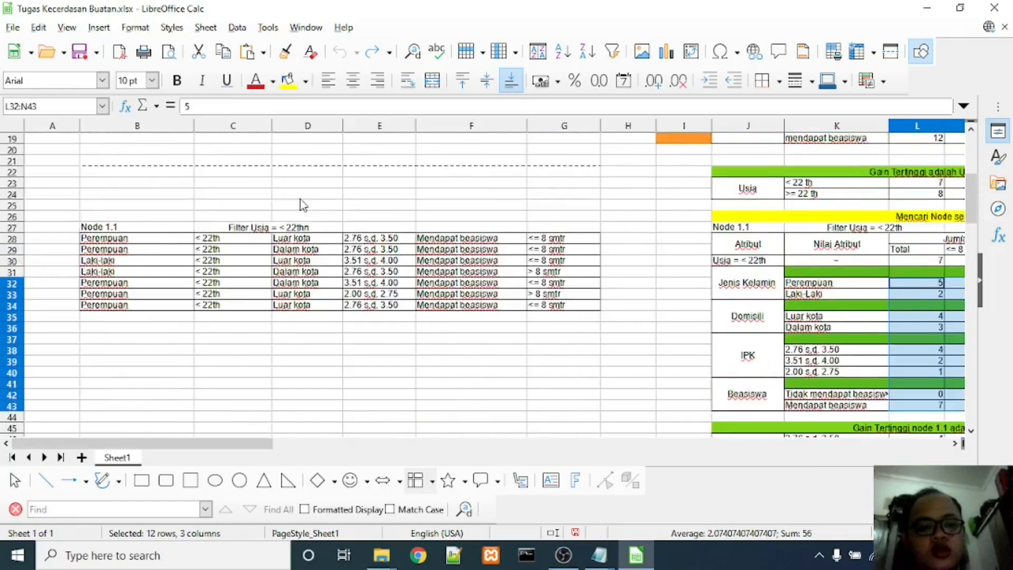
pyautogui.scroll(6, 302, 205)
pyautogui.scroll(-3, 302, 205)
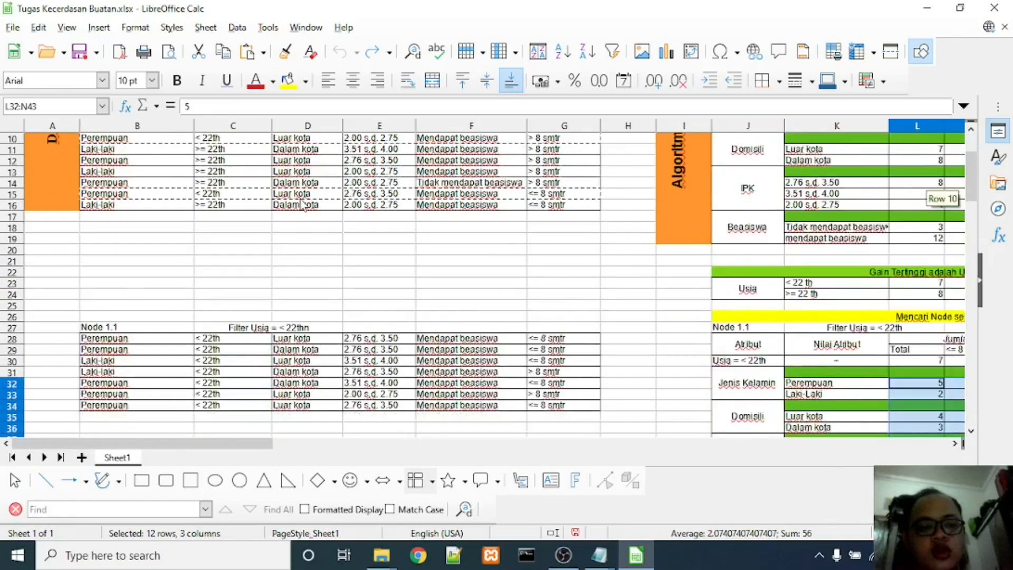
pyautogui.scroll(-4, 302, 205)
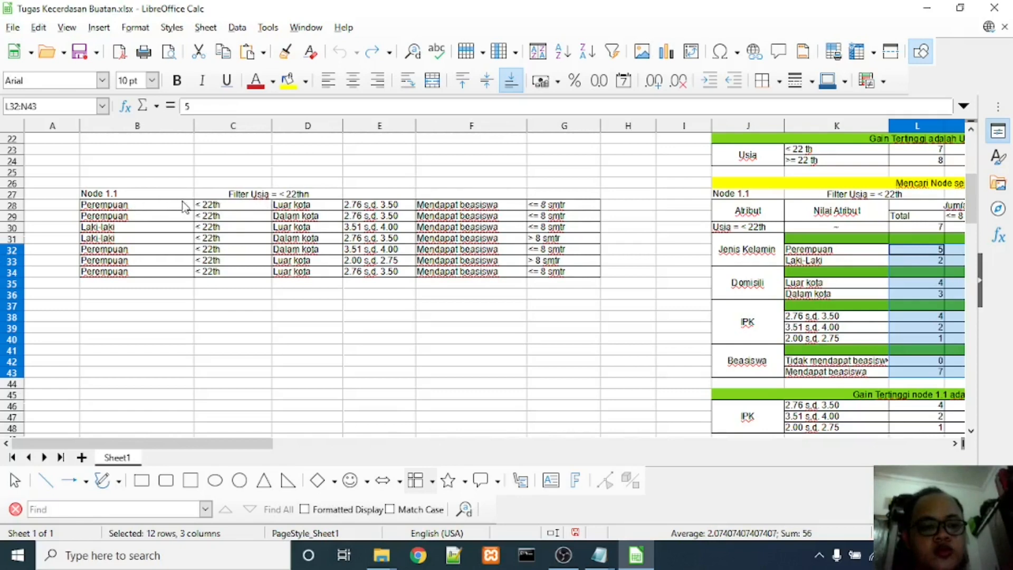
pyautogui.click(918, 249)
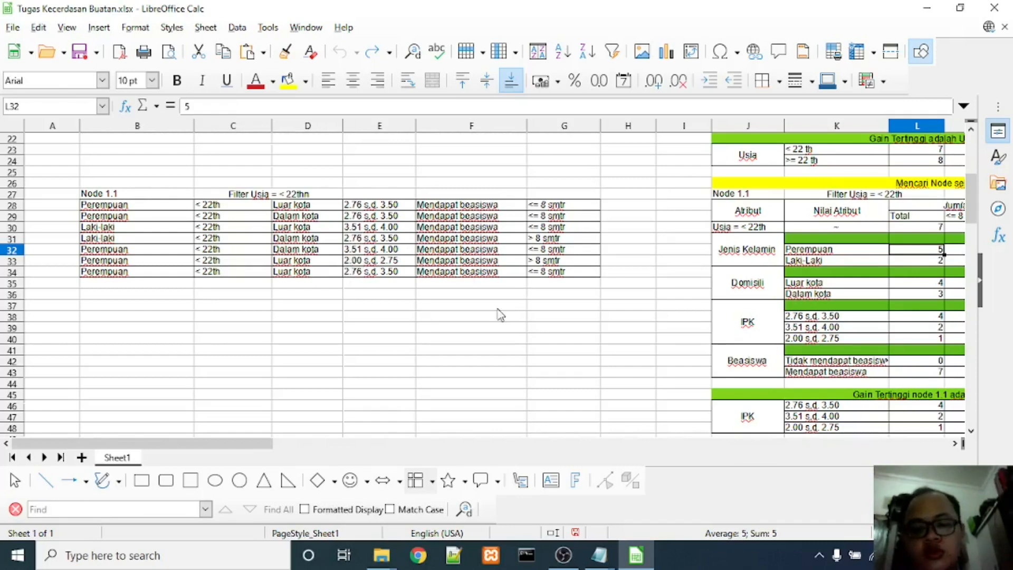
# - Review the Node 1.1 table's filter label and its Mencari Node selanjutnya dari Node1 heading
pyautogui.moveTo(231, 447); pyautogui.dragTo(341, 449)
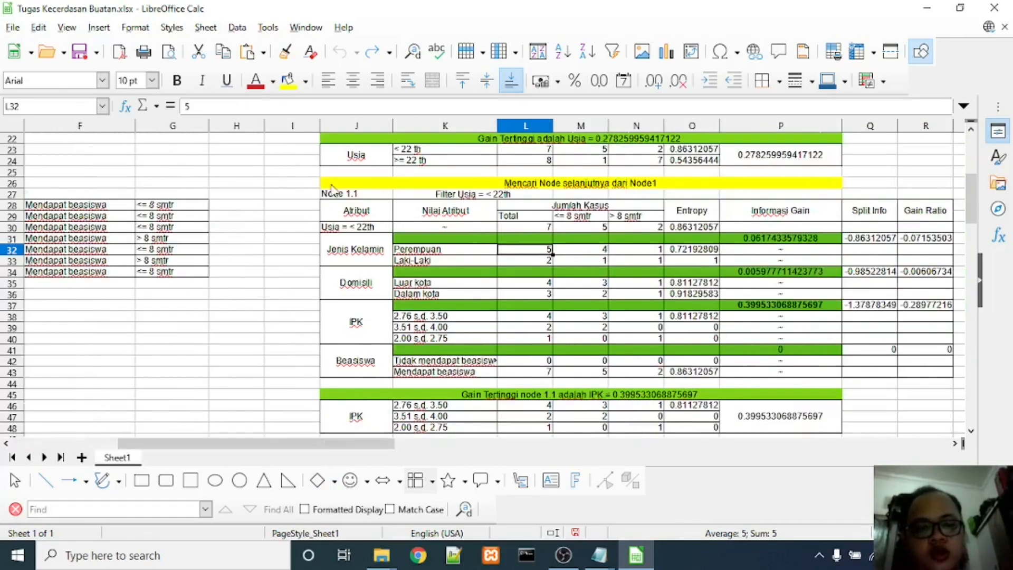
pyautogui.click(441, 197)
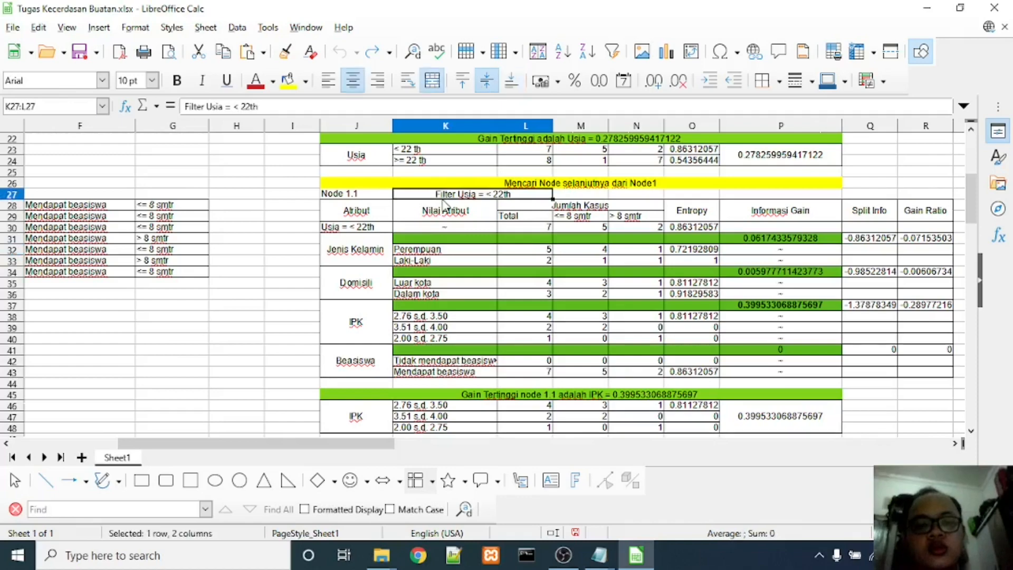
pyautogui.click(559, 184)
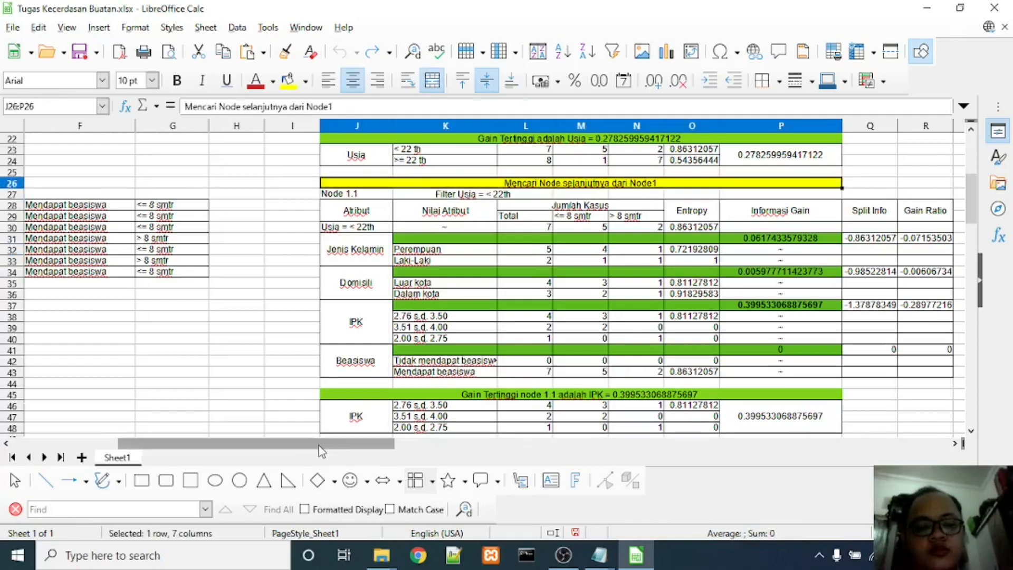
# - Examine the Informasi Gain, Split Info and Gain Ratio formulas for Jenis Kelamin in row 31 of Node 1.1
pyautogui.moveTo(319, 446); pyautogui.dragTo(372, 447)
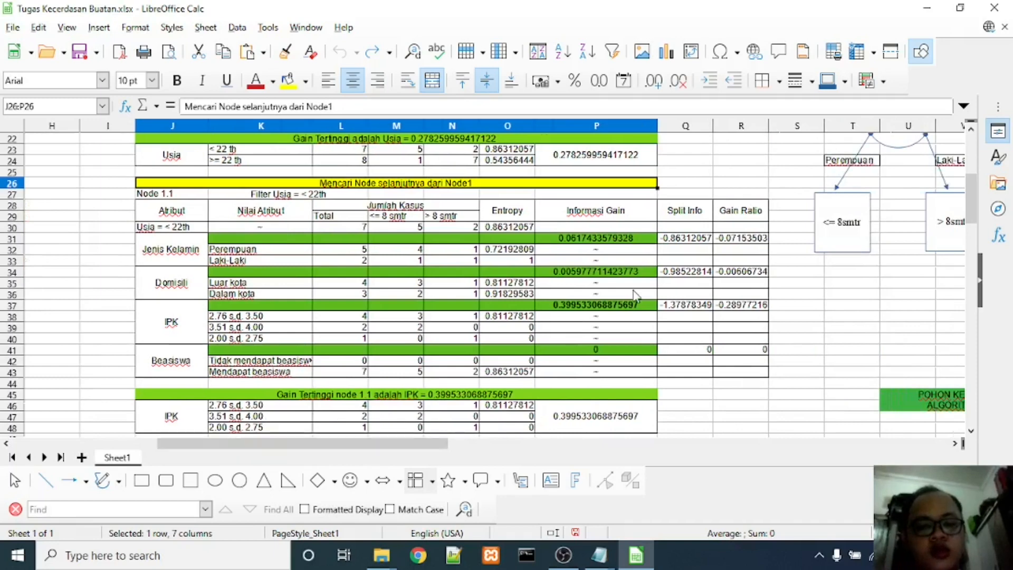
pyautogui.click(549, 238)
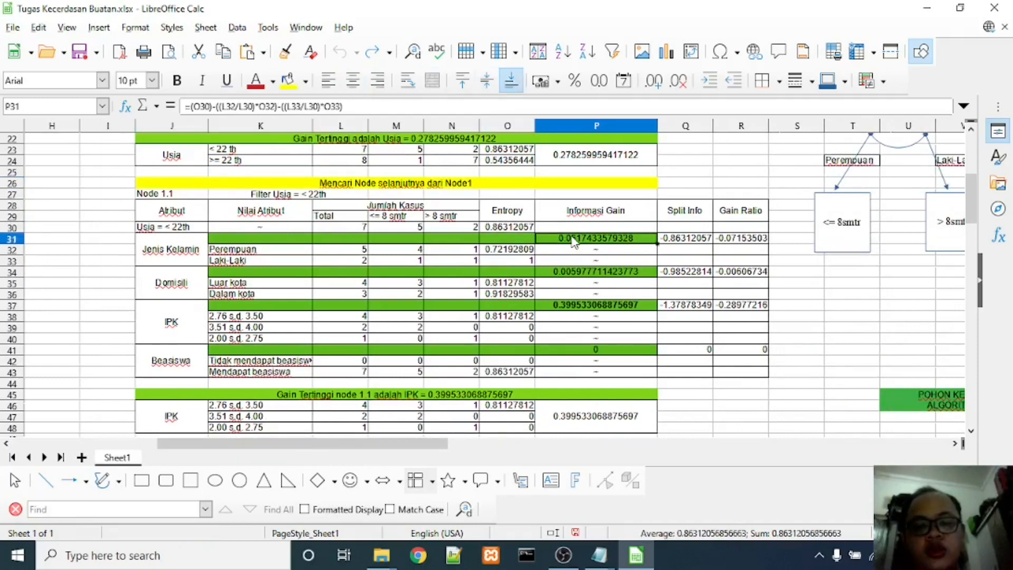
pyautogui.click(699, 240)
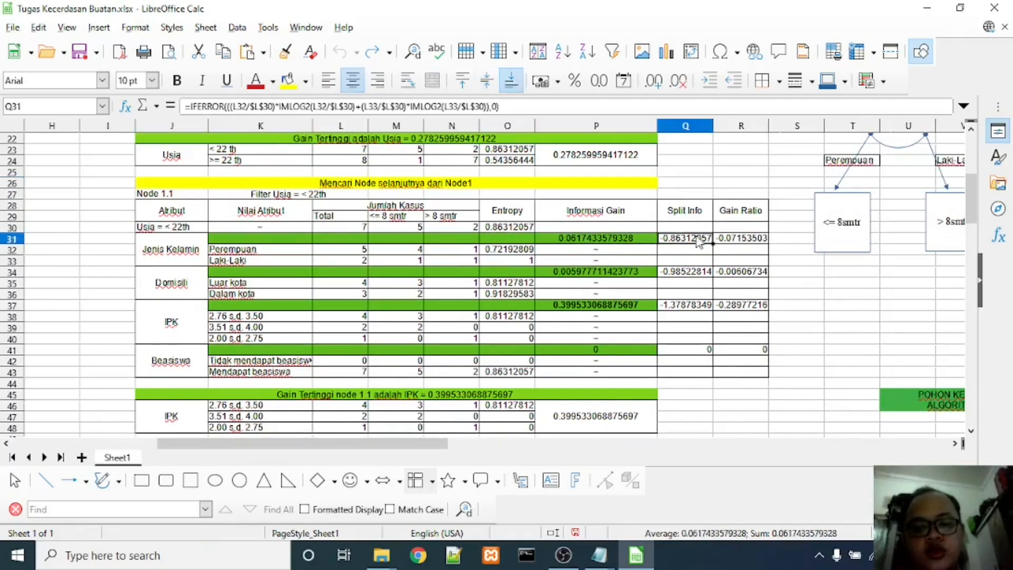
pyautogui.click(733, 240)
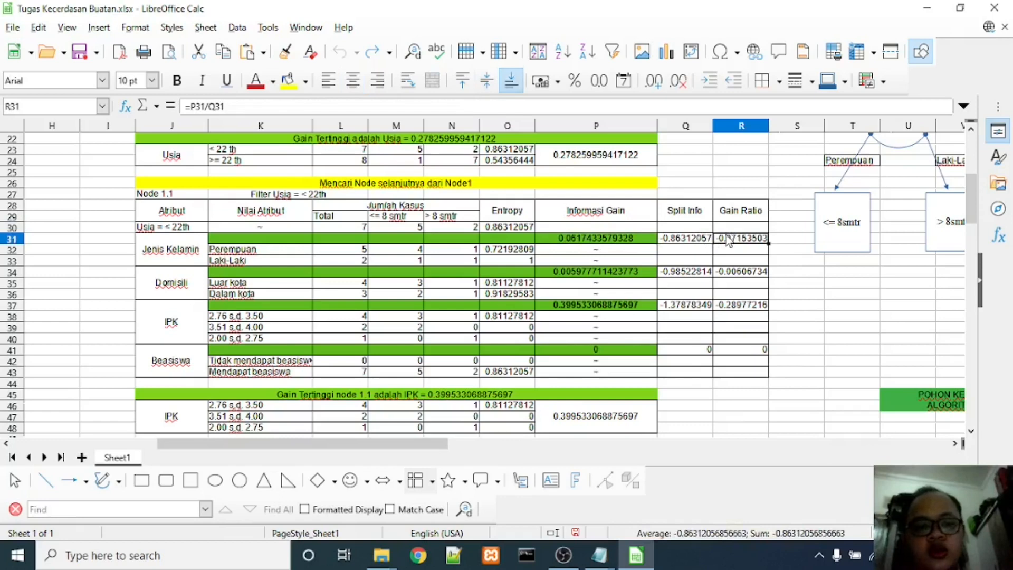
# - Inspect Domisili's Informasi Gain formula in P34, tracing its absolute reference to the entropy in O30
pyautogui.click(591, 275)
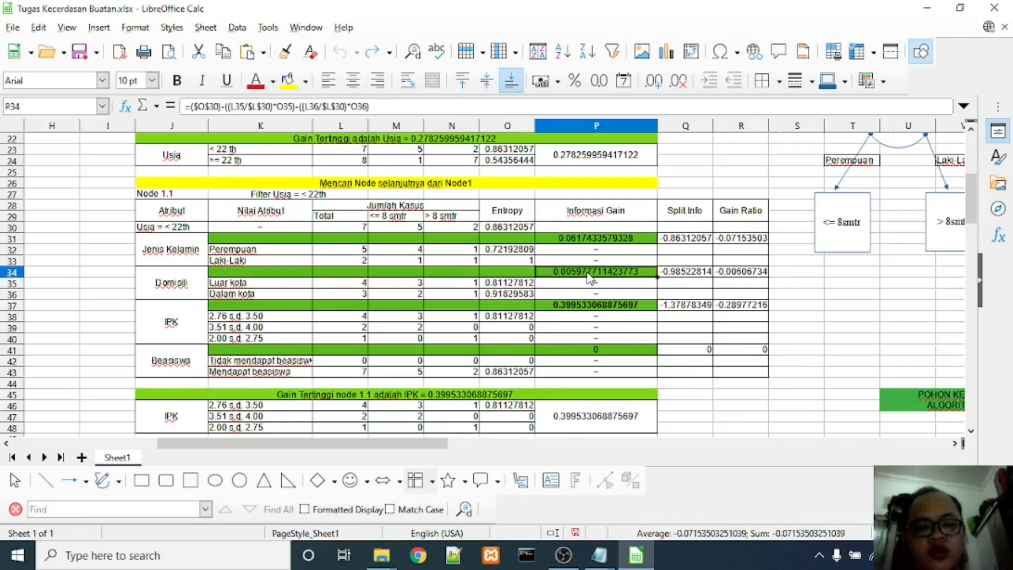
pyautogui.click(208, 106)
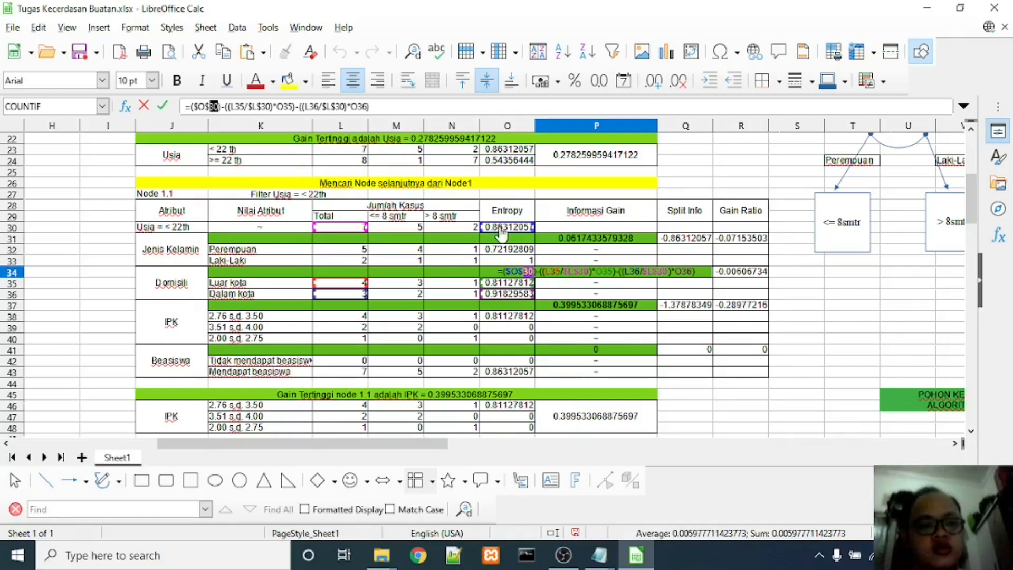
pyautogui.press('Escape')
# - Inspect Usia's Informasi Gain formula in P7 of the first C4.5 table and trace its referenced cells
pyautogui.scroll(7, 507, 230)
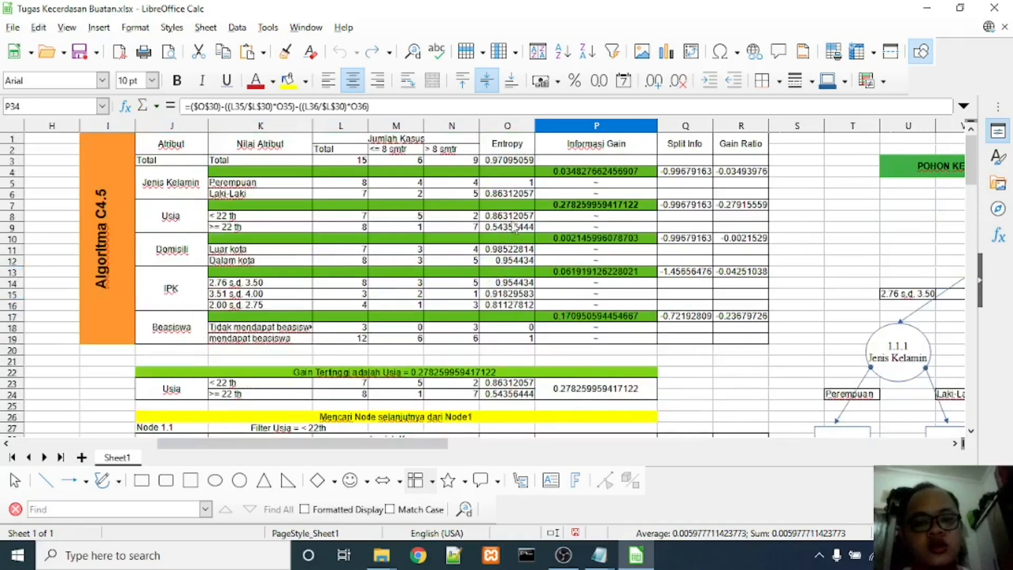
pyautogui.click(564, 207)
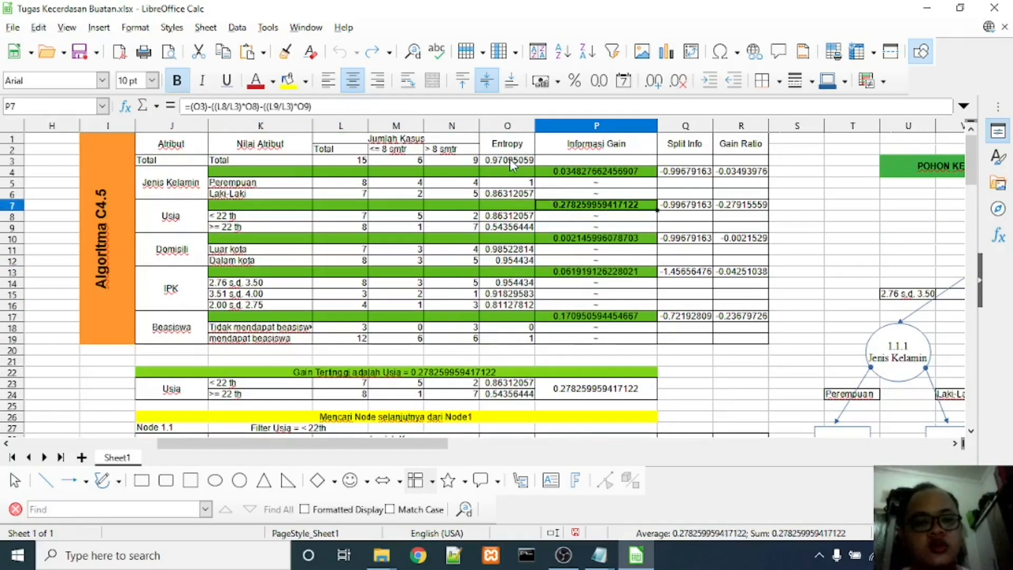
pyautogui.click(224, 106)
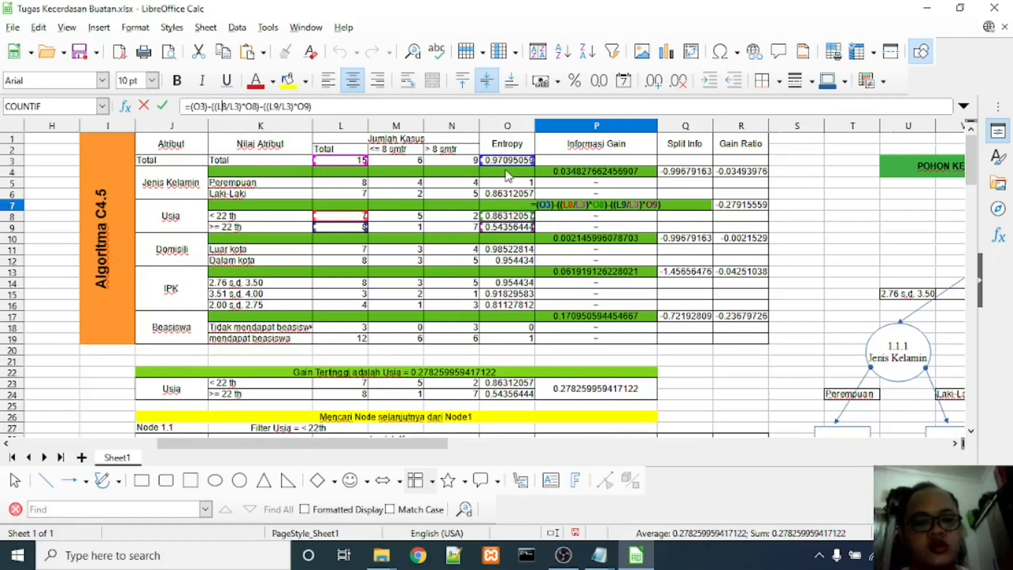
pyautogui.scroll(-10, 508, 175)
pyautogui.press('Escape')
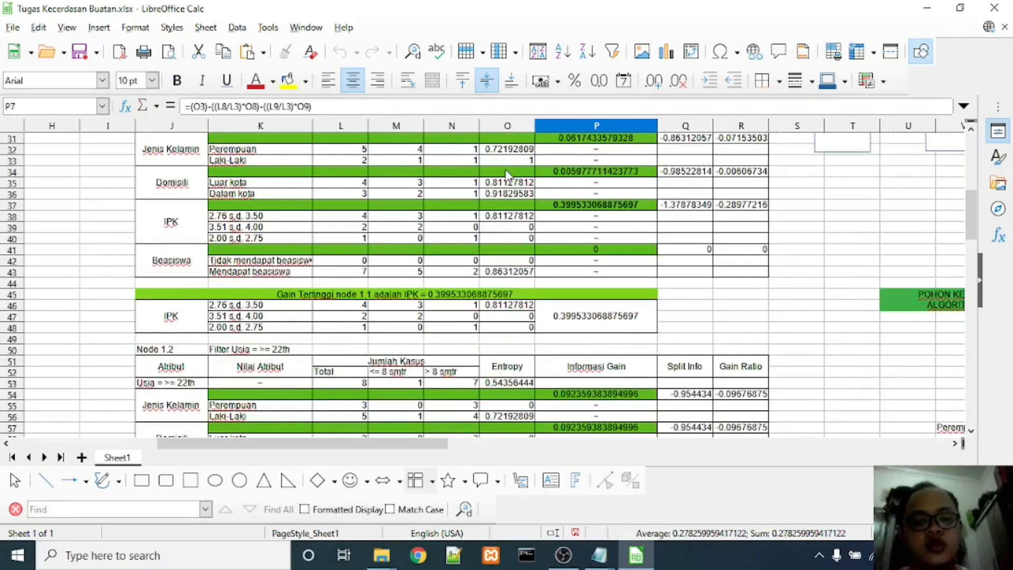
# - Review the Node 1.1 result cells for IPK and Beasiswa, including IPK's Informasi Gain formula in P37
pyautogui.scroll(2, 506, 176)
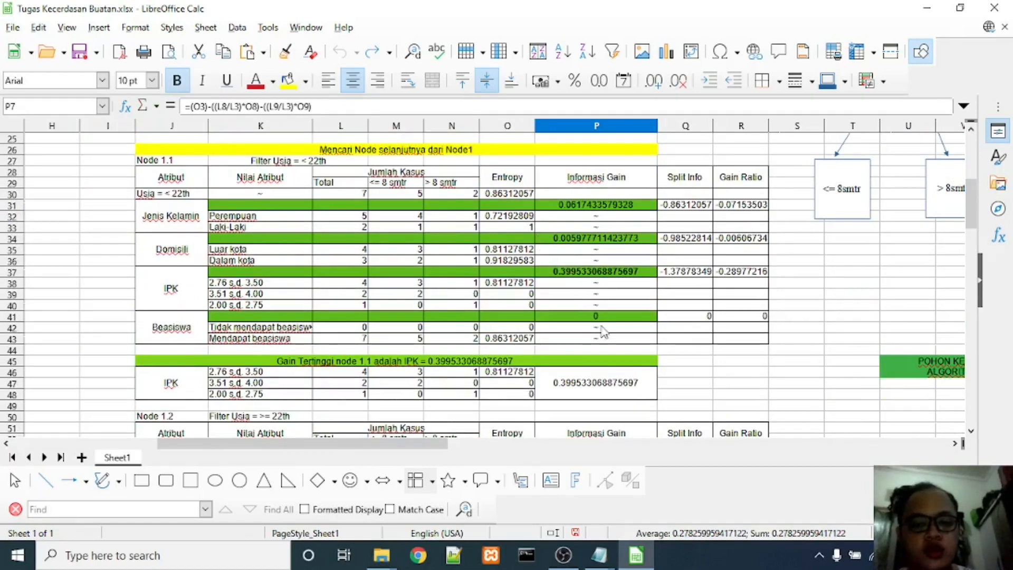
pyautogui.click(727, 340)
pyautogui.scroll(1, 728, 347)
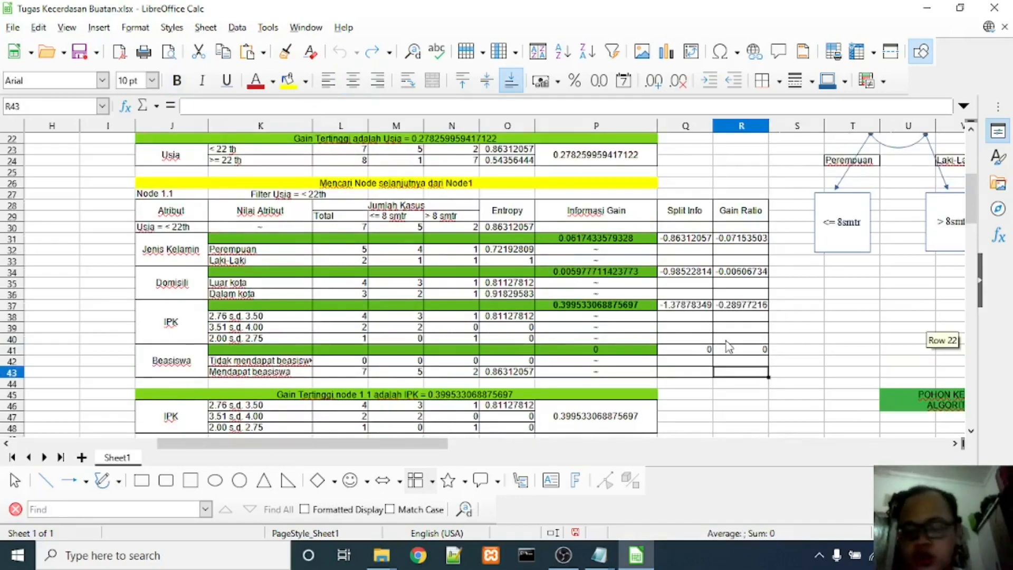
pyautogui.hotkey('shift', 'Up')
pyautogui.hotkey('shift', 'Left')
pyautogui.hotkey('shift', 'Up')
pyautogui.hotkey('shift', 'Left')
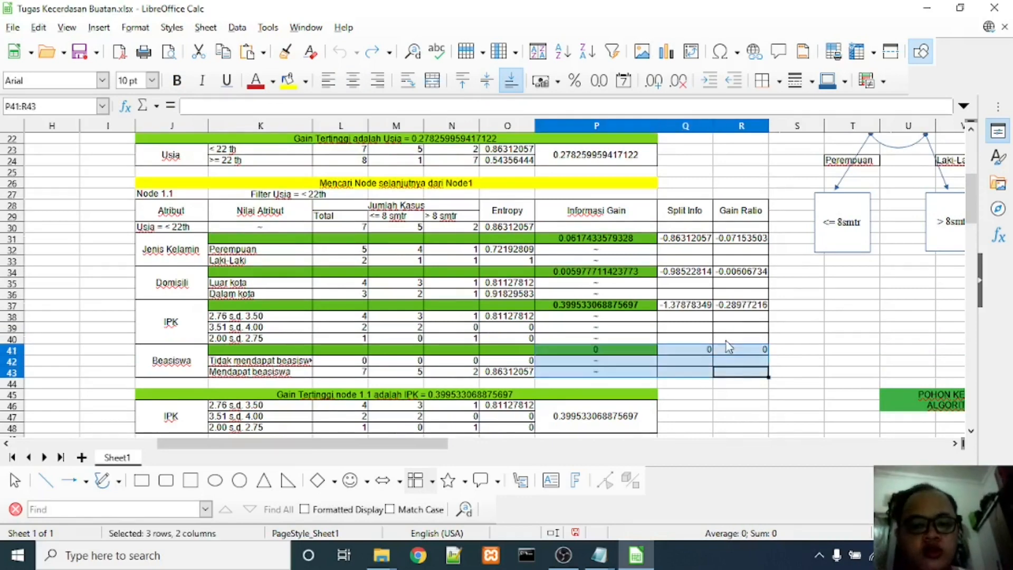
pyautogui.hotkey('shift', 'Up')
pyautogui.hotkey('shift', 'Up')
pyautogui.hotkey('shift', 'Up')
pyautogui.hotkey('shift', 'Up')
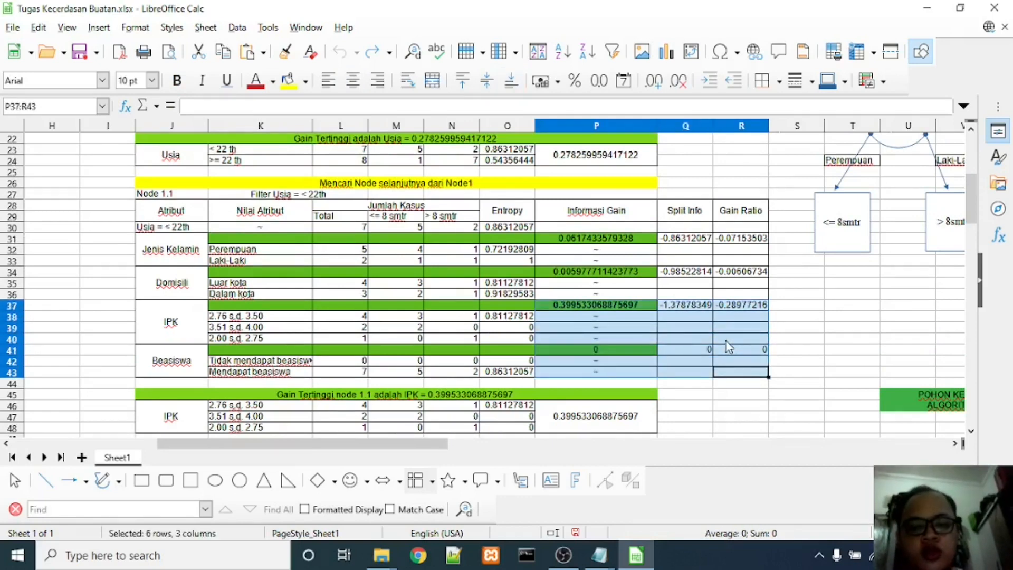
pyautogui.hotkey('shift', 'Up')
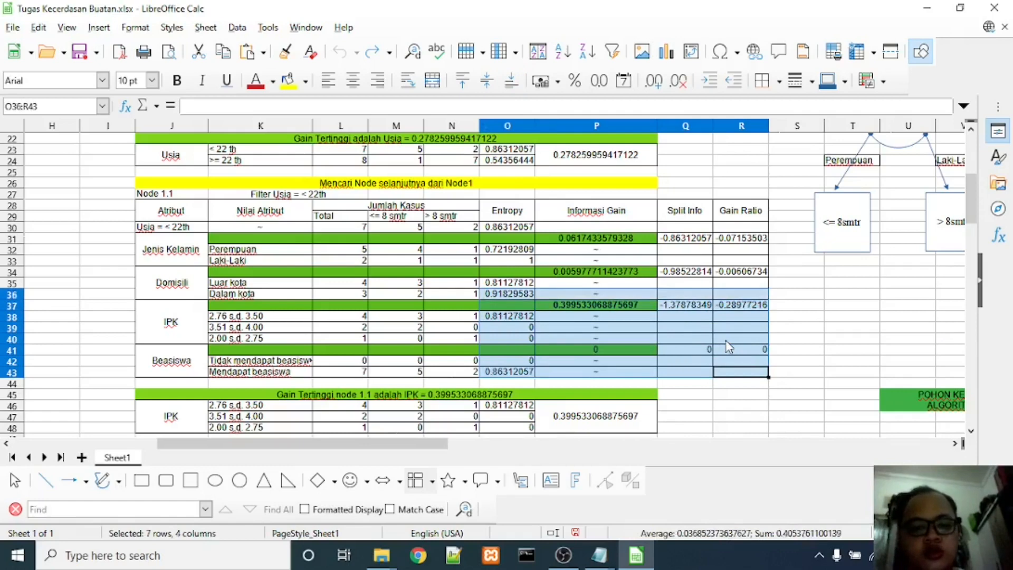
pyautogui.press('Down')
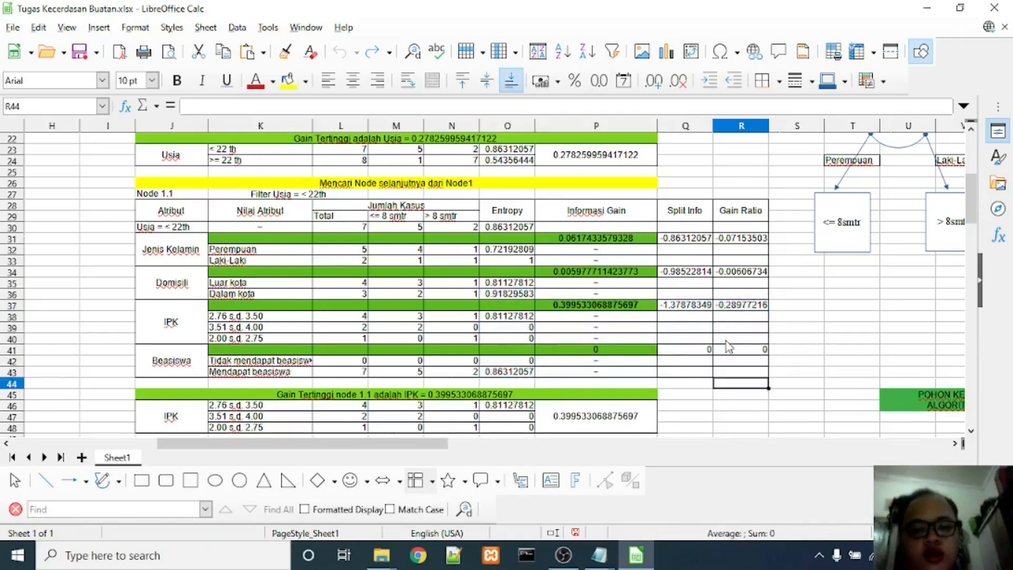
pyautogui.click(606, 306)
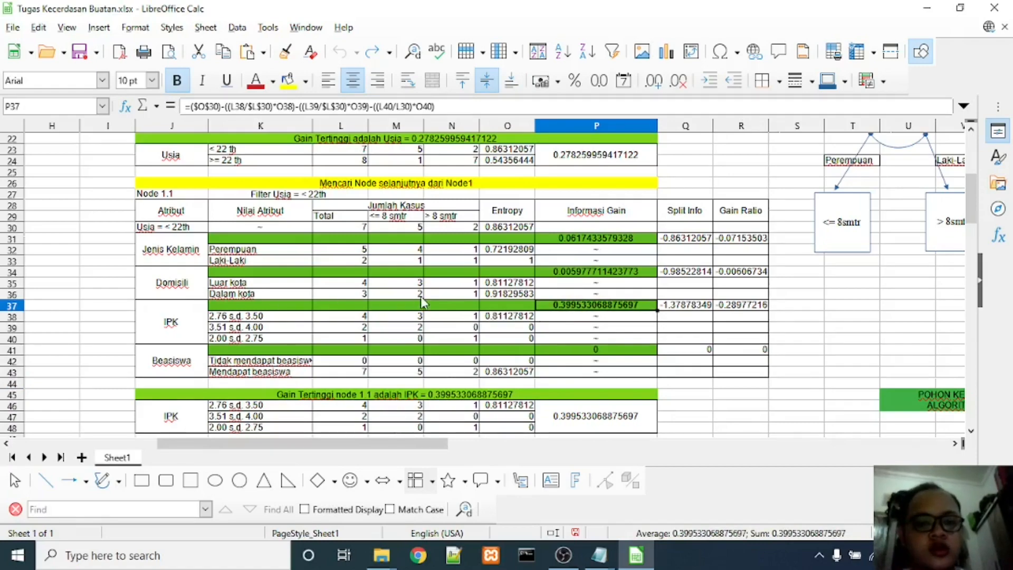
# - Show the decision tree from its Usia root down through the IPK nodes
pyautogui.scroll(3, 421, 296)
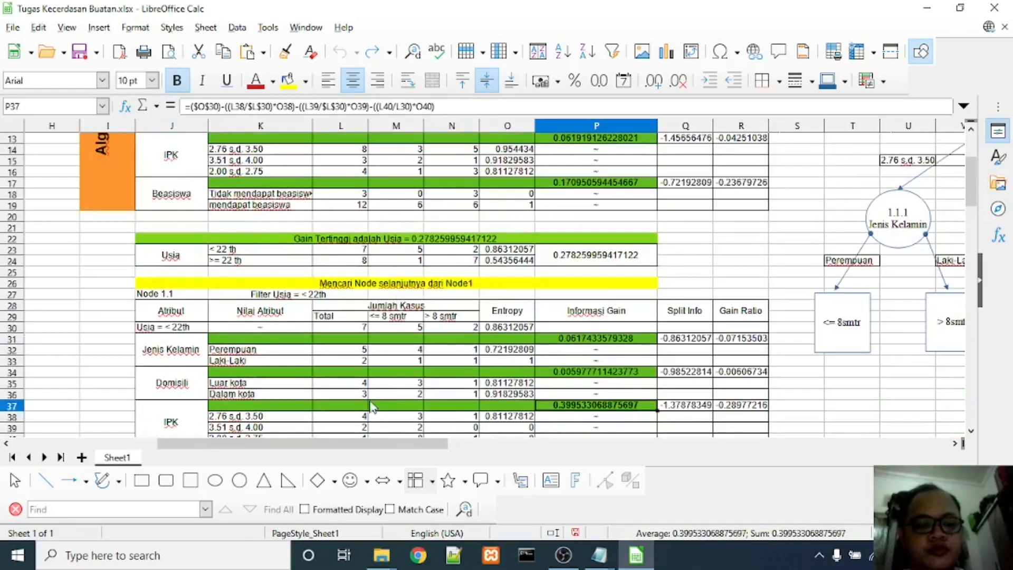
pyautogui.moveTo(372, 444); pyautogui.dragTo(565, 423)
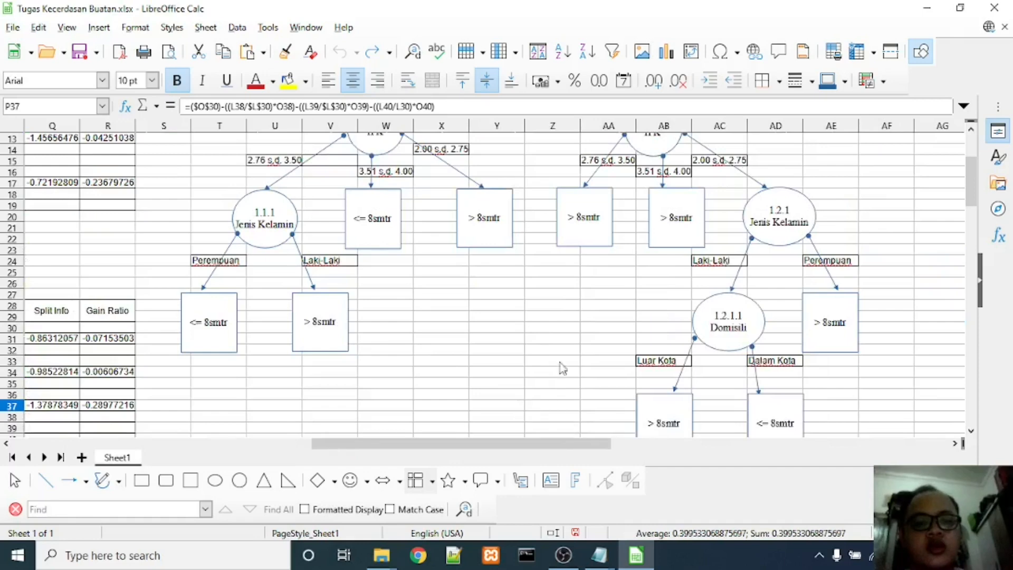
pyautogui.scroll(4, 512, 162)
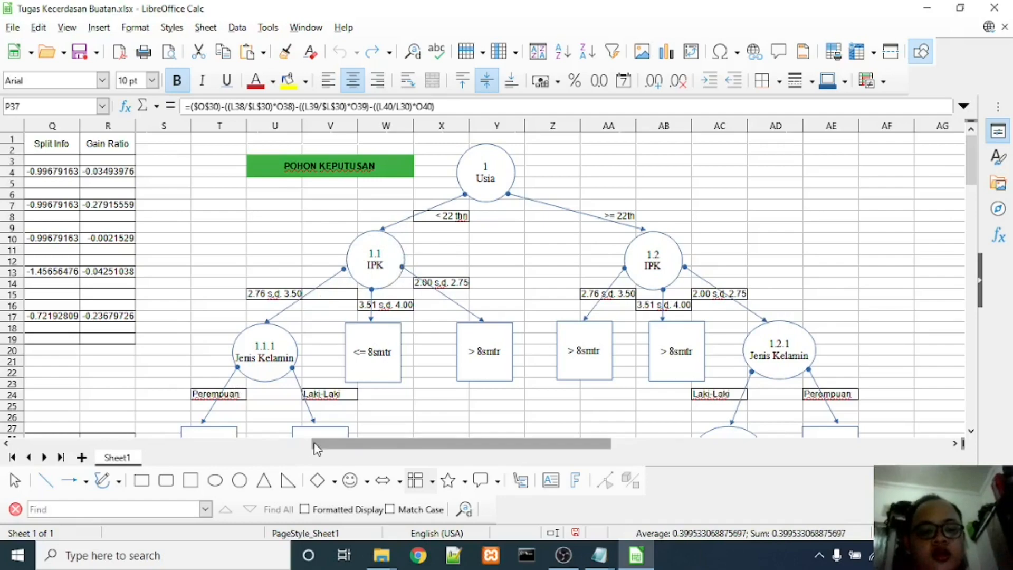
# - Examine the IPK gain in the Node 1.1 table and the highest-gain summary rows J45:P48 below it
pyautogui.moveTo(315, 444); pyautogui.dragTo(182, 467)
pyautogui.scroll(-8, 229, 341)
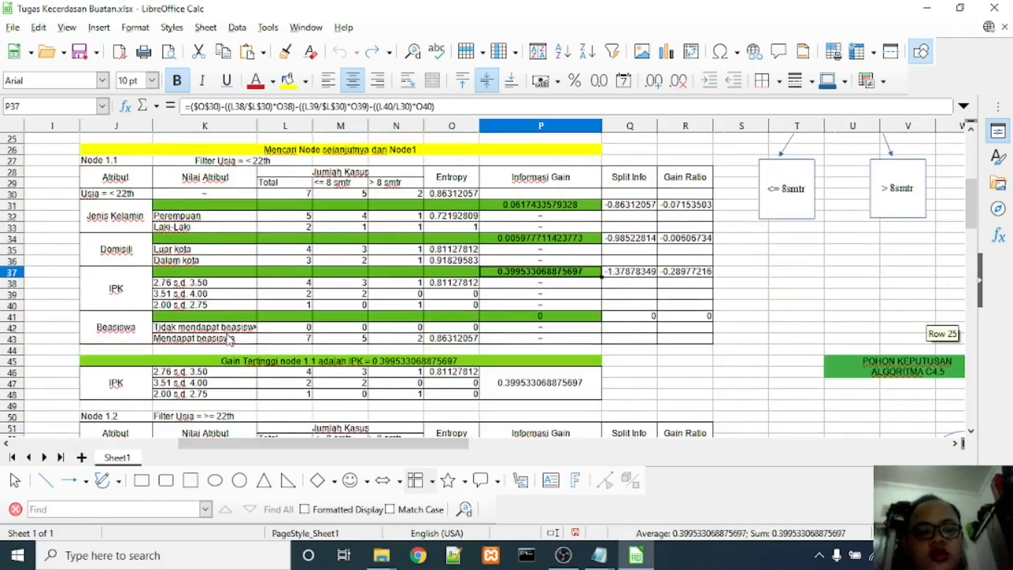
pyautogui.click(121, 290)
pyautogui.click(498, 273)
pyautogui.click(206, 362)
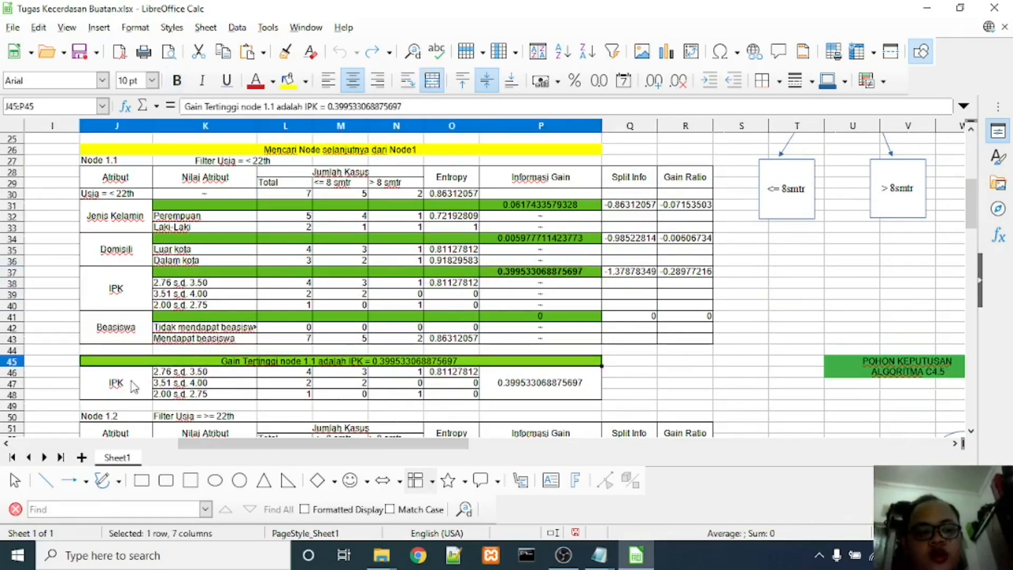
pyautogui.moveTo(143, 384); pyautogui.dragTo(561, 396)
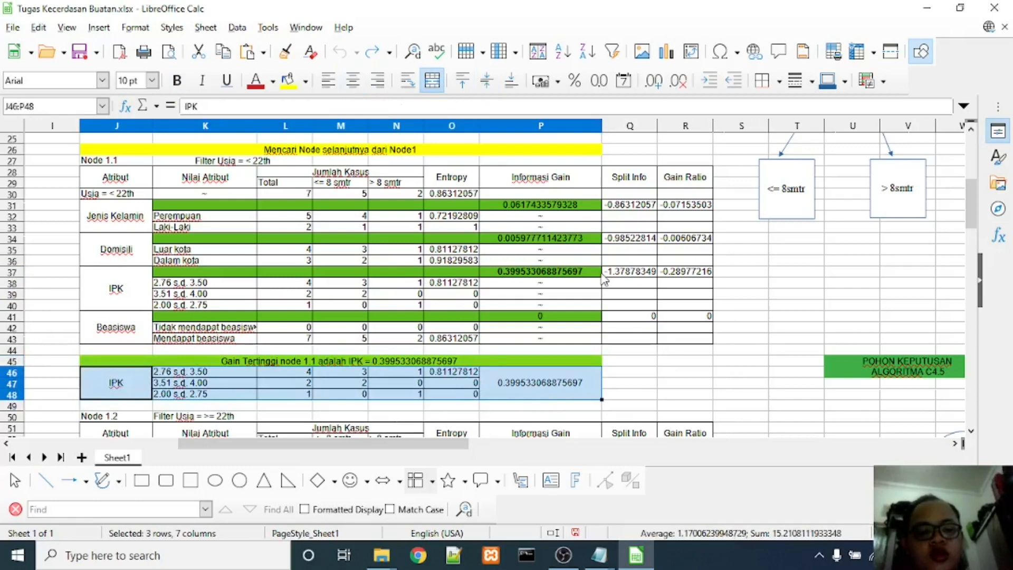
# - Examine the total and the study-duration case counts for IPK 2.76 s.d. 3.50 in the node 1.1 summary
pyautogui.click(258, 375)
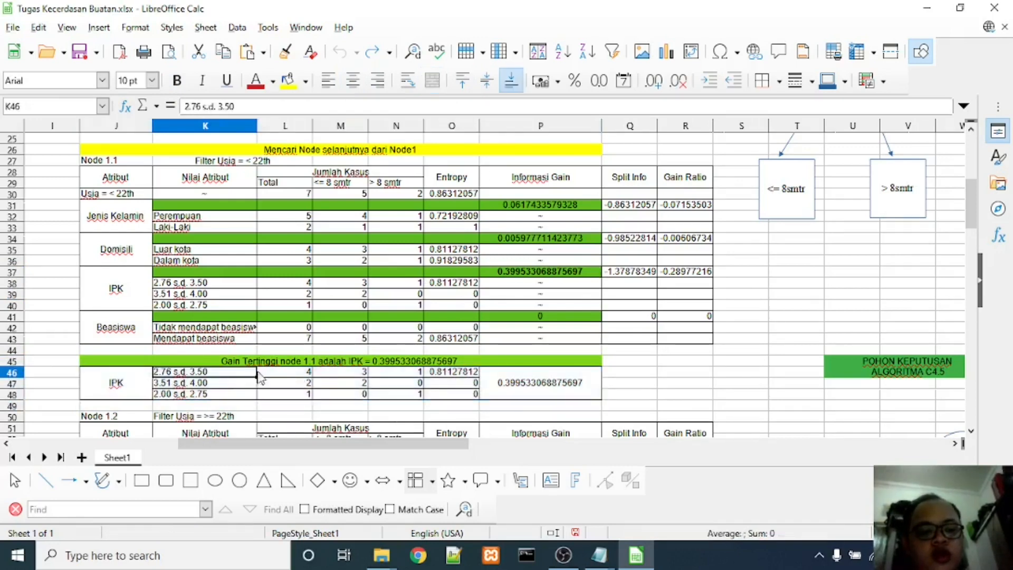
pyautogui.click(311, 375)
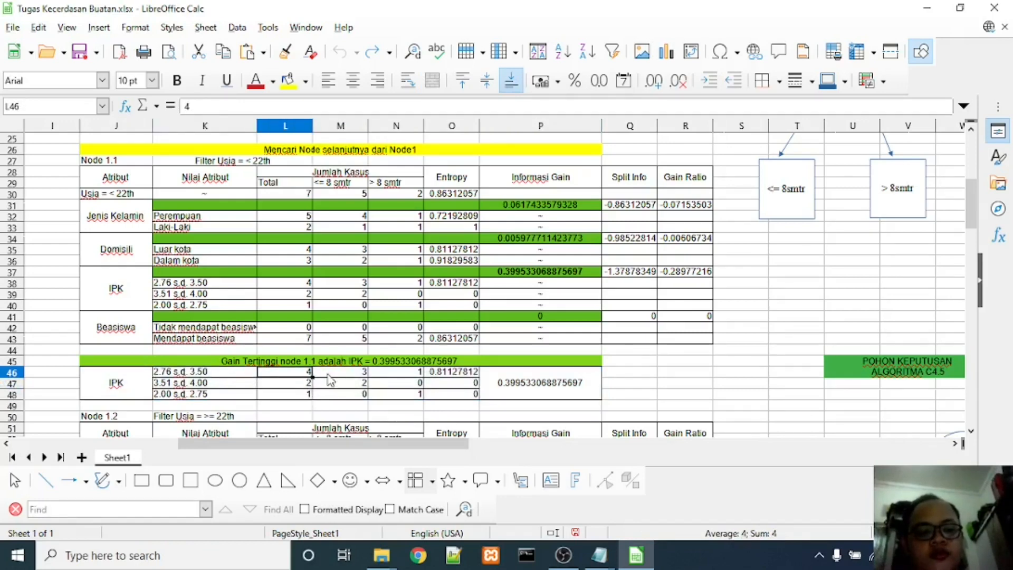
pyautogui.click(351, 374)
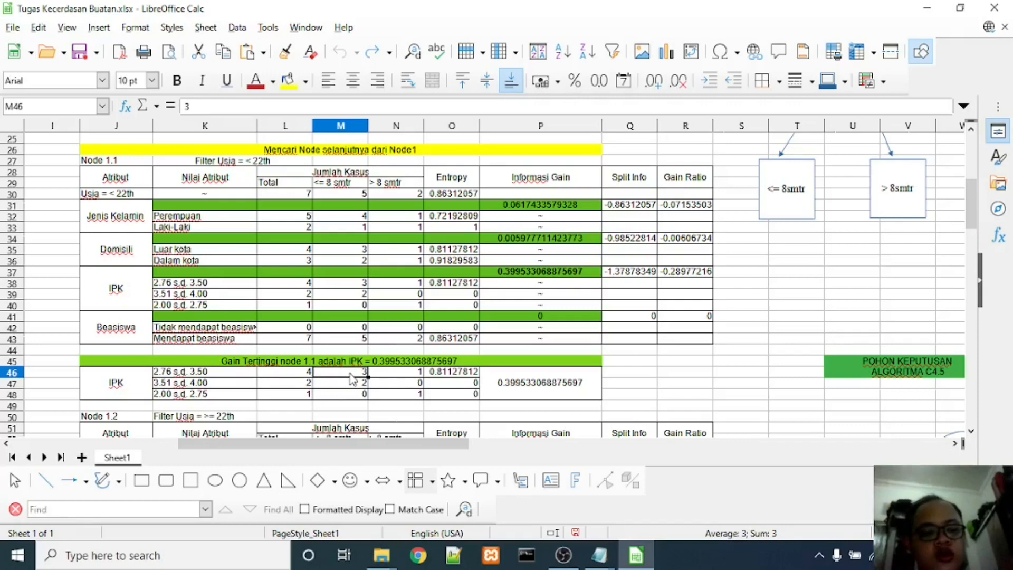
pyautogui.hotkey('shift', 'Right')
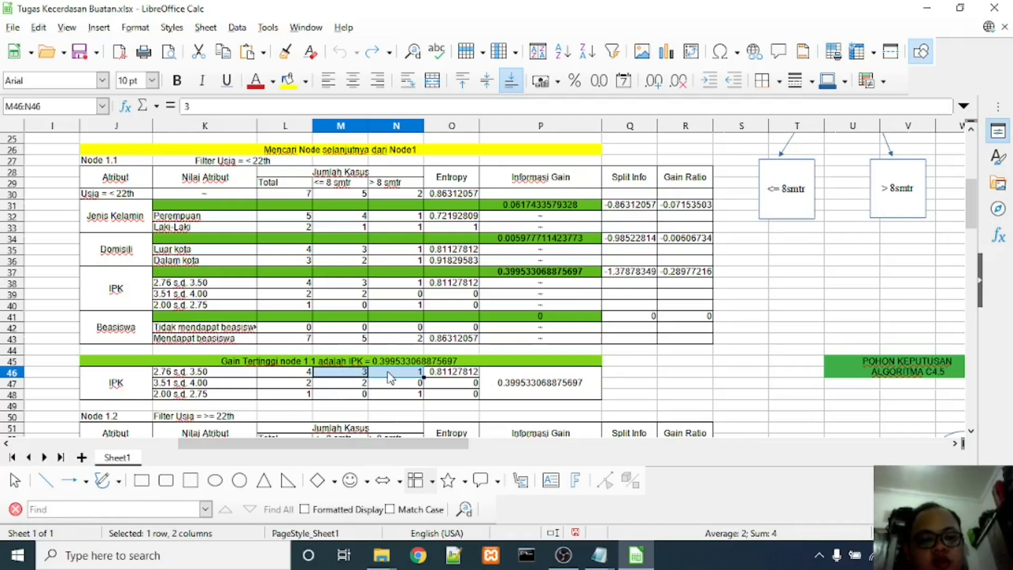
# - Compare the <= 8 smtr and > 8 smtr case counts for IPK 3.51 s.d. 4.00 in the node 1.1 summary
pyautogui.press('Down')
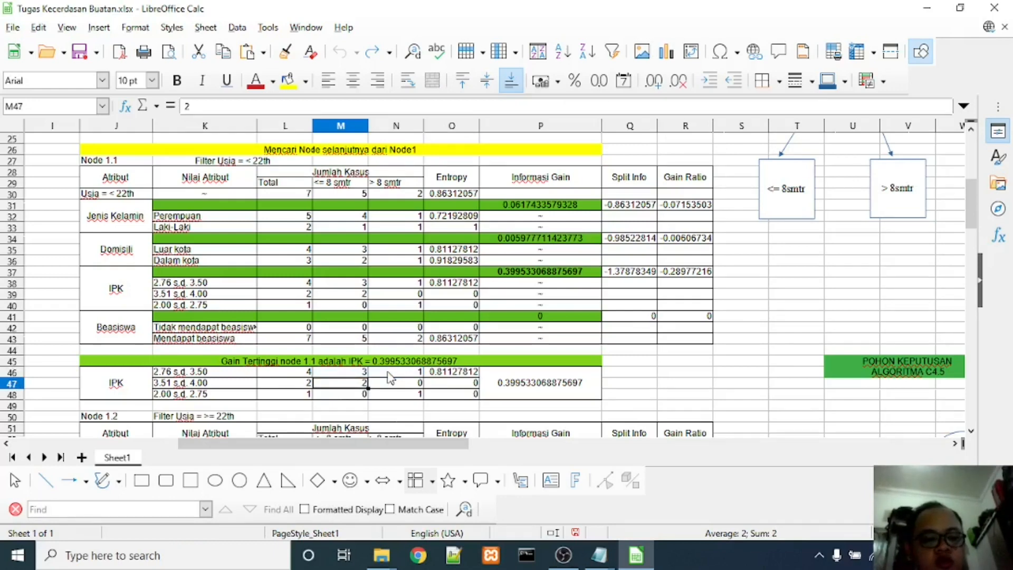
pyautogui.press('Down')
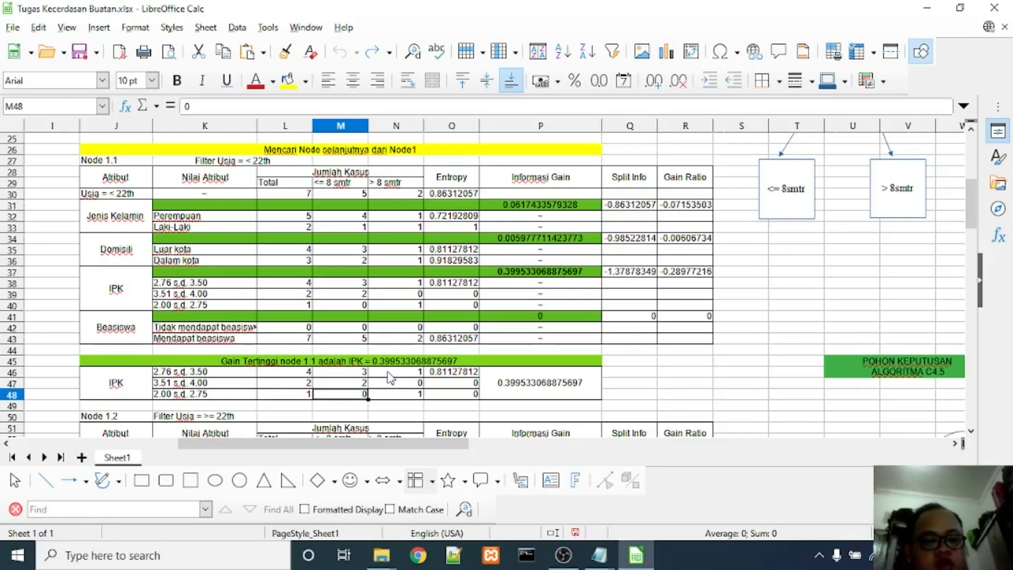
pyautogui.press('Up')
pyautogui.press('Right')
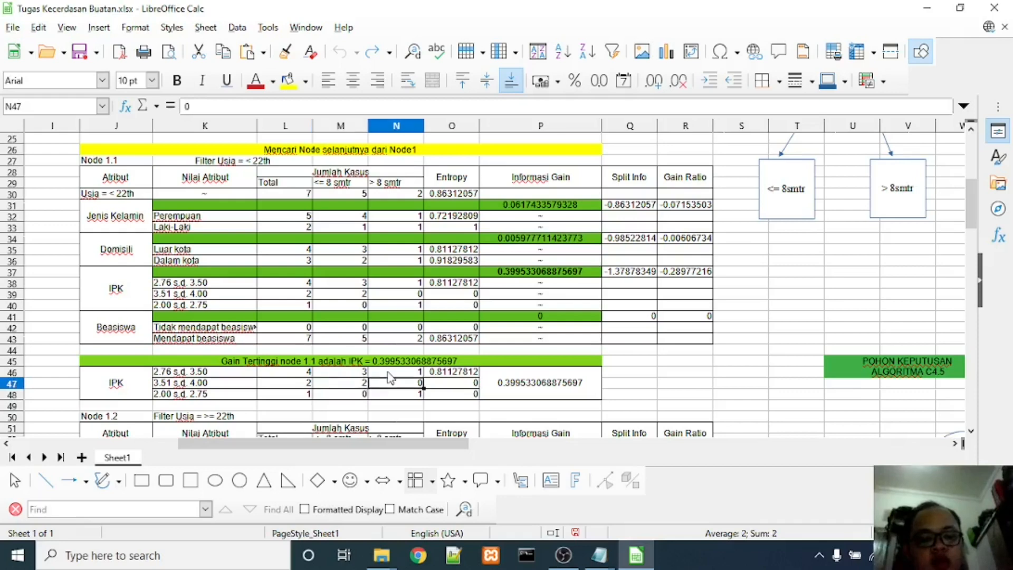
pyautogui.press('Down')
pyautogui.press('Up')
pyautogui.press('Left')
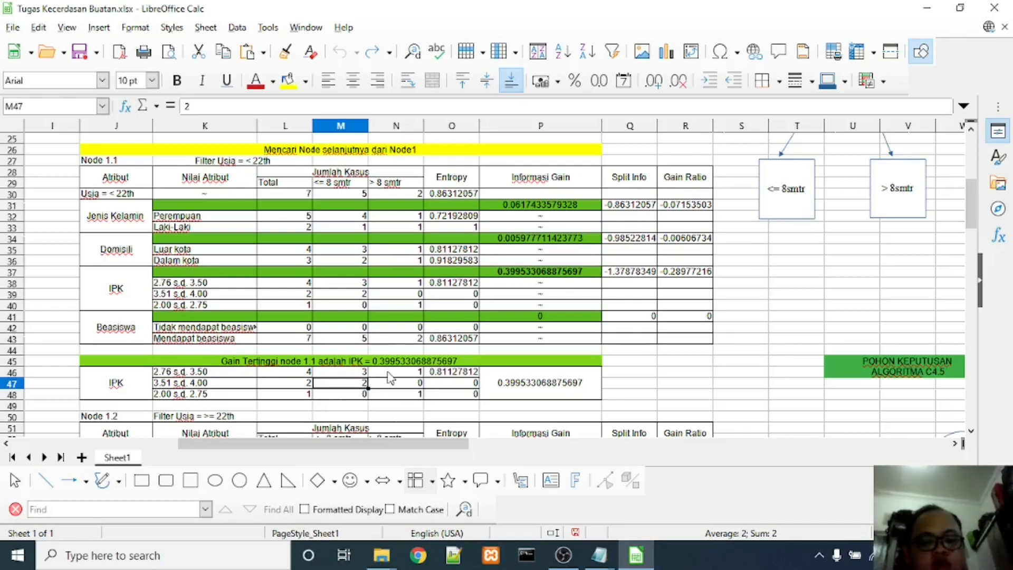
pyautogui.press('Right')
pyautogui.hotkey('shift', 'Left')
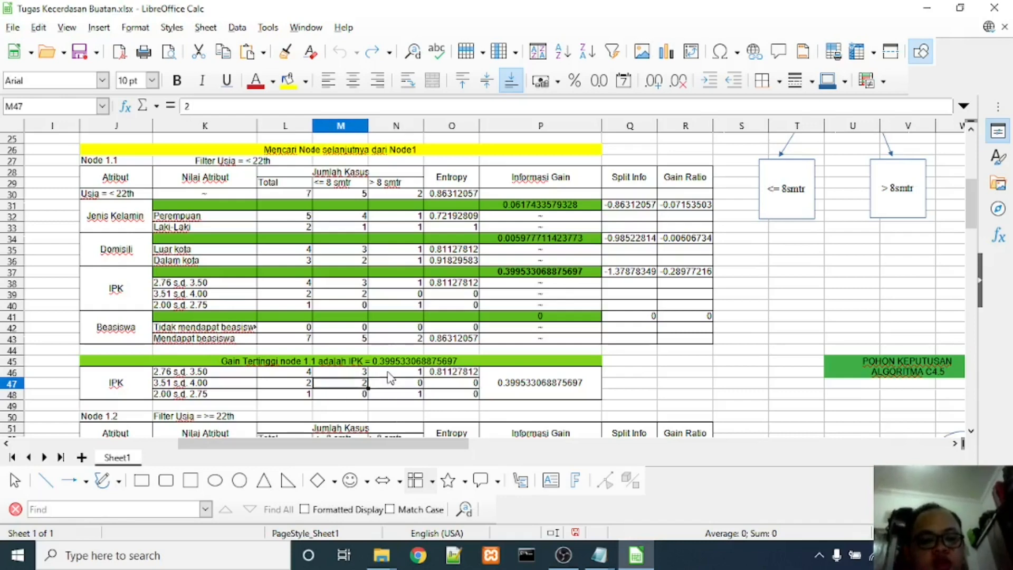
# - Compare the <= 8 smtr and > 8 smtr case counts for IPK 2.00 s.d. 2.75 in the node 1.1 summary
pyautogui.press('Down')
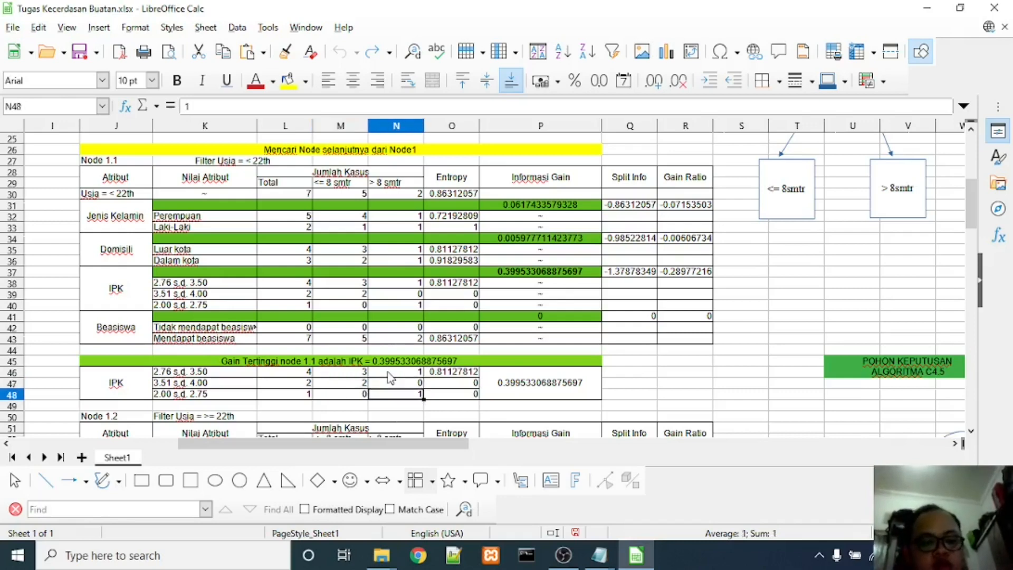
pyautogui.press('Left')
pyautogui.press('Right')
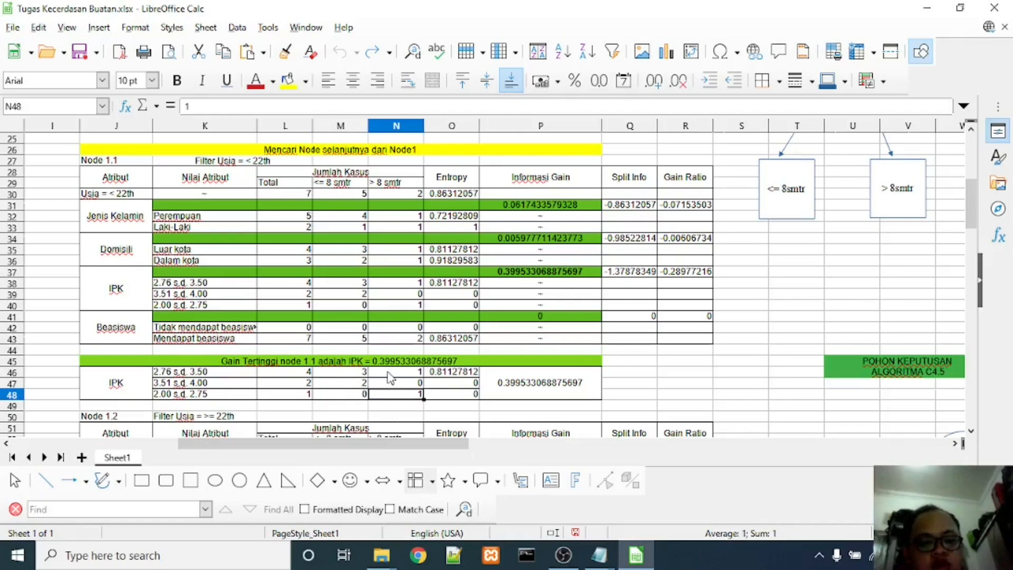
pyautogui.press('Left')
pyautogui.press('Down')
pyautogui.press('Right')
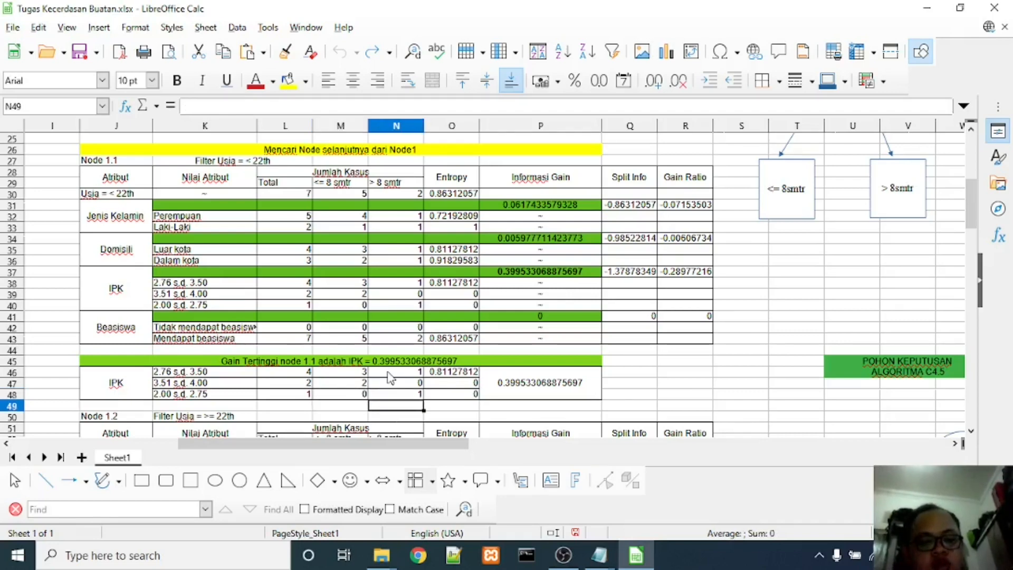
pyautogui.press('Up')
pyautogui.press('Left')
pyautogui.press('Right')
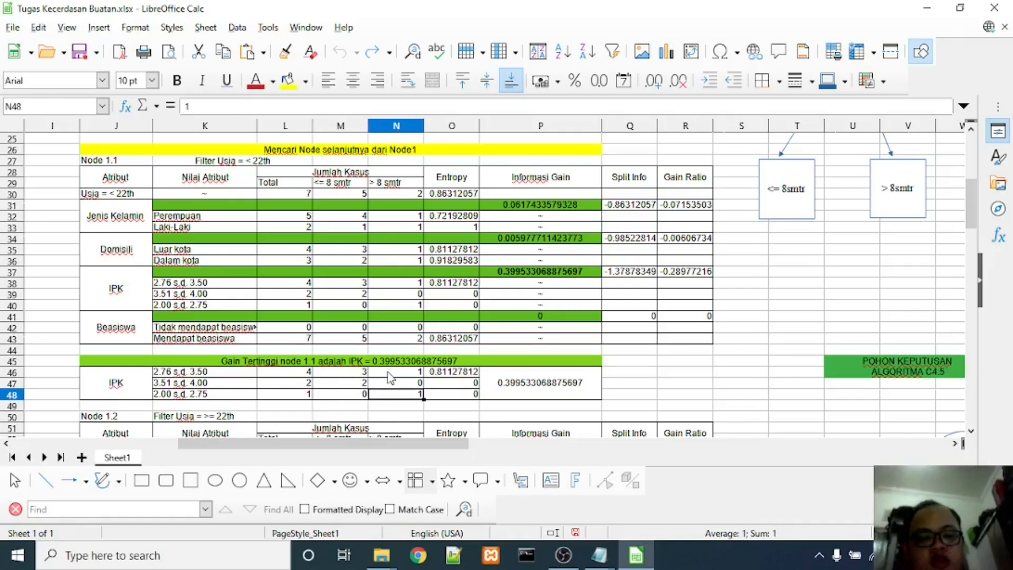
# - Examine the IPK branches under node 1.1 in the decision tree and the >= 22th branch leading to node 1.2
pyautogui.moveTo(448, 444); pyautogui.dragTo(596, 433)
pyautogui.scroll(1, 664, 251)
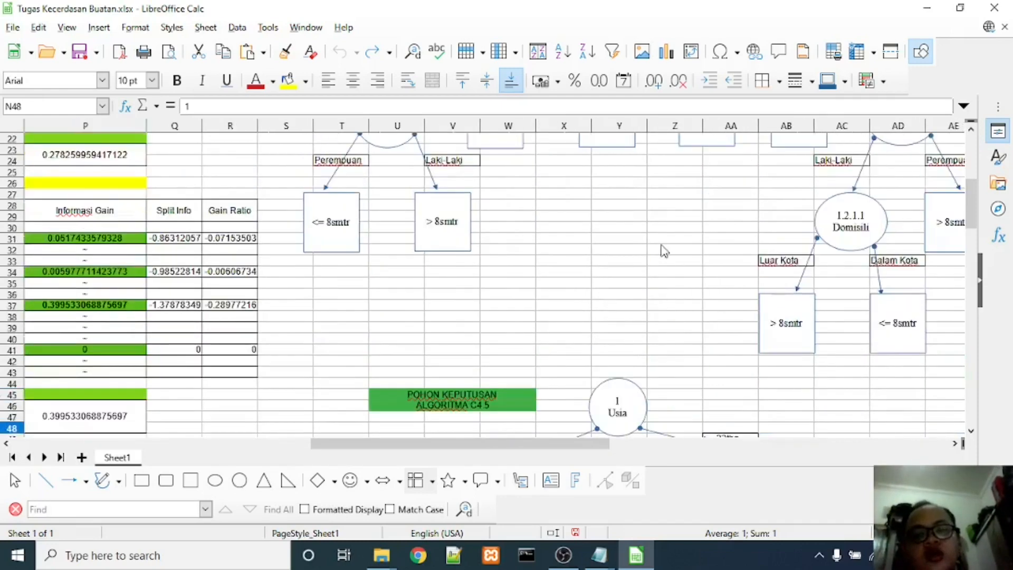
pyautogui.scroll(7, 664, 251)
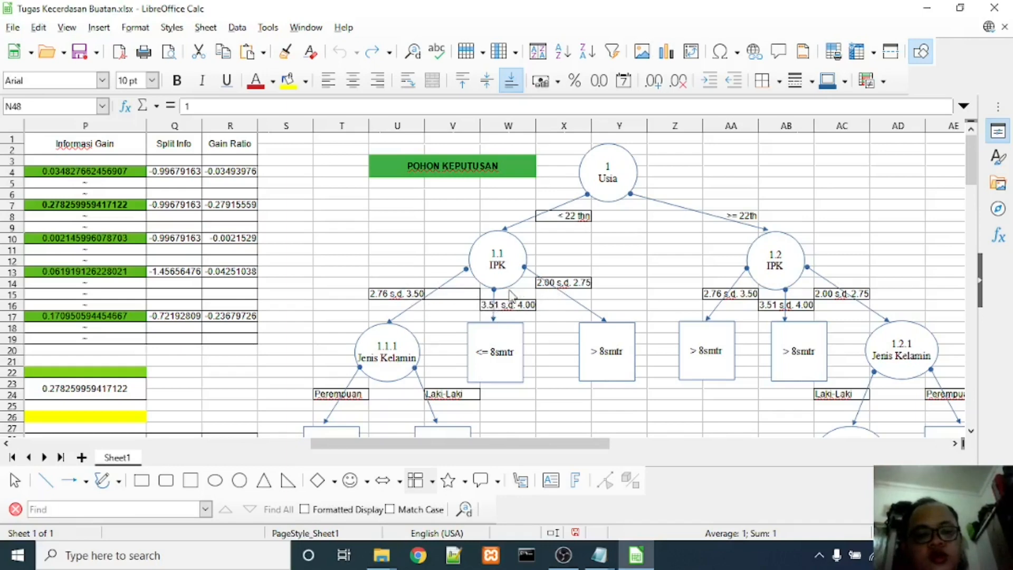
pyautogui.click(563, 285)
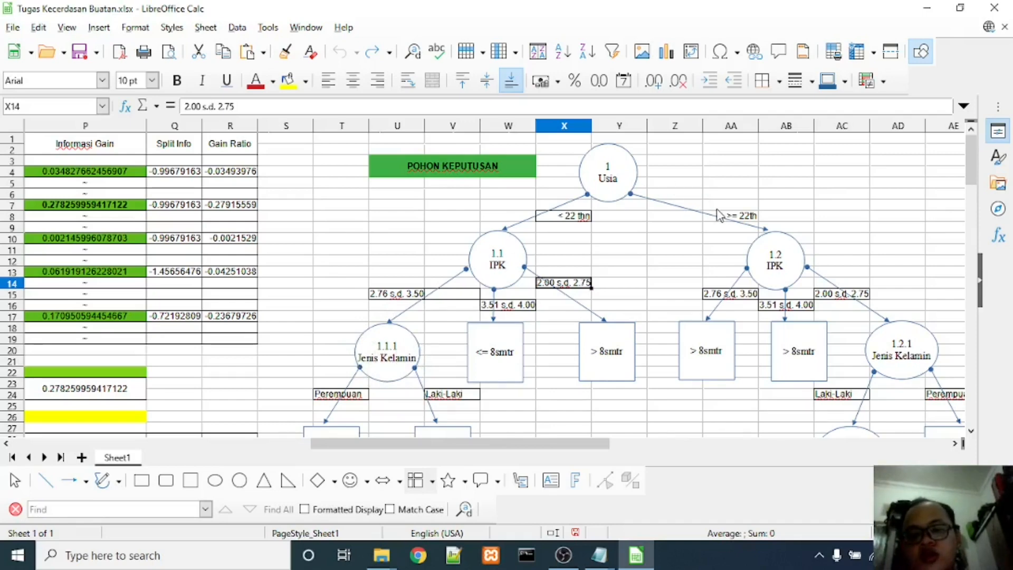
pyautogui.click(739, 219)
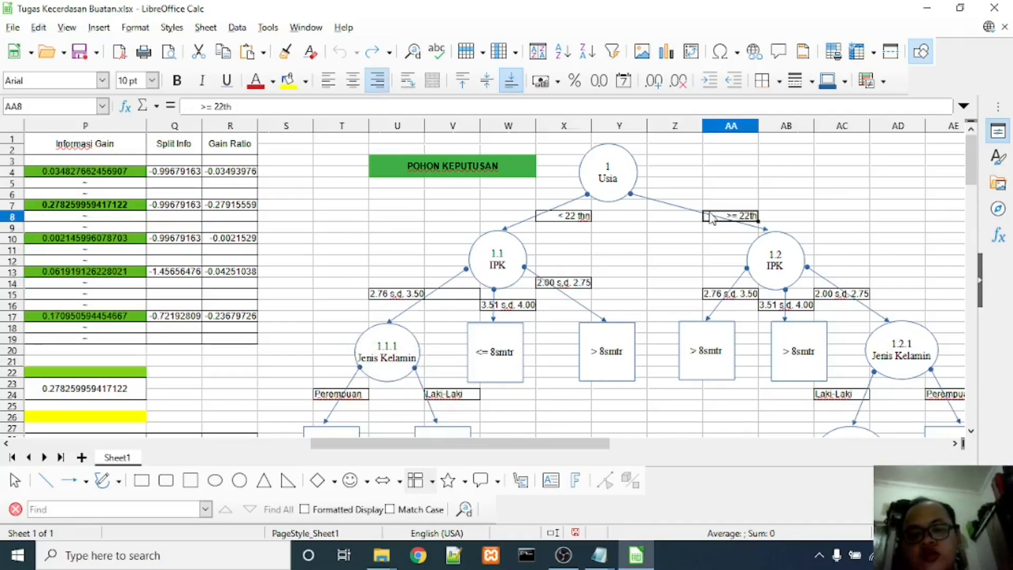
# - Locate the Node 1.2 calculation table and its filter label Usia >= 22th in K50
pyautogui.click(176, 446)
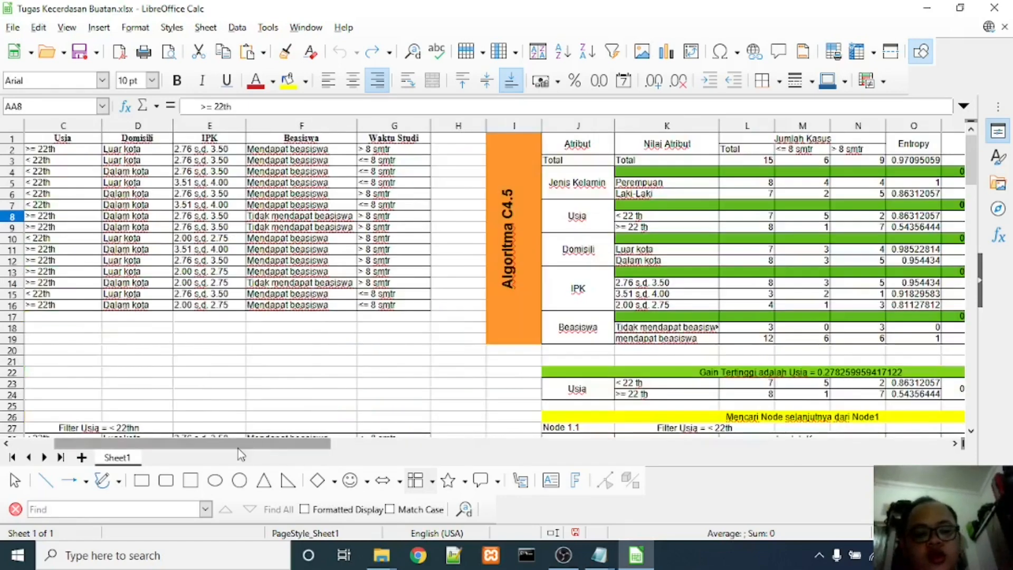
pyautogui.moveTo(238, 448); pyautogui.dragTo(356, 452)
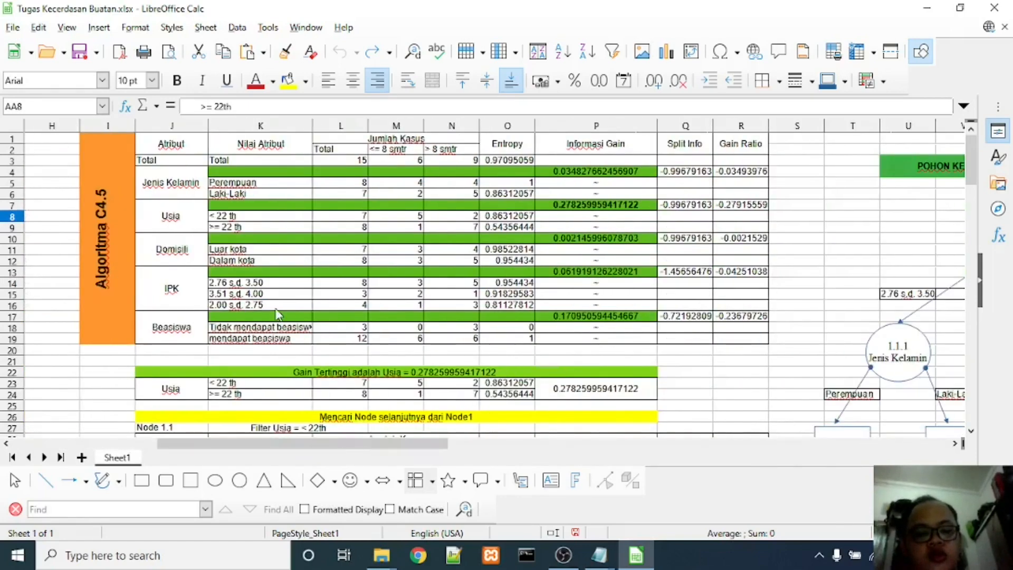
pyautogui.scroll(-1, 278, 315)
pyautogui.scroll(-3, 278, 315)
pyautogui.scroll(-5, 278, 315)
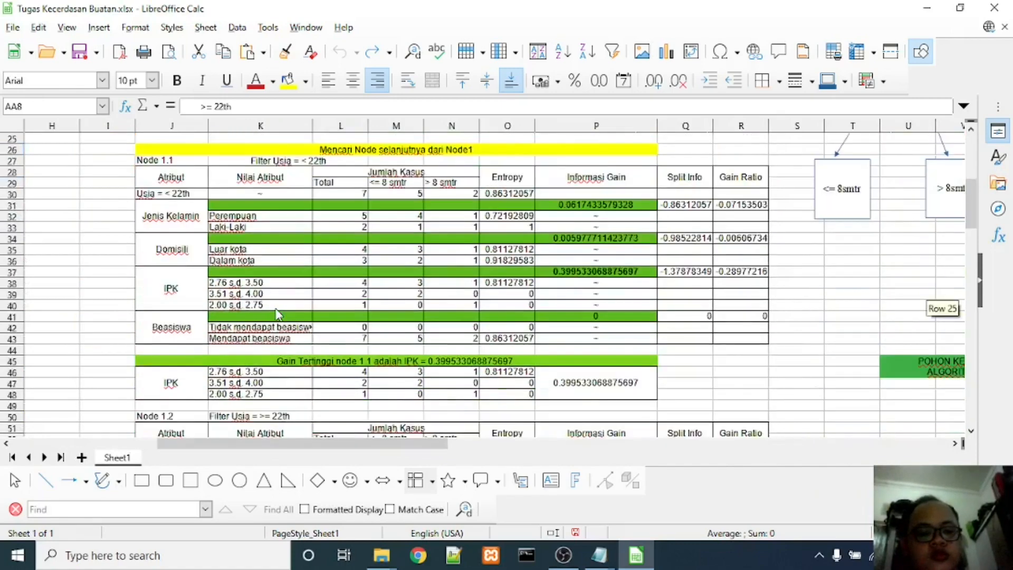
pyautogui.scroll(-3, 278, 315)
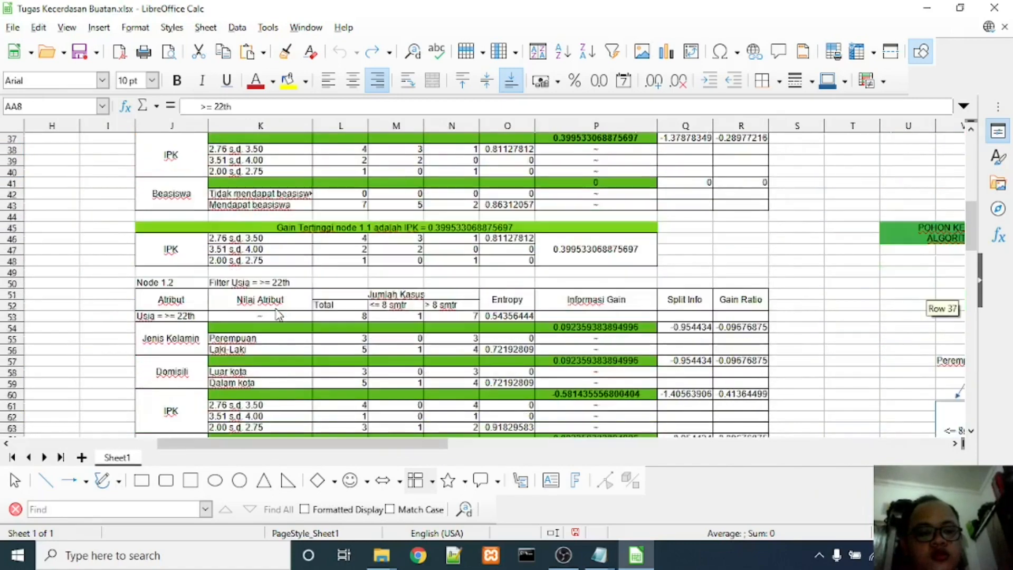
pyautogui.click(184, 276)
pyautogui.click(184, 283)
pyautogui.click(243, 285)
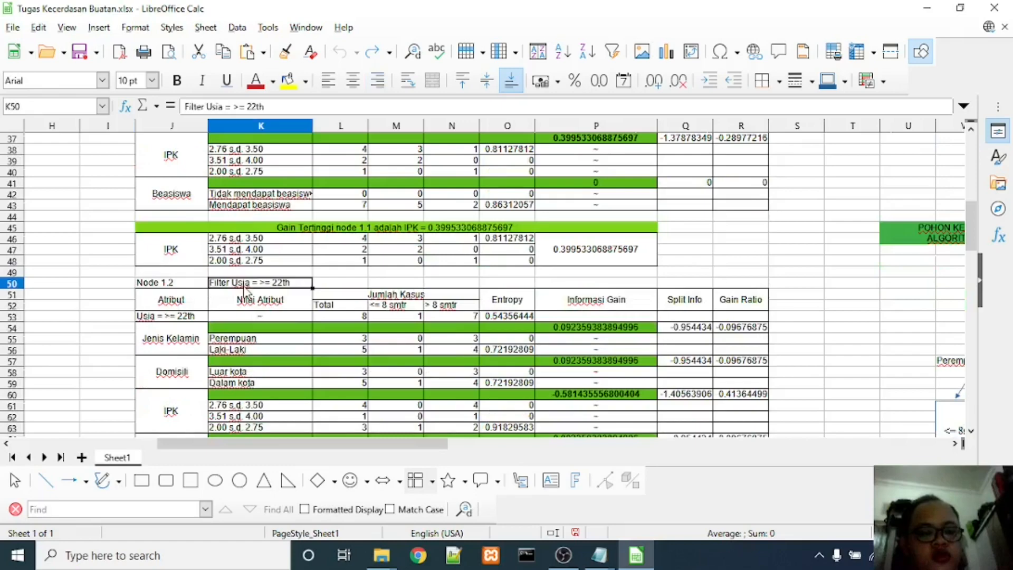
# - Examine the data rows filtered by Usia >= 22th and the Node 1.2 table's header columns from Atribut to Informasi Gain
pyautogui.moveTo(177, 447); pyautogui.dragTo(74, 437)
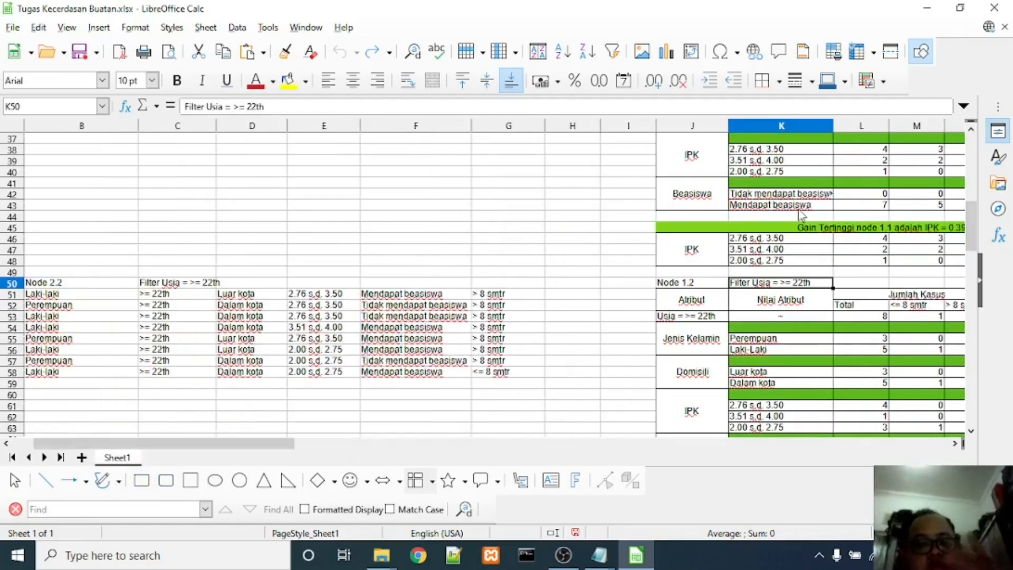
pyautogui.press('Down')
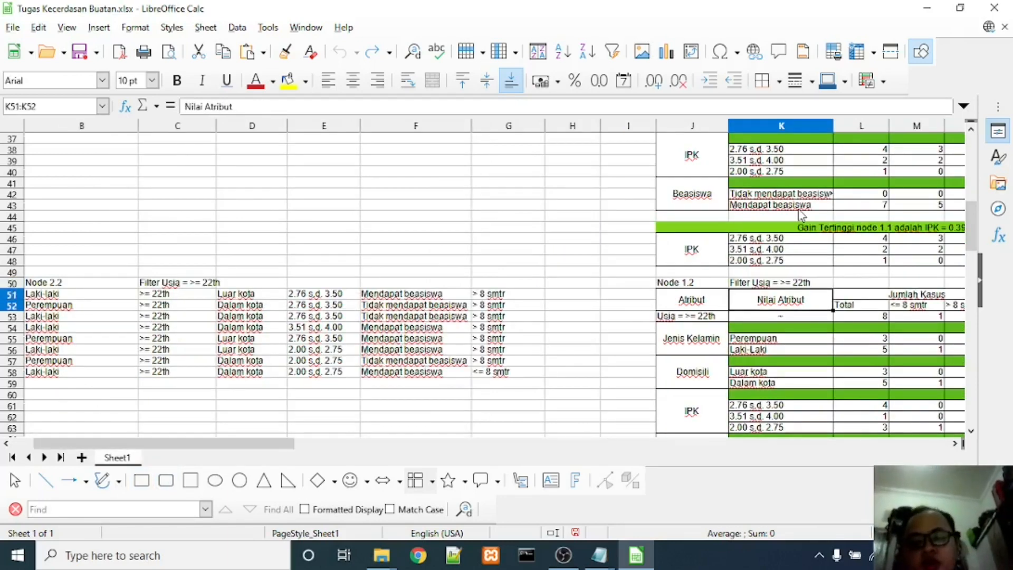
pyautogui.press('Left')
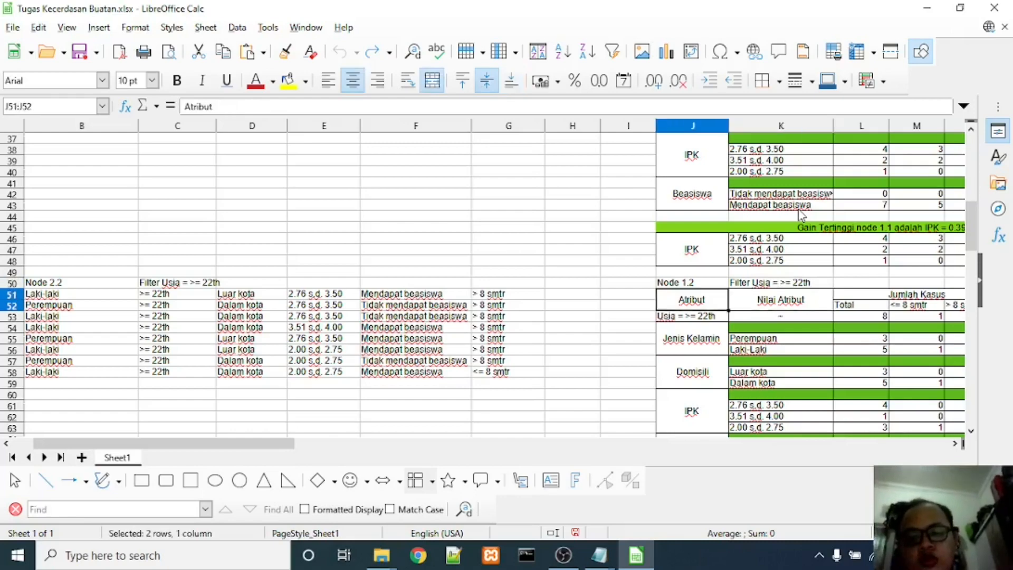
pyautogui.hotkey('shift', 'Right')
pyautogui.hotkey('shift', 'Right')
pyautogui.hotkey('shift', 'Right')
pyautogui.hotkey('shift', 'Right')
pyautogui.hotkey('shift', 'Right')
pyautogui.hotkey('shift', 'Right')
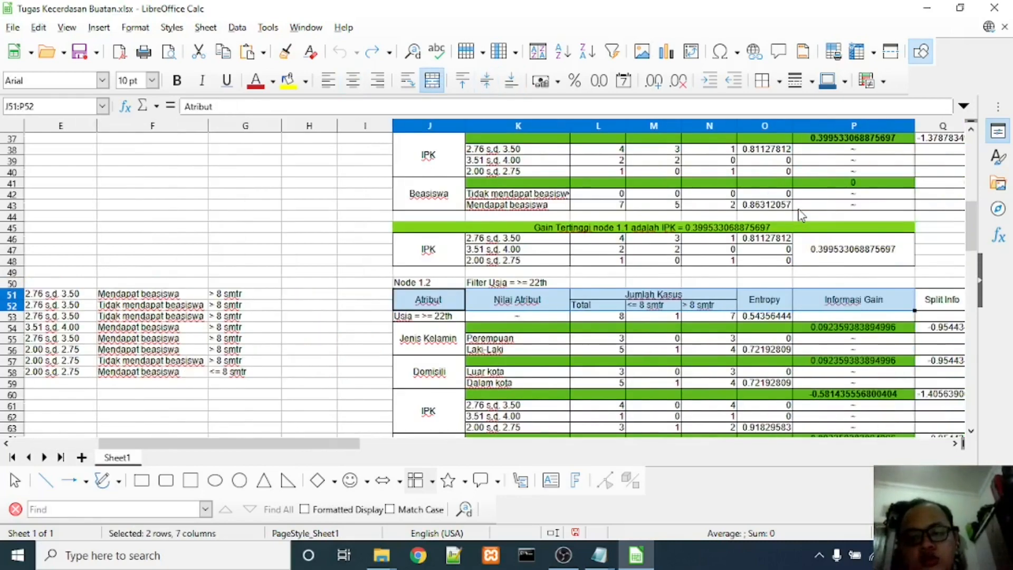
pyautogui.hotkey('shift', 'Right')
pyautogui.hotkey('shift', 'Left')
pyautogui.hotkey('shift', 'Left')
pyautogui.hotkey('shift', 'Left')
pyautogui.hotkey('shift', 'Left')
pyautogui.hotkey('shift', 'Left')
pyautogui.hotkey('shift', 'Left')
pyautogui.hotkey('shift', 'Left')
pyautogui.hotkey('shift', 'Left')
pyautogui.hotkey('shift', 'Left')
pyautogui.press('Left')
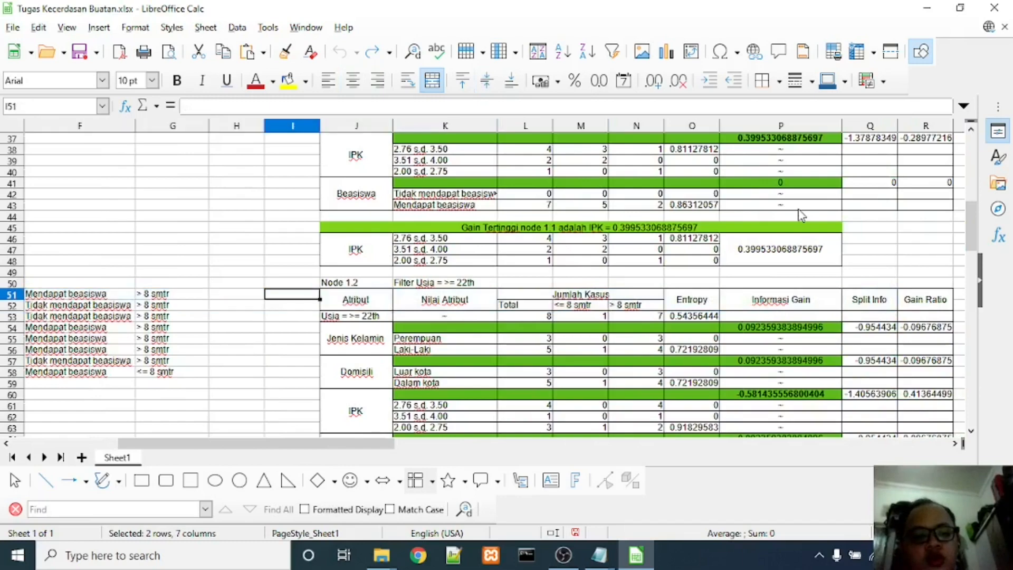
# - Show the full Dataset table at the start of the sheet to review its Usia column
pyautogui.press('Home')
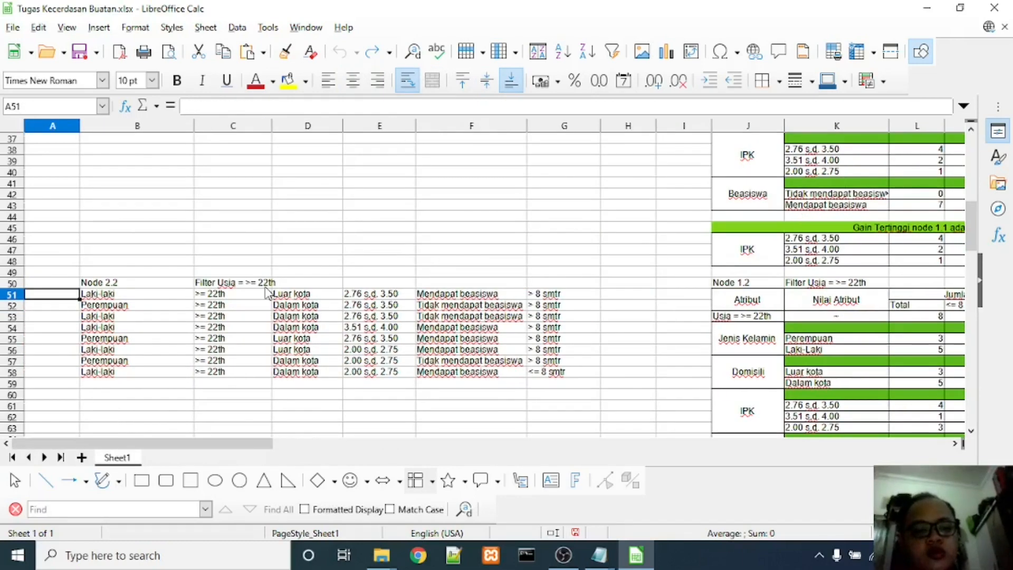
pyautogui.scroll(12, 268, 291)
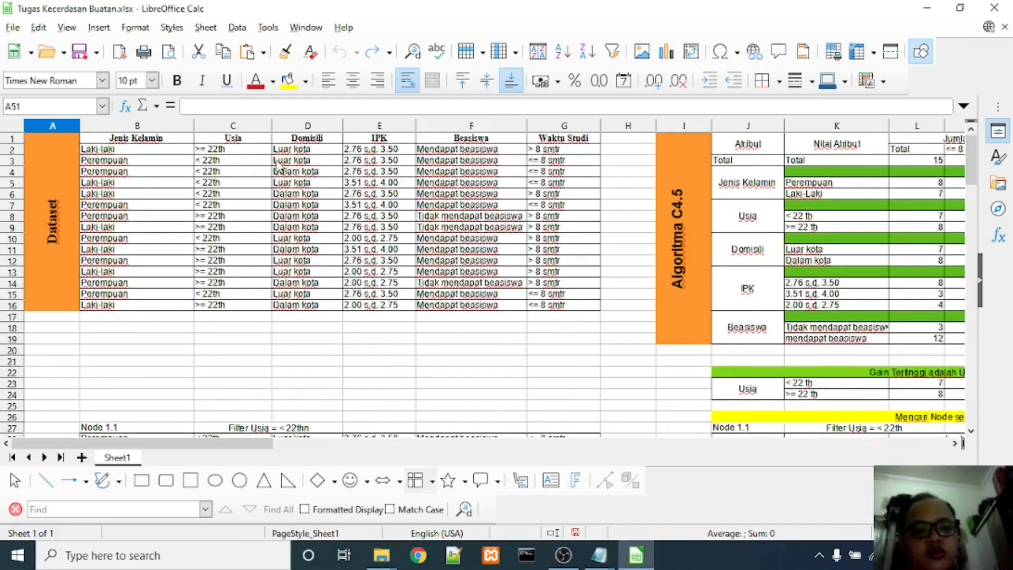
# - Copy the Dataset rows whose Usia is >= 22th and select B51 below the Usia >= 22th filter label
pyautogui.click(145, 152)
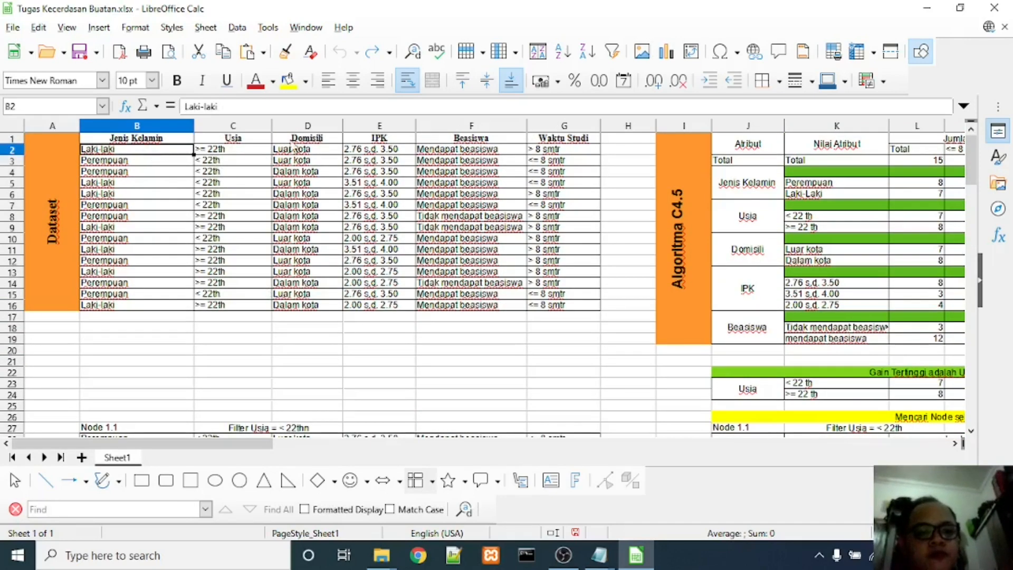
pyautogui.keyDown('shift'); pyautogui.click(550, 154); pyautogui.keyUp('shift')
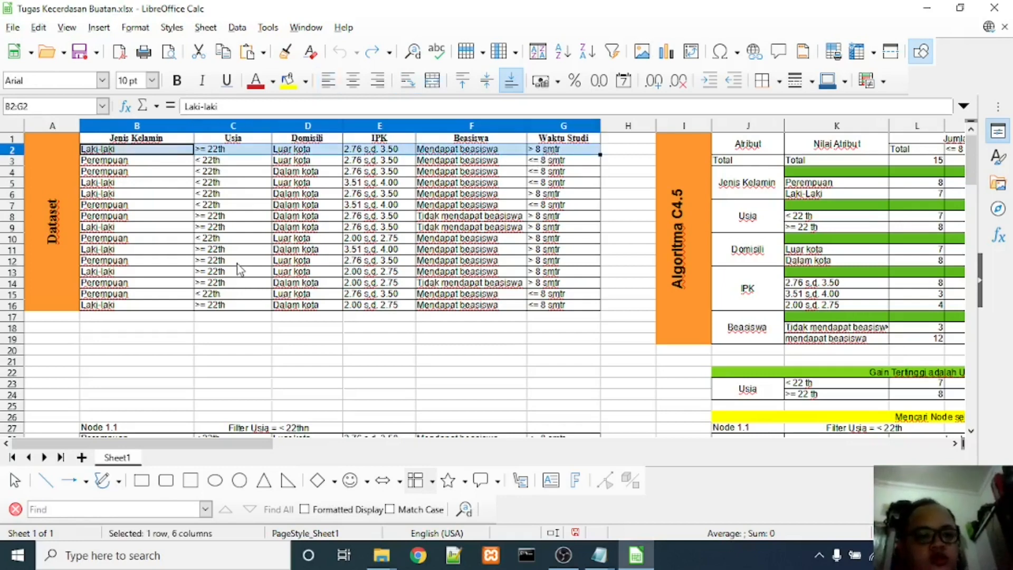
pyautogui.click(165, 218)
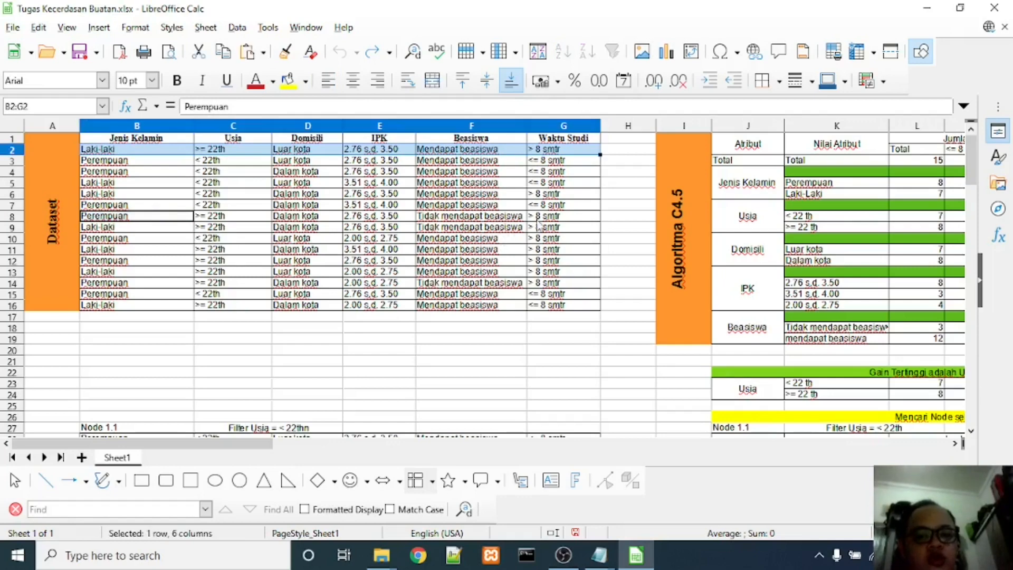
pyautogui.moveTo(546, 216); pyautogui.dragTo(177, 316)
pyautogui.keyDown('ctrl'); pyautogui.click(546, 308); pyautogui.keyUp('ctrl')
pyautogui.hotkey('ctrl', 'c')
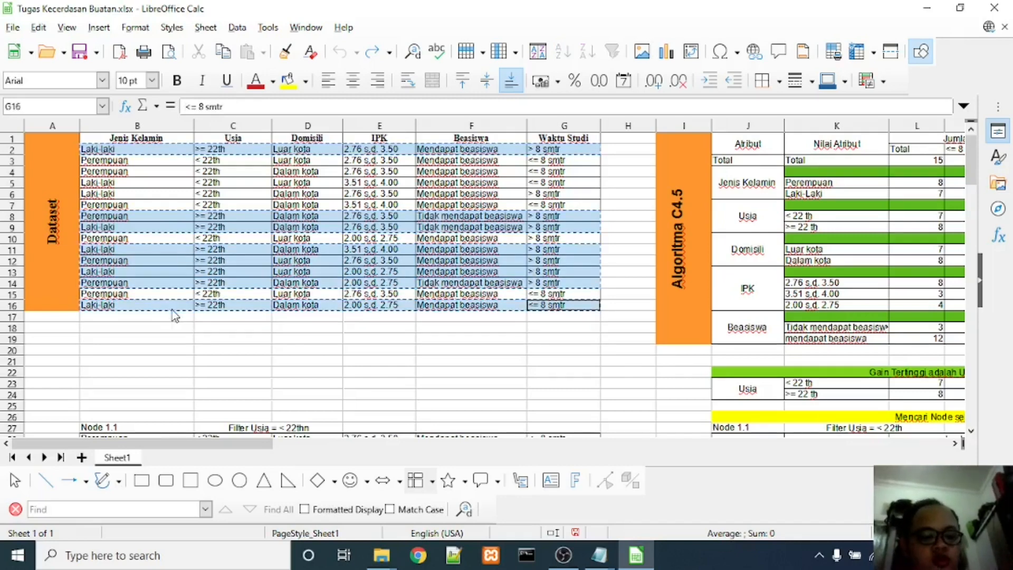
pyautogui.scroll(-13, 174, 316)
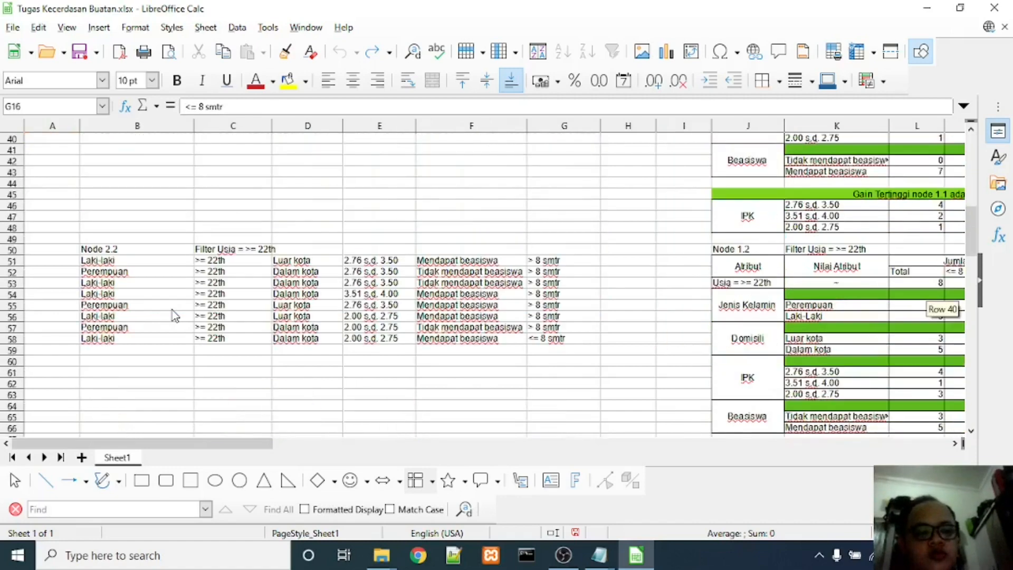
pyautogui.click(132, 261)
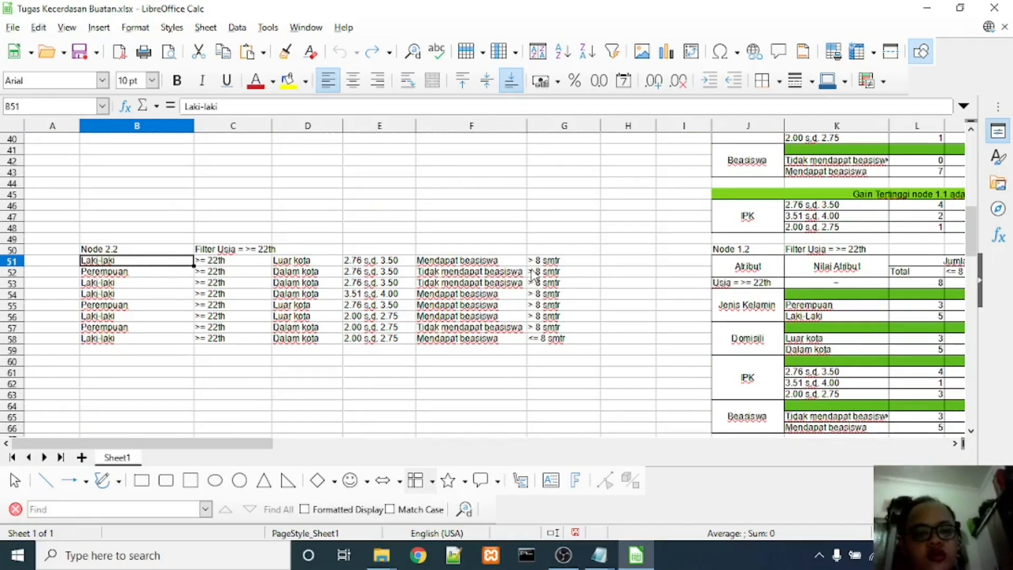
# - Check the filtered Usia column and the Node 1.2 total and <= 8 smtr case counts in row 53
pyautogui.click(227, 265)
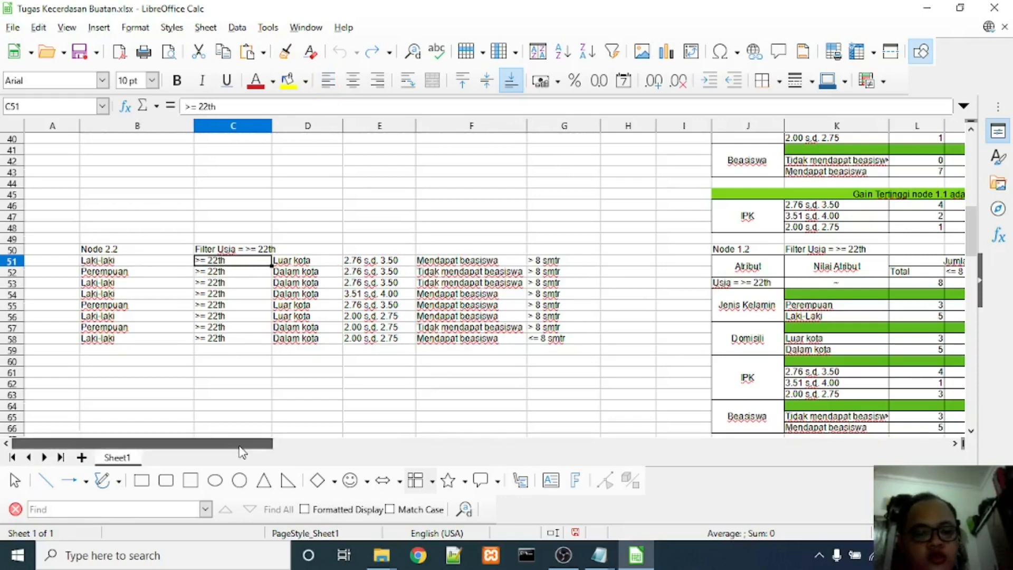
pyautogui.moveTo(257, 445); pyautogui.dragTo(391, 435)
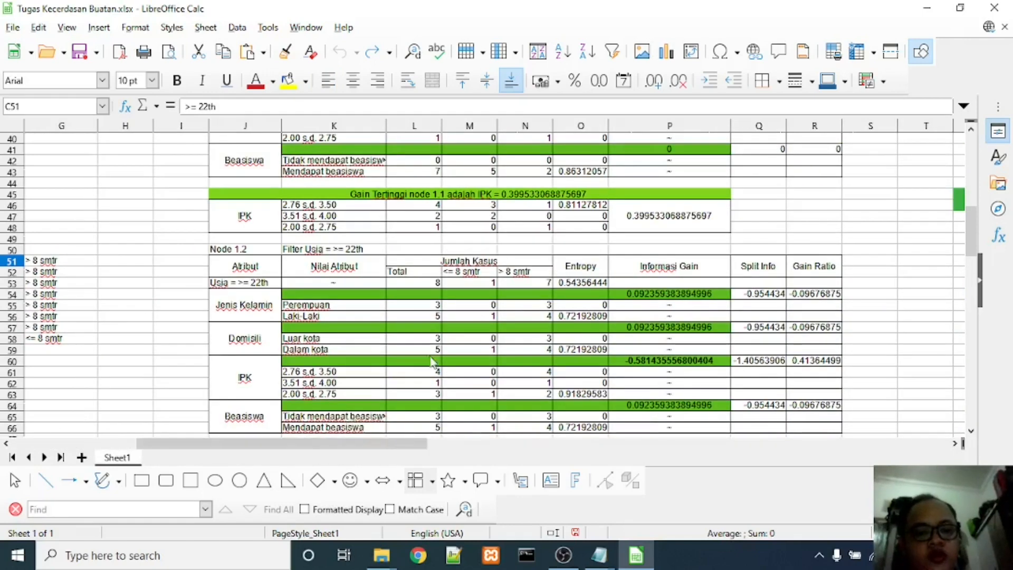
pyautogui.click(421, 285)
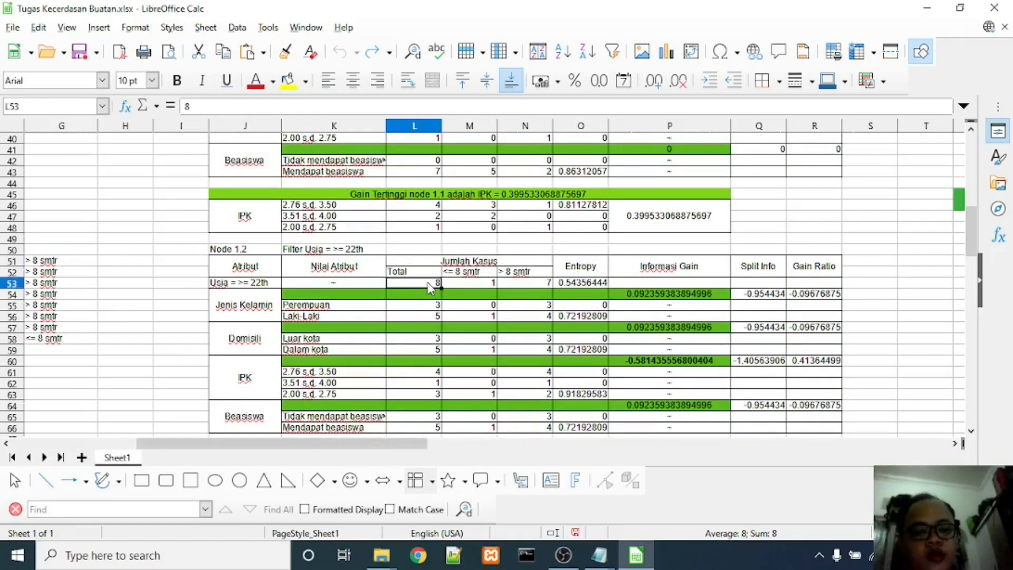
pyautogui.click(468, 285)
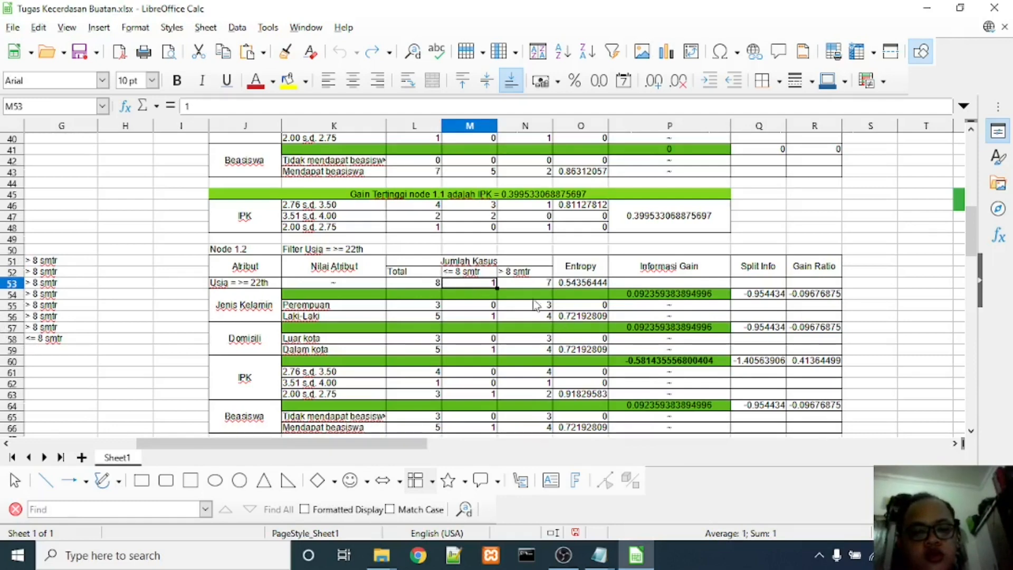
# - Compare the attributes listed in the Node 1.2 table, starting with Jenis Kelamin, with those in the Node 1.1 table
pyautogui.click(265, 312)
pyautogui.scroll(4, 265, 311)
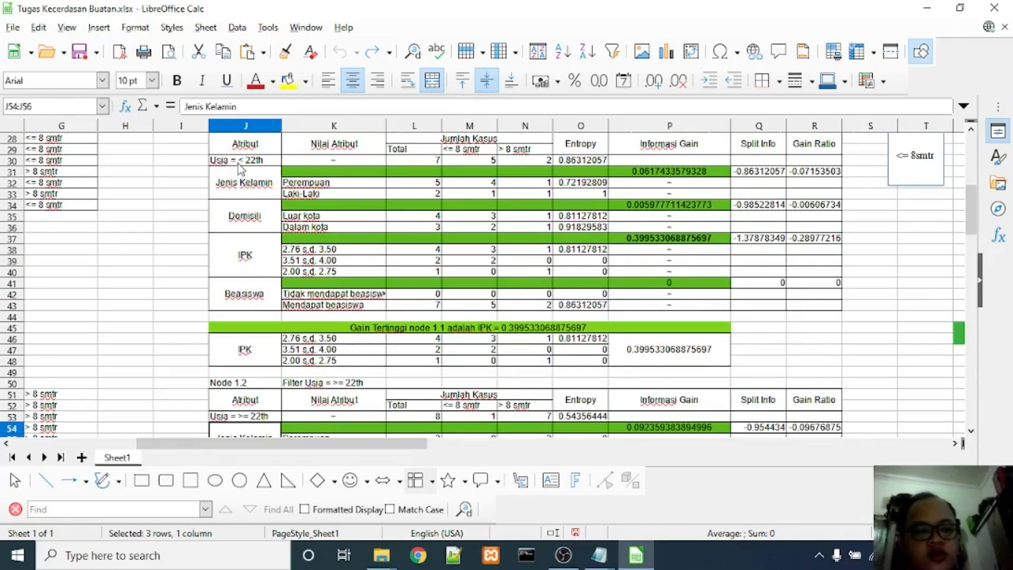
pyautogui.scroll(-4, 234, 284)
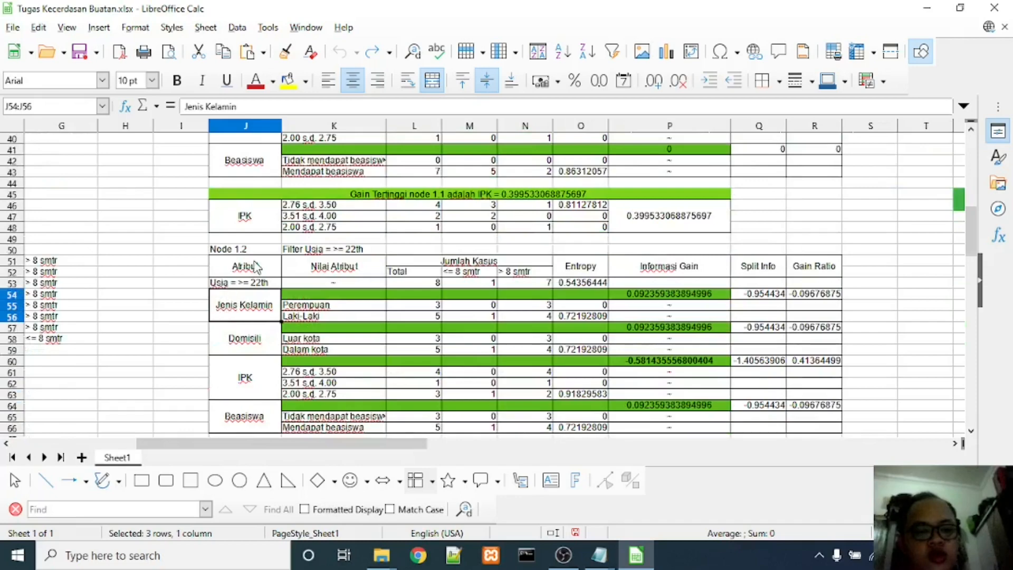
pyautogui.scroll(2, 224, 349)
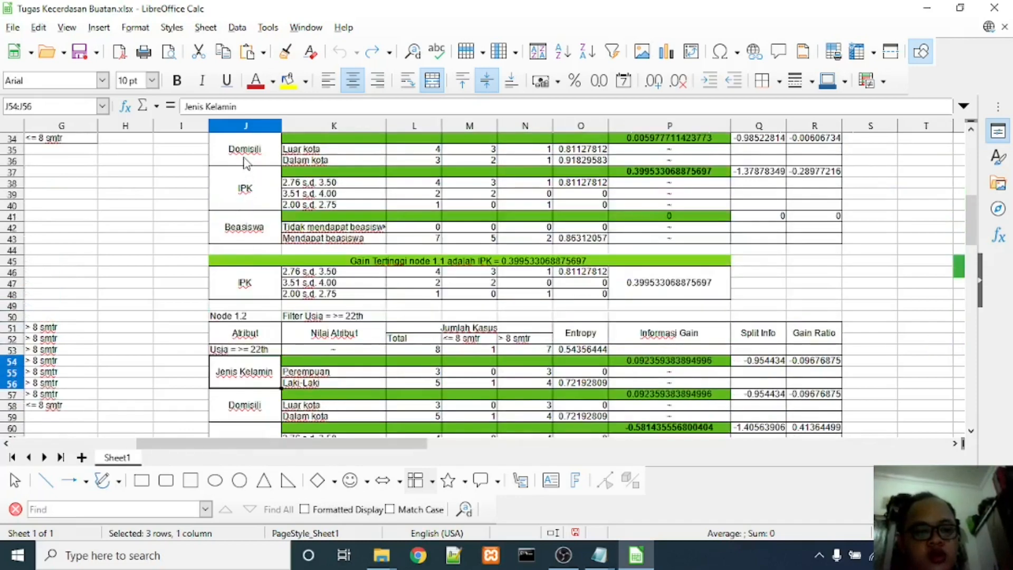
pyautogui.scroll(1, 245, 163)
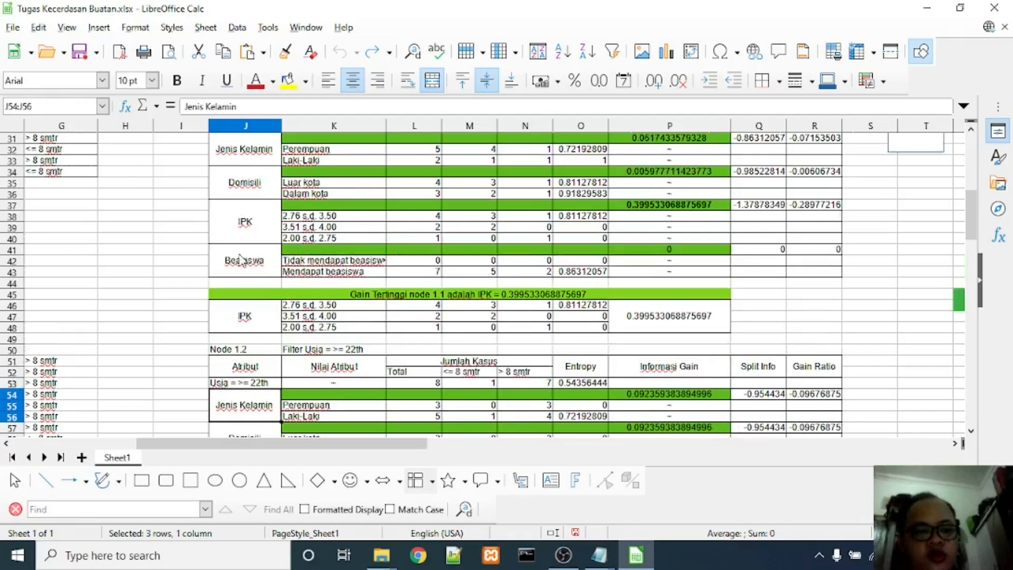
pyautogui.scroll(-4, 236, 282)
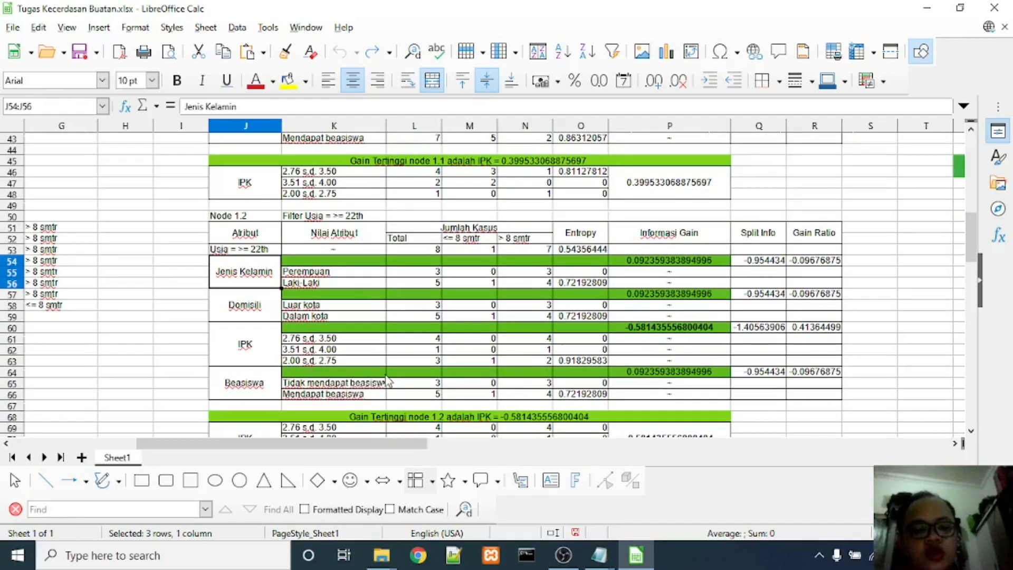
# - Review the Node 1.2 case counts in L53:N66, the Entropy column, and the Informasi Gain, Split Info and Gain Ratio values
pyautogui.click(438, 386)
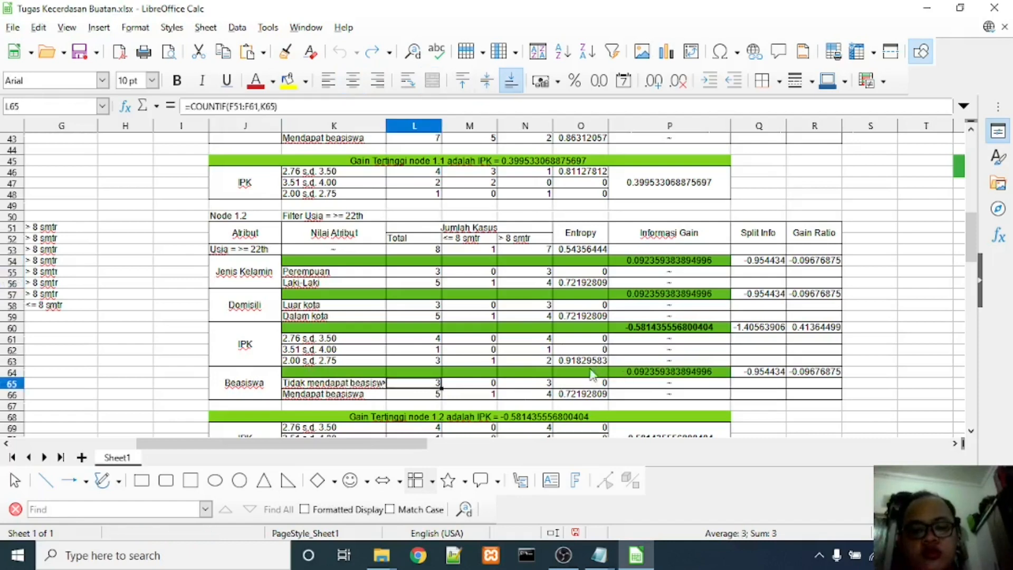
pyautogui.moveTo(438, 395); pyautogui.dragTo(514, 254)
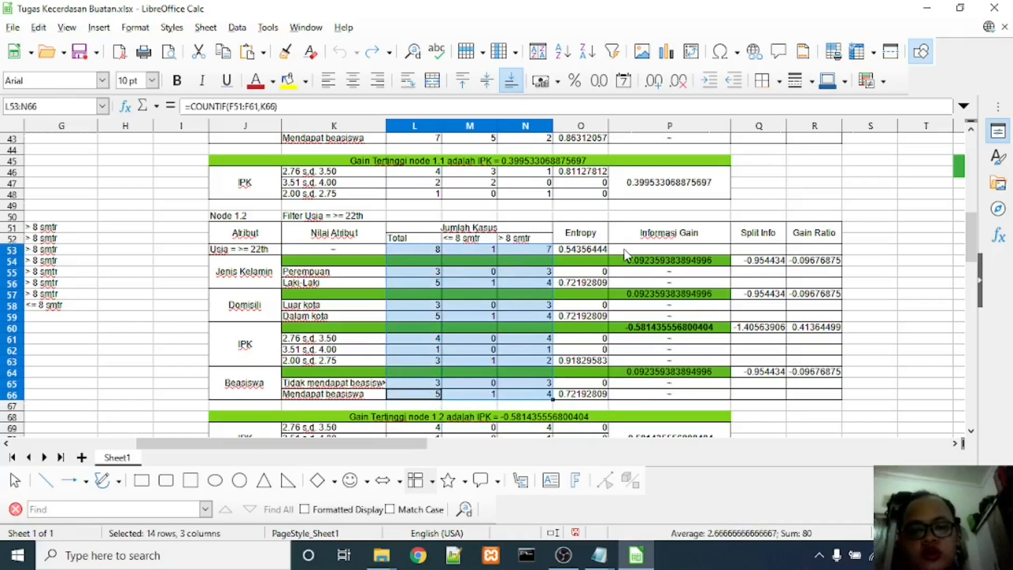
pyautogui.moveTo(581, 233); pyautogui.dragTo(597, 397)
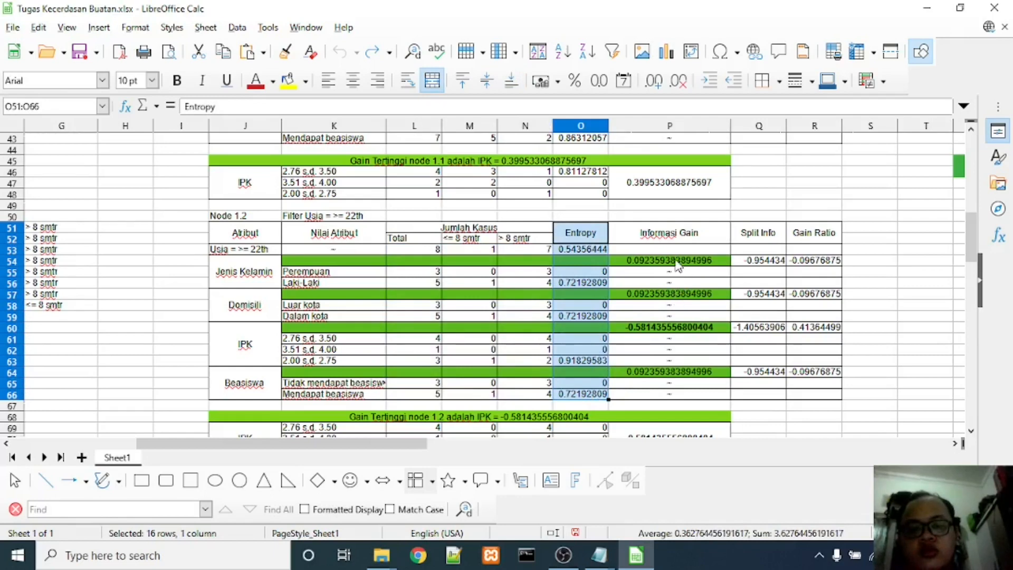
pyautogui.moveTo(679, 265); pyautogui.dragTo(813, 378)
# - Inspect the Node 1.2 Informasi Gain formulas for Jenis Kelamin, Domisili, Beasiswa and IPK in column P
pyautogui.click(655, 264)
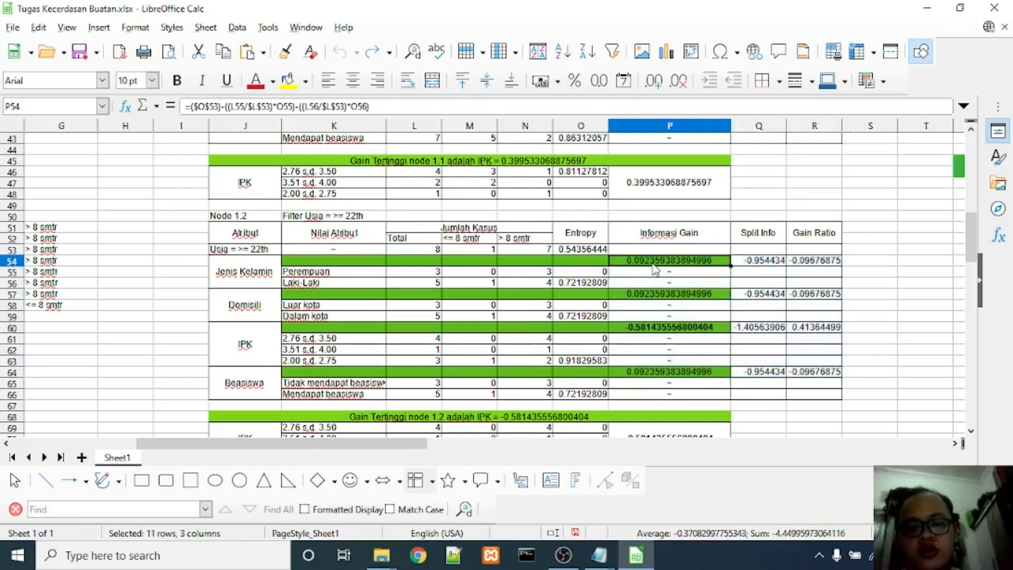
pyautogui.click(650, 297)
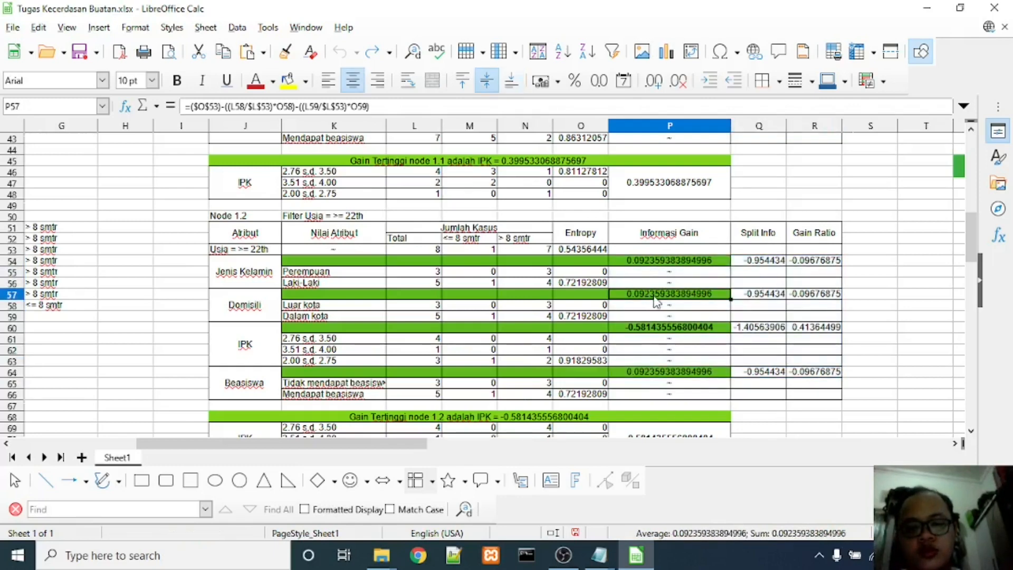
pyautogui.click(664, 372)
pyautogui.click(665, 328)
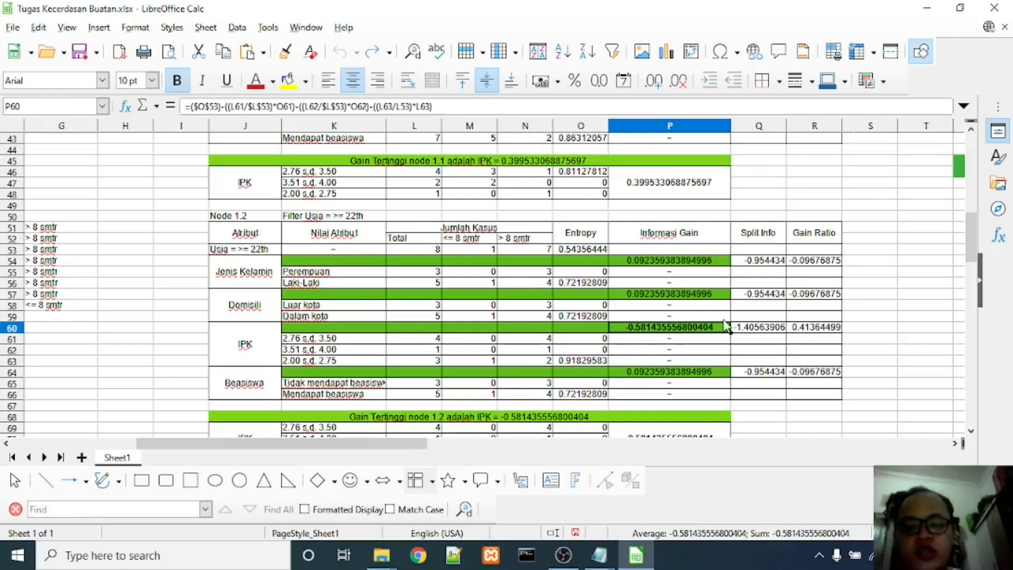
# - Inspect the Split Info formula for IPK in Q60 and compare the Gain Ratio formulas for IPK, Domisili and Beasiswa
pyautogui.click(757, 329)
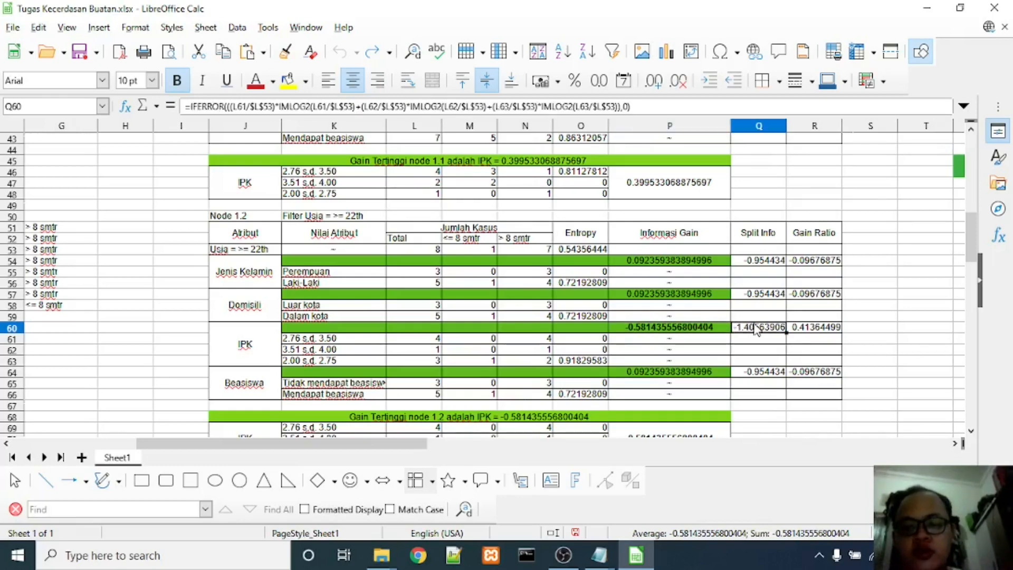
pyautogui.click(803, 329)
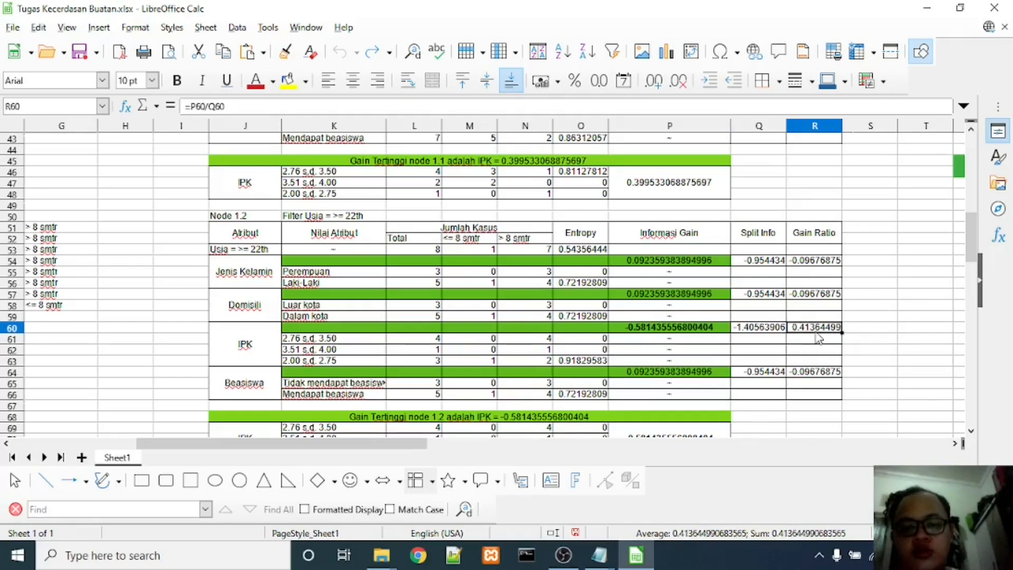
pyautogui.click(827, 295)
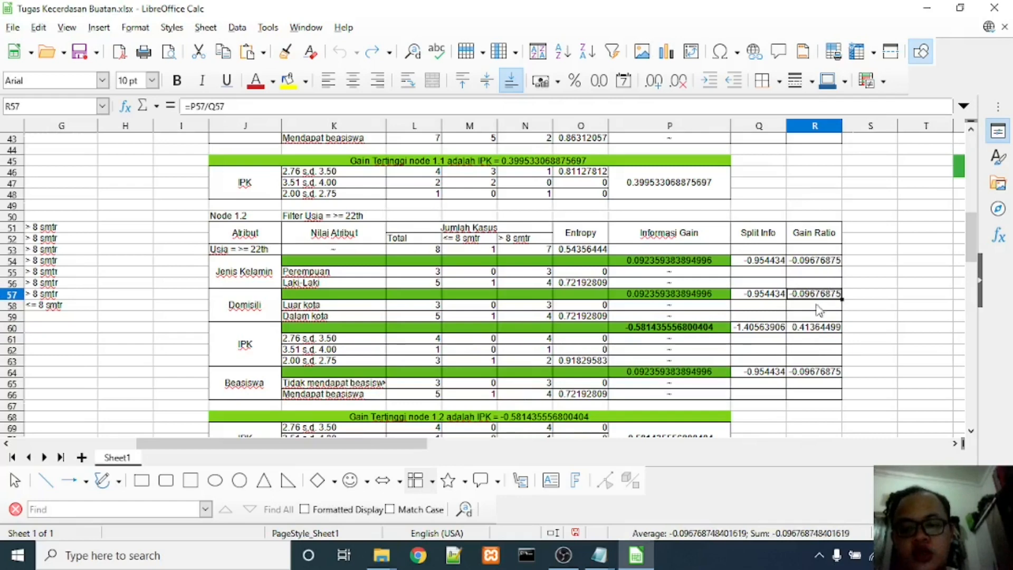
pyautogui.click(820, 329)
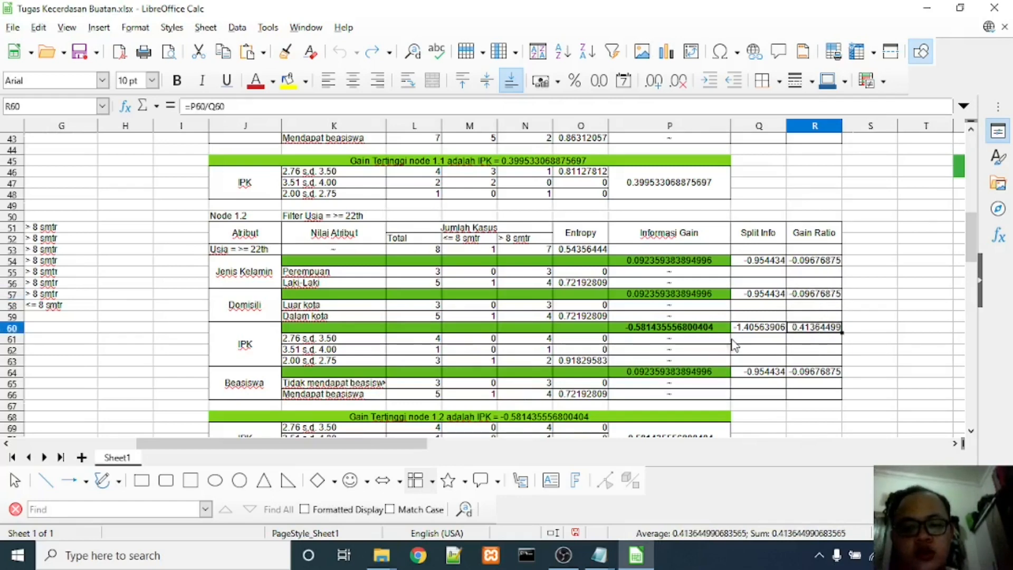
pyautogui.click(193, 108)
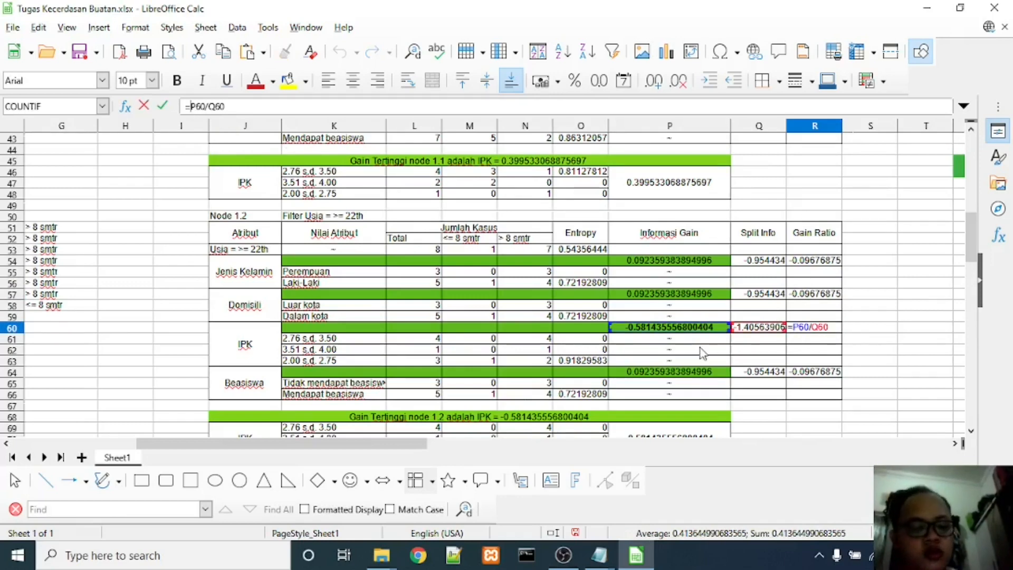
pyautogui.press('Return')
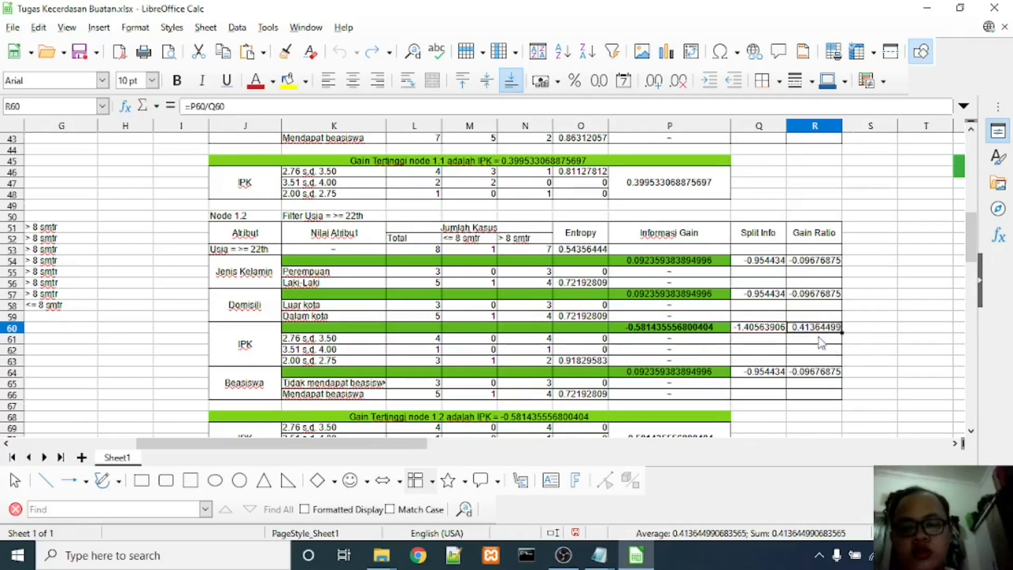
pyautogui.click(807, 375)
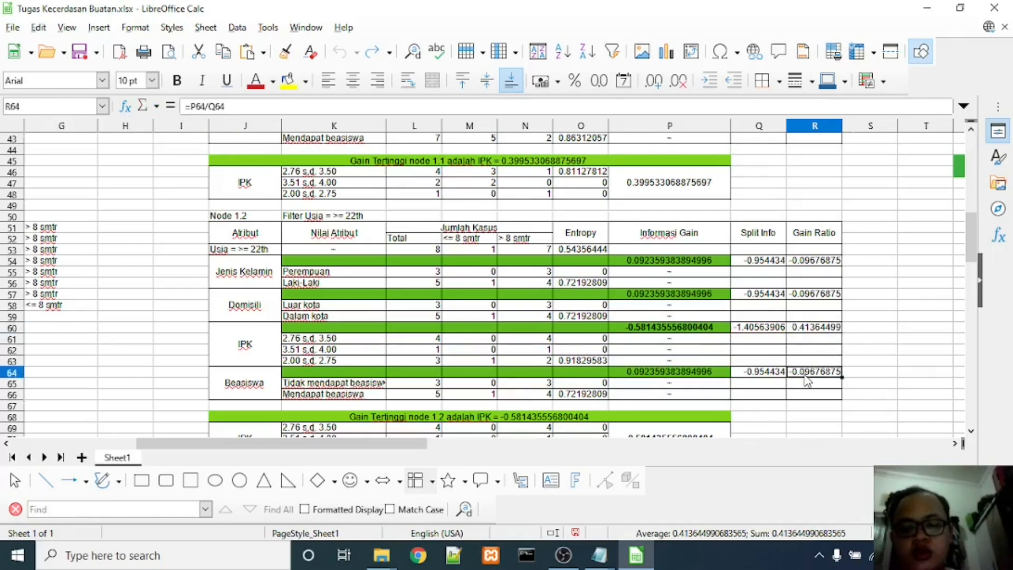
pyautogui.click(813, 298)
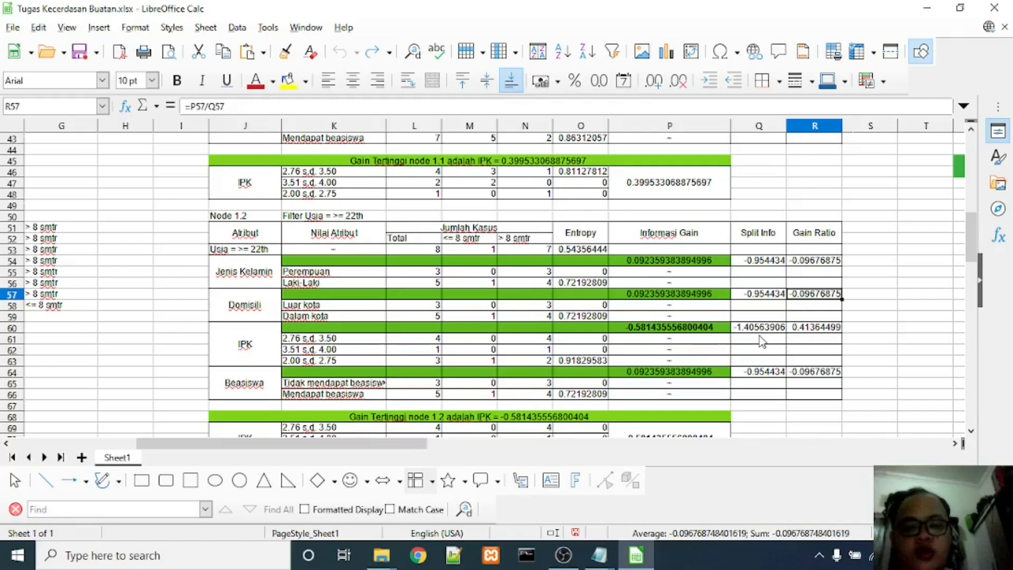
# - Trace the IPK gain in P60 to the Gain Tertinggi node 1.2 block and examine the IPK case counts in rows 69 and 70
pyautogui.click(694, 329)
pyautogui.scroll(-3, 693, 331)
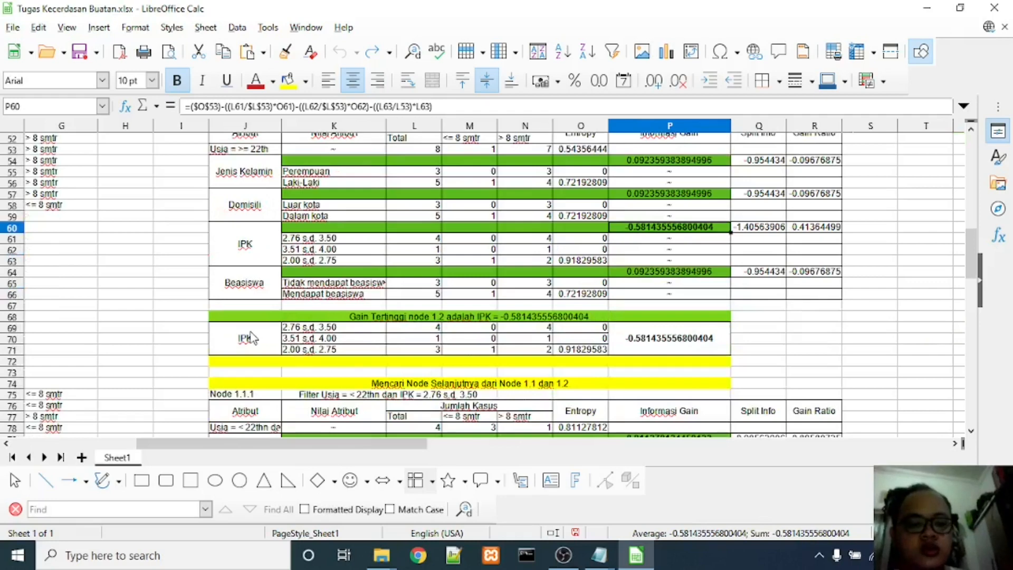
pyautogui.moveTo(252, 339); pyautogui.dragTo(631, 349)
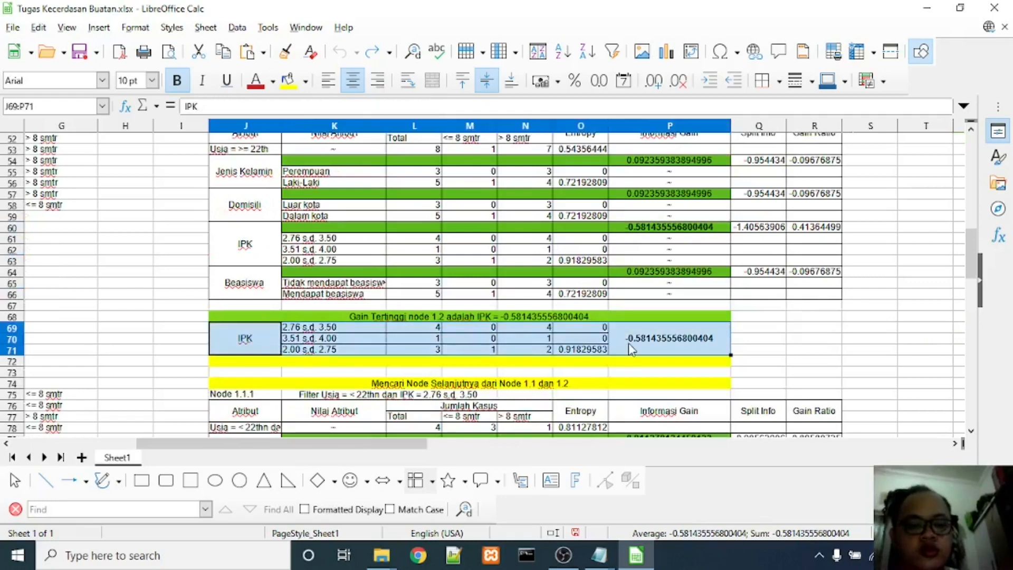
pyautogui.click(485, 330)
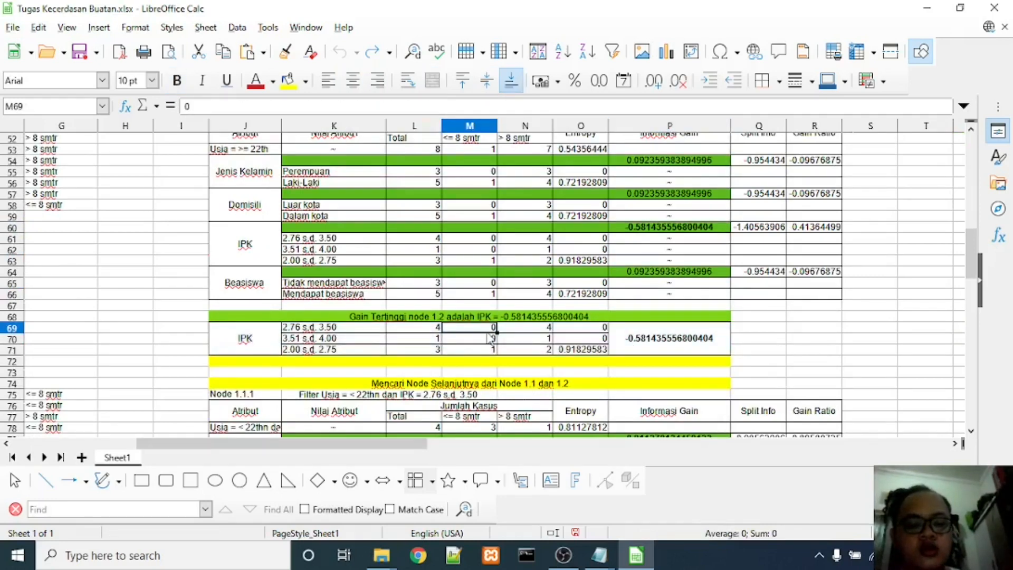
pyautogui.moveTo(487, 332)
pyautogui.mouseDown()
pyautogui.moveTo(318, 330)
pyautogui.moveTo(479, 341)
pyautogui.moveTo(533, 331)
pyautogui.moveTo(490, 332)
pyautogui.mouseUp()
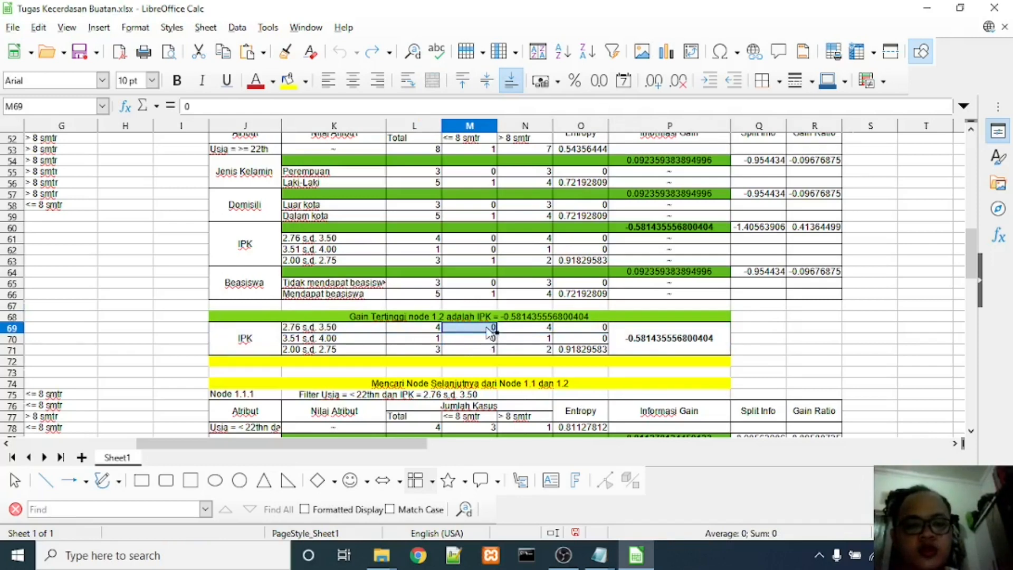
pyautogui.click(535, 330)
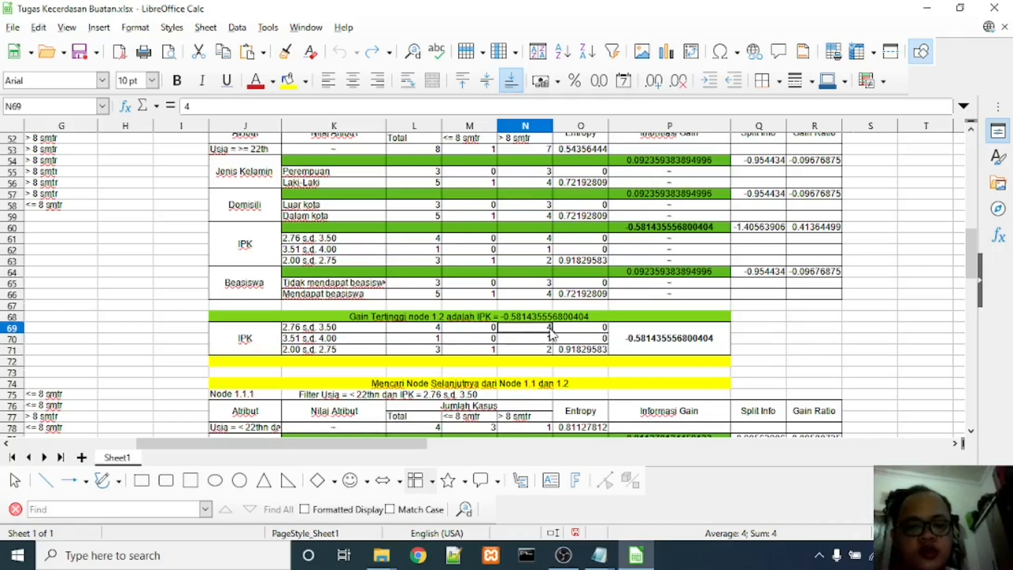
pyautogui.click(480, 342)
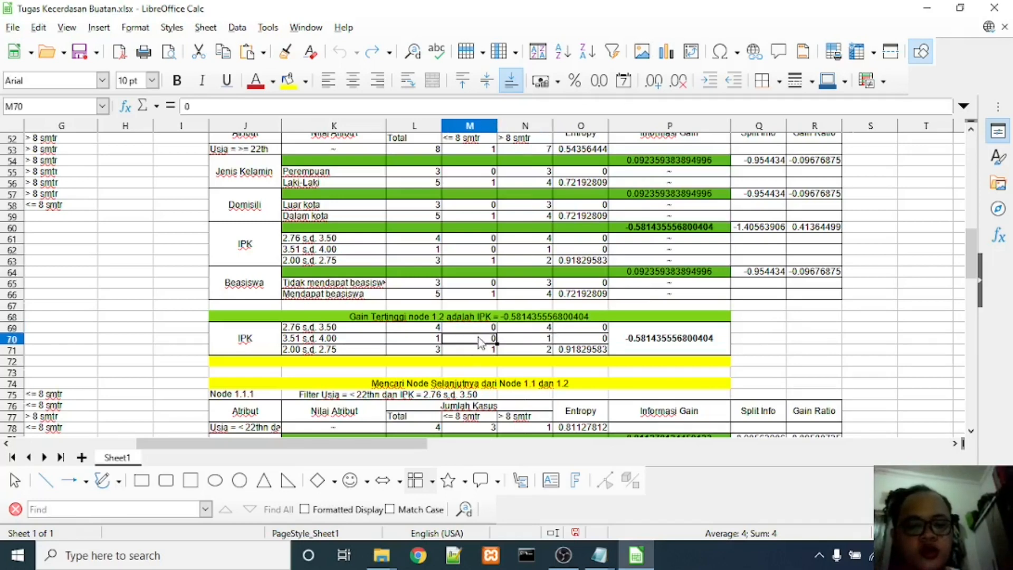
# - Compare the <= 8 smtr and > 8 smtr case counts in M71 and N71 for IPK 2.00 s.d. 2.75
pyautogui.click(529, 342)
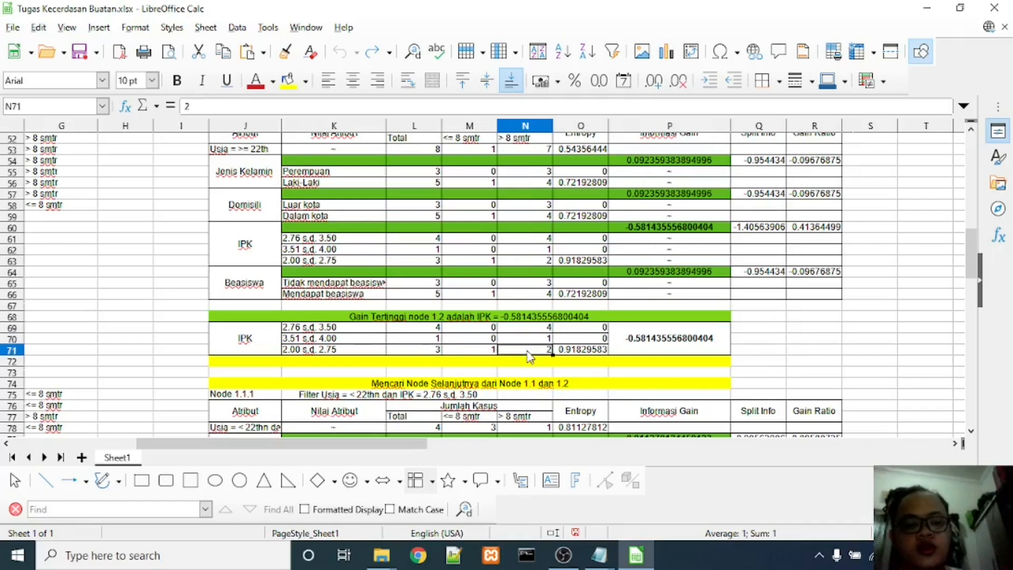
pyautogui.click(482, 351)
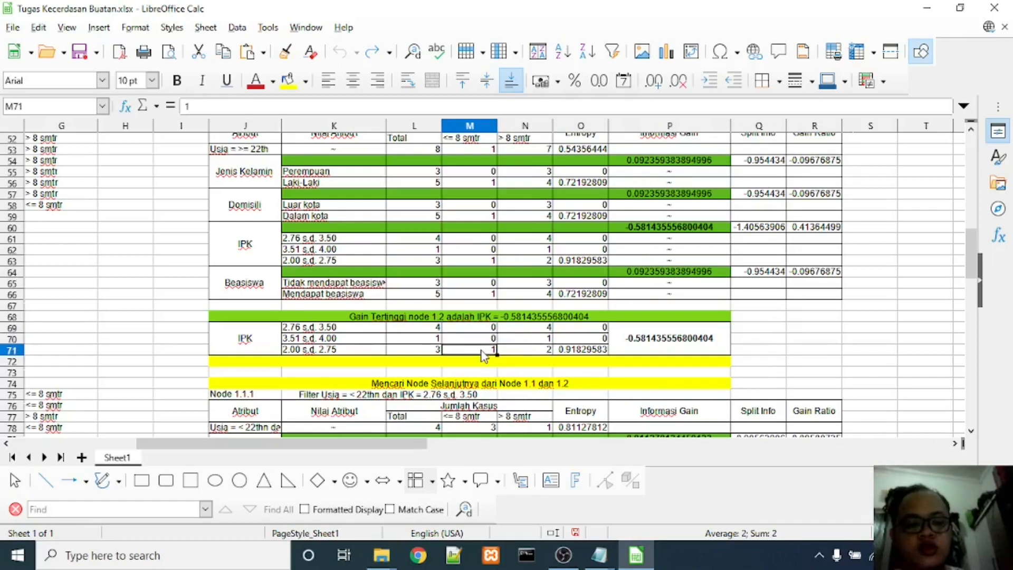
pyautogui.click(516, 350)
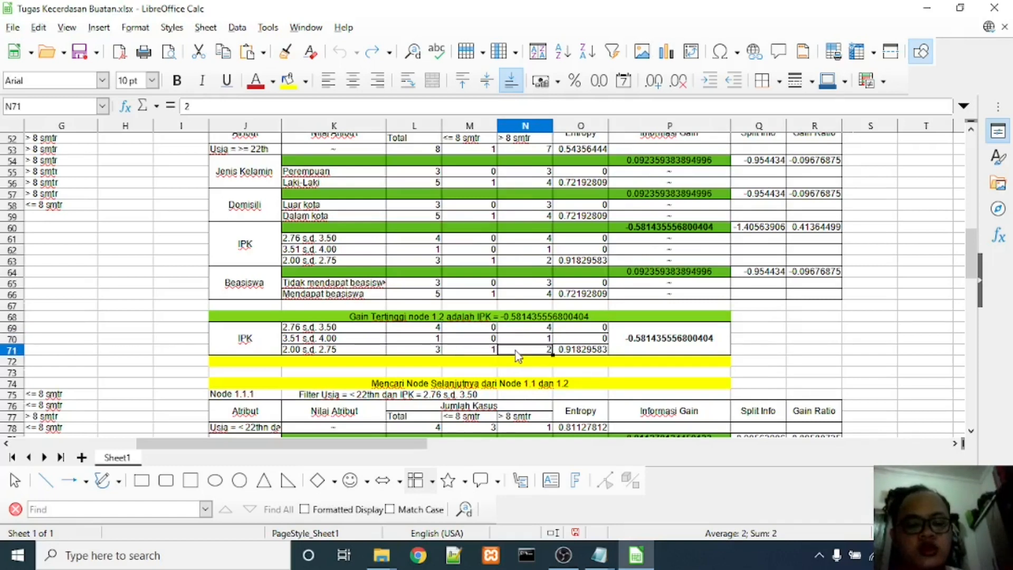
pyautogui.click(486, 351)
pyautogui.click(512, 351)
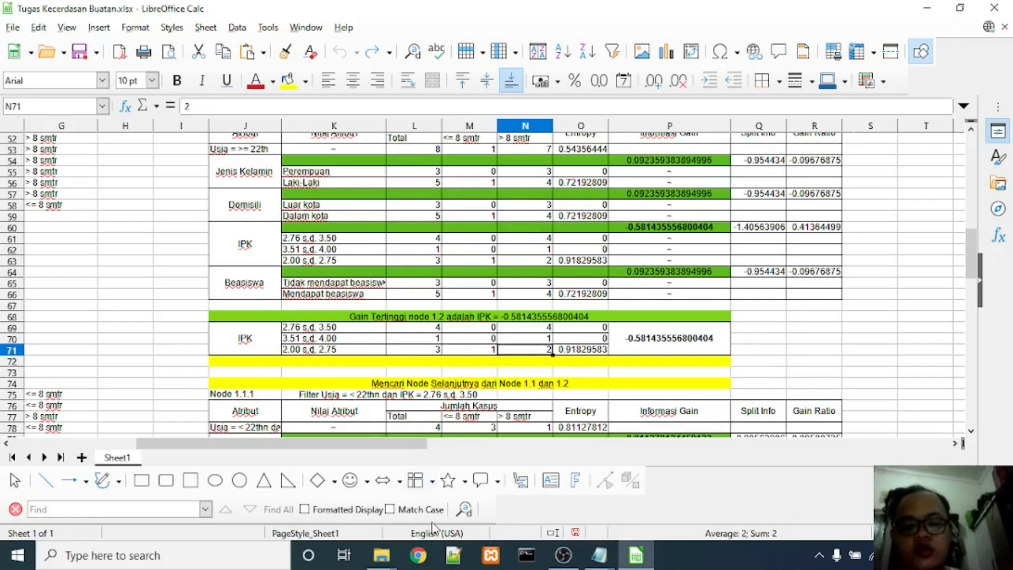
# - Examine the two leaf boxes for IPK 2.76 s.d. 3.50 and 3.51 s.d. 4.00 under node 1.2 in the decision tree
pyautogui.moveTo(410, 443); pyautogui.dragTo(595, 446)
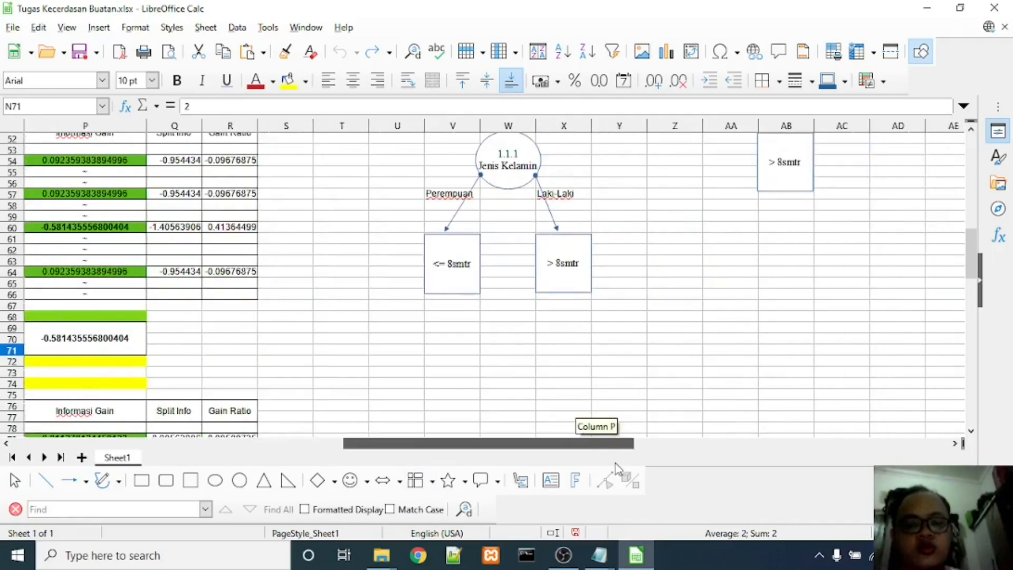
pyautogui.scroll(15, 702, 367)
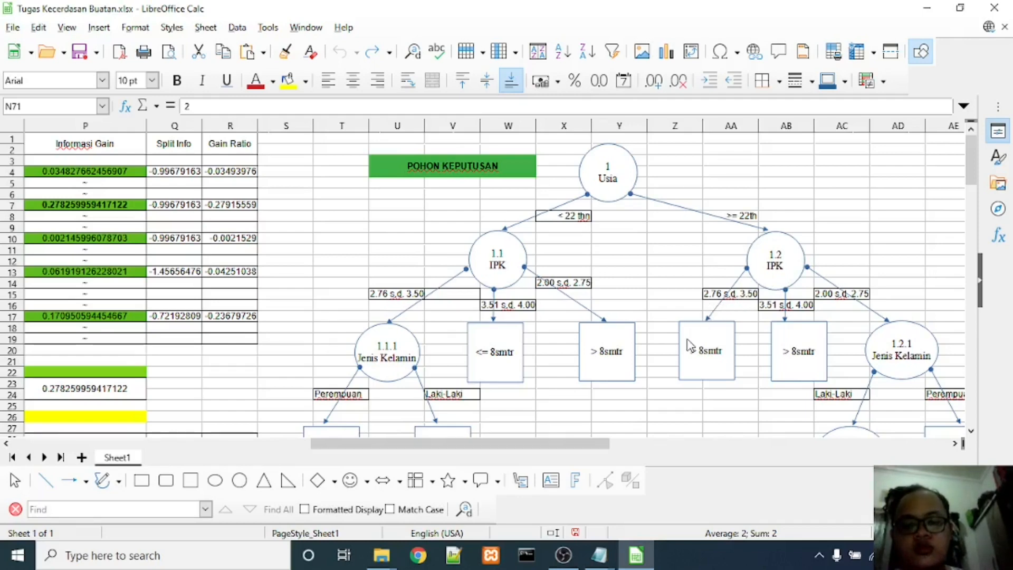
pyautogui.click(700, 359)
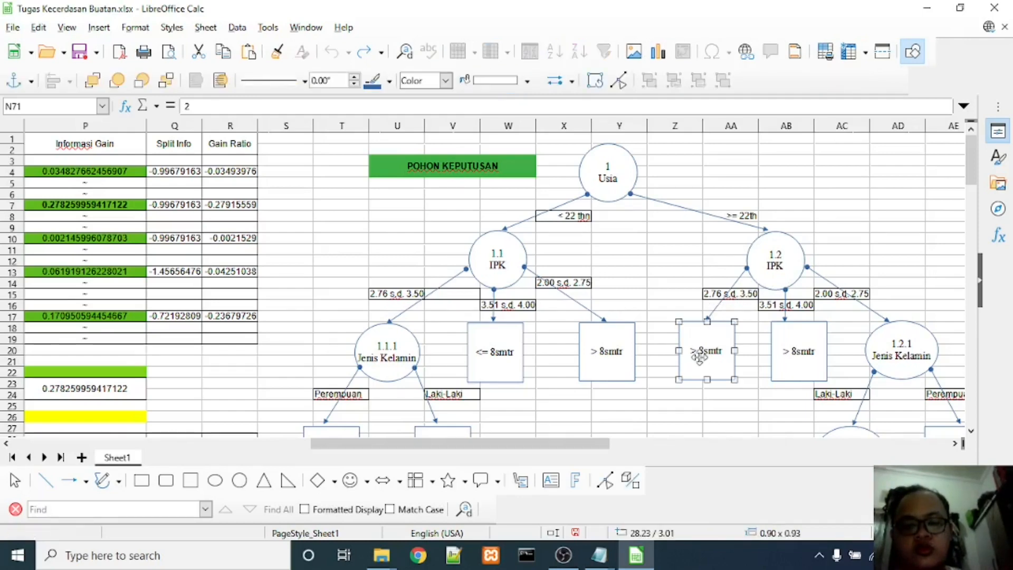
pyautogui.click(798, 367)
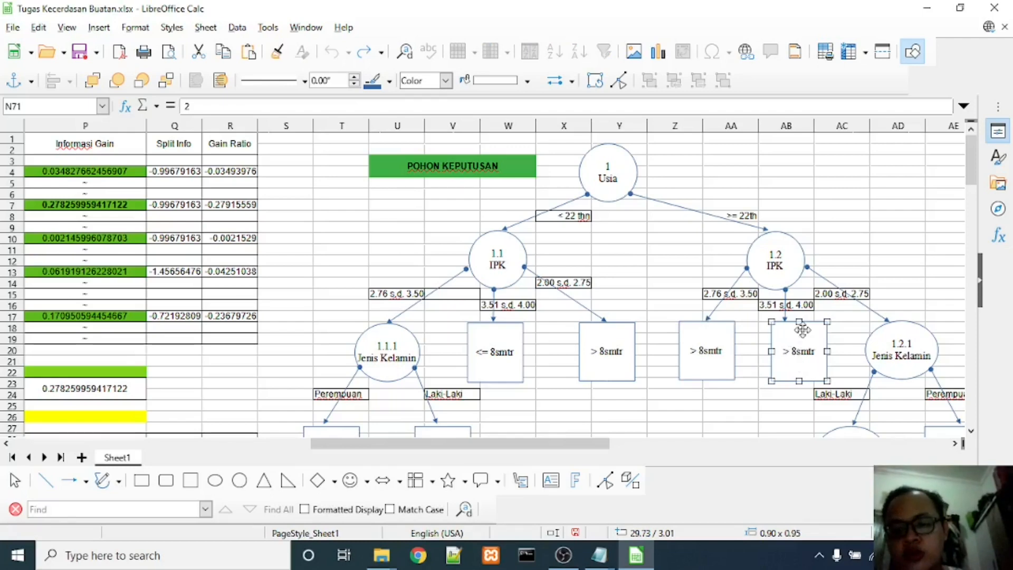
pyautogui.click(707, 373)
pyautogui.click(809, 368)
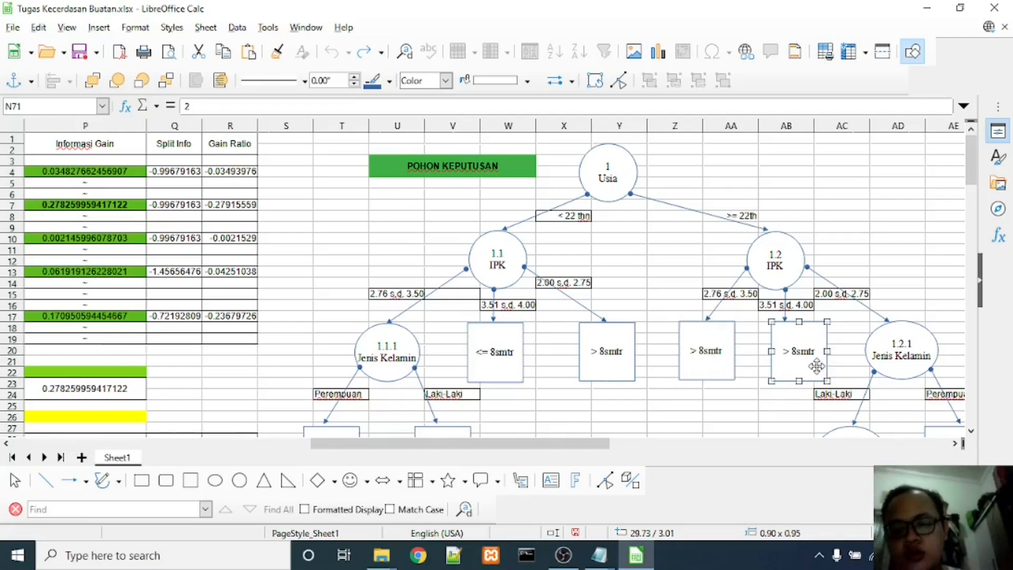
pyautogui.click(719, 341)
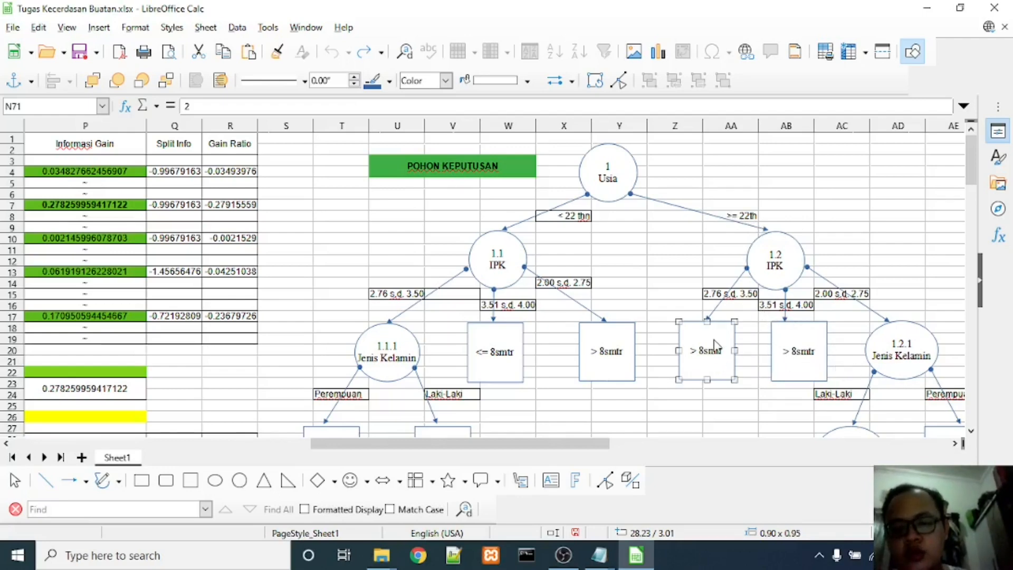
# - Trace the 2.00 s.d. 2.75 branch to node 1.2.1 Jenis Kelamin and compare that node with node 1.1.1
pyautogui.click(831, 296)
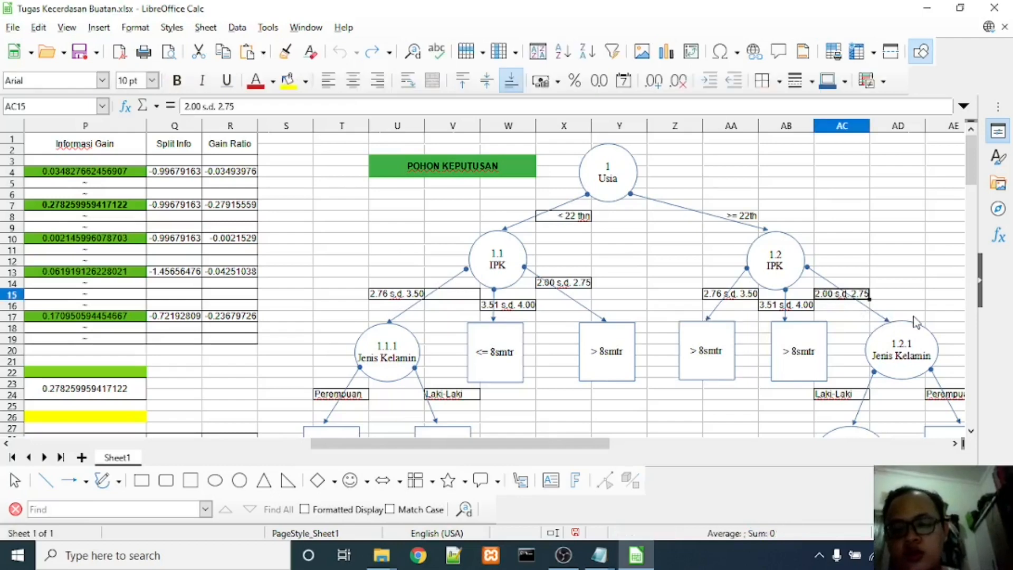
pyautogui.scroll(-1, 916, 322)
pyautogui.click(916, 322)
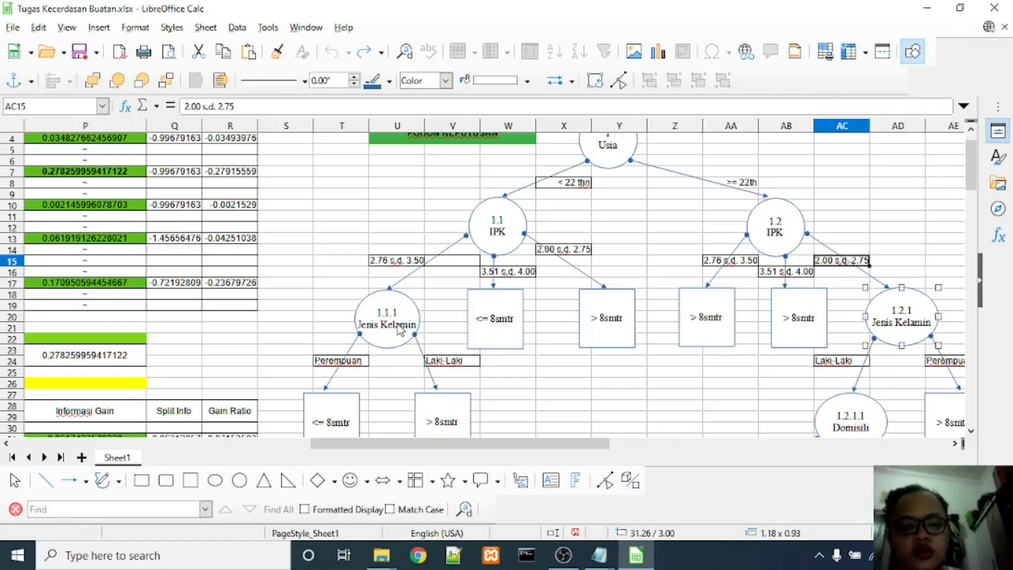
pyautogui.click(398, 326)
pyautogui.click(889, 330)
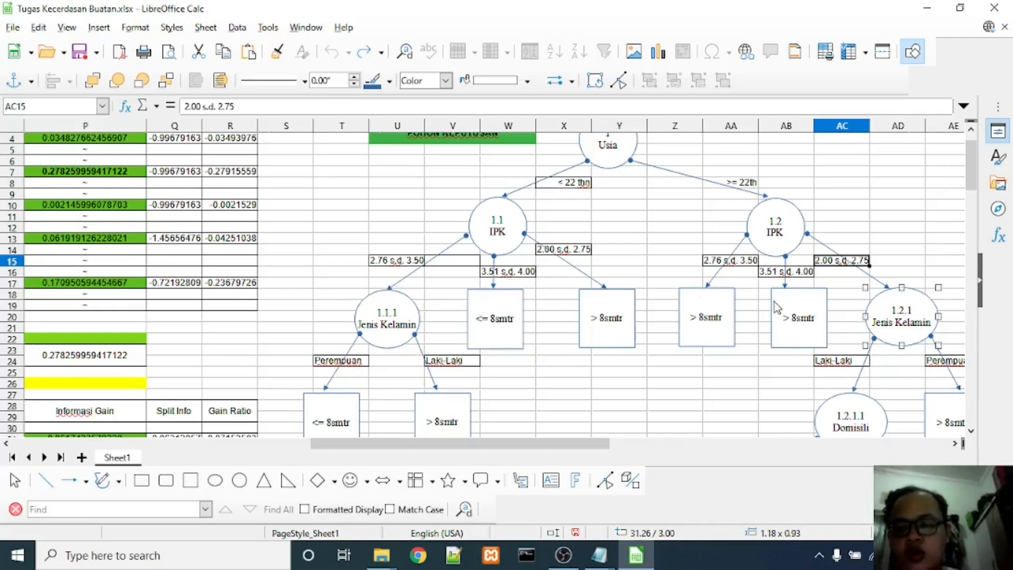
pyautogui.click(381, 317)
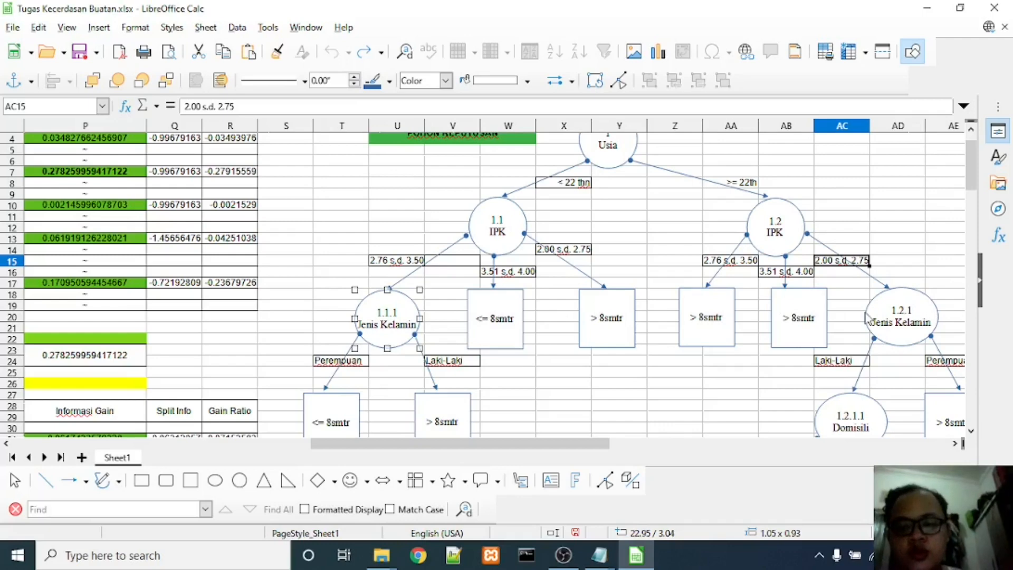
pyautogui.click(891, 324)
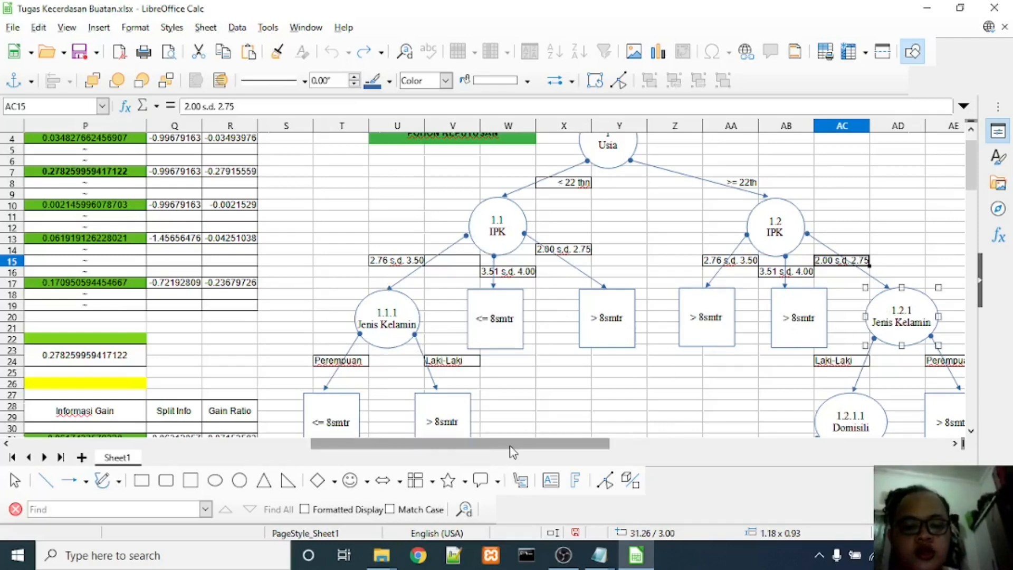
# - Find the section on the nodes following 1.1 and 1.2 and read the Node 1.1.1 heading and its filter in row 75
pyautogui.click(298, 448)
pyautogui.scroll(-8, 681, 399)
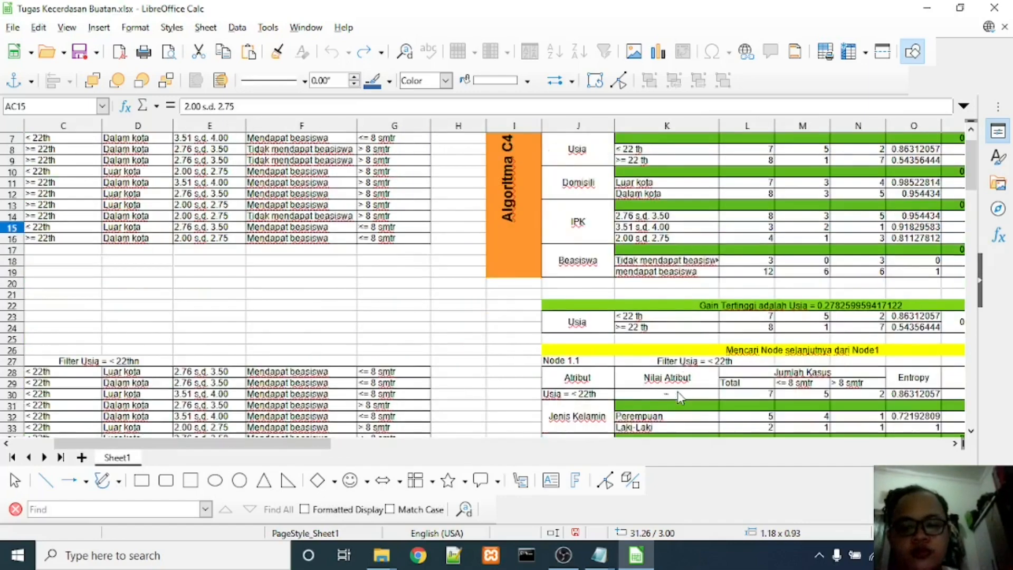
pyautogui.scroll(-3, 681, 398)
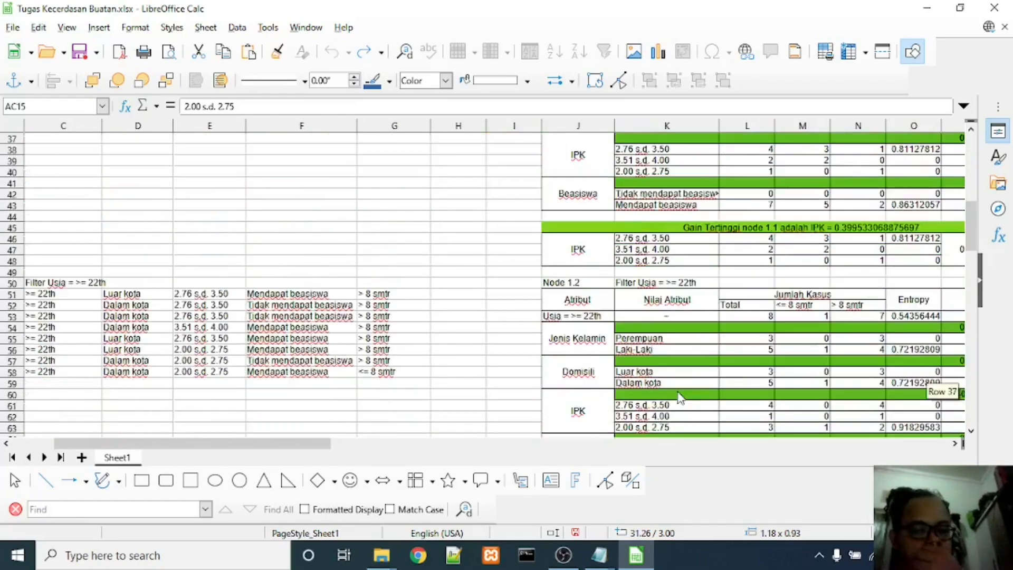
pyautogui.scroll(-2, 681, 399)
pyautogui.scroll(-2, 681, 399)
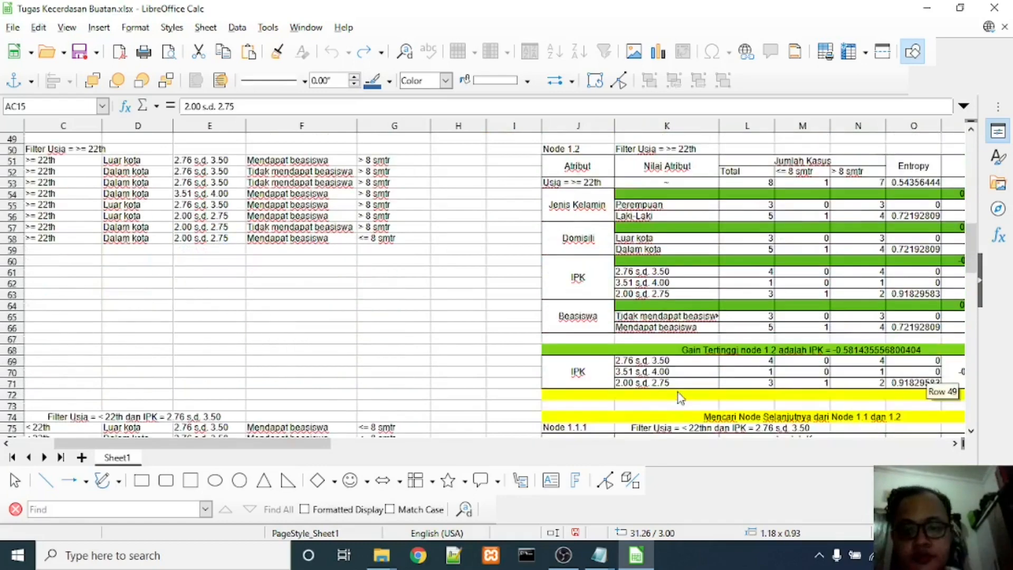
pyautogui.scroll(-4, 681, 399)
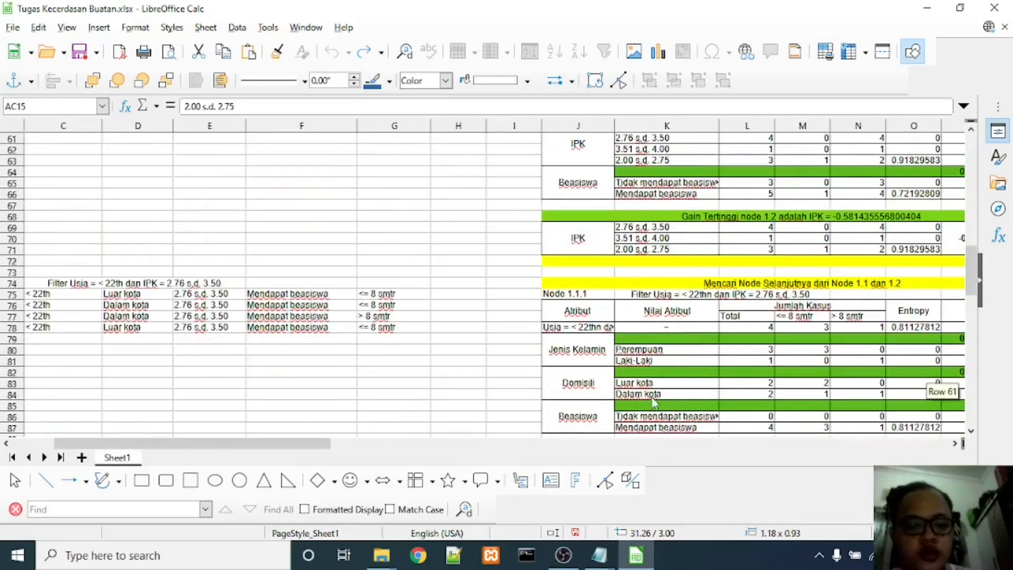
pyautogui.moveTo(307, 444); pyautogui.dragTo(376, 448)
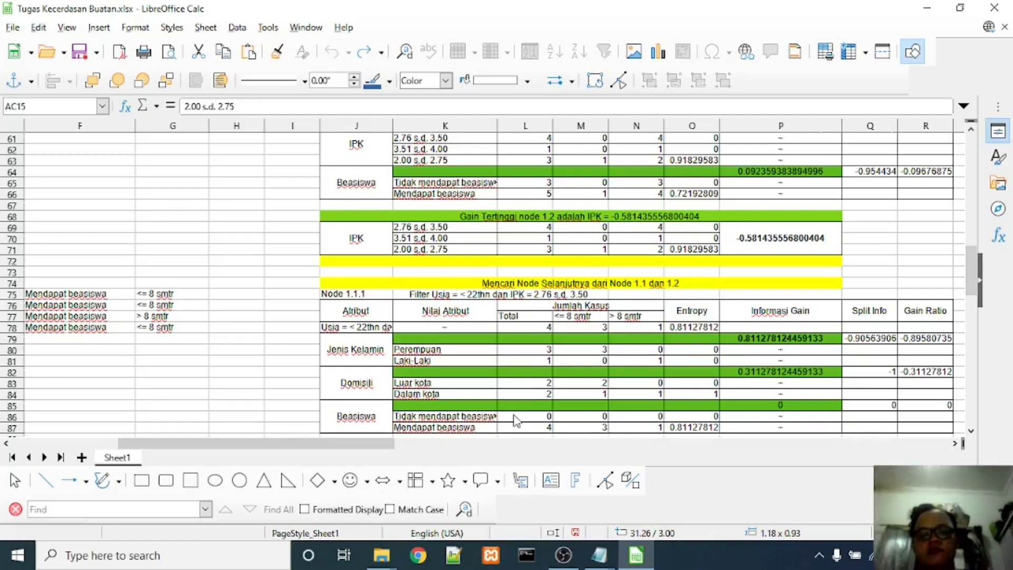
pyautogui.click(569, 287)
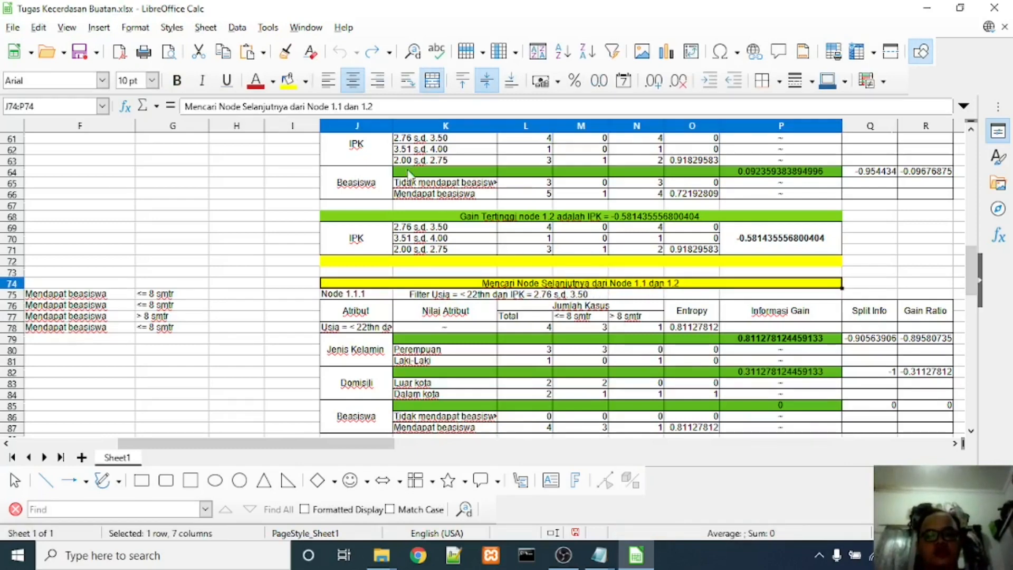
pyautogui.click(390, 296)
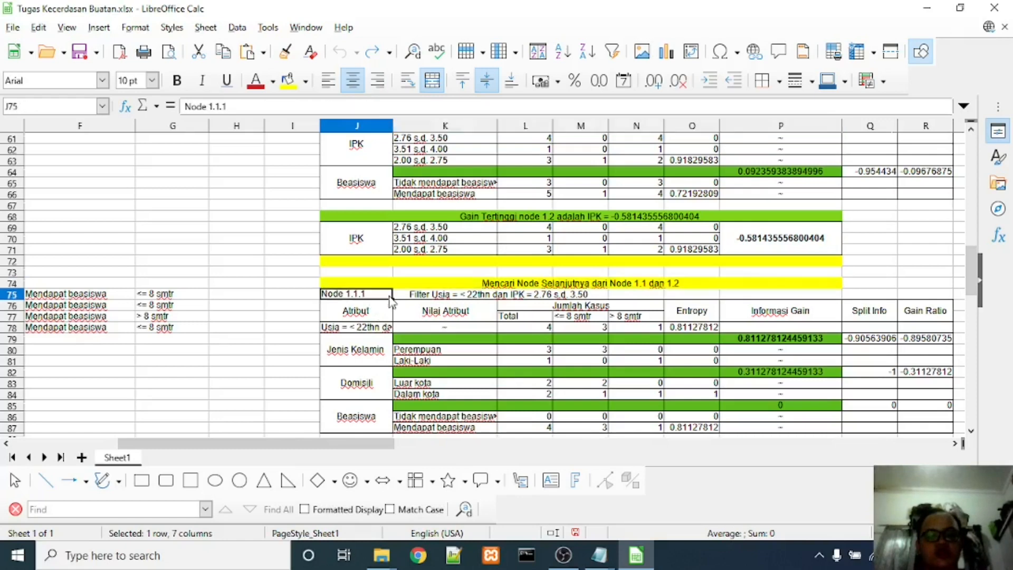
pyautogui.click(429, 301)
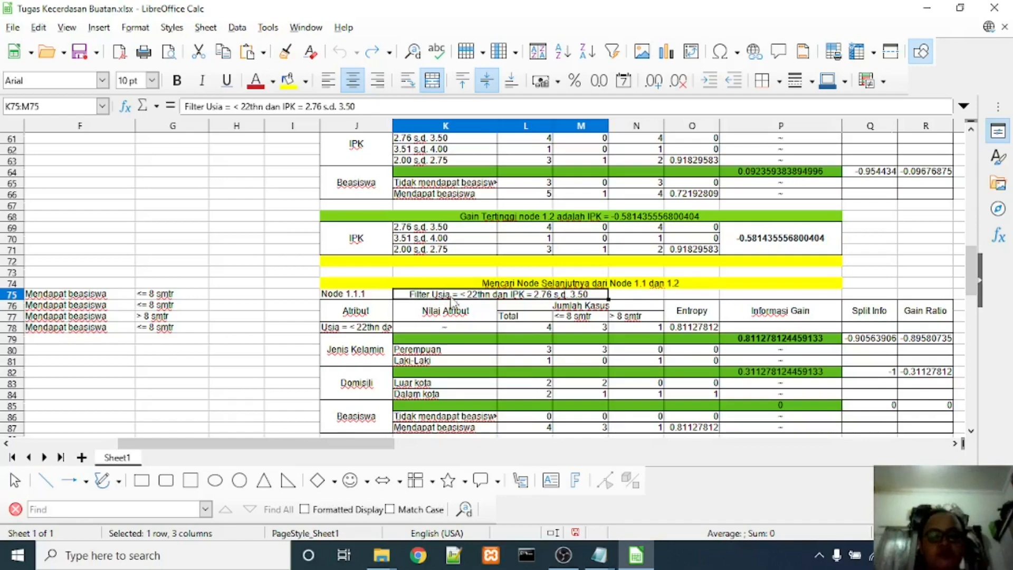
# - Compare the Node 1.1.1 filter with the IPK values in the Gain Tertinggi node 1.1 block
pyautogui.scroll(2, 469, 298)
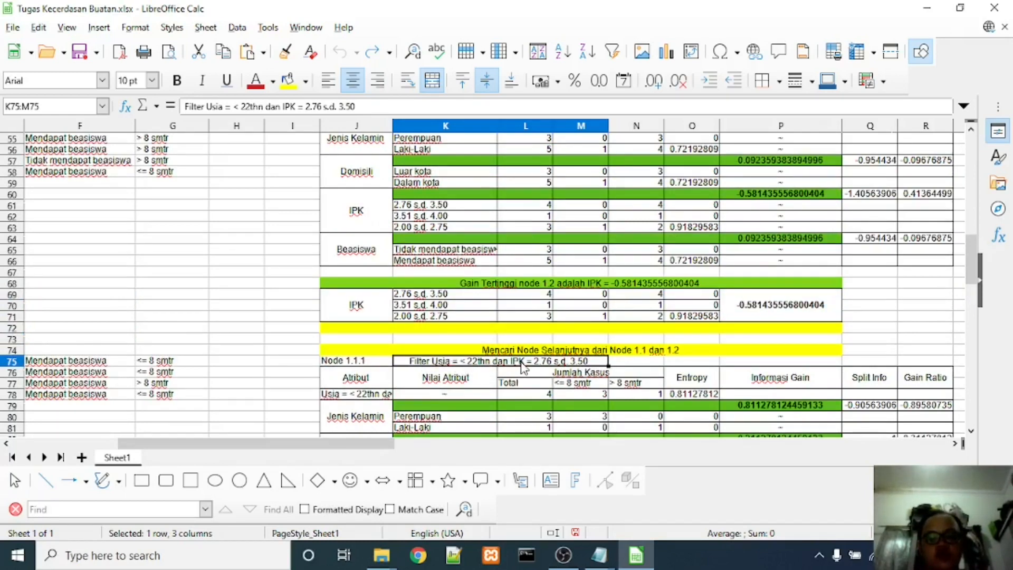
pyautogui.scroll(4, 523, 364)
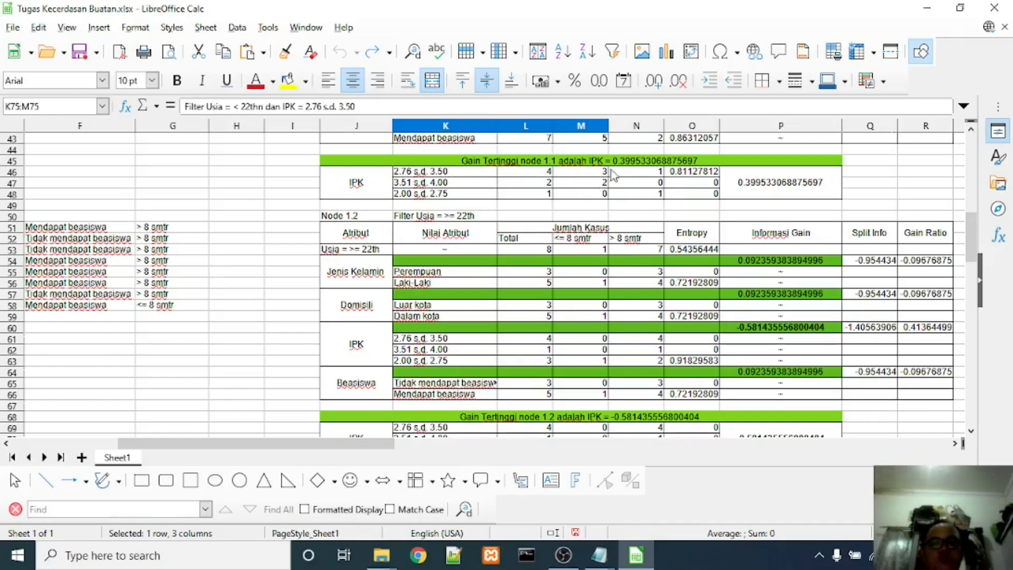
pyautogui.scroll(-1, 593, 178)
pyautogui.scroll(-4, 593, 178)
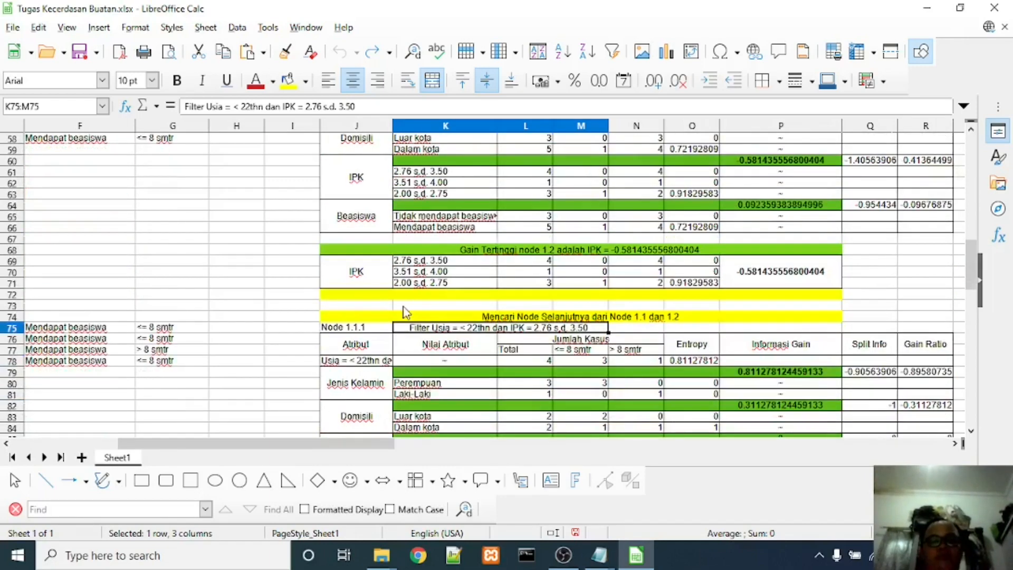
# - Identify the records with IPK 2.76 s.d. 3.50 in the Node 1.1 data filtered by Usia < 22thn, rows 28 to 34
pyautogui.moveTo(202, 449); pyautogui.dragTo(111, 448)
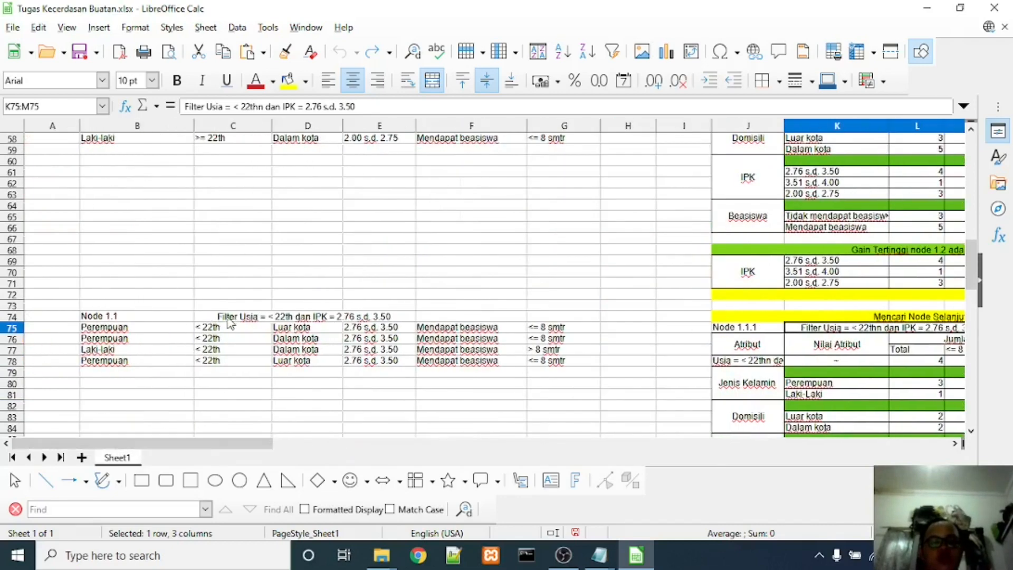
pyautogui.scroll(13, 215, 321)
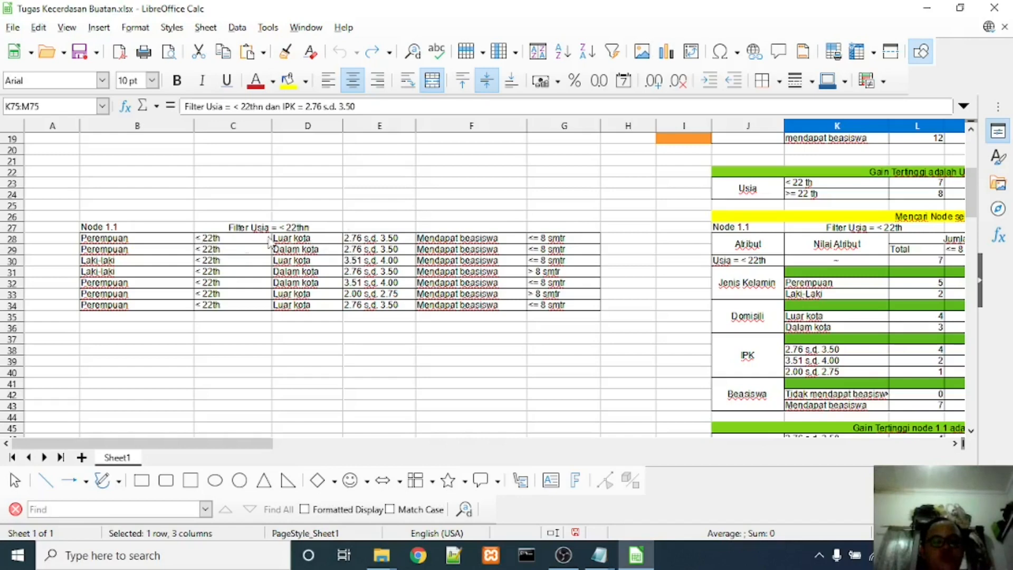
pyautogui.moveTo(165, 243); pyautogui.dragTo(536, 253)
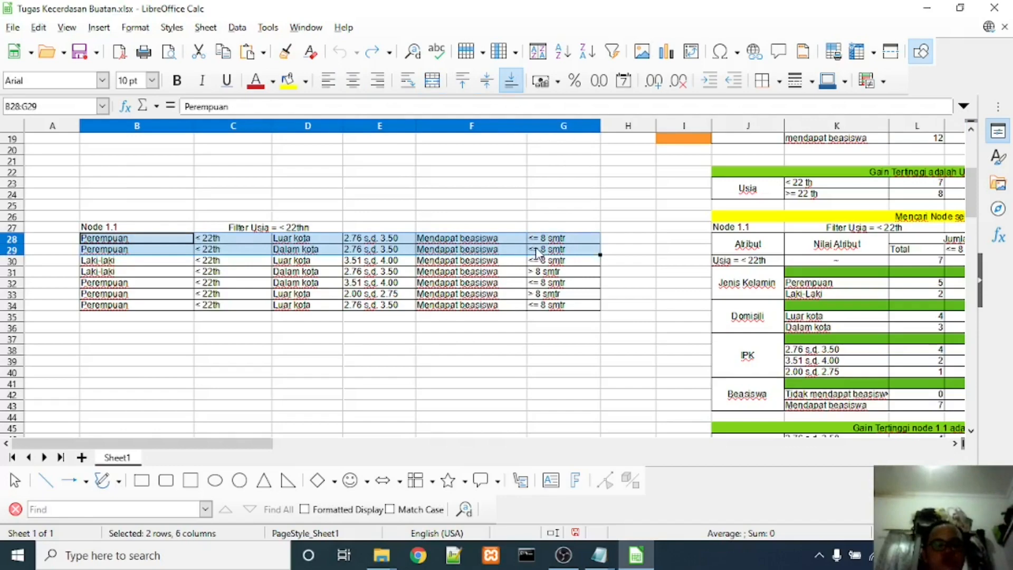
pyautogui.click(364, 274)
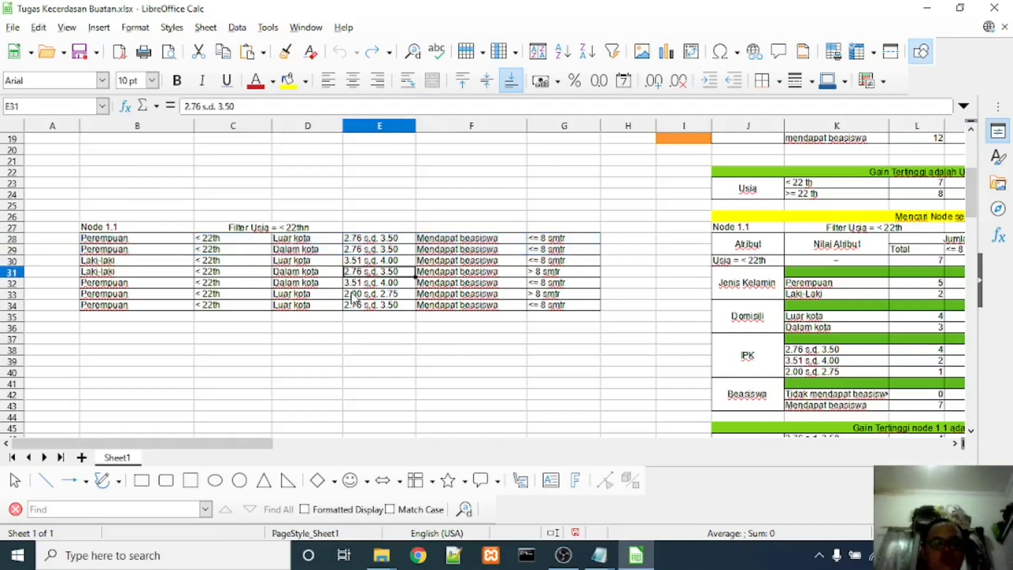
pyautogui.click(354, 306)
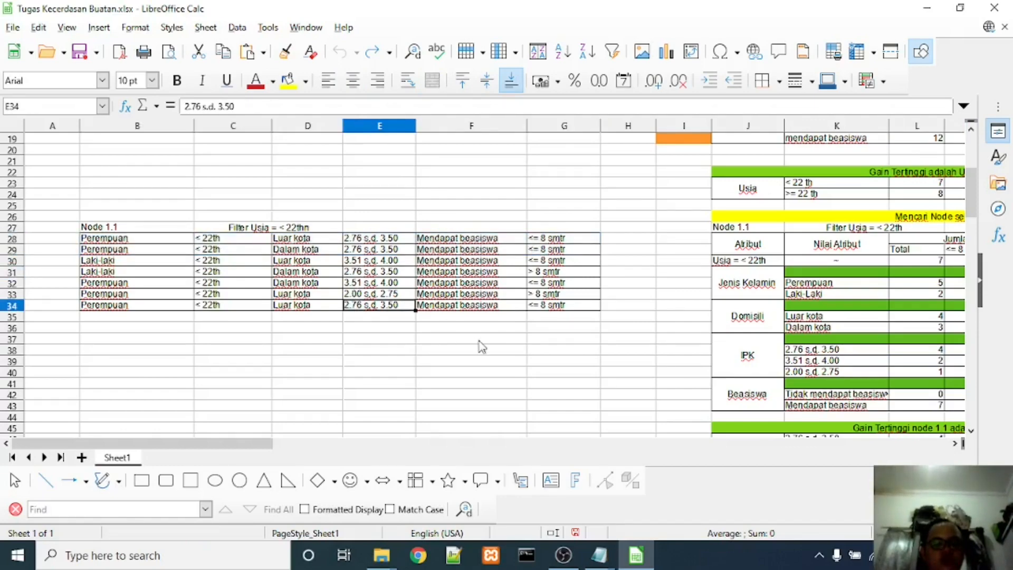
# - Examine the filtered records in rows 74 to 78 and their Usia < 22th and IPK 2.76 s.d. 3.50 filter heading
pyautogui.scroll(-12, 482, 347)
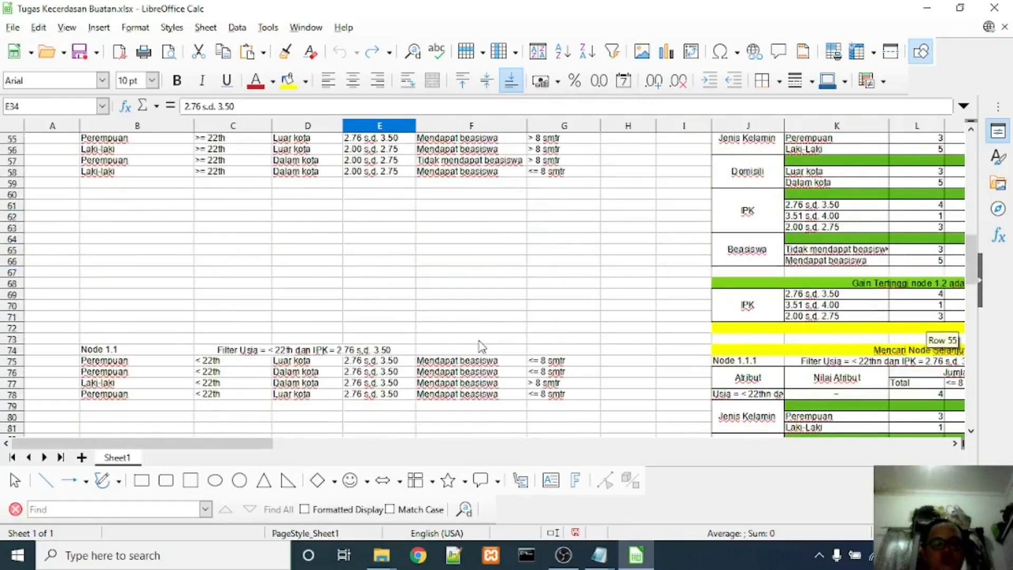
pyautogui.scroll(-2, 480, 347)
pyautogui.click(112, 285)
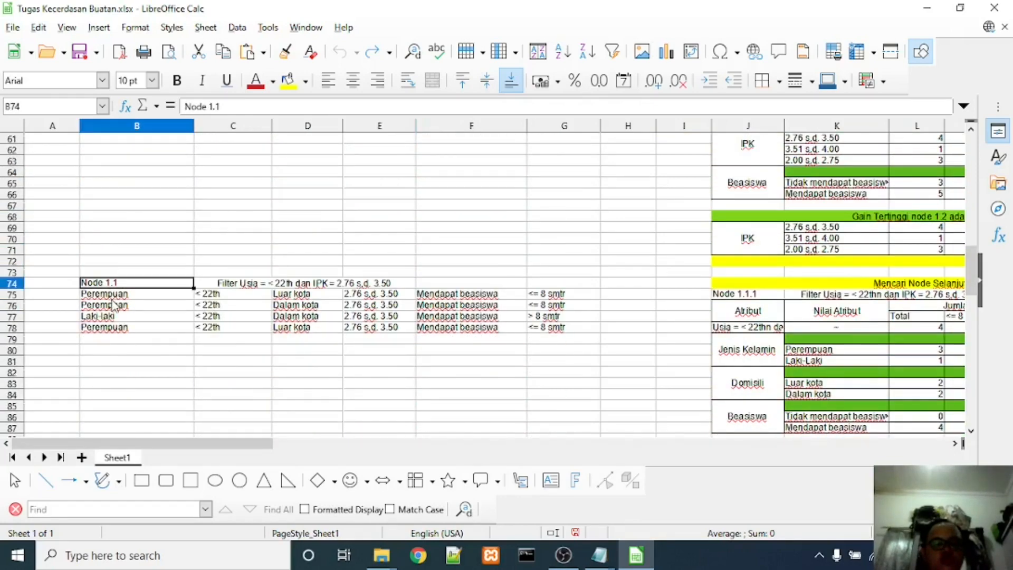
pyautogui.click(112, 299)
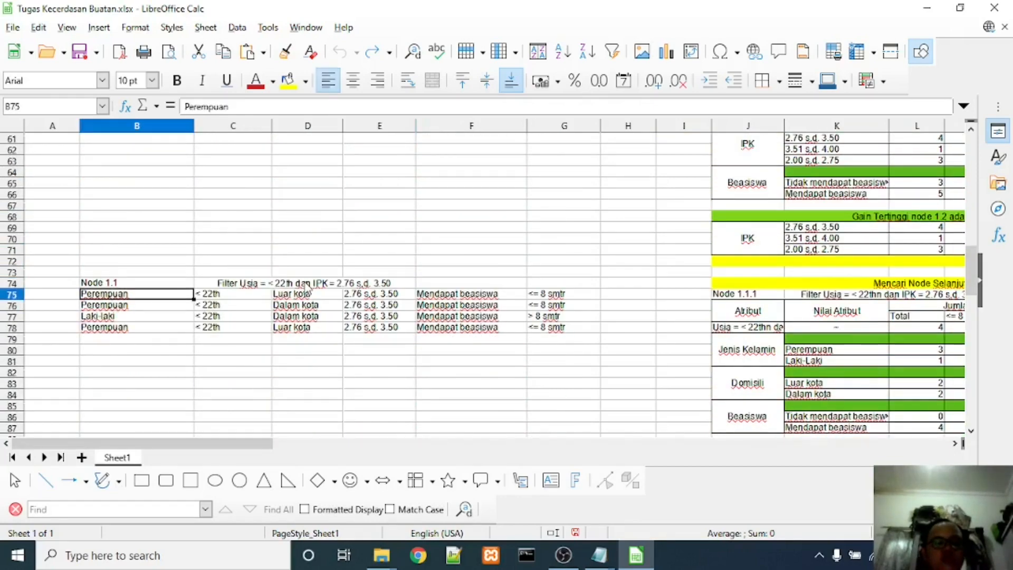
pyautogui.click(325, 285)
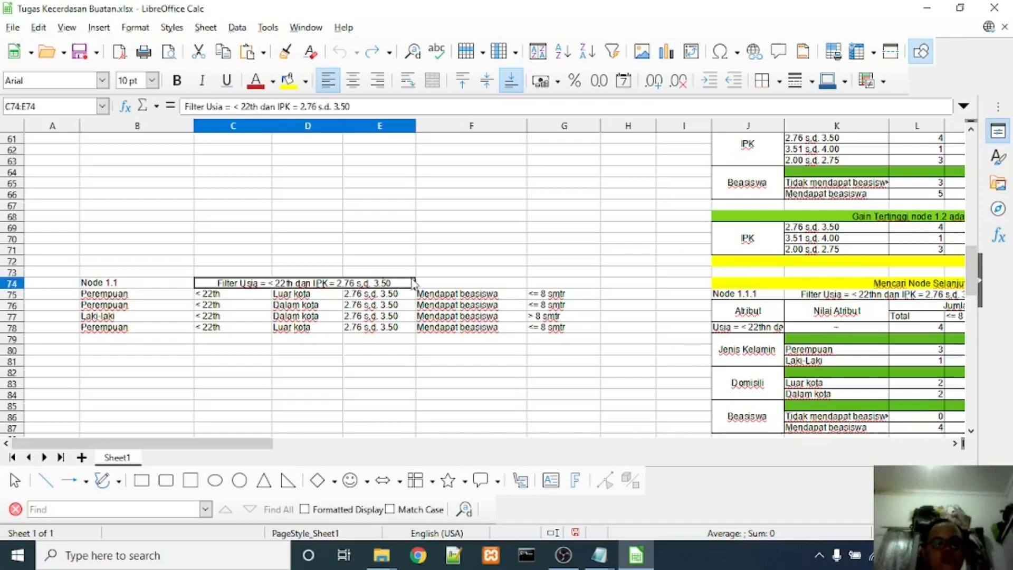
# - Examine the Node 1.1.1 calculation table's first row with the combined Usia < 22thn and IPK 2.76 s.d. 3.50 filter
pyautogui.click(524, 294)
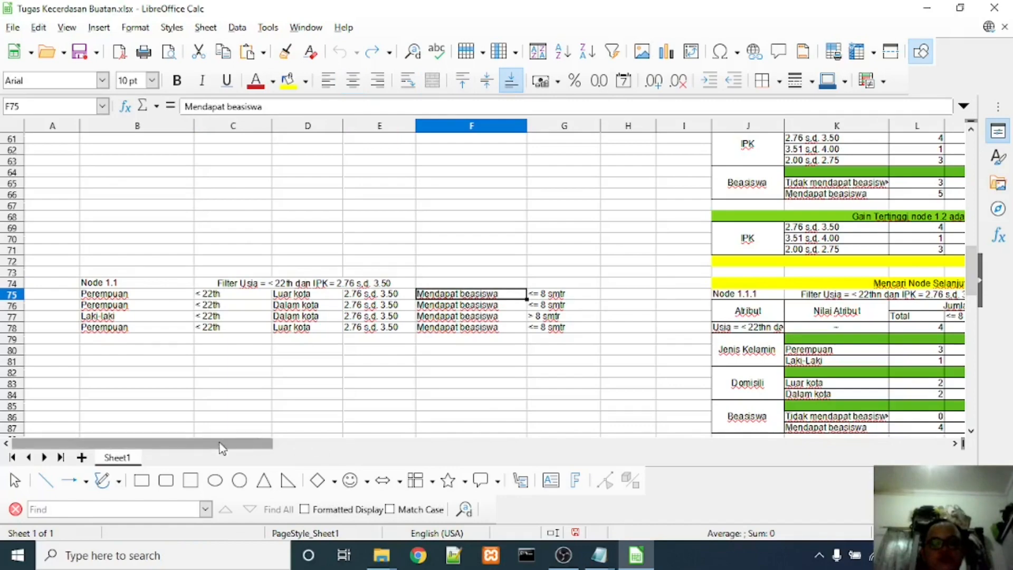
pyautogui.moveTo(219, 443); pyautogui.dragTo(353, 446)
pyautogui.click(228, 328)
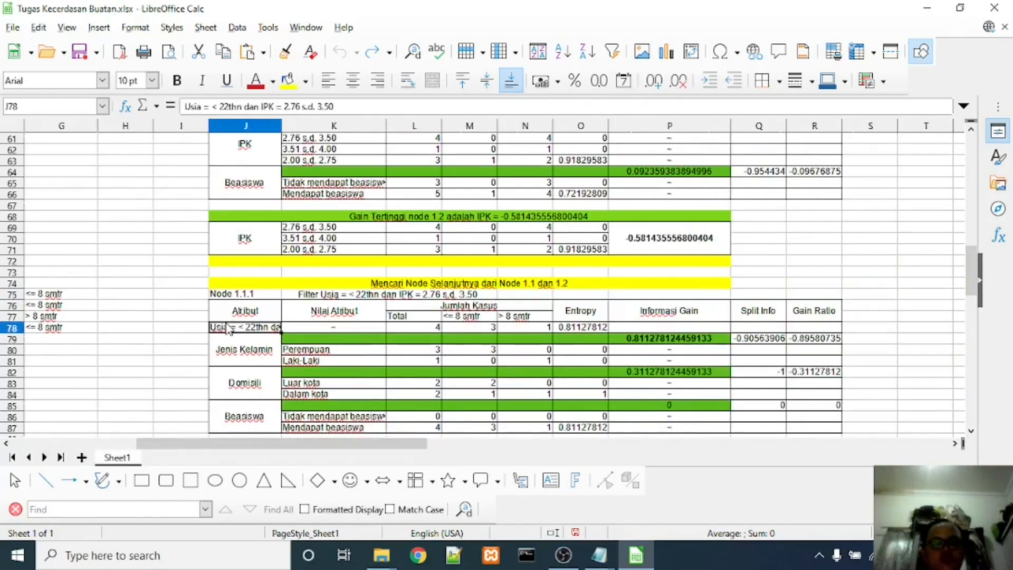
pyautogui.click(294, 352)
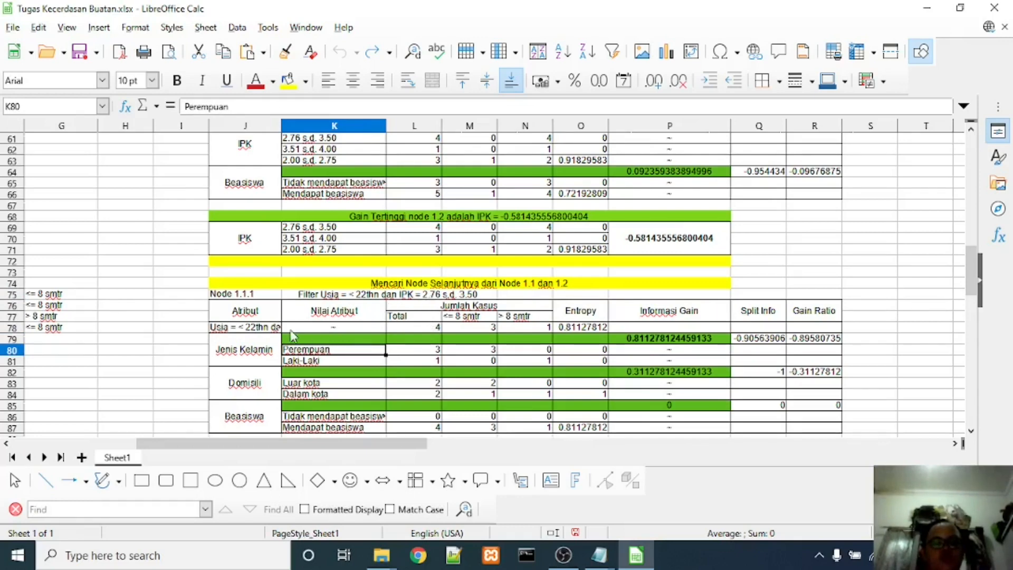
pyautogui.click(273, 330)
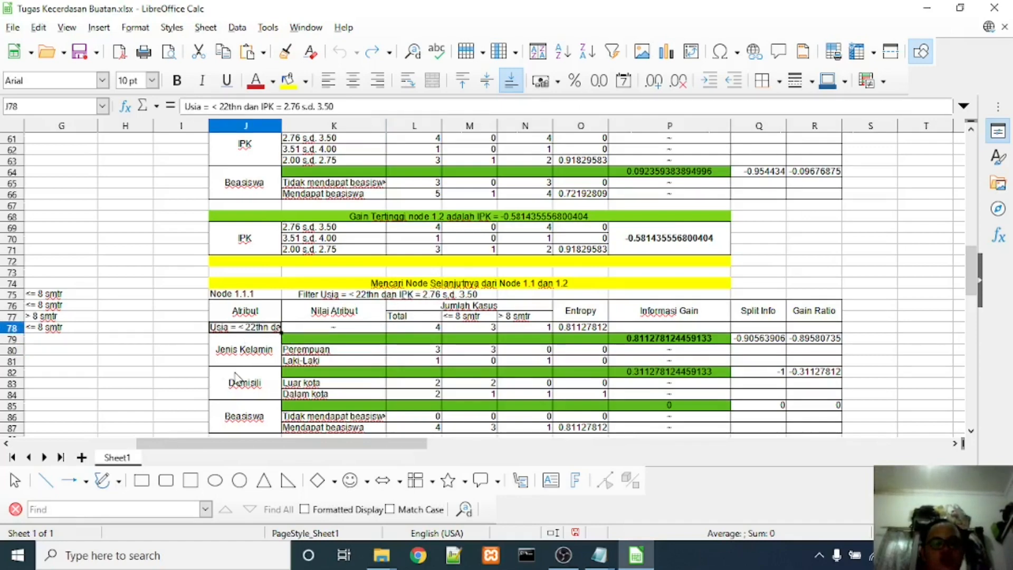
pyautogui.scroll(-1, 236, 378)
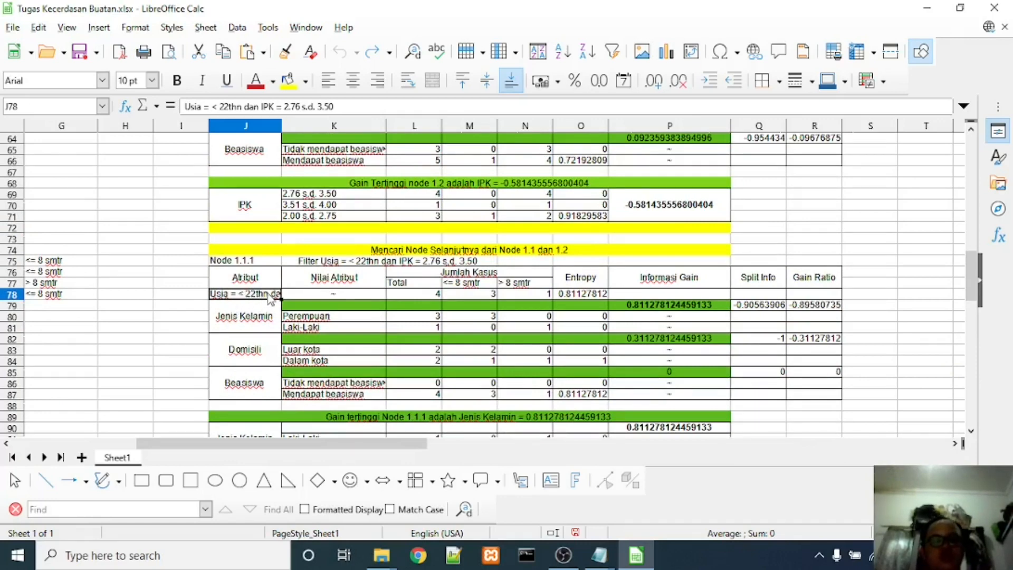
# - Review the remaining attributes in the Node 1.1.1 table: Jenis Kelamin, Domisili and Beasiswa
pyautogui.click(243, 322)
pyautogui.click(237, 343)
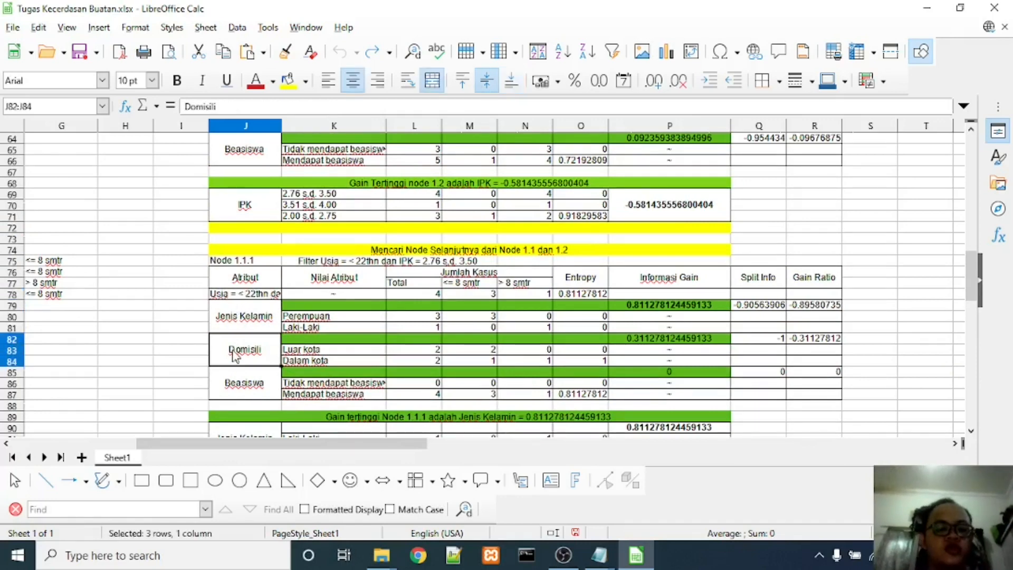
pyautogui.click(230, 381)
pyautogui.click(244, 320)
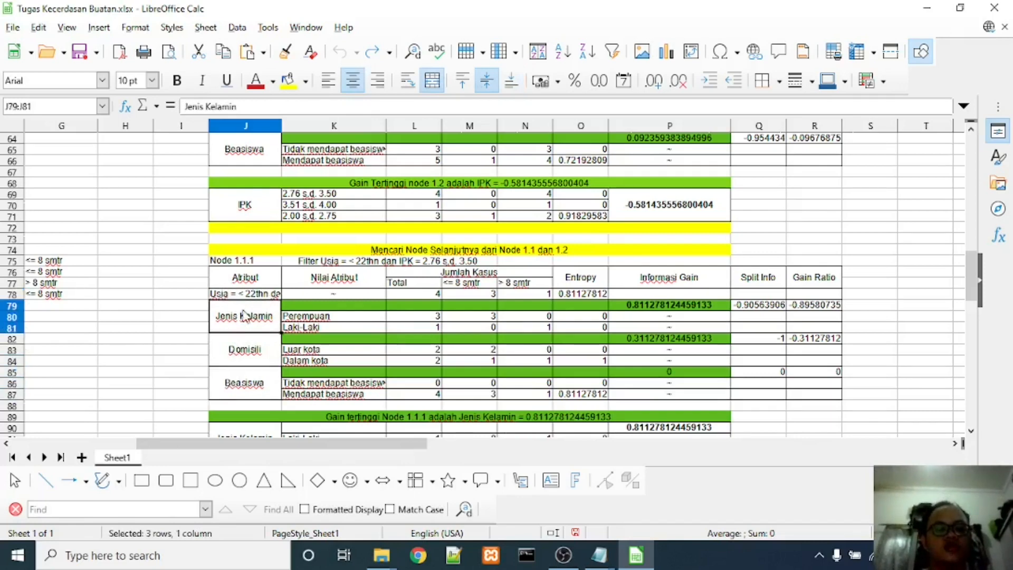
pyautogui.click(231, 363)
pyautogui.click(221, 393)
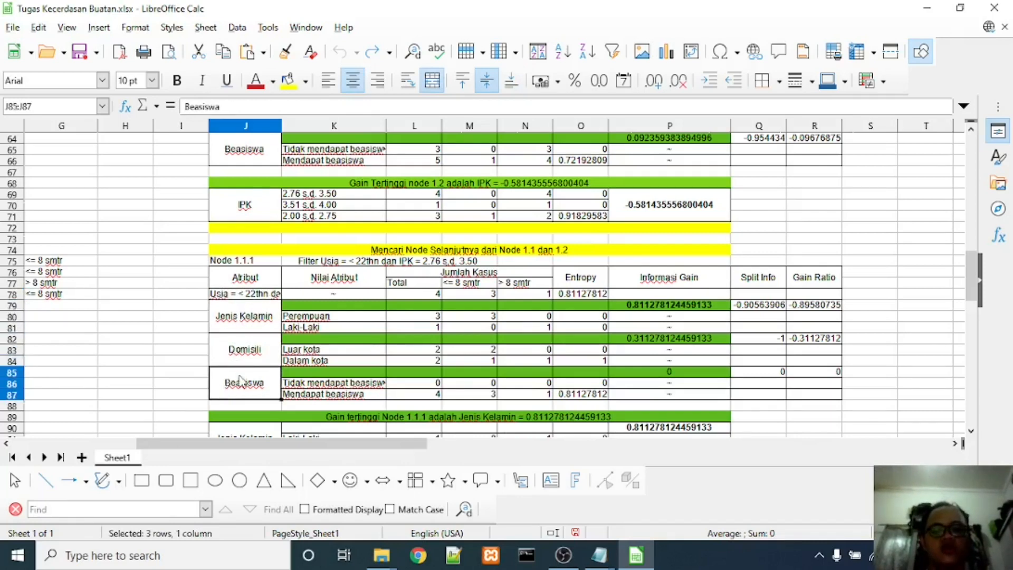
# - Select the Jumlah Kasus values of Node 1.1.1 in L78:N87 to review the case counts
pyautogui.click(431, 316)
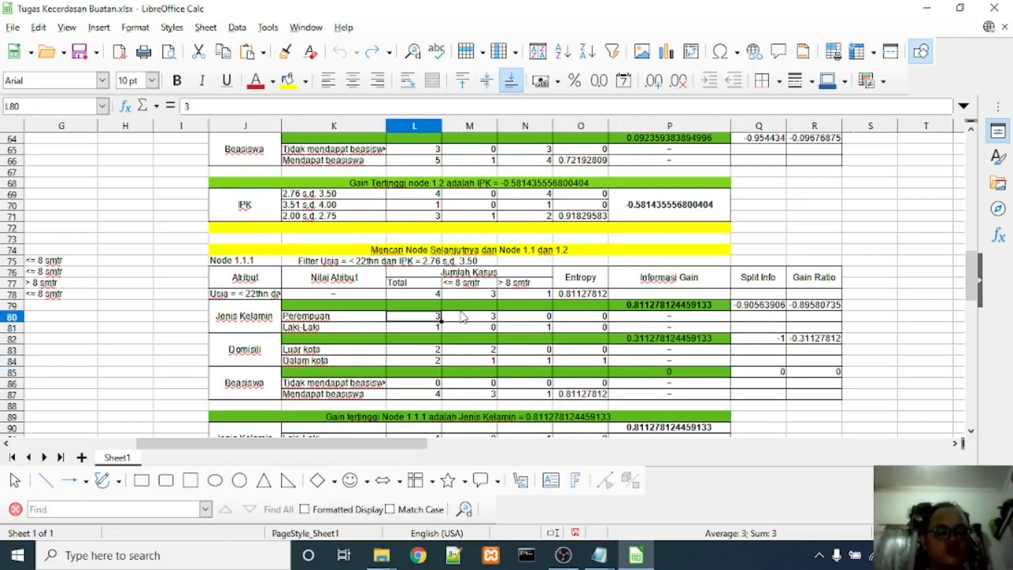
pyautogui.hotkey('shift', 'Up')
pyautogui.hotkey('shift', 'Up')
pyautogui.hotkey('shift', 'Right')
pyautogui.hotkey('shift', 'Right')
pyautogui.hotkey('shift', 'Down')
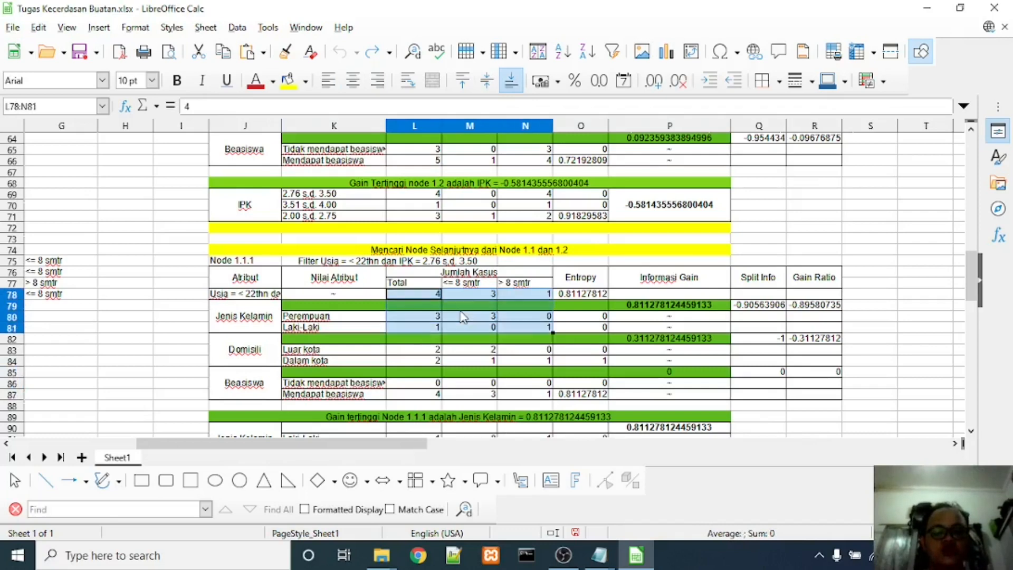
pyautogui.hotkey('shift', 'Down')
pyautogui.hotkey('shift', 'Down')
pyautogui.hotkey('shift', 'Down')
pyautogui.hotkey('shift', 'Down')
pyautogui.hotkey('shift', 'Down')
pyautogui.hotkey('shift', 'Down')
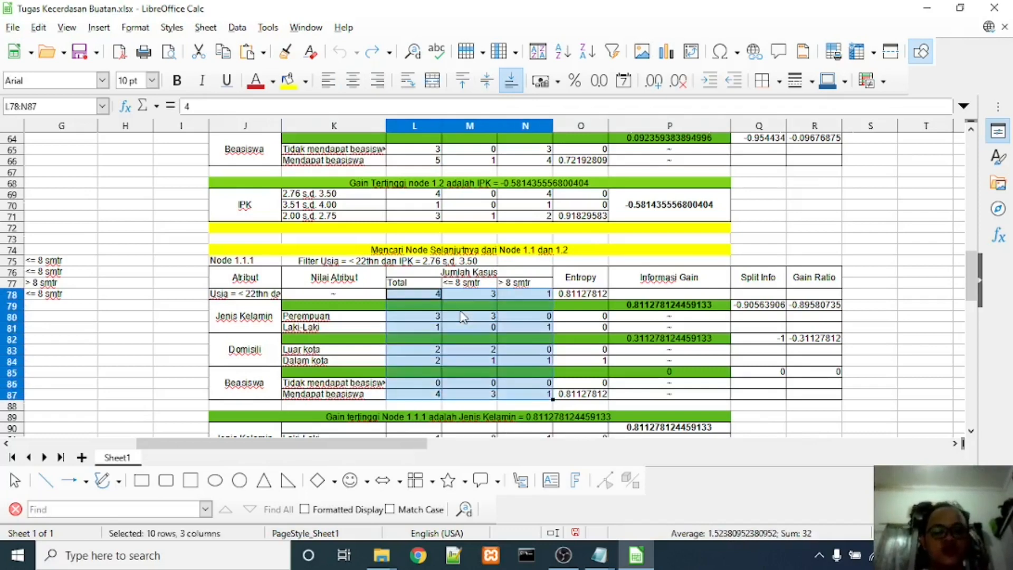
# - Select the Node 1.1.1 Entropy values in O78:O87 and read their formula
pyautogui.click(599, 299)
pyautogui.hotkey('shift', 'Down')
pyautogui.hotkey('shift', 'Down')
pyautogui.hotkey('shift', 'Down')
pyautogui.hotkey('shift', 'Down')
pyautogui.hotkey('shift', 'Down')
pyautogui.hotkey('shift', 'Down')
pyautogui.hotkey('shift', 'Down')
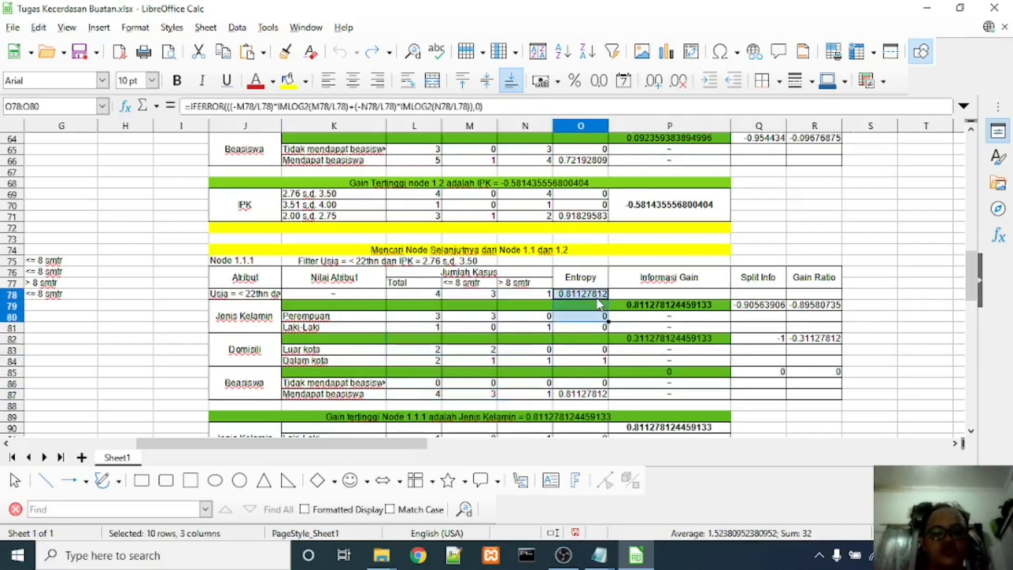
pyautogui.hotkey('shift', 'Down')
pyautogui.hotkey('shift', 'Down')
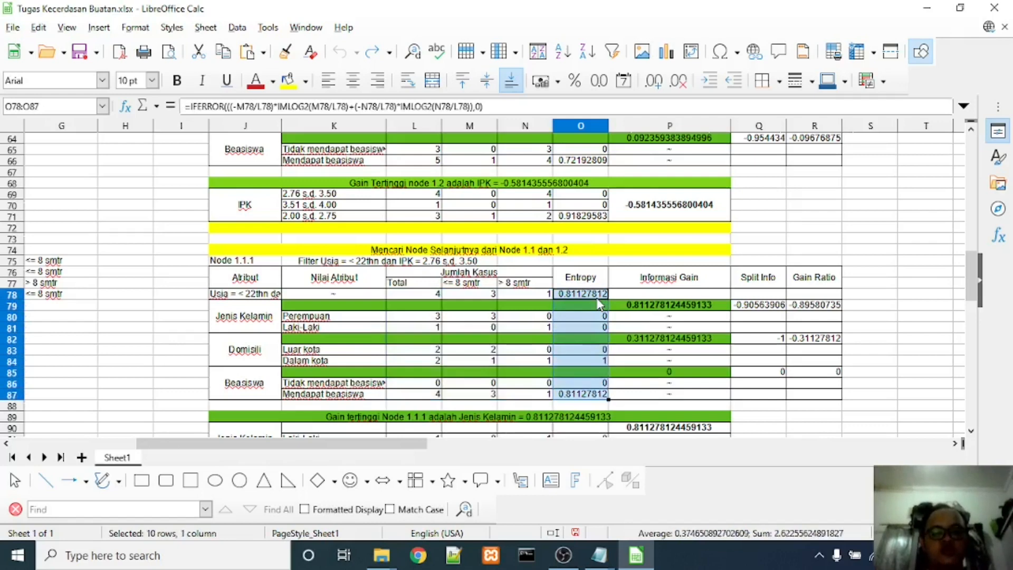
# - Compare the Informasi Gain values of the Node 1.1.1 attributes, starting from the Jenis Kelamin formula in P79
pyautogui.click(649, 308)
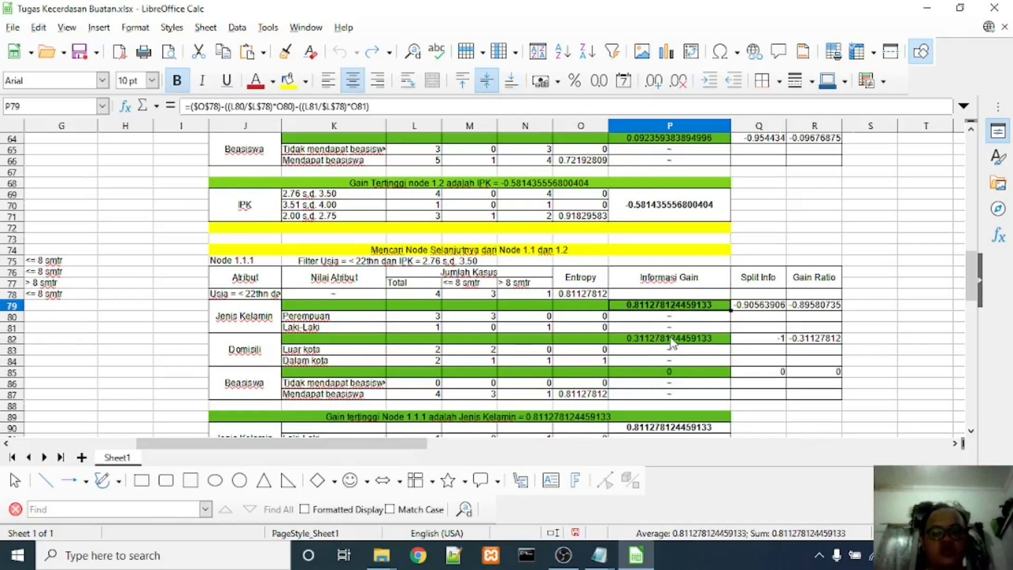
pyautogui.hotkey('shift', 'Down')
pyautogui.hotkey('shift', 'Down')
pyautogui.hotkey('shift', 'Down')
pyautogui.hotkey('shift', 'Down')
pyautogui.hotkey('shift', 'Down')
pyautogui.hotkey('shift', 'Down')
pyautogui.scroll(-2, 289, 330)
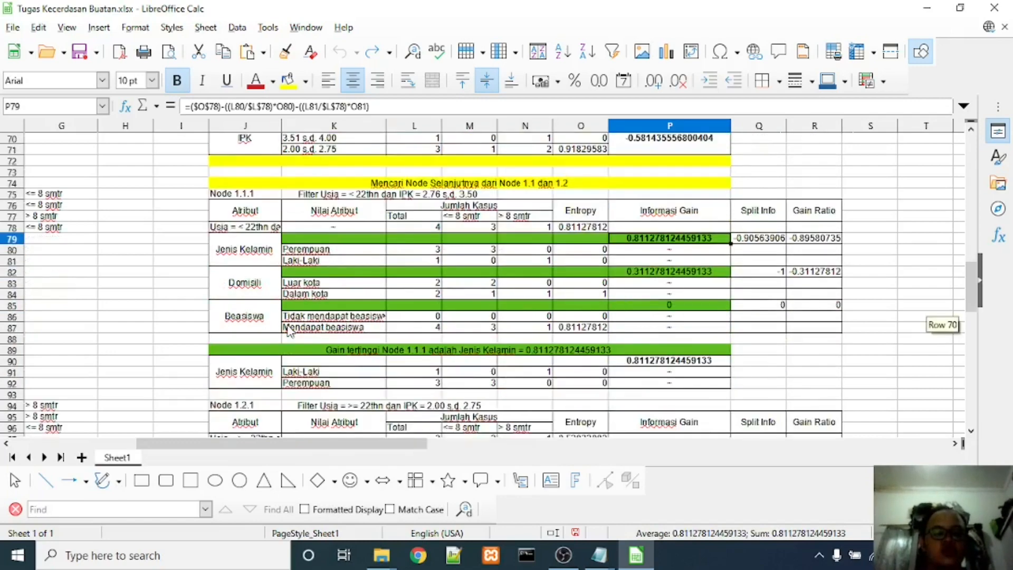
# - Read the highest-gain heading for Node 1.1.1 and compare the Laki-Laki and Perempuan case counts in rows 91 and 92
pyautogui.click(334, 353)
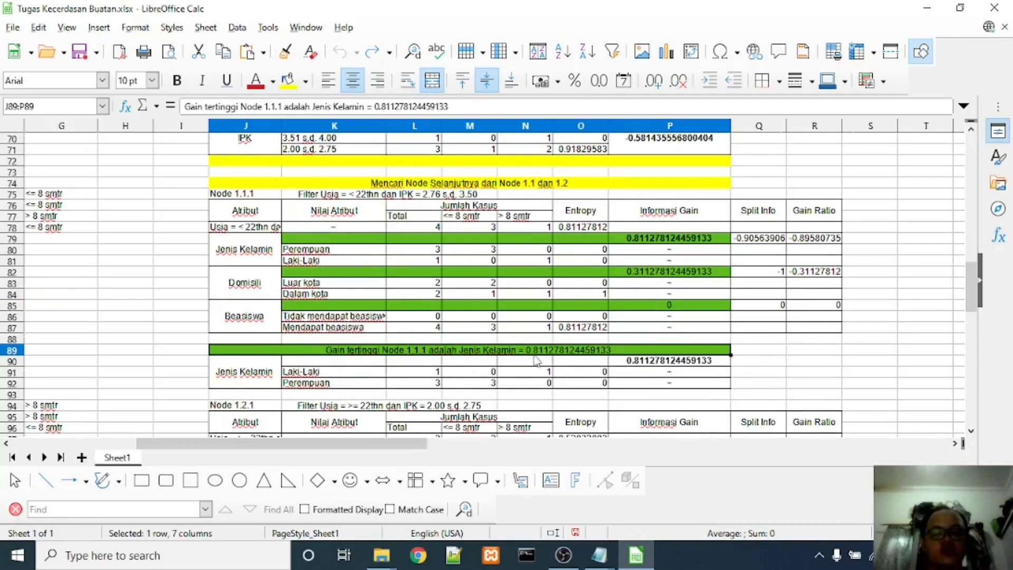
pyautogui.click(291, 383)
pyautogui.press('Right')
pyautogui.press('Right')
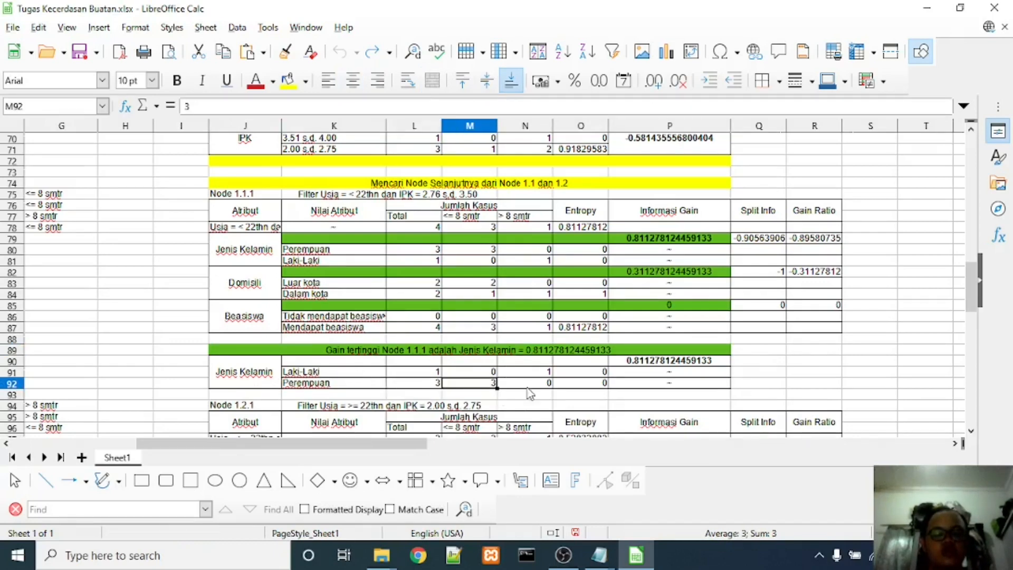
pyautogui.press('Up')
pyautogui.press('Right')
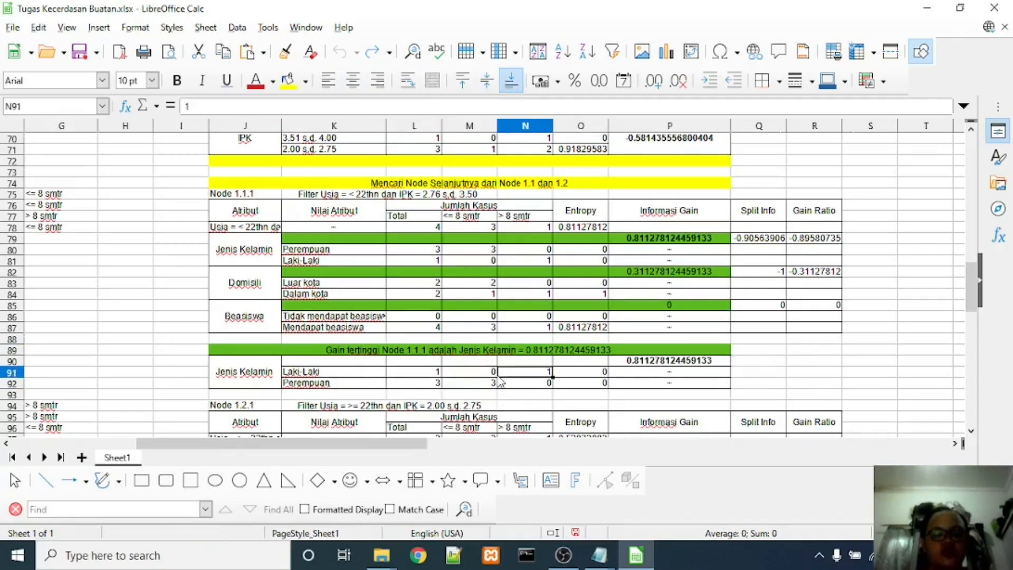
pyautogui.press('Down')
pyautogui.press('Left')
pyautogui.press('Up')
pyautogui.press('Right')
pyautogui.press('Down')
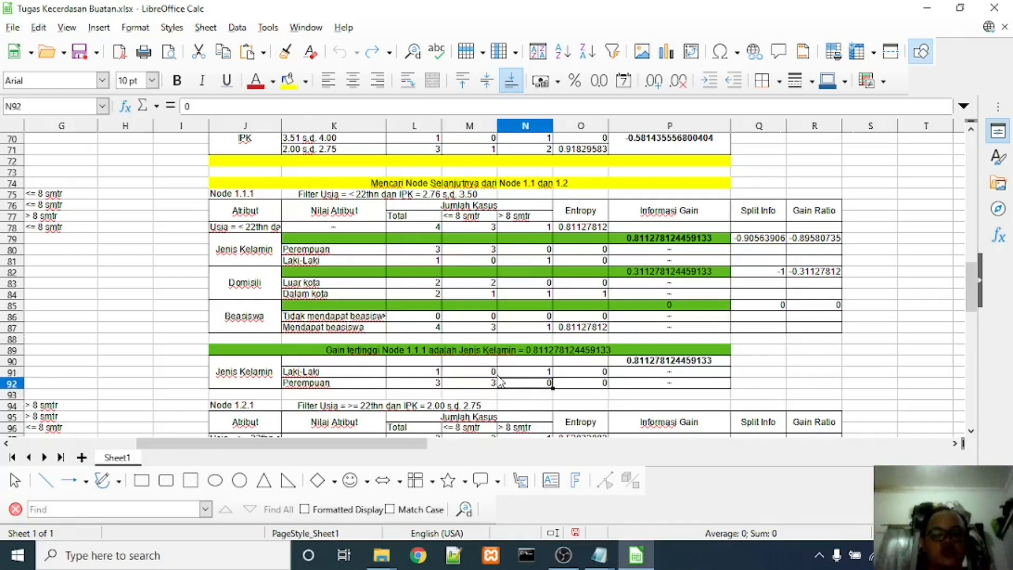
pyautogui.press('Up')
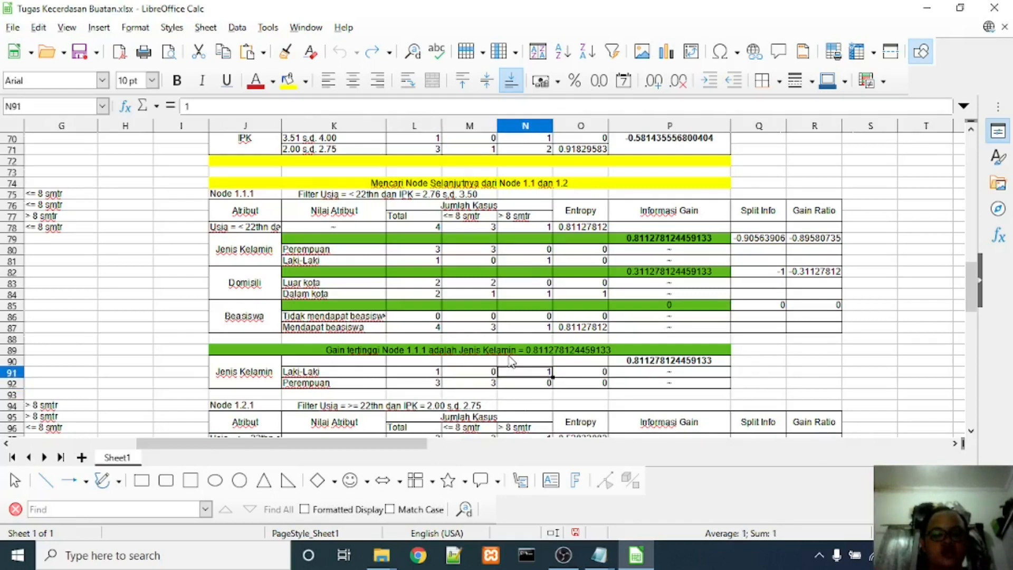
# - Highlight the Laki-Laki and Perempuan rows in K91:N92, and check which study duration each value leads to
pyautogui.hotkey('shift', 'Left')
pyautogui.hotkey('shift', 'Left')
pyautogui.hotkey('shift', 'Left')
pyautogui.hotkey('shift', 'Down')
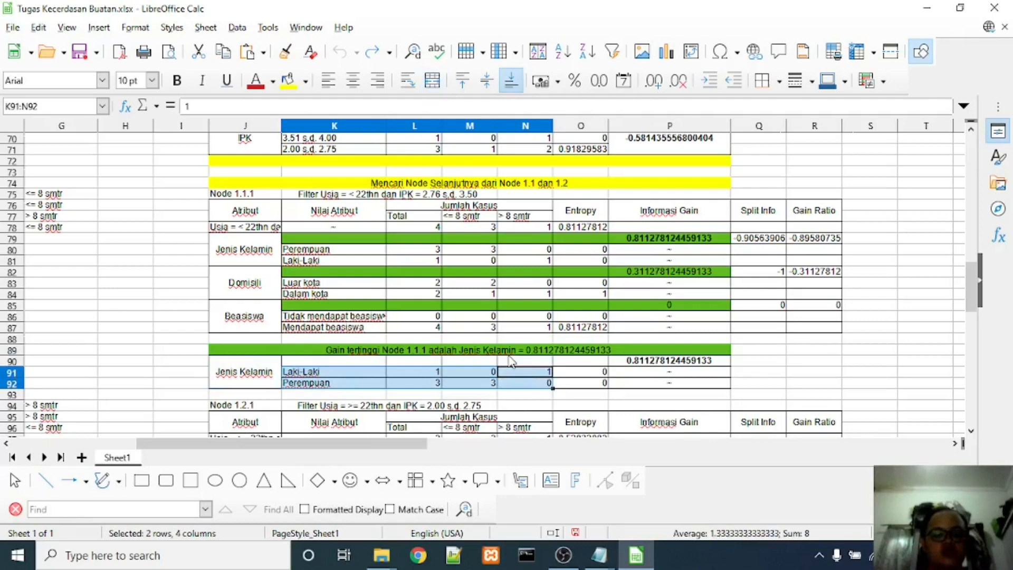
pyautogui.hotkey('shift', 'Up')
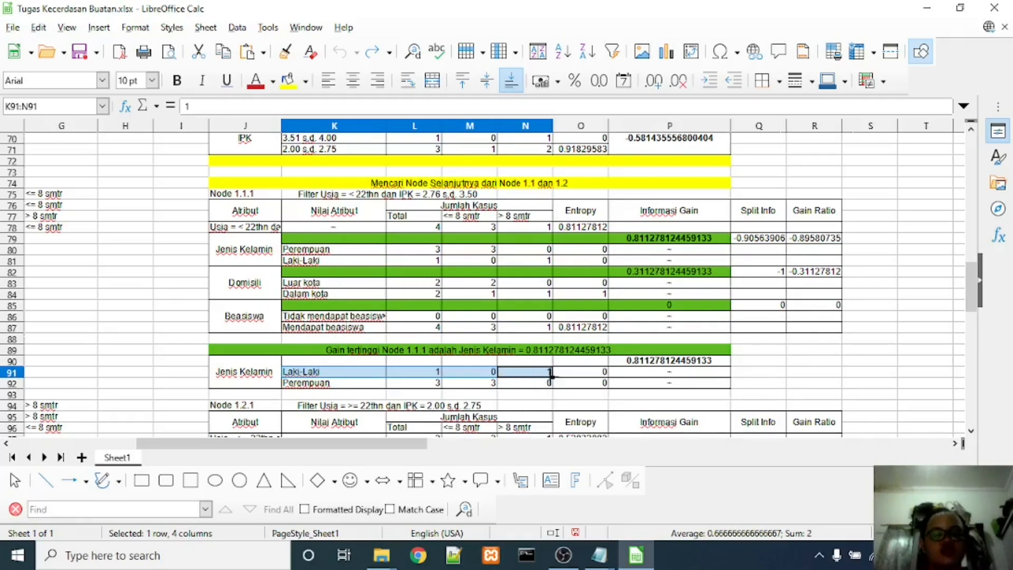
pyautogui.click(458, 383)
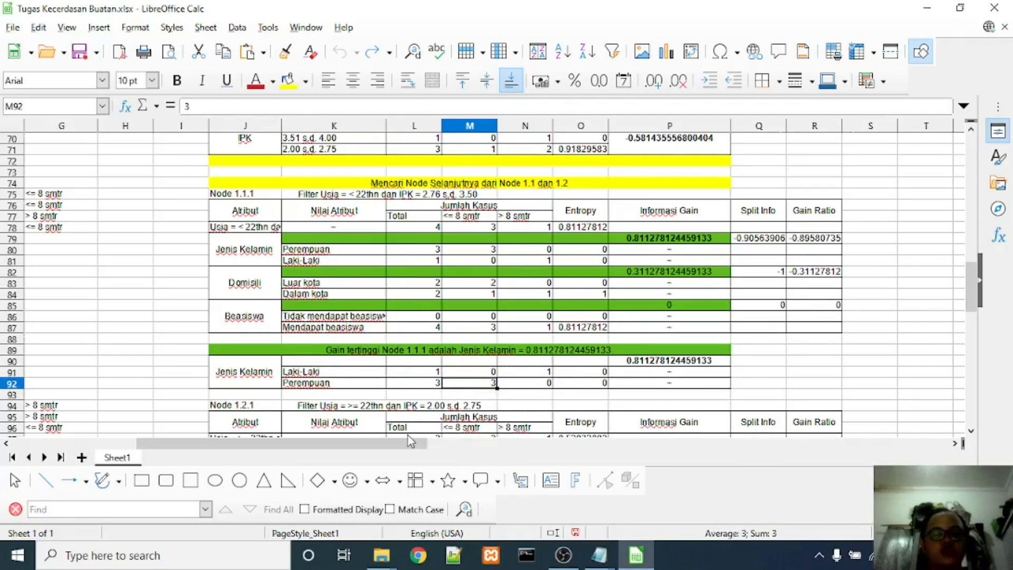
# - Find the POHON KEPUTUSAN diagram and trace it from node 1 Usia through the < 22 thn branch to node 1.1 IPK
pyautogui.moveTo(391, 446); pyautogui.dragTo(630, 410)
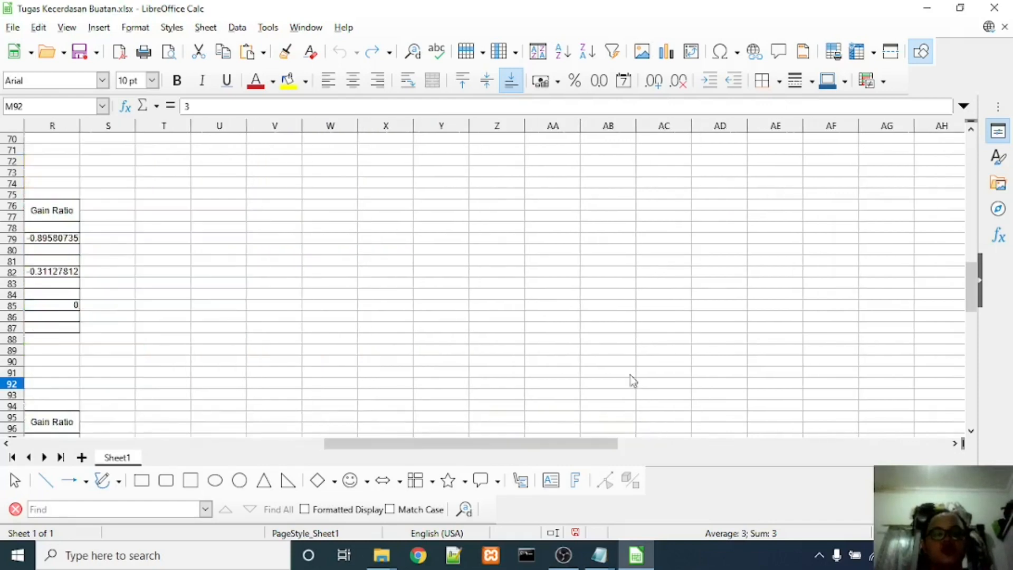
pyautogui.scroll(1, 612, 246)
pyautogui.scroll(20, 612, 247)
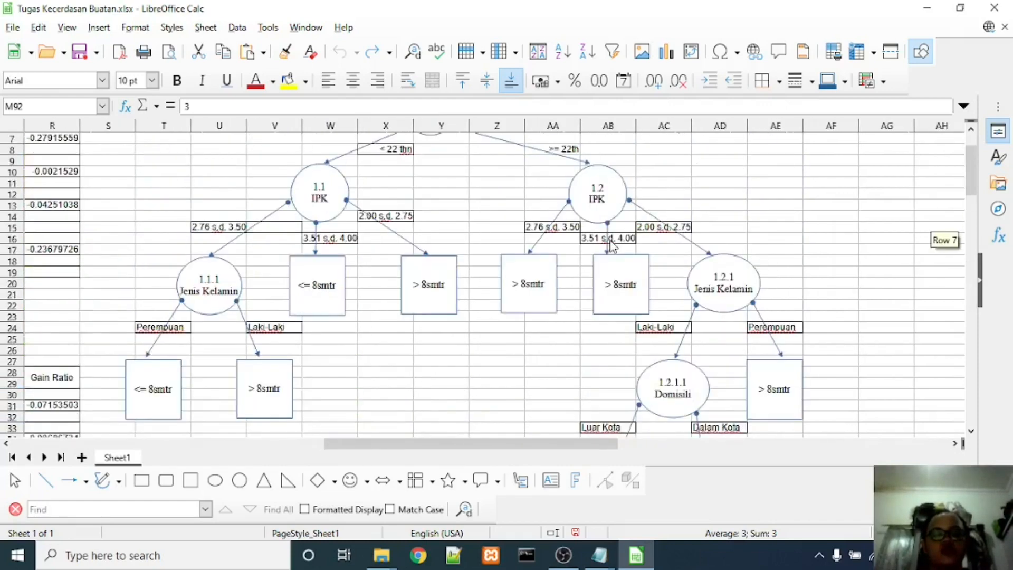
pyautogui.scroll(2, 611, 245)
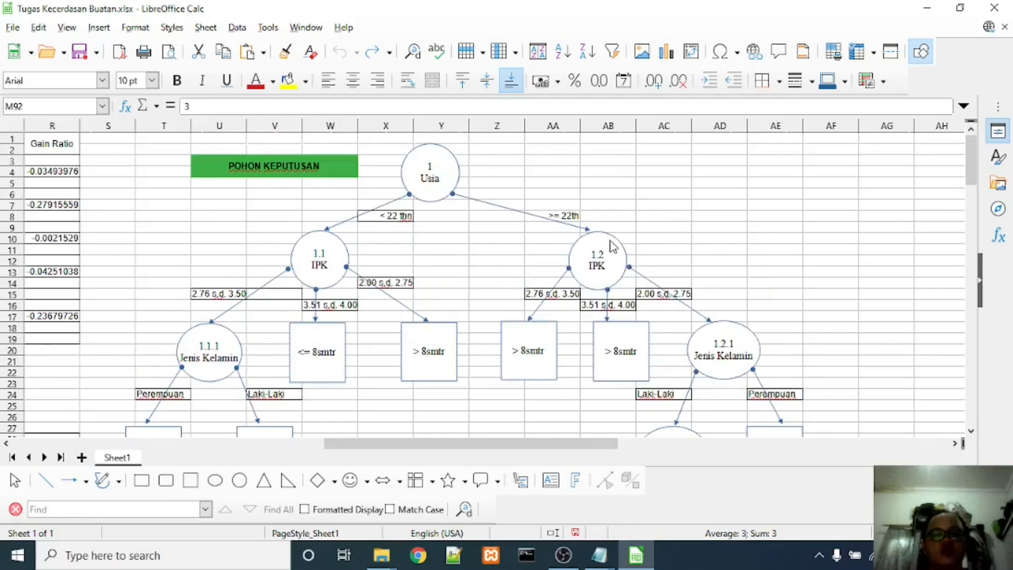
pyautogui.click(421, 183)
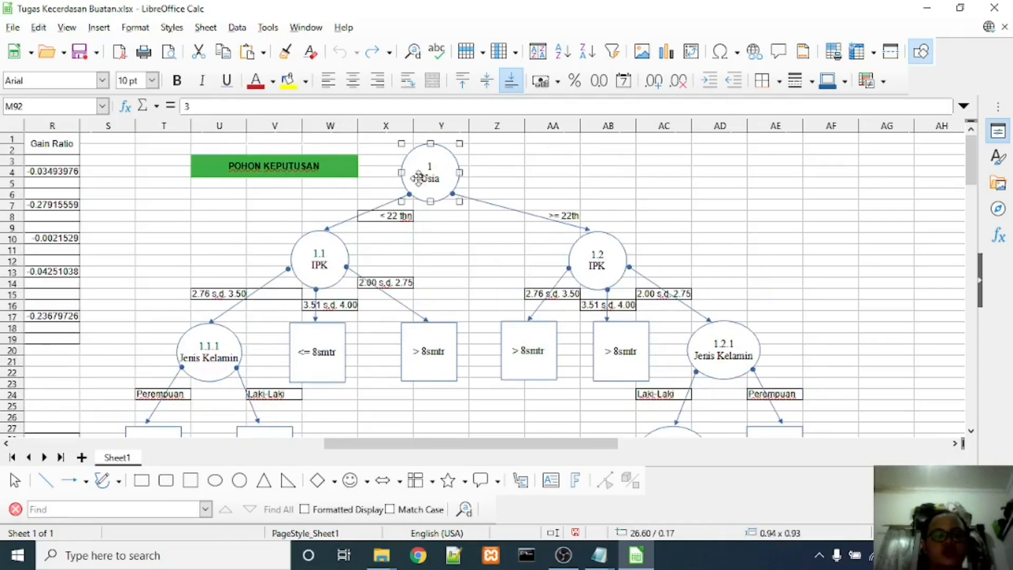
pyautogui.click(373, 219)
pyautogui.click(320, 260)
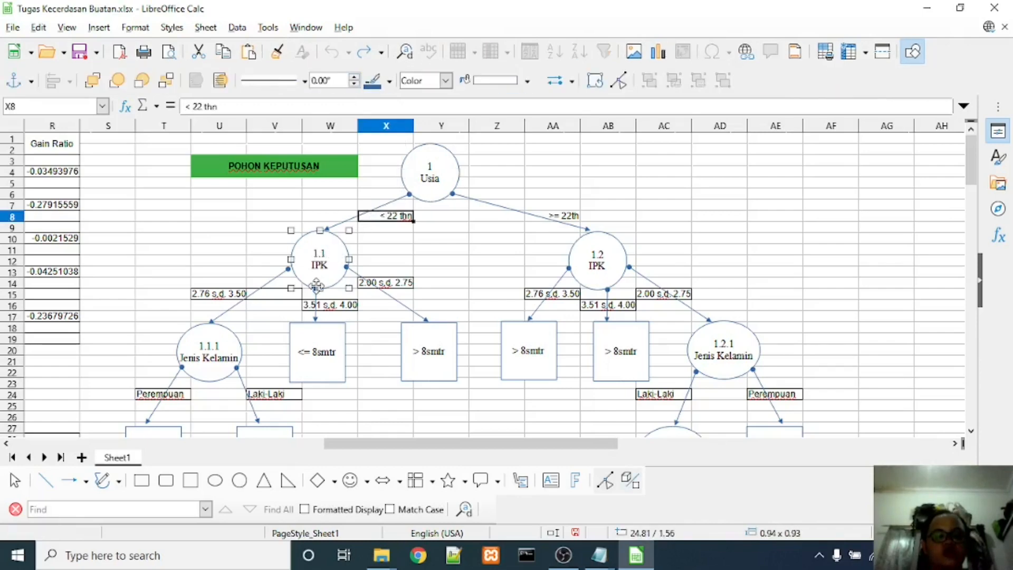
# - Follow the 2.76 s.d. 3.50 branch to node 1.1.1 Jenis Kelamin and its Perempuan branch
pyautogui.scroll(-1, 317, 285)
pyautogui.click(220, 260)
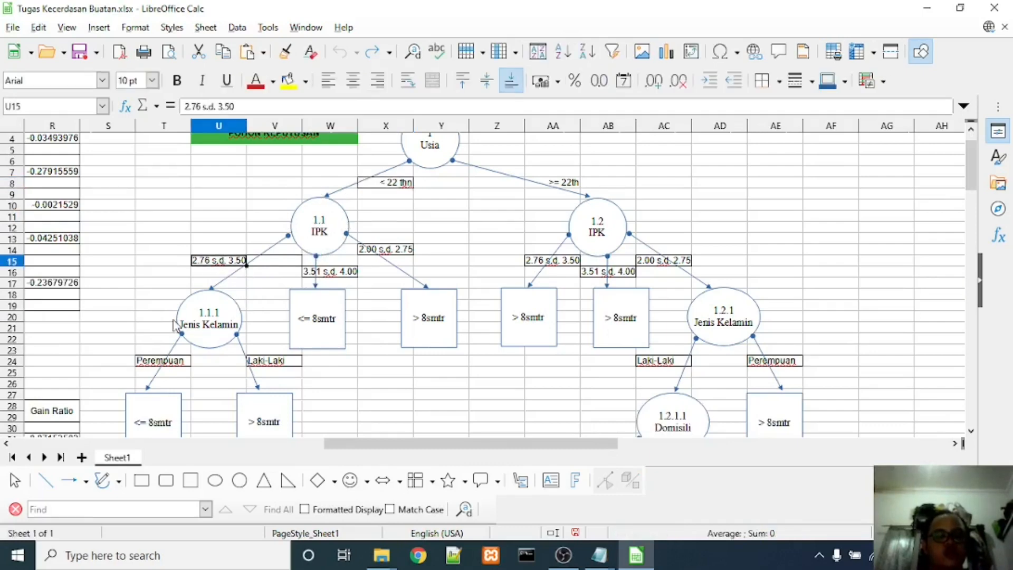
pyautogui.scroll(-1, 203, 323)
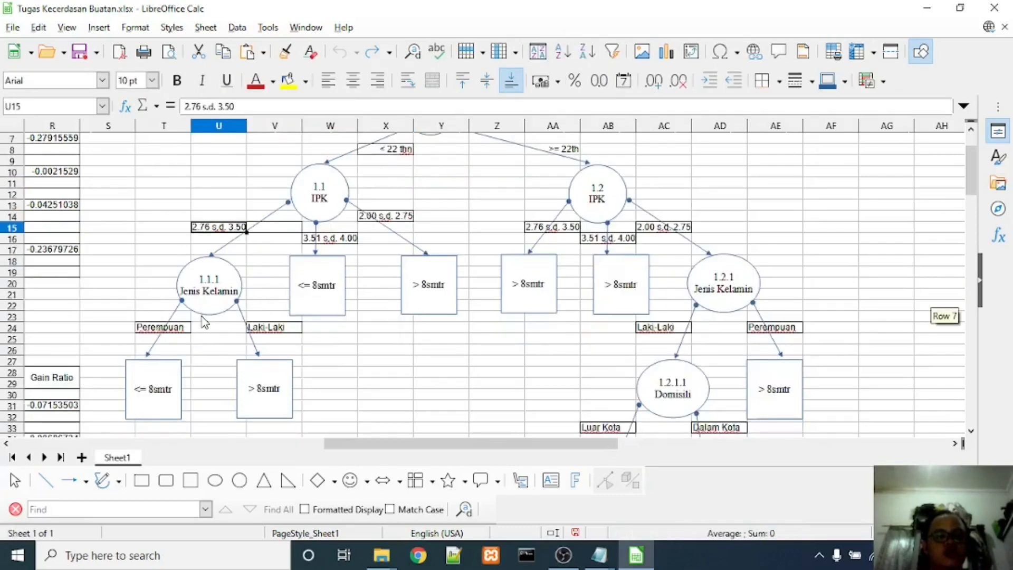
pyautogui.click(203, 287)
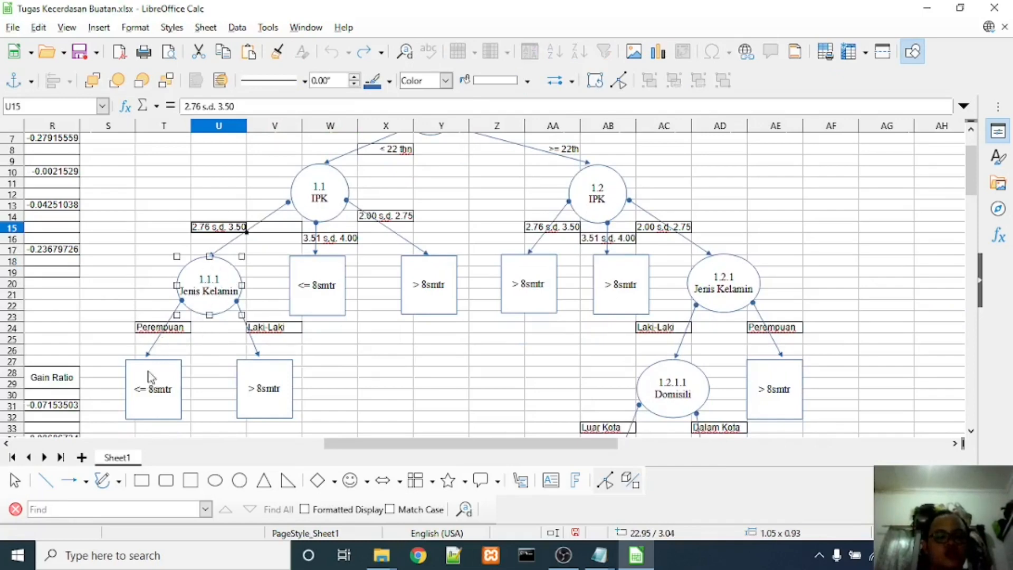
pyautogui.click(152, 331)
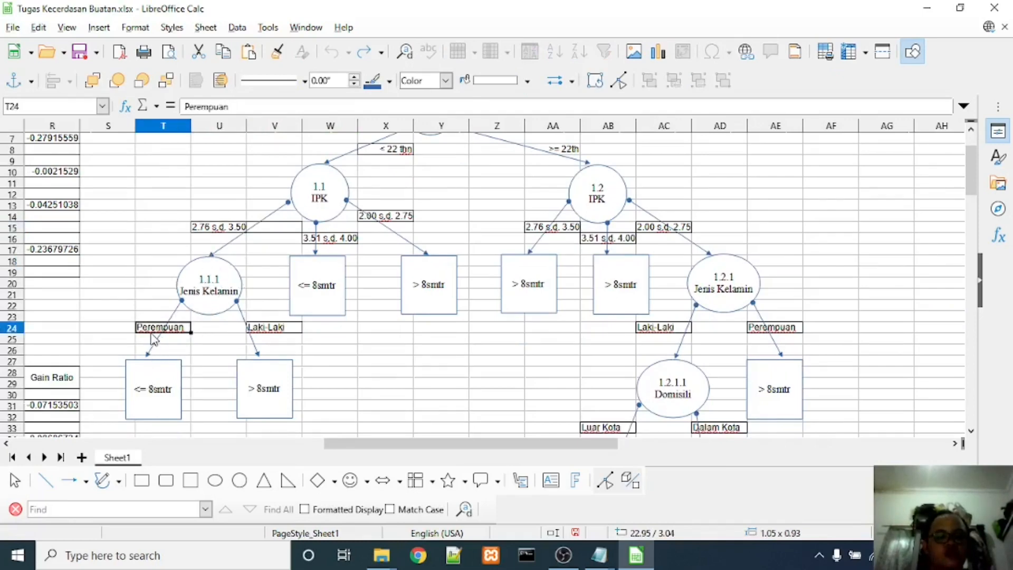
# - Nudge the <= 8smtr box below the Perempuan branch to about position 22.09 / 4.64 under its arrow
pyautogui.click(152, 387)
pyautogui.moveTo(152, 387); pyautogui.dragTo(153, 374)
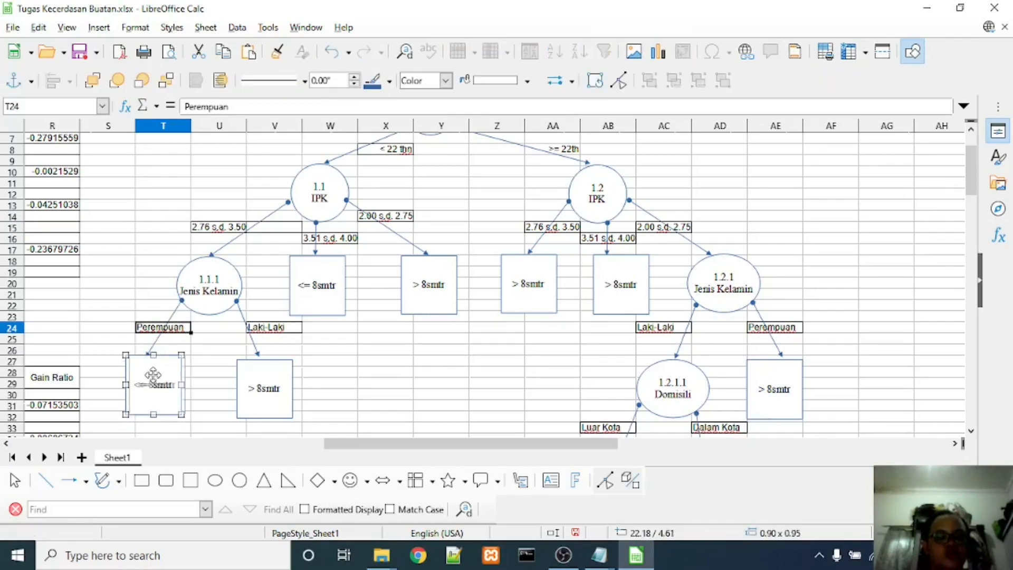
pyautogui.click(196, 377)
pyautogui.click(154, 381)
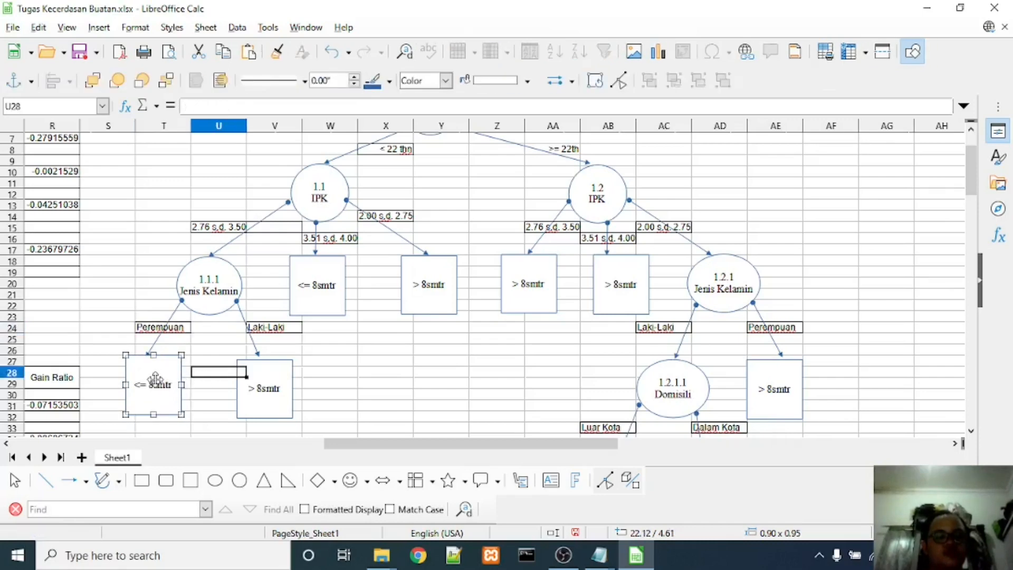
pyautogui.moveTo(153, 381); pyautogui.dragTo(151, 383)
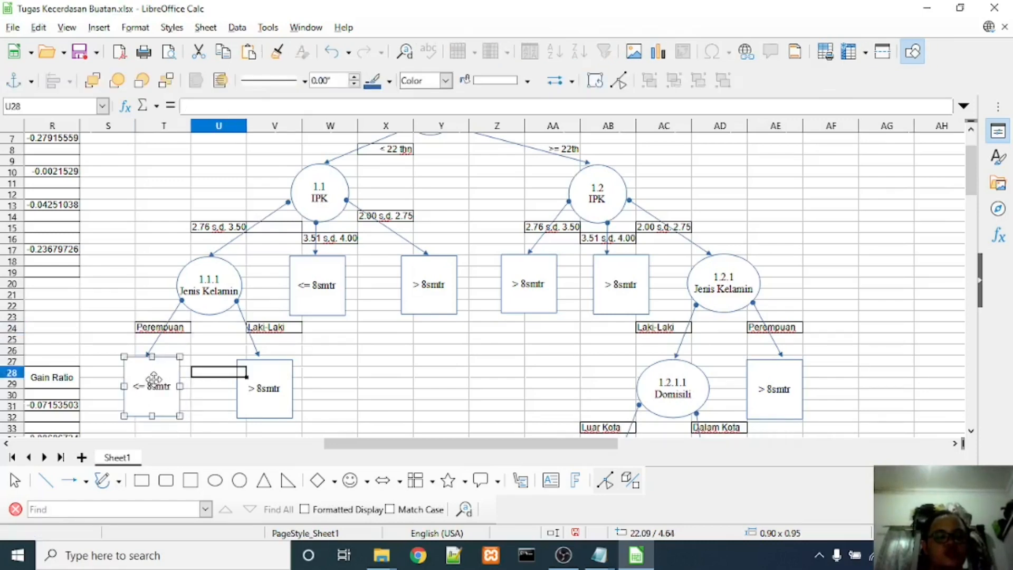
# - Follow the Laki-Laki branch of node 1.1.1 Jenis Kelamin to its > 8smtr leaf in the tree diagram
pyautogui.click(182, 352)
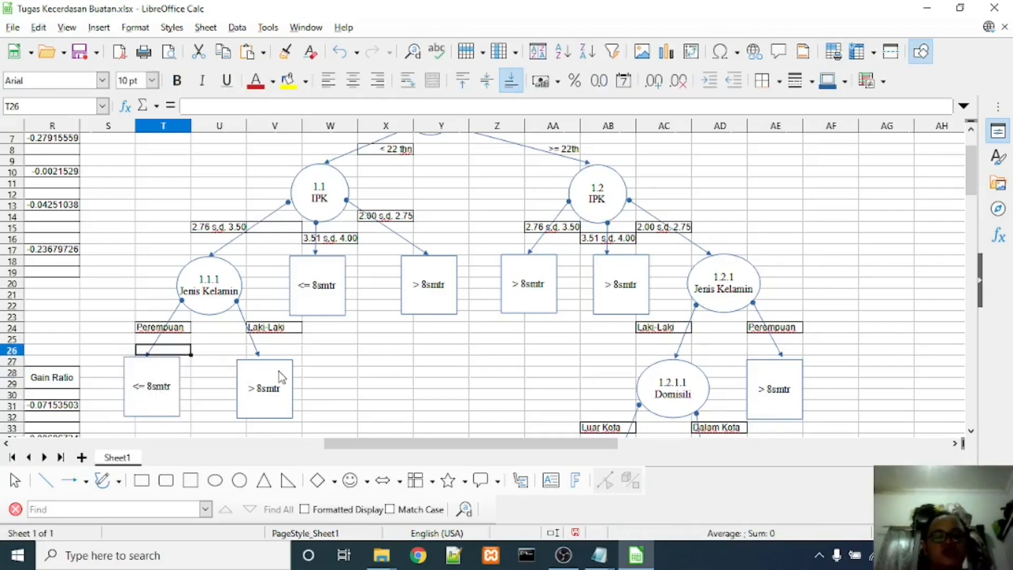
pyautogui.click(283, 339)
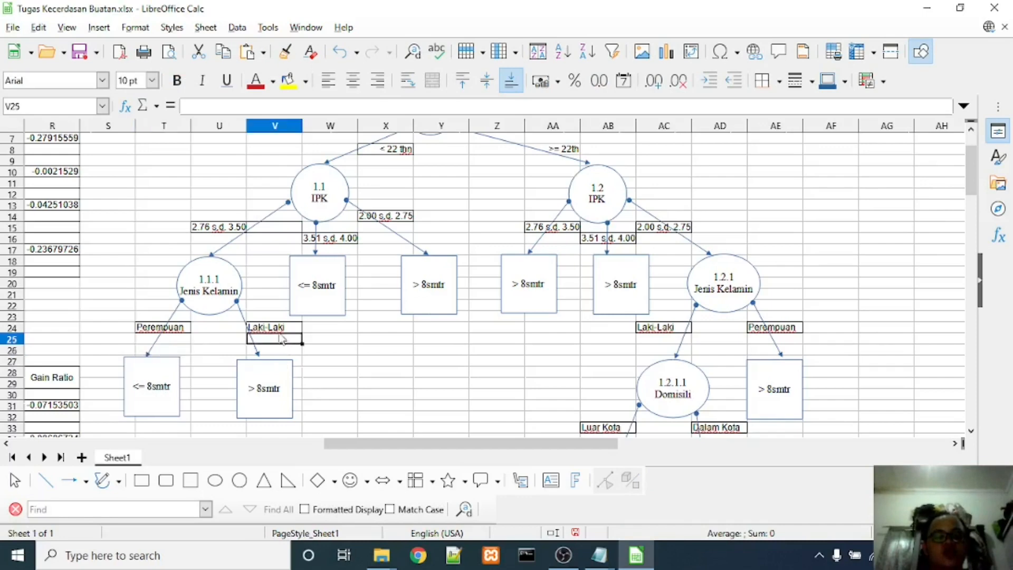
pyautogui.click(266, 390)
# - Find the Node 1.2.1 calculation table and check its filter heading for Usia and IPK in K94:M94
pyautogui.click(179, 444)
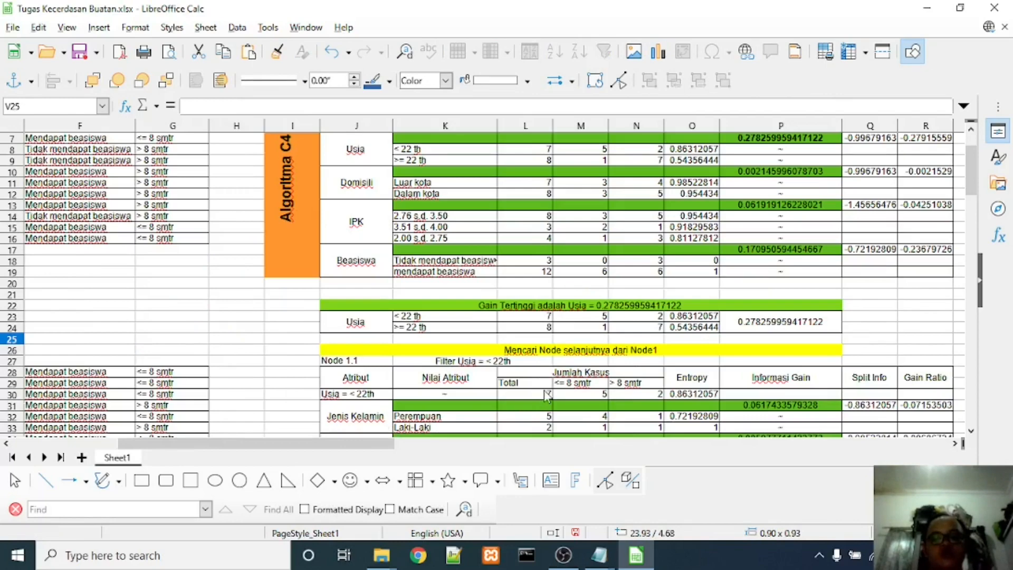
pyautogui.scroll(-4, 547, 396)
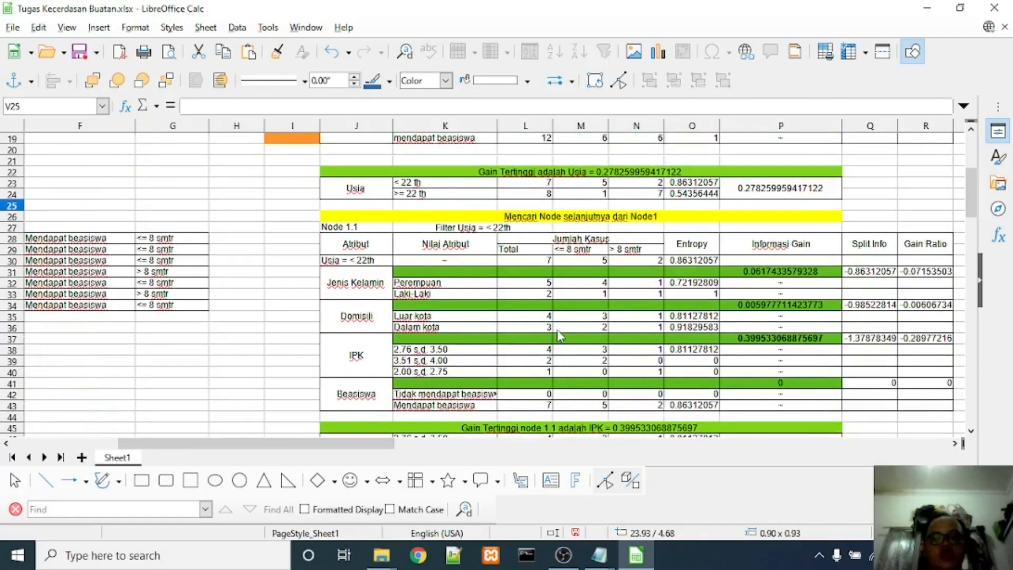
pyautogui.click(558, 331)
pyautogui.scroll(-6, 558, 335)
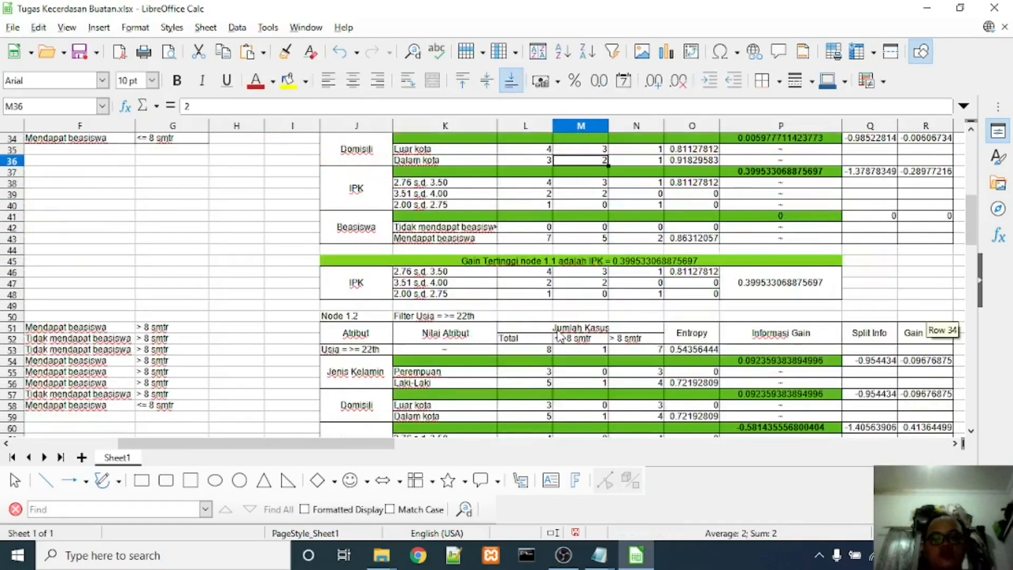
pyautogui.scroll(-8, 559, 336)
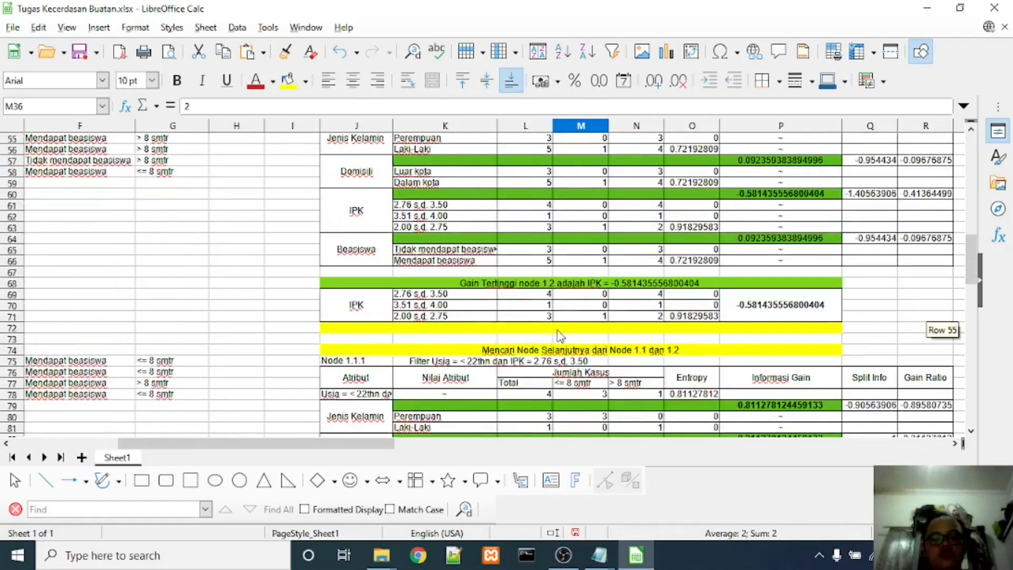
pyautogui.scroll(-7, 560, 336)
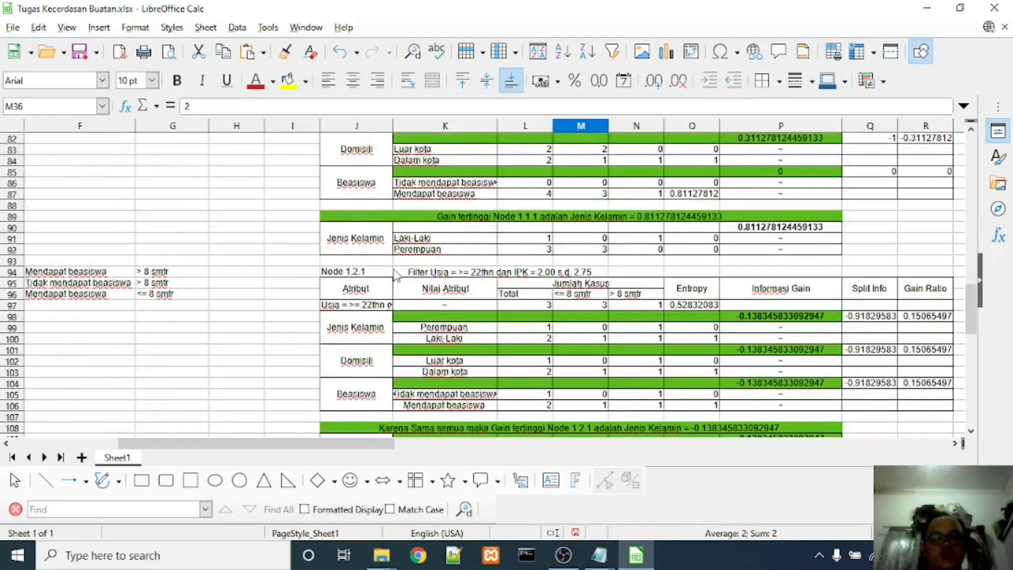
pyautogui.click(427, 274)
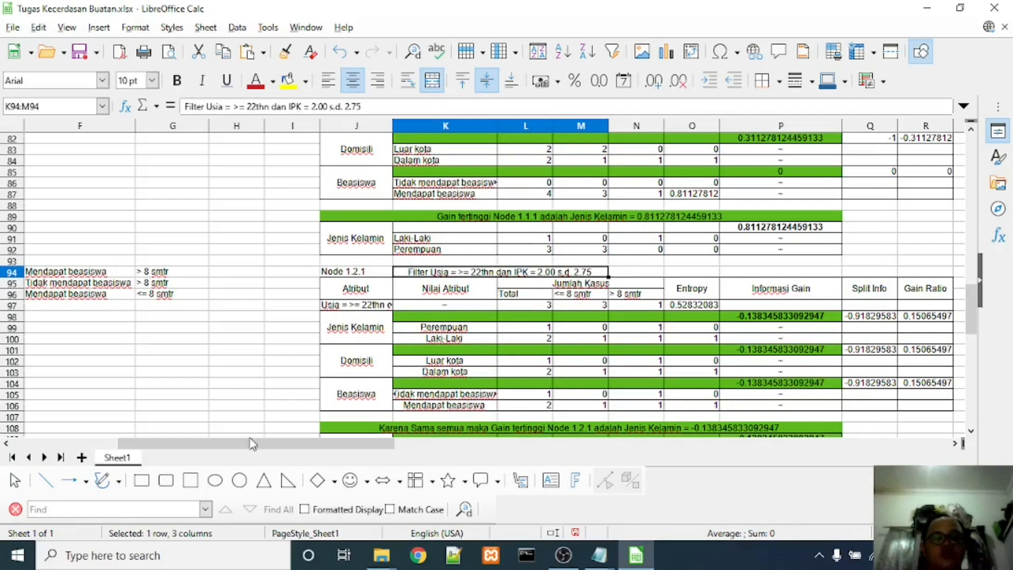
# - Locate the rows with IPK 2.00 s.d. 2.75 in the >= 22th filtered data and highlight B56:G58
pyautogui.moveTo(253, 443); pyautogui.dragTo(135, 443)
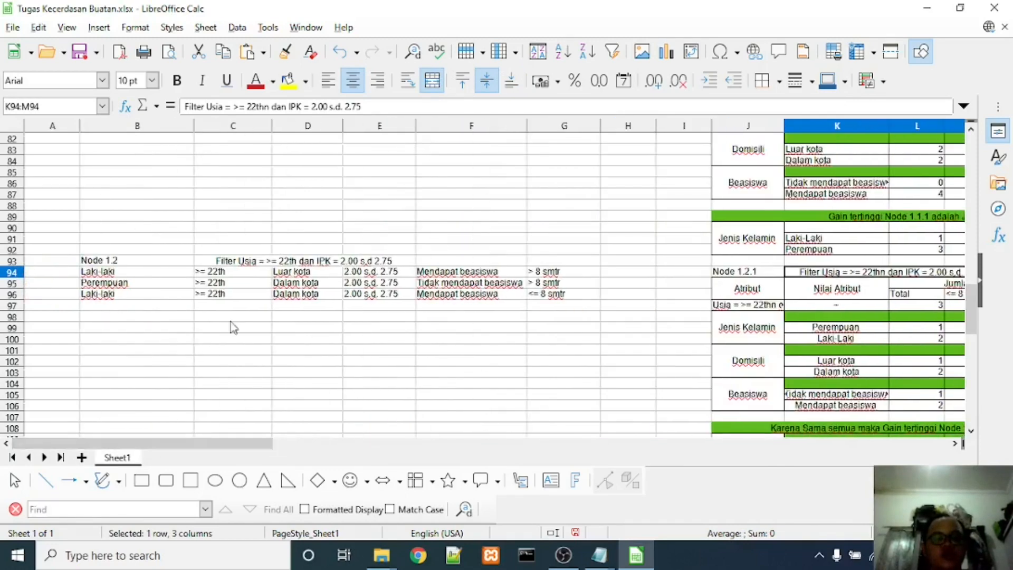
pyautogui.scroll(2, 232, 327)
pyautogui.scroll(10, 232, 327)
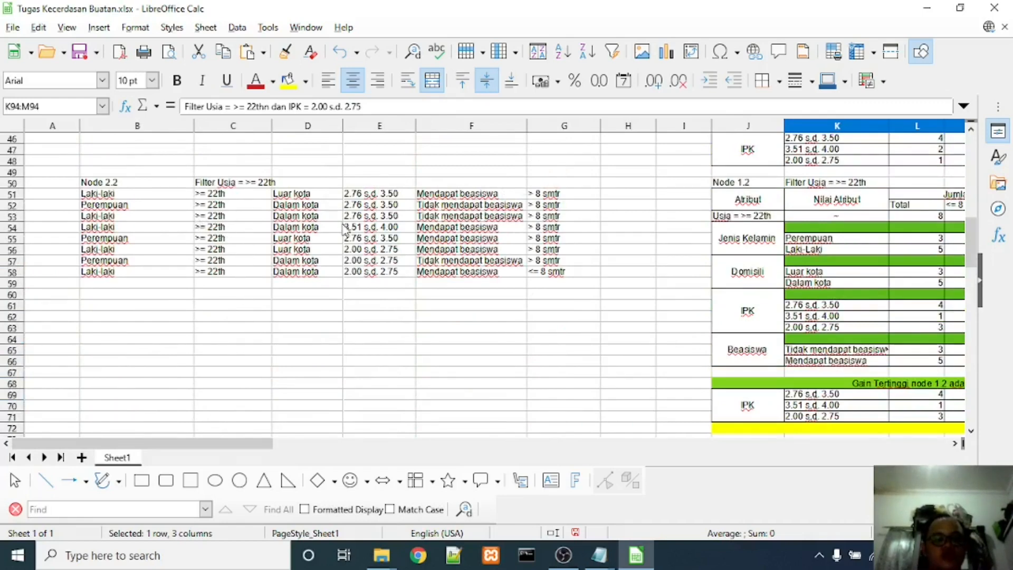
pyautogui.click(350, 248)
pyautogui.press('Left')
pyautogui.press('Left')
pyautogui.press('Left')
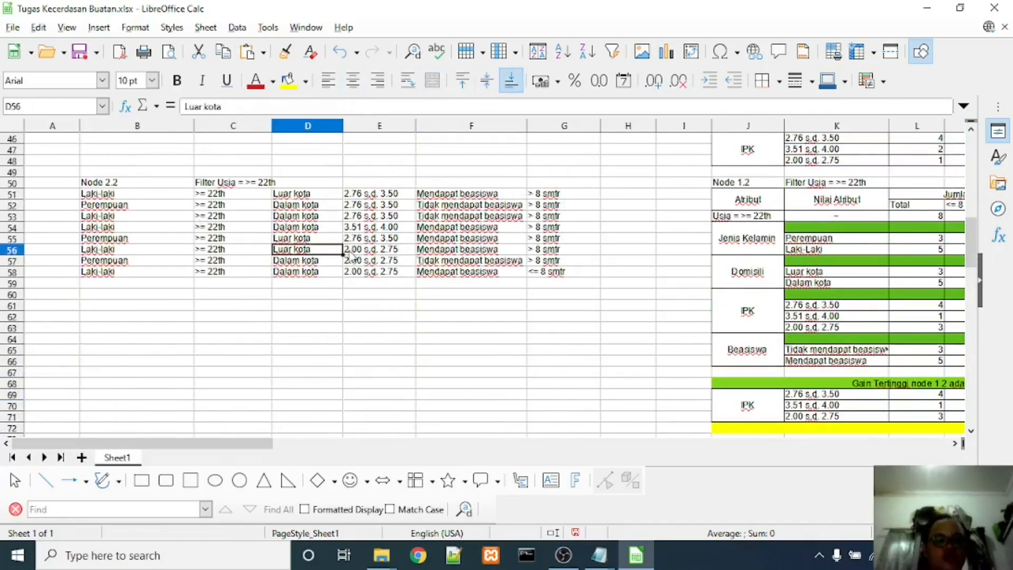
pyautogui.hotkey('shift', 'Right')
pyautogui.hotkey('shift', 'Right')
pyautogui.hotkey('shift', 'Right')
pyautogui.hotkey('shift', 'Right')
pyautogui.hotkey('shift', 'Down')
pyautogui.hotkey('shift', 'Down')
pyautogui.hotkey('shift', 'Right')
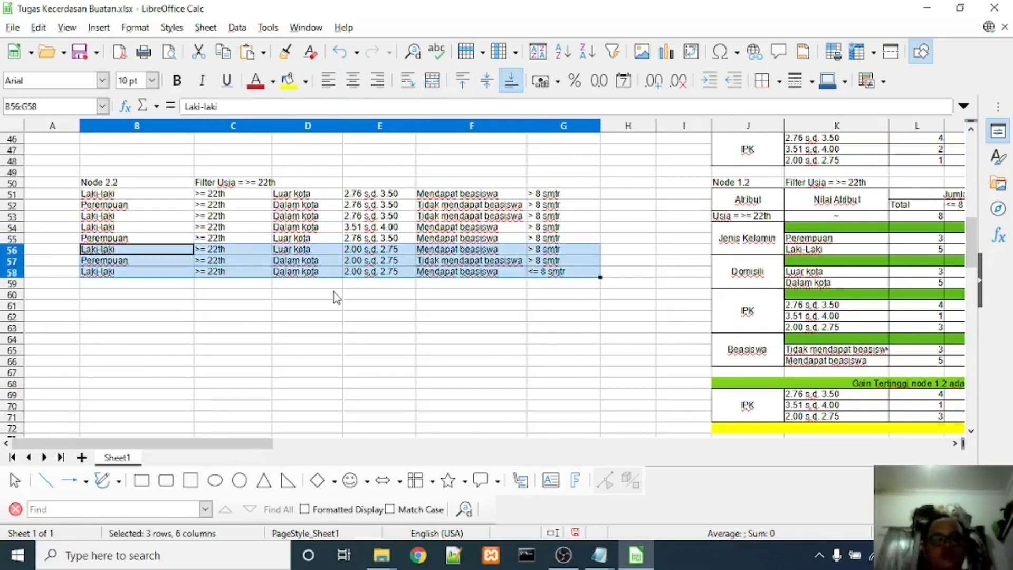
# - Return to the data filtered by Usia >= 22th and IPK 2.00 s.d. 2.75, starting at its first row in B94
pyautogui.scroll(-3, 336, 297)
pyautogui.scroll(-16, 336, 297)
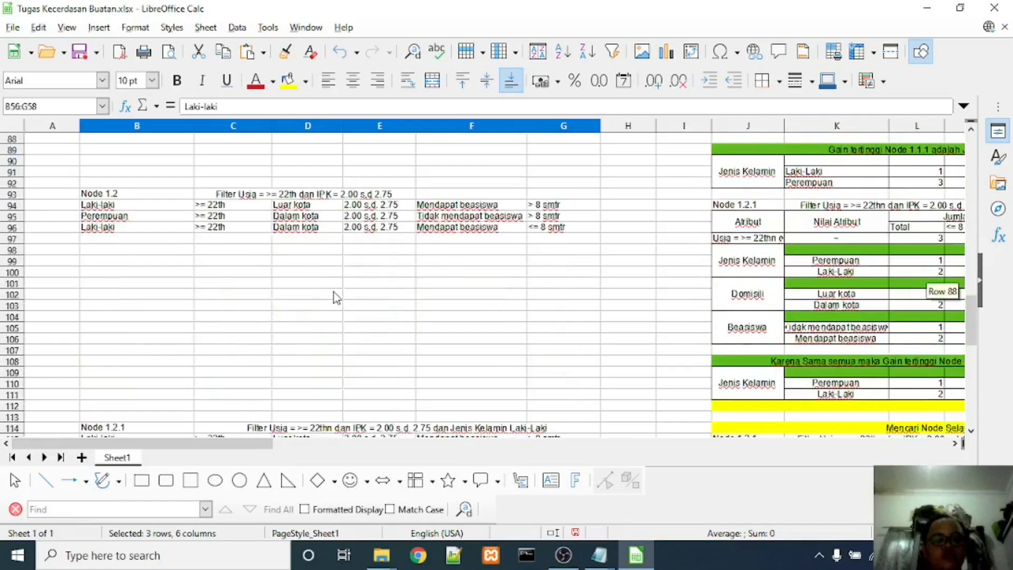
pyautogui.scroll(4, 336, 297)
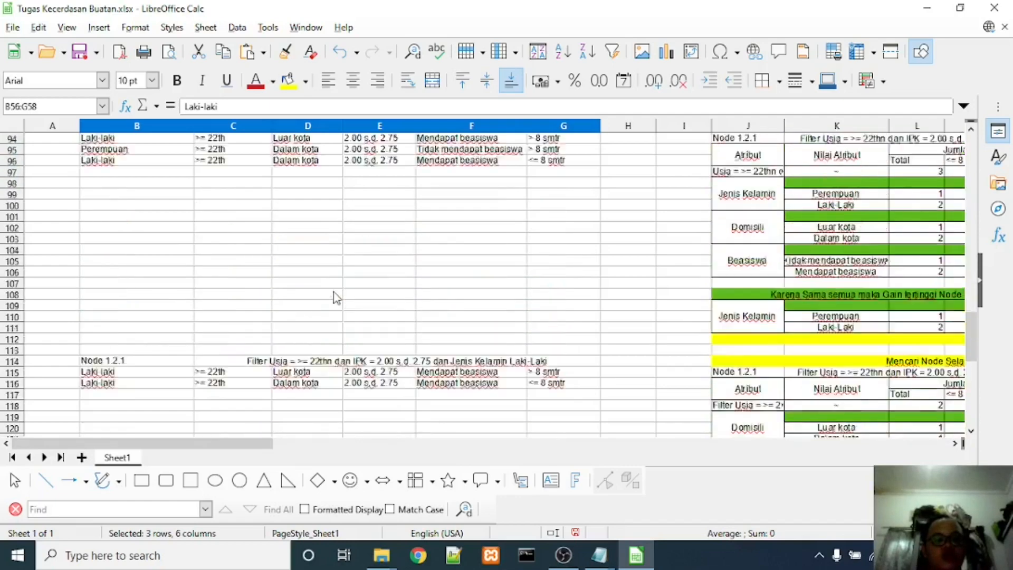
pyautogui.scroll(3, 336, 297)
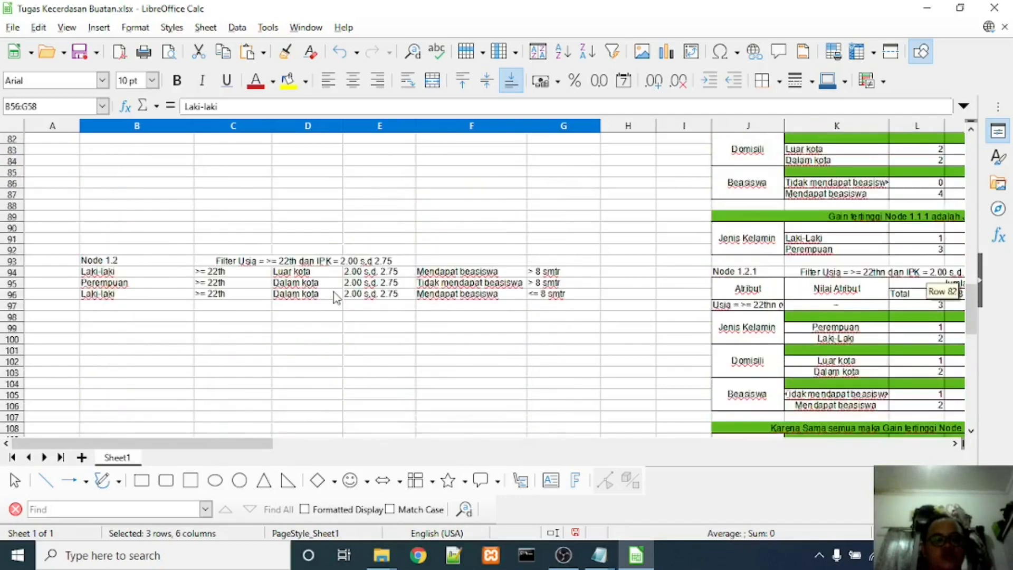
pyautogui.click(127, 264)
pyautogui.click(128, 272)
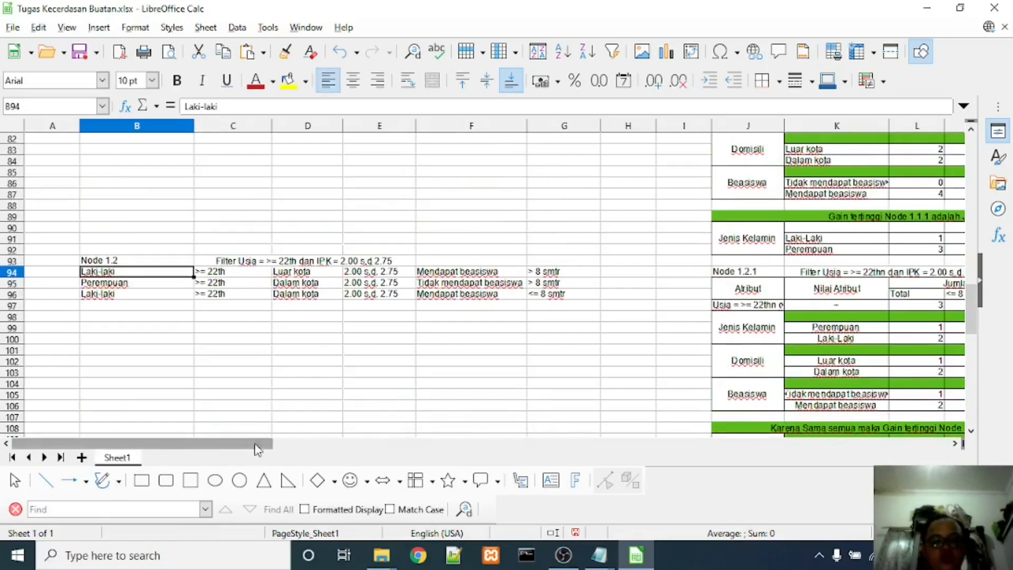
# - Read the Node 1.2.1 table's label in J94 and its filter condition in J97
pyautogui.moveTo(249, 444); pyautogui.dragTo(390, 440)
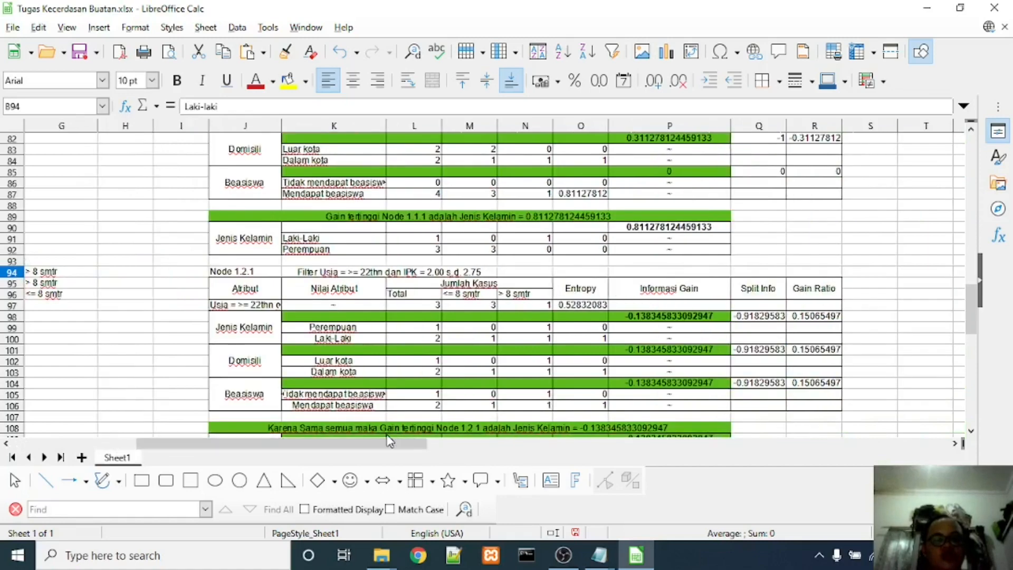
pyautogui.click(254, 293)
pyautogui.press('Up')
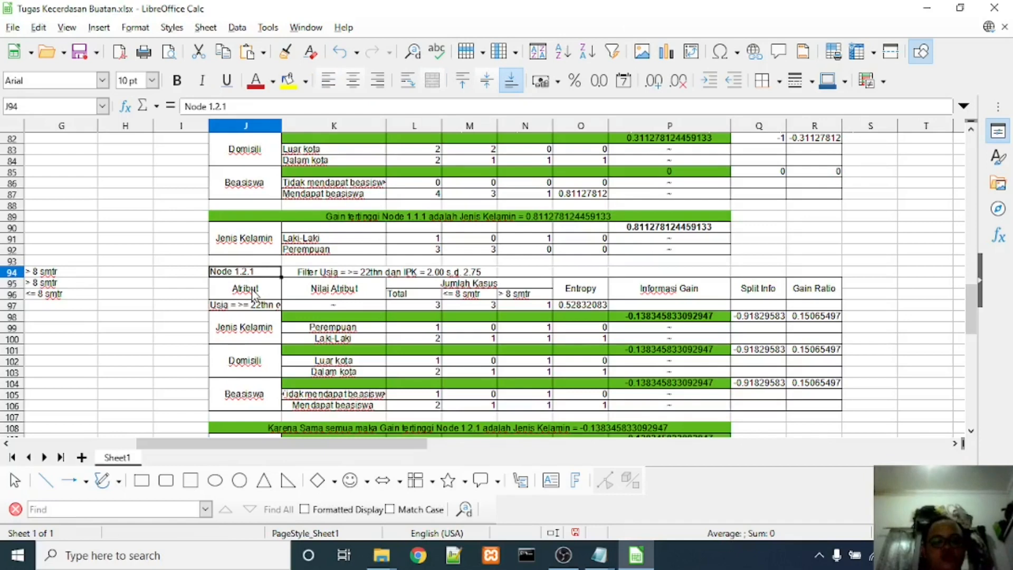
pyautogui.press('Down')
pyautogui.press('Down')
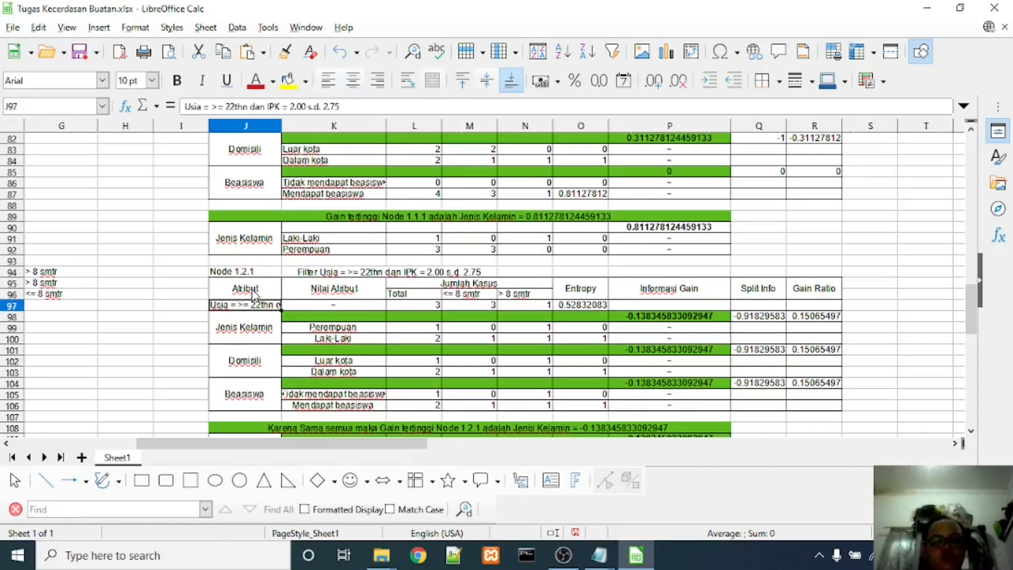
pyautogui.press('Right')
pyautogui.press('Left')
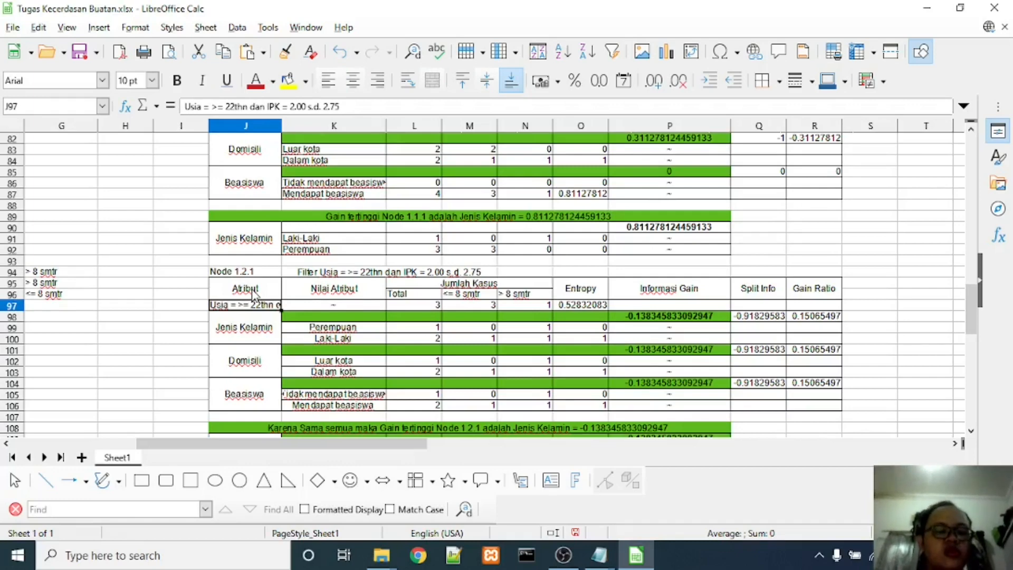
# - Go through the attributes Jenis Kelamin, Domisili and Beasiswa in the Node 1.2.1 table
pyautogui.press('Down')
pyautogui.press('Down')
pyautogui.press('Up')
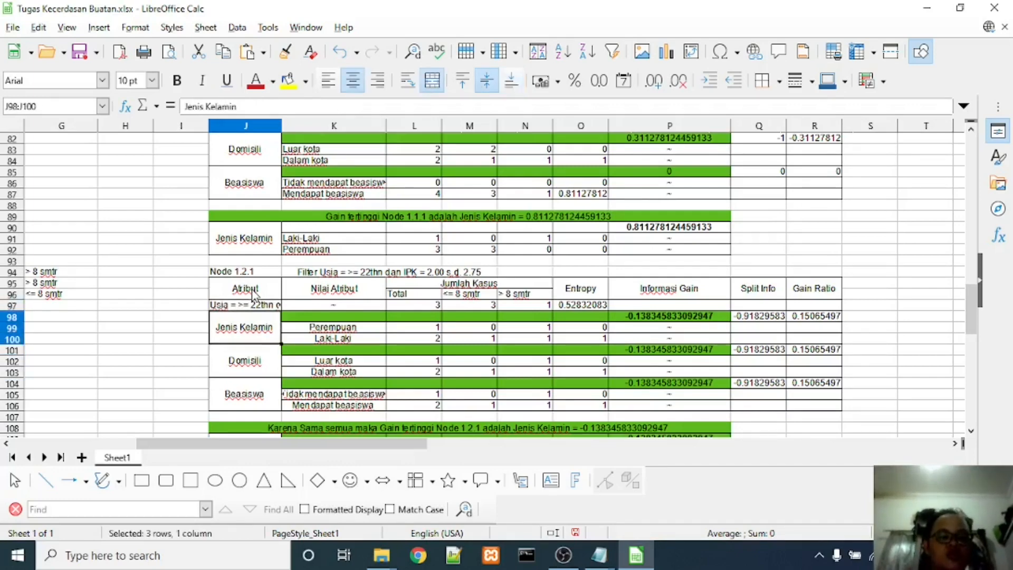
pyautogui.press('Down')
pyautogui.press('Down')
pyautogui.press('Up')
pyautogui.press('Up')
pyautogui.press('Up')
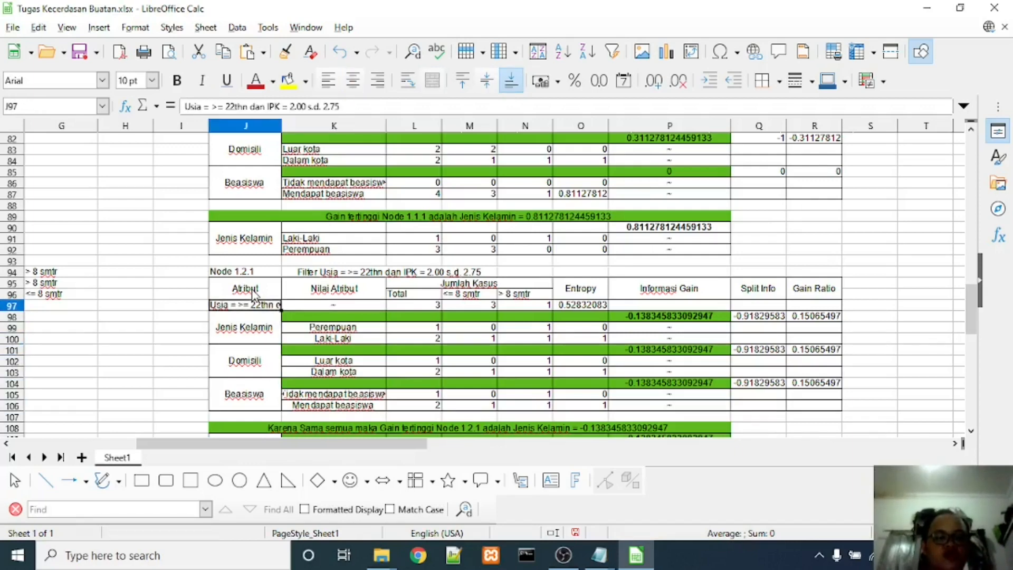
pyautogui.press('Down')
pyautogui.press('Down')
pyautogui.press('Down')
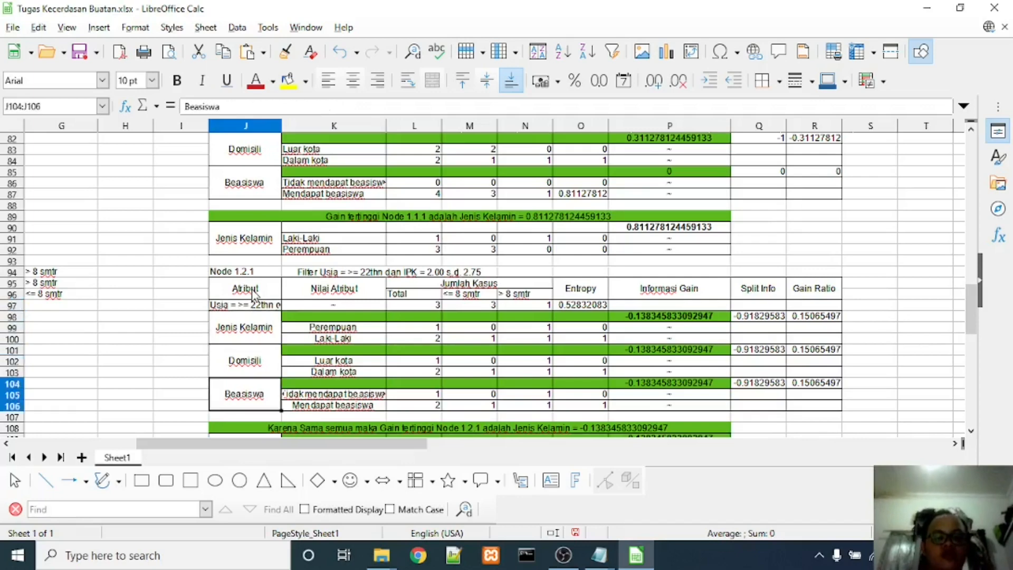
# - Highlight the Node 1.2.1 case counts in L97:N106 and compare them with the filtered rows they come from
pyautogui.press('Up')
pyautogui.press('Right')
pyautogui.press('Up')
pyautogui.press('Up')
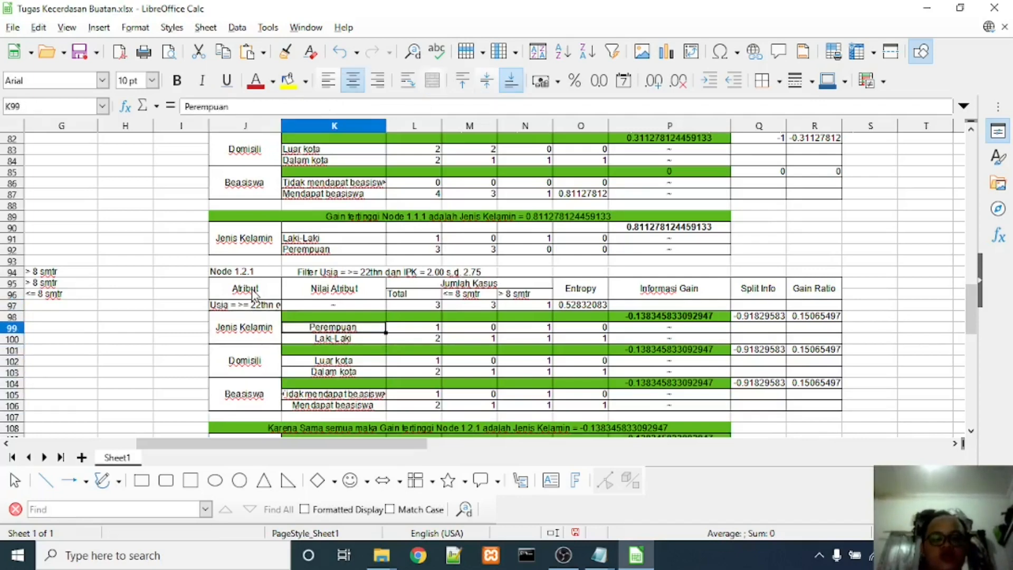
pyautogui.press('Right')
pyautogui.press('Up')
pyautogui.press('Up')
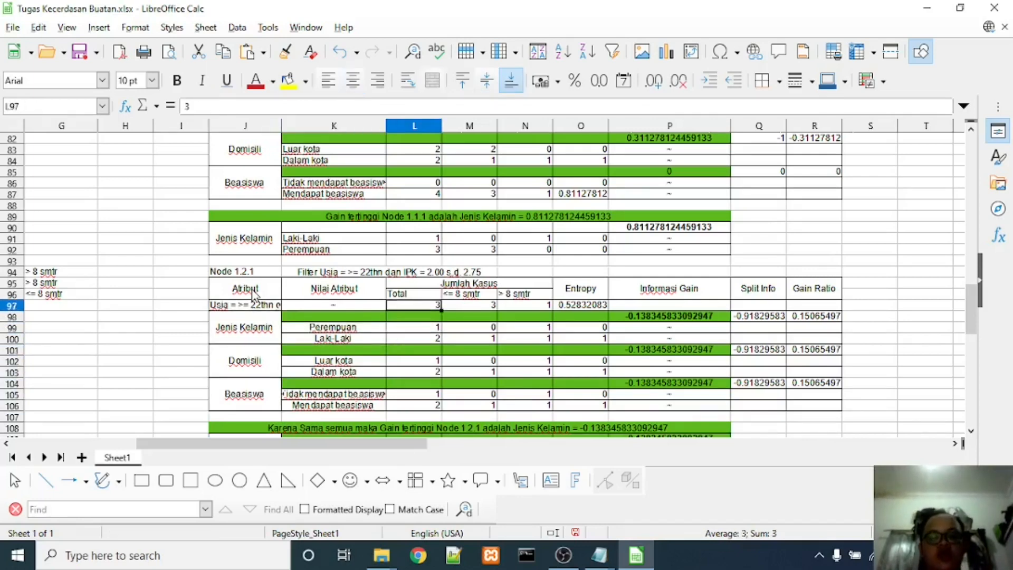
pyautogui.hotkey('shift', 'Right')
pyautogui.hotkey('shift', 'Right')
pyautogui.hotkey('shift', 'Down')
pyautogui.hotkey('shift', 'Down')
pyautogui.hotkey('shift', 'Down')
pyautogui.hotkey('shift', 'Down')
pyautogui.hotkey('shift', 'Down')
pyautogui.hotkey('shift', 'Down')
pyautogui.hotkey('shift', 'Down')
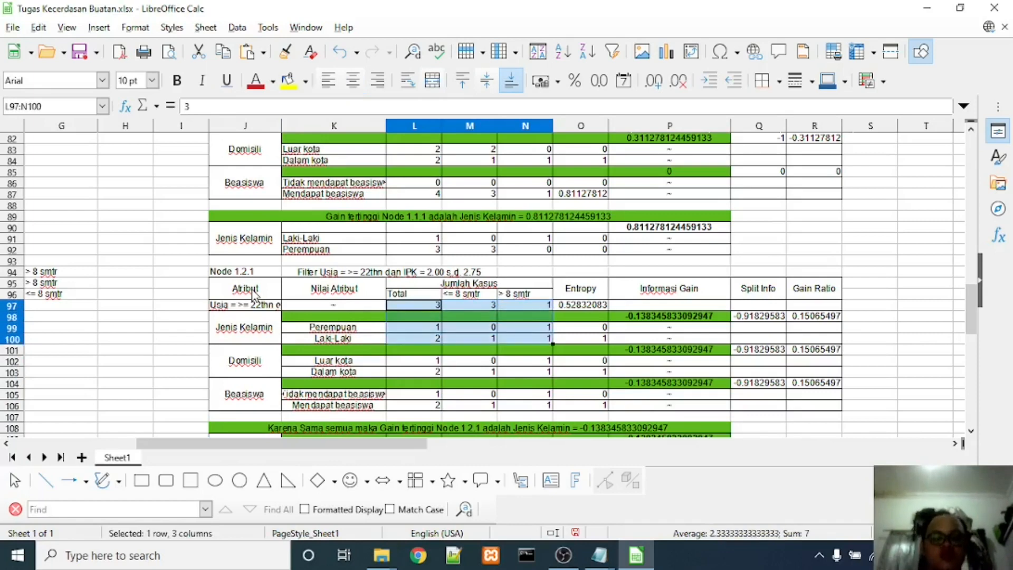
pyautogui.hotkey('shift', 'Down')
pyautogui.hotkey('shift', 'Down')
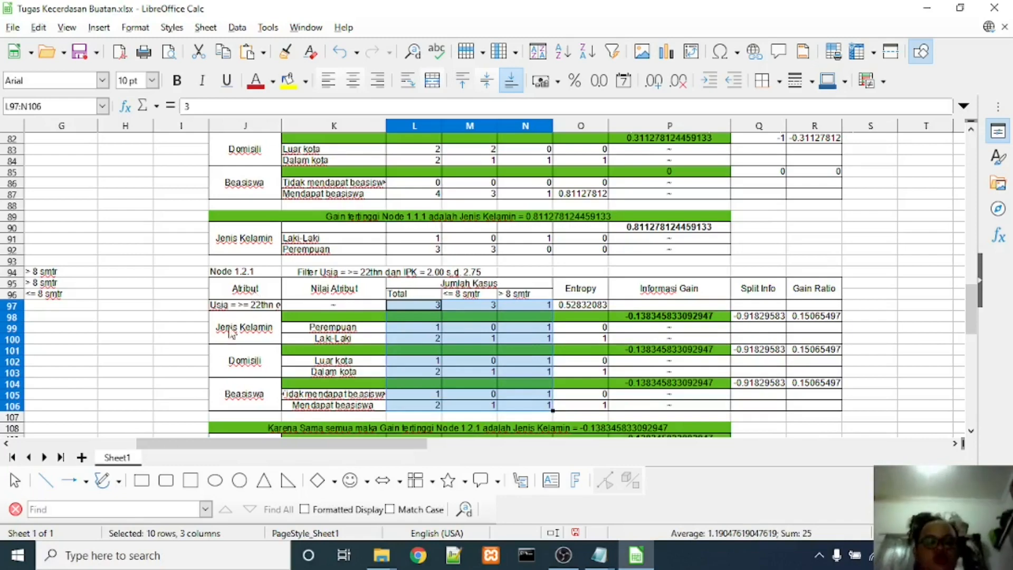
pyautogui.moveTo(195, 445); pyautogui.dragTo(123, 434)
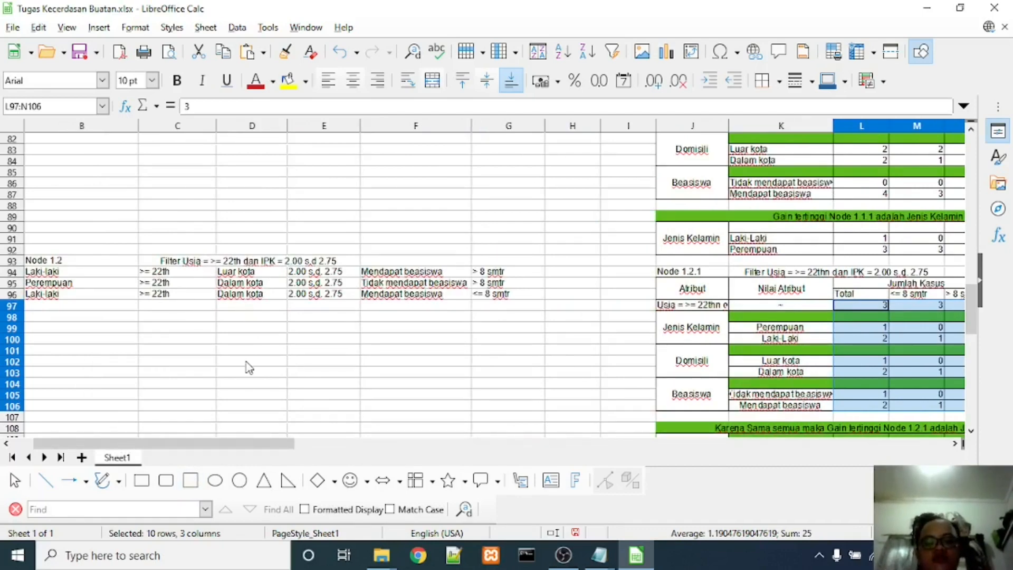
pyautogui.moveTo(232, 441); pyautogui.dragTo(338, 450)
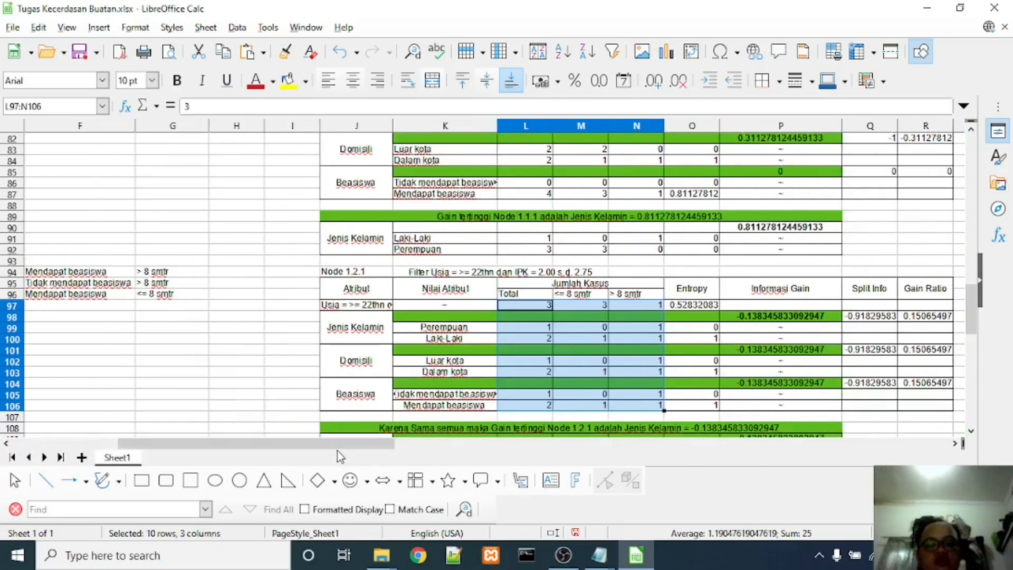
# - Highlight the Node 1.2.1 Entropy column from O97 to row 106 and check its formula
pyautogui.click(679, 309)
pyautogui.hotkey('shift', 'Down')
pyautogui.hotkey('shift', 'Down')
pyautogui.hotkey('shift', 'Down')
pyautogui.hotkey('shift', 'Down')
pyautogui.hotkey('shift', 'Down')
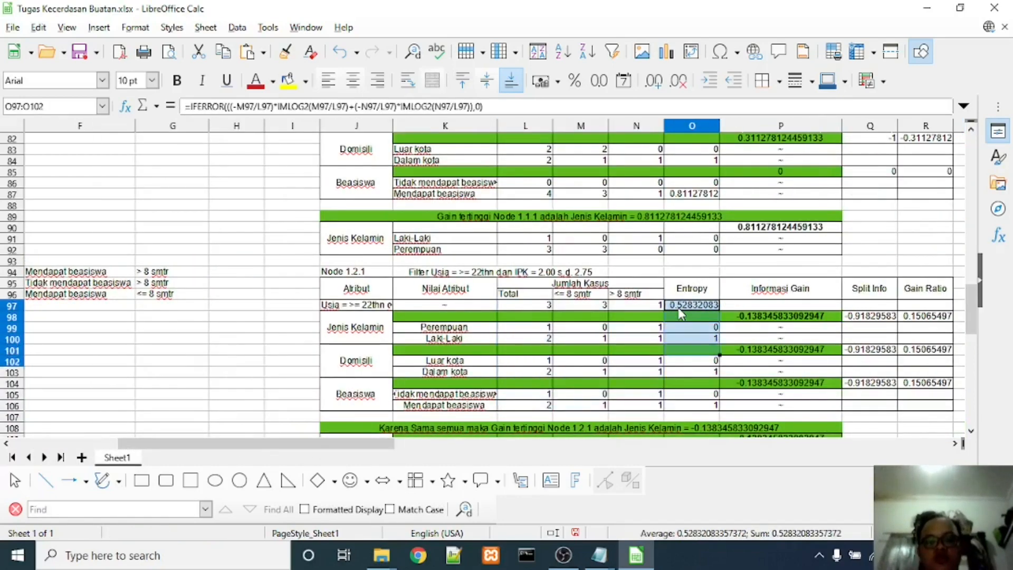
pyautogui.hotkey('shift', 'Down')
pyautogui.hotkey('shift', 'Down')
pyautogui.hotkey('shift', 'Down')
pyautogui.hotkey('shift', 'Down')
# - Check the Informasi Gain formula in P98 and compare the Jenis Kelamin and Domisili gains in P98:P101
pyautogui.press('Right')
pyautogui.press('Down')
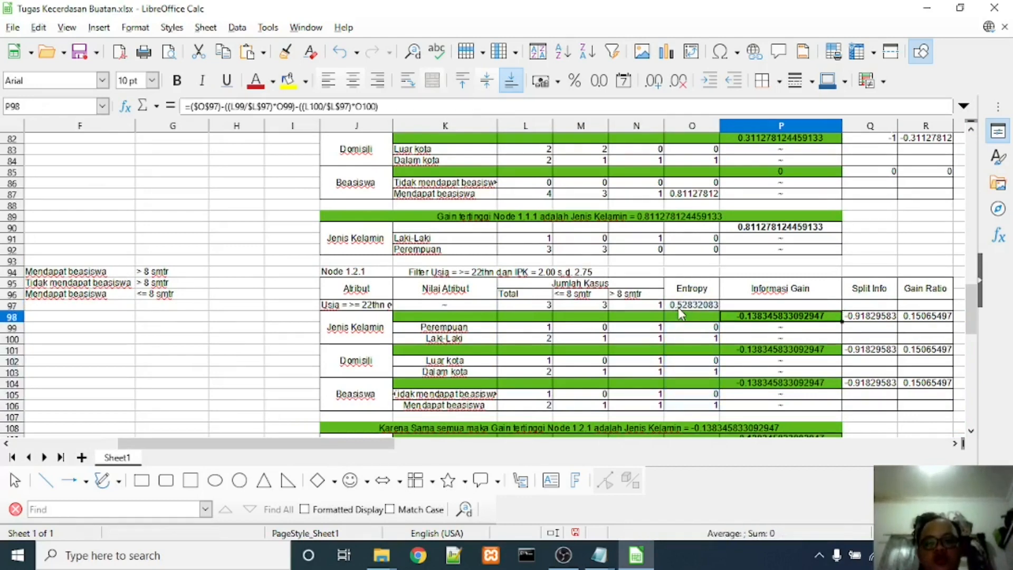
pyautogui.hotkey('shift', 'Down')
pyautogui.hotkey('shift', 'Down')
pyautogui.hotkey('shift', 'Down')
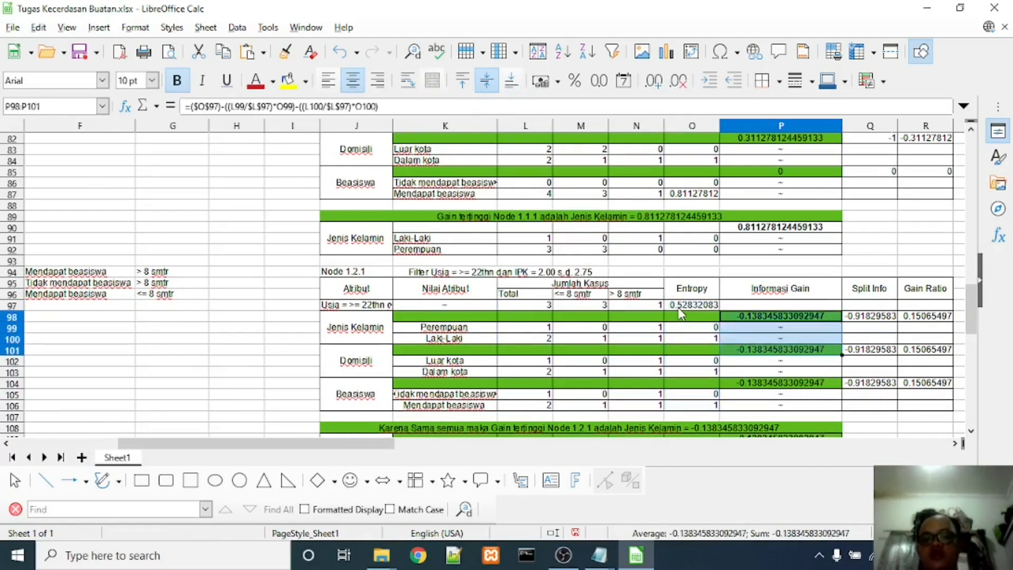
# - Check the Split Info formula in Q98, and return to the Jenis Kelamin Informasi Gain formula in P98
pyautogui.press('Right')
pyautogui.press('Right')
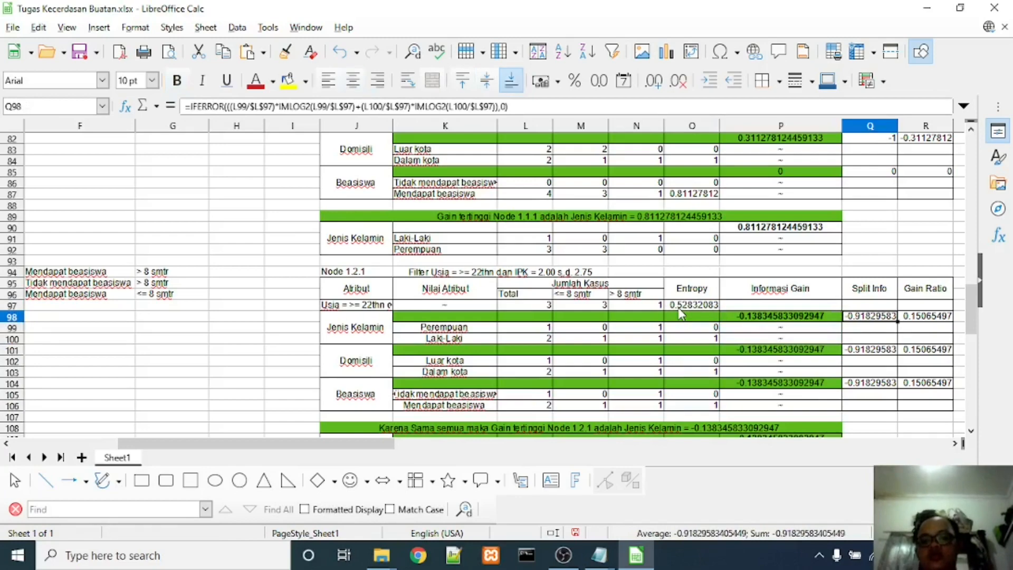
pyautogui.press('Left')
pyautogui.press('Left')
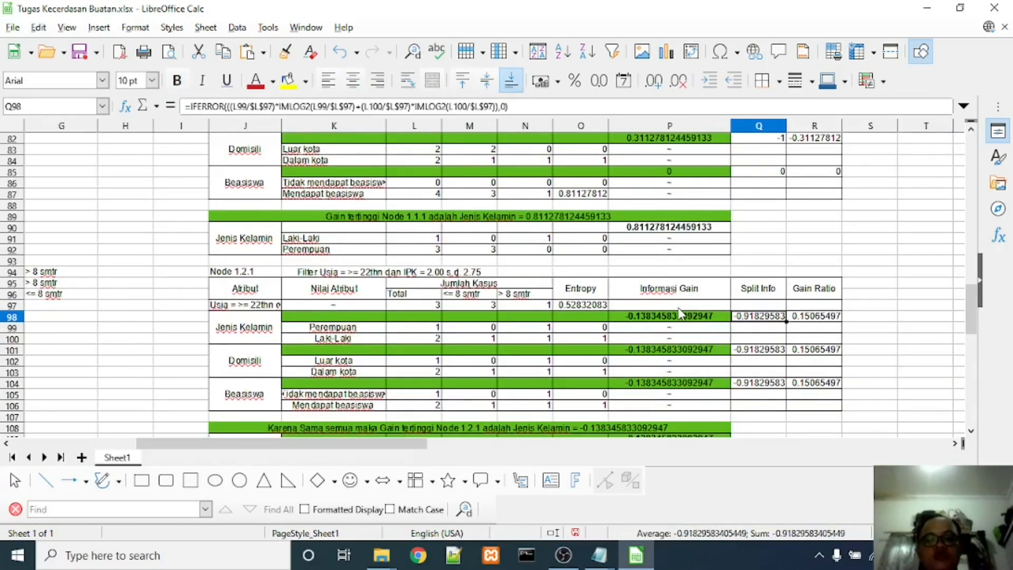
pyautogui.press('Left')
pyautogui.press('Down')
pyautogui.press('Down')
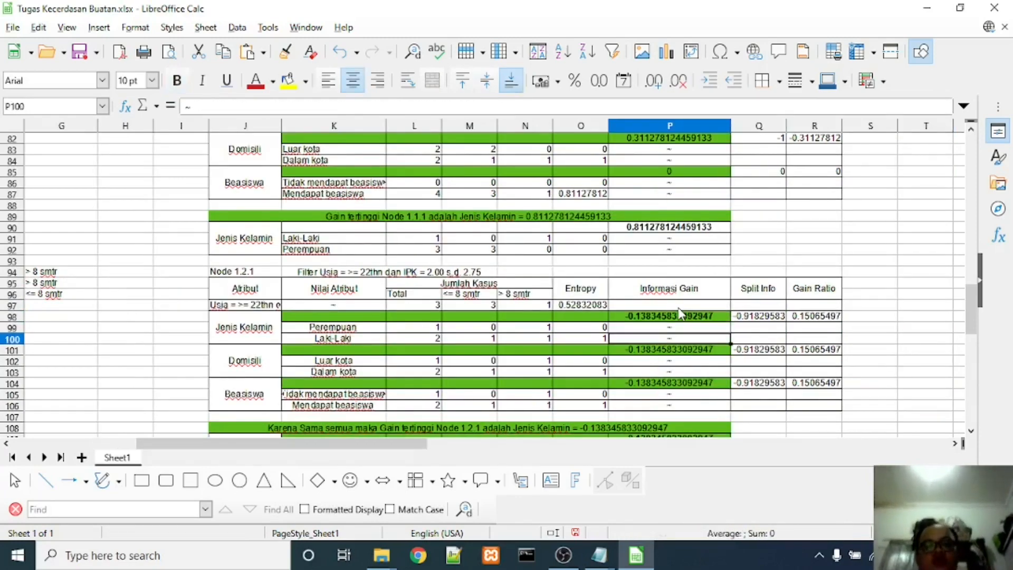
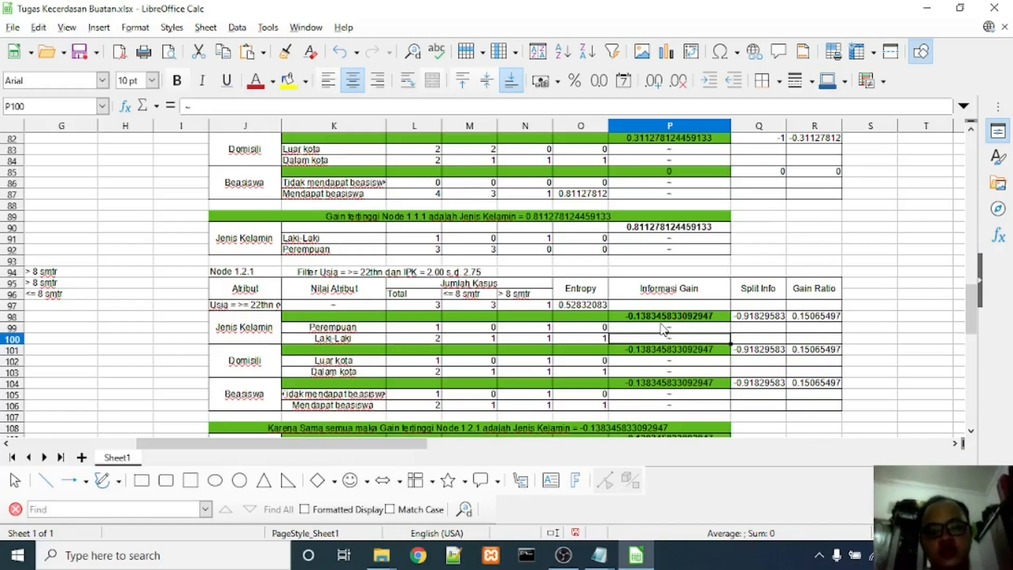
pyautogui.click(673, 315)
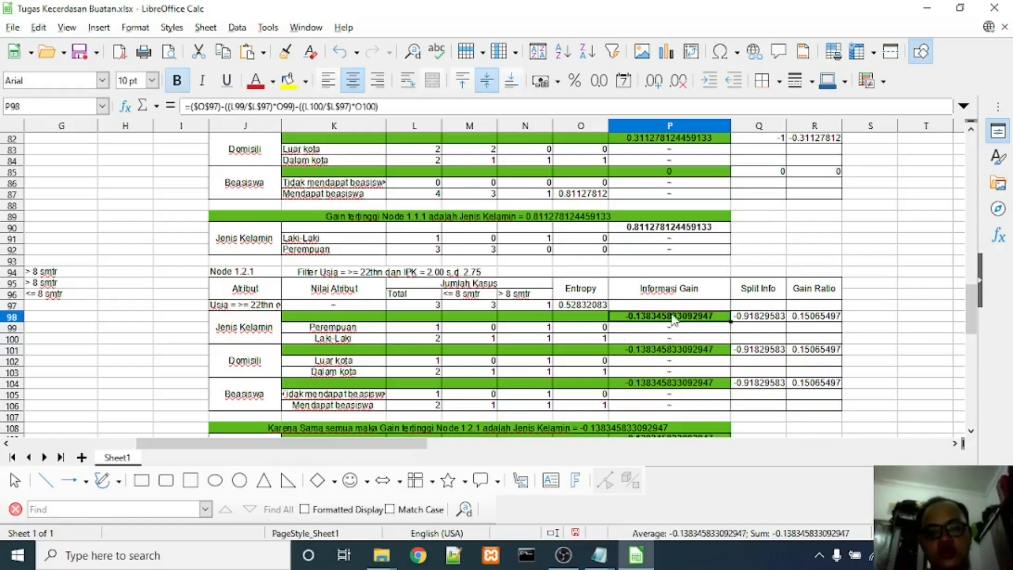
# - Compare the Jenis Kelamin attribute of Node 1.2.1 with the highest-gain heading in row 108
pyautogui.scroll(-2, 674, 319)
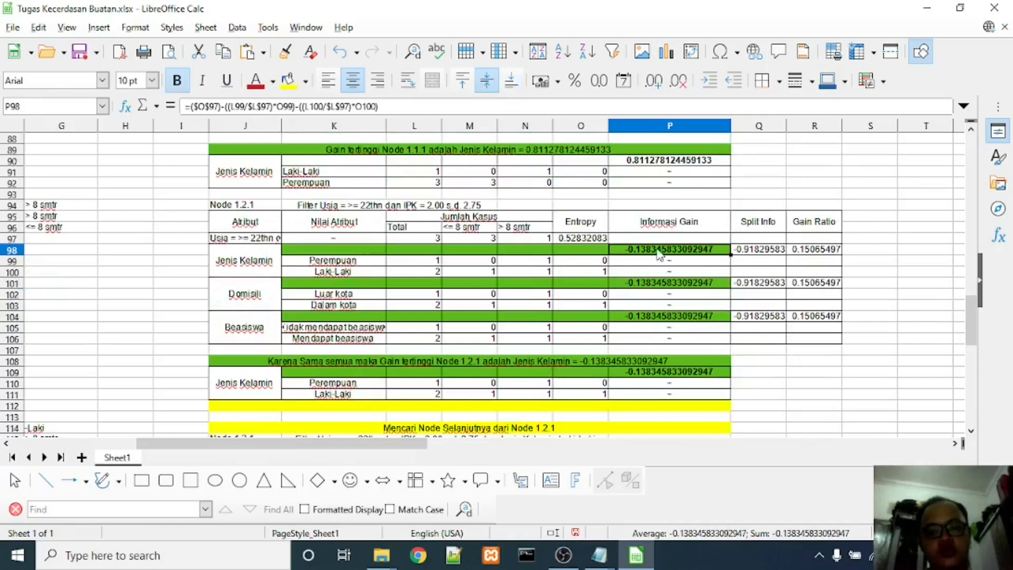
pyautogui.click(259, 265)
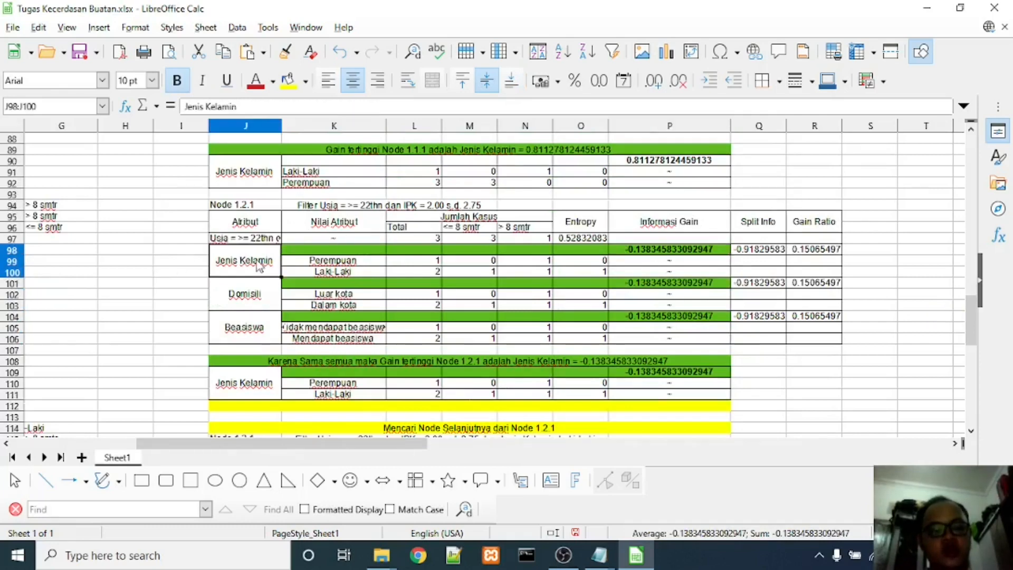
pyautogui.click(317, 363)
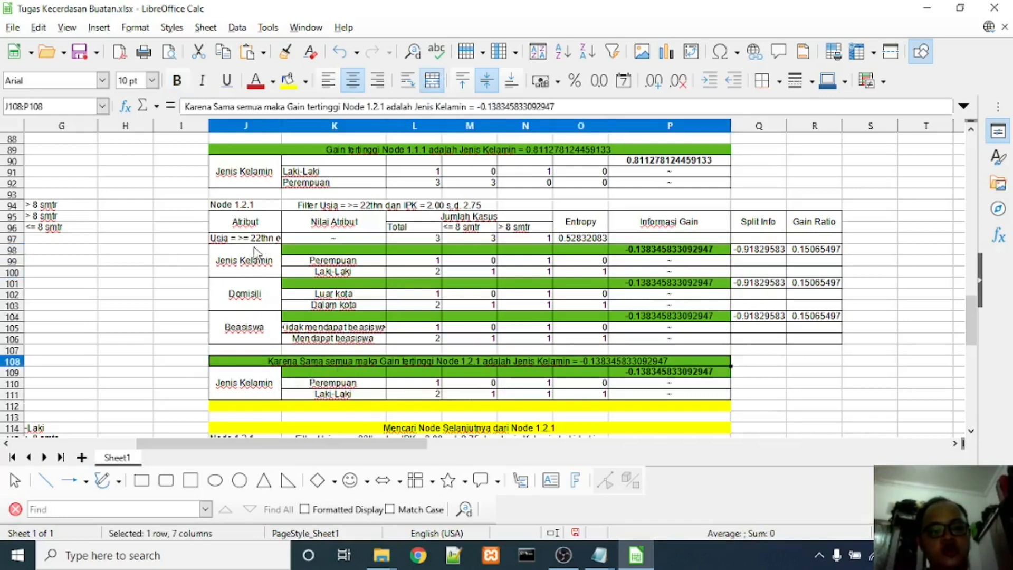
pyautogui.click(248, 266)
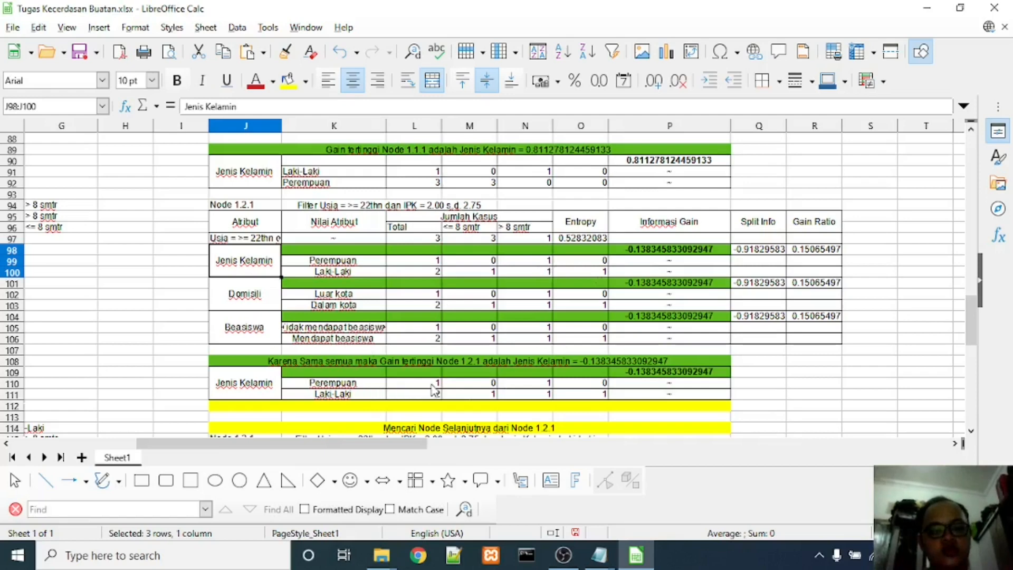
# - Highlight the study-duration case counts for Perempuan in M110:N110 and for Laki-Laki in M111:N111
pyautogui.click(459, 385)
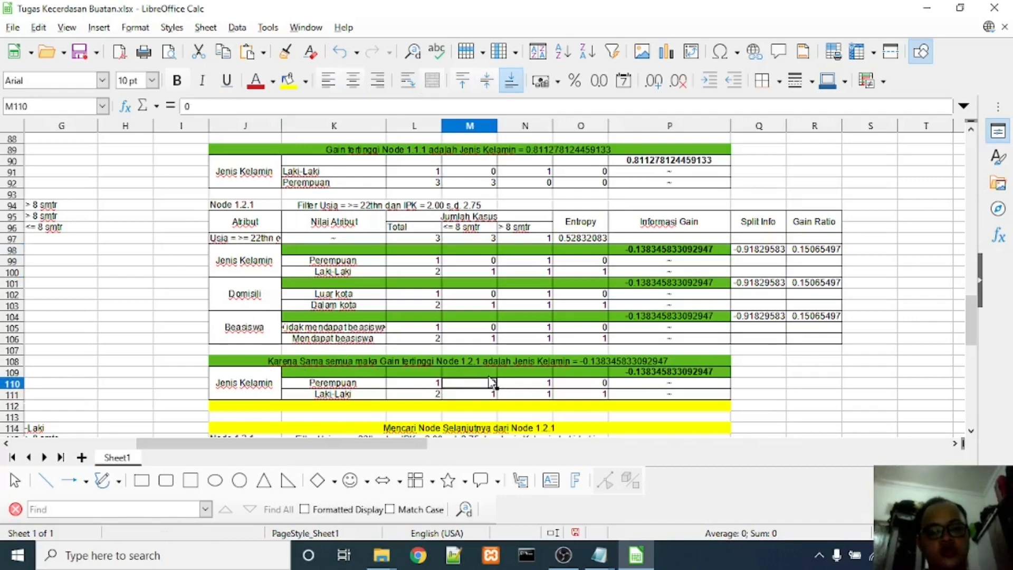
pyautogui.keyDown('shift'); pyautogui.click(507, 390); pyautogui.keyUp('shift')
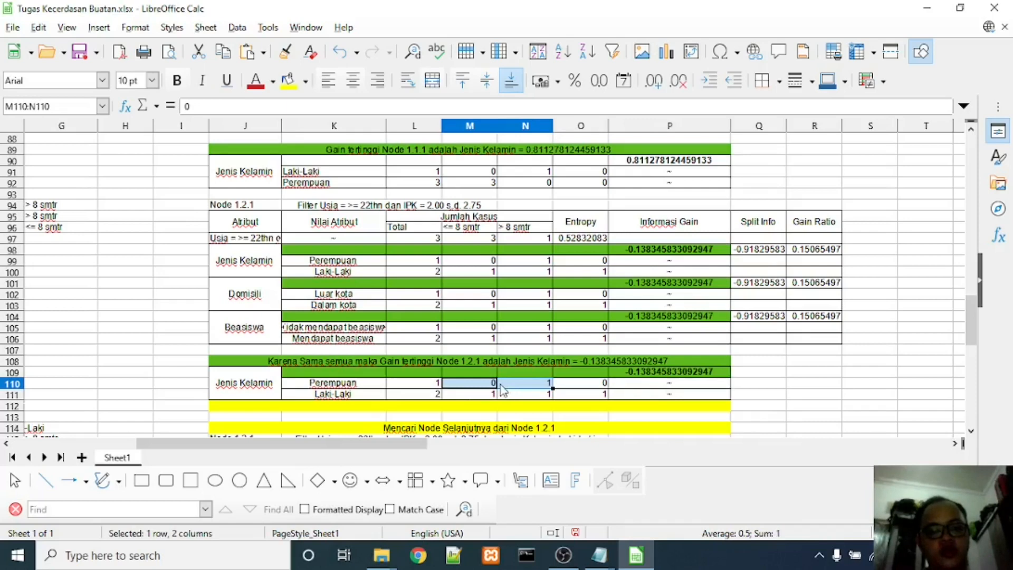
pyautogui.click(468, 396)
pyautogui.hotkey('shift', 'Right')
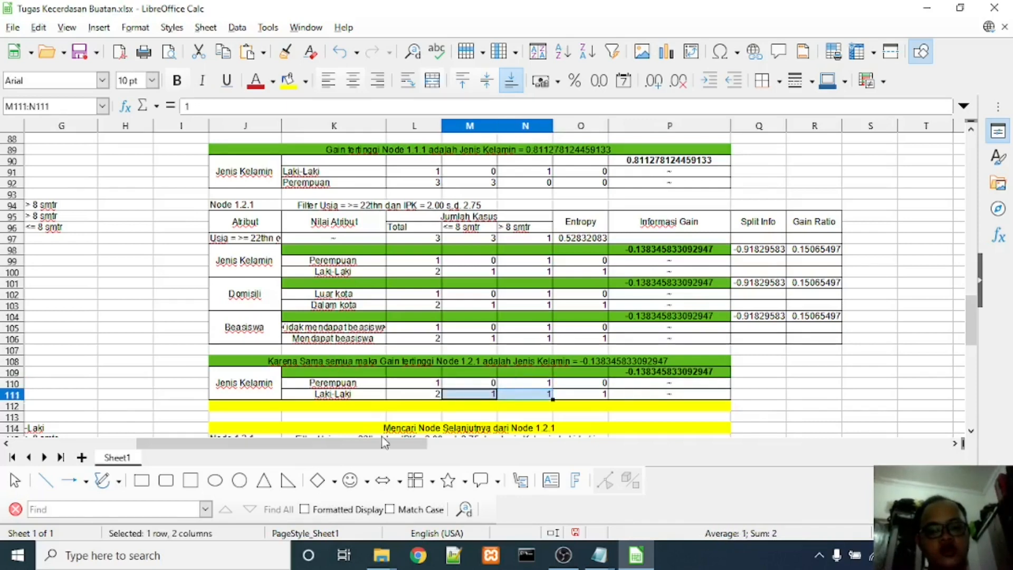
# - Follow the POHON KEPUTUSAN decision tree from Usia through node 1.2 IPK to node 1.2.1 Jenis Kelamin
pyautogui.moveTo(368, 447); pyautogui.dragTo(599, 457)
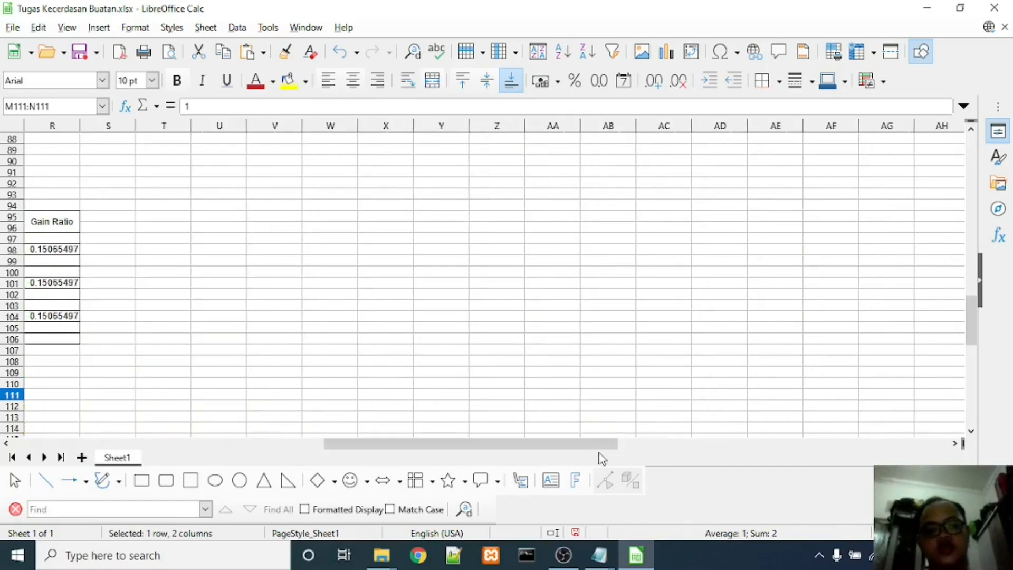
pyautogui.scroll(20, 638, 232)
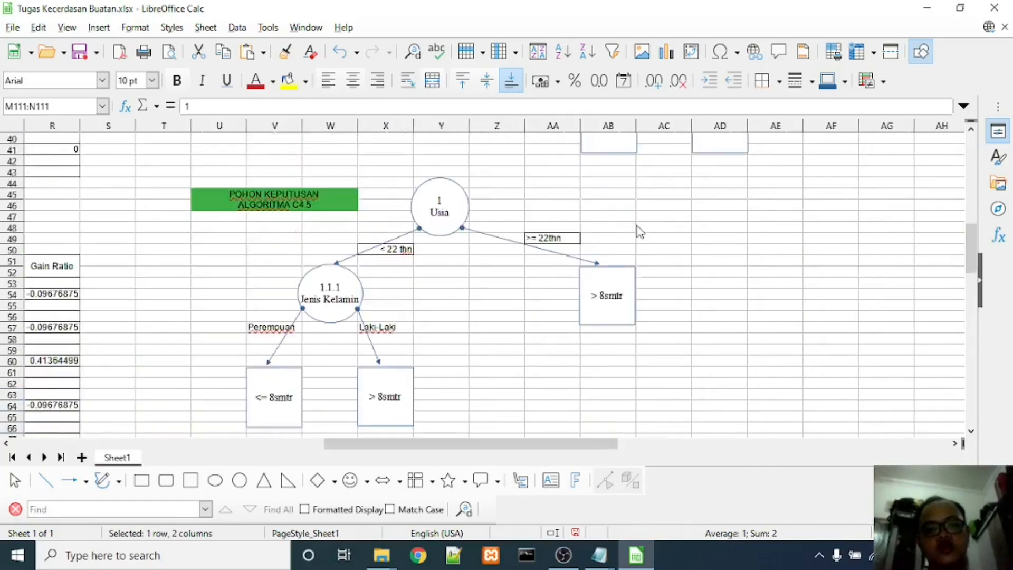
pyautogui.scroll(1, 639, 232)
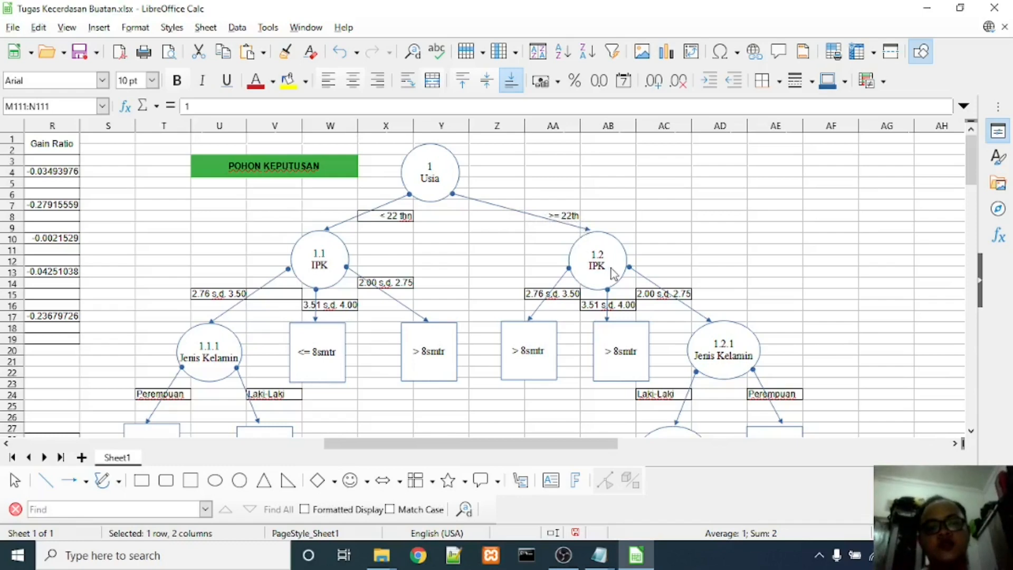
pyautogui.scroll(-2, 613, 274)
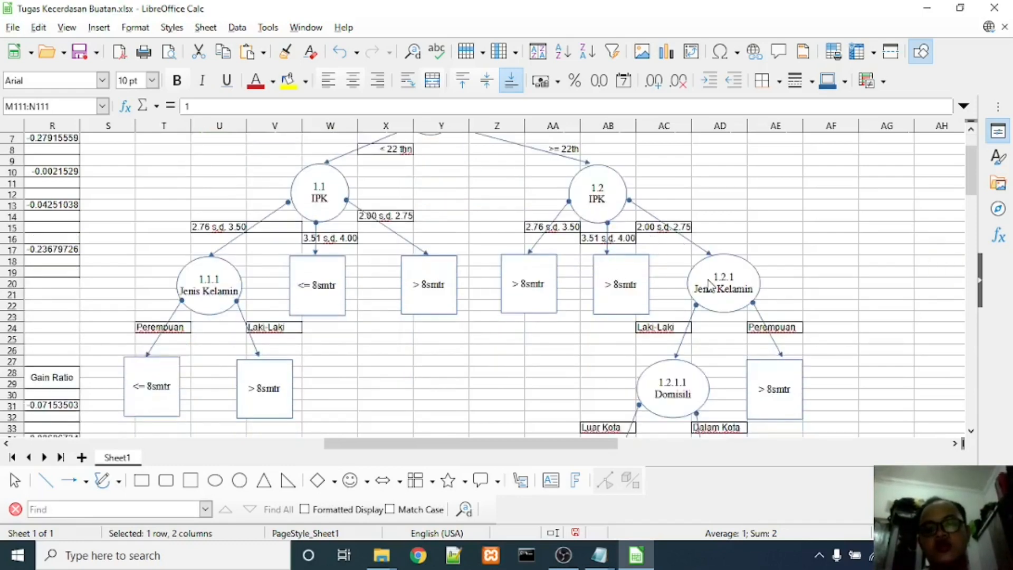
pyautogui.scroll(-1, 710, 285)
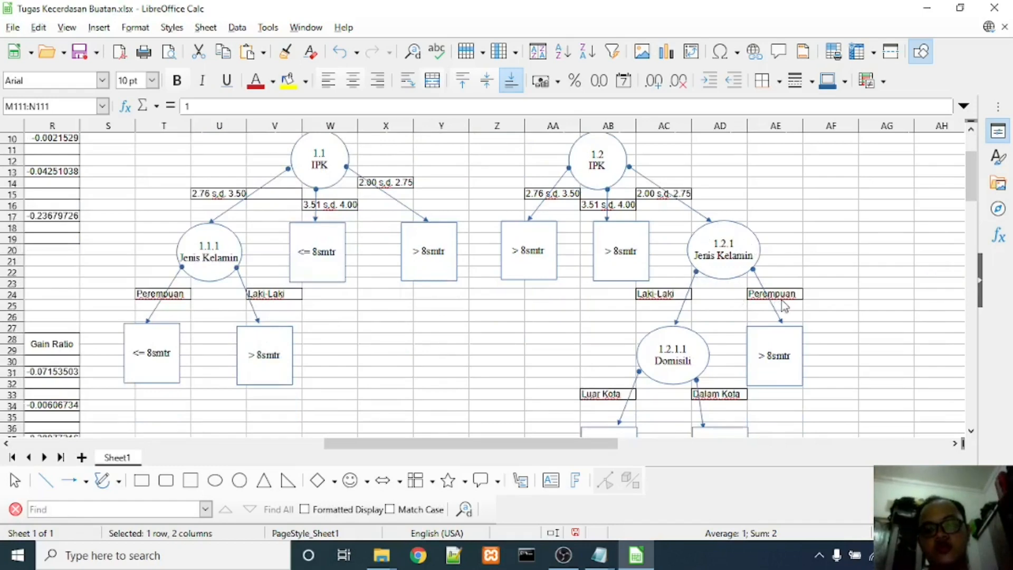
# - Move the > 8smtr box under Perempuan slightly upward, and single out the Domisili node 1.2.1.1 with its Laki-Laki branch label
pyautogui.moveTo(780, 351); pyautogui.dragTo(780, 345)
pyautogui.click(832, 365)
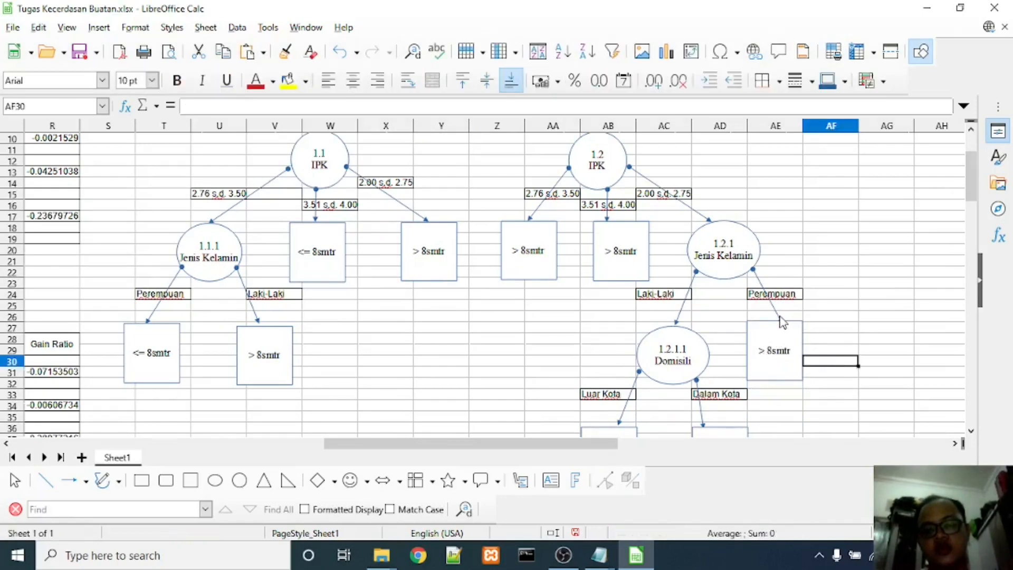
pyautogui.click(775, 348)
pyautogui.click(720, 317)
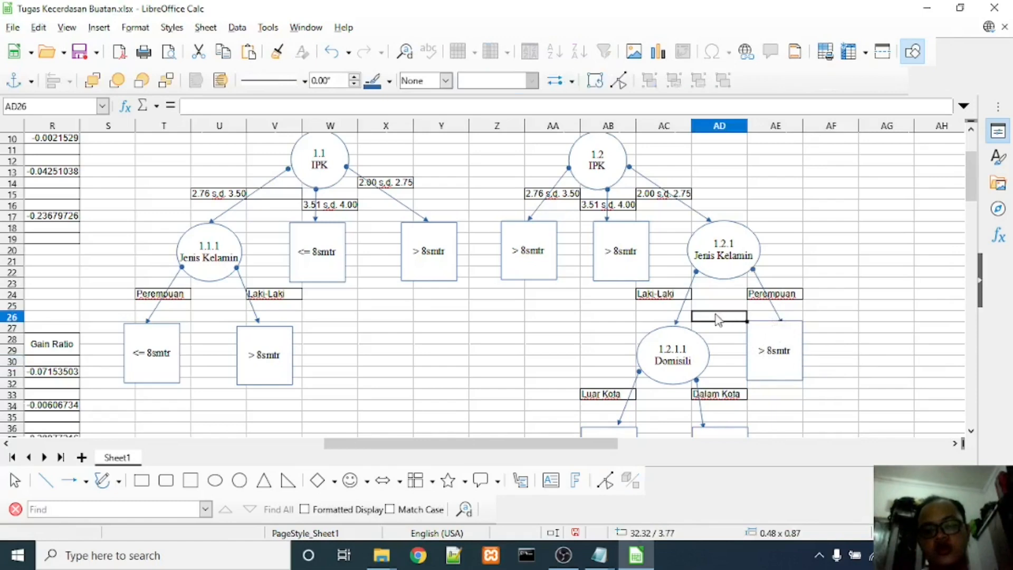
pyautogui.click(664, 344)
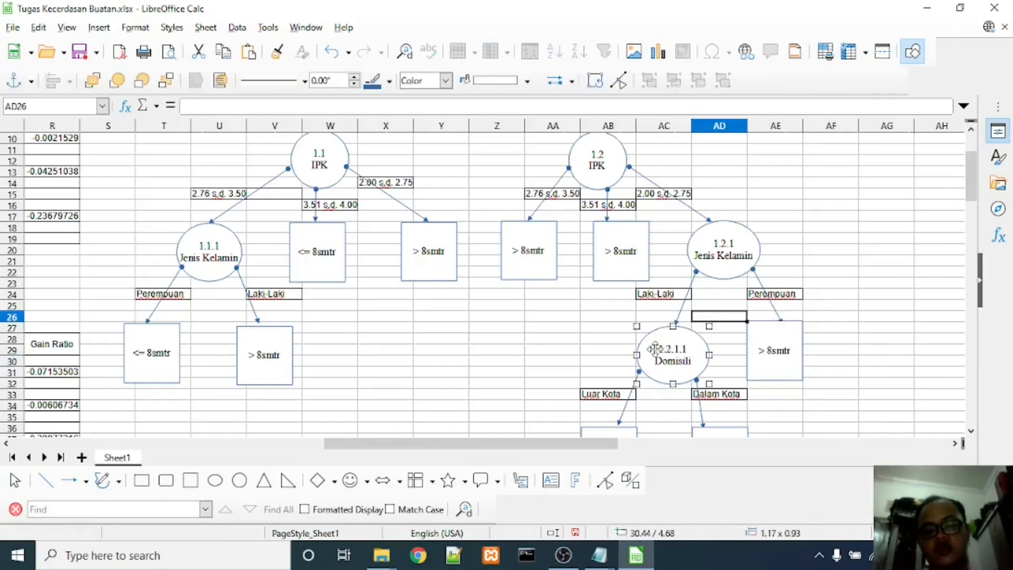
pyautogui.click(649, 296)
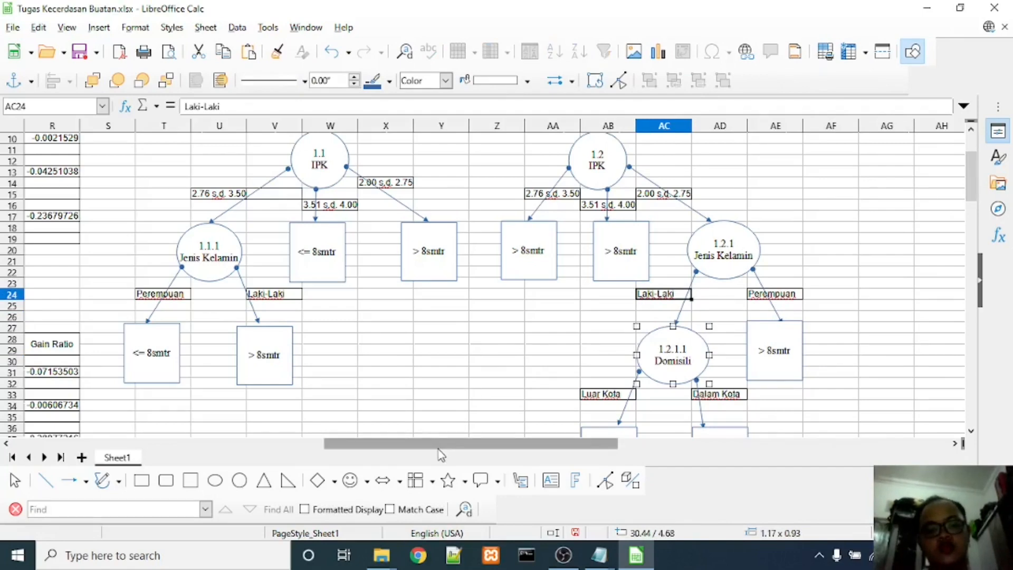
# - Return to the calculation tables and select the "Mencari Node Selanjutnya dari Node 1.2.1" heading in row 114
pyautogui.moveTo(439, 449); pyautogui.dragTo(275, 447)
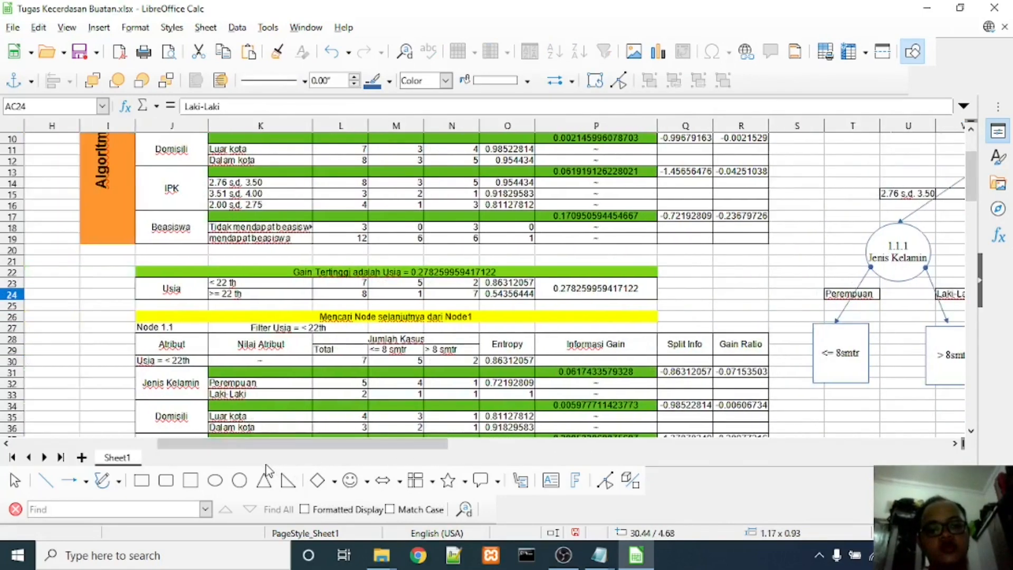
pyautogui.scroll(-3, 299, 312)
pyautogui.scroll(-13, 299, 311)
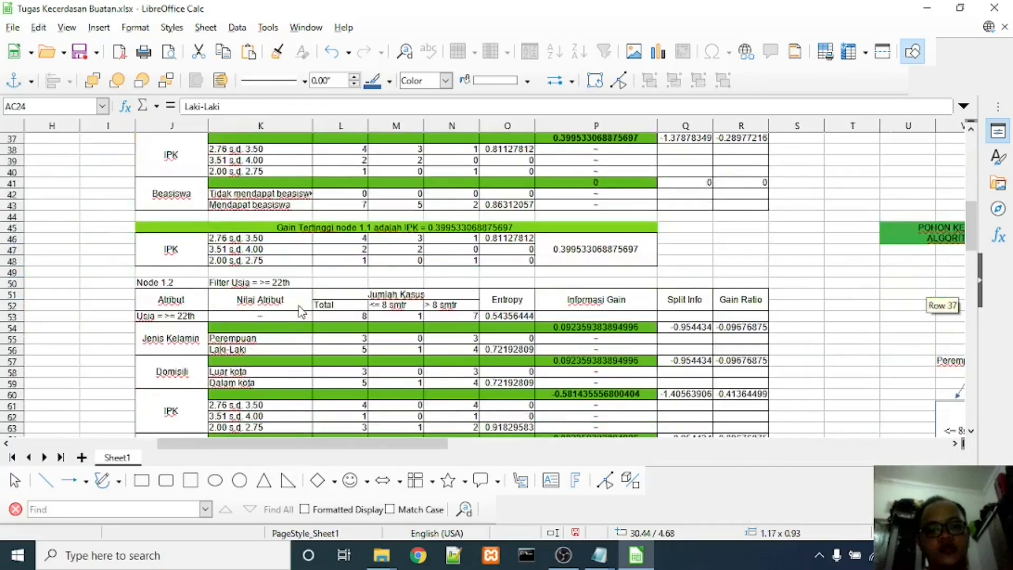
pyautogui.scroll(-8, 299, 312)
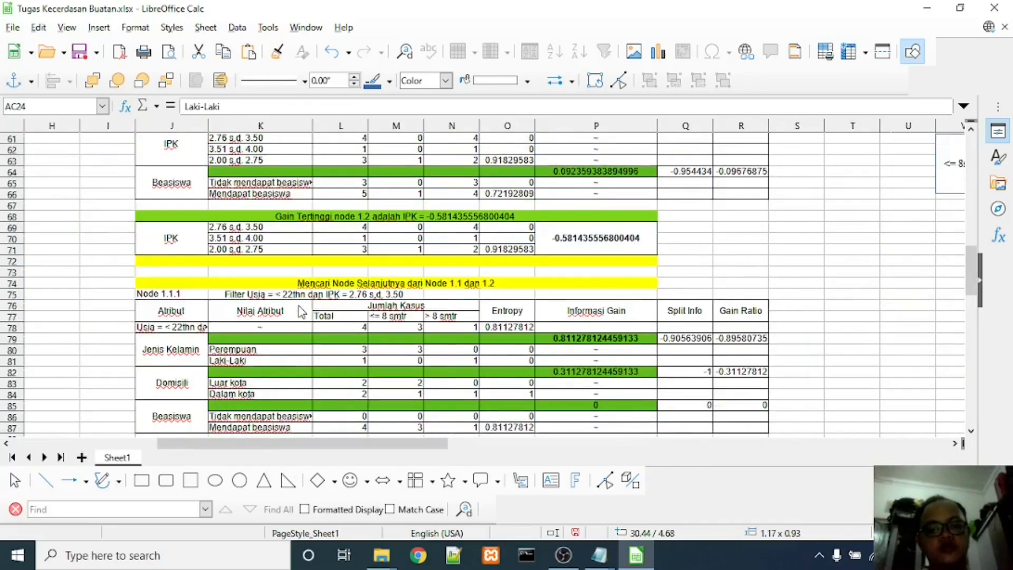
pyautogui.scroll(-4, 299, 305)
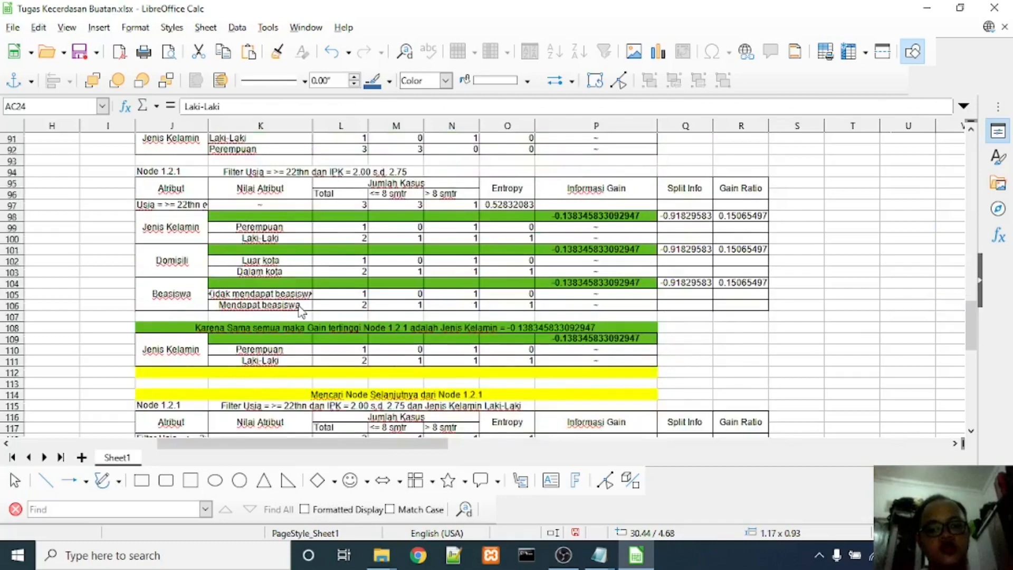
pyautogui.scroll(-2, 299, 312)
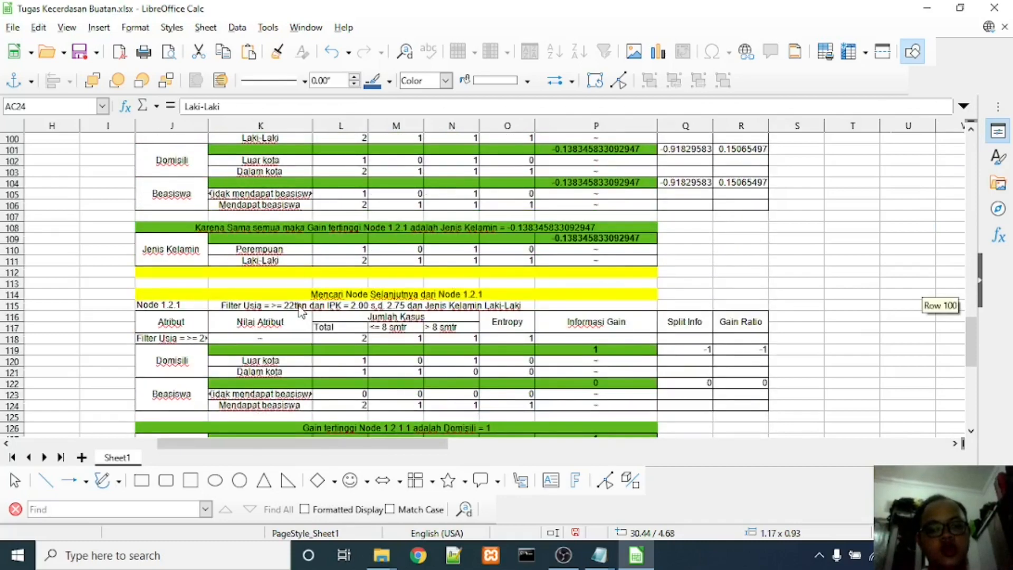
pyautogui.scroll(1, 301, 312)
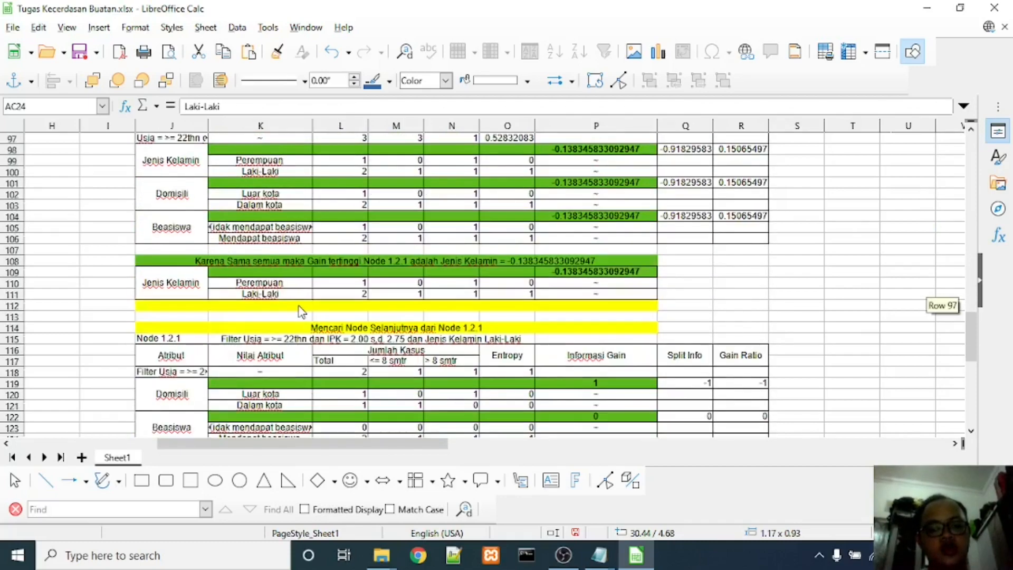
pyautogui.click(278, 328)
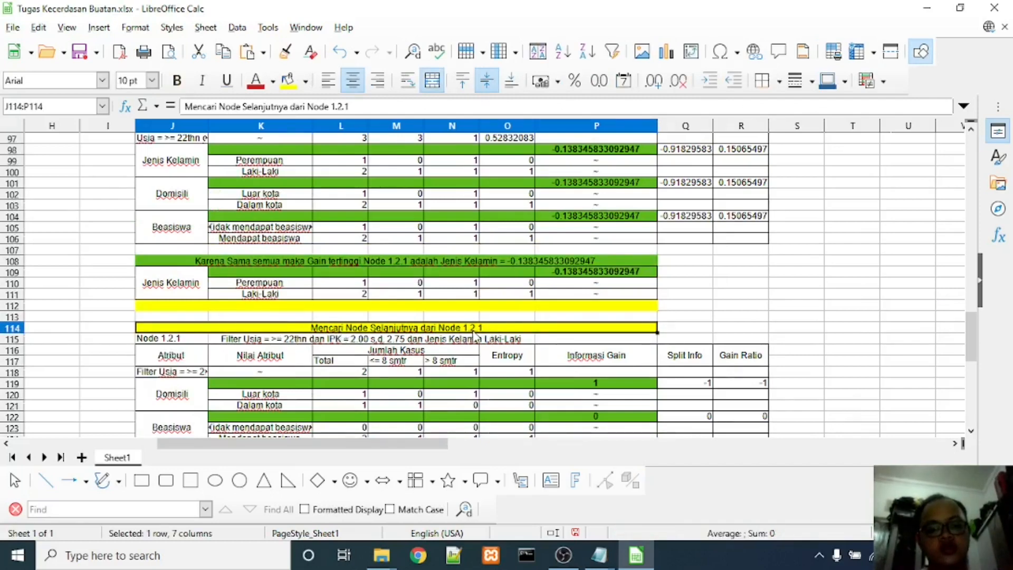
# - Check the filter description in K115 and highlight the matching filtered data rows in B114:G116
pyautogui.click(237, 342)
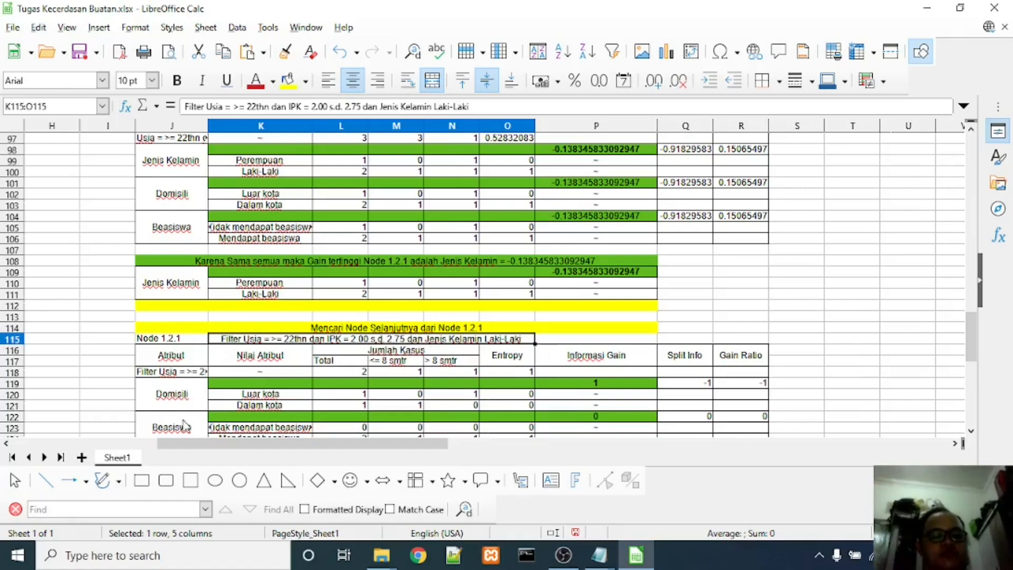
pyautogui.moveTo(185, 444); pyautogui.dragTo(38, 443)
pyautogui.moveTo(106, 326); pyautogui.dragTo(535, 353)
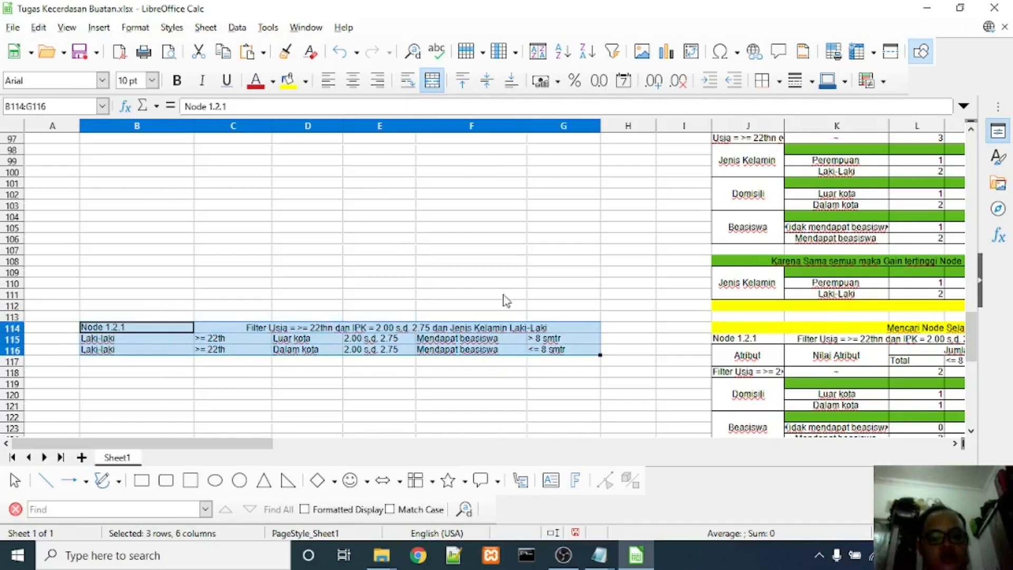
# - Mark example filter values in the main dataset: Usia >= 22th in C2, IPK 2.00 s.d. 2.75 in E10 and Laki-laki in B2
pyautogui.scroll(20, 506, 301)
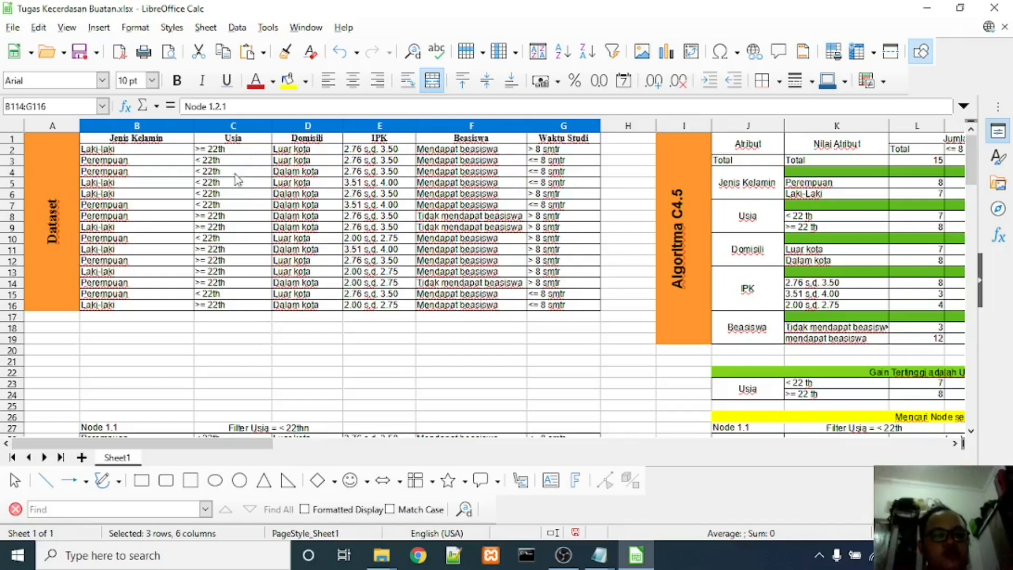
pyautogui.click(218, 151)
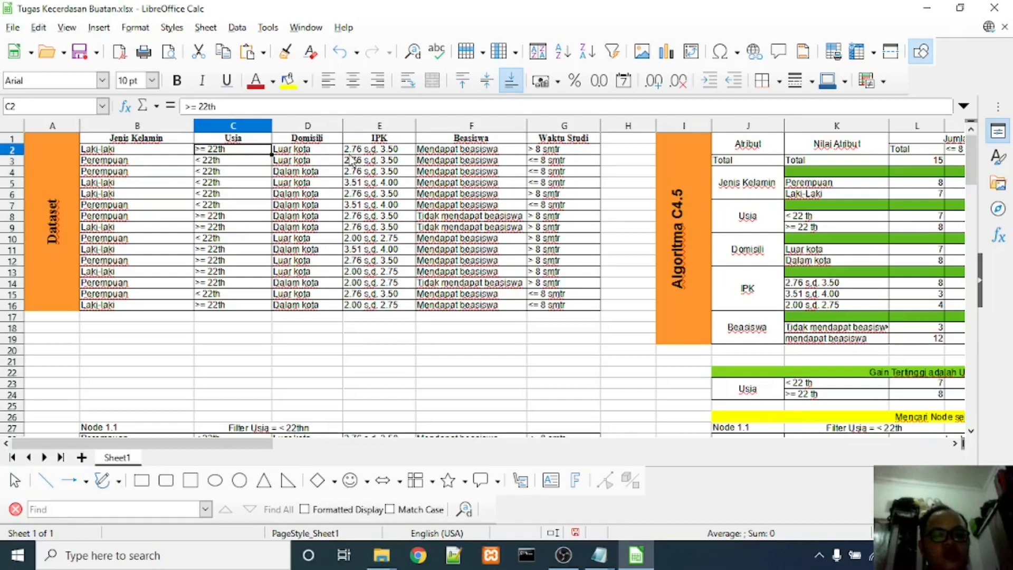
pyautogui.click(359, 240)
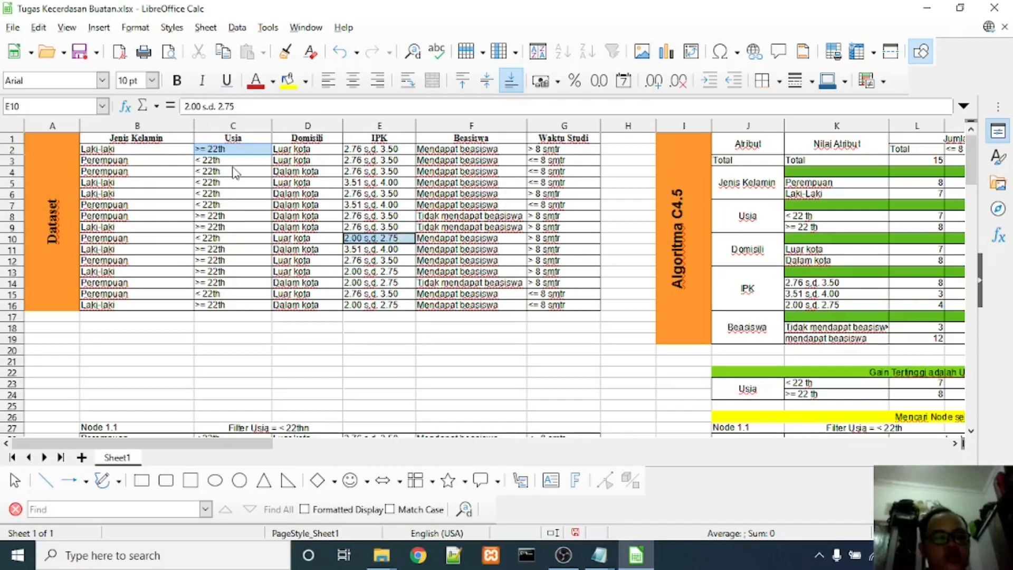
pyautogui.click(158, 152)
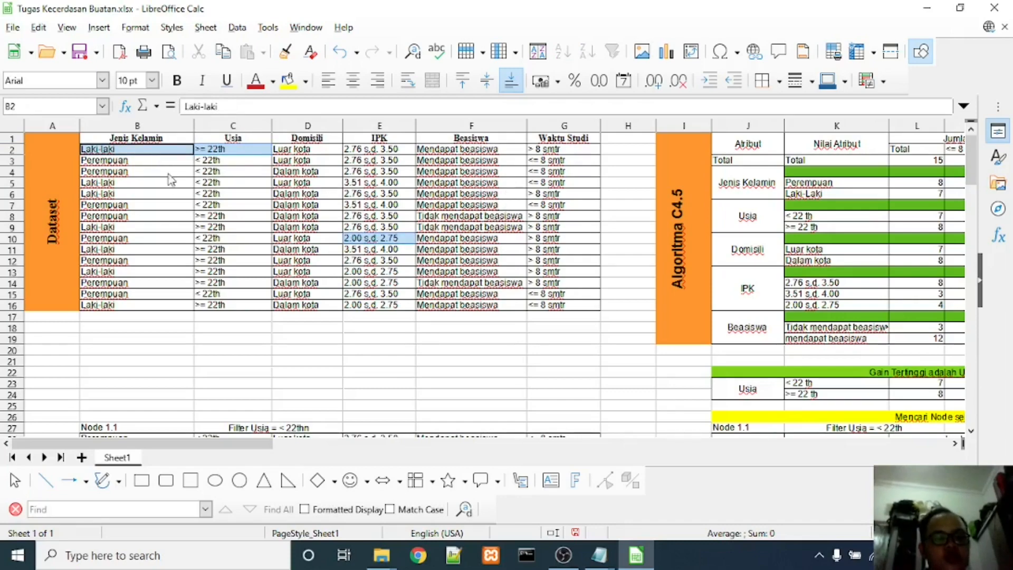
pyautogui.scroll(-3, 161, 195)
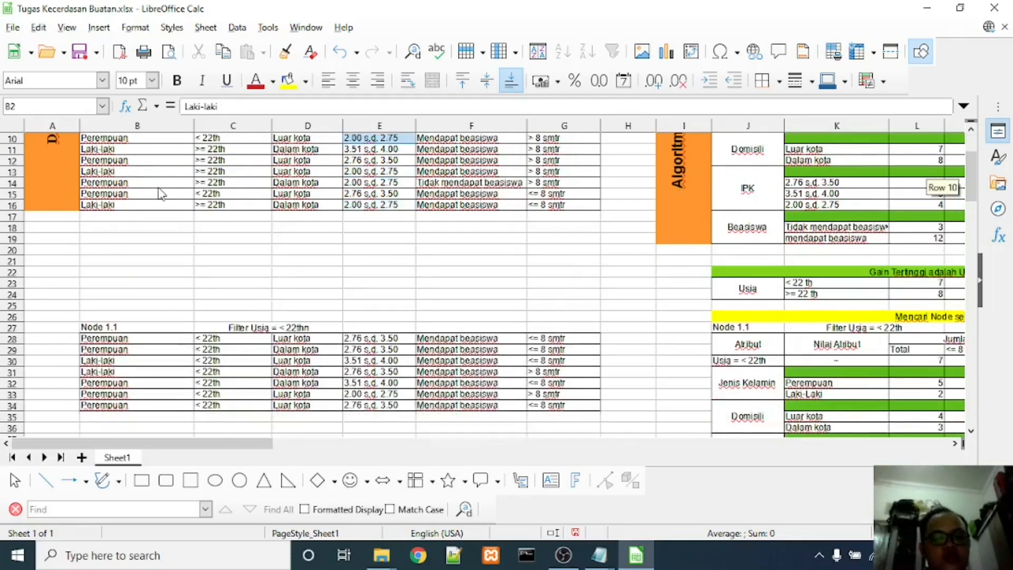
# - Return to the filtered data for Node 1.2.1 and select the Laki-laki value in B116
pyautogui.scroll(3, 161, 195)
pyautogui.scroll(-15, 161, 194)
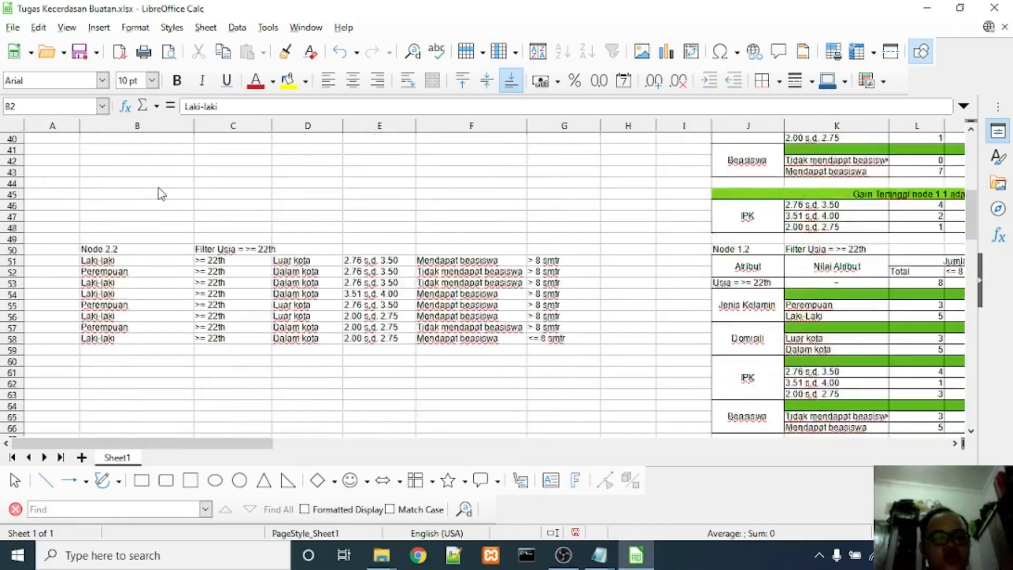
pyautogui.scroll(-11, 161, 194)
pyautogui.scroll(-8, 161, 194)
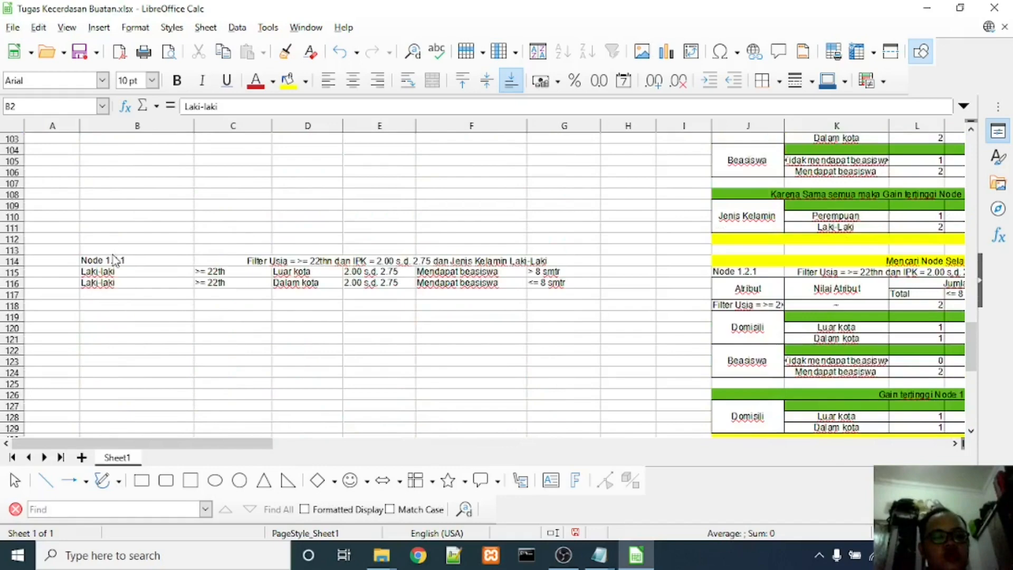
pyautogui.click(103, 283)
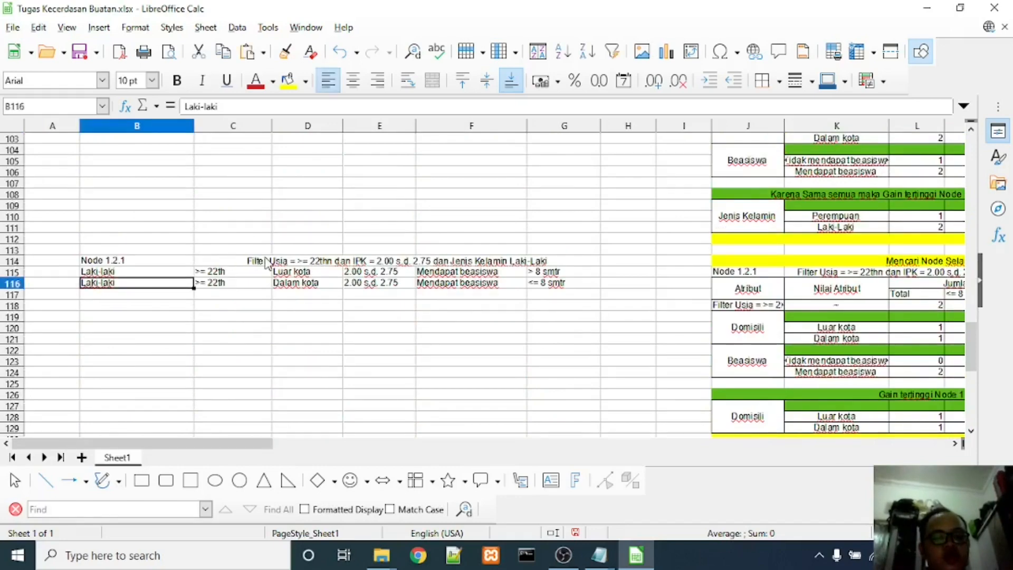
# - Check the Node 1.2 filter description in C93 and highlight its two Laki-laki rows, B94:G94 and B96:G96
pyautogui.scroll(6, 267, 264)
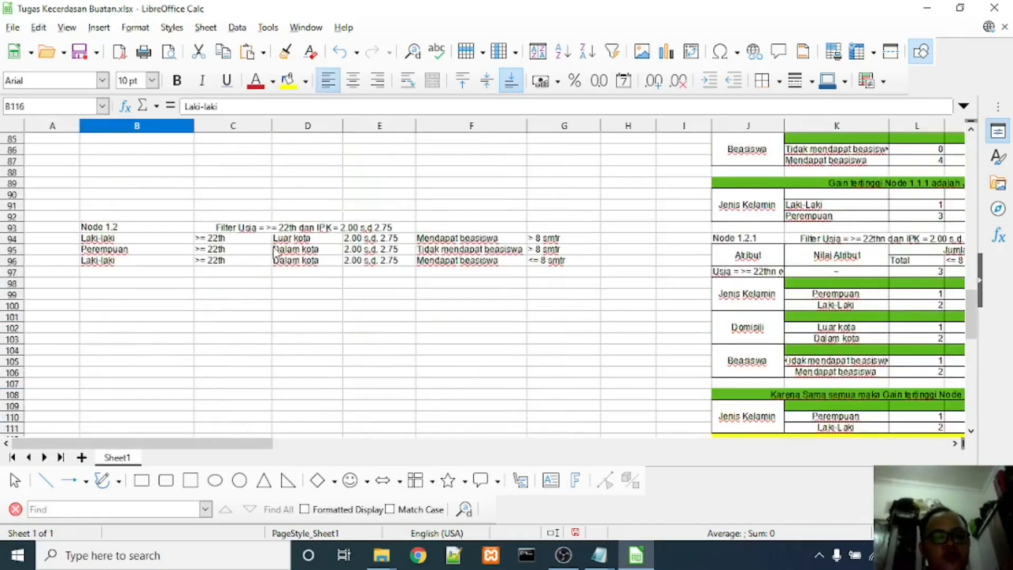
pyautogui.click(273, 231)
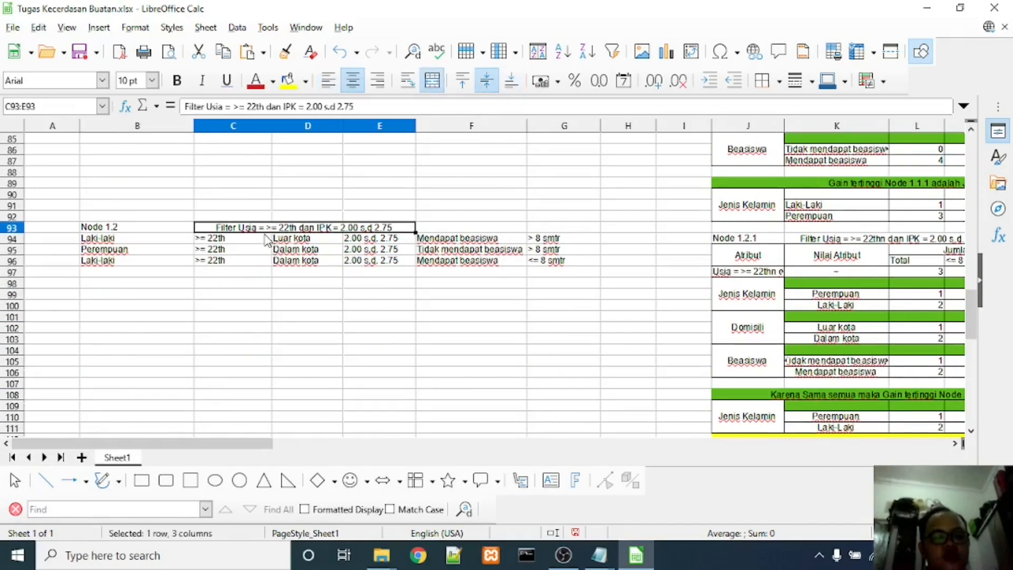
pyautogui.scroll(-1, 268, 240)
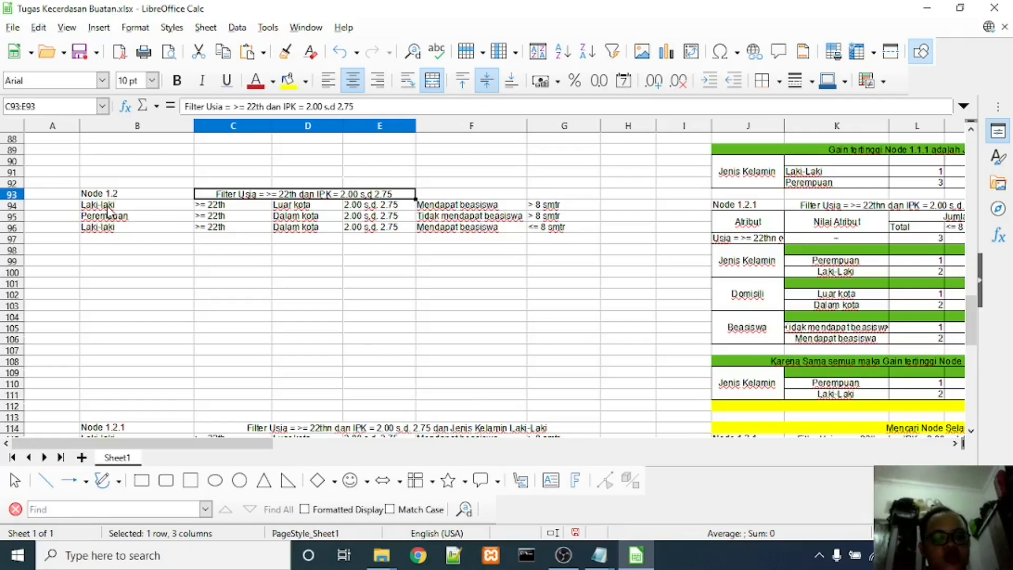
pyautogui.moveTo(204, 196)
pyautogui.mouseDown()
pyautogui.moveTo(174, 203)
pyautogui.moveTo(200, 204)
pyautogui.mouseUp()
pyautogui.click(165, 205)
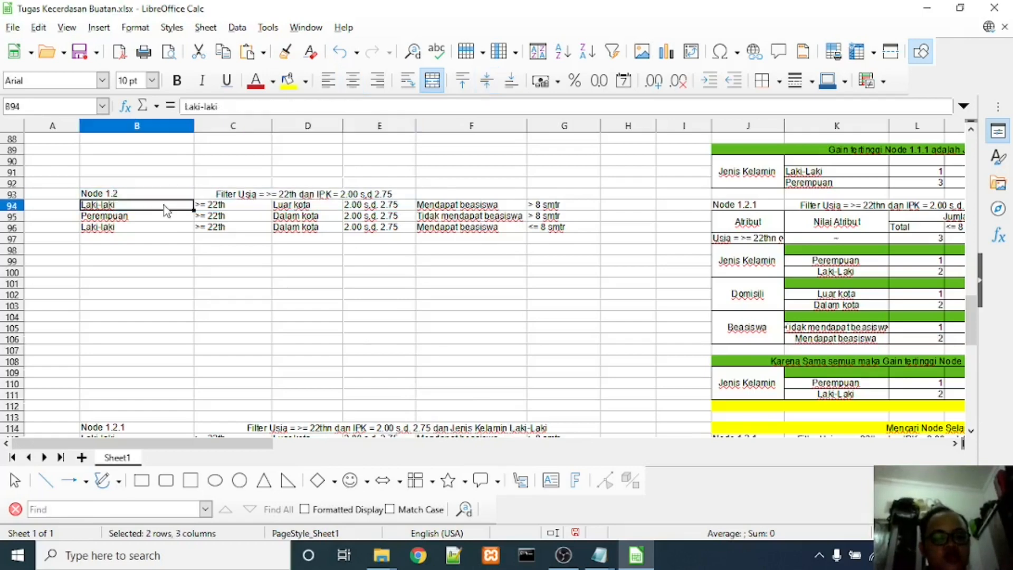
pyautogui.keyDown('shift'); pyautogui.click(547, 206); pyautogui.keyUp('shift')
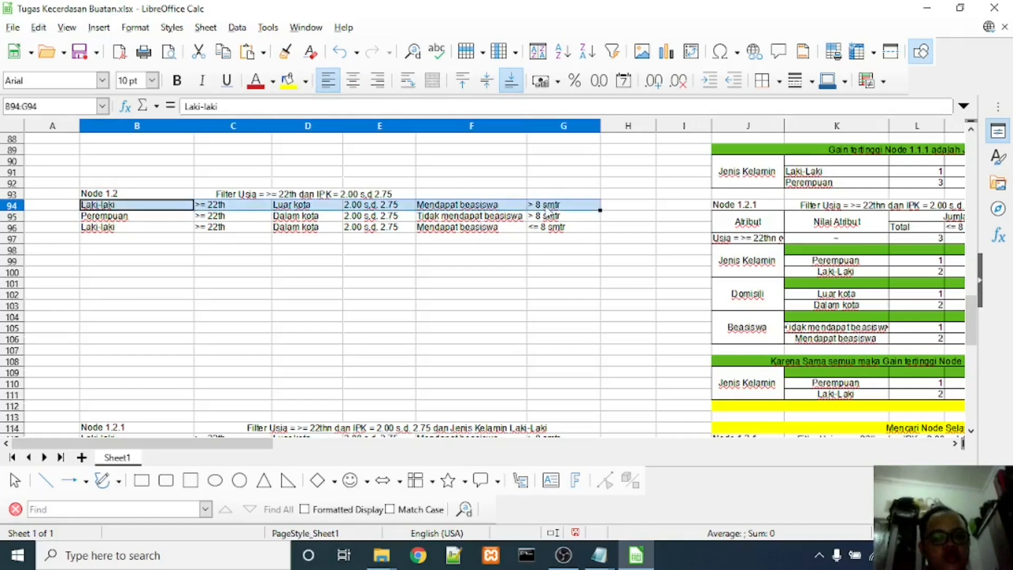
pyautogui.keyDown('ctrl'); pyautogui.click(546, 228); pyautogui.keyUp('ctrl')
pyautogui.keyDown('ctrl'); pyautogui.moveTo(547, 237); pyautogui.dragTo(159, 233); pyautogui.keyUp('ctrl')
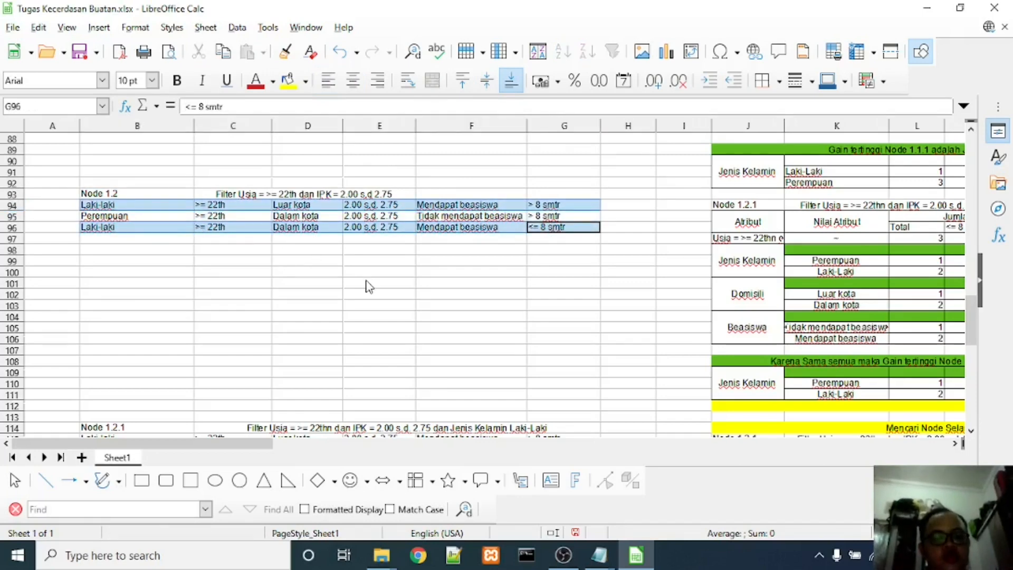
# - Highlight the header row J116:R117, from Atribut to Gain Ratio, in the calculation table following Node 1.2.1
pyautogui.scroll(-4, 368, 287)
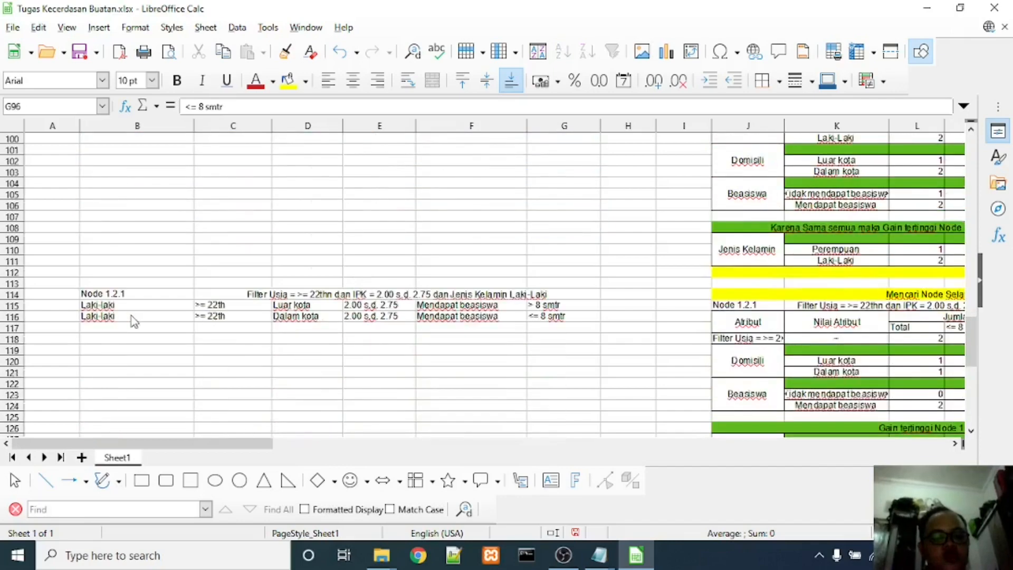
pyautogui.moveTo(149, 445); pyautogui.dragTo(321, 447)
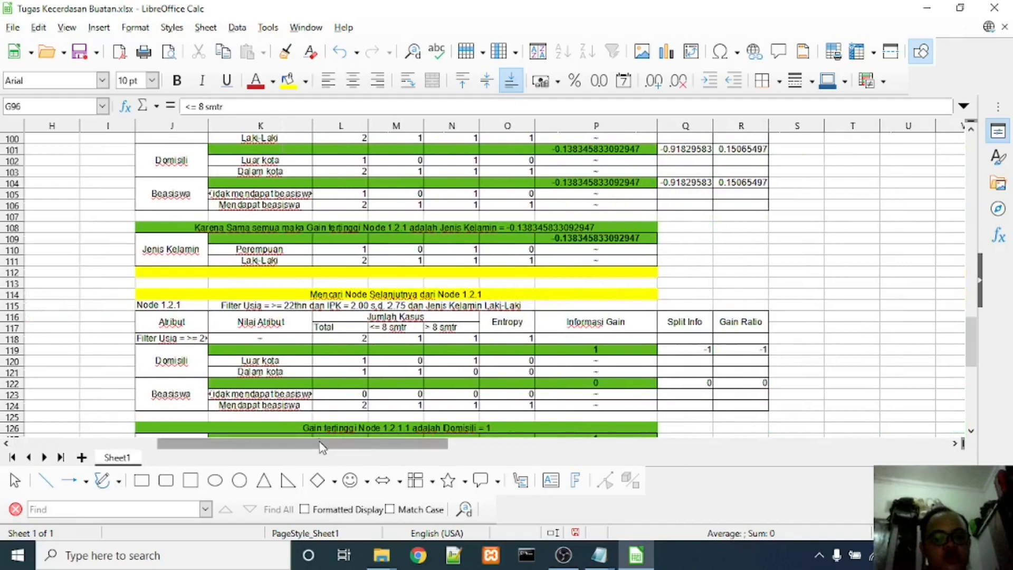
pyautogui.click(159, 323)
pyautogui.hotkey('shift', 'Right')
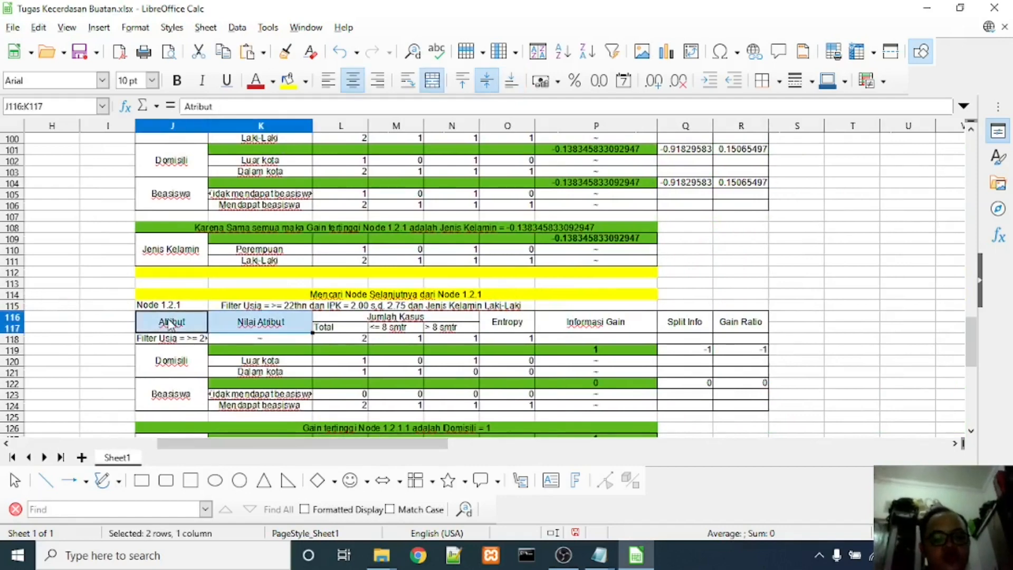
pyautogui.hotkey('shift', 'Right')
pyautogui.hotkey('shift', 'Right')
pyautogui.hotkey('shift', 'Right')
pyautogui.hotkey('shift', 'Right')
pyautogui.hotkey('shift', 'Right')
pyautogui.hotkey('shift', 'Right')
pyautogui.hotkey('shift', 'Right')
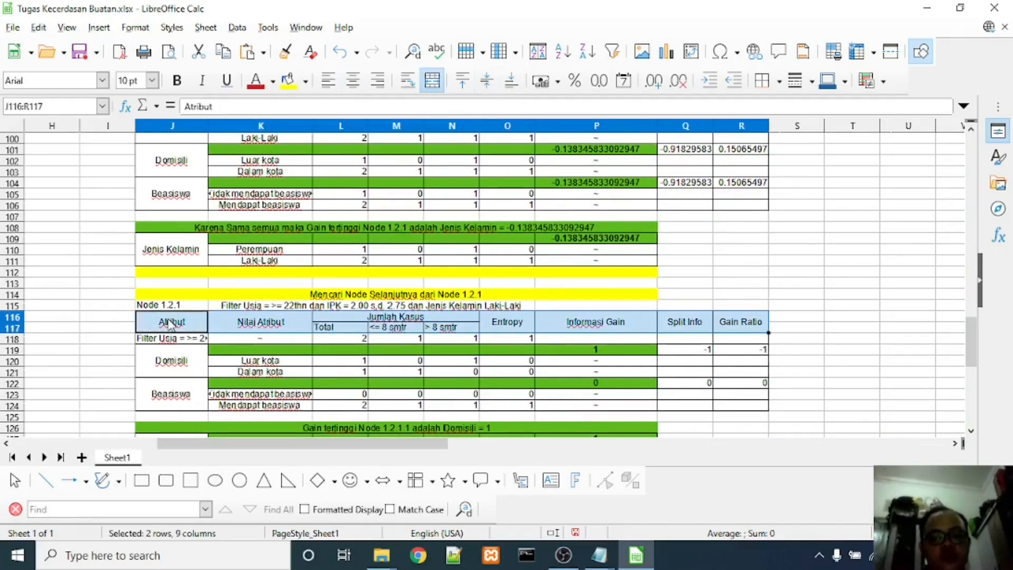
# - Examine the filter label in J118, its Total count in L118, and the Domisili and Beasiswa attributes below it
pyautogui.press('Down')
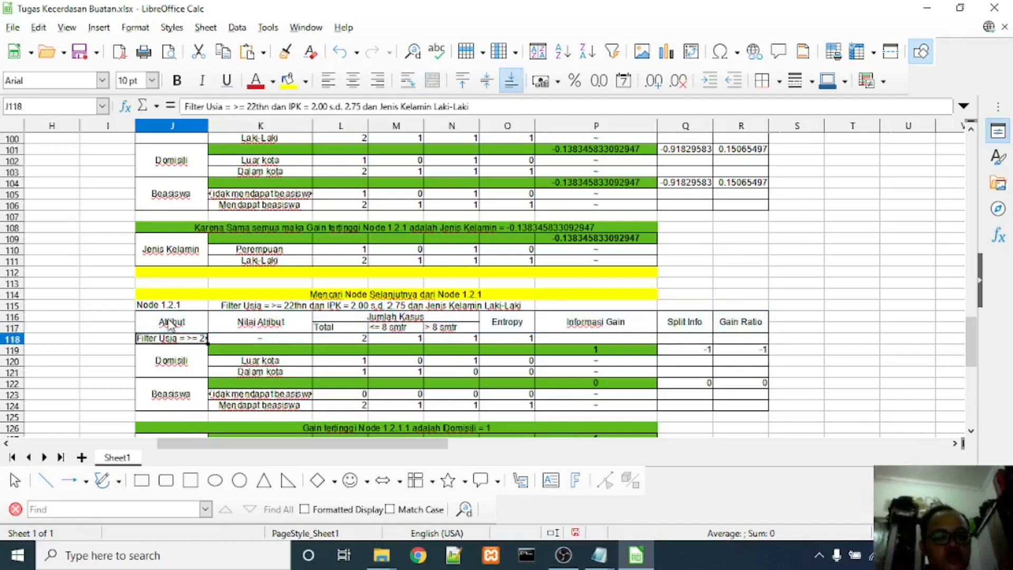
pyautogui.press('Right')
pyautogui.press('Right')
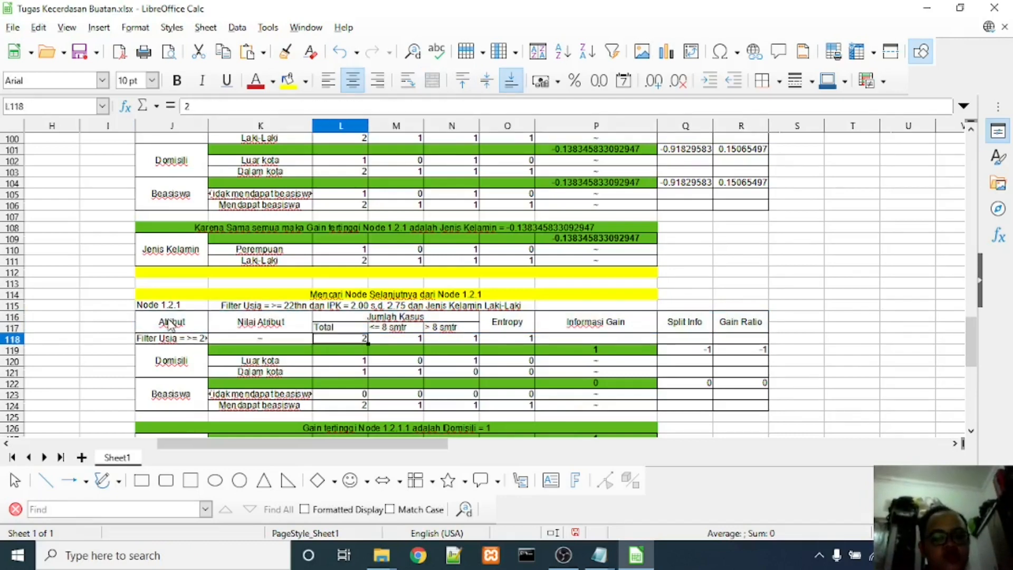
pyautogui.press('Left')
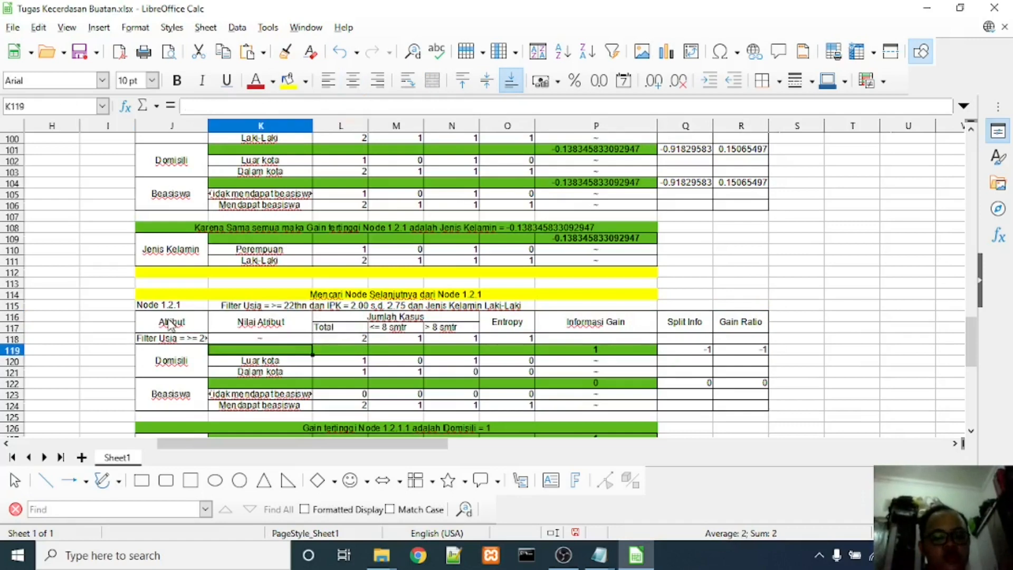
pyautogui.press('Left')
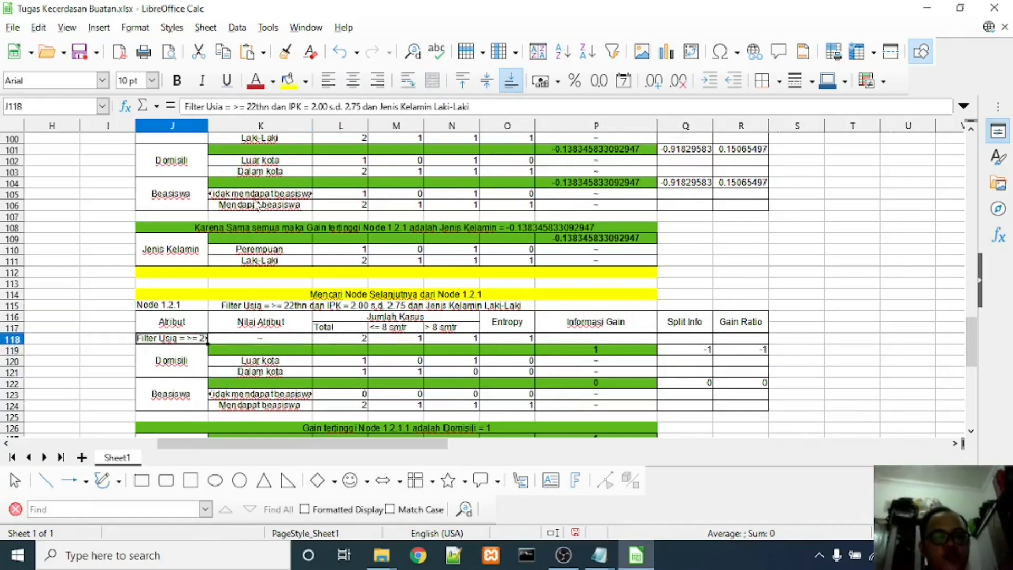
pyautogui.press('Down')
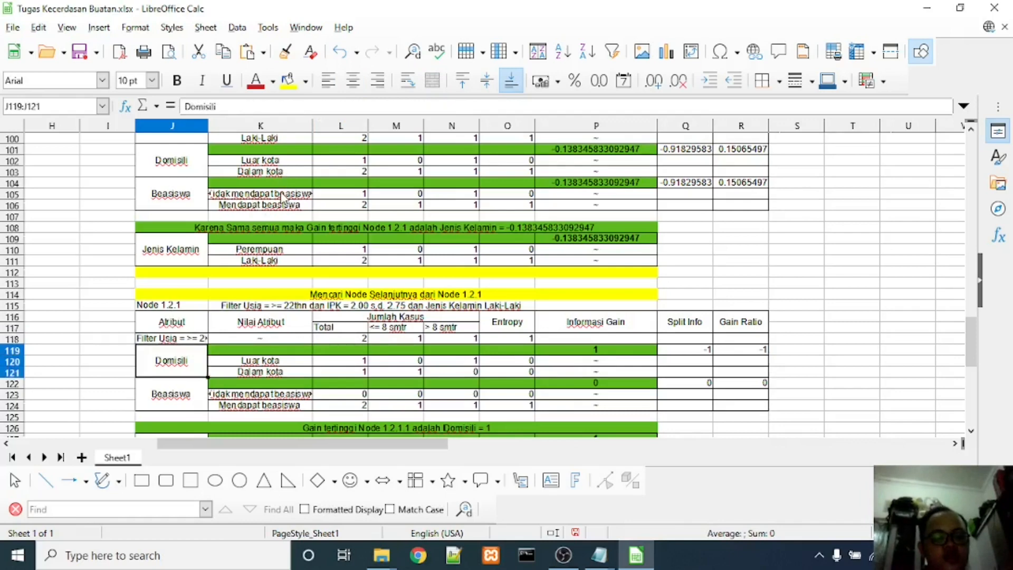
pyautogui.press('Down')
pyautogui.press('Up')
pyautogui.press('Up')
pyautogui.press('Down')
pyautogui.press('Down')
pyautogui.press('Up')
pyautogui.press('Up')
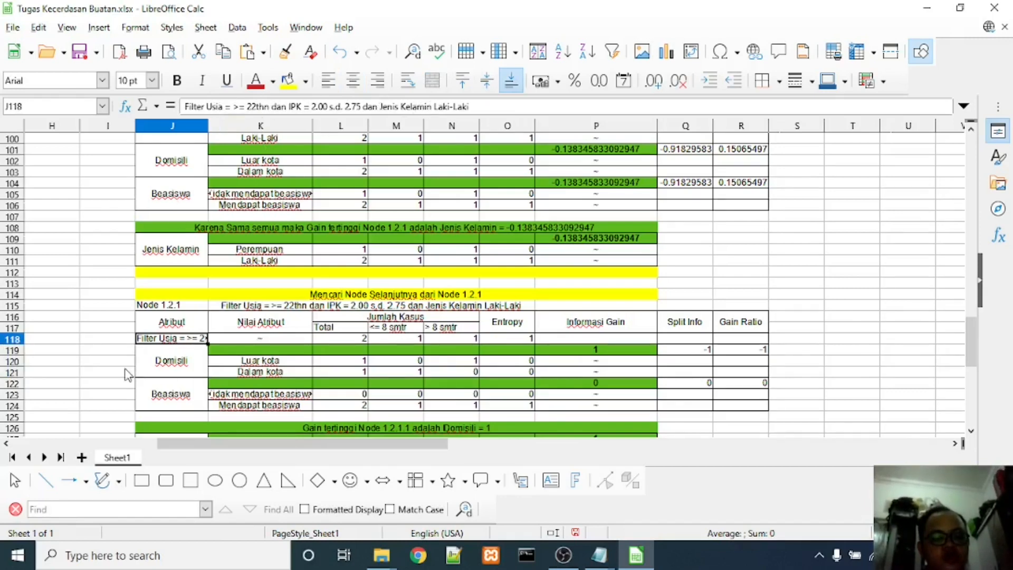
# - Review the attribute columns of the main dataset, and return to the filtered Node 1.2.1 rows and their calculation table
pyautogui.scroll(10, 79, 343)
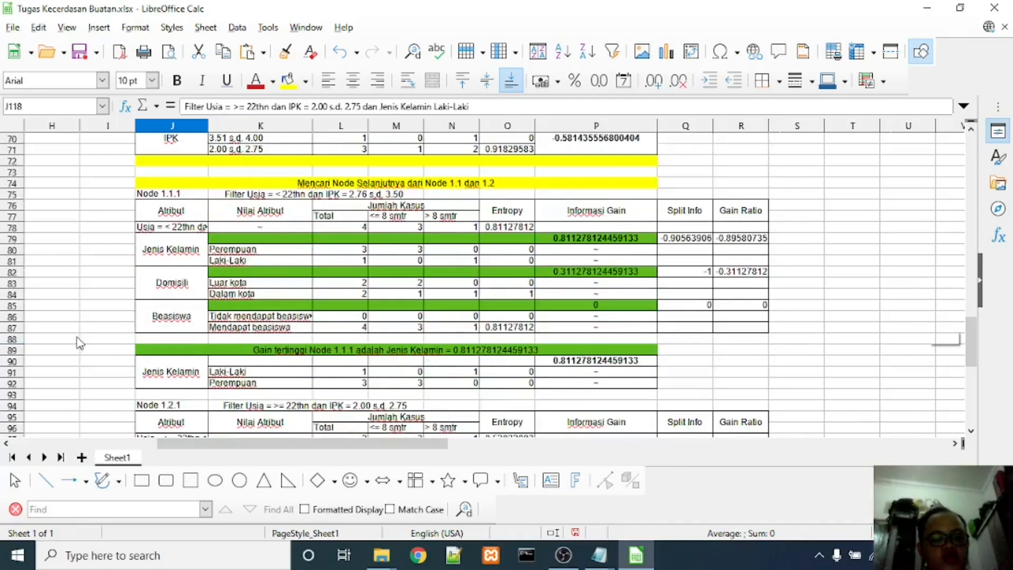
pyautogui.scroll(20, 79, 344)
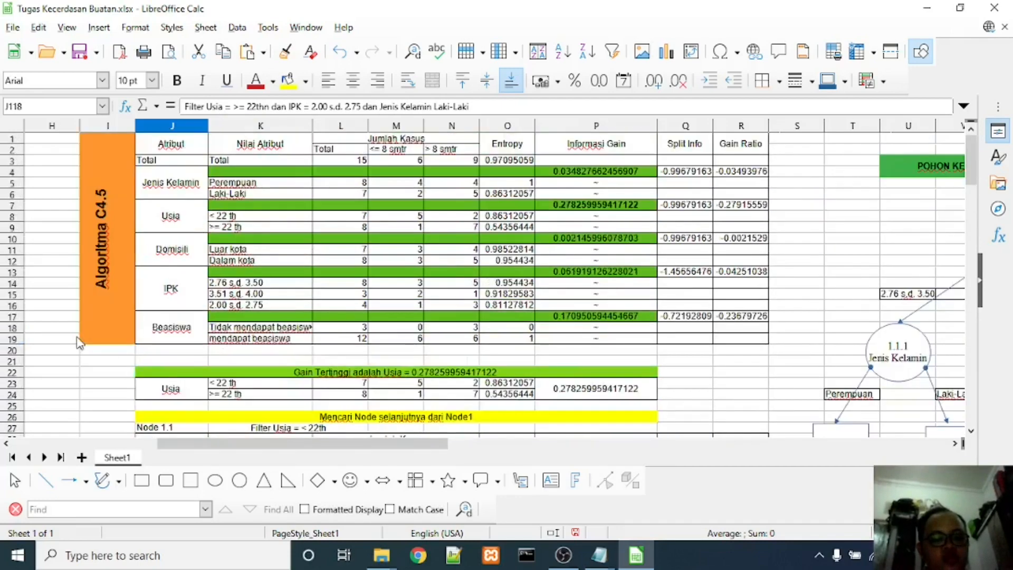
pyautogui.moveTo(164, 442); pyautogui.dragTo(36, 452)
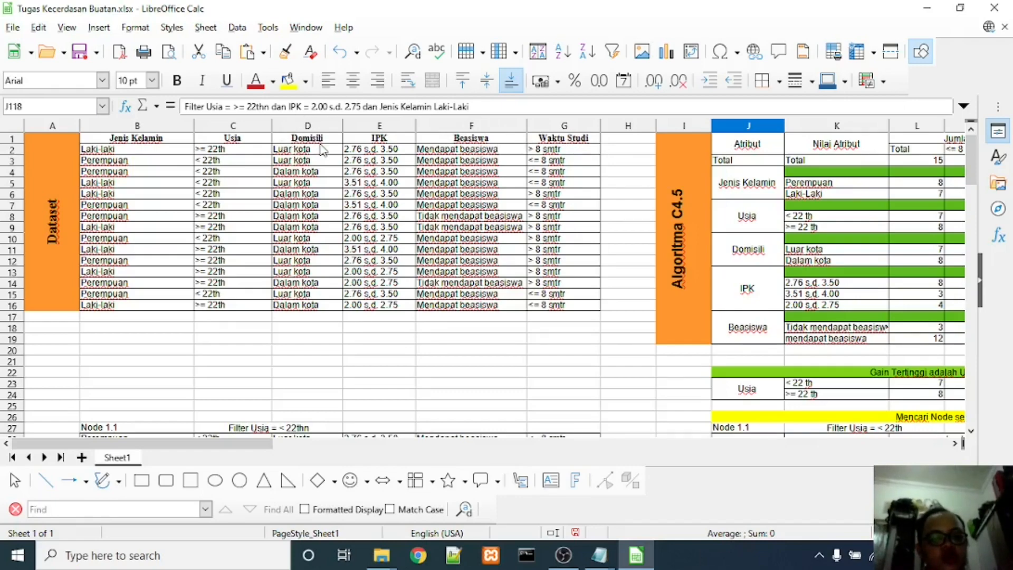
pyautogui.scroll(-20, 322, 150)
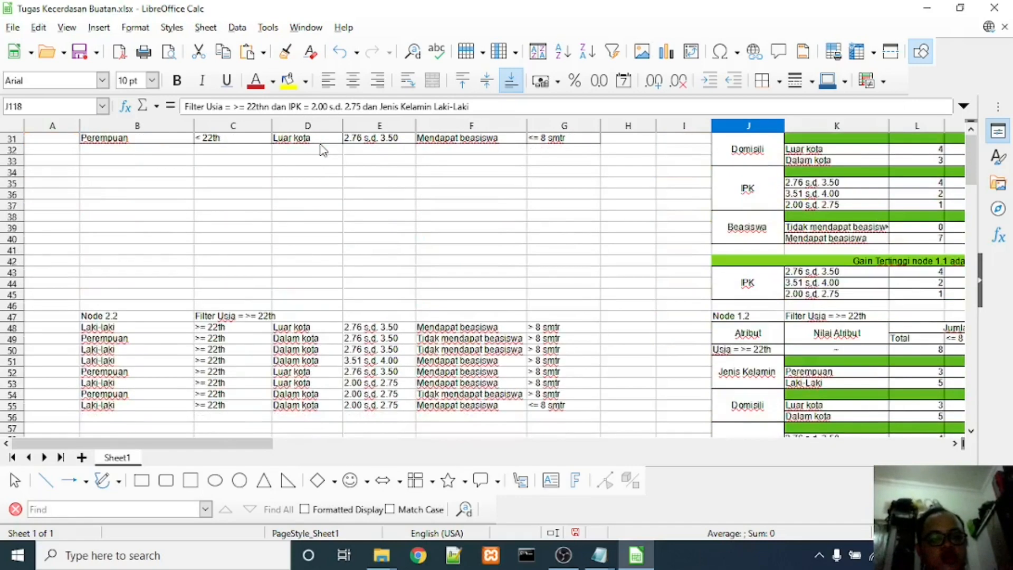
pyautogui.scroll(-13, 323, 150)
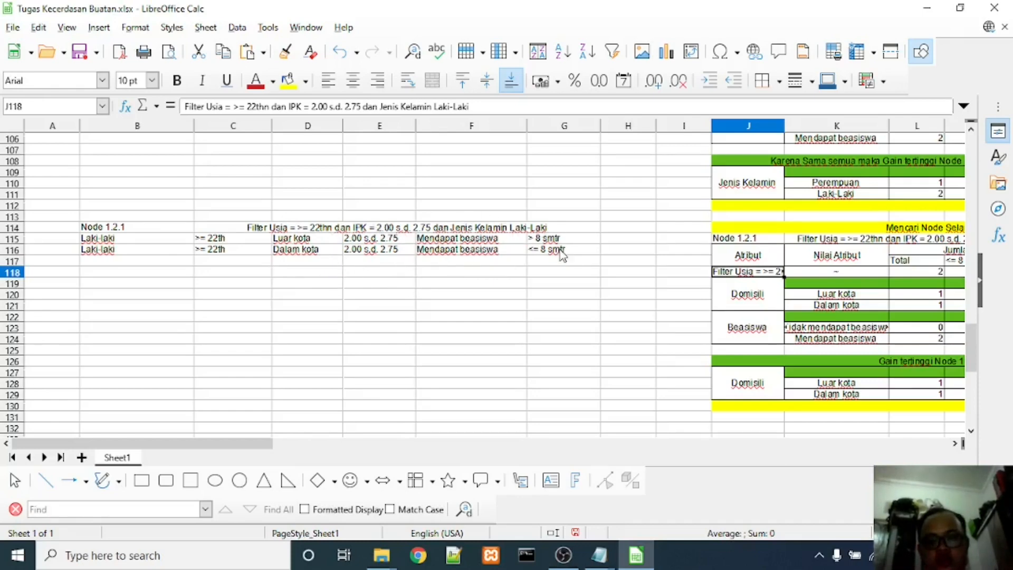
pyautogui.moveTo(198, 445); pyautogui.dragTo(305, 445)
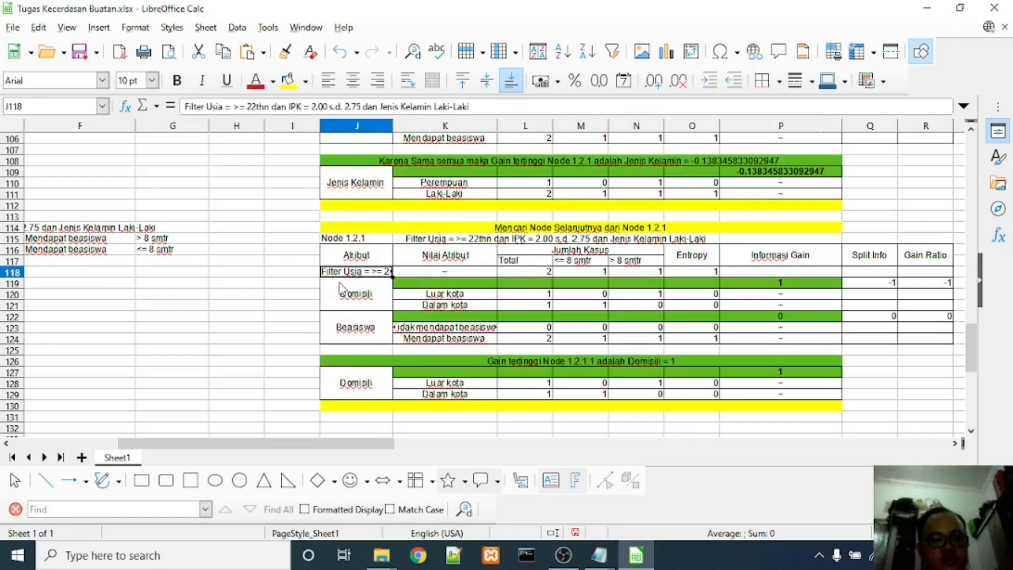
# - Inspect the filter row's case counts in L118, M118 and N118 against the Total, <= 8 smtr and > 8 smtr headings
pyautogui.click(510, 271)
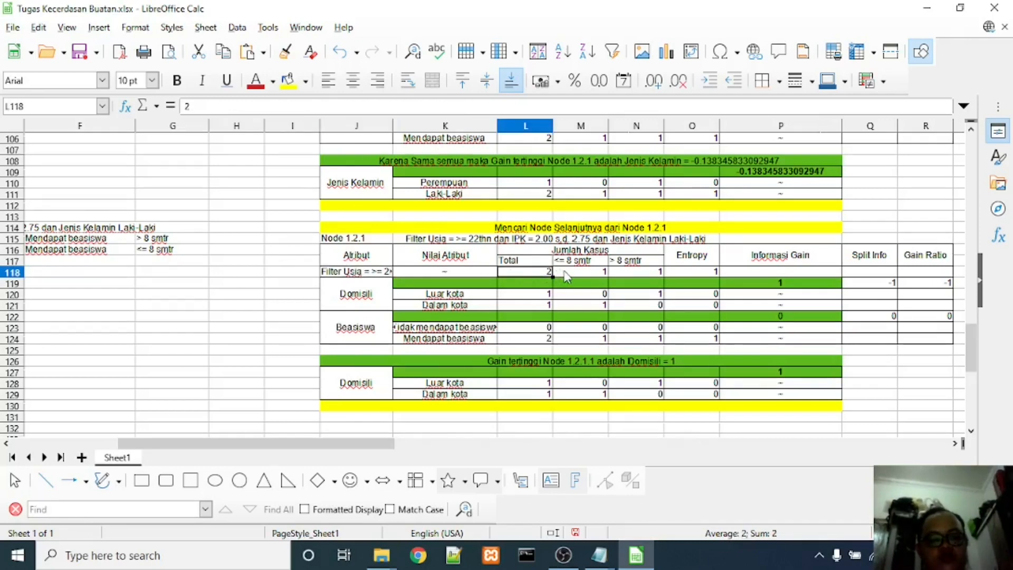
pyautogui.click(377, 276)
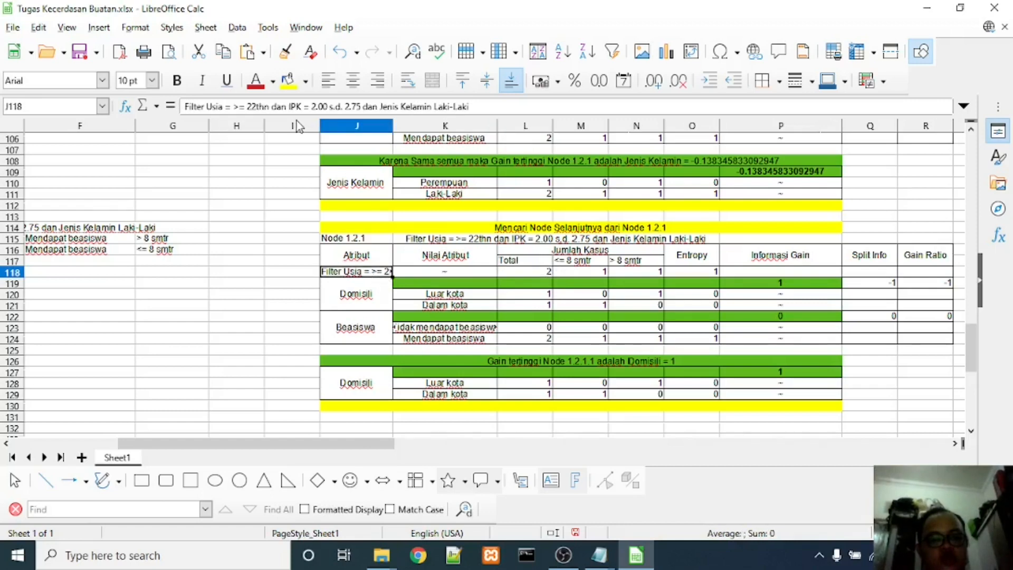
pyautogui.moveTo(546, 274); pyautogui.dragTo(590, 279)
pyautogui.click(590, 278)
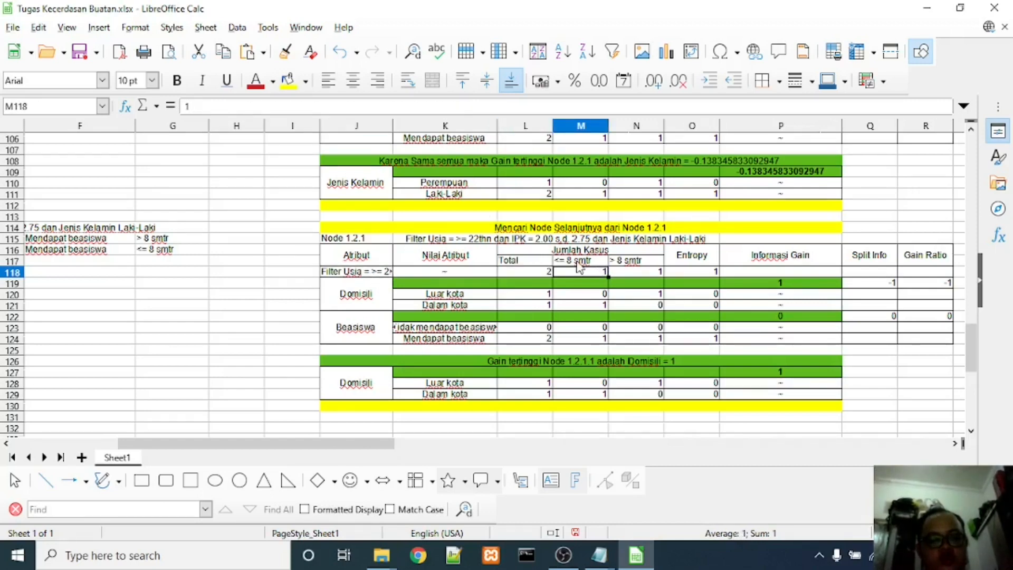
pyautogui.click(579, 263)
pyautogui.click(621, 264)
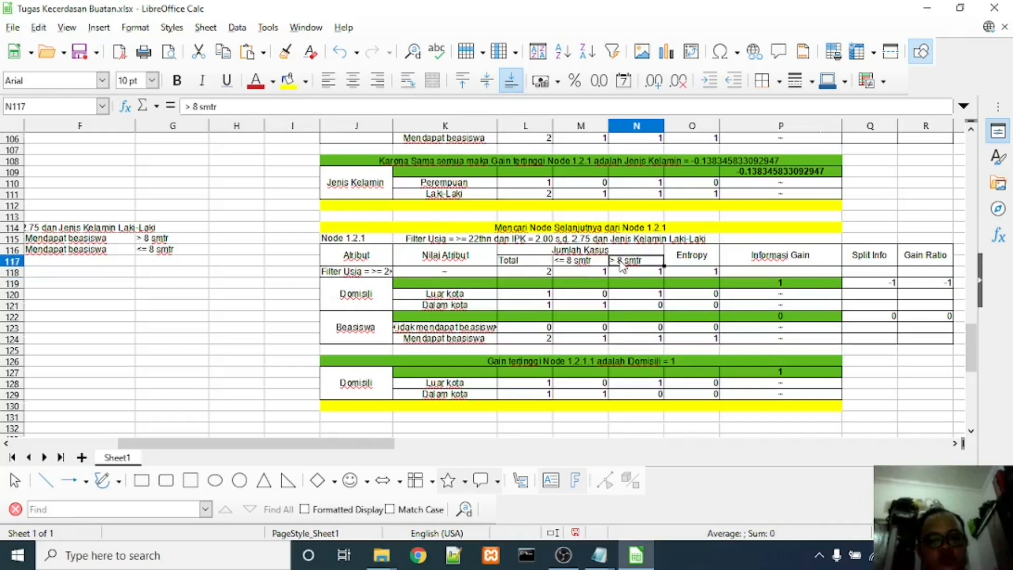
pyautogui.click(575, 264)
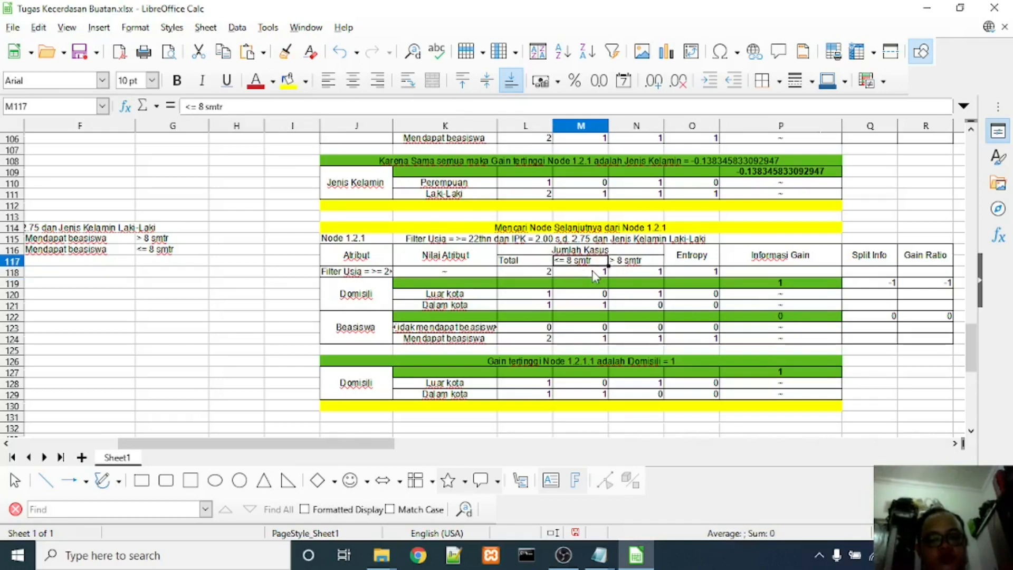
pyautogui.click(620, 271)
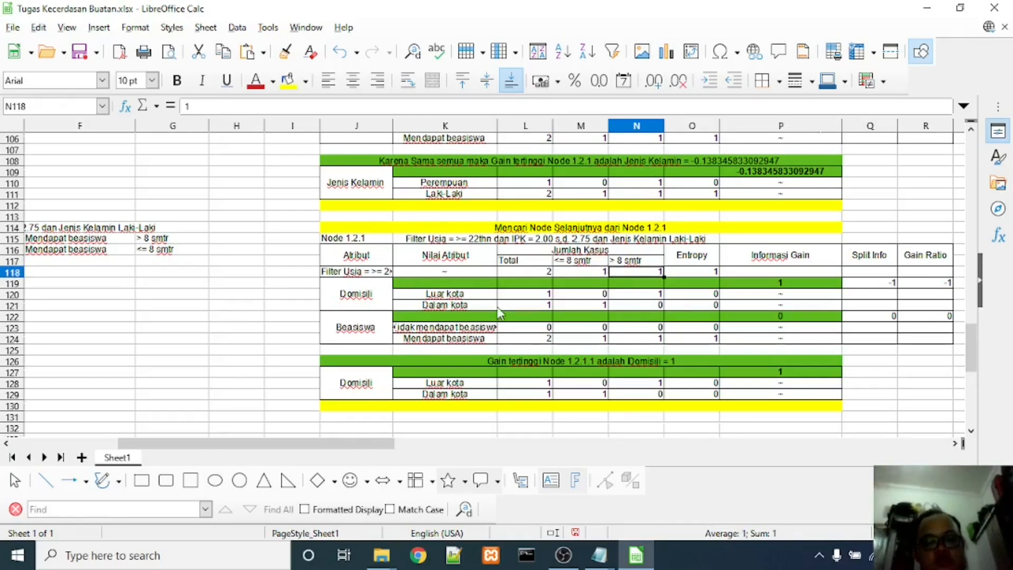
# - Select the Domisili attribute in J119 and highlight the <= 8 smtr and > 8 smtr counts in M120:N123
pyautogui.moveTo(299, 285); pyautogui.dragTo(335, 299)
pyautogui.click(346, 300)
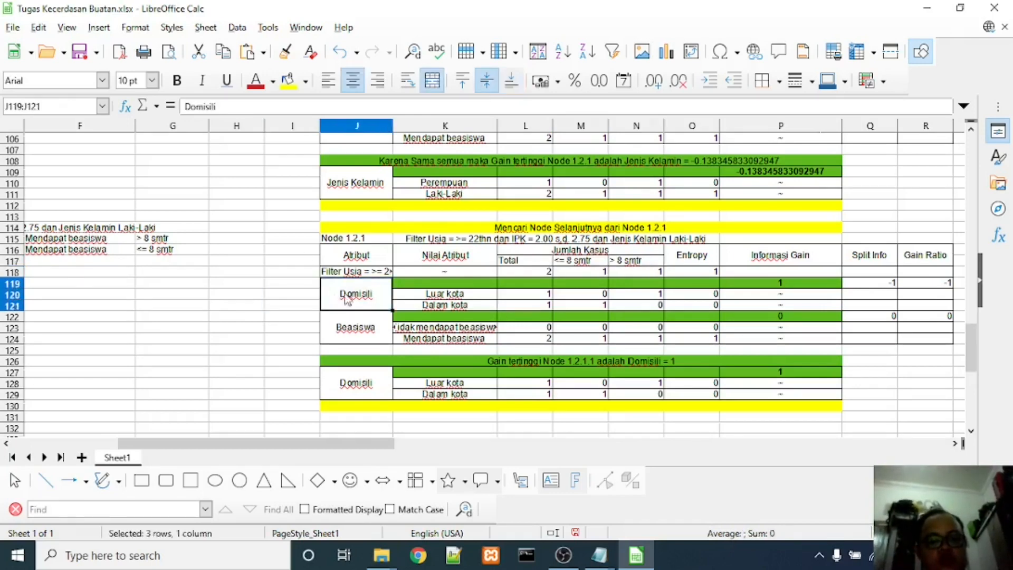
pyautogui.click(593, 295)
pyautogui.hotkey('shift', 'Right')
pyautogui.hotkey('shift', 'Down')
pyautogui.hotkey('shift', 'Down')
pyautogui.hotkey('shift', 'Down')
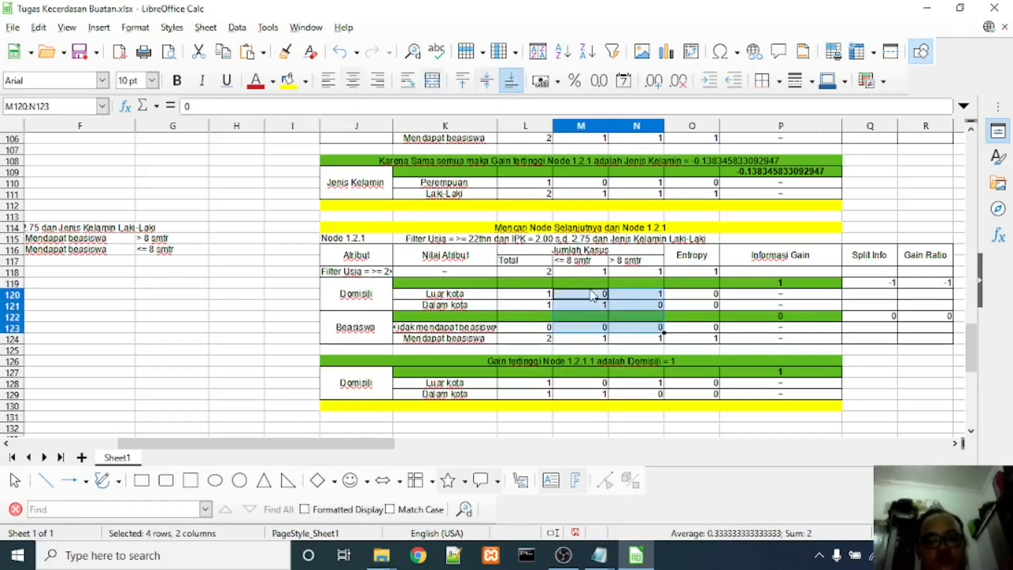
# - Check the Entropy formula in O118, highlight the Entropy column O118:O124, and select the Informasi Gain cell P118
pyautogui.press('Right')
pyautogui.press('Right')
pyautogui.press('Up')
pyautogui.press('Up')
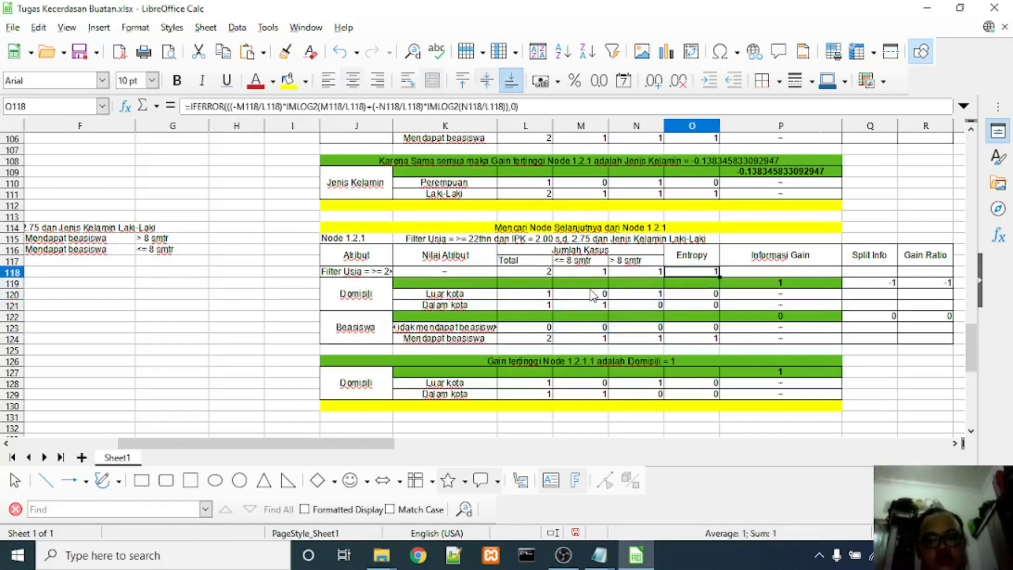
pyautogui.hotkey('shift', 'Down')
pyautogui.hotkey('shift', 'Down')
pyautogui.hotkey('shift', 'Down')
pyautogui.hotkey('shift', 'Down')
pyautogui.hotkey('shift', 'Down')
pyautogui.hotkey('shift', 'Down')
pyautogui.press('Right')
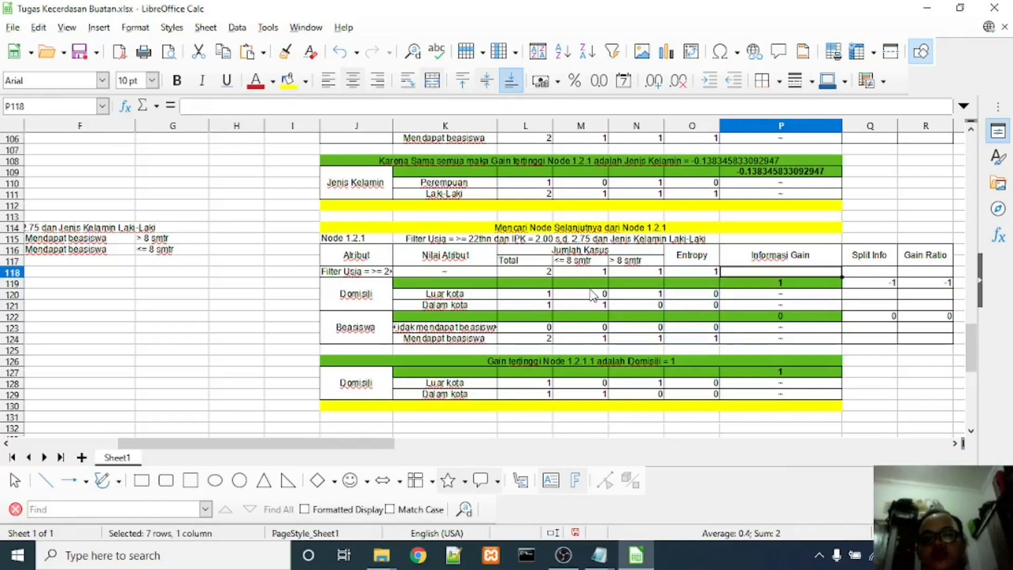
# - Compare the Informasi Gain formulas of Domisili in P119 and Beasiswa in P122, then return to P119
pyautogui.hotkey('shift', 'Down')
pyautogui.press('Down')
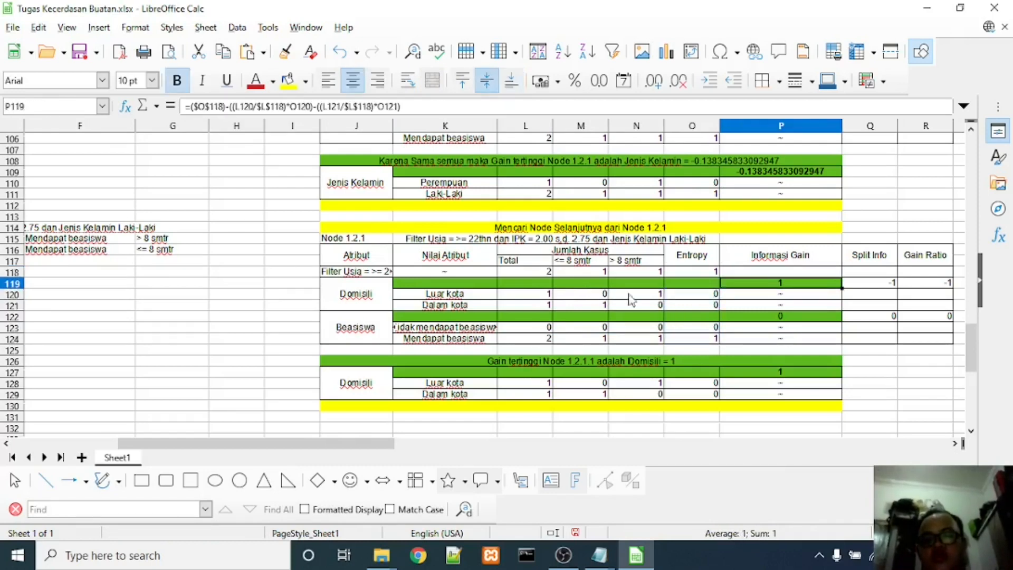
pyautogui.keyDown('ctrl'); pyautogui.click(788, 317); pyautogui.keyUp('ctrl')
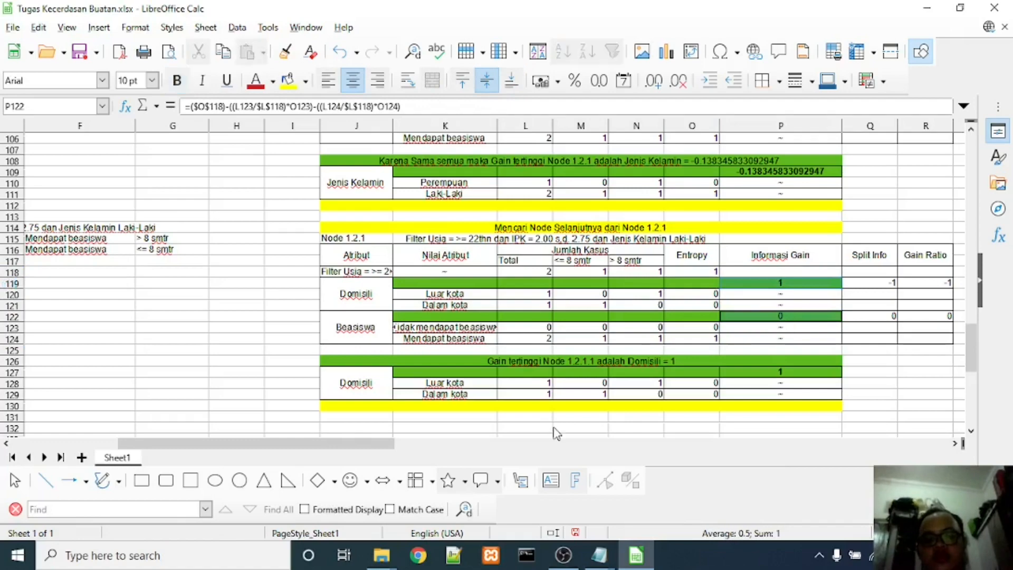
pyautogui.moveTo(364, 444); pyautogui.dragTo(409, 443)
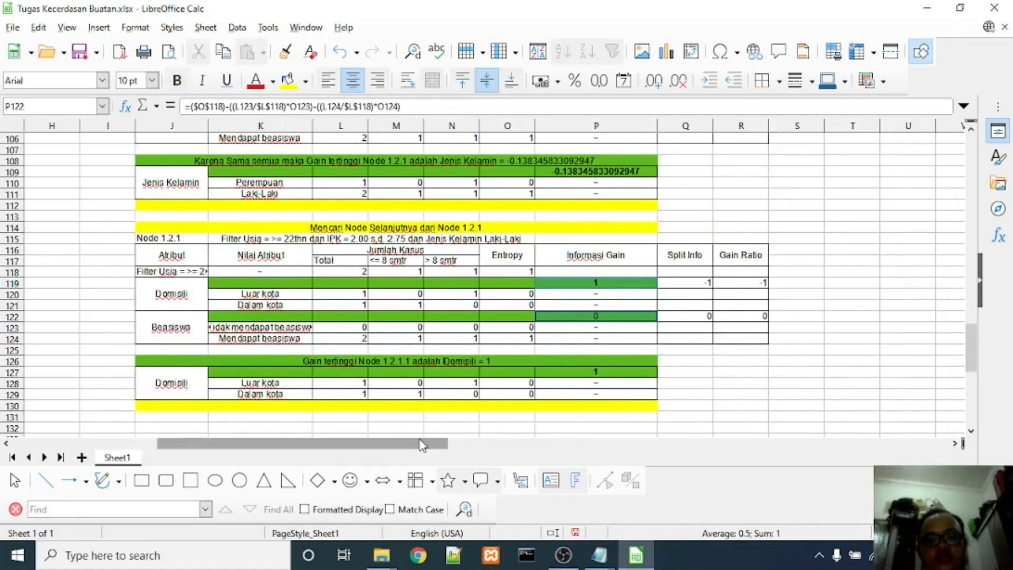
pyautogui.click(594, 294)
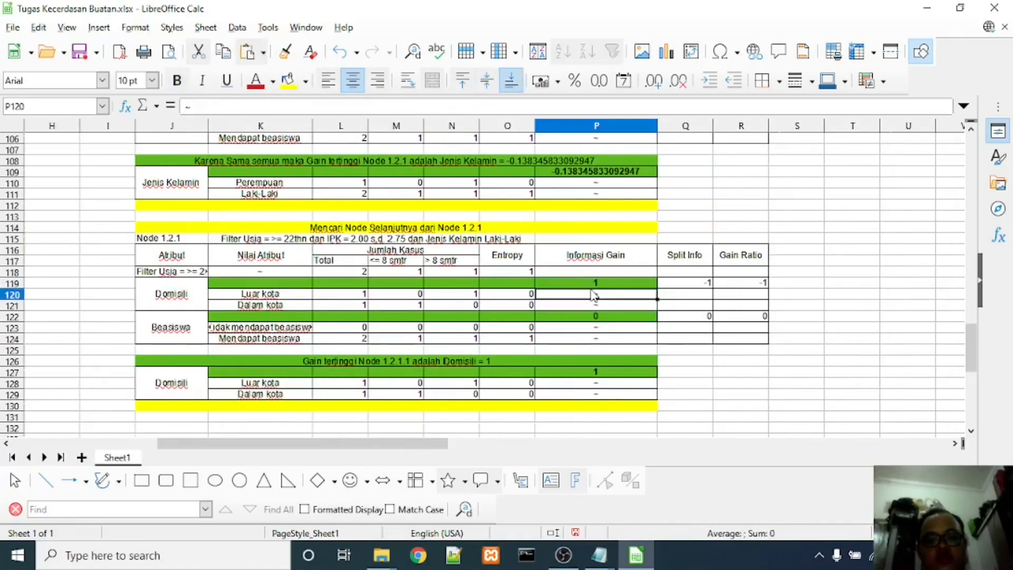
pyautogui.press('Up')
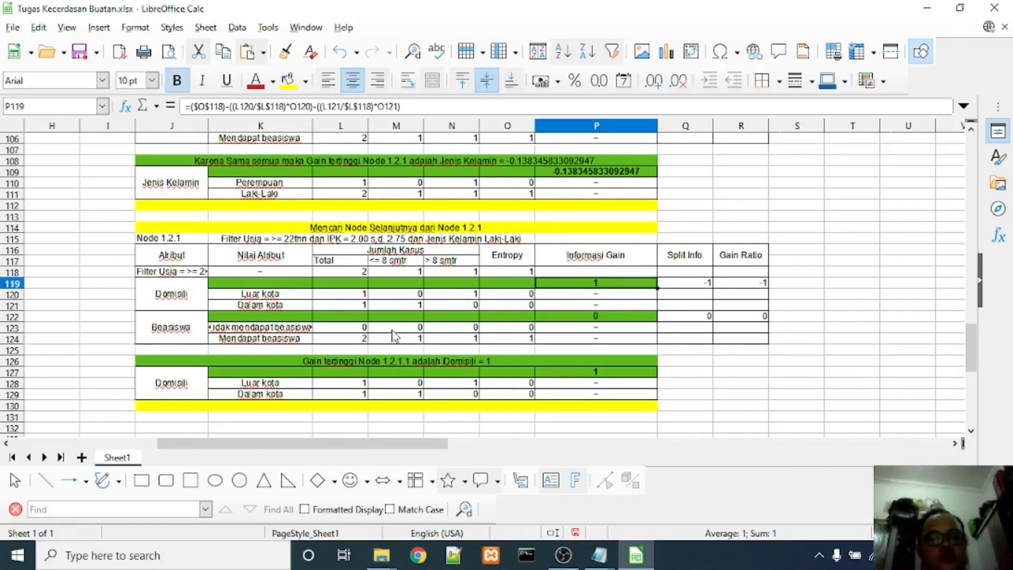
# - Relate the Node 1.2.1.1 highest-gain heading in J126:P126 to the Domisili attribute in J119 and its gain in P119
pyautogui.click(312, 359)
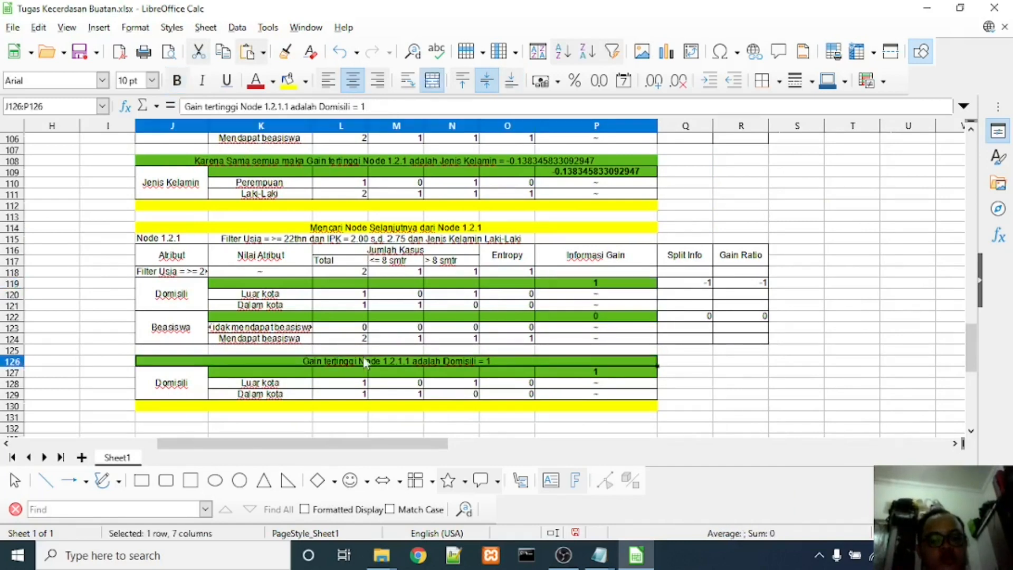
pyautogui.click(584, 288)
pyautogui.click(169, 304)
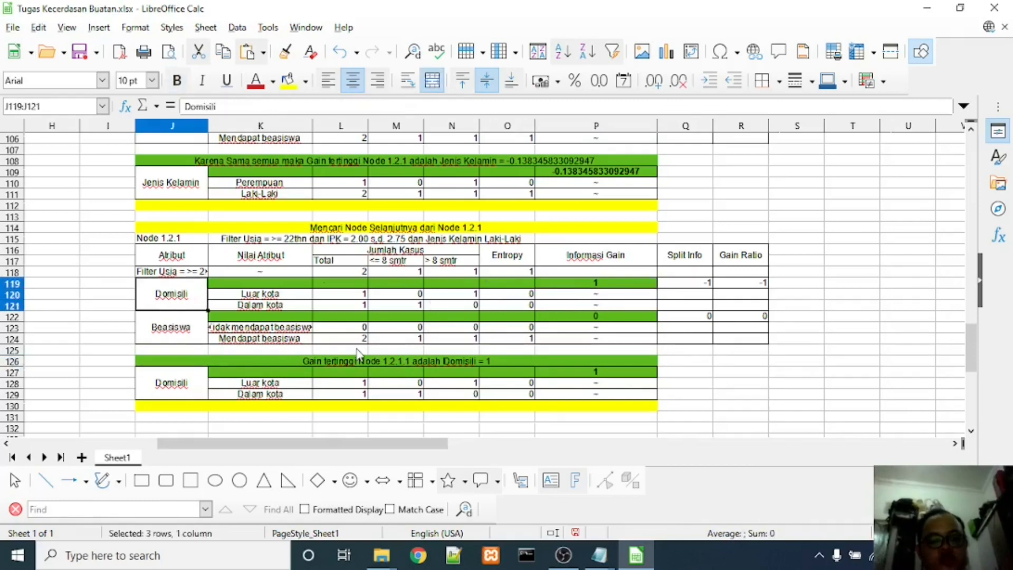
pyautogui.click(326, 364)
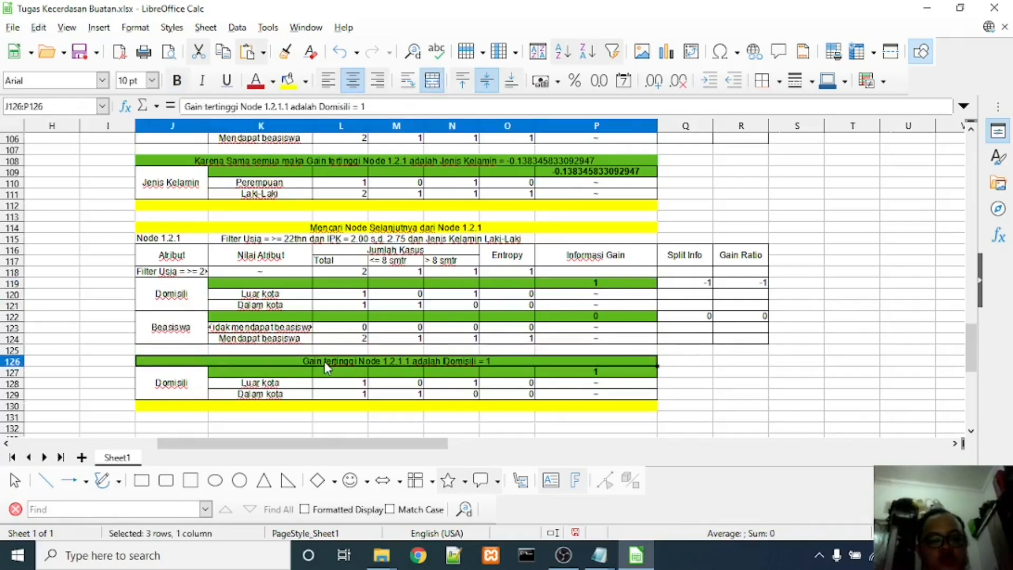
# - Inspect the Domisili result block, checking the Luar kota counts in M128 and N128 against the <= 8 smtr heading in M117
pyautogui.click(204, 392)
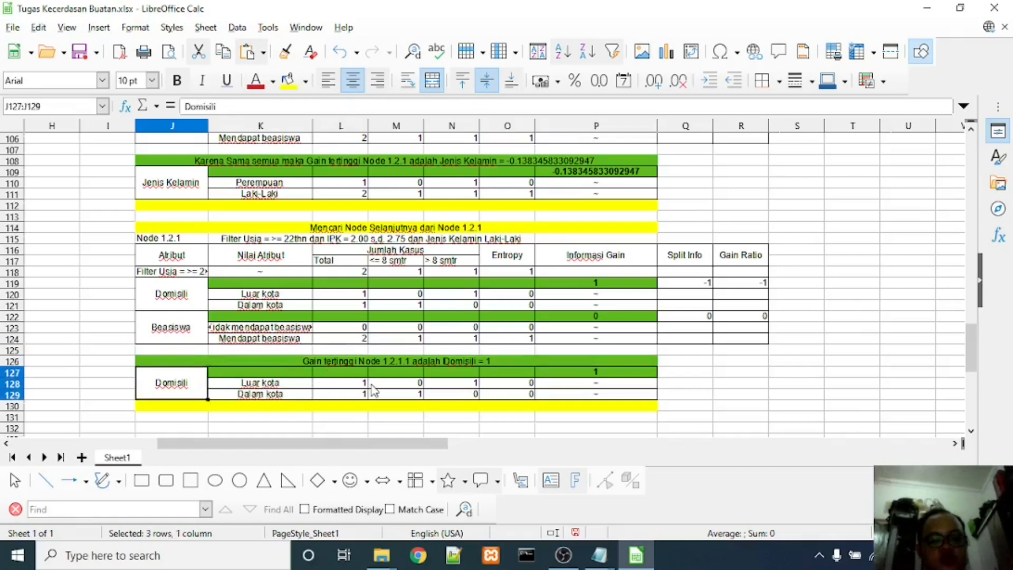
pyautogui.click(408, 384)
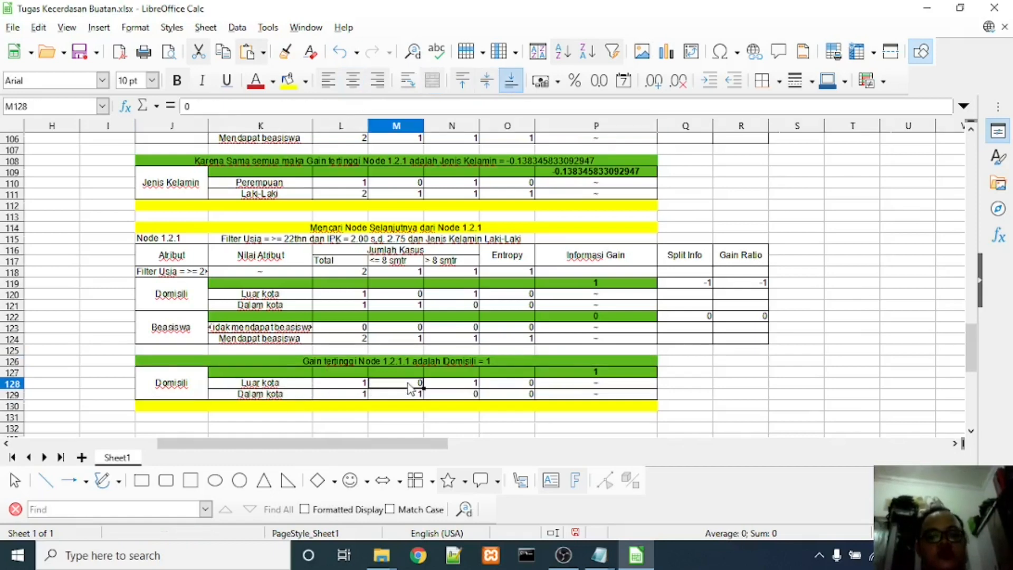
pyautogui.press('Left')
pyautogui.press('Left')
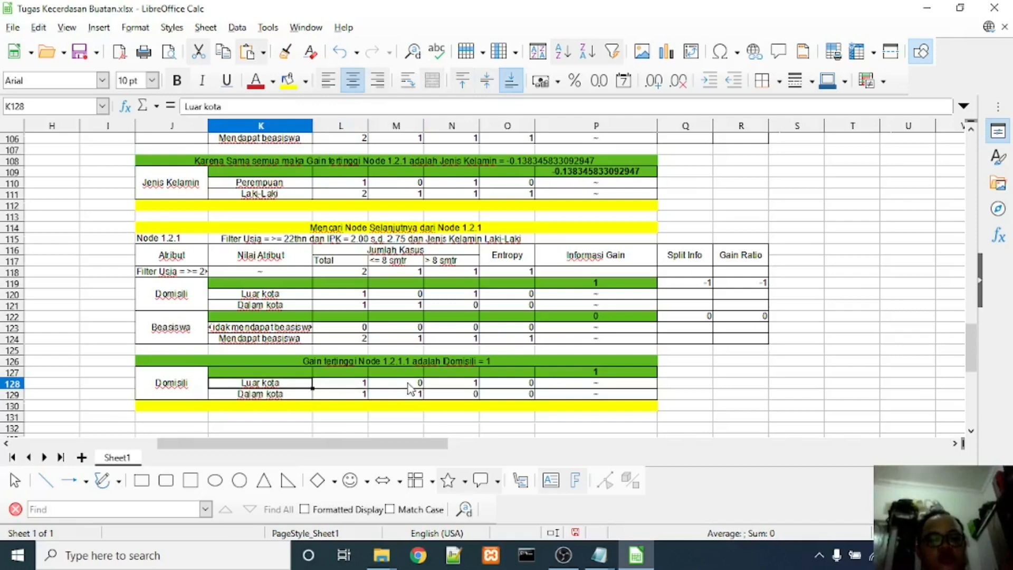
pyautogui.click(458, 386)
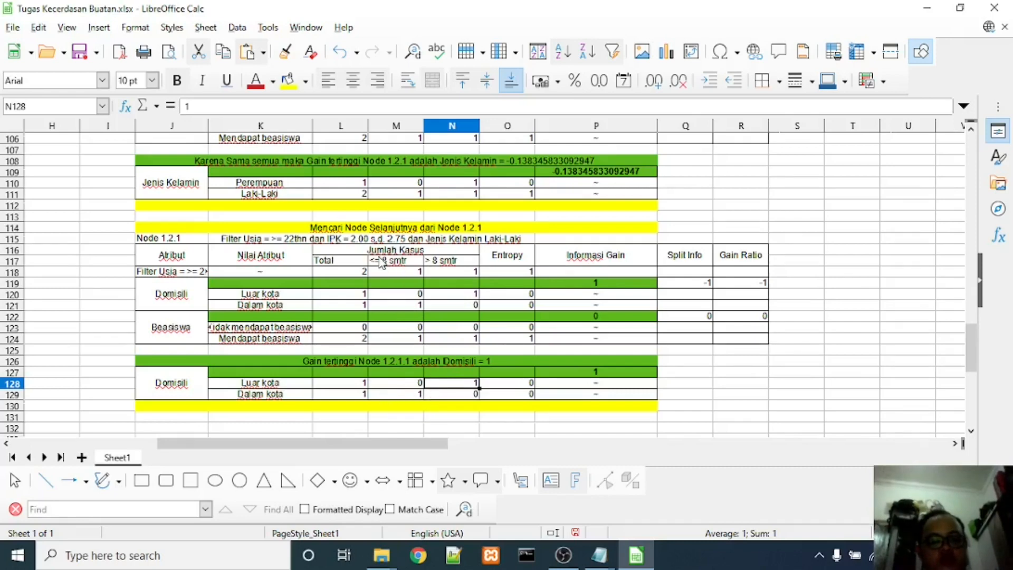
pyautogui.click(395, 263)
# - Find the POHON KEPUTUSAN diagram and examine the path from node 1.2.1 Jenis Kelamin down to node 1.2.1.1 Domisili's leaves
pyautogui.moveTo(425, 446); pyautogui.dragTo(636, 434)
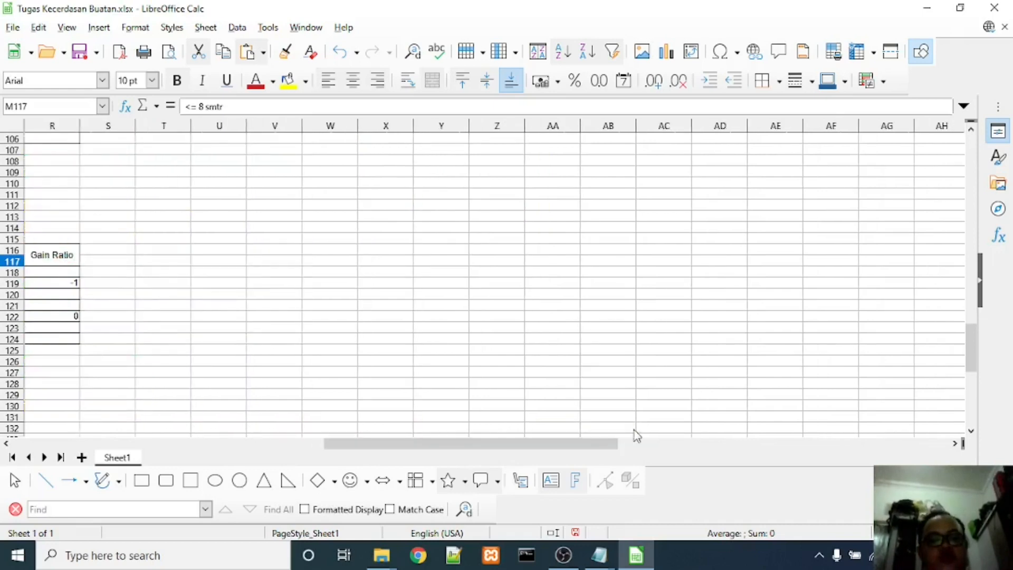
pyautogui.scroll(20, 563, 241)
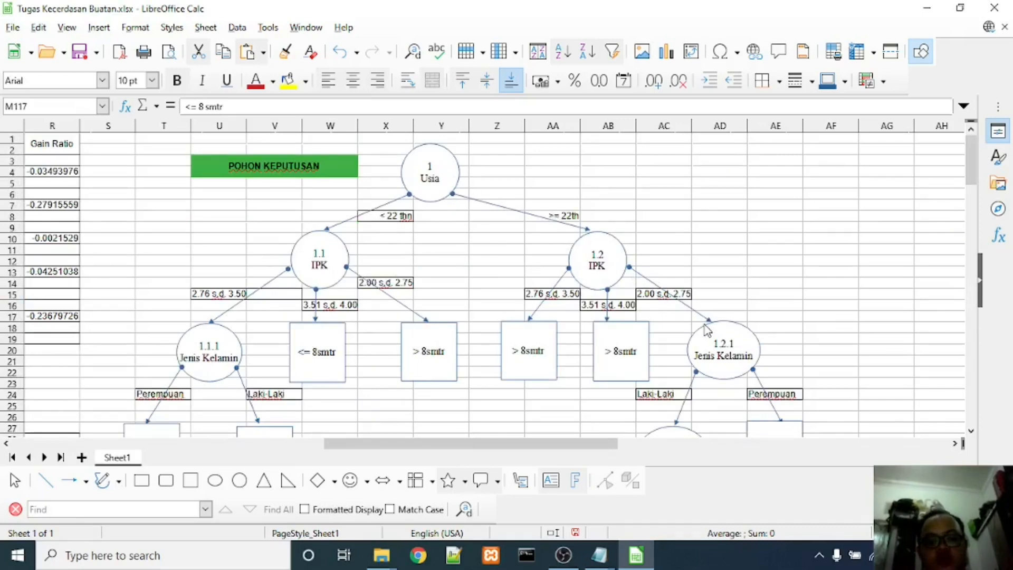
pyautogui.scroll(-3, 705, 324)
pyautogui.scroll(-2, 663, 356)
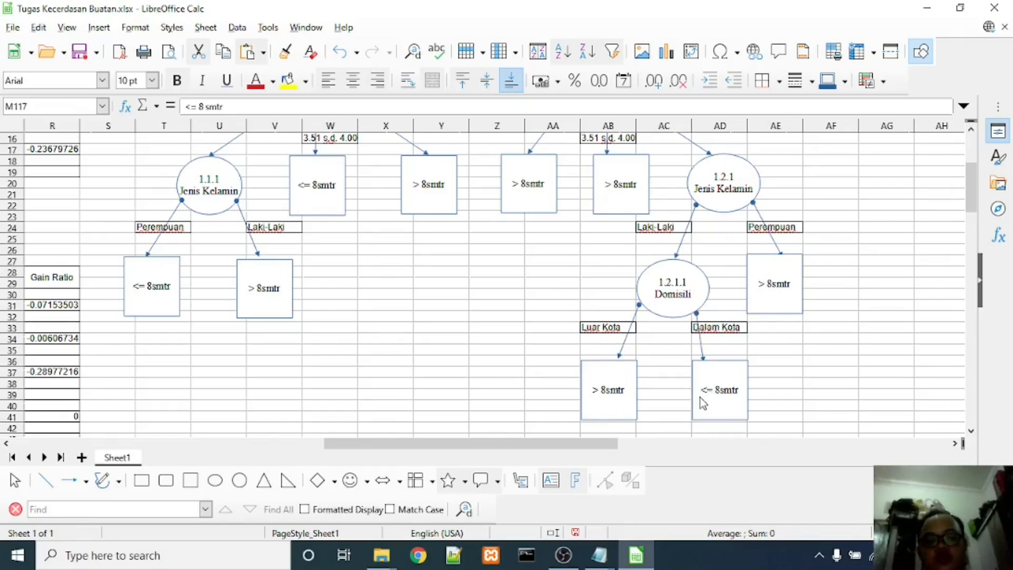
# - Examine the whole POHON KEPUTUSAN diagram, from the Usia root through both IPK nodes to the Luar Kota and Dalam Kota leaves
pyautogui.moveTo(520, 445)
pyautogui.mouseDown()
pyautogui.moveTo(493, 446)
pyautogui.moveTo(523, 446)
pyautogui.mouseUp()
pyautogui.scroll(2, 514, 355)
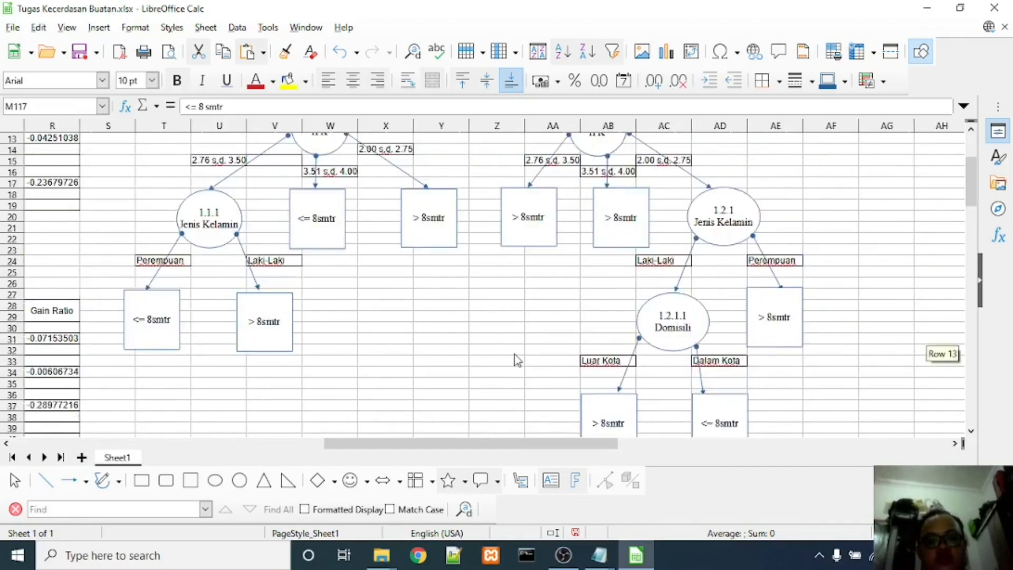
pyautogui.scroll(1, 517, 360)
pyautogui.scroll(-2, 517, 360)
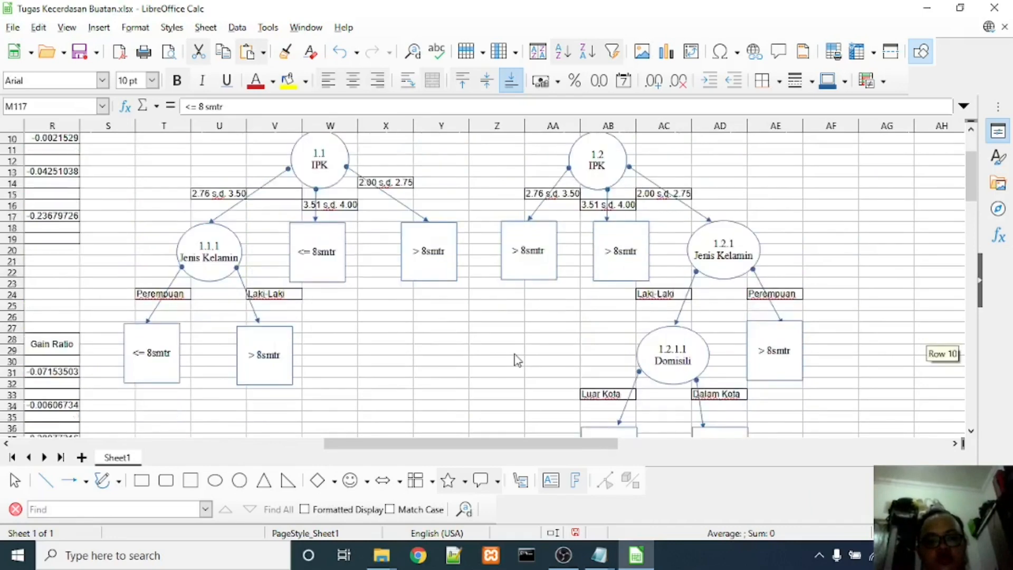
pyautogui.scroll(-1, 517, 361)
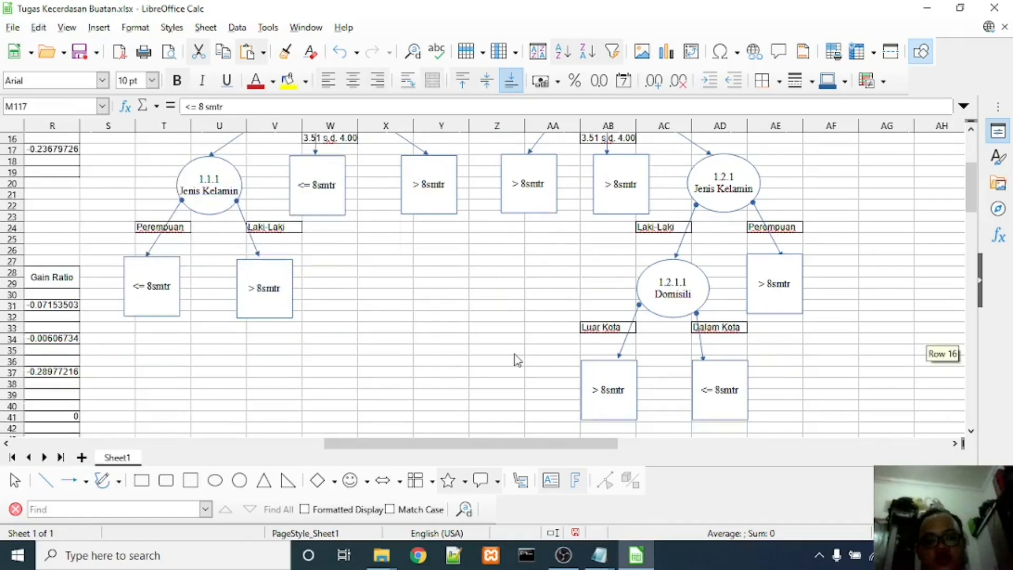
pyautogui.scroll(1, 517, 360)
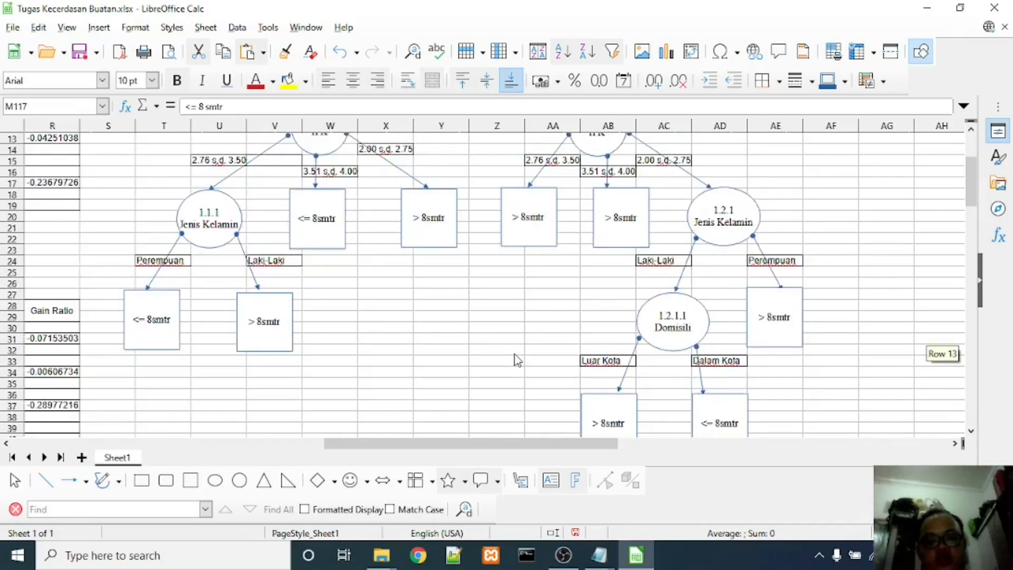
pyautogui.scroll(3, 518, 361)
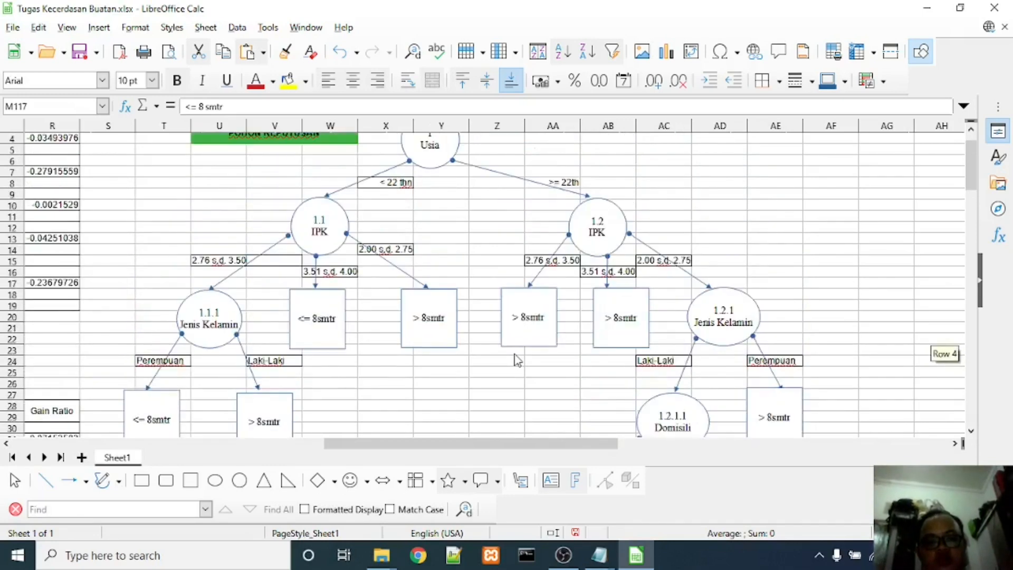
pyautogui.scroll(-5, 517, 361)
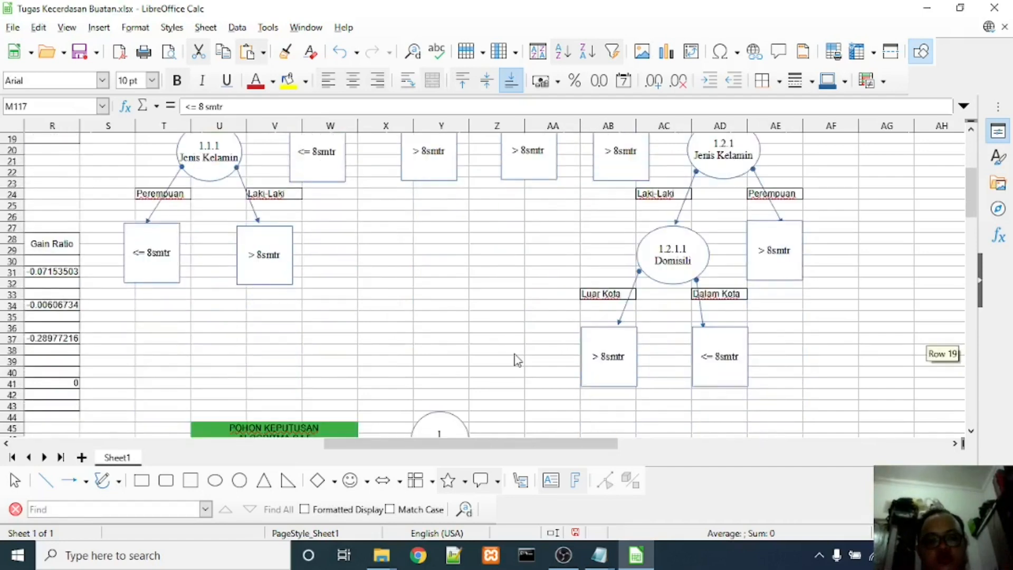
# - Go to the second decision tree below and highlight its title POHON KEPUTUSAN ALGORITMA C4.5 in U45:W46
pyautogui.scroll(-3, 517, 361)
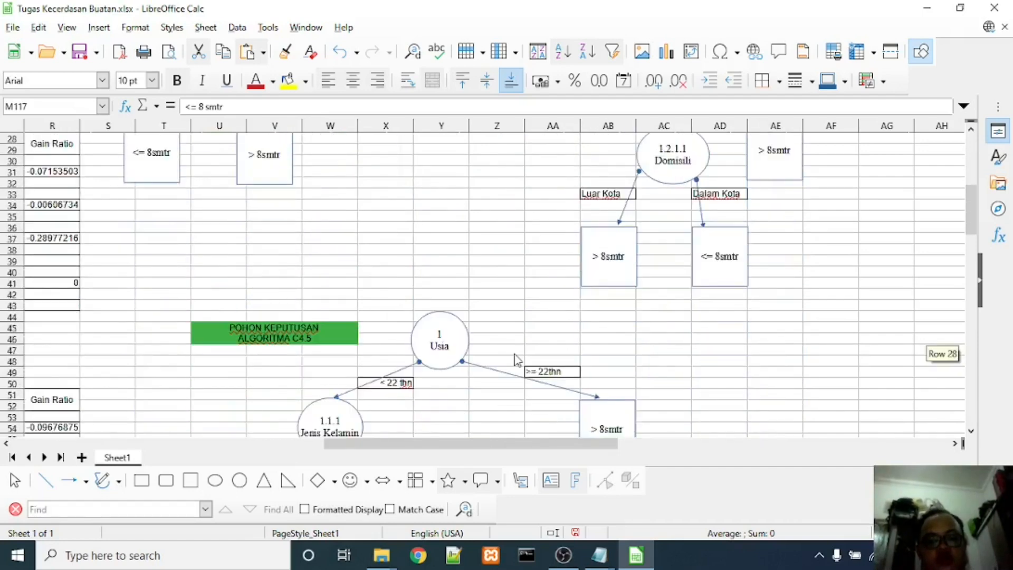
pyautogui.scroll(-1, 518, 361)
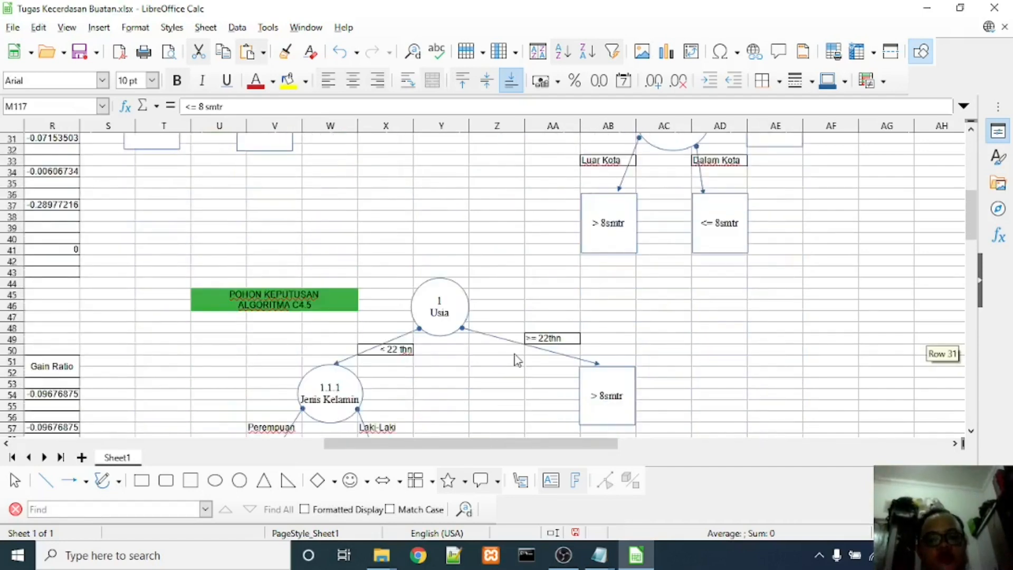
pyautogui.scroll(-3, 517, 360)
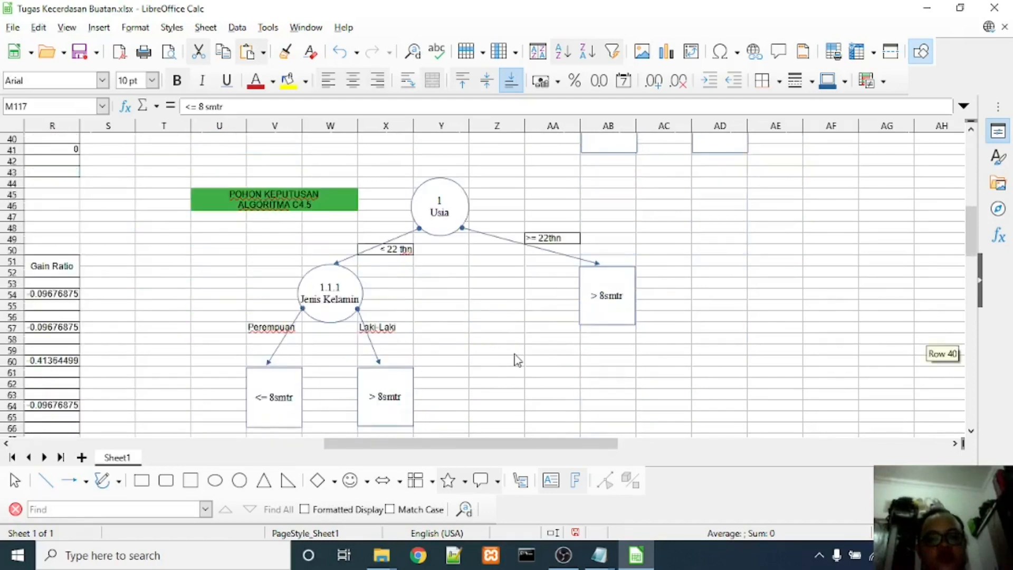
pyautogui.click(270, 212)
pyautogui.click(257, 230)
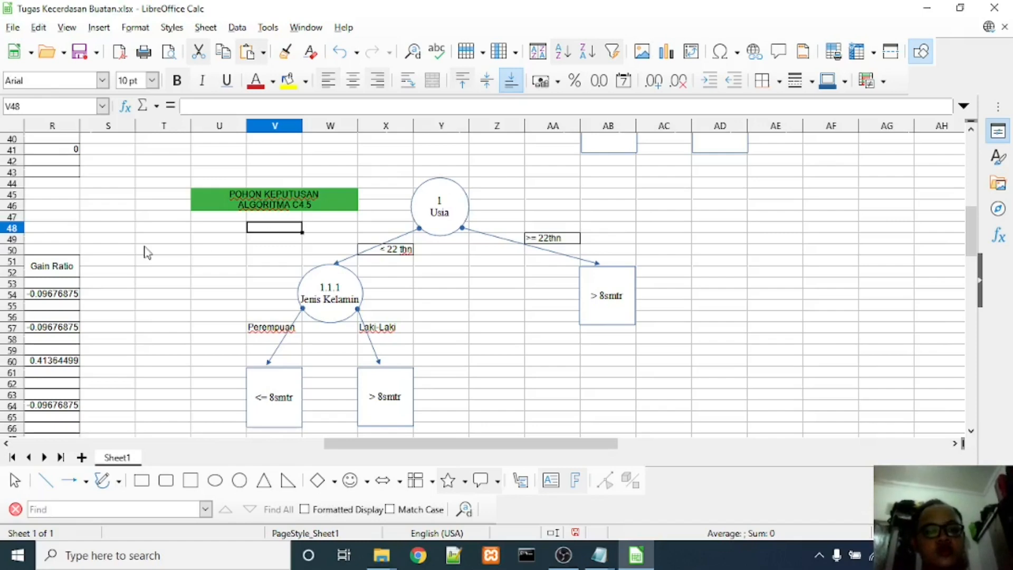
pyautogui.click(320, 193)
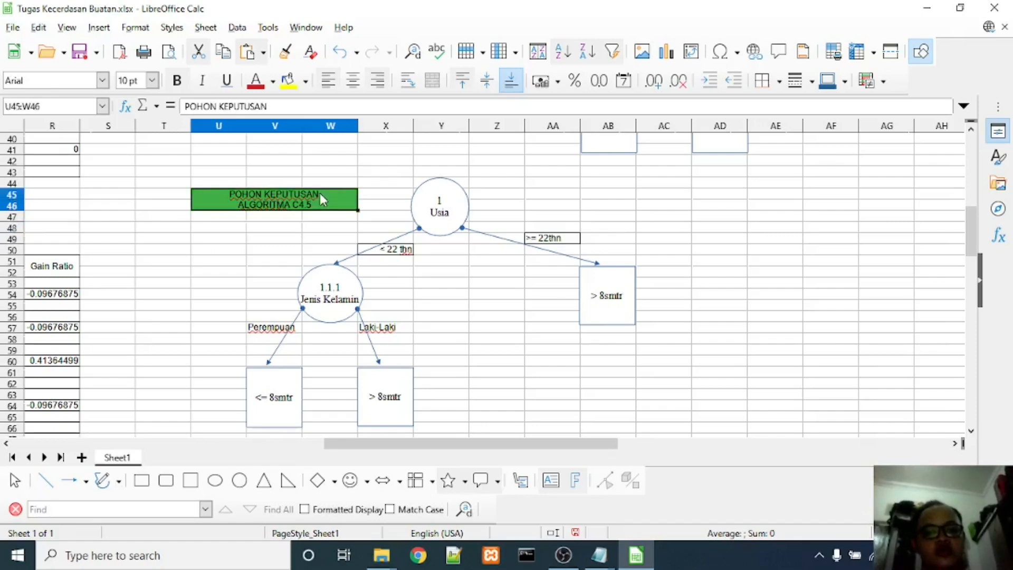
pyautogui.click(383, 196)
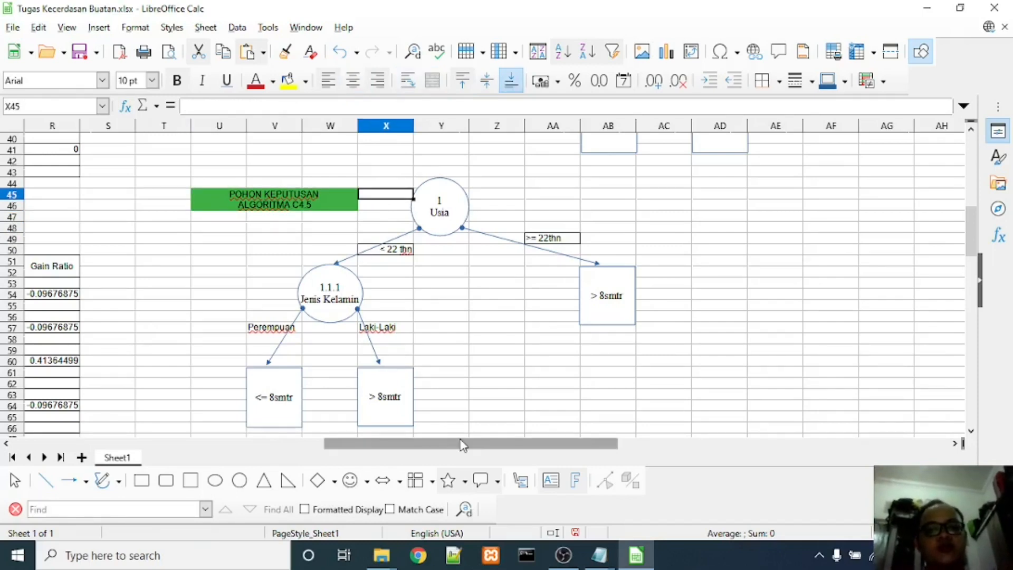
# - Highlight the Split Info and Gain Ratio headings in Q51:R52 of the calculation table beside the C4.5 tree
pyautogui.moveTo(463, 445); pyautogui.dragTo(414, 446)
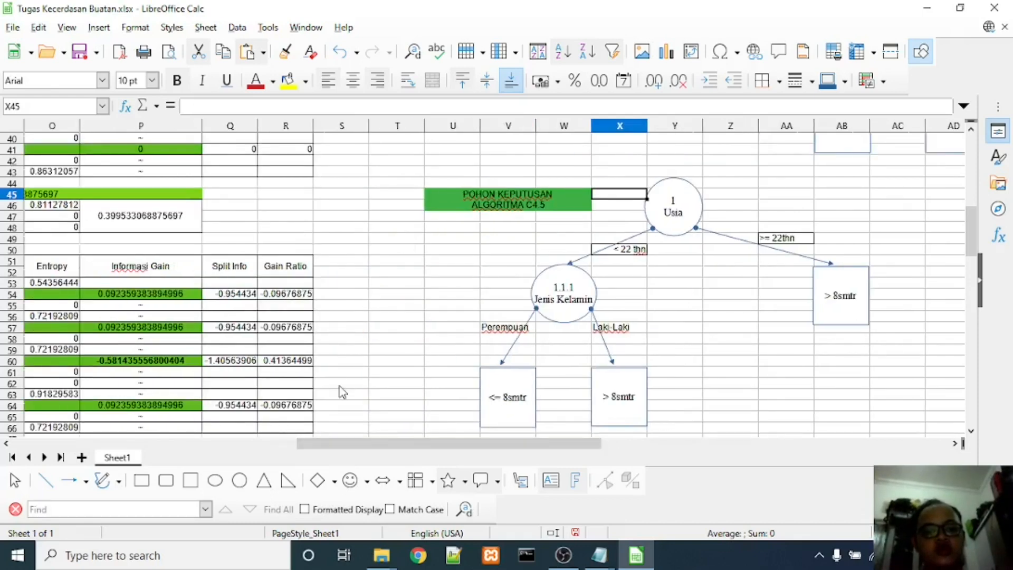
pyautogui.click(252, 272)
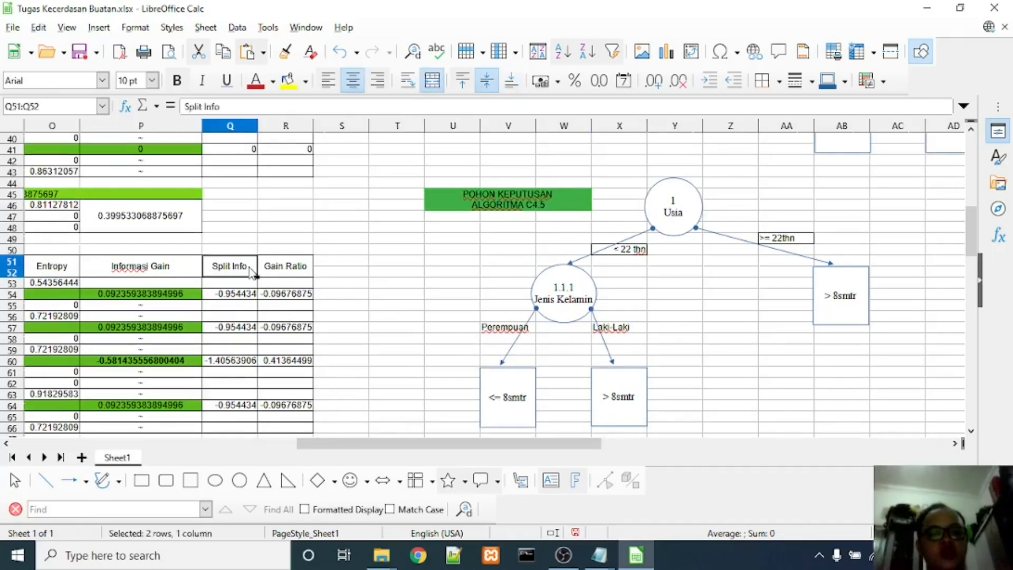
pyautogui.hotkey('shift', 'Right')
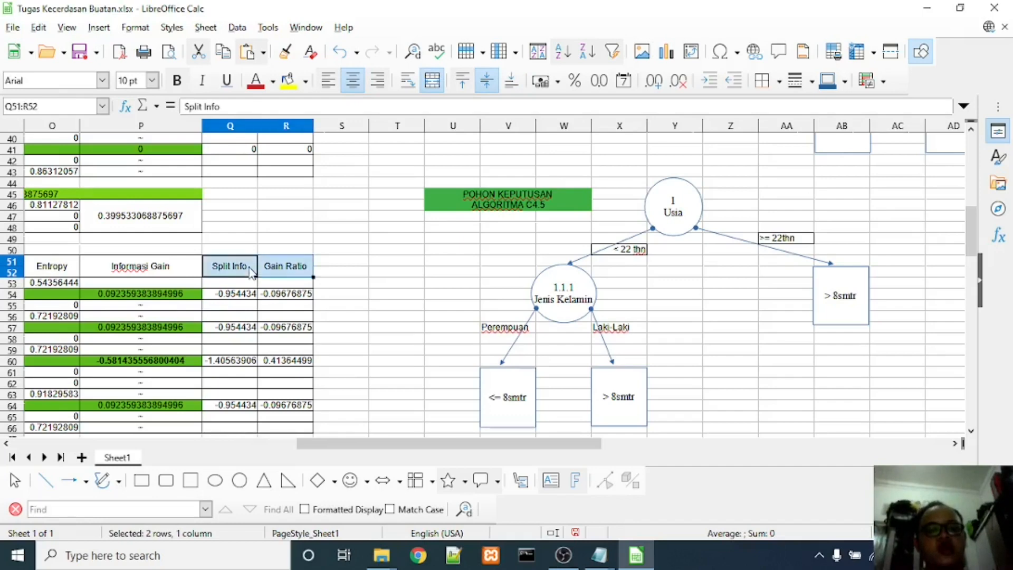
pyautogui.hotkey('shift', 'Up')
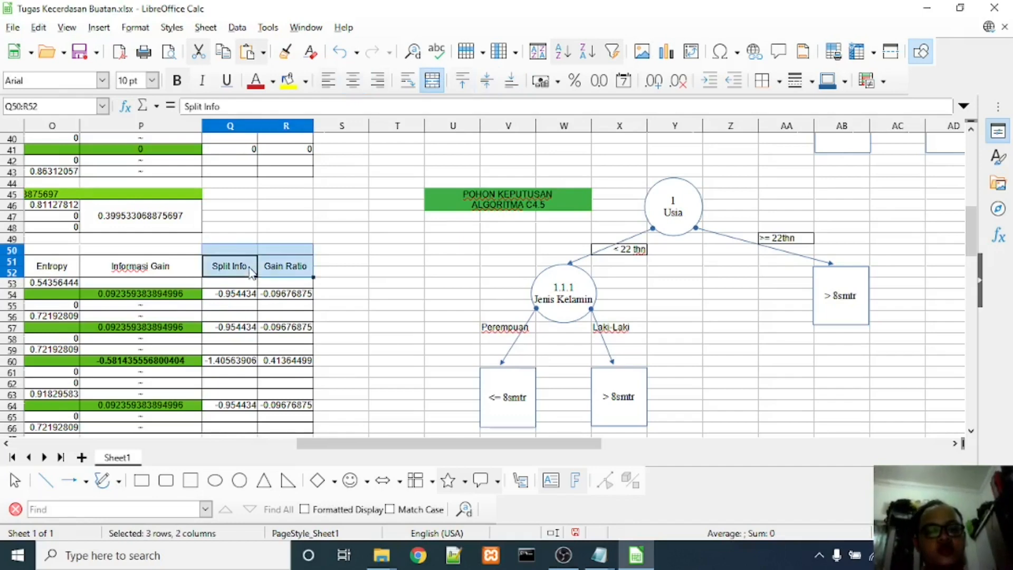
pyautogui.hotkey('shift', 'Down')
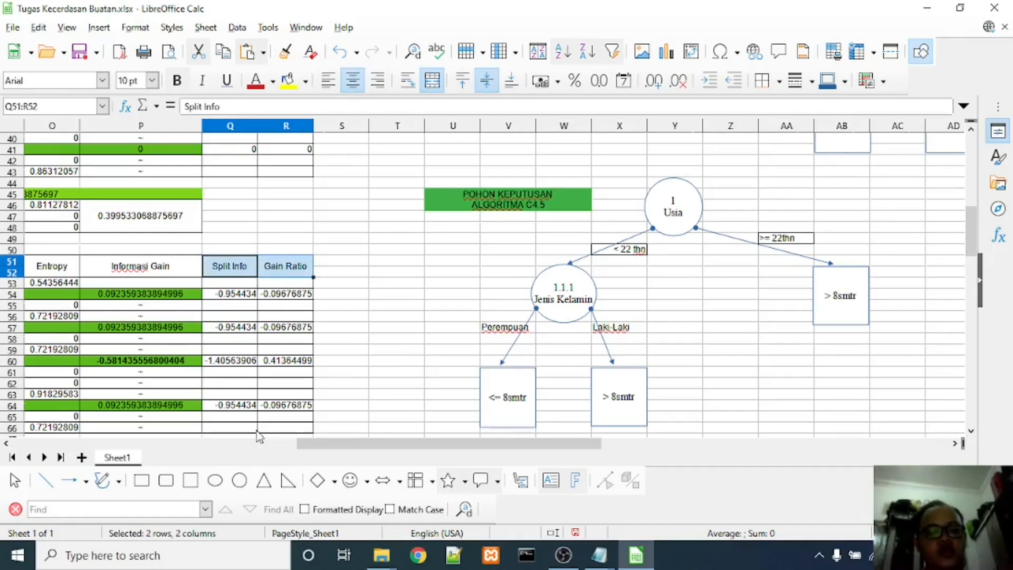
# - Return to the C4.5 tree, highlight its title in U45:W46 and select the root node 1 Usia
pyautogui.moveTo(310, 446); pyautogui.dragTo(397, 447)
pyautogui.click(422, 263)
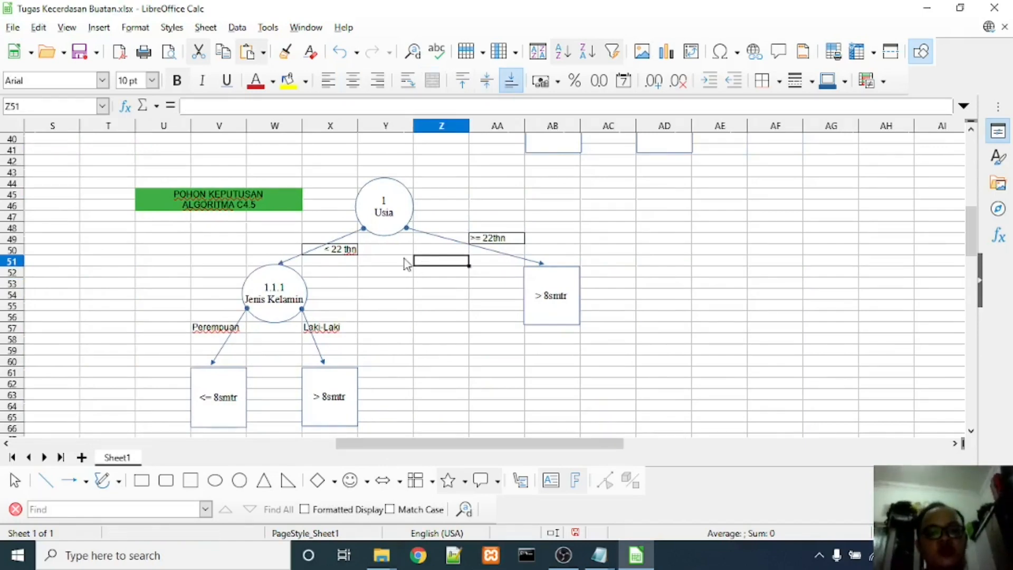
pyautogui.click(222, 210)
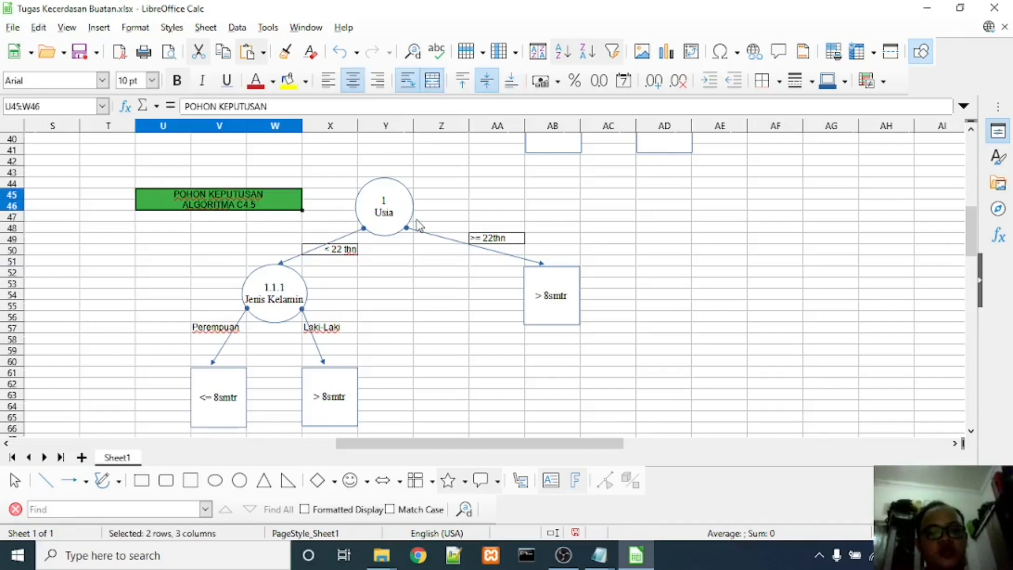
pyautogui.click(385, 214)
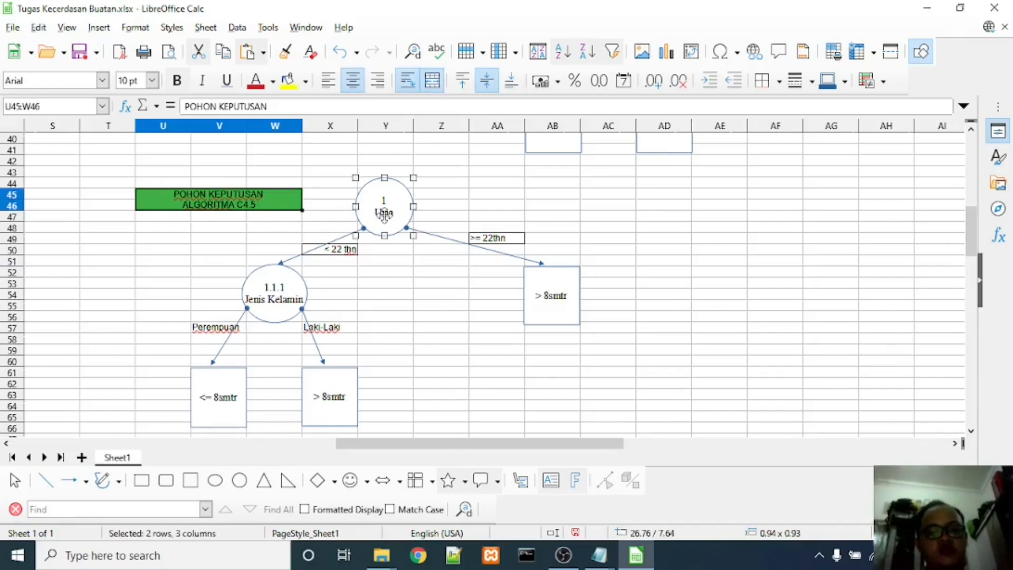
# - Select the C4.5 tree's node 1.1.1 Jenis Kelamin, its Perempuan and Laki-Laki leaves, and the >= 22thn leaf in turn
pyautogui.click(256, 280)
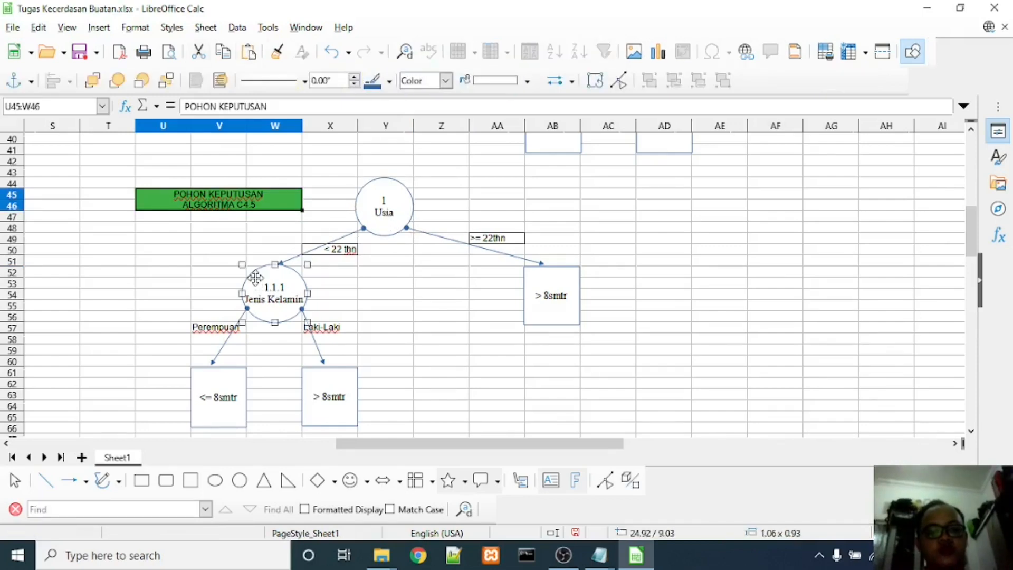
pyautogui.click(222, 377)
pyautogui.click(328, 388)
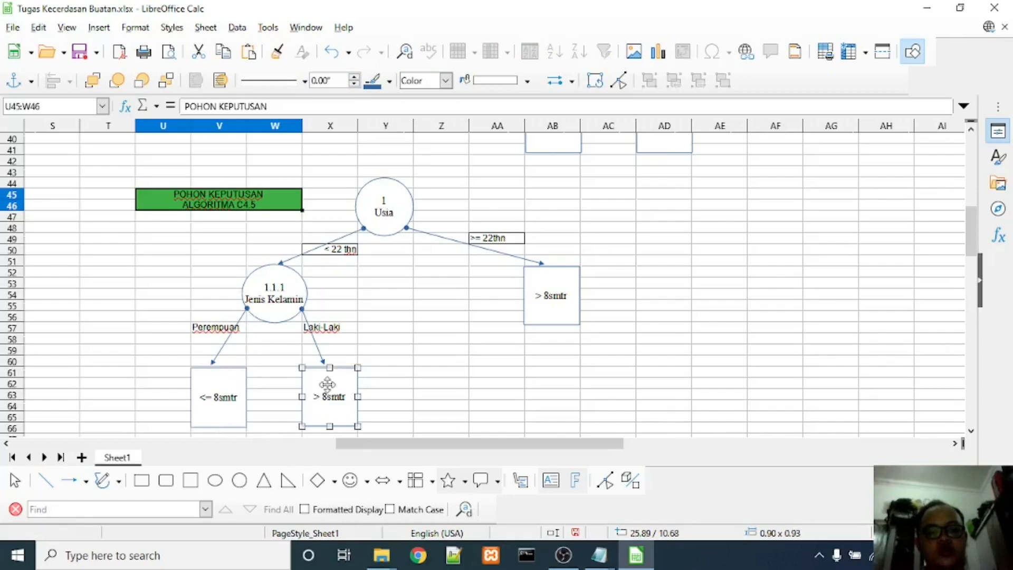
pyautogui.click(555, 311)
# - Review the first POHON KEPUTUSAN tree above for comparison, from the Usia root to its two IPK nodes
pyautogui.scroll(8, 552, 303)
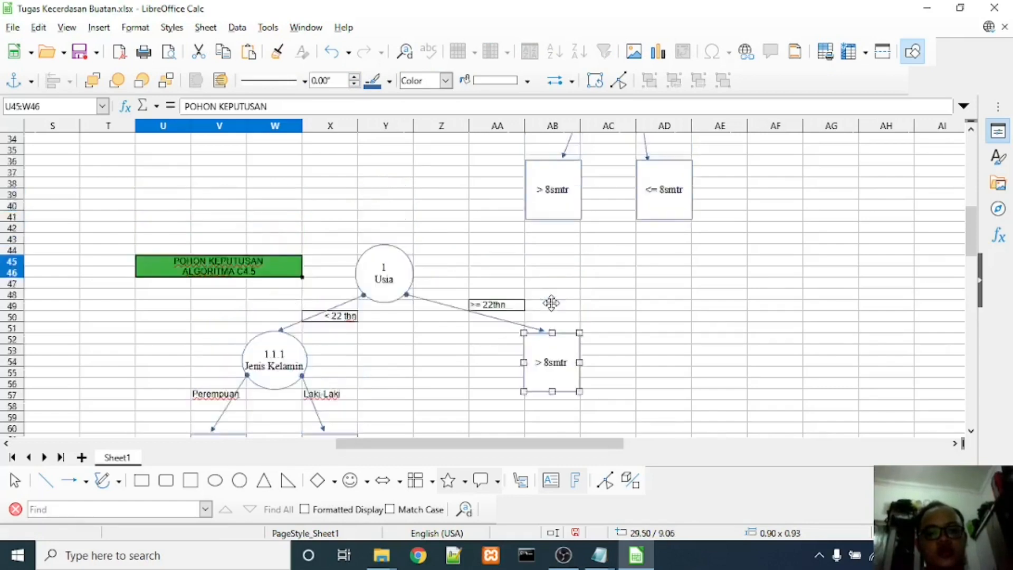
pyautogui.scroll(5, 552, 303)
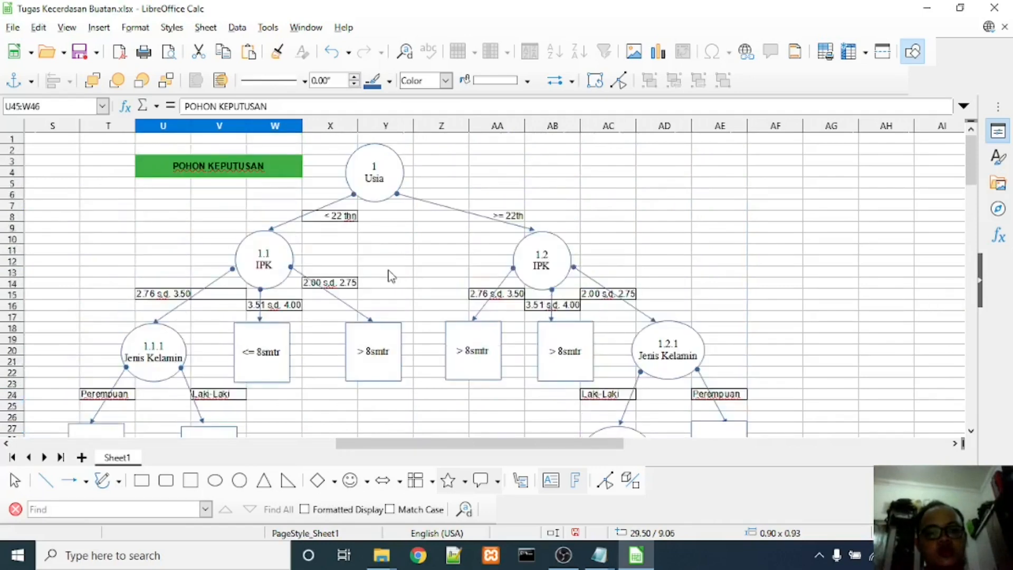
pyautogui.scroll(-1, 391, 276)
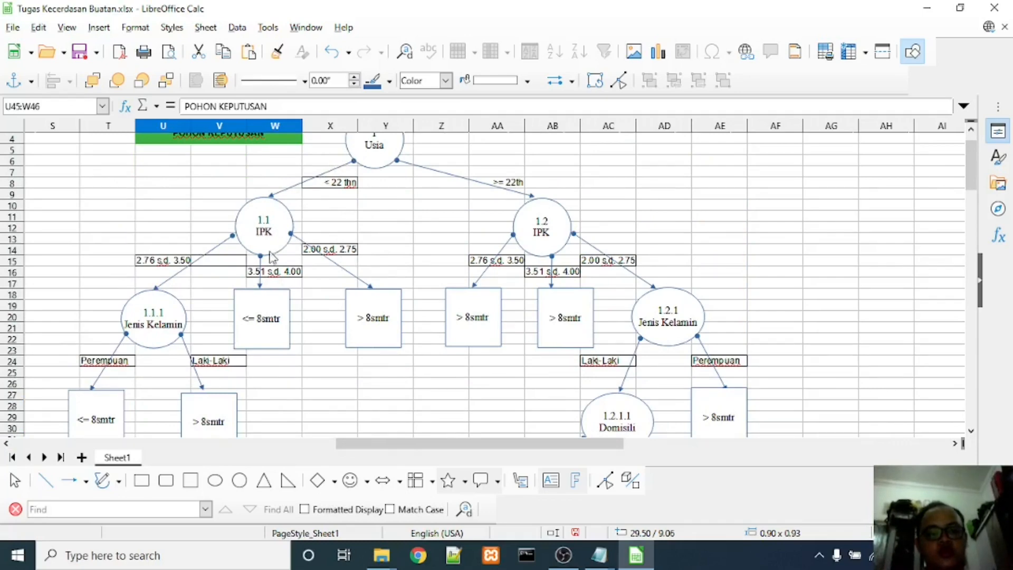
# - Return to the C4.5 tree, highlight its title in U45:W46 and select its root node Usia
pyautogui.scroll(-1, 328, 393)
pyautogui.scroll(-7, 328, 393)
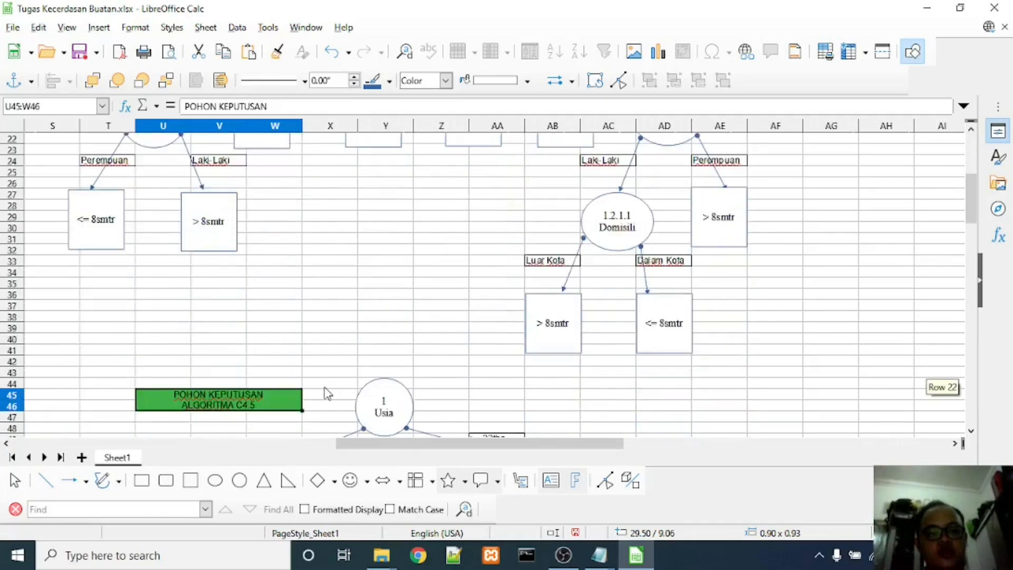
pyautogui.scroll(-3, 327, 393)
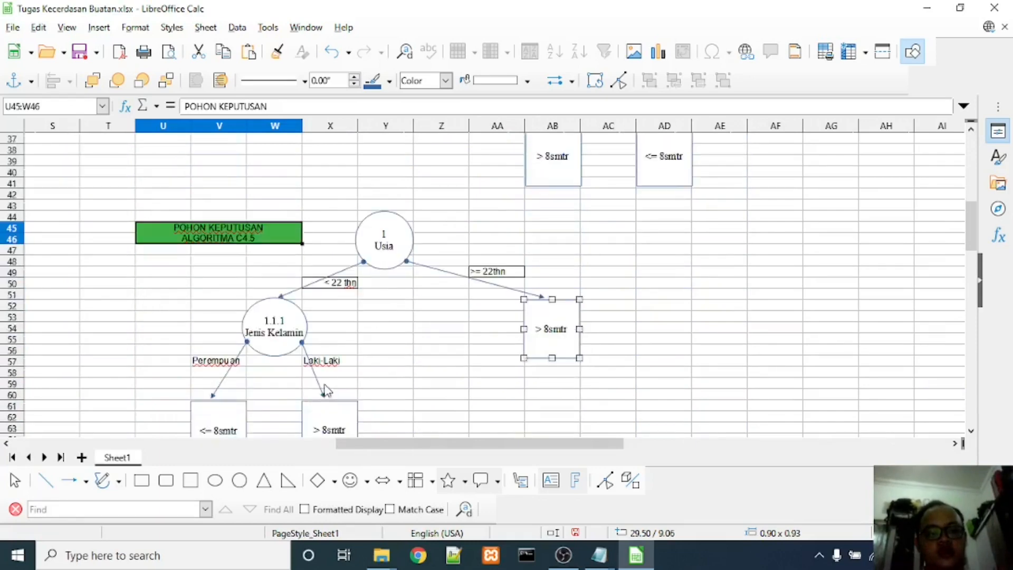
pyautogui.click(384, 257)
pyautogui.click(218, 250)
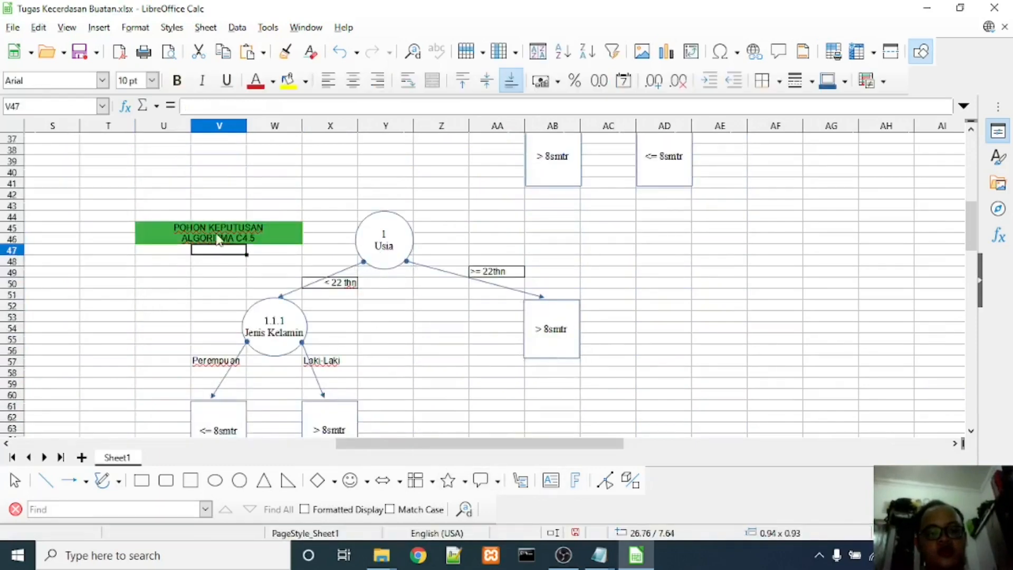
pyautogui.click(219, 240)
pyautogui.click(388, 238)
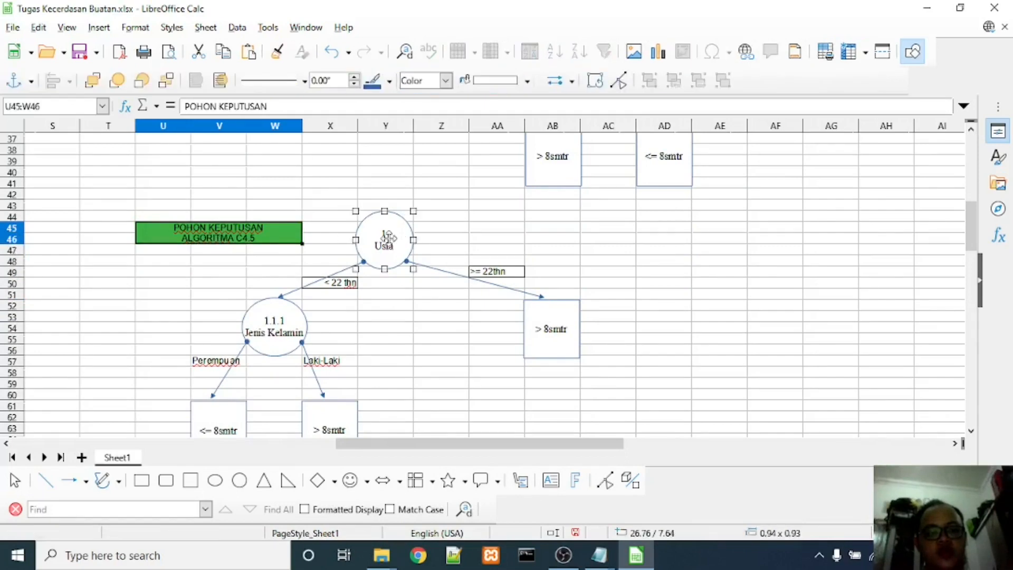
# - Examine the upper POHON KEPUTUSAN tree again, from its root down to the Jenis Kelamin and Domisili branches
pyautogui.scroll(3, 338, 313)
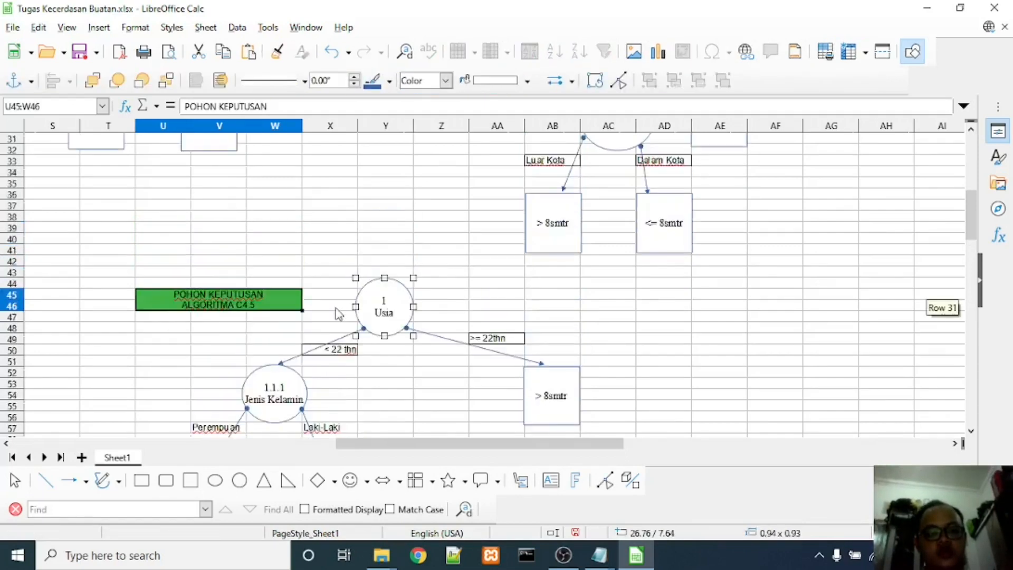
pyautogui.scroll(5, 338, 313)
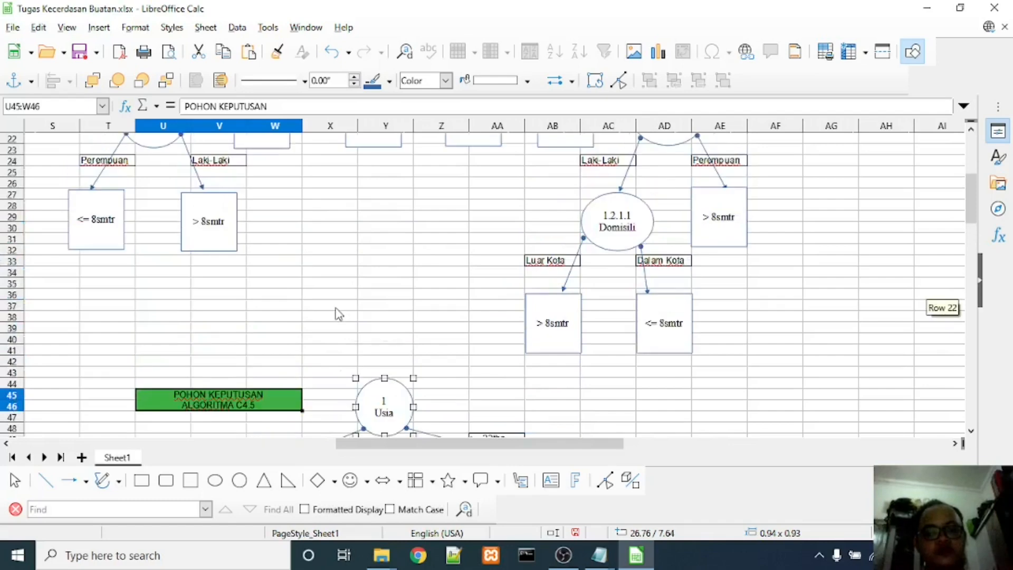
pyautogui.scroll(1, 339, 313)
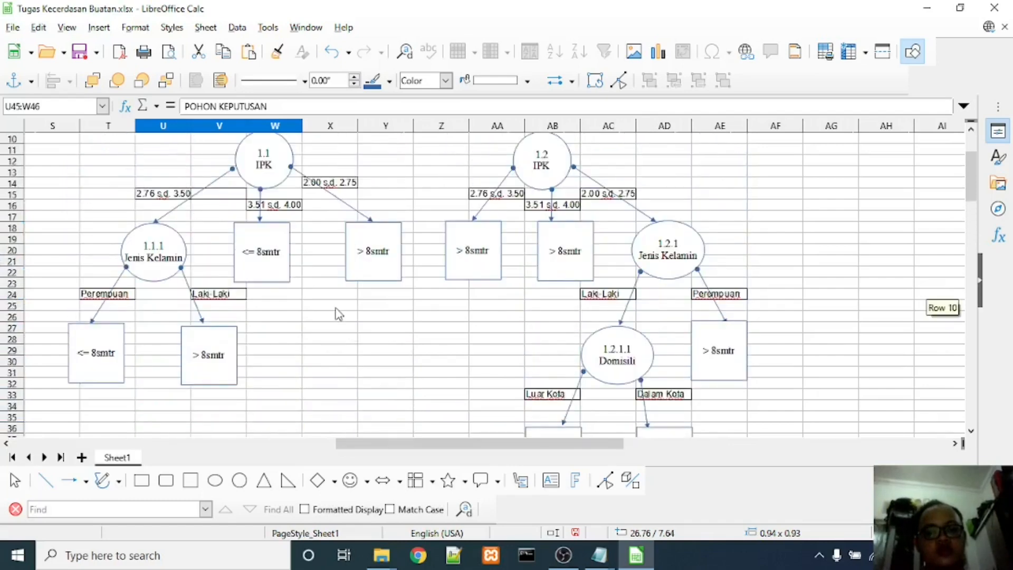
pyautogui.scroll(1, 338, 314)
pyautogui.scroll(2, 364, 246)
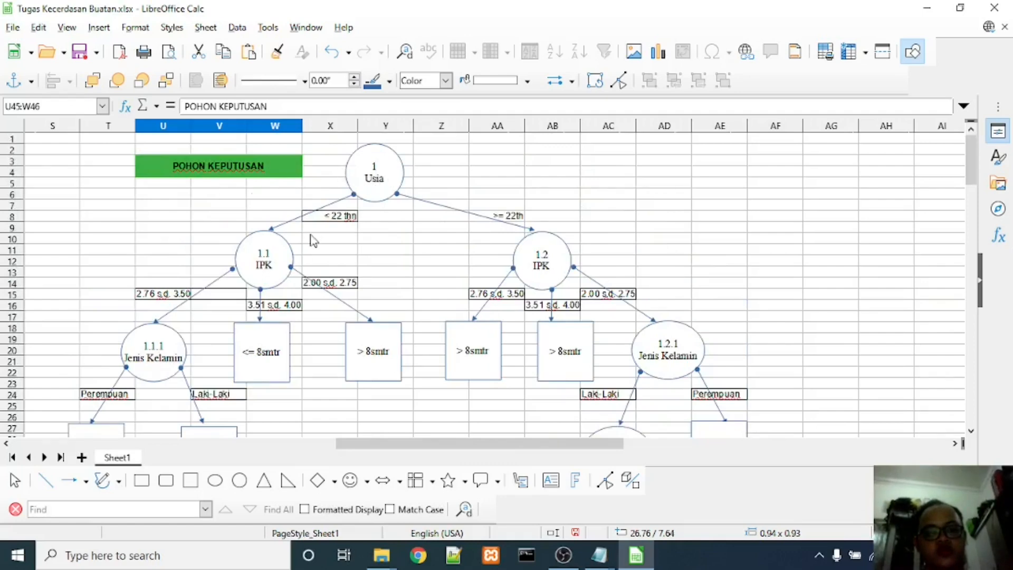
pyautogui.scroll(-4, 313, 240)
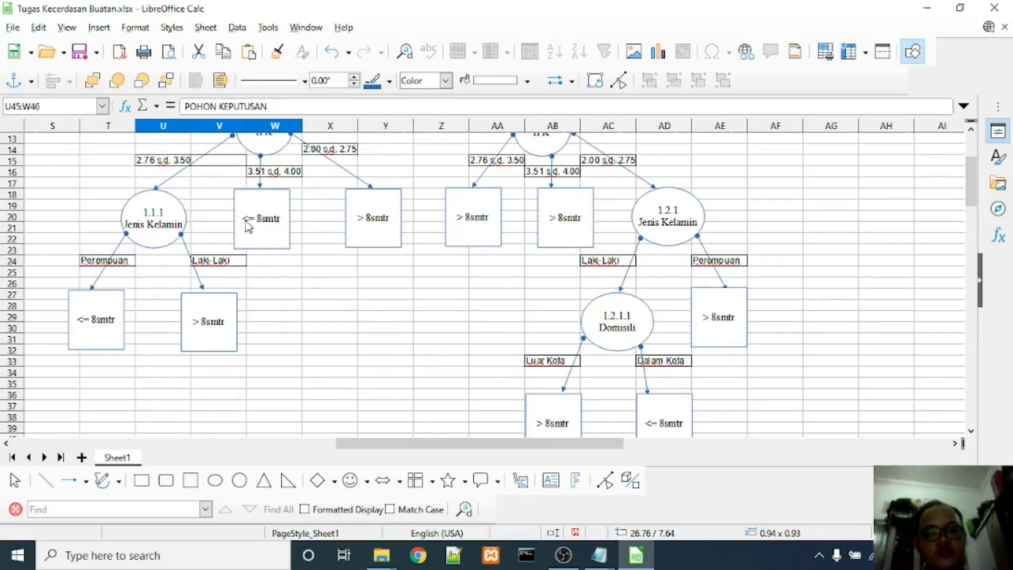
# - Trace the < 22 thn branch of the C4.5 tree by selecting Usia, 1.1.1 Jenis Kelamin and the <= 8smtr and > 8smtr leaves below it
pyautogui.scroll(-5, 280, 267)
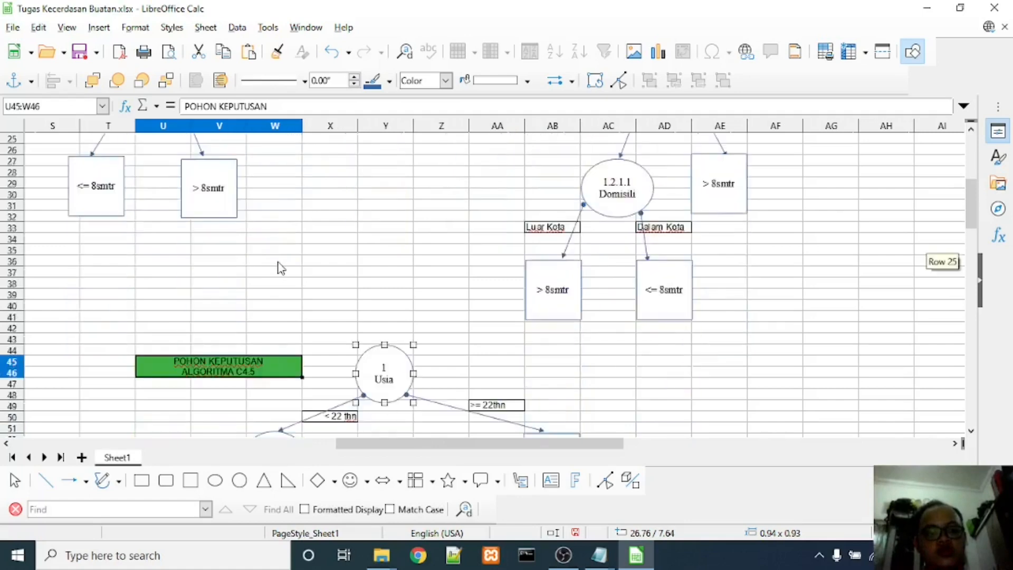
pyautogui.scroll(-4, 278, 264)
pyautogui.click(369, 273)
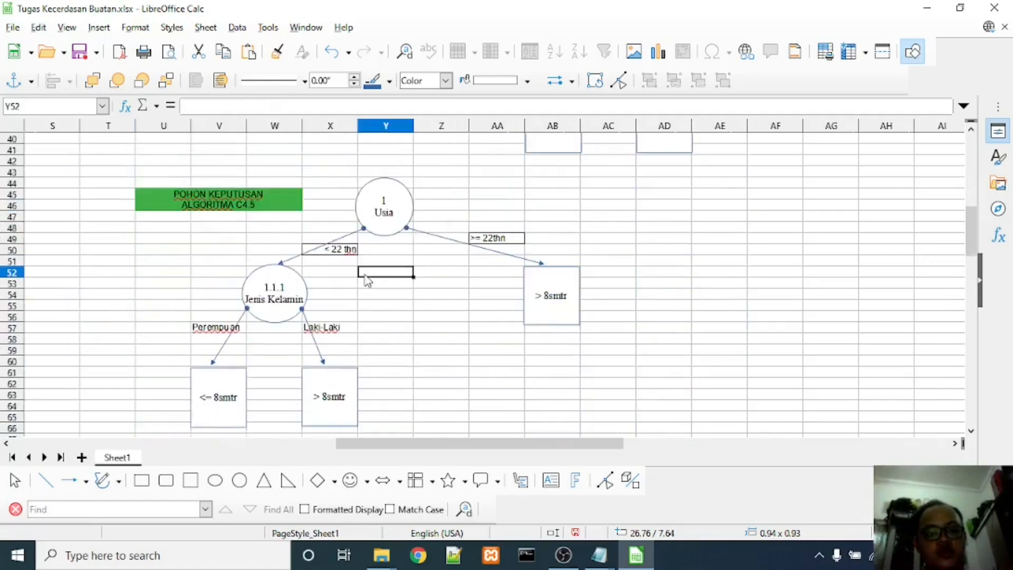
pyautogui.click(380, 216)
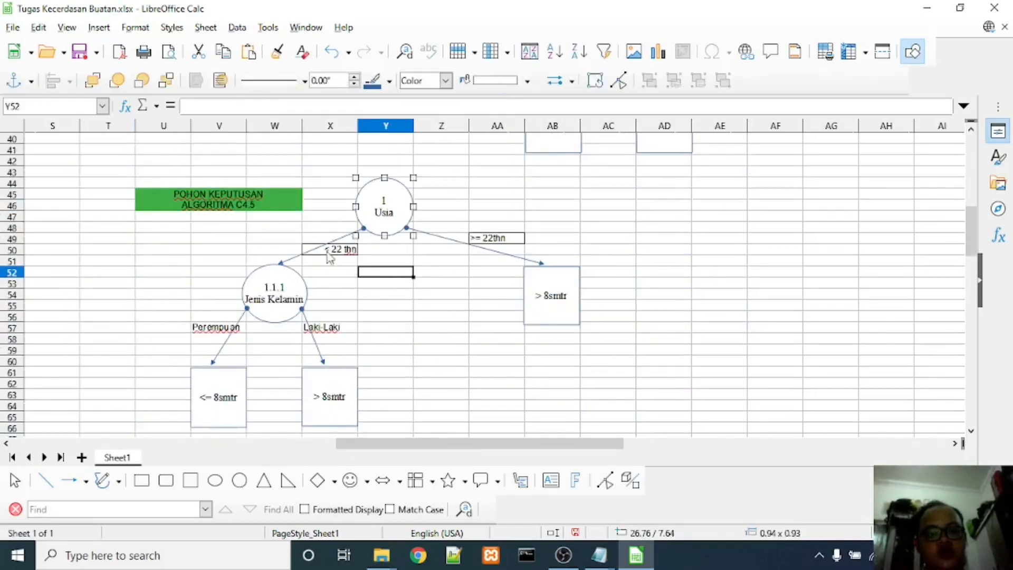
pyautogui.click(277, 286)
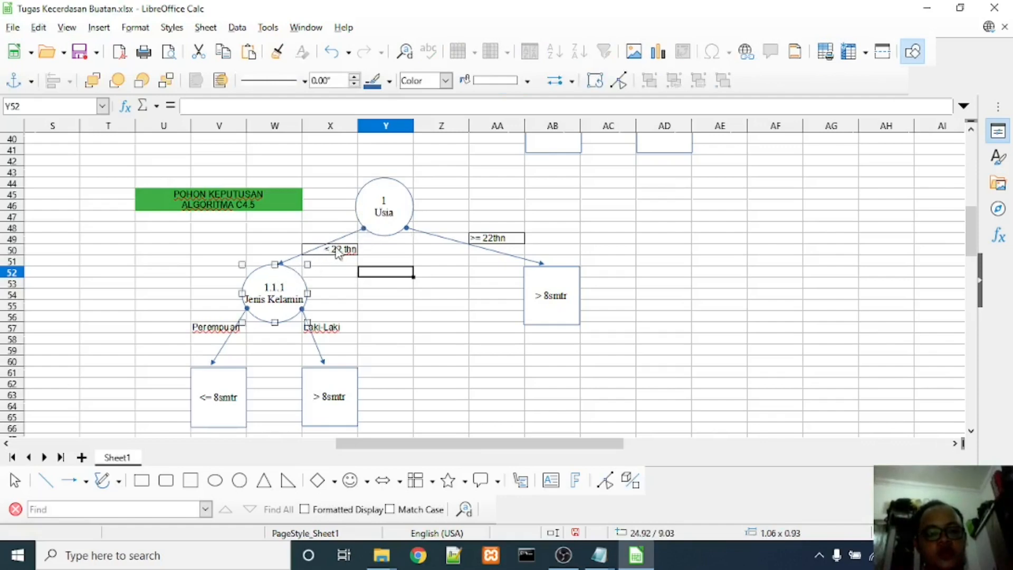
pyautogui.click(211, 398)
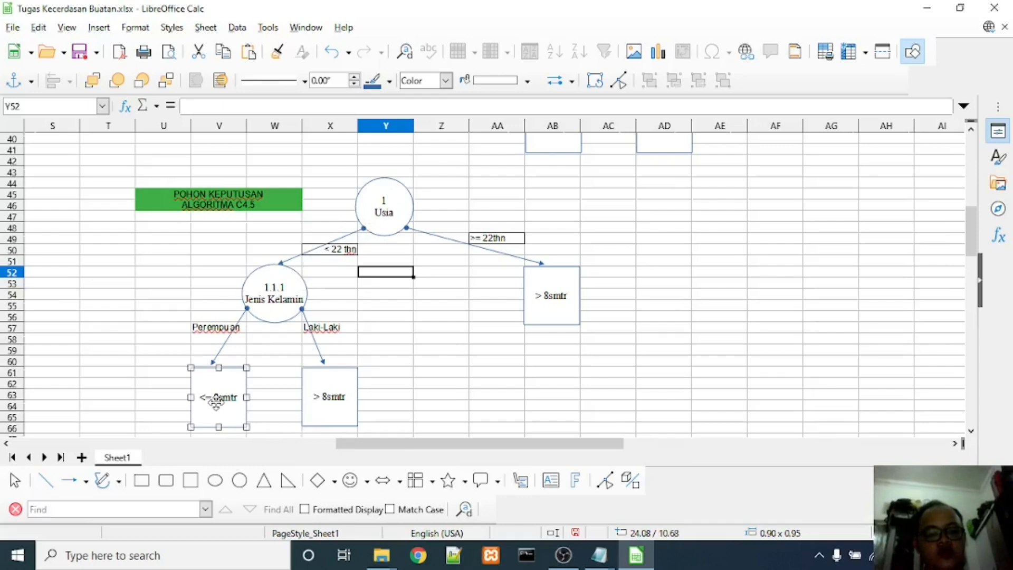
pyautogui.click(313, 396)
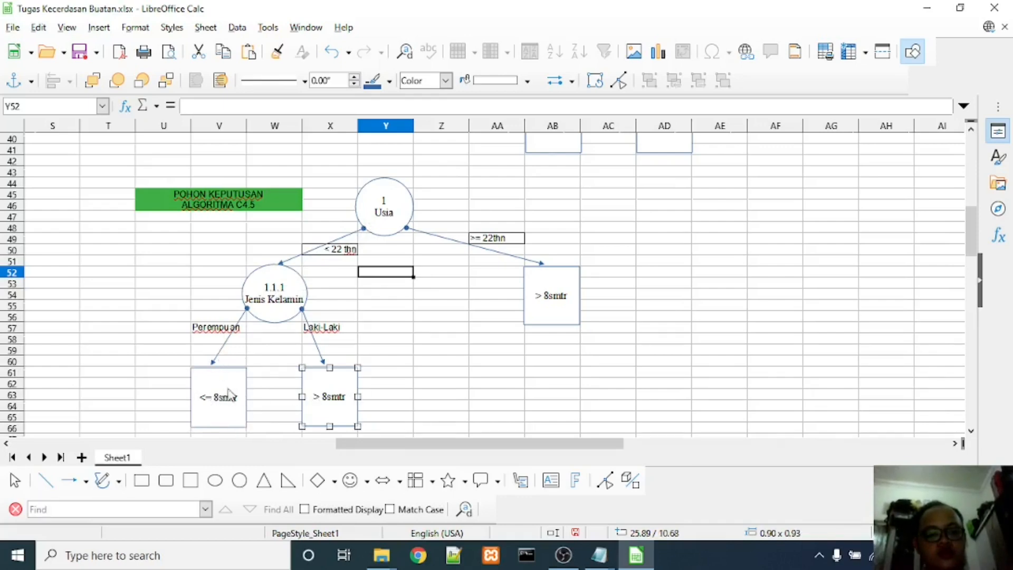
pyautogui.click(238, 404)
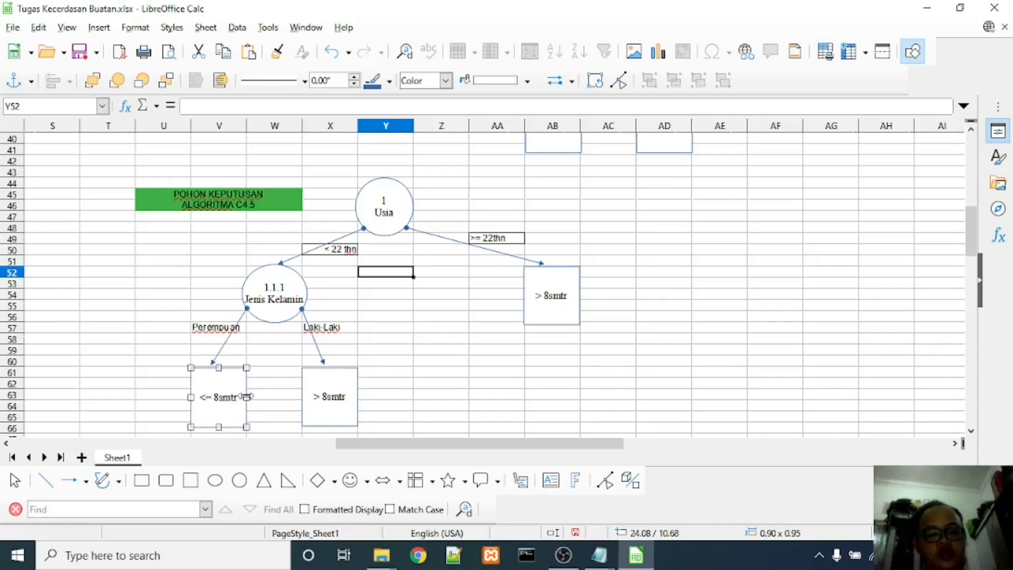
pyautogui.click(317, 402)
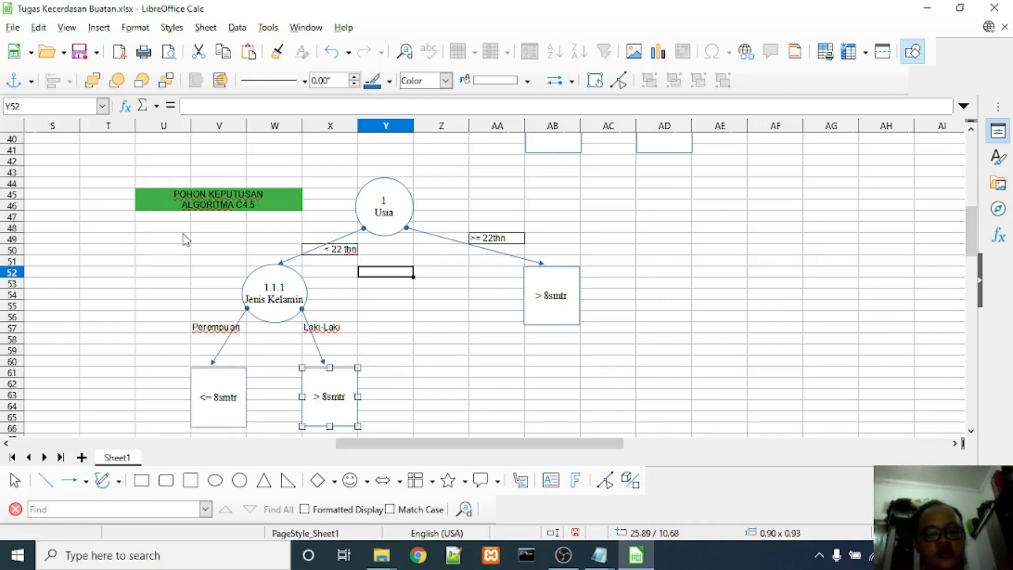
# - Examine the first tree's 1.1 IPK branch, covering its three IPK ranges and the 1.1.1 Jenis Kelamin node beneath it
pyautogui.scroll(1, 185, 240)
pyautogui.scroll(-1, 185, 240)
pyautogui.scroll(1, 184, 240)
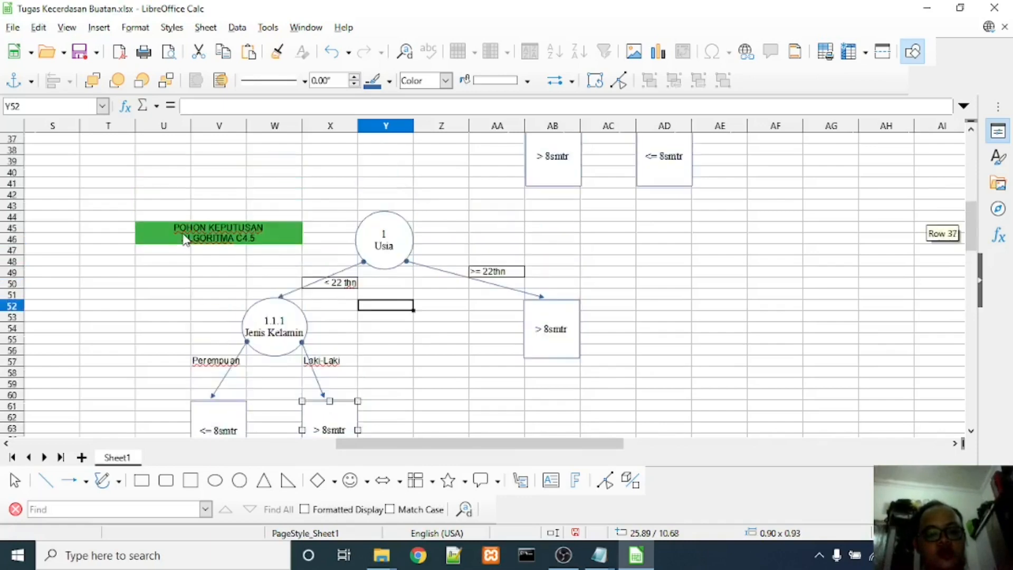
pyautogui.scroll(3, 185, 241)
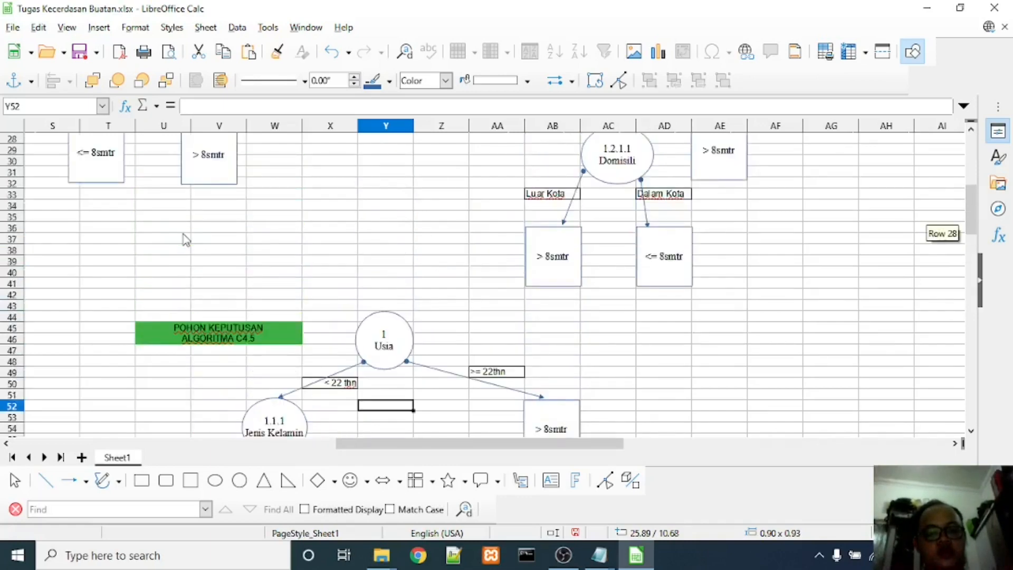
pyautogui.scroll(1, 185, 240)
pyautogui.scroll(2, 185, 240)
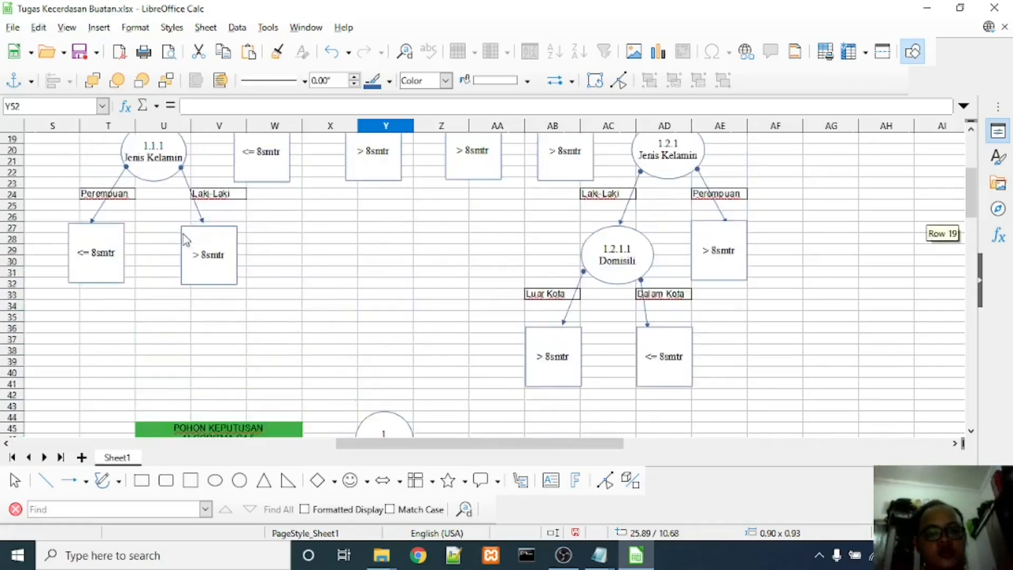
pyautogui.scroll(4, 185, 240)
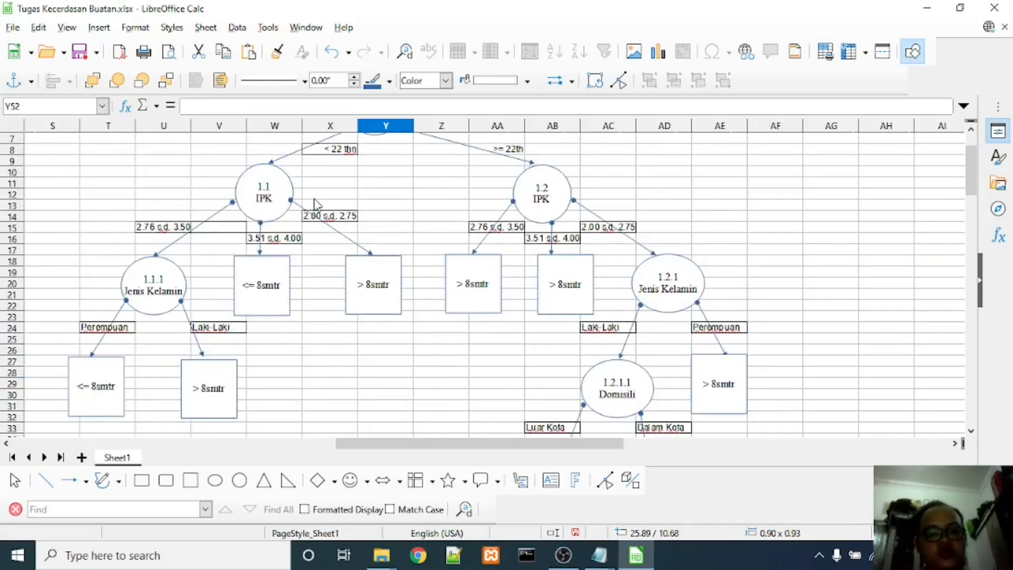
pyautogui.scroll(1, 315, 205)
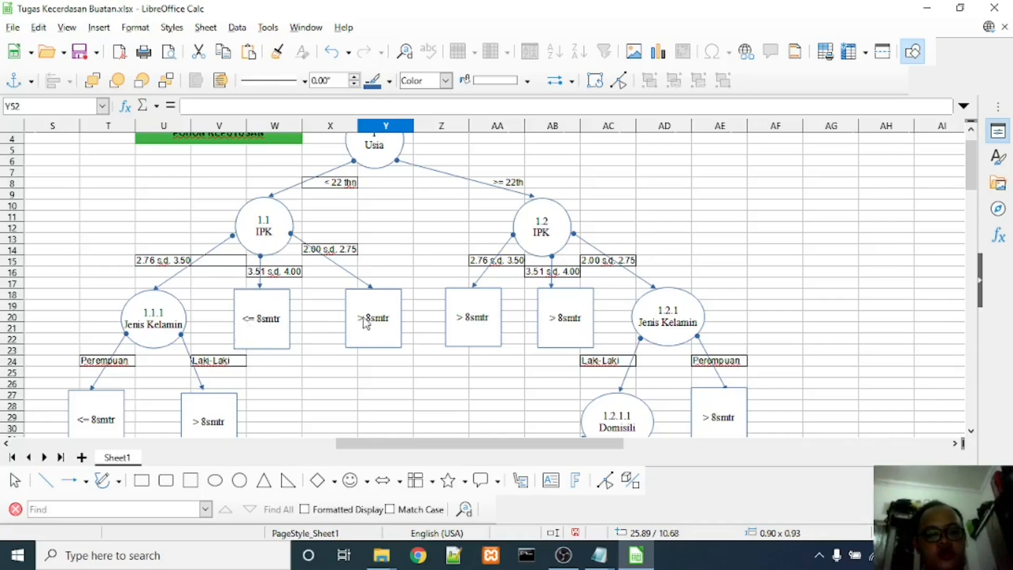
pyautogui.scroll(-1, 373, 329)
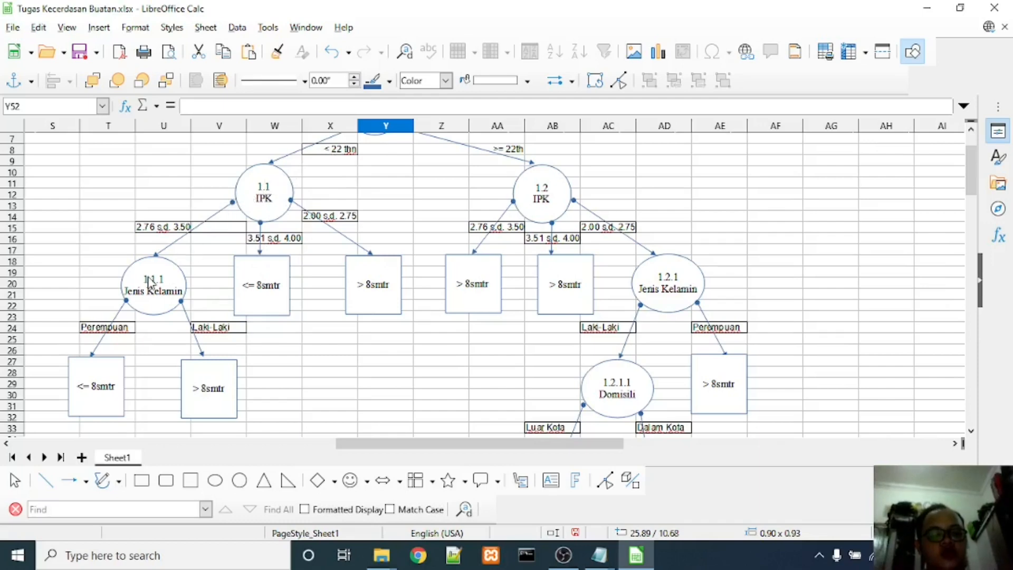
pyautogui.scroll(-1, 150, 280)
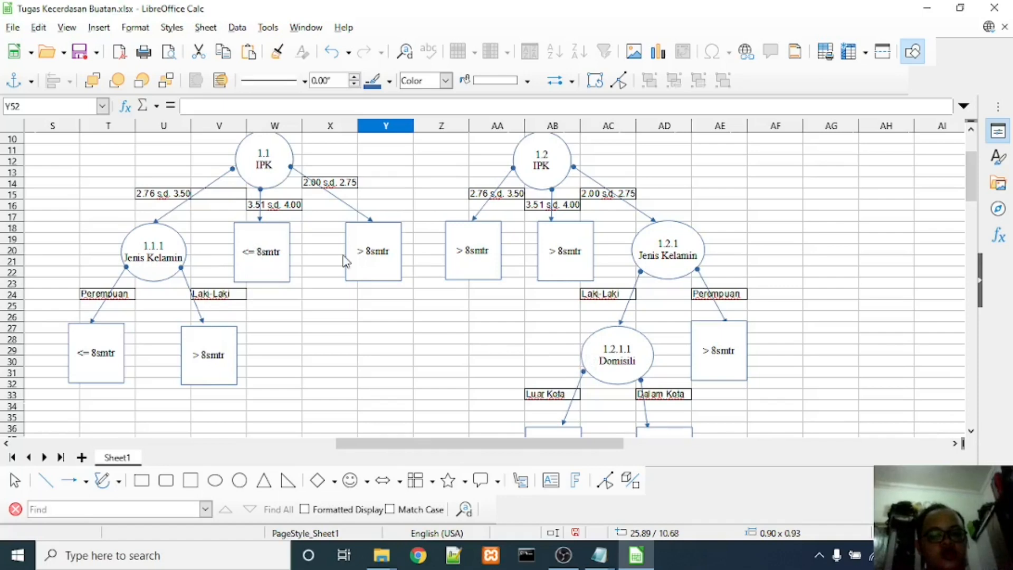
# - Select the <= 8smtr leaves of the first tree under IPK range 3.51 s.d. 4.00 and under Perempuan
pyautogui.click(262, 252)
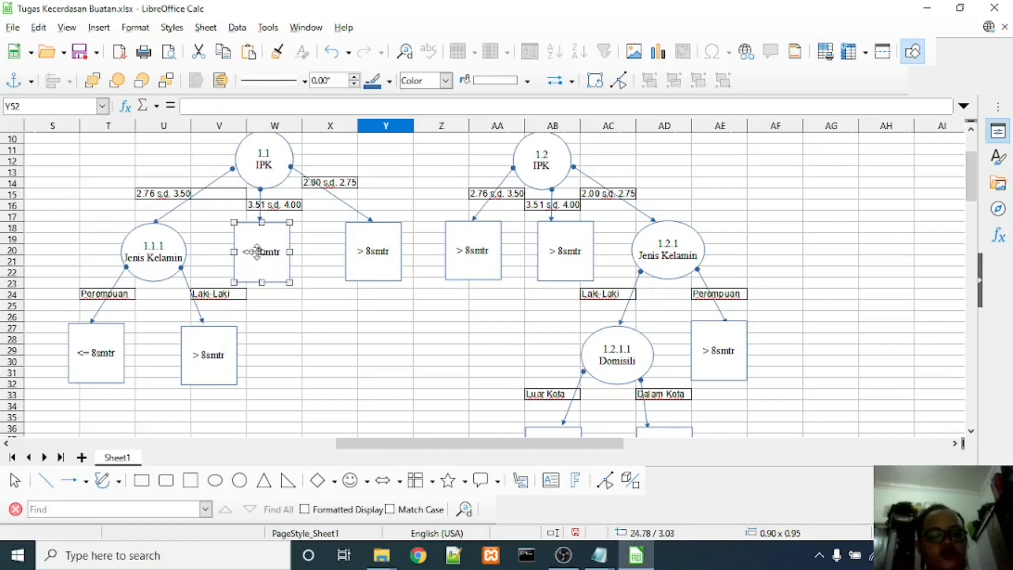
pyautogui.click(91, 350)
pyautogui.click(253, 258)
# - Go back down to the C4.5 tree and select node 1.1.1 Jenis Kelamin, its Perempuan leaf and its Laki-Laki leaf
pyautogui.scroll(-1, 254, 292)
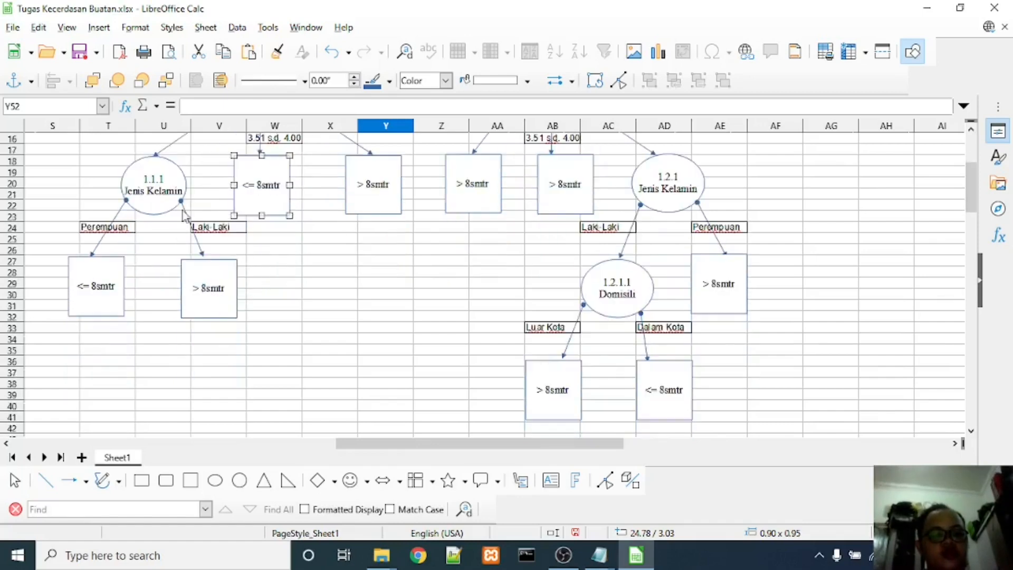
pyautogui.scroll(-10, 329, 363)
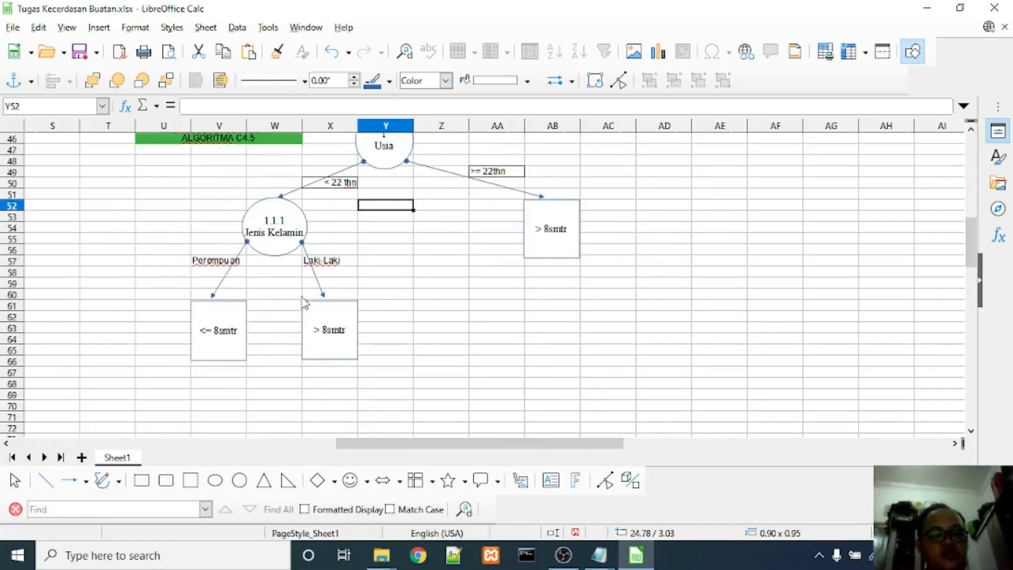
pyautogui.click(268, 234)
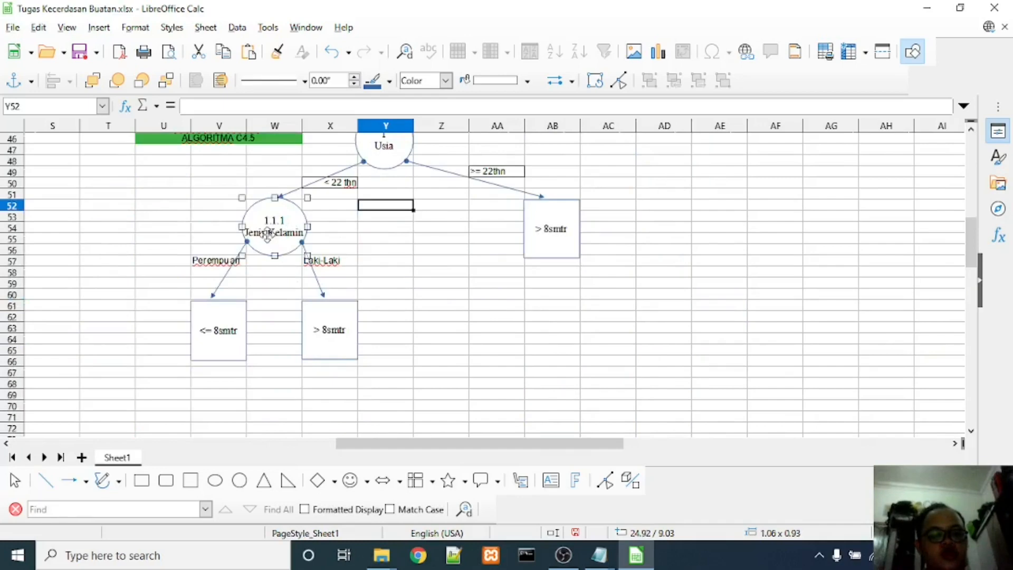
pyautogui.click(216, 331)
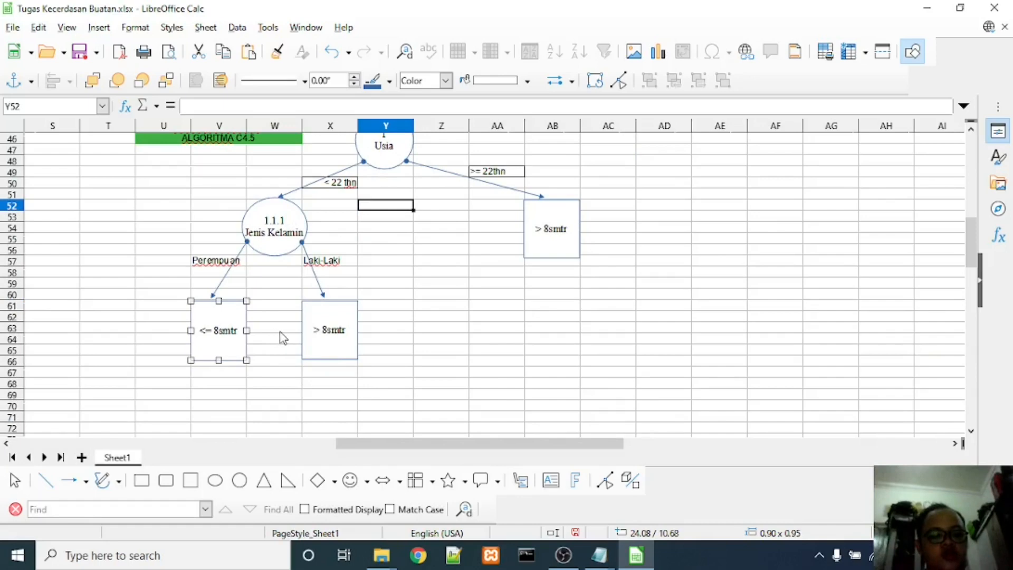
pyautogui.click(313, 332)
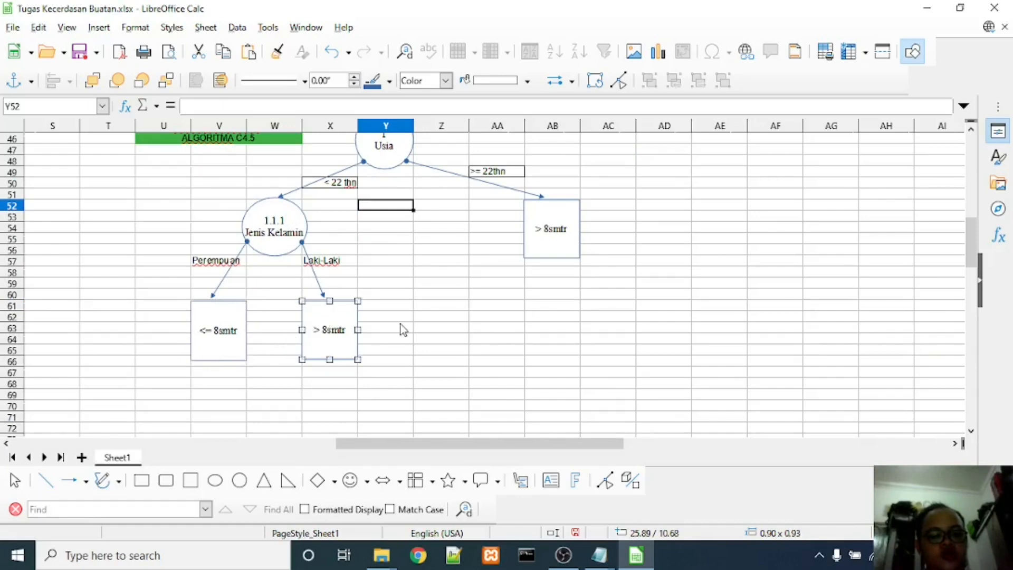
# - Trace the C4.5 tree's >= 22thn branch by selecting its > 8smtr leaf and the >= 22thn label cell
pyautogui.scroll(2, 400, 324)
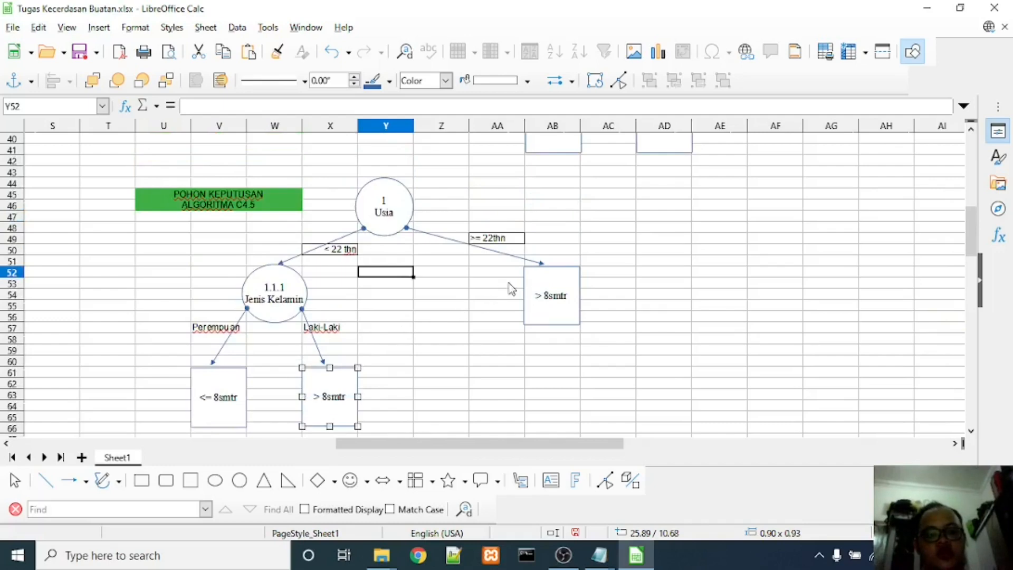
pyautogui.click(544, 287)
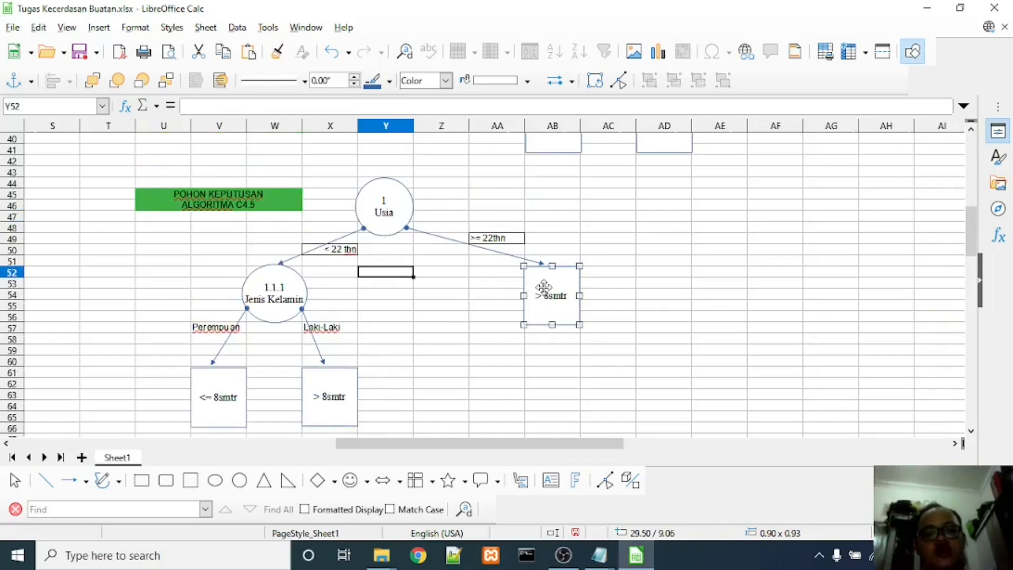
pyautogui.click(483, 242)
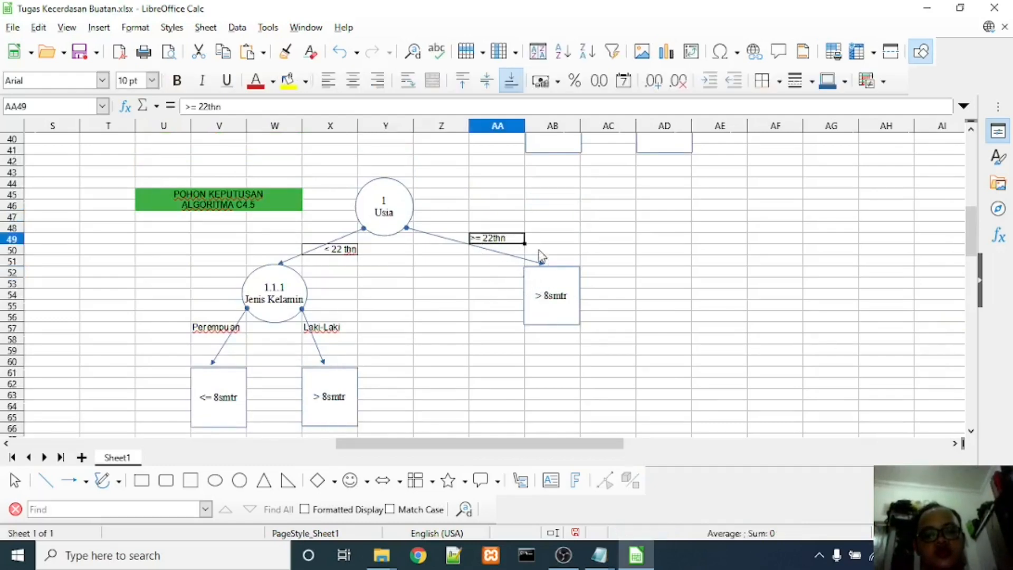
pyautogui.click(549, 295)
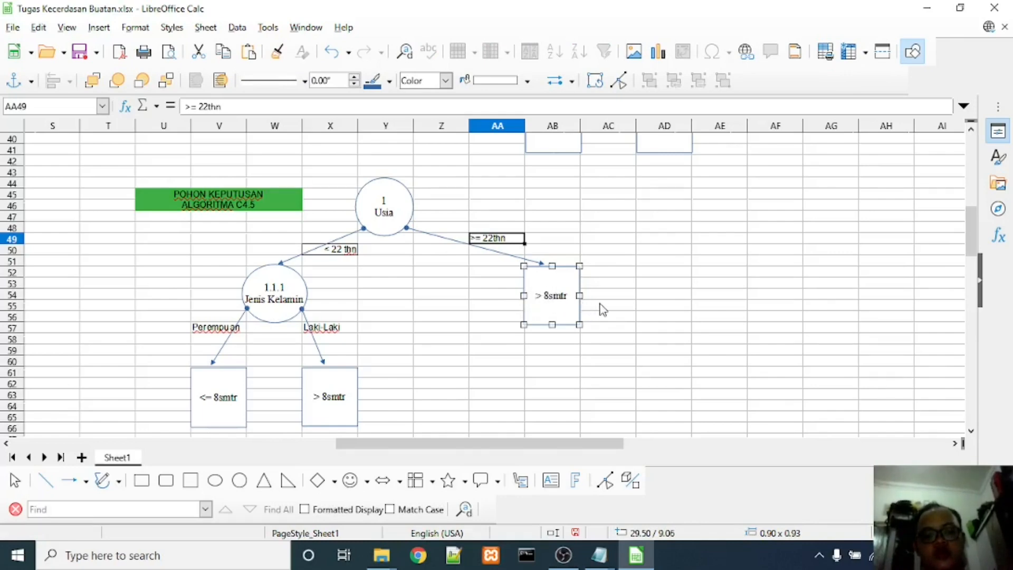
# - Go back up to the first tree's >= 22th branch and select the > 8smtr leaf under 1.2 IPK range 2.76 s.d. 3.50
pyautogui.scroll(5, 603, 310)
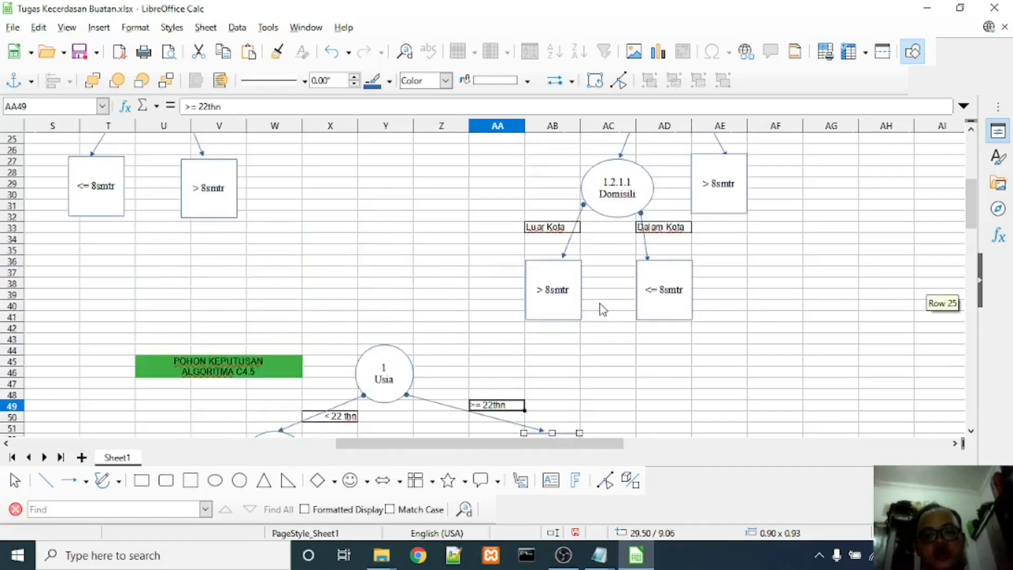
pyautogui.scroll(8, 604, 310)
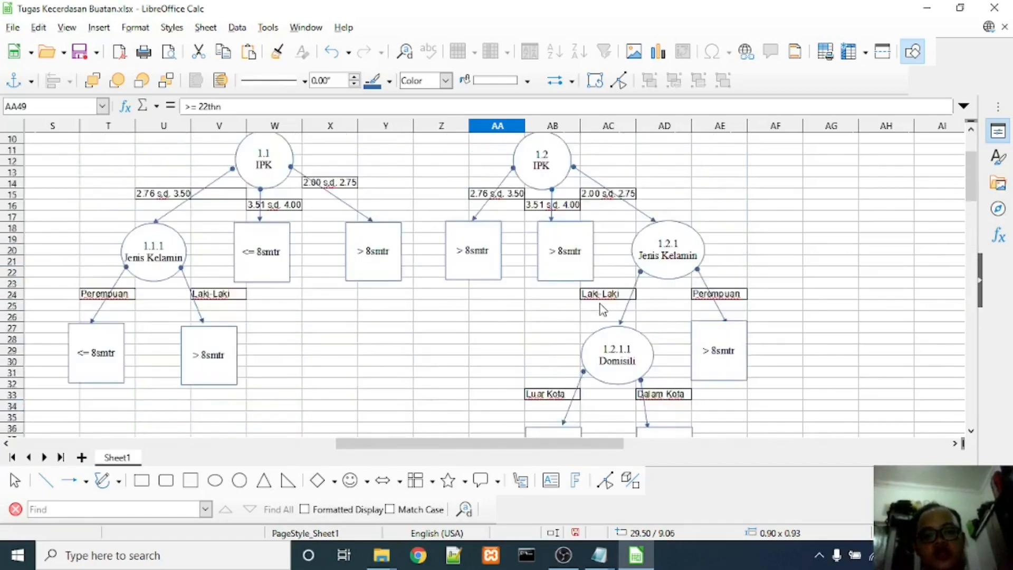
pyautogui.scroll(-4, 603, 310)
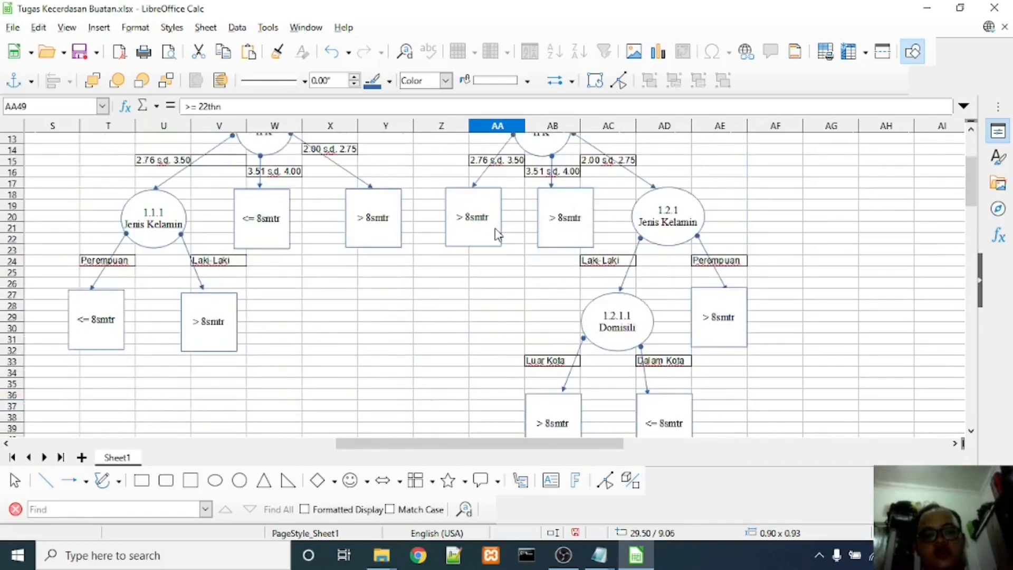
pyautogui.scroll(4, 496, 224)
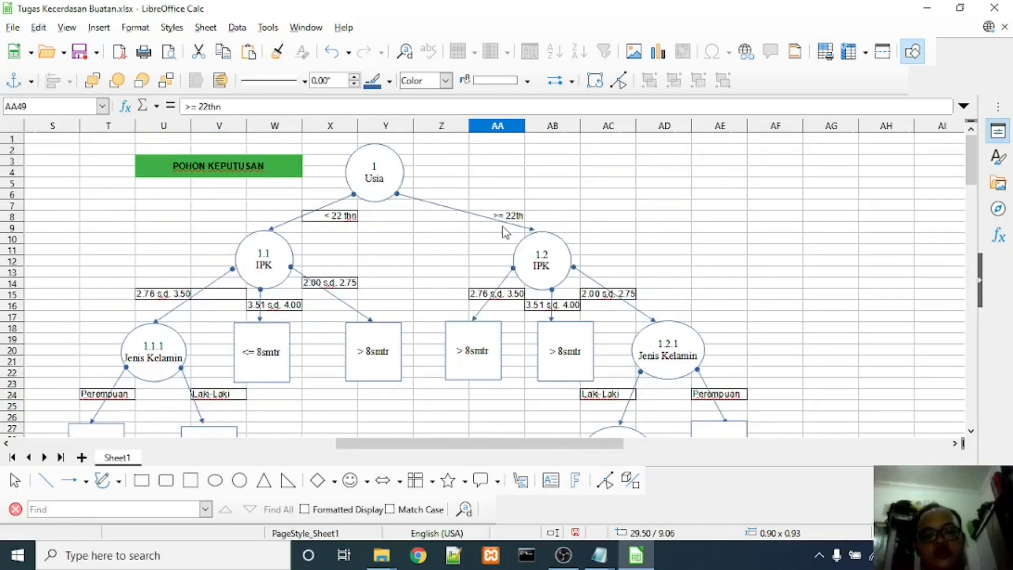
pyautogui.scroll(-1, 506, 232)
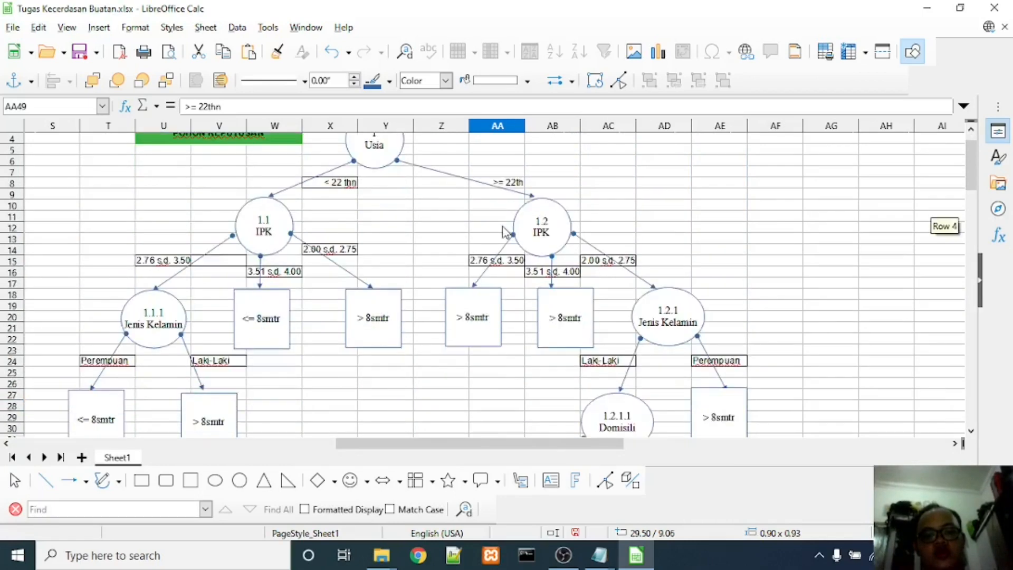
pyautogui.click(474, 315)
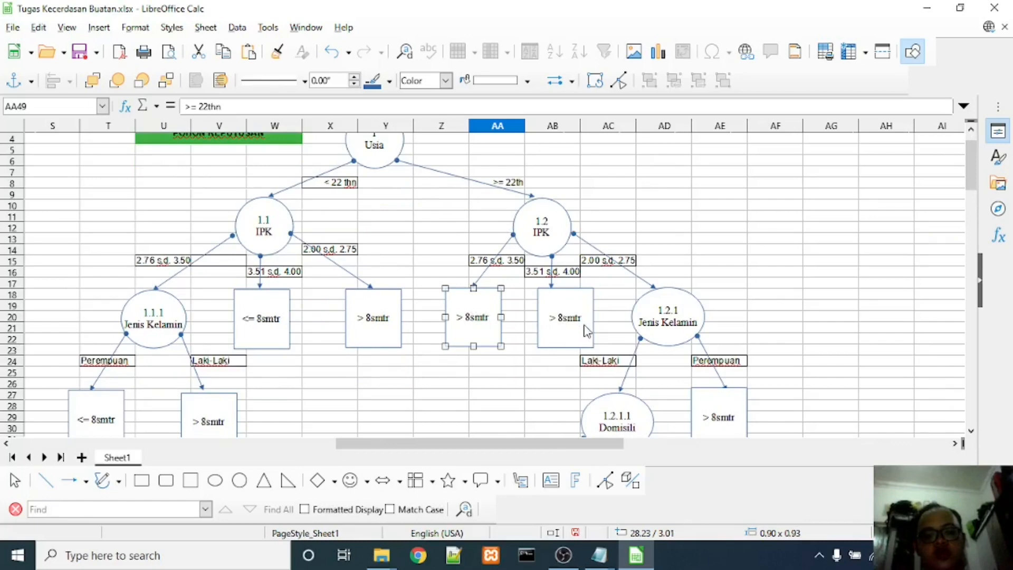
# - Select the first tree's <= 8smtr leaf under Dalam Kota and review the 1.2.1 Jenis Kelamin and 1.2.1.1 Domisili nodes above it
pyautogui.scroll(-1, 586, 331)
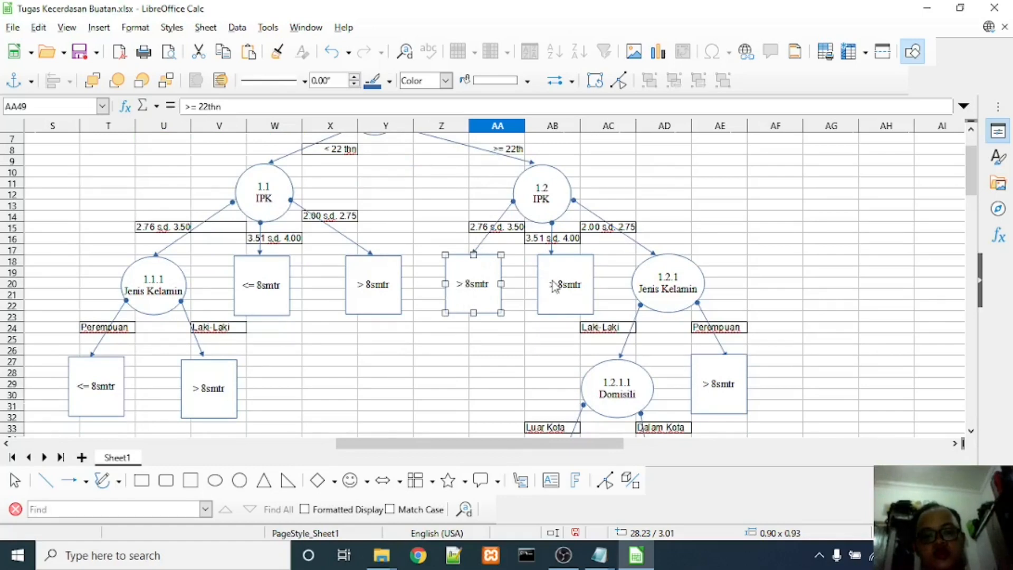
pyautogui.scroll(-3, 552, 308)
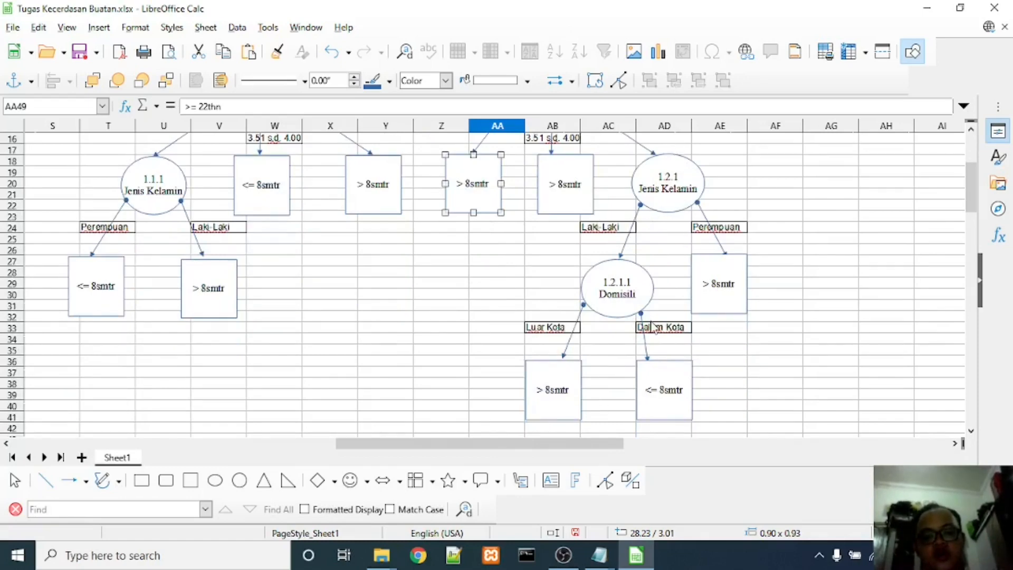
pyautogui.click(666, 414)
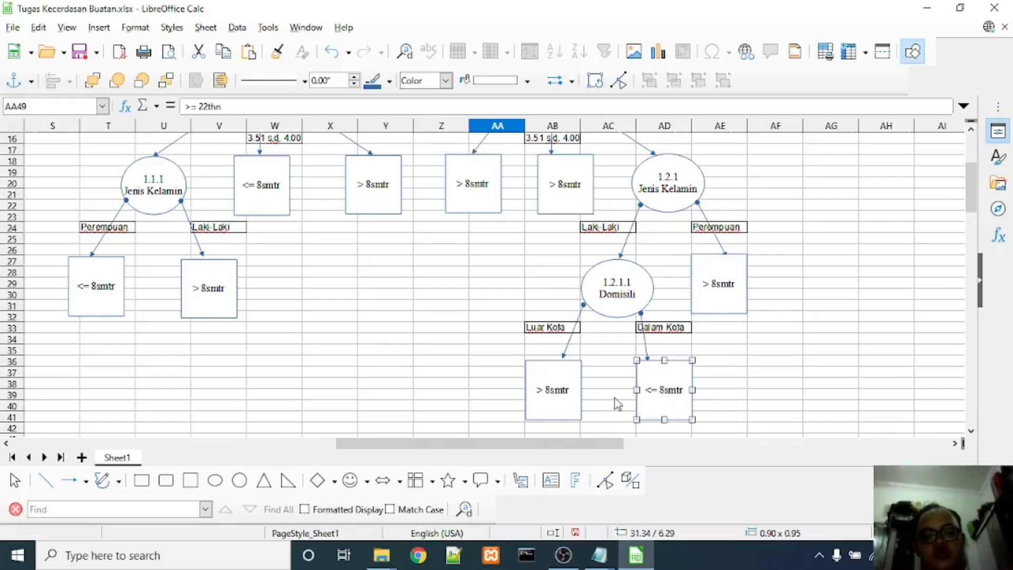
pyautogui.scroll(-4, 615, 398)
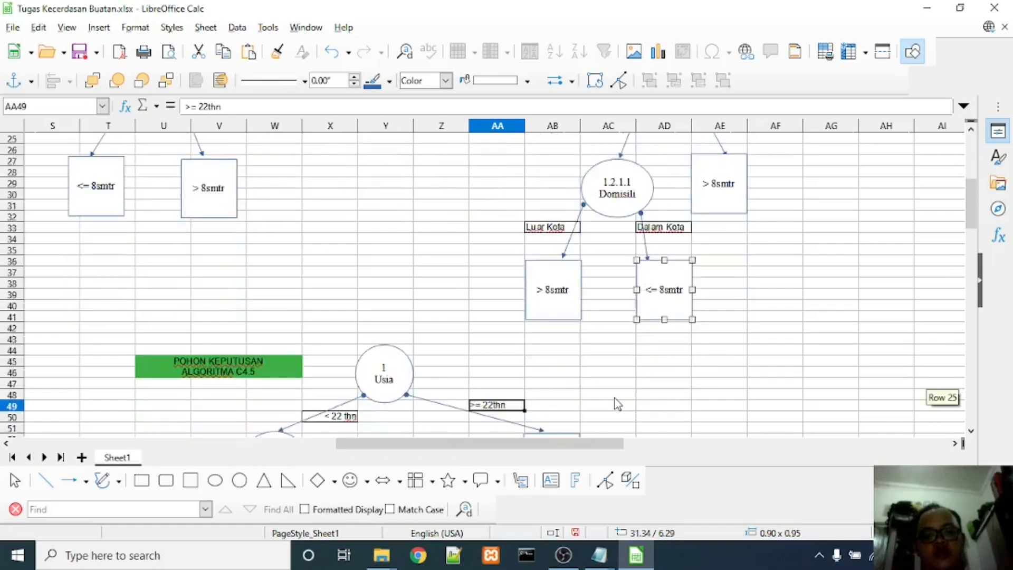
pyautogui.scroll(3, 616, 398)
pyautogui.scroll(3, 615, 398)
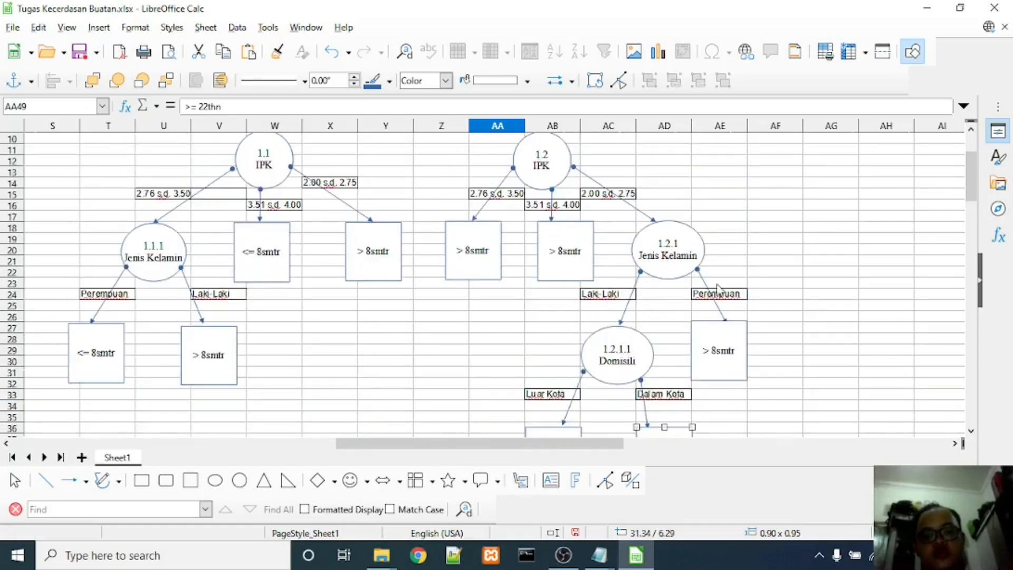
pyautogui.scroll(-2, 620, 369)
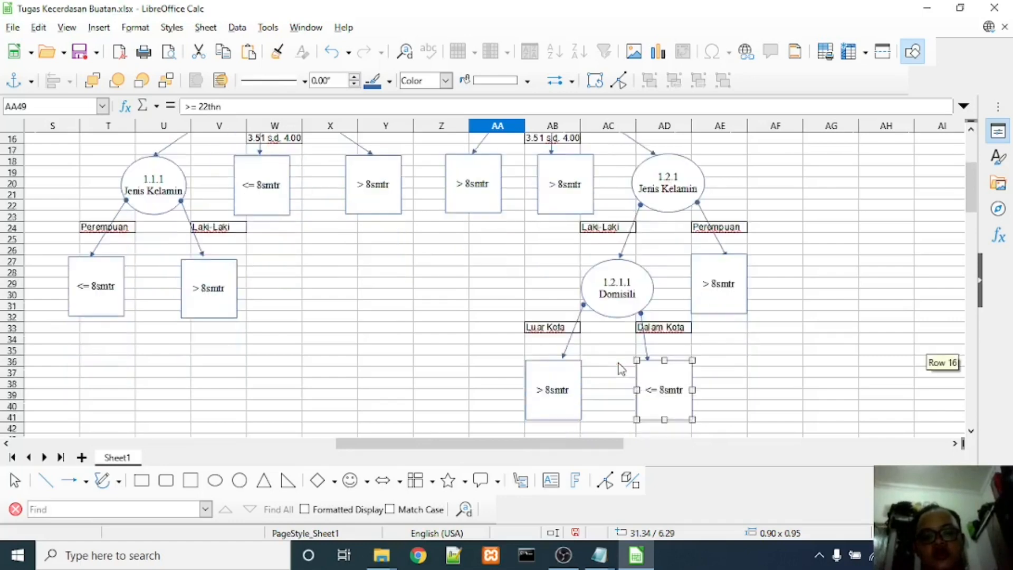
pyautogui.scroll(-1, 622, 369)
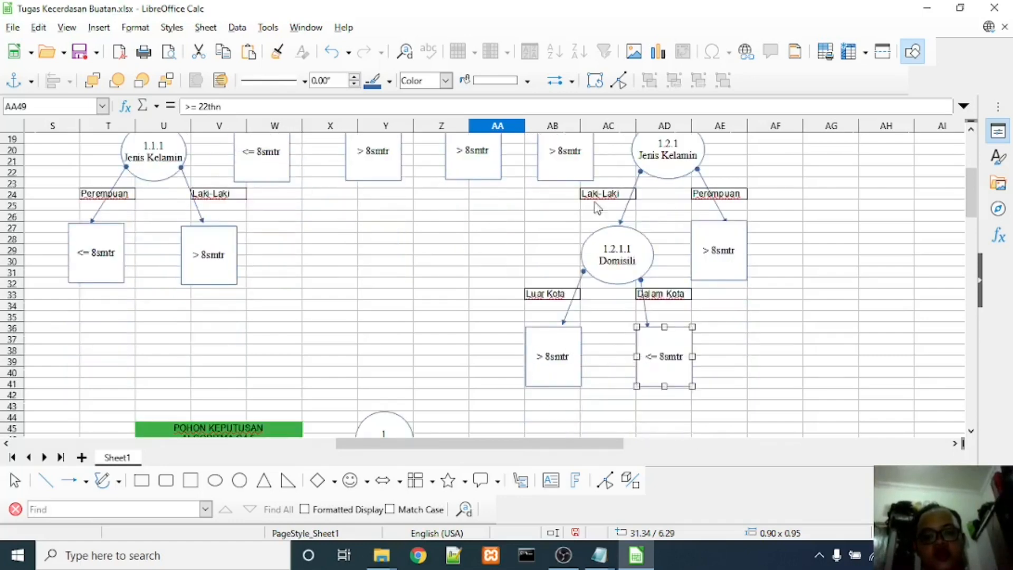
# - Return to the C4.5 tree, select its > 8smtr leaf under >= 22thn, then deselect it and show the whole tree
pyautogui.scroll(-5, 582, 345)
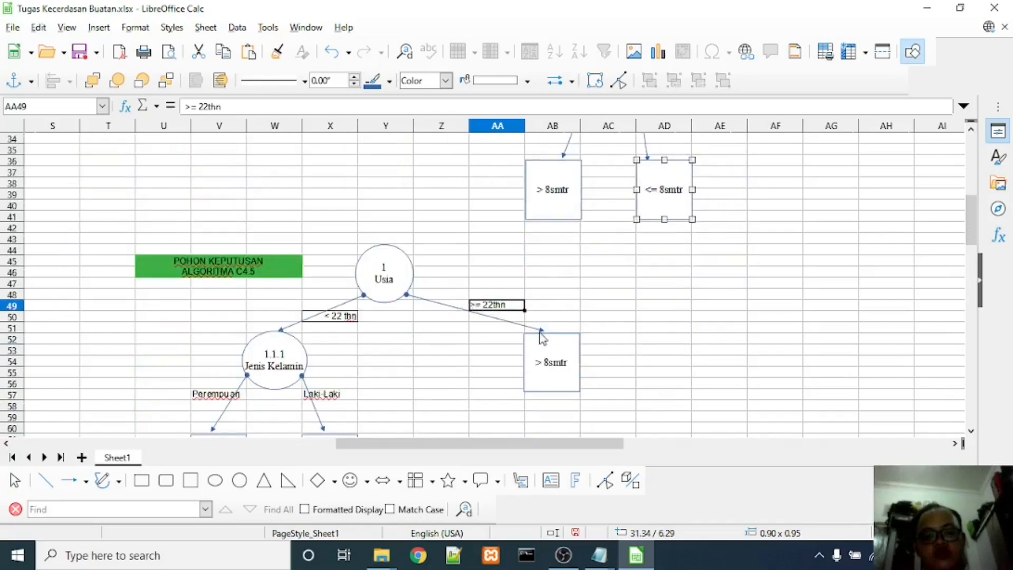
pyautogui.click(547, 354)
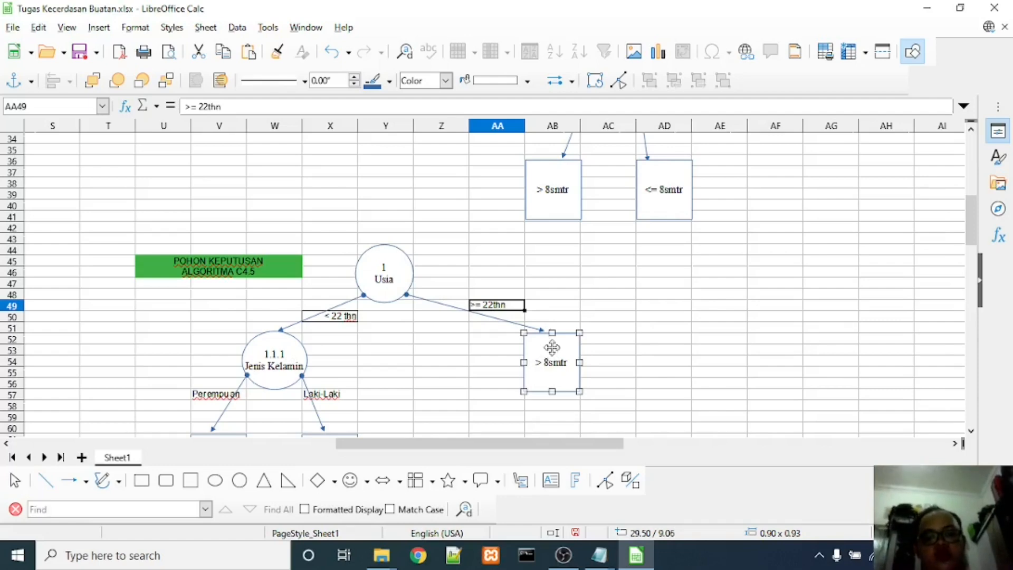
pyautogui.click(590, 321)
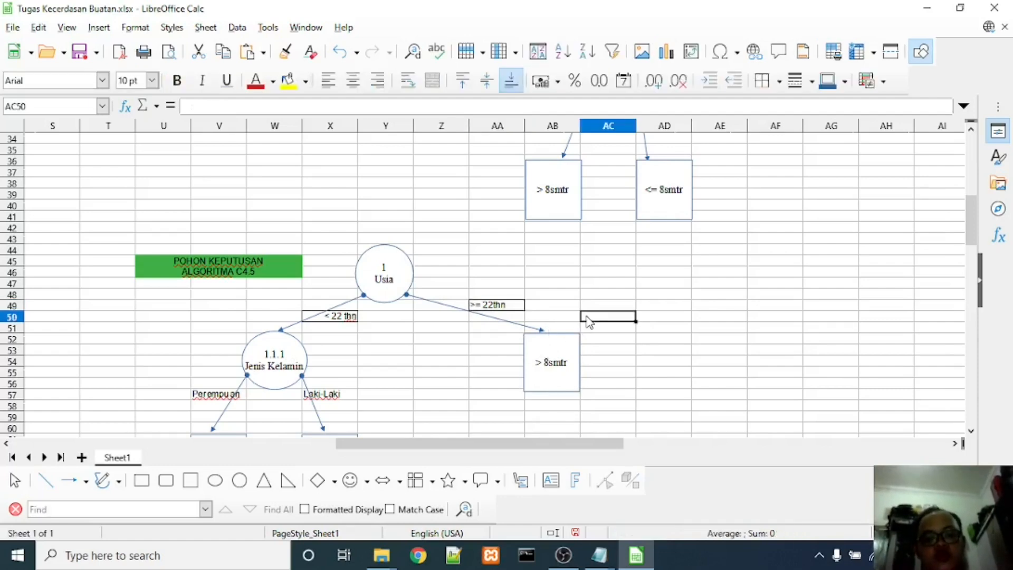
pyautogui.moveTo(482, 440); pyautogui.dragTo(469, 444)
pyautogui.scroll(-2, 486, 368)
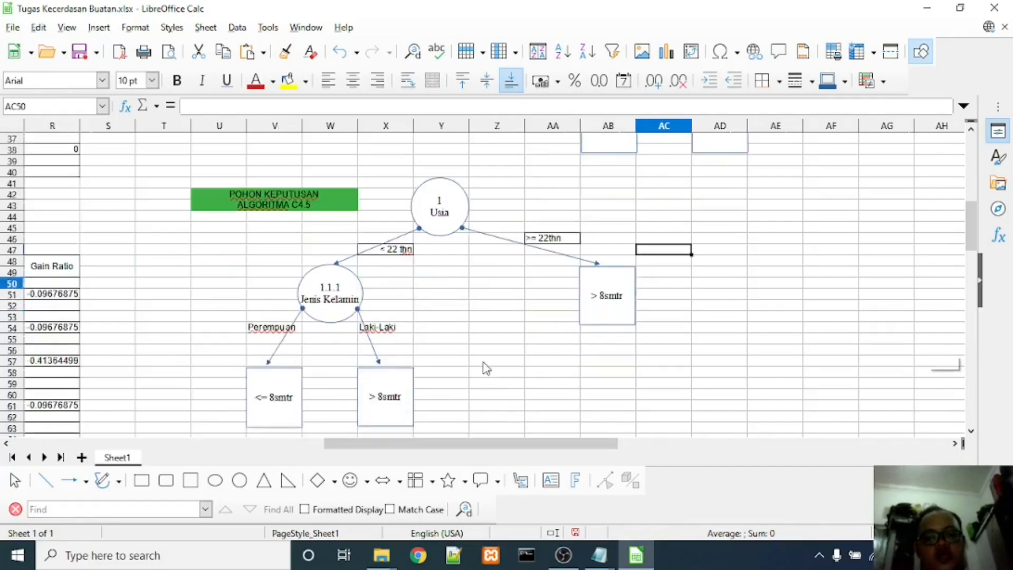